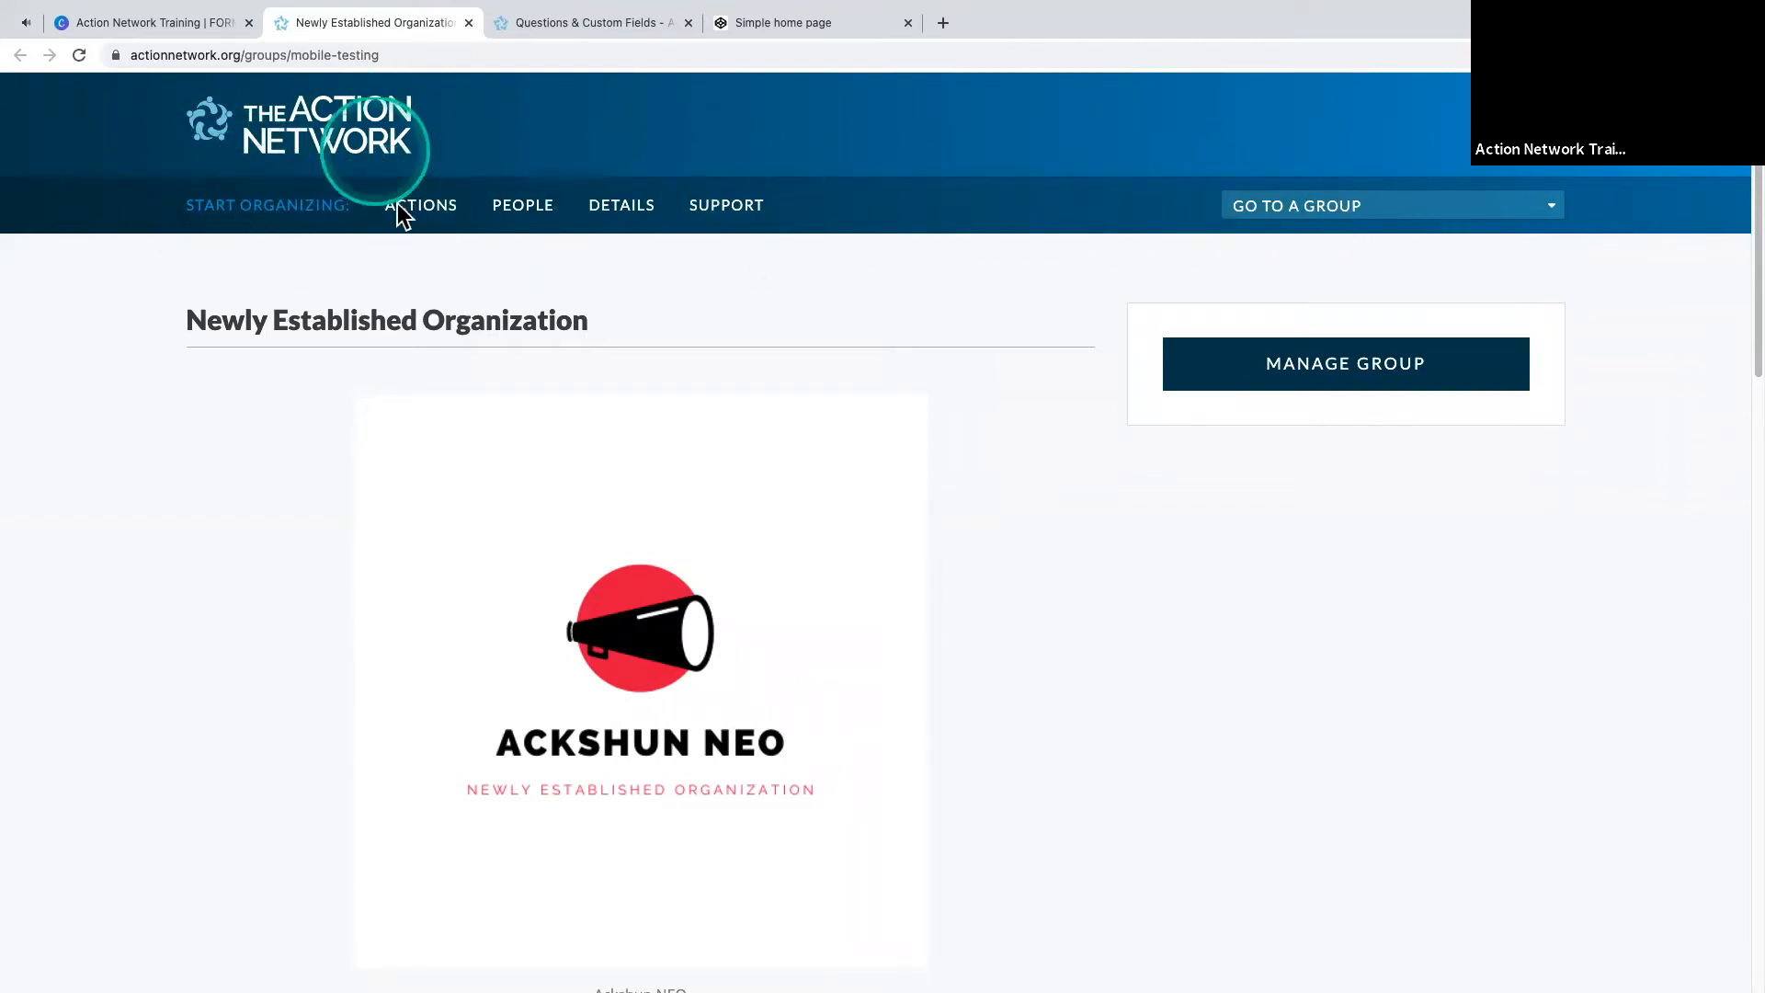
- List the group's forms among its actions and open the management page of the Forms Training Survey
left_click(433, 217)
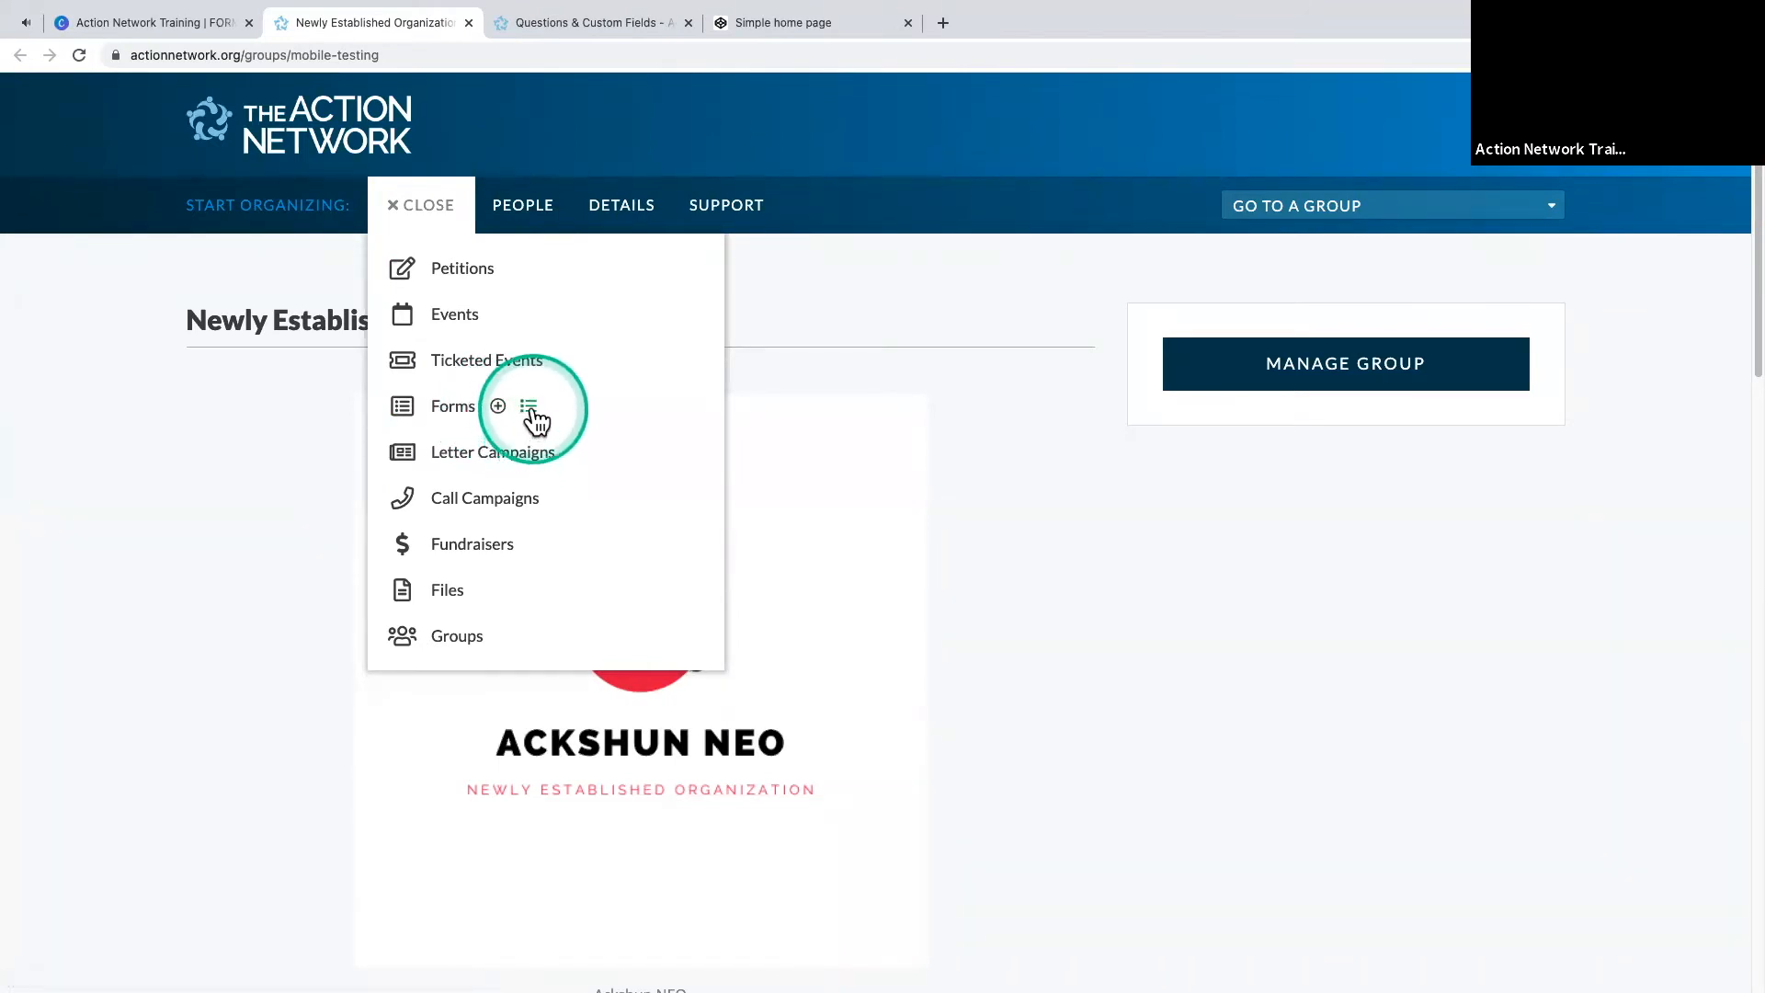
left_click(530, 409)
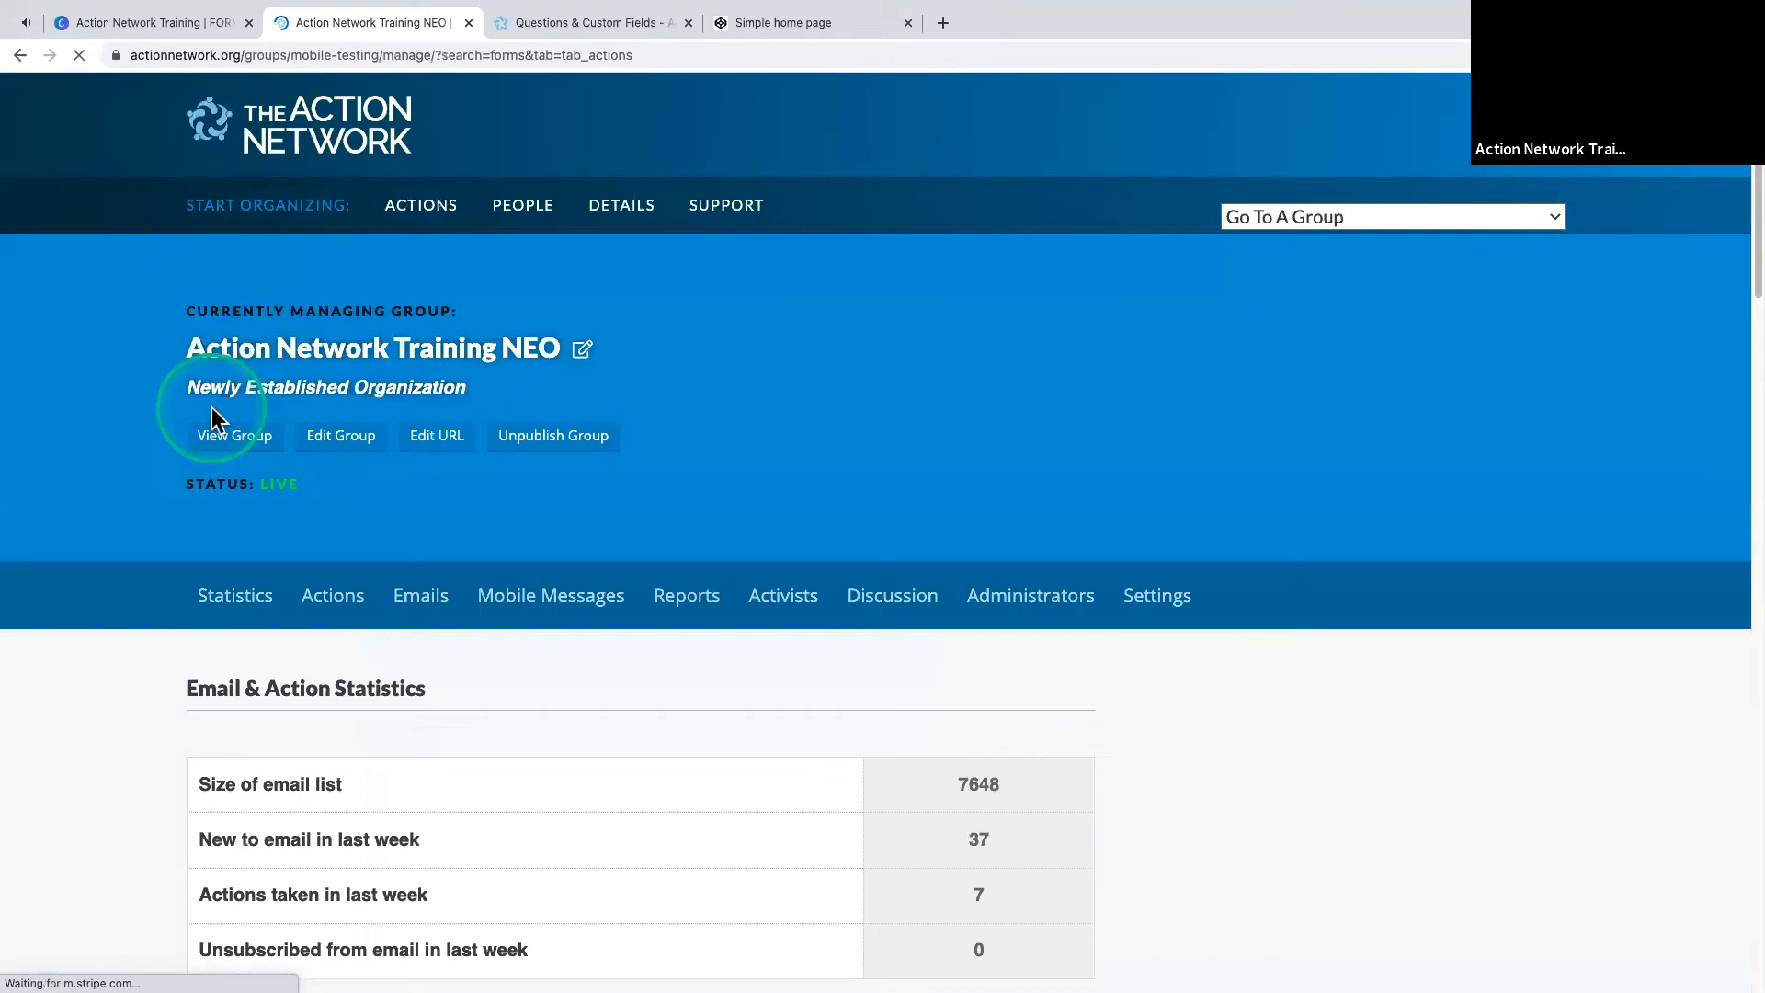
scroll(312, 524, "down", 1)
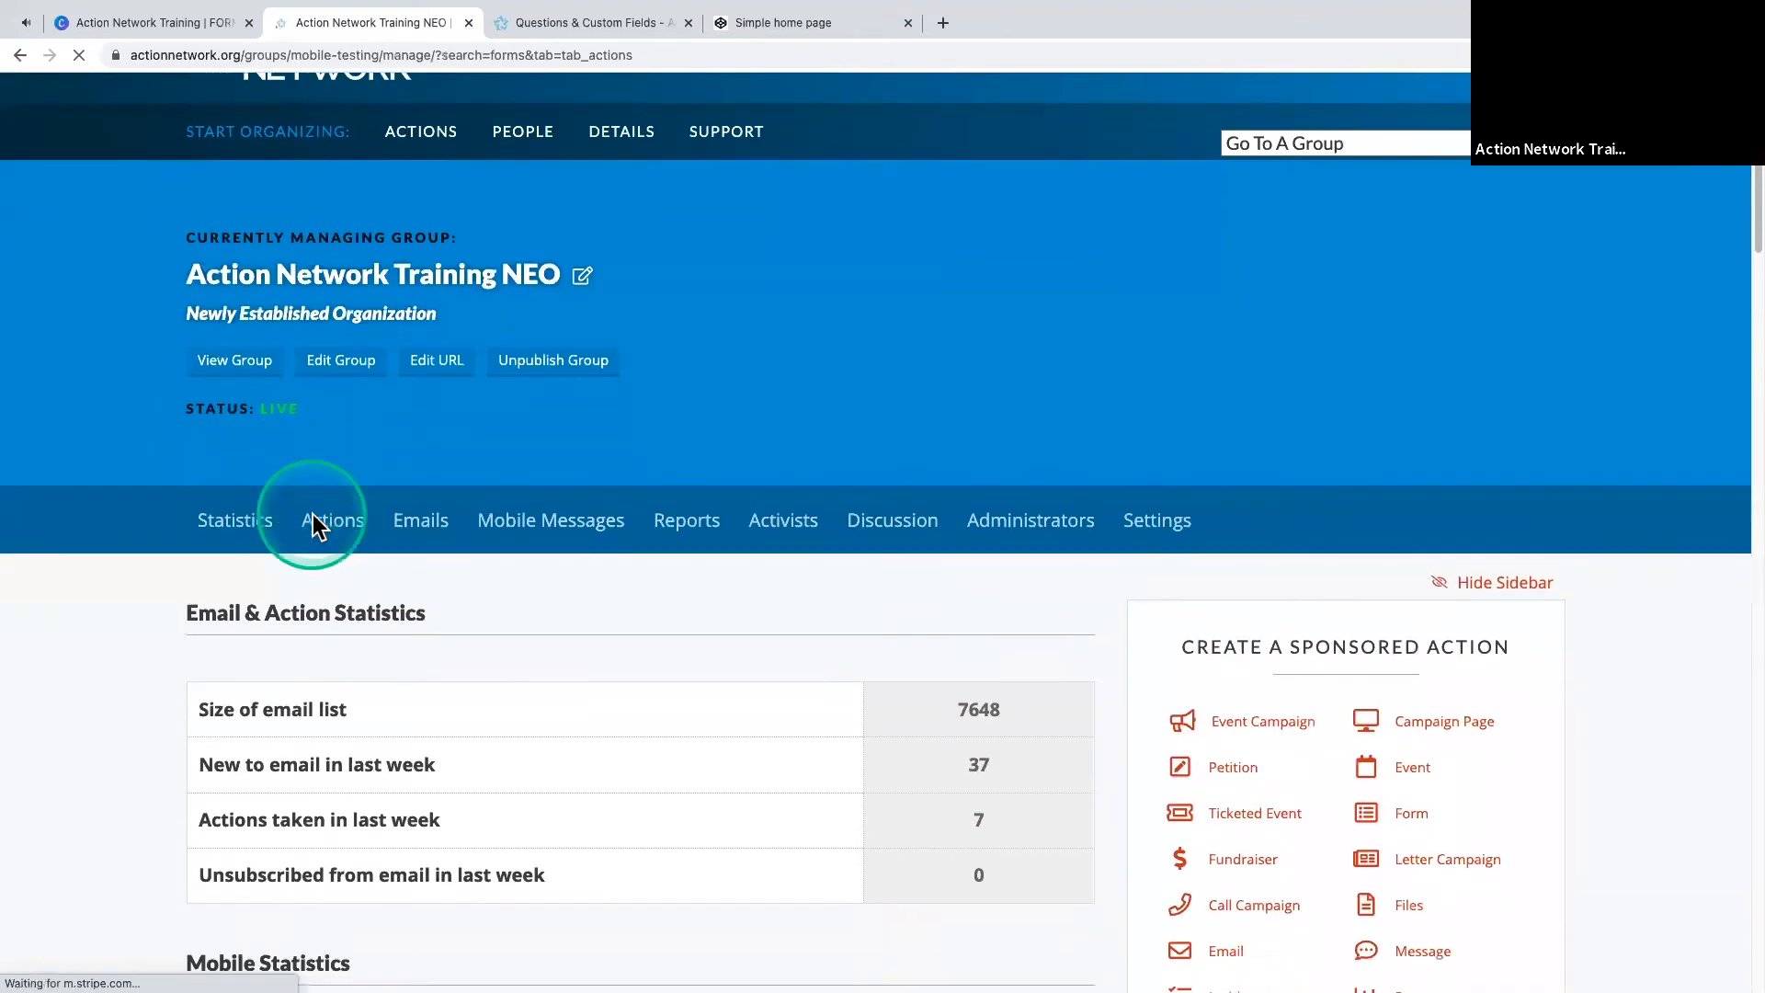
left_click(312, 516)
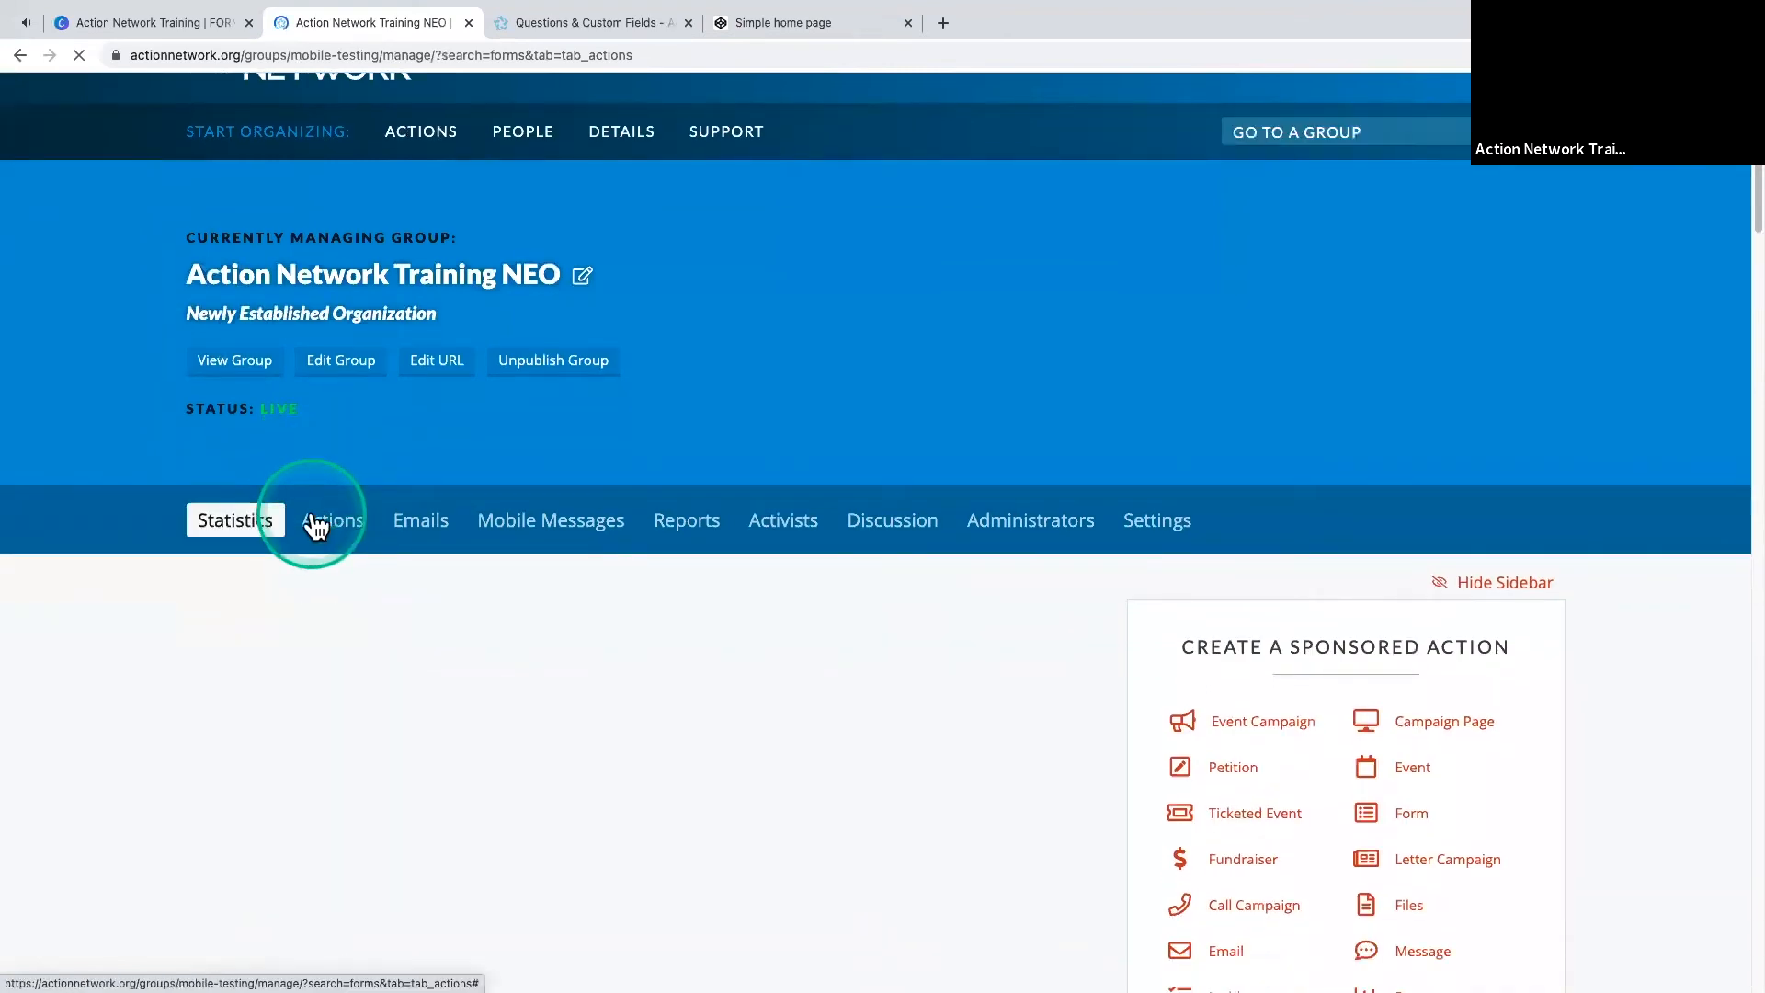
scroll(315, 527, "down", 2)
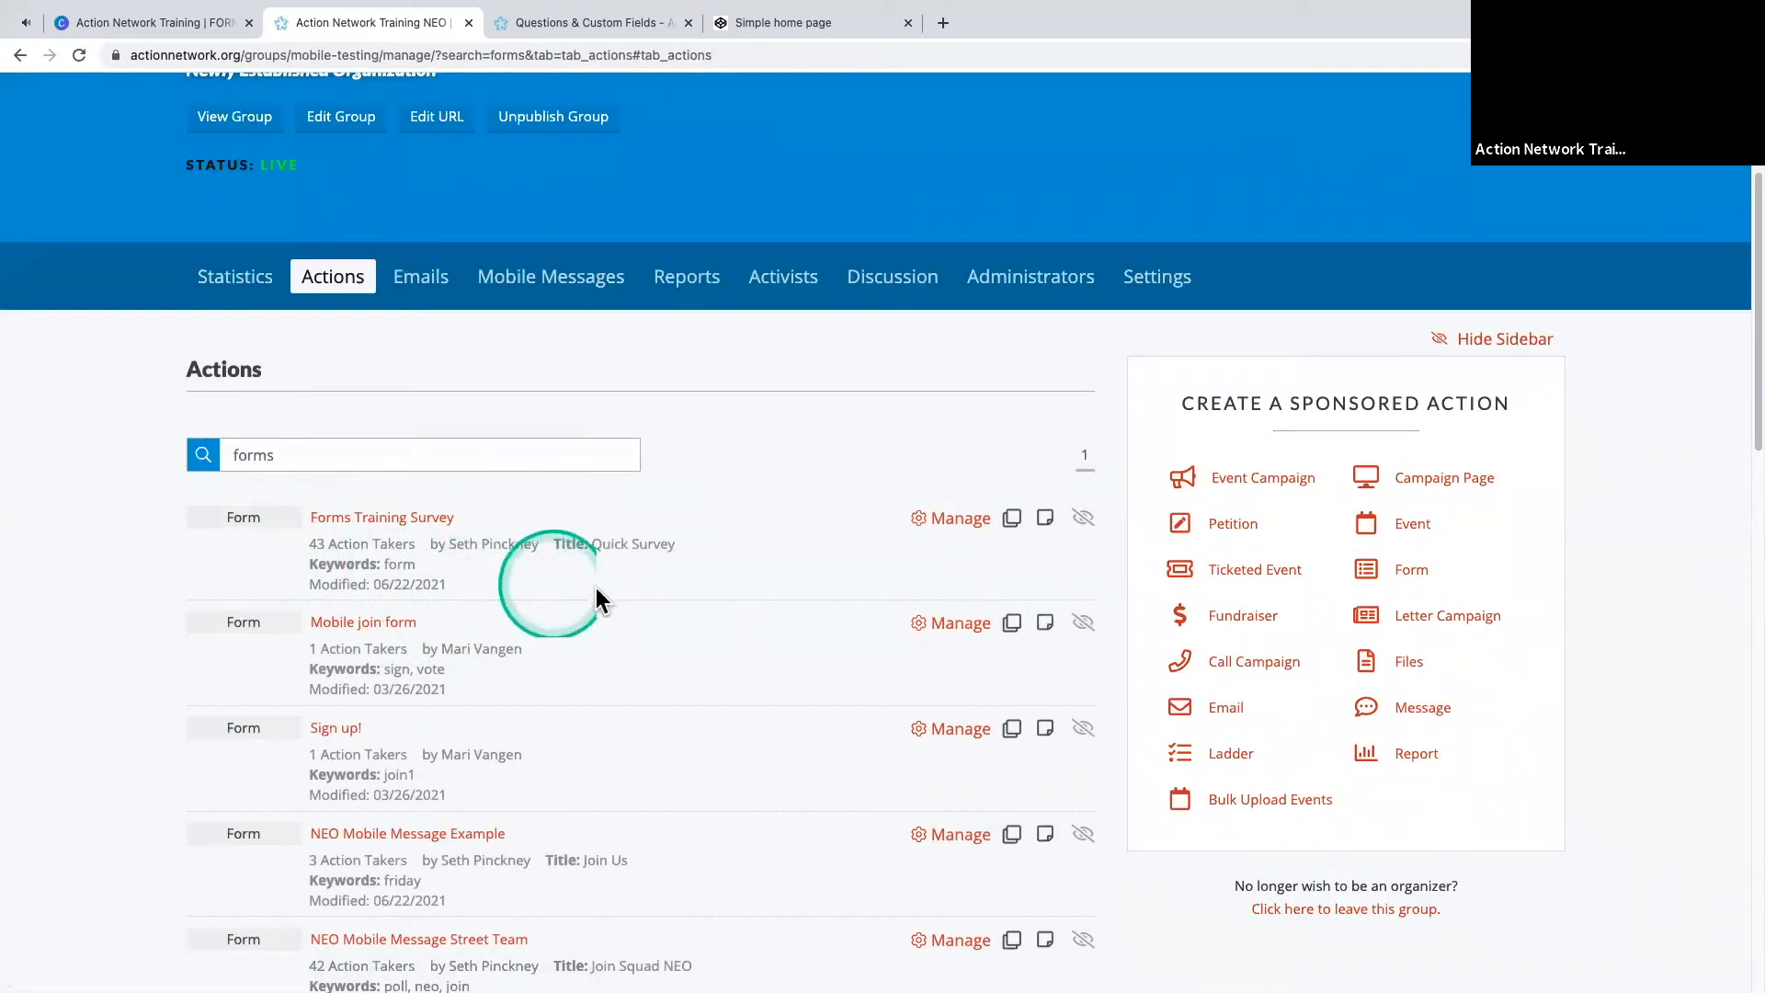
left_click(957, 529)
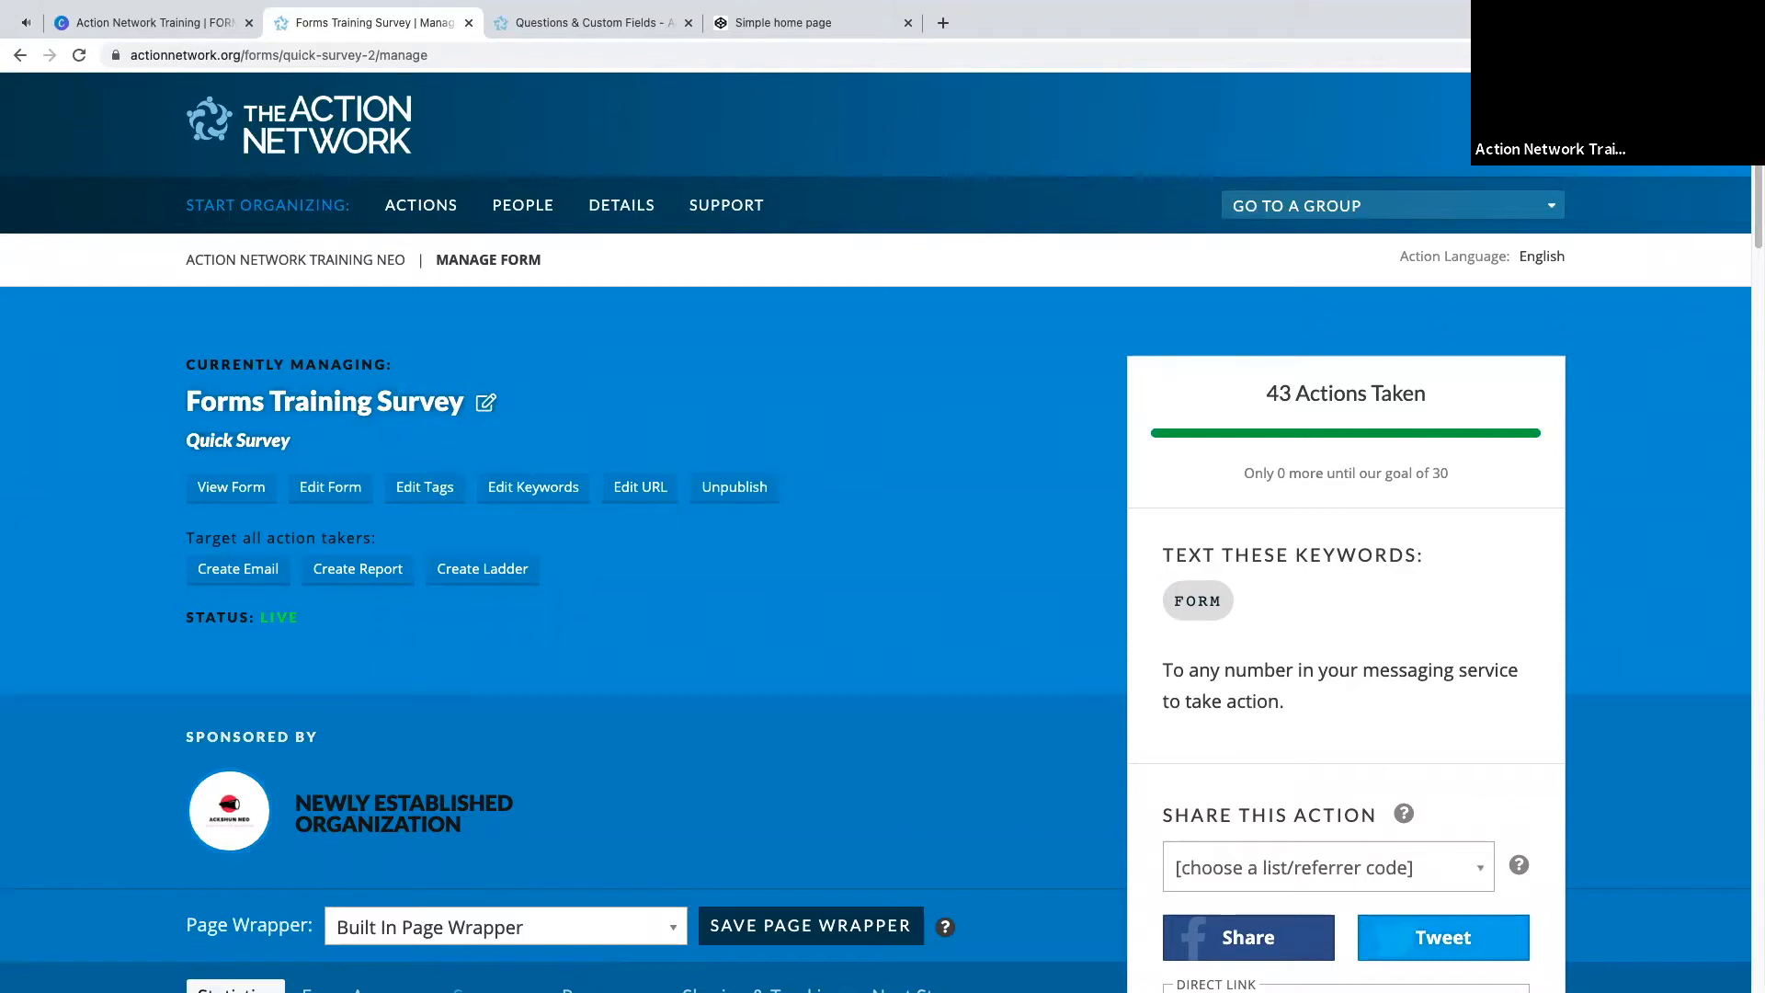
- Look over the survey's management page down to the Daily Answers chart and open its form answers
scroll(477, 506, "down", 3)
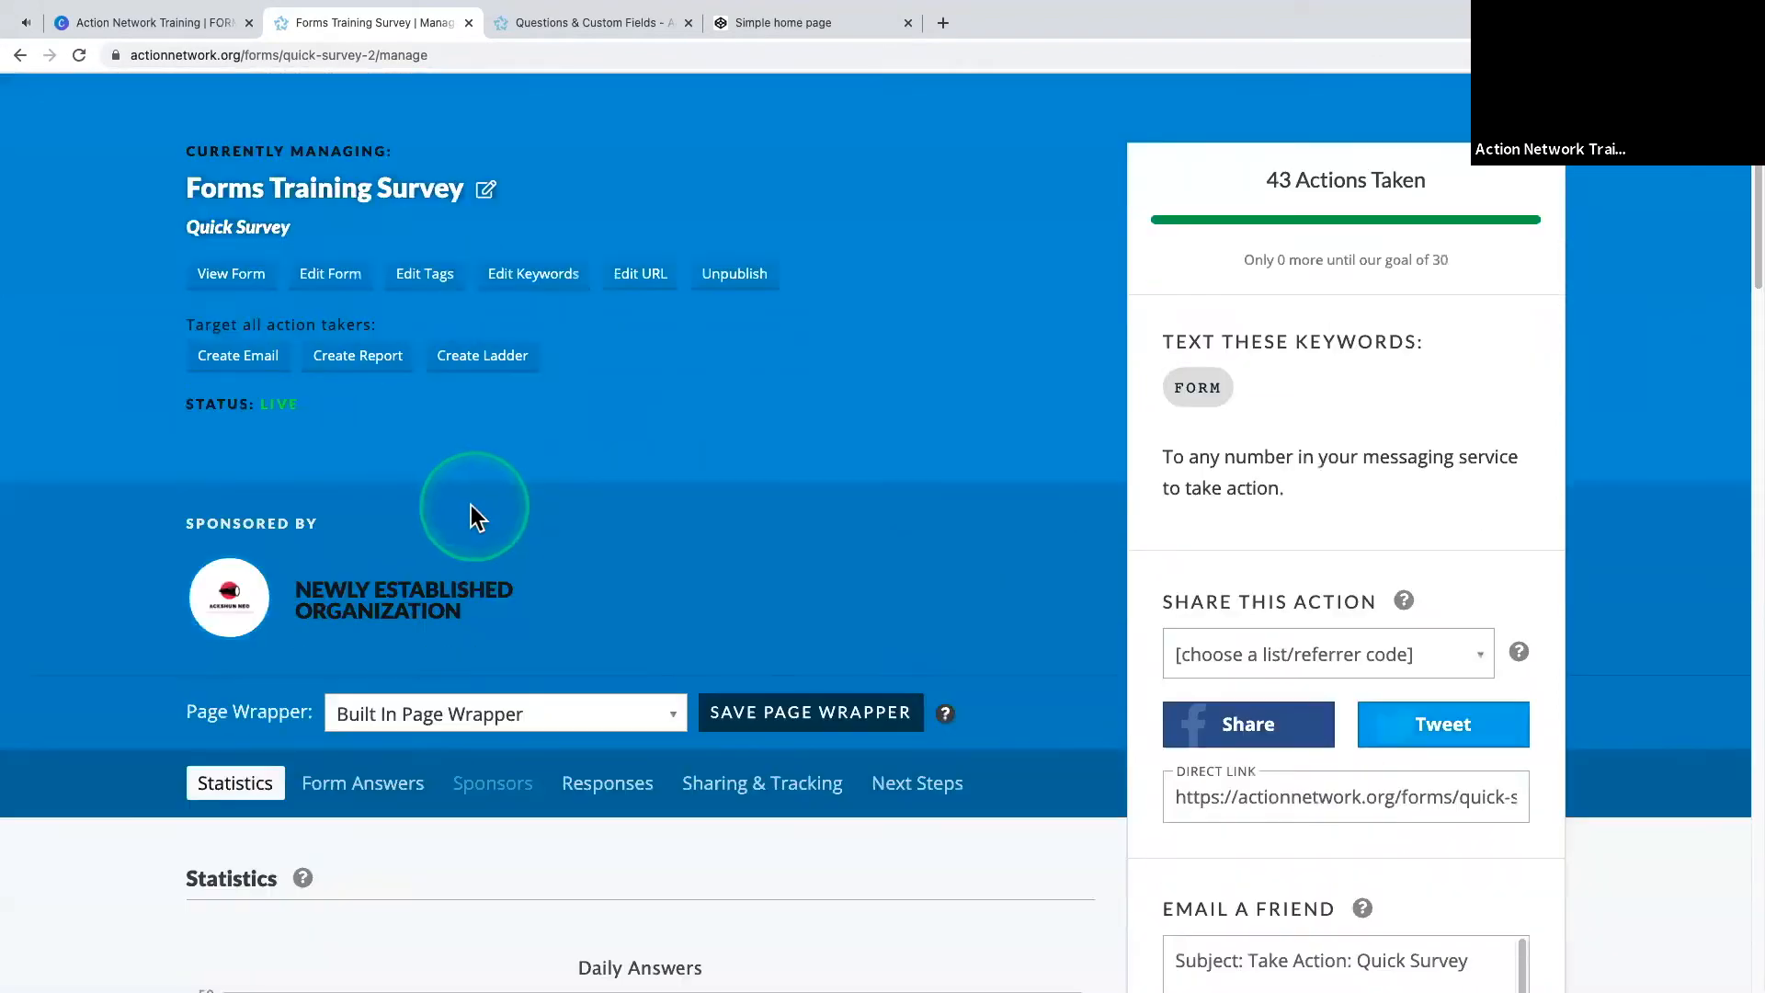
scroll(441, 644, "down", 1)
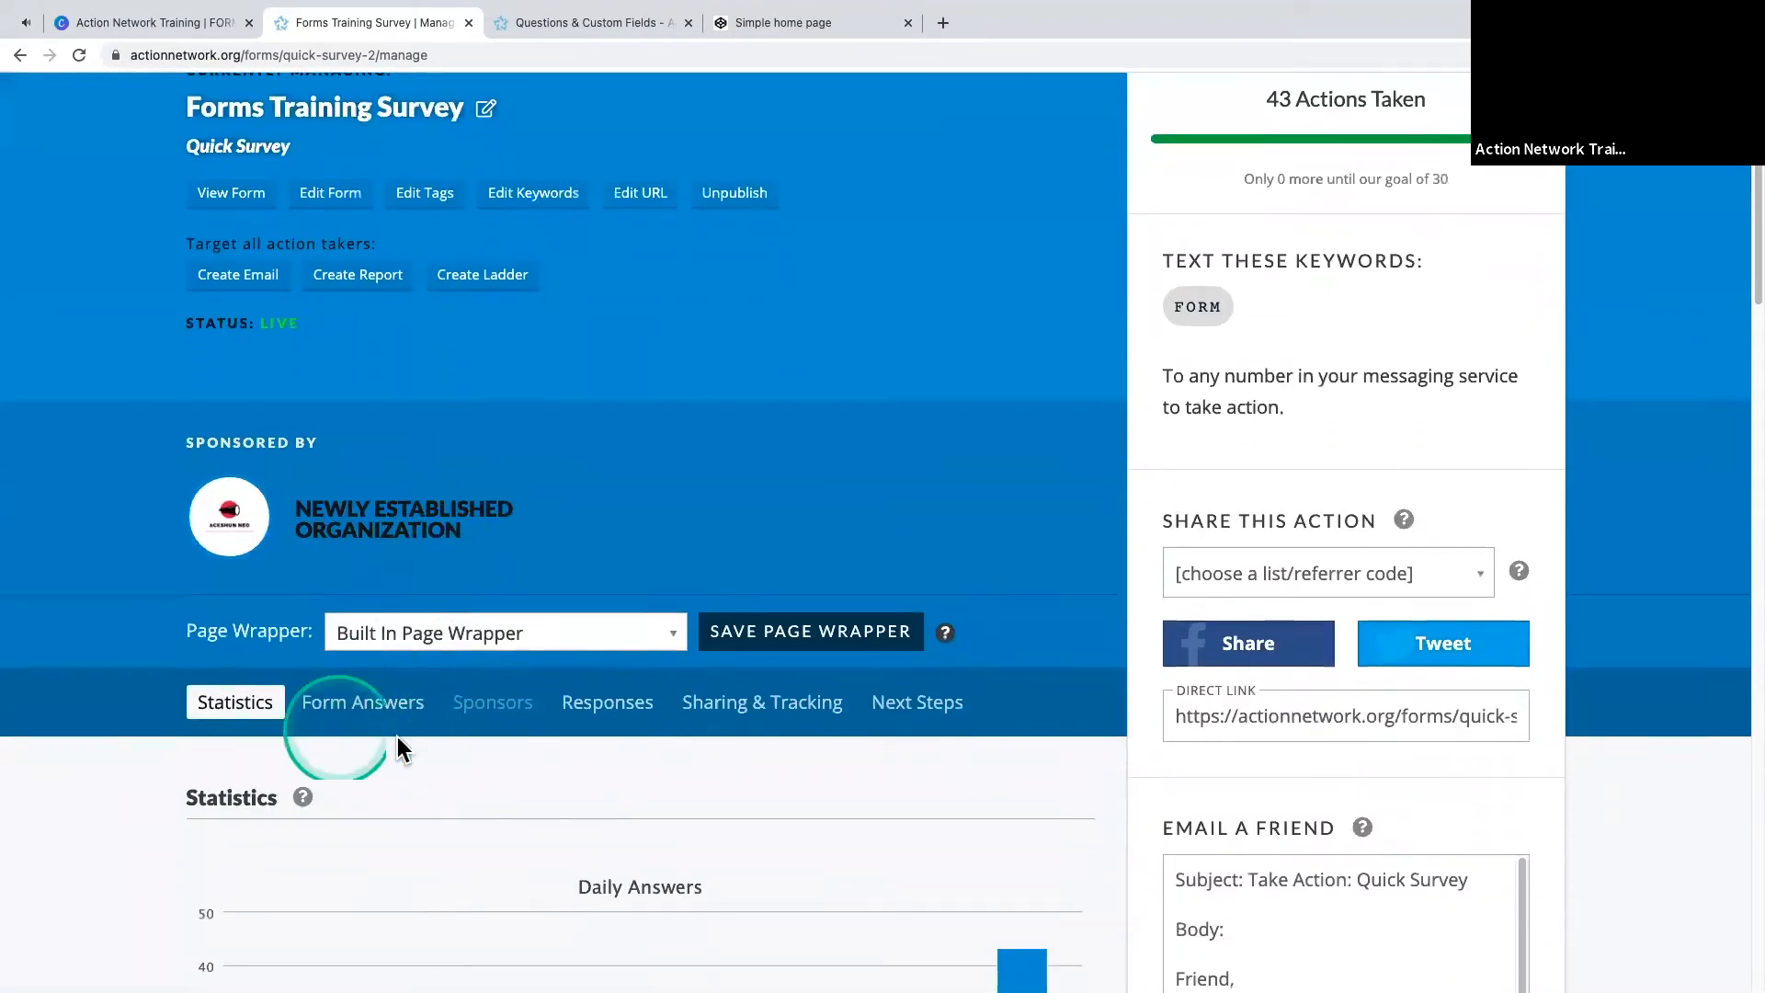
scroll(400, 565, "down", 1)
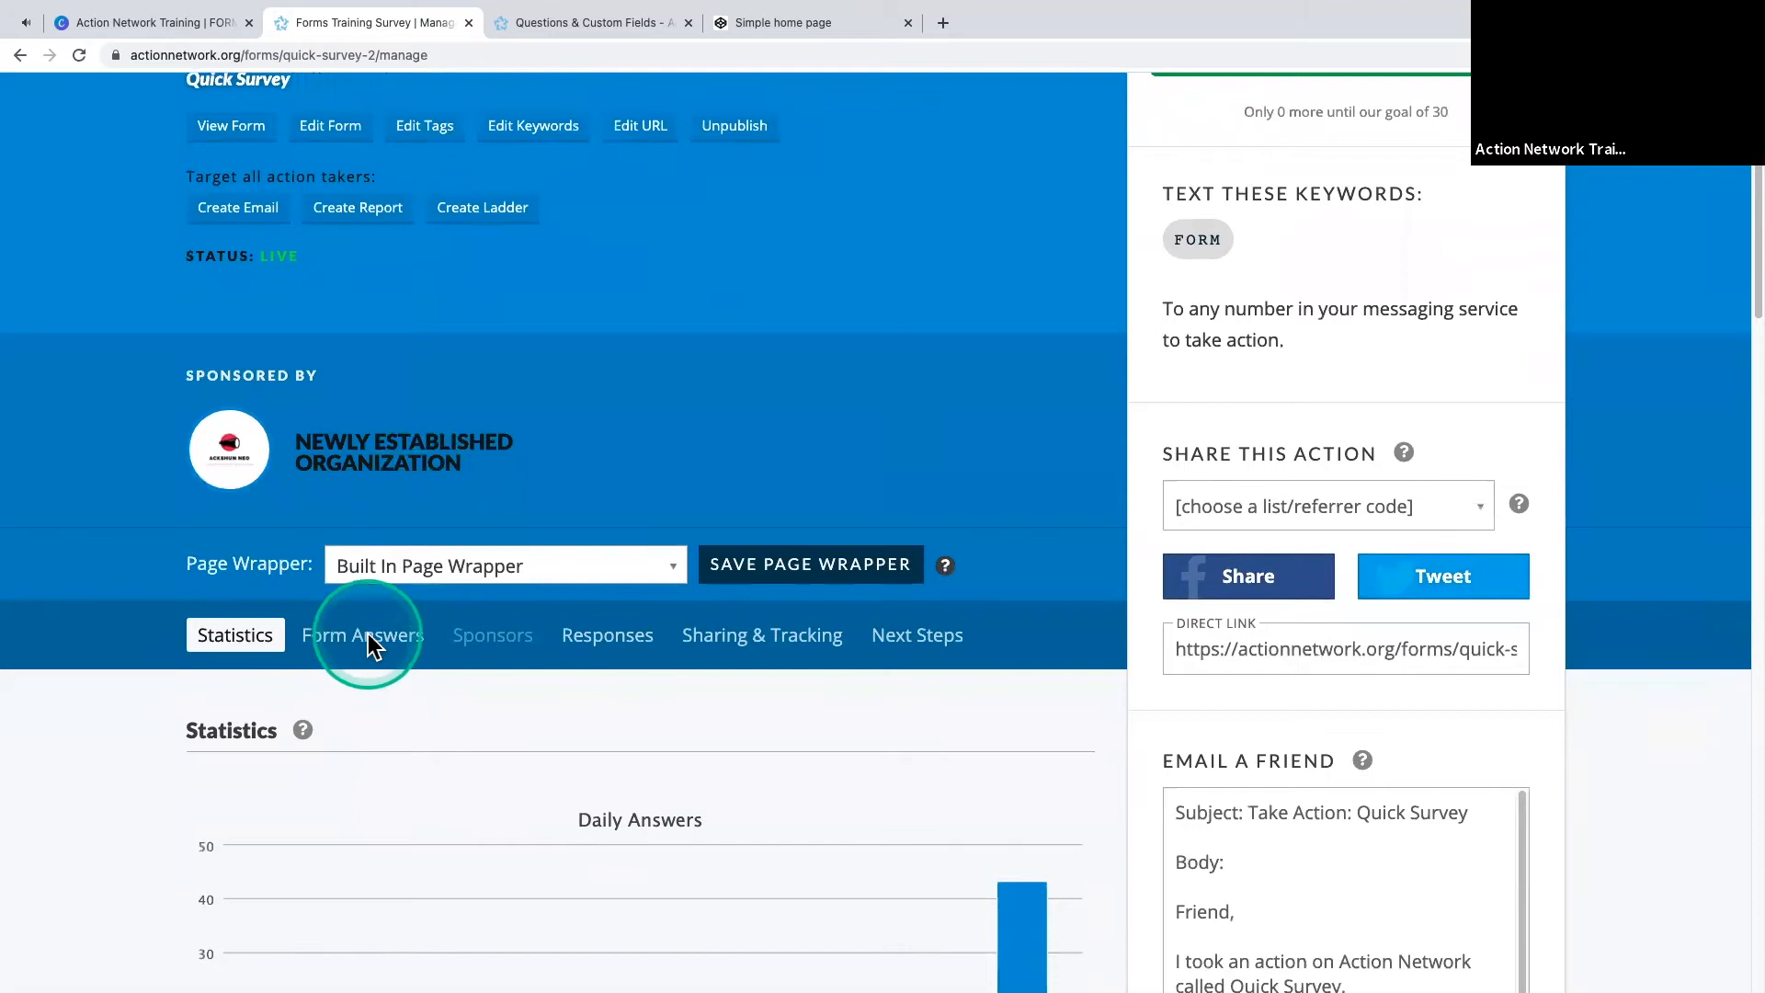
scroll(358, 636, "down", 1)
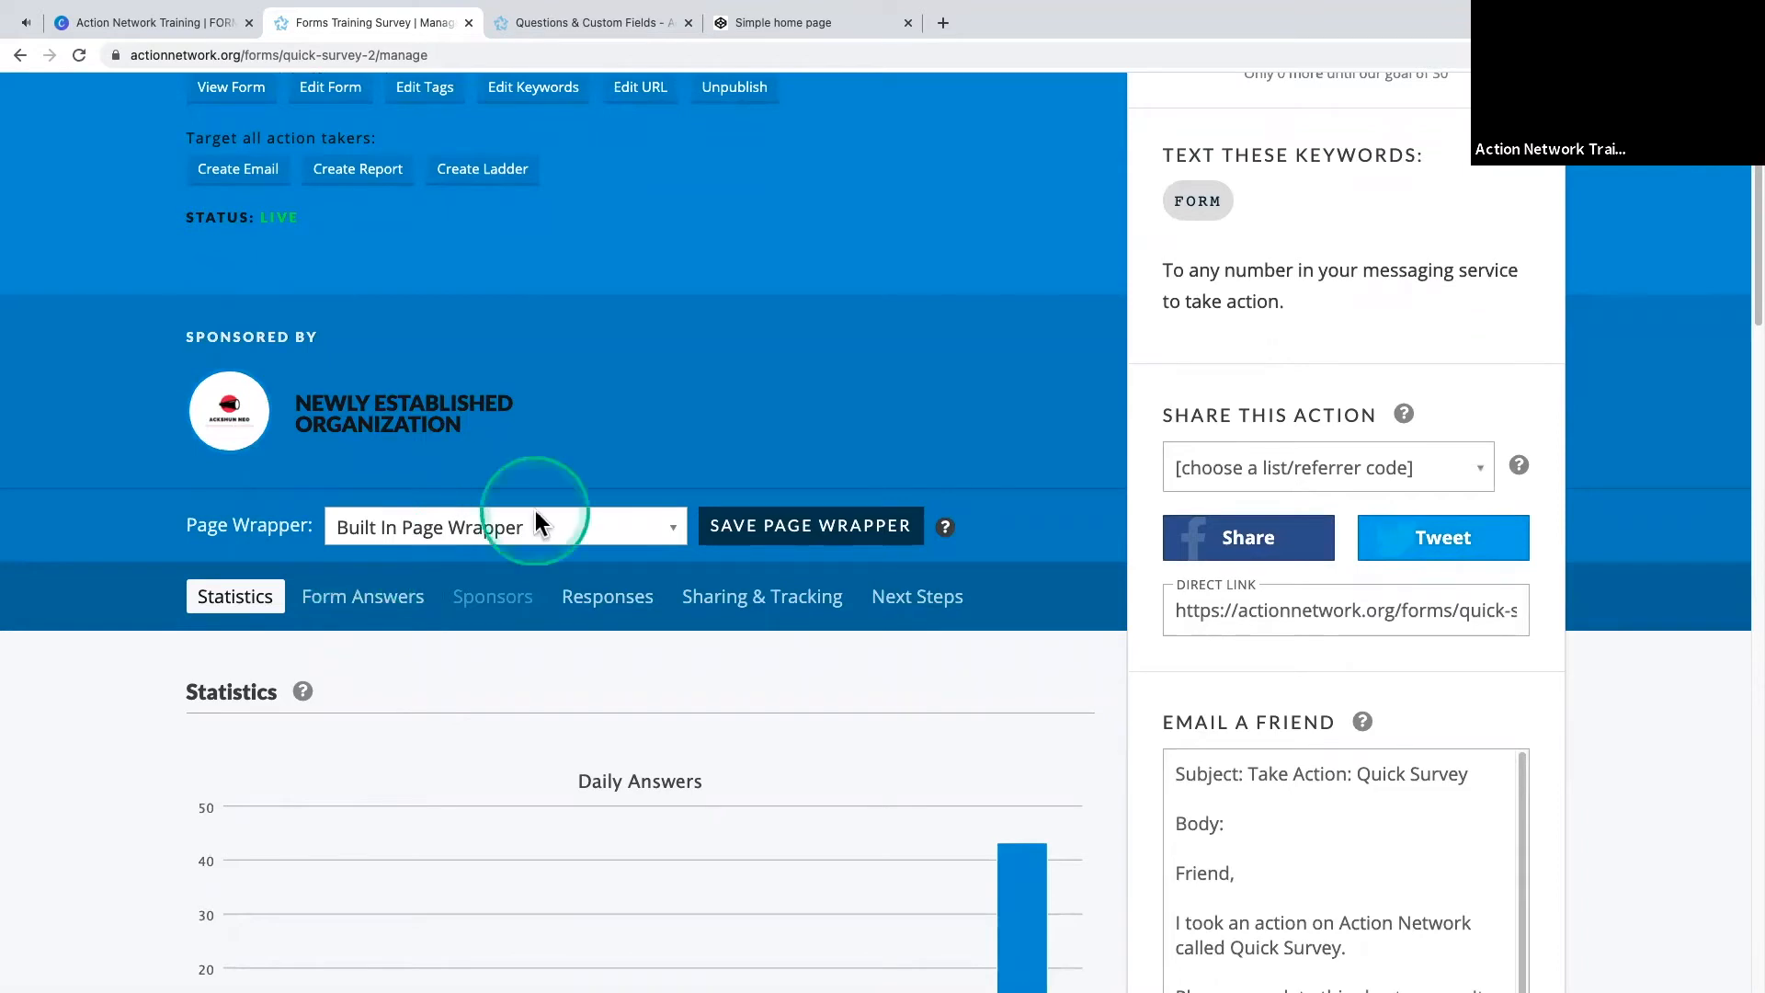
scroll(358, 583, "down", 5)
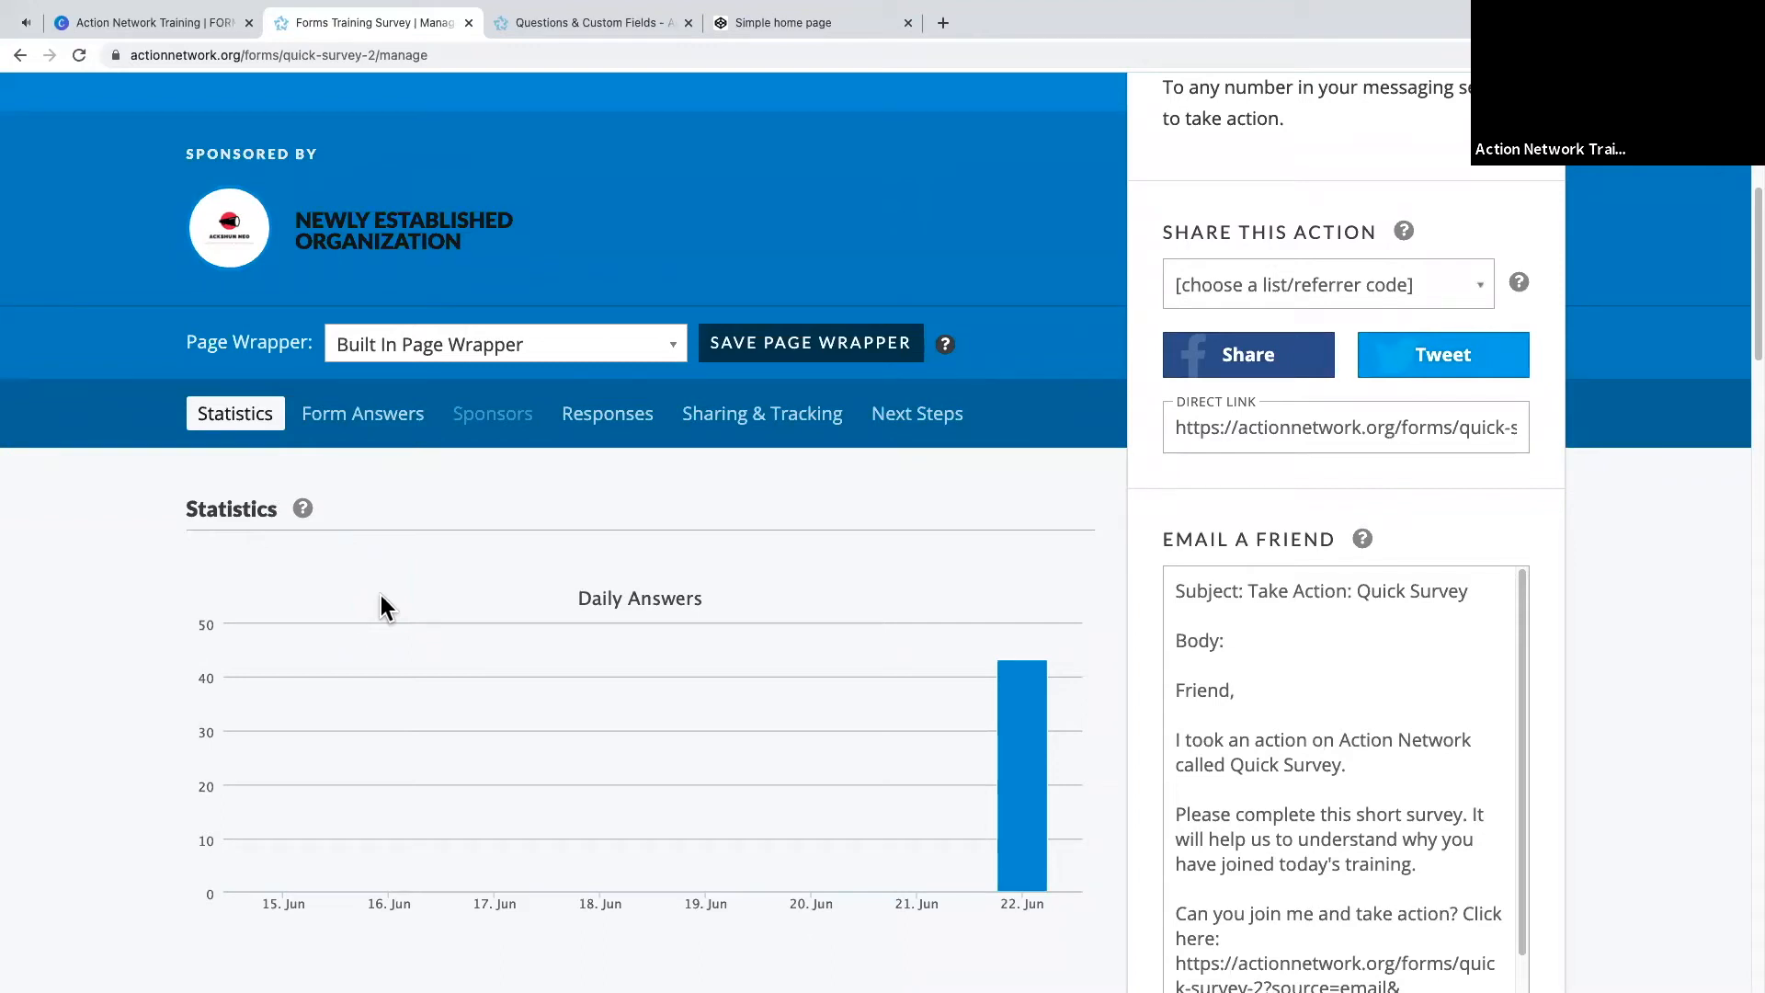
left_click(386, 423)
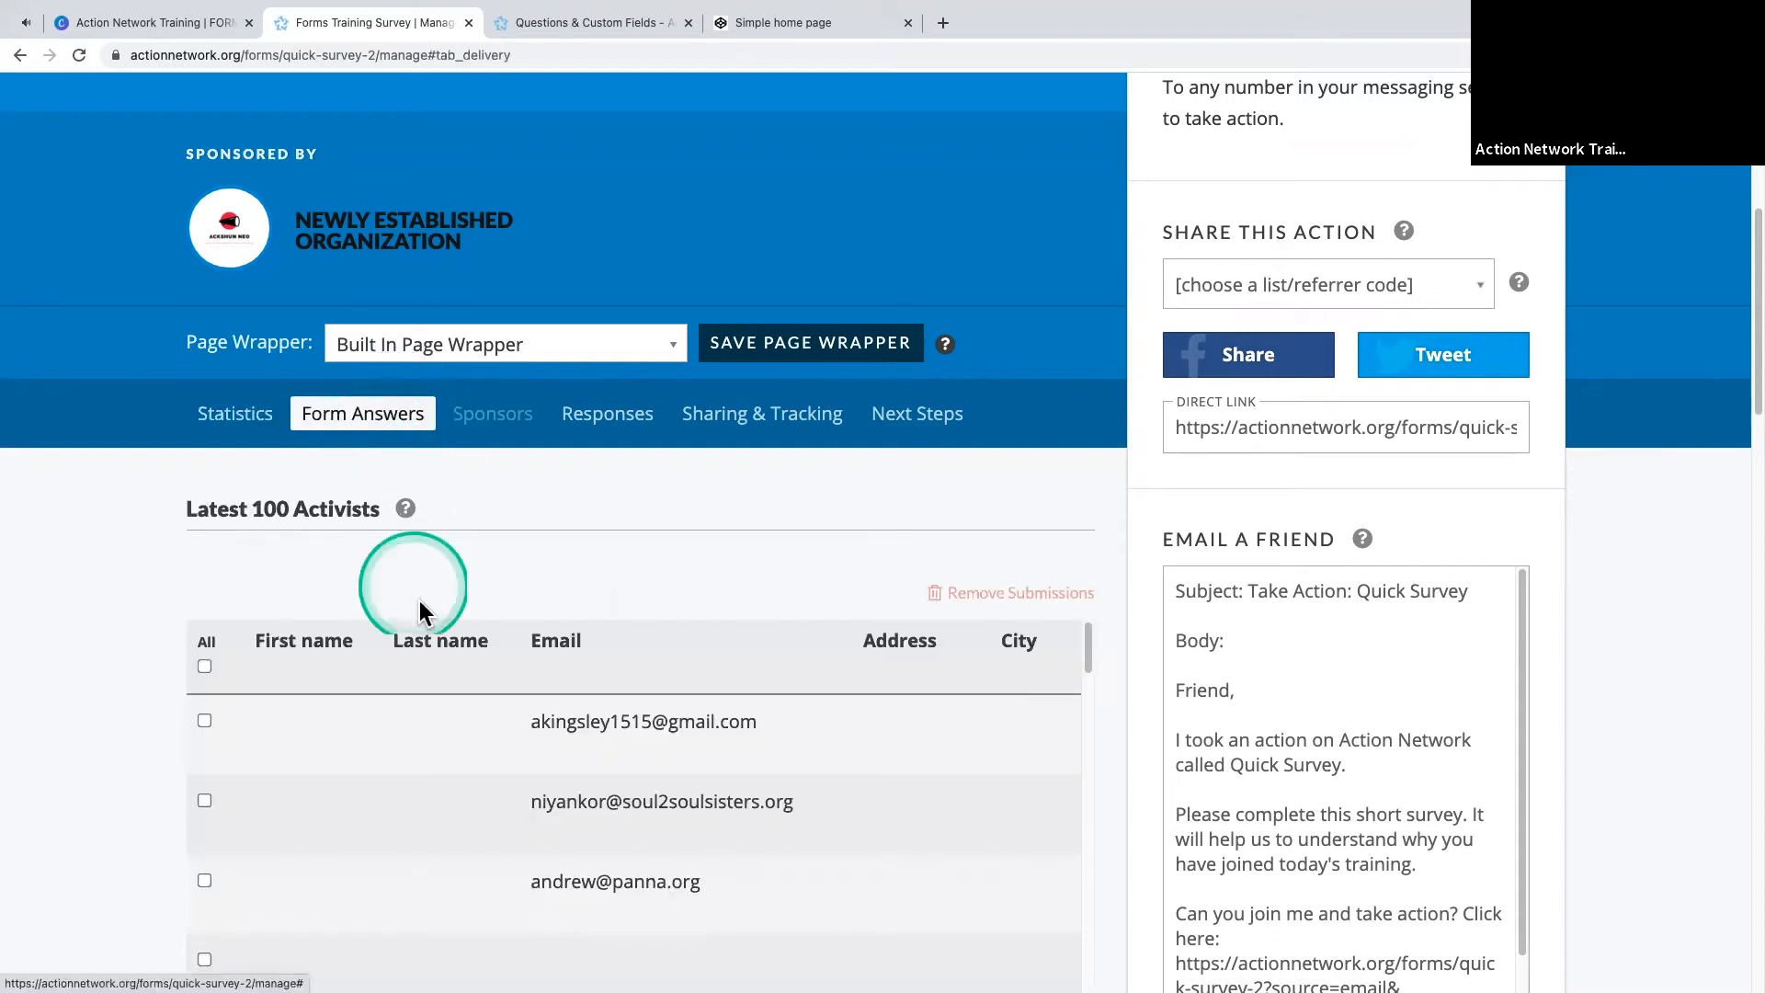
- Examine the Latest 100 Activists table across its columns, including source and submission time, and down its rows
scroll(485, 579, "down", 1)
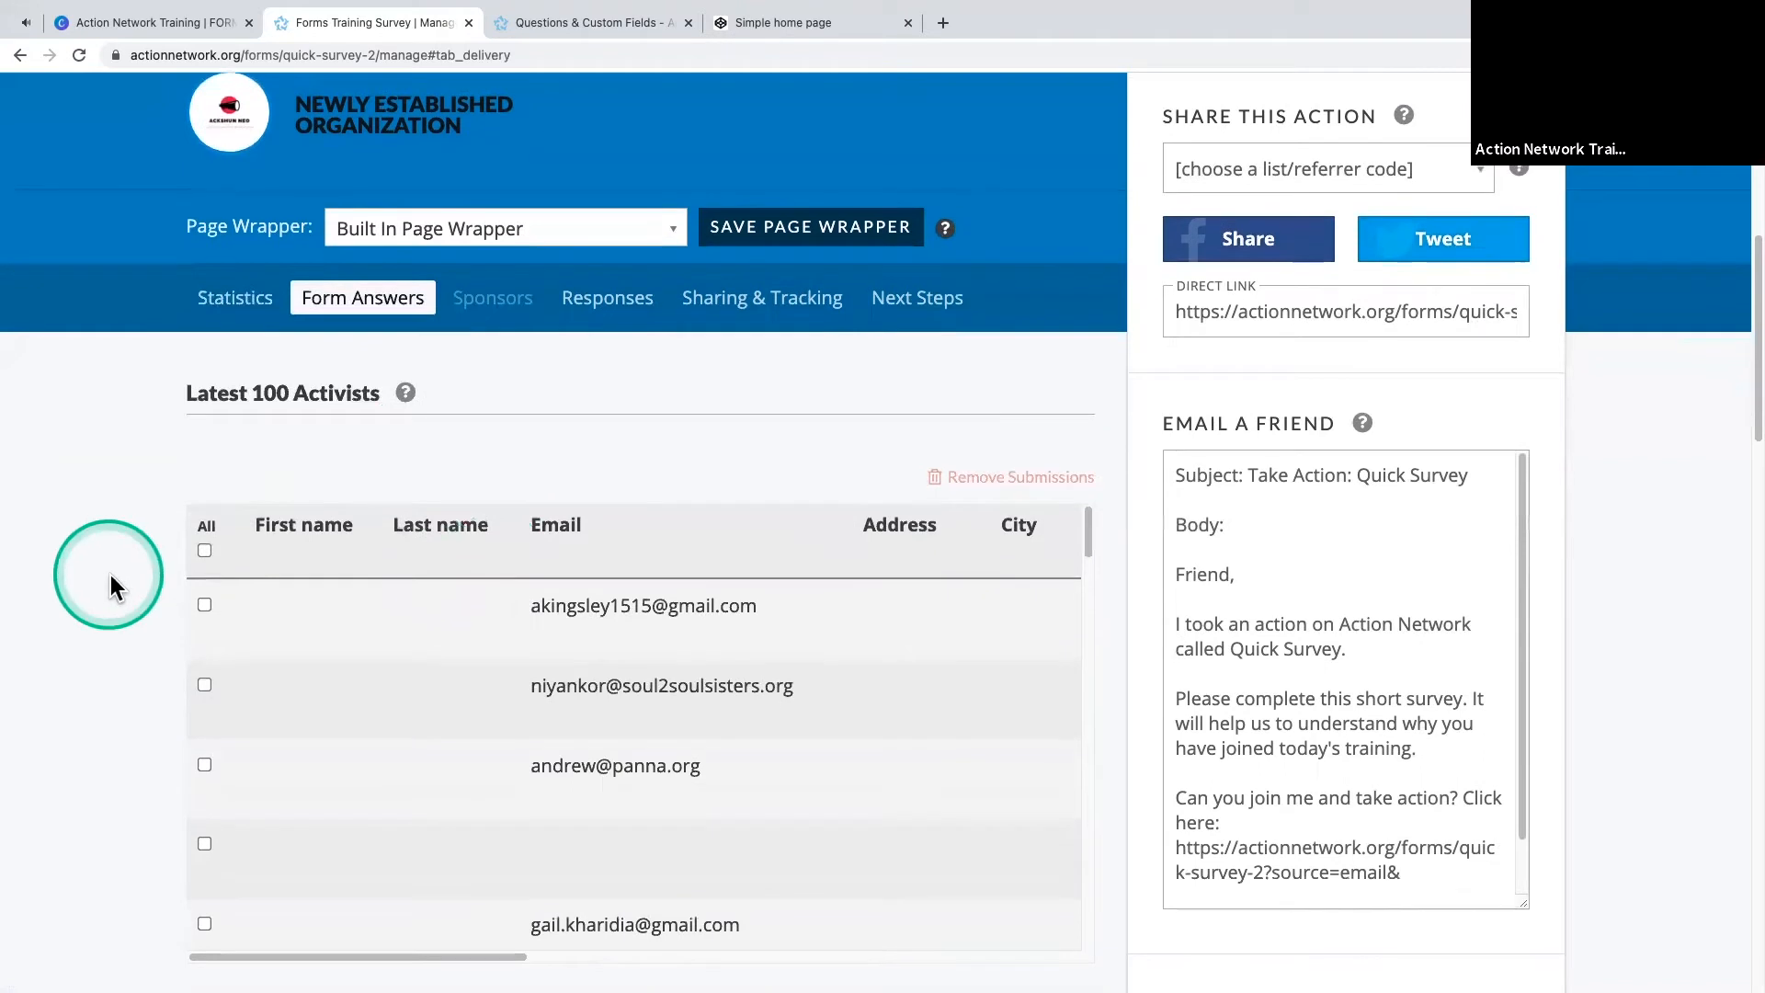
scroll(112, 579, "down", 2)
scroll(570, 717, "down", 1)
left_click_drag(512, 743, 1074, 768)
scroll(902, 523, "down", 10)
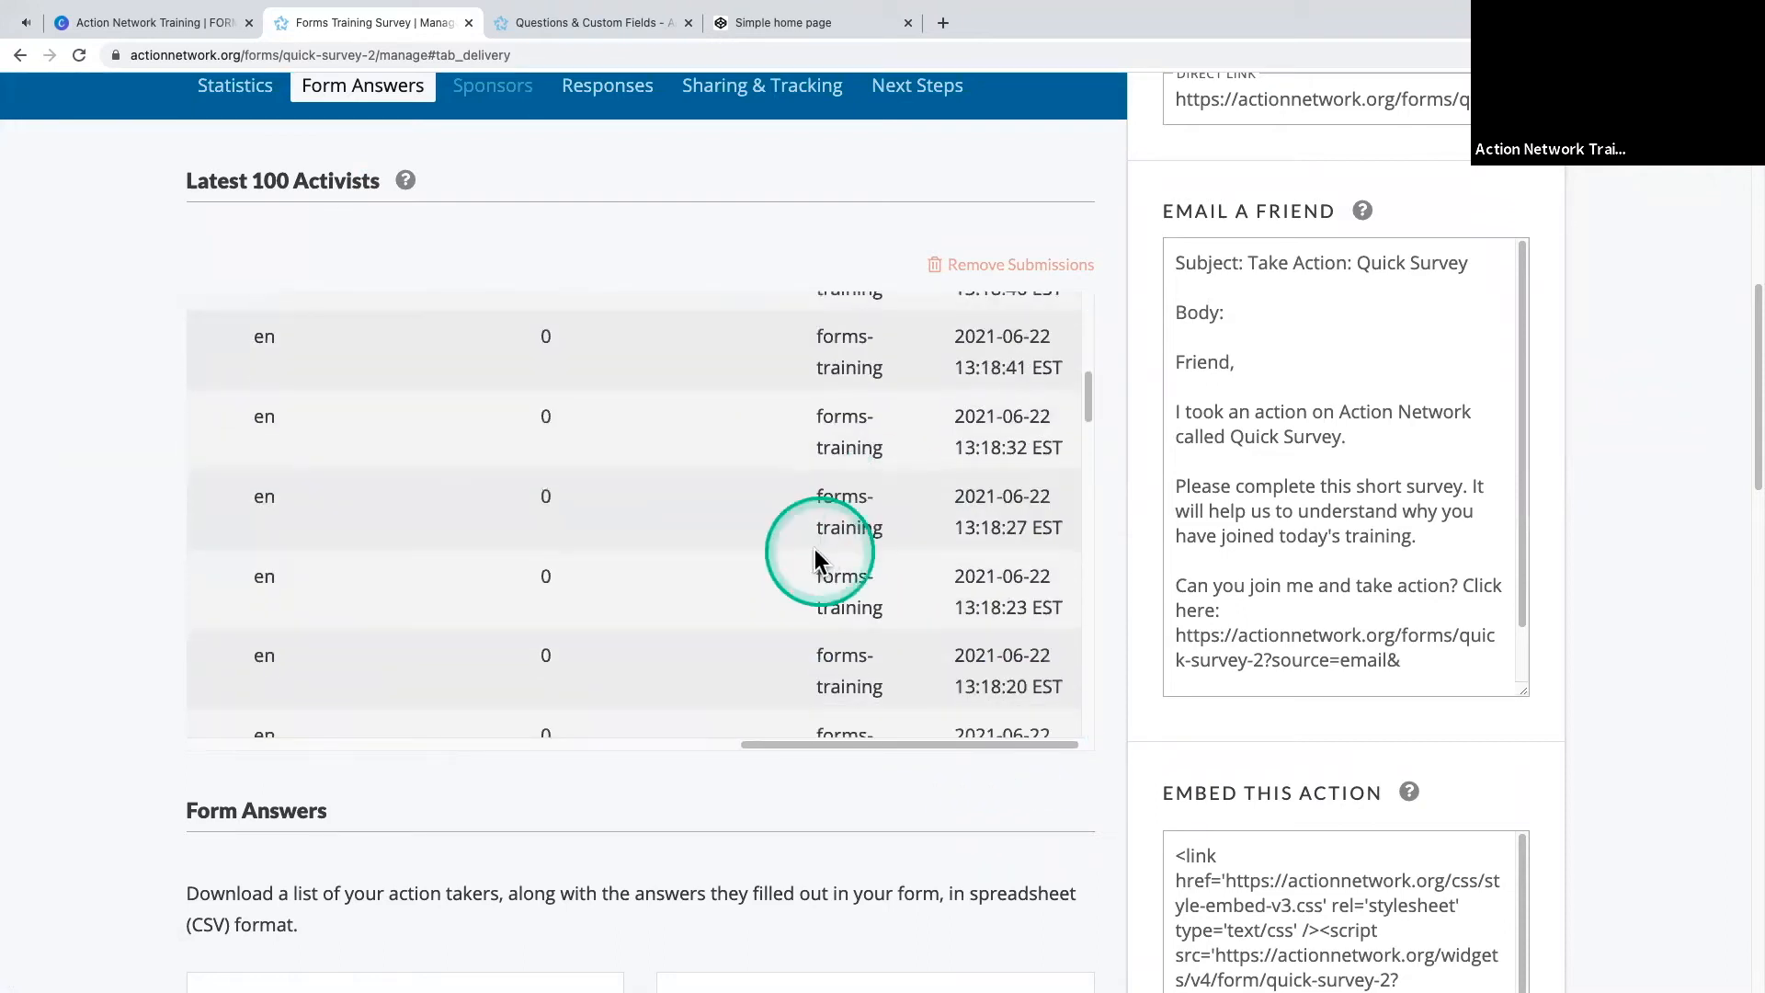
scroll(767, 606, "down", 5)
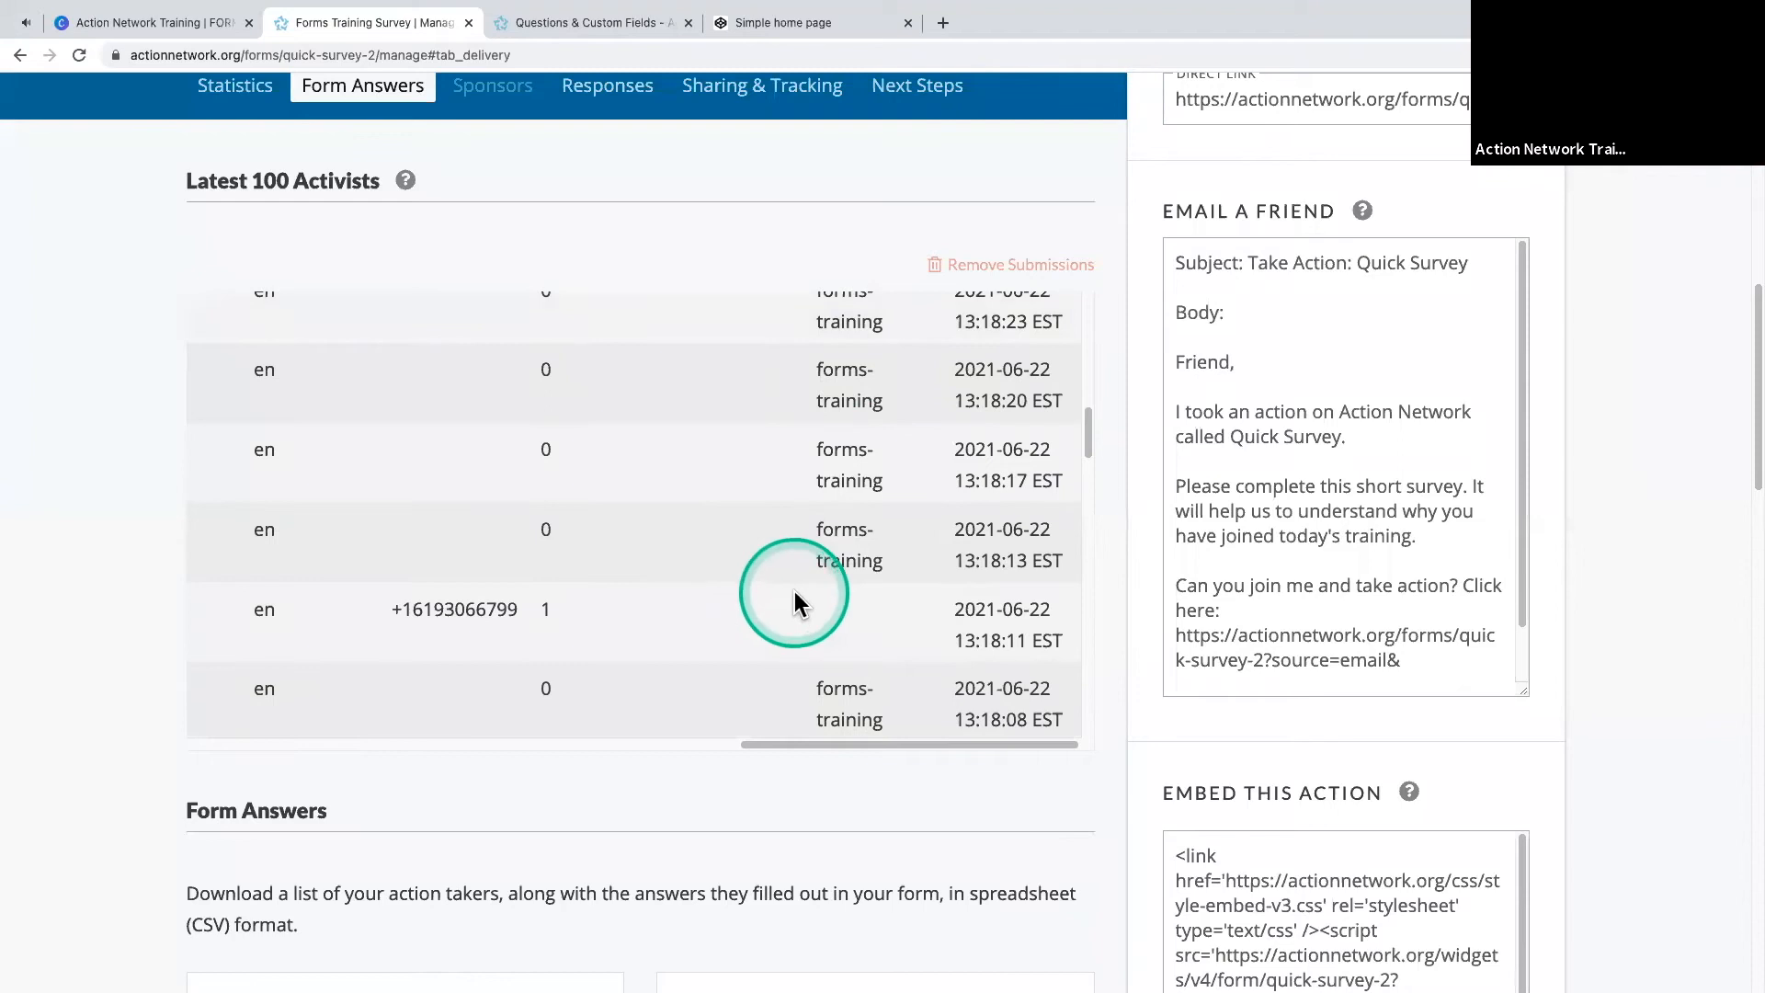
scroll(788, 611, "down", 2)
left_click_drag(894, 742, 318, 753)
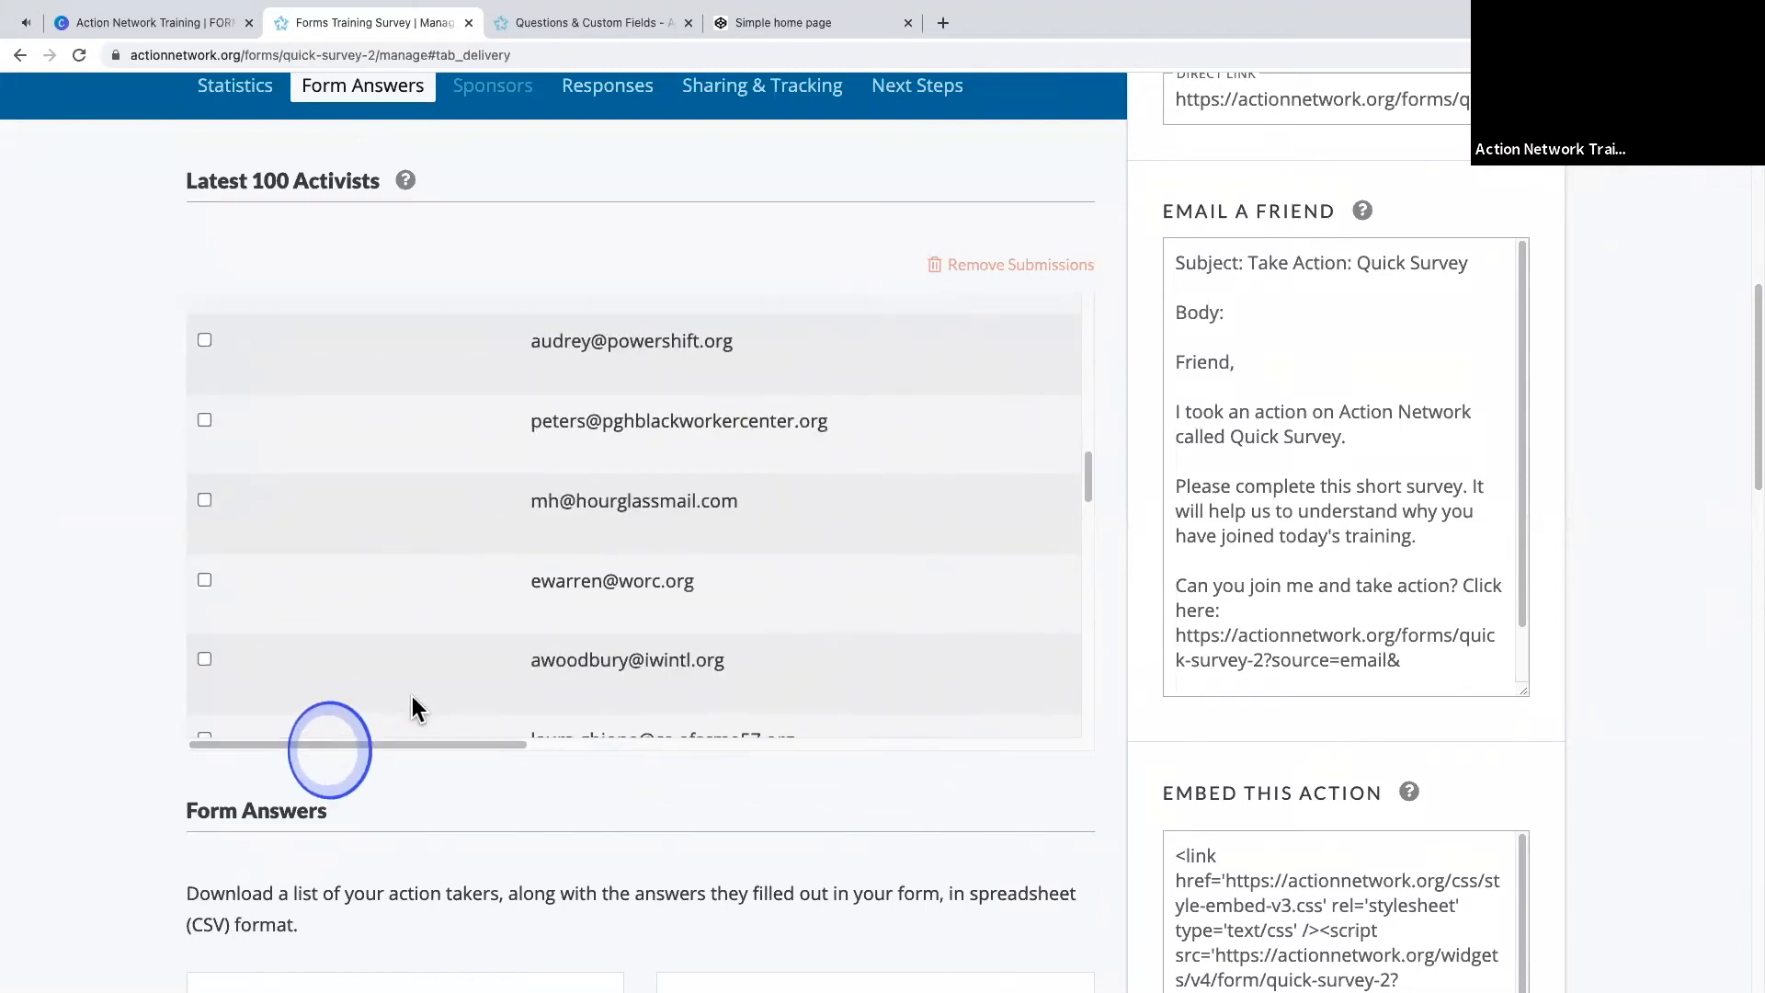
scroll(537, 662, "down", 15)
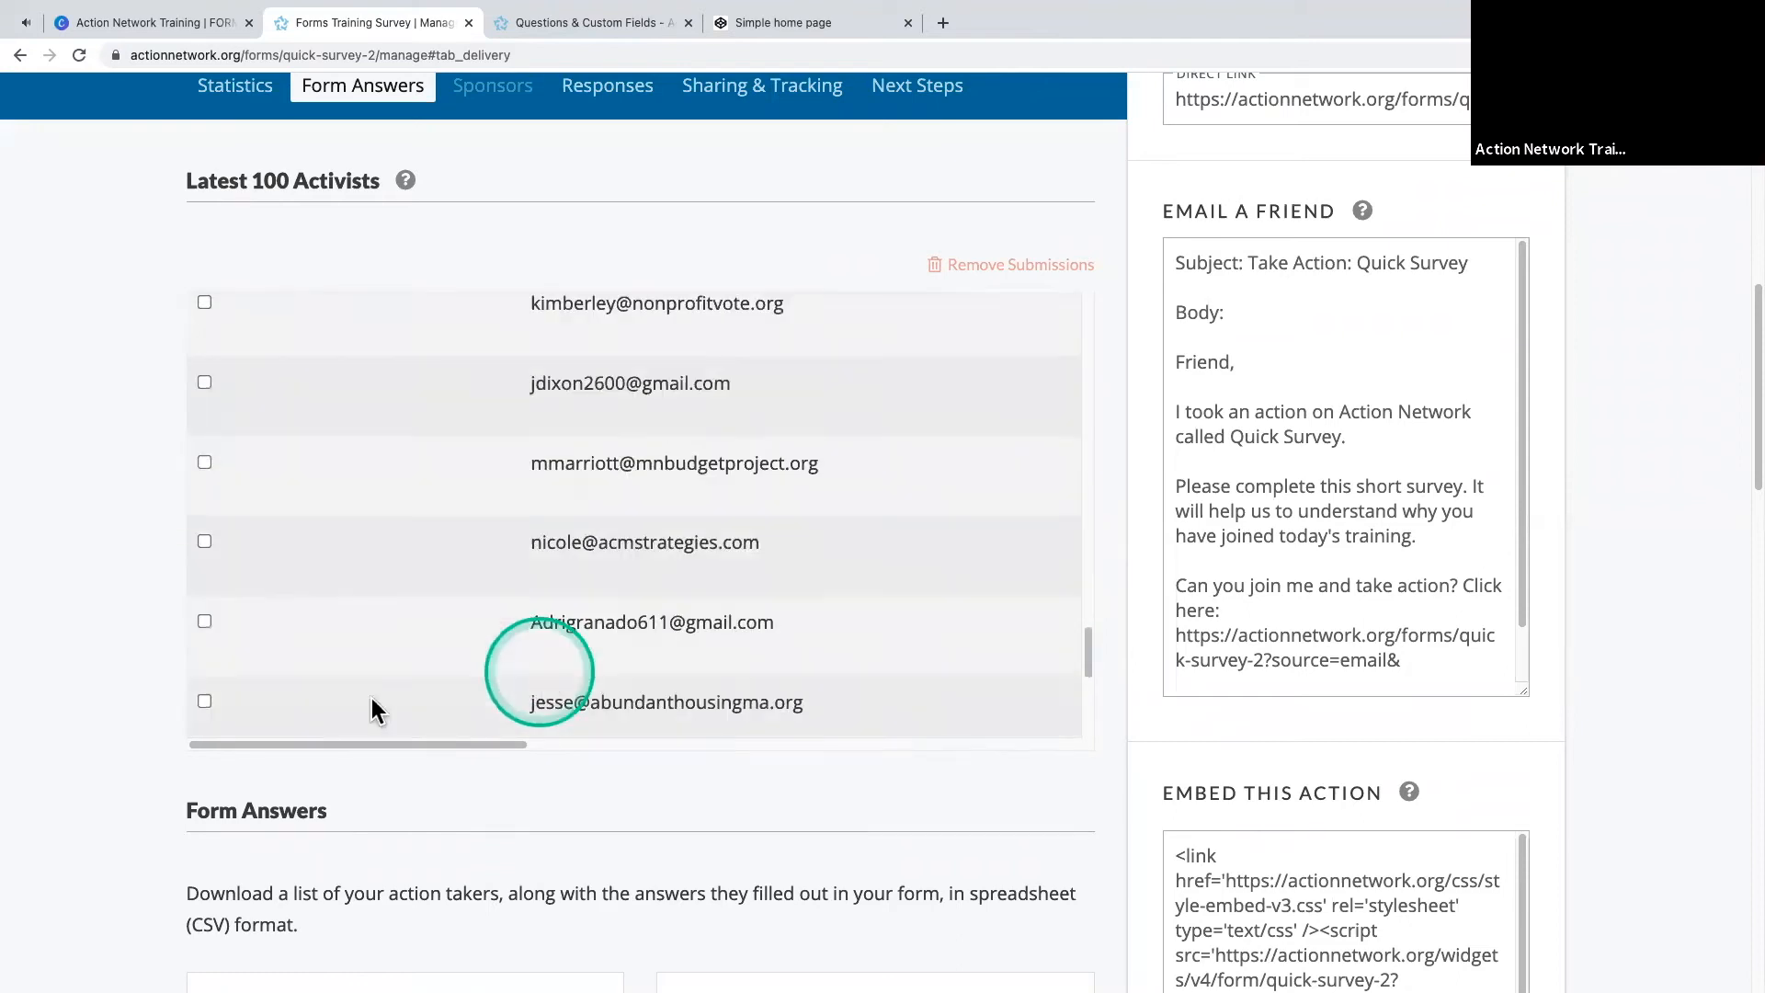
- Review the form answers report download and generation options and the Report Access section below the activists table
scroll(368, 662, "down", 3)
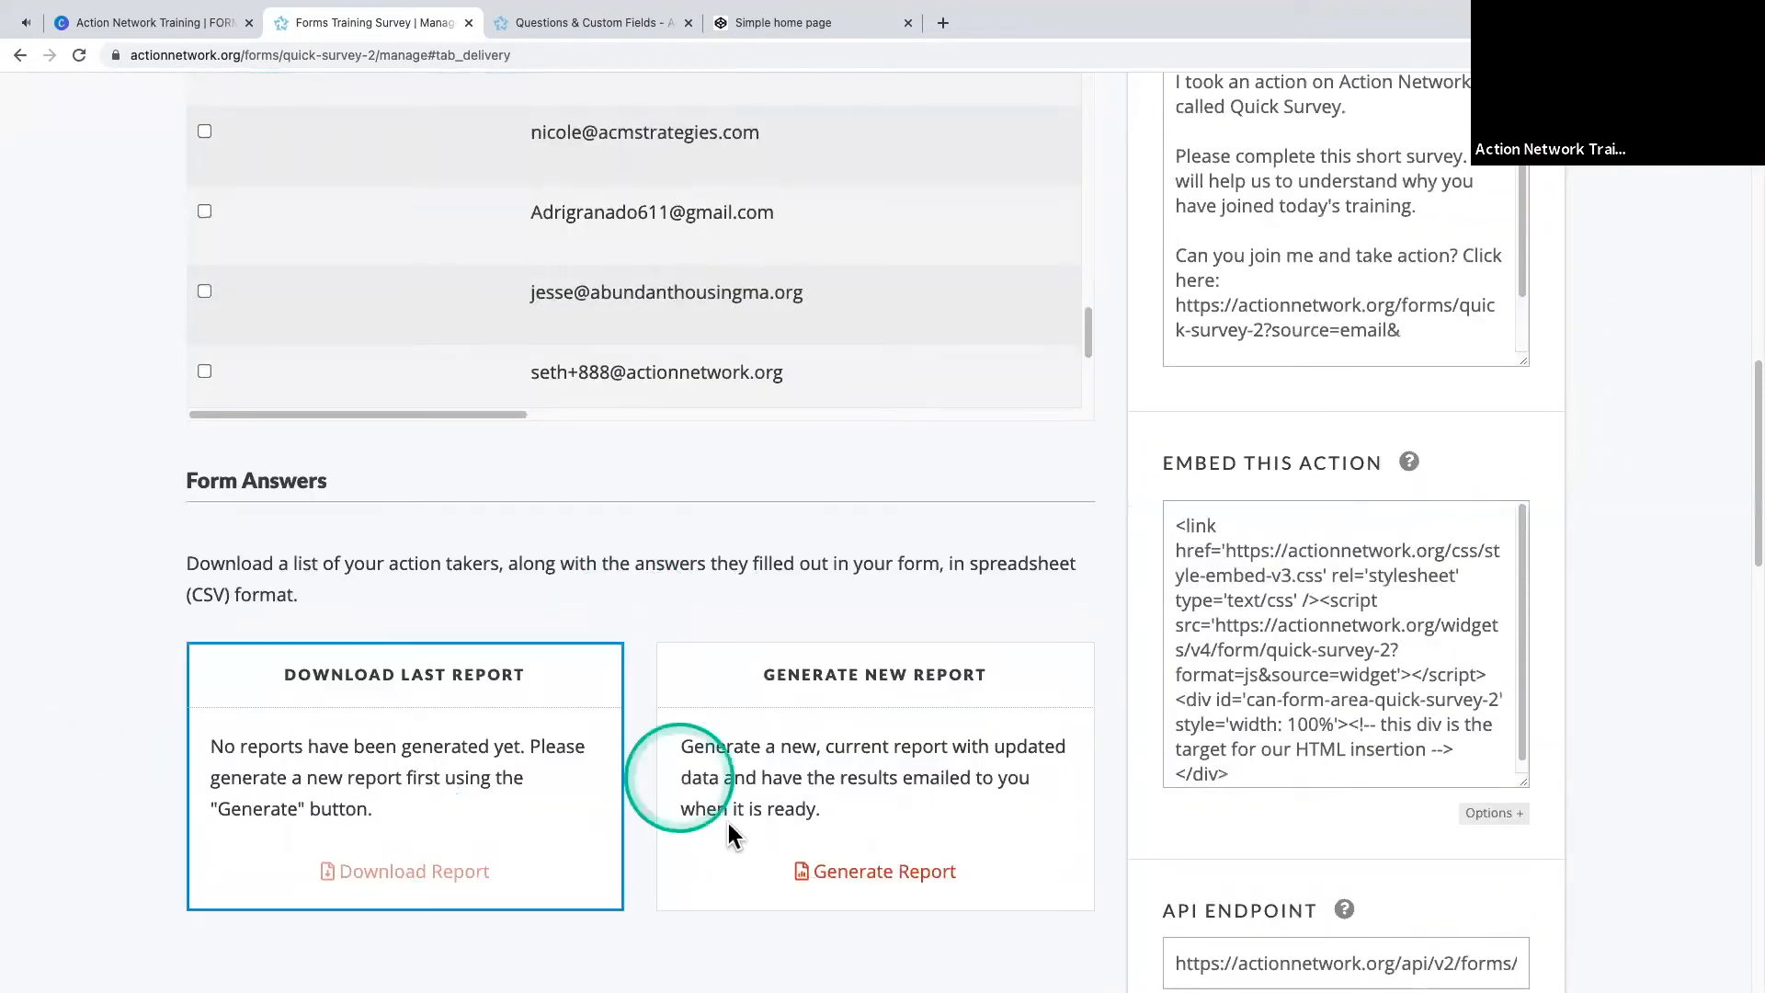
scroll(711, 686, "down", 4)
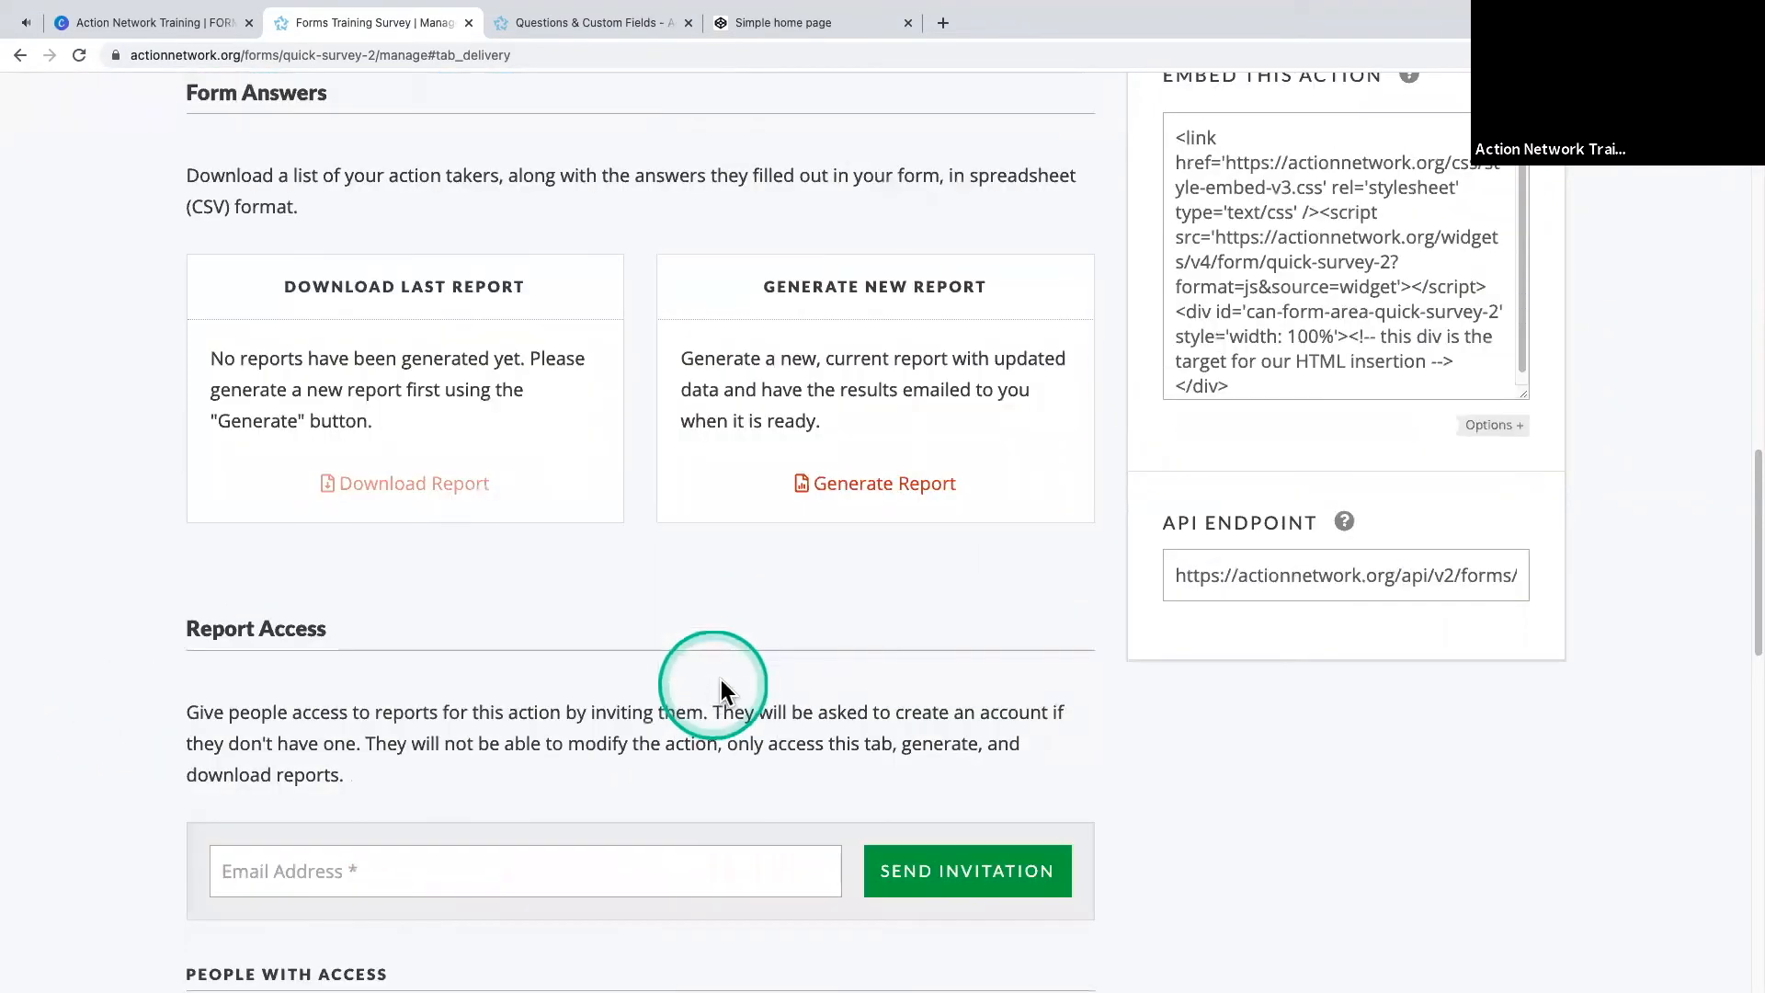
scroll(722, 679, "down", 5)
scroll(722, 691, "up", 10)
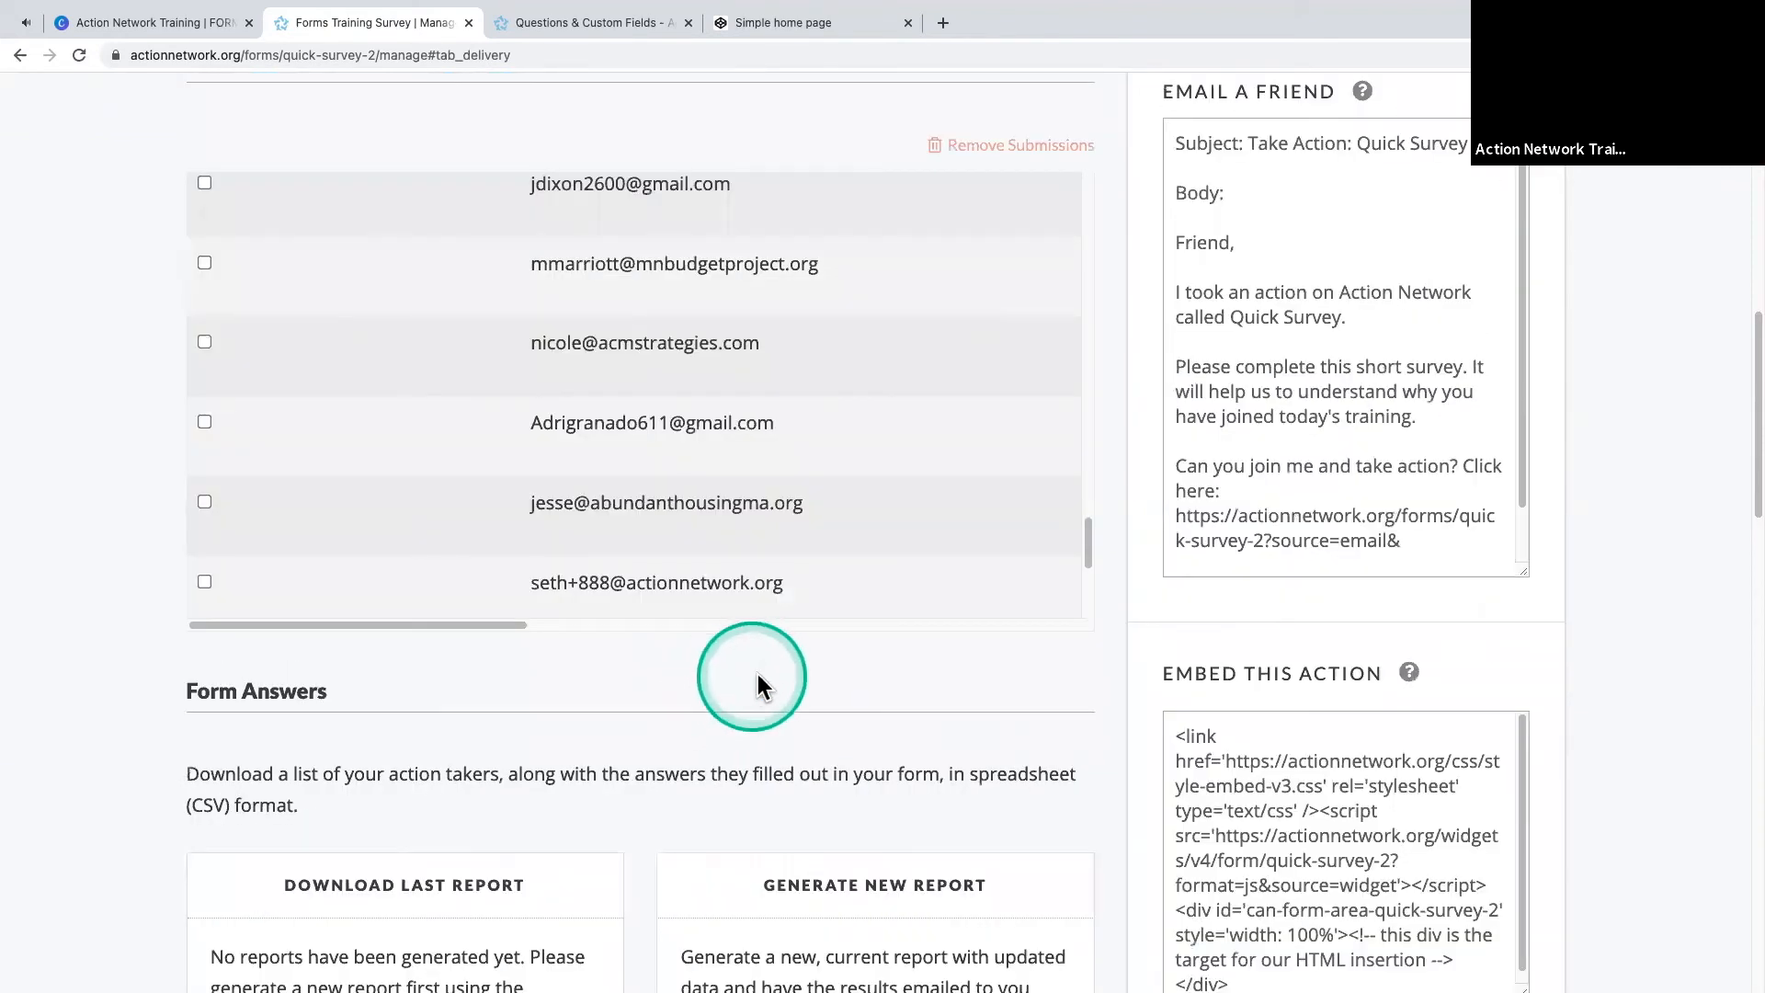
- Examine the survey's goal progress, sharing links, email-a-friend text, embed code and API endpoint, and highlight the FORM text keyword
scroll(1092, 465, "up", 2)
scroll(1137, 508, "up", 6)
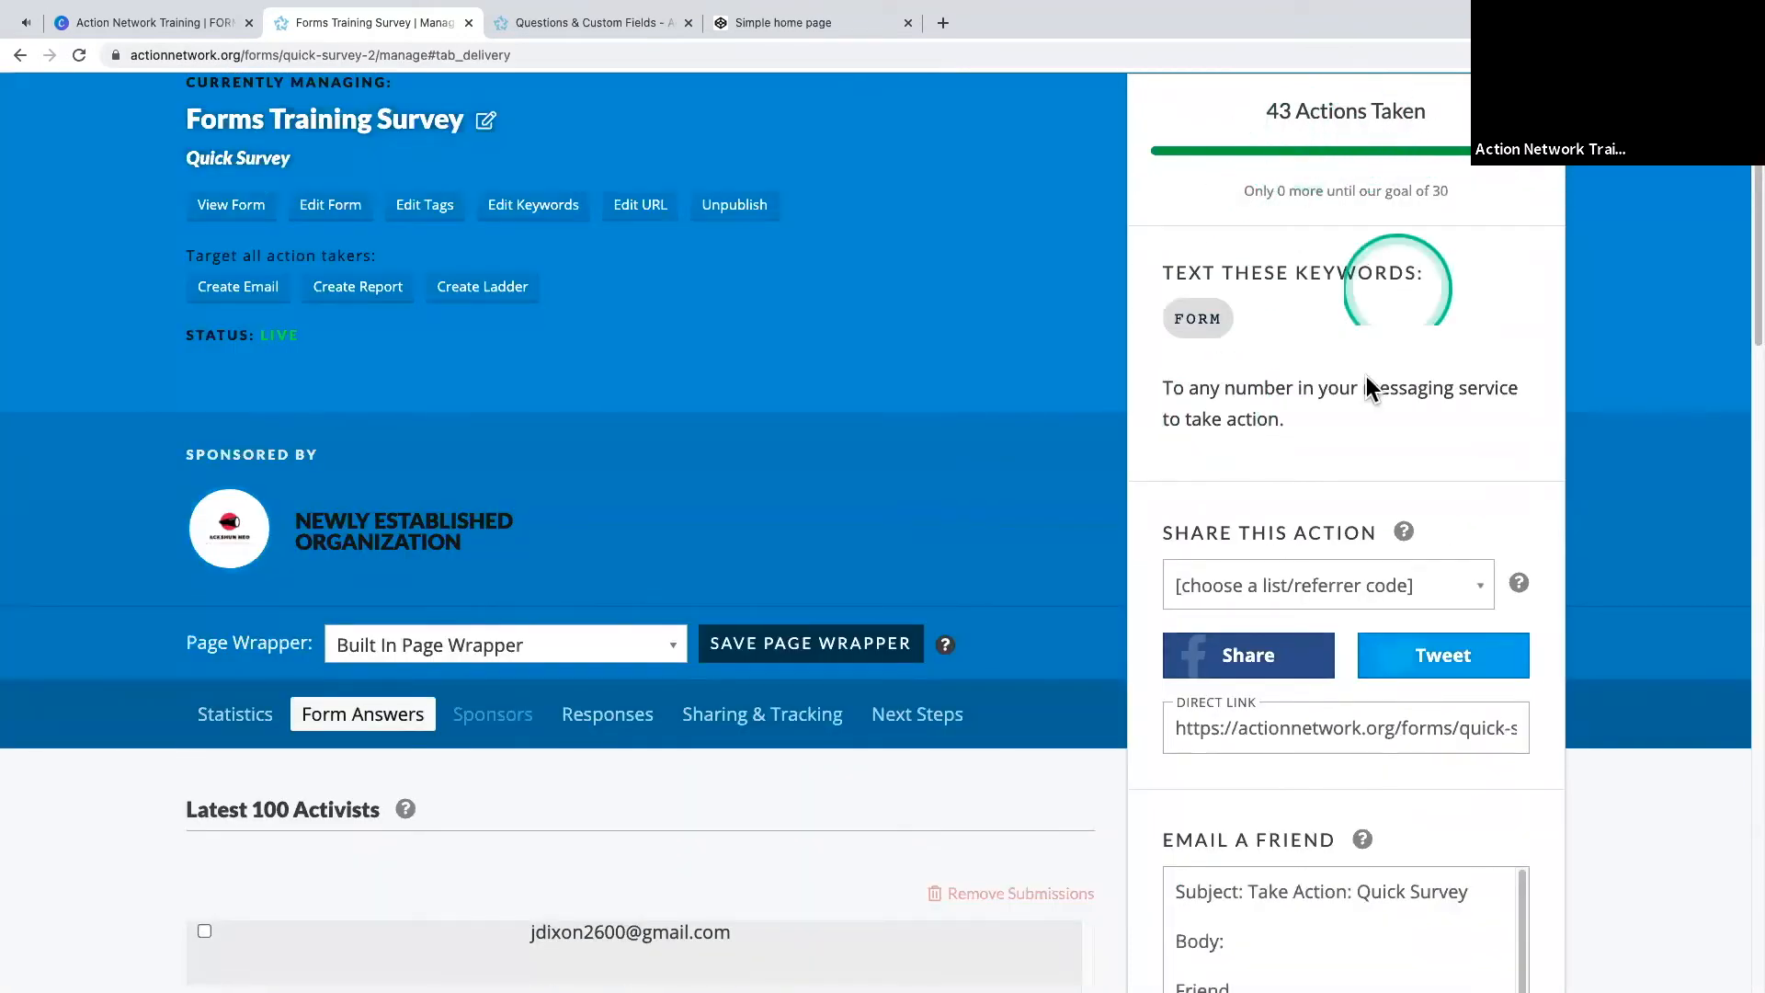
scroll(1305, 515, "up", 3)
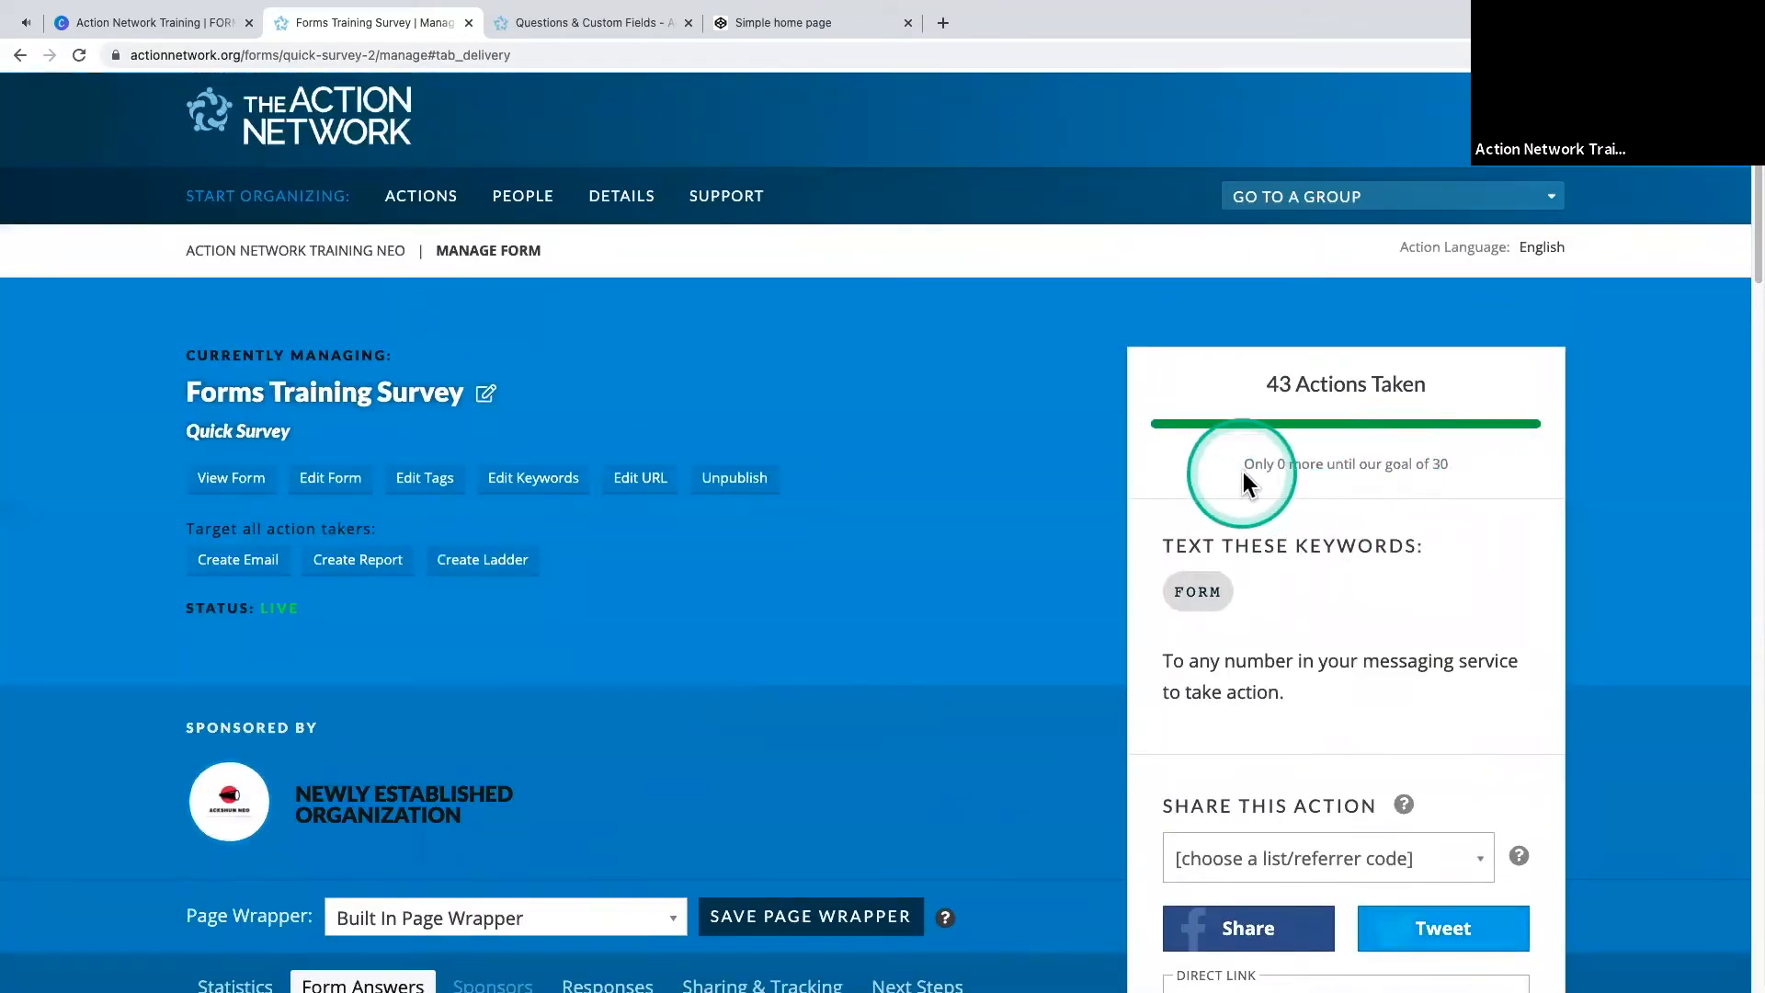
scroll(1285, 476, "down", 2)
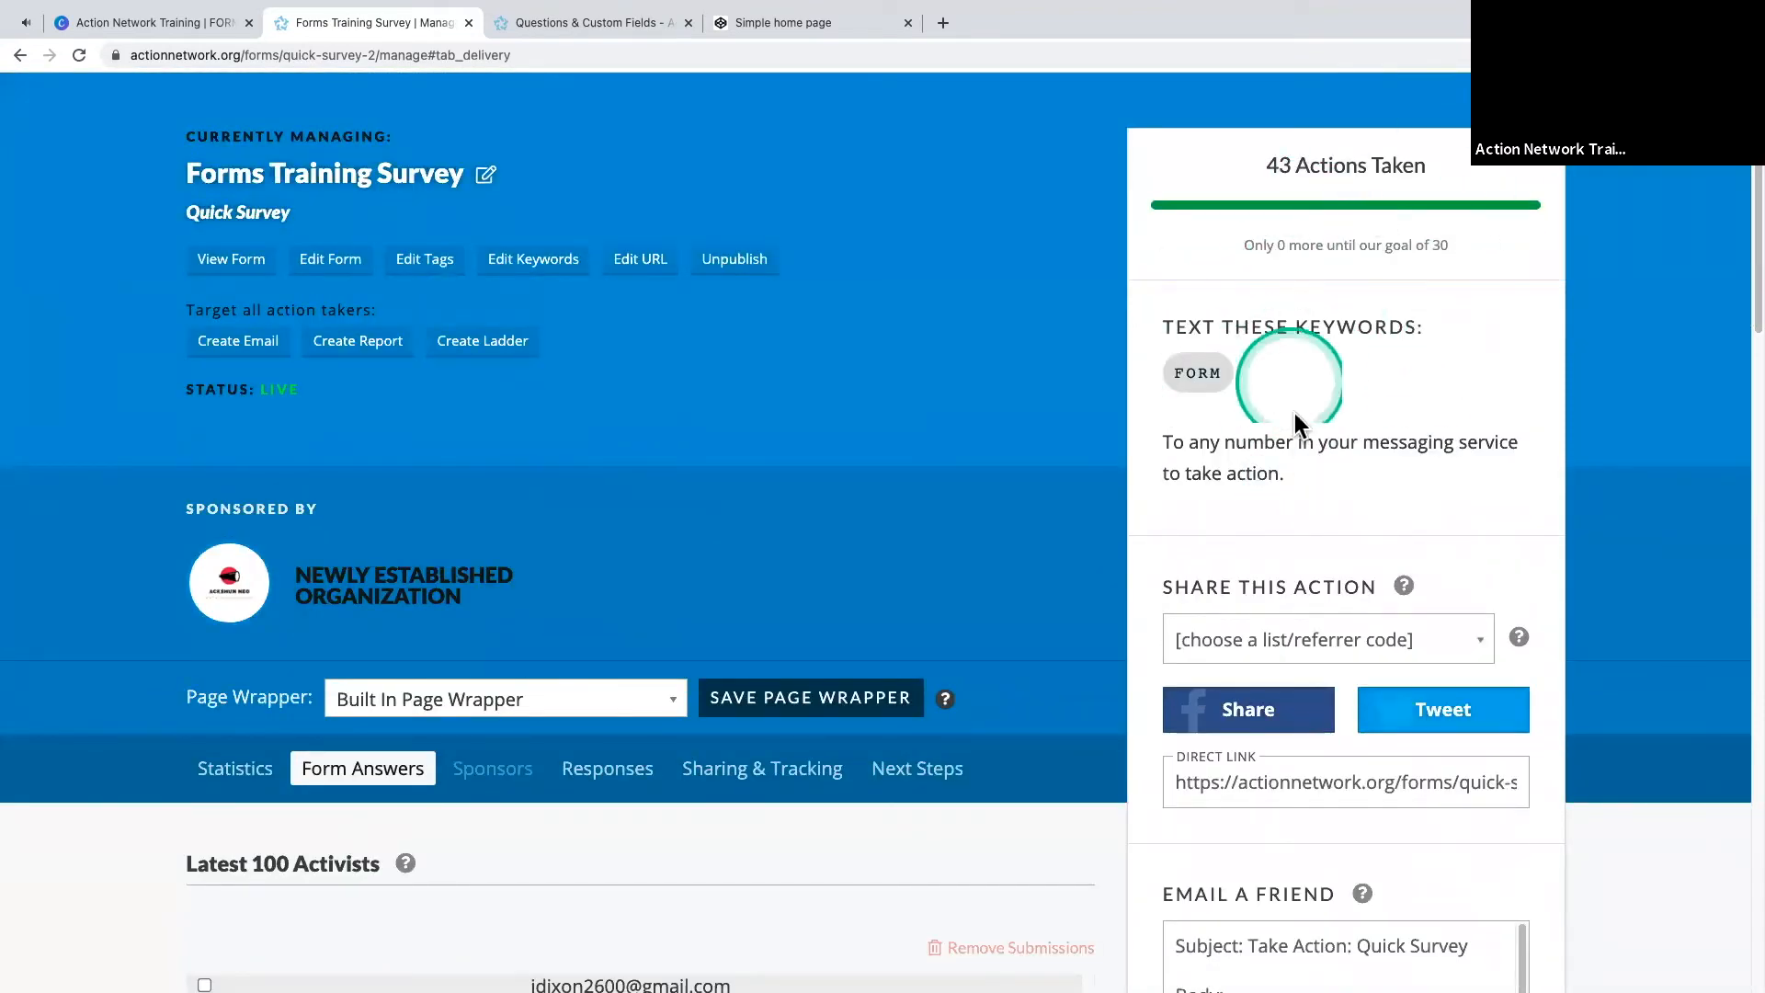
scroll(1213, 464, "down", 5)
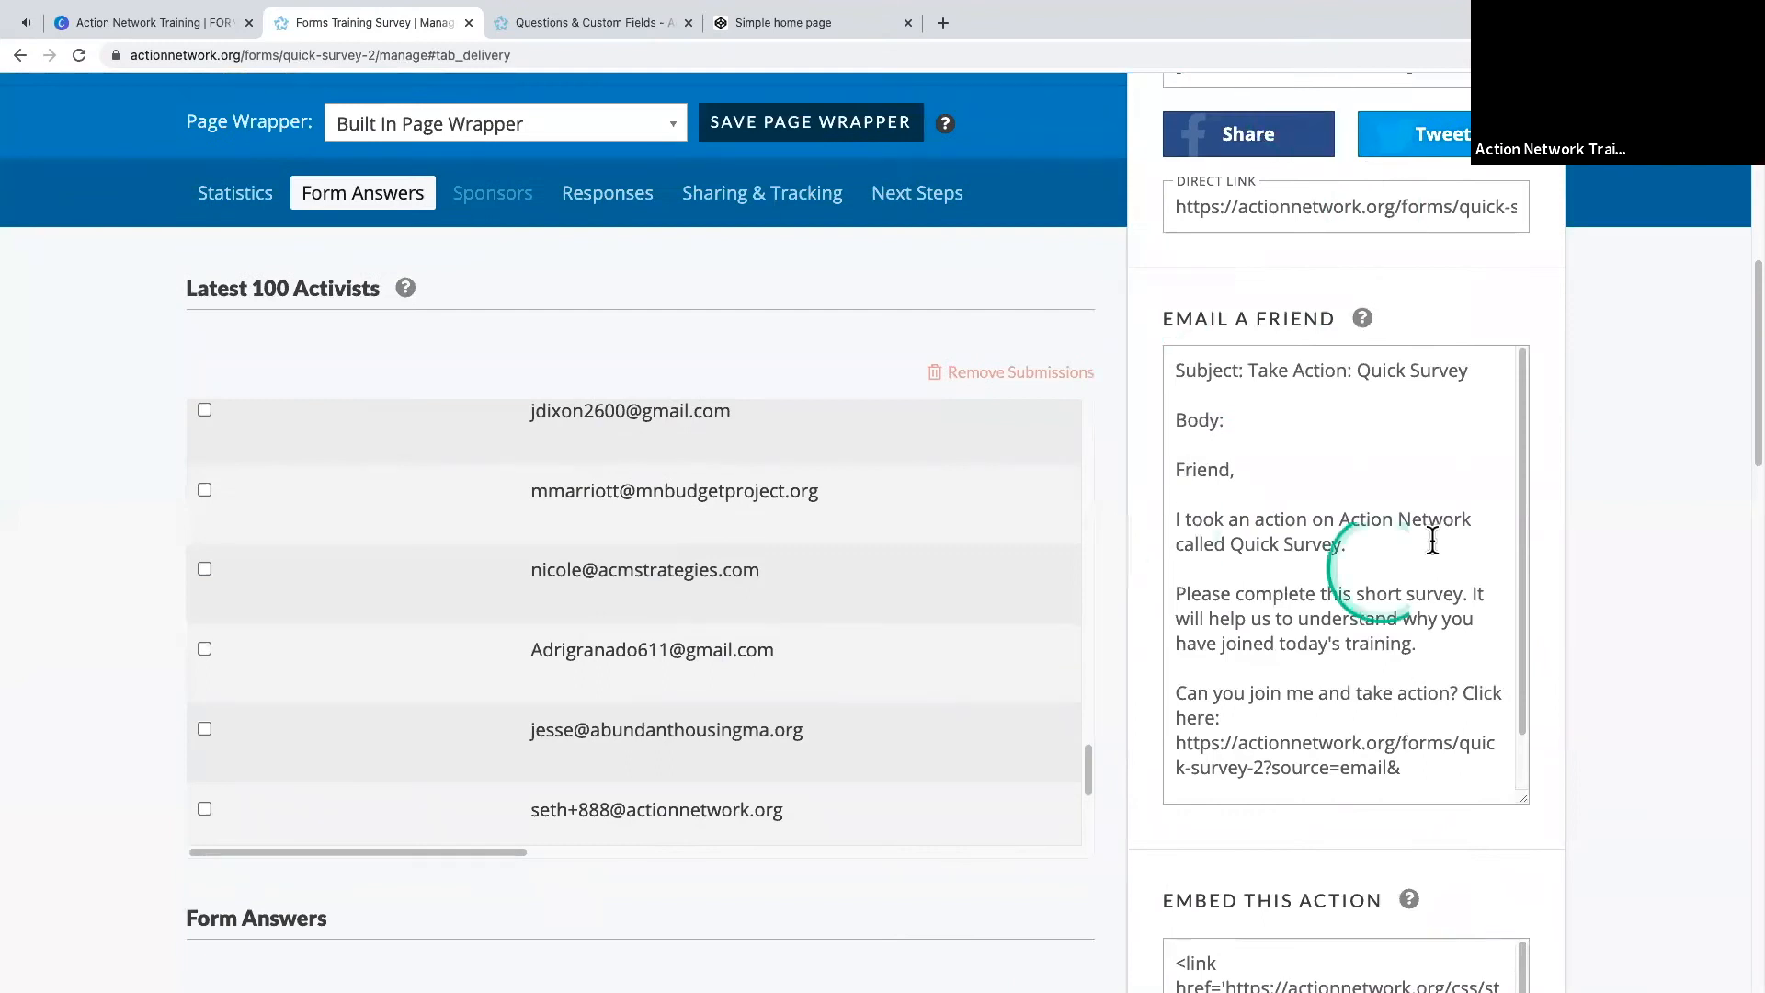
scroll(1138, 526, "down", 2)
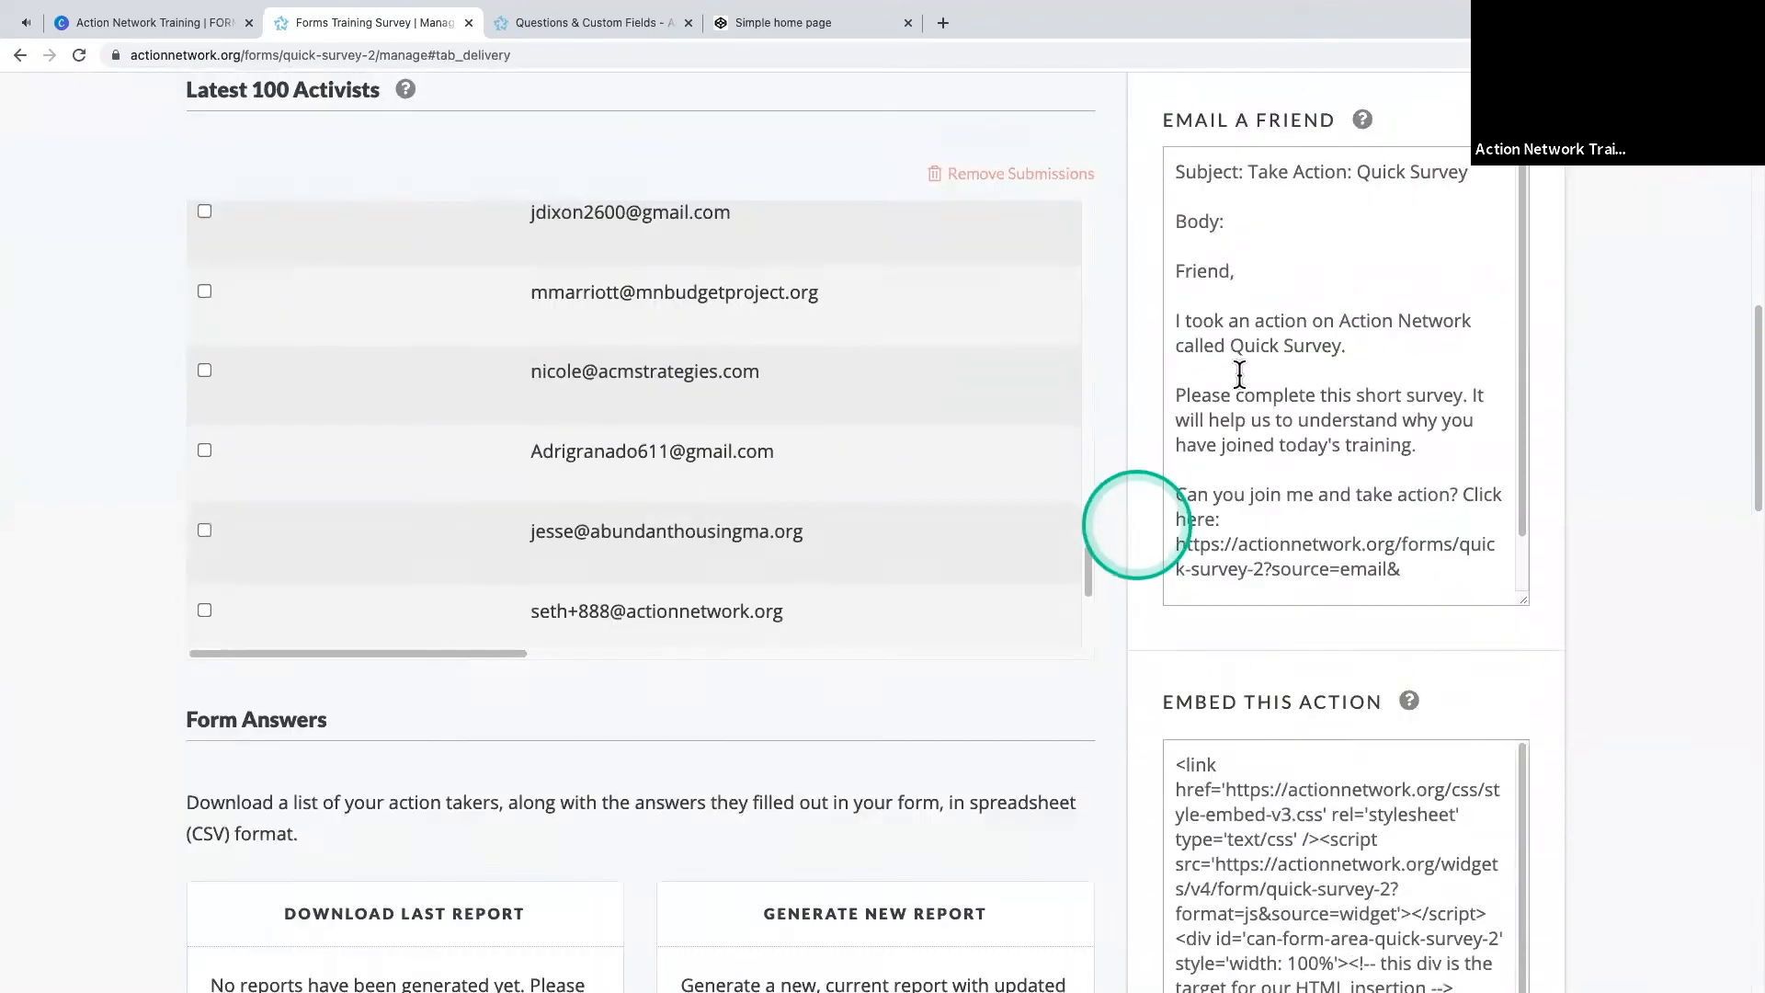
scroll(1239, 373, "down", 2)
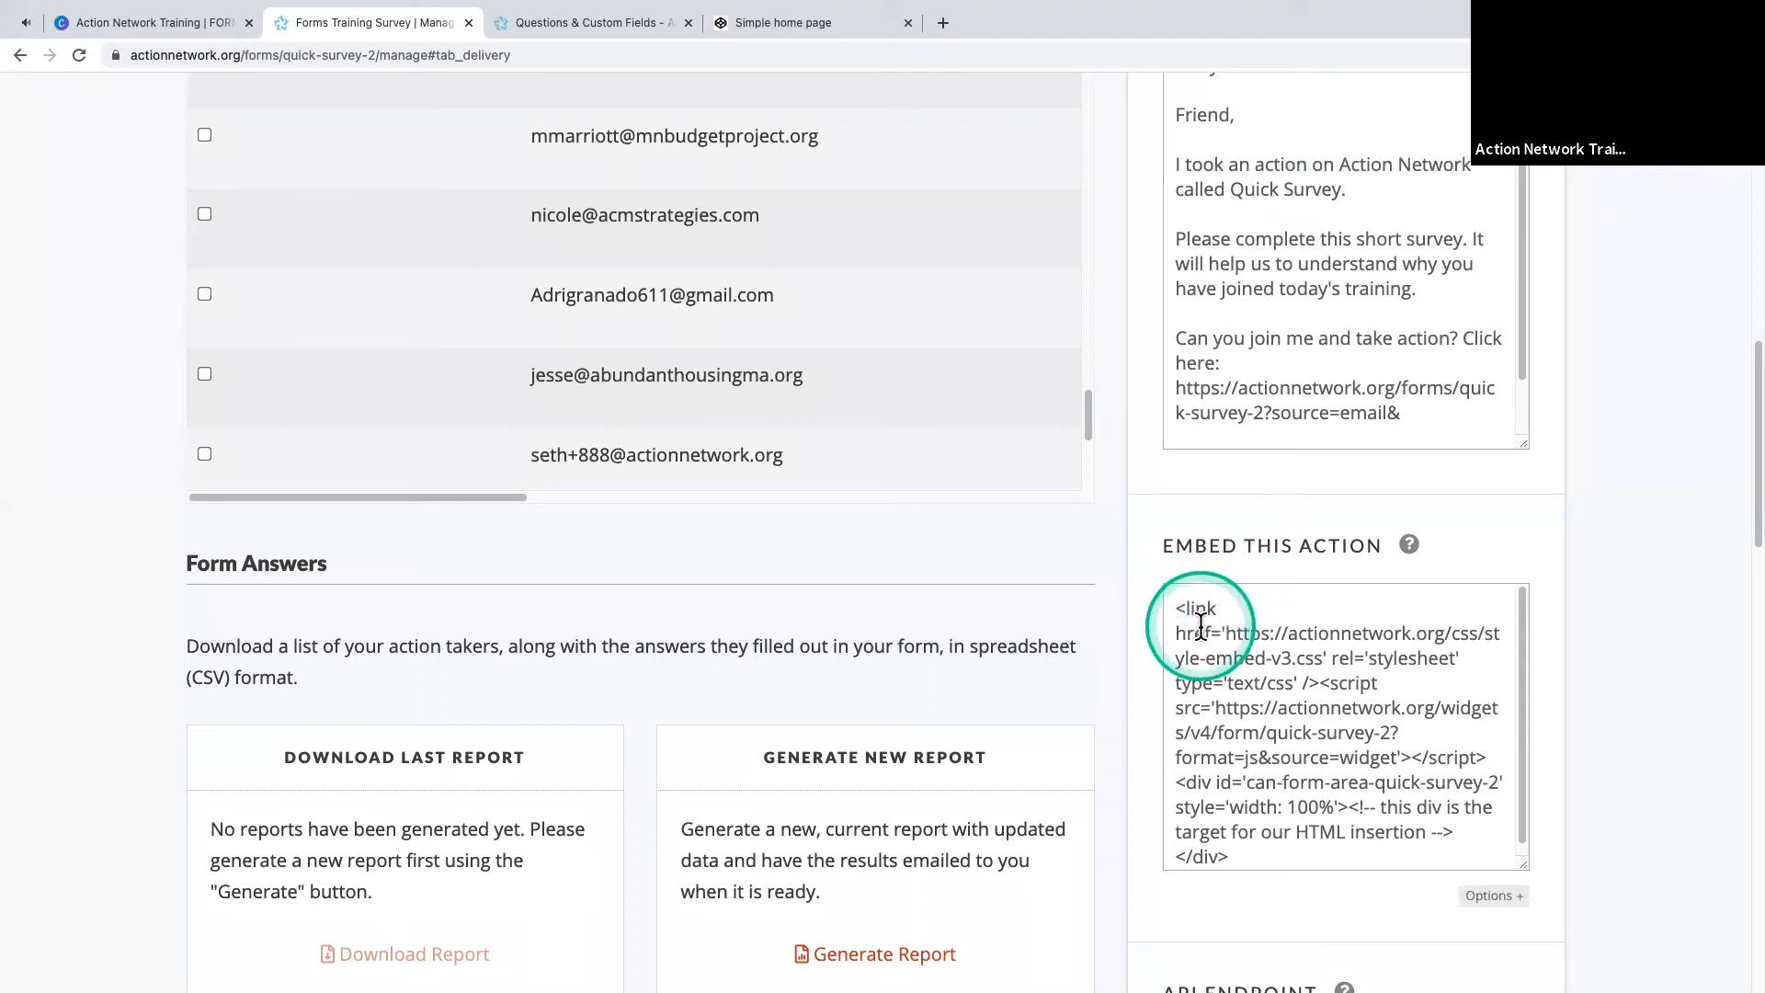
scroll(1250, 542, "down", 4)
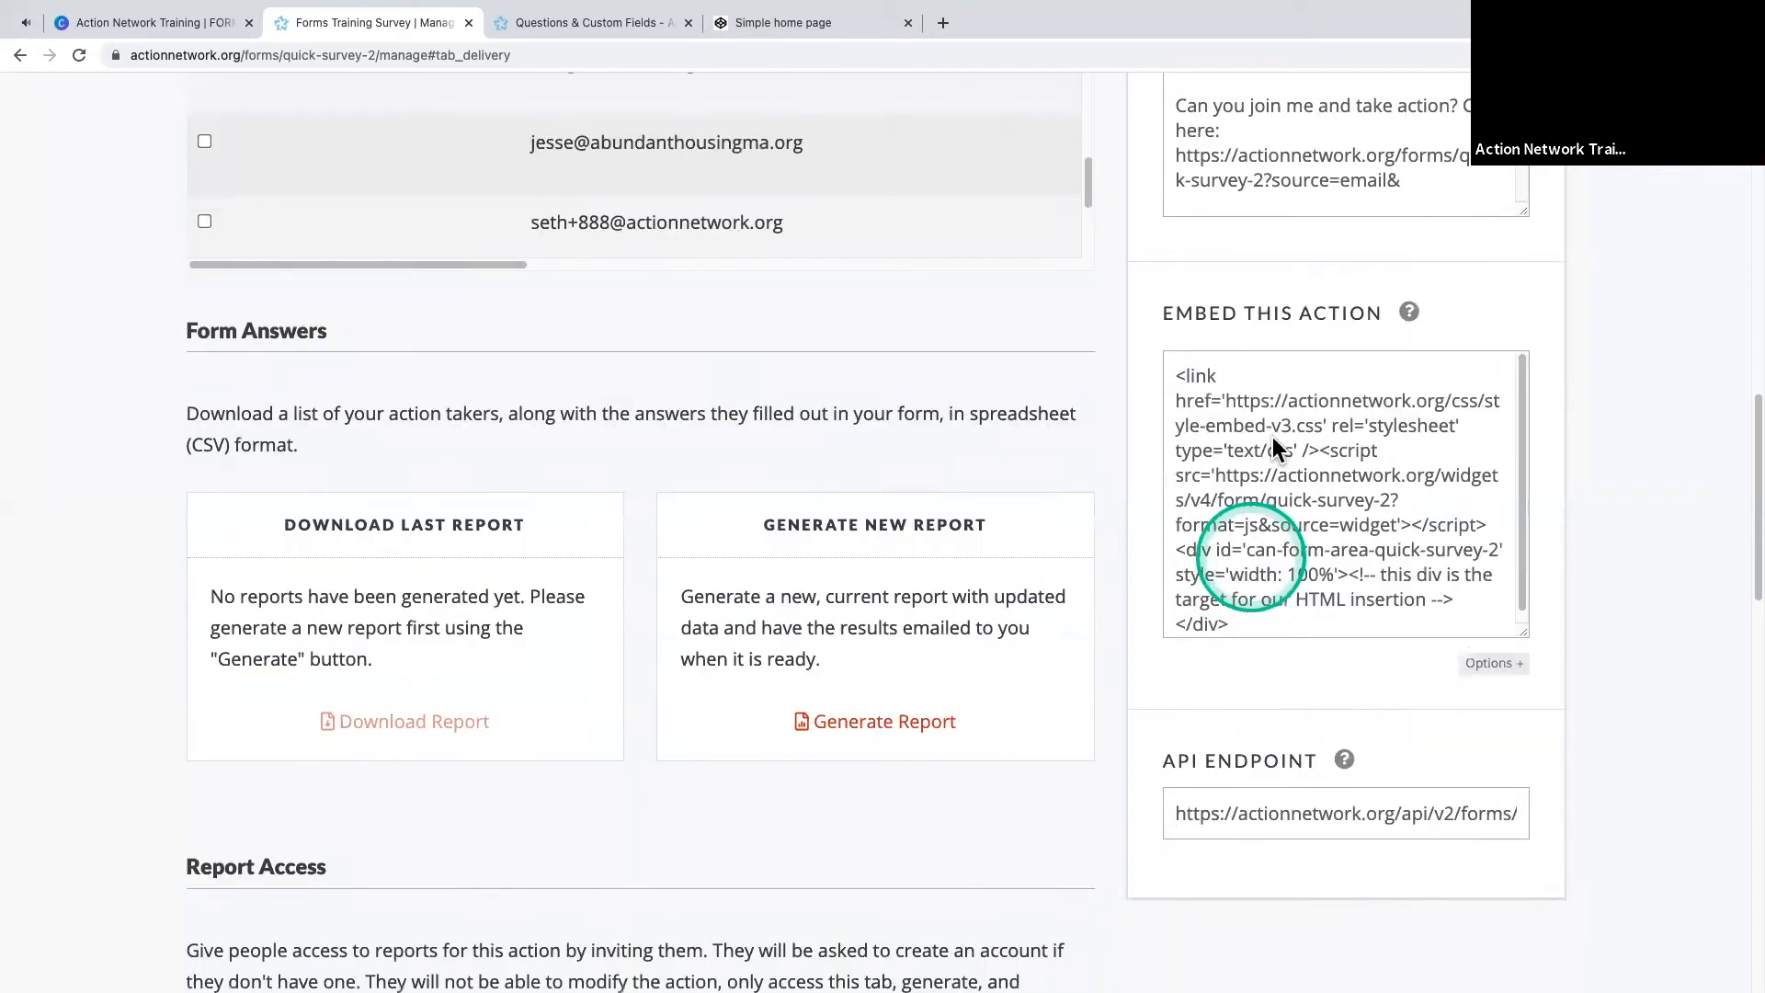
scroll(1254, 478, "up", 5)
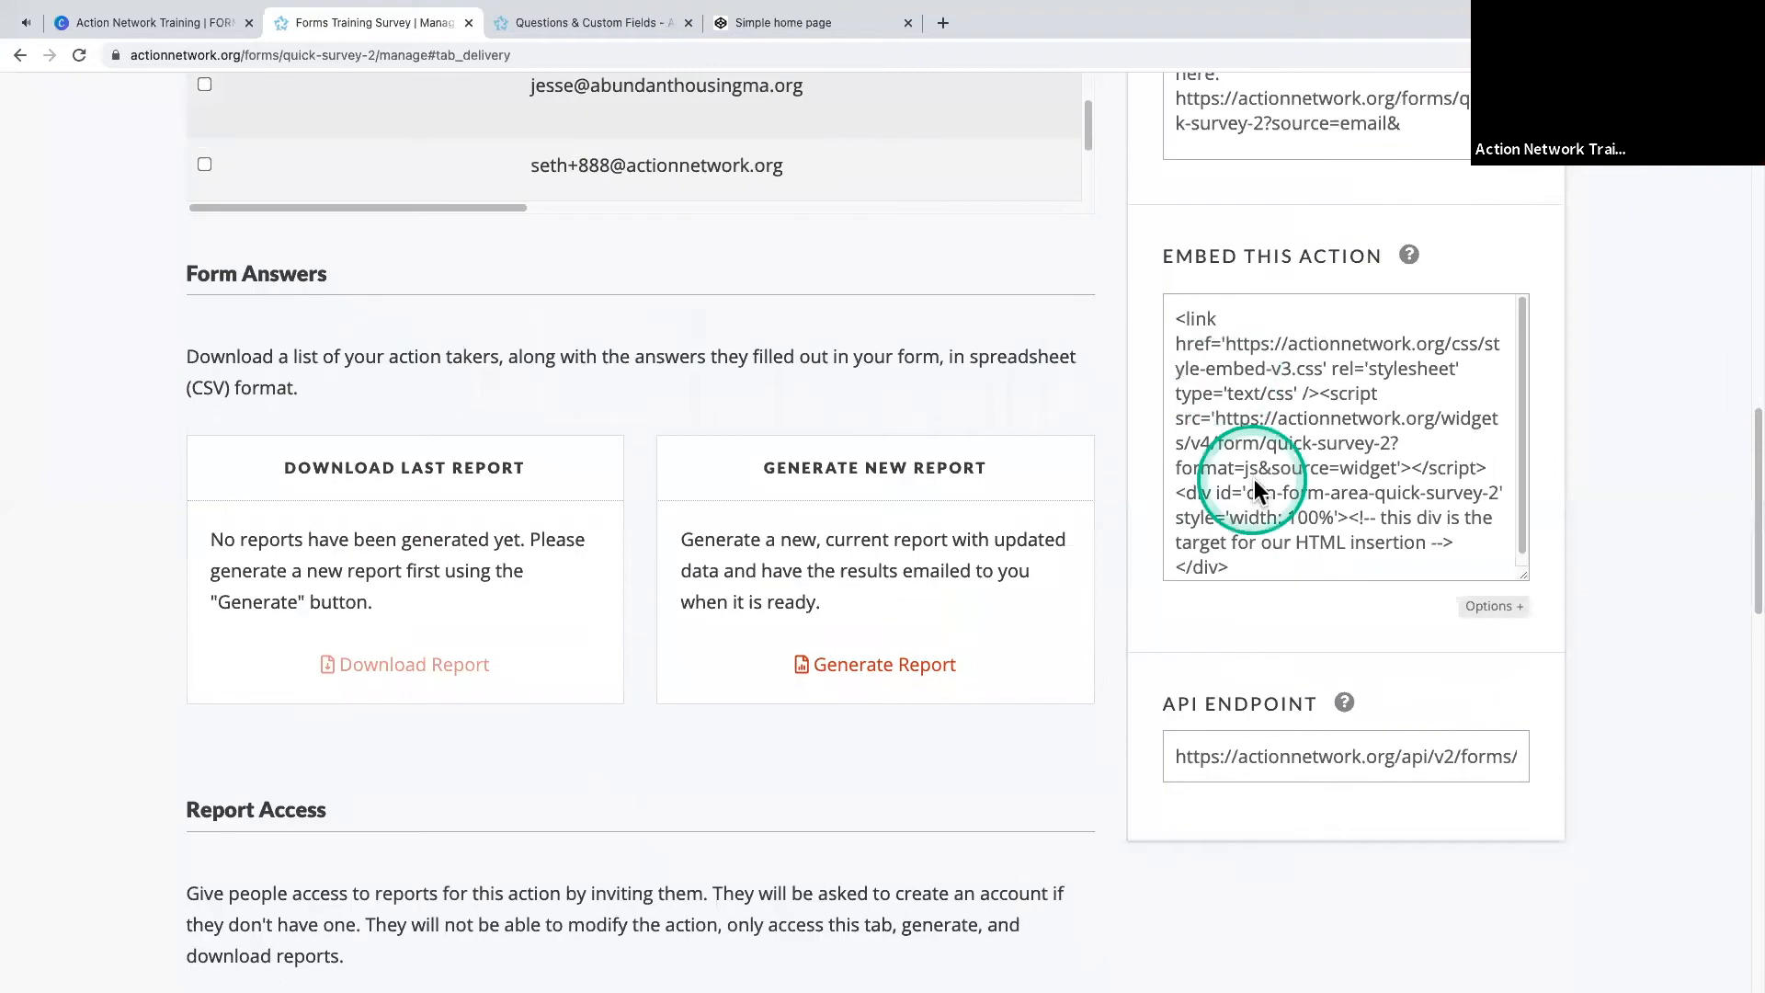
scroll(1254, 478, "up", 9)
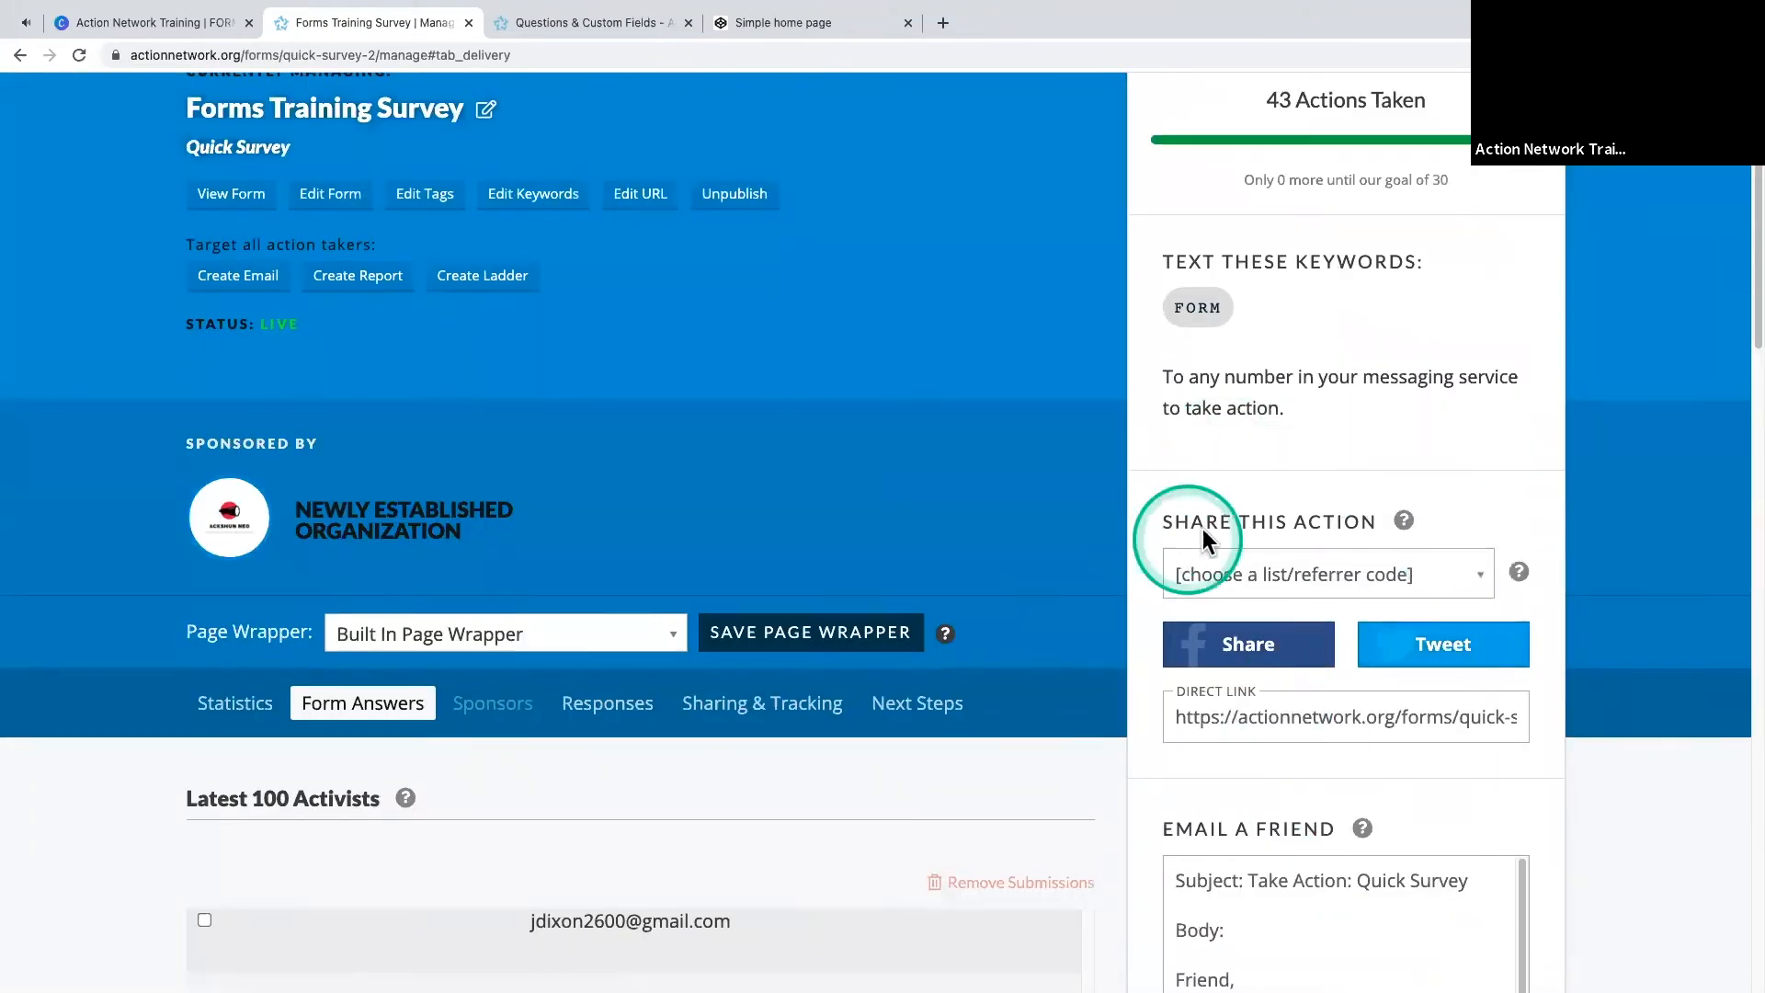
scroll(1213, 552, "up", 3)
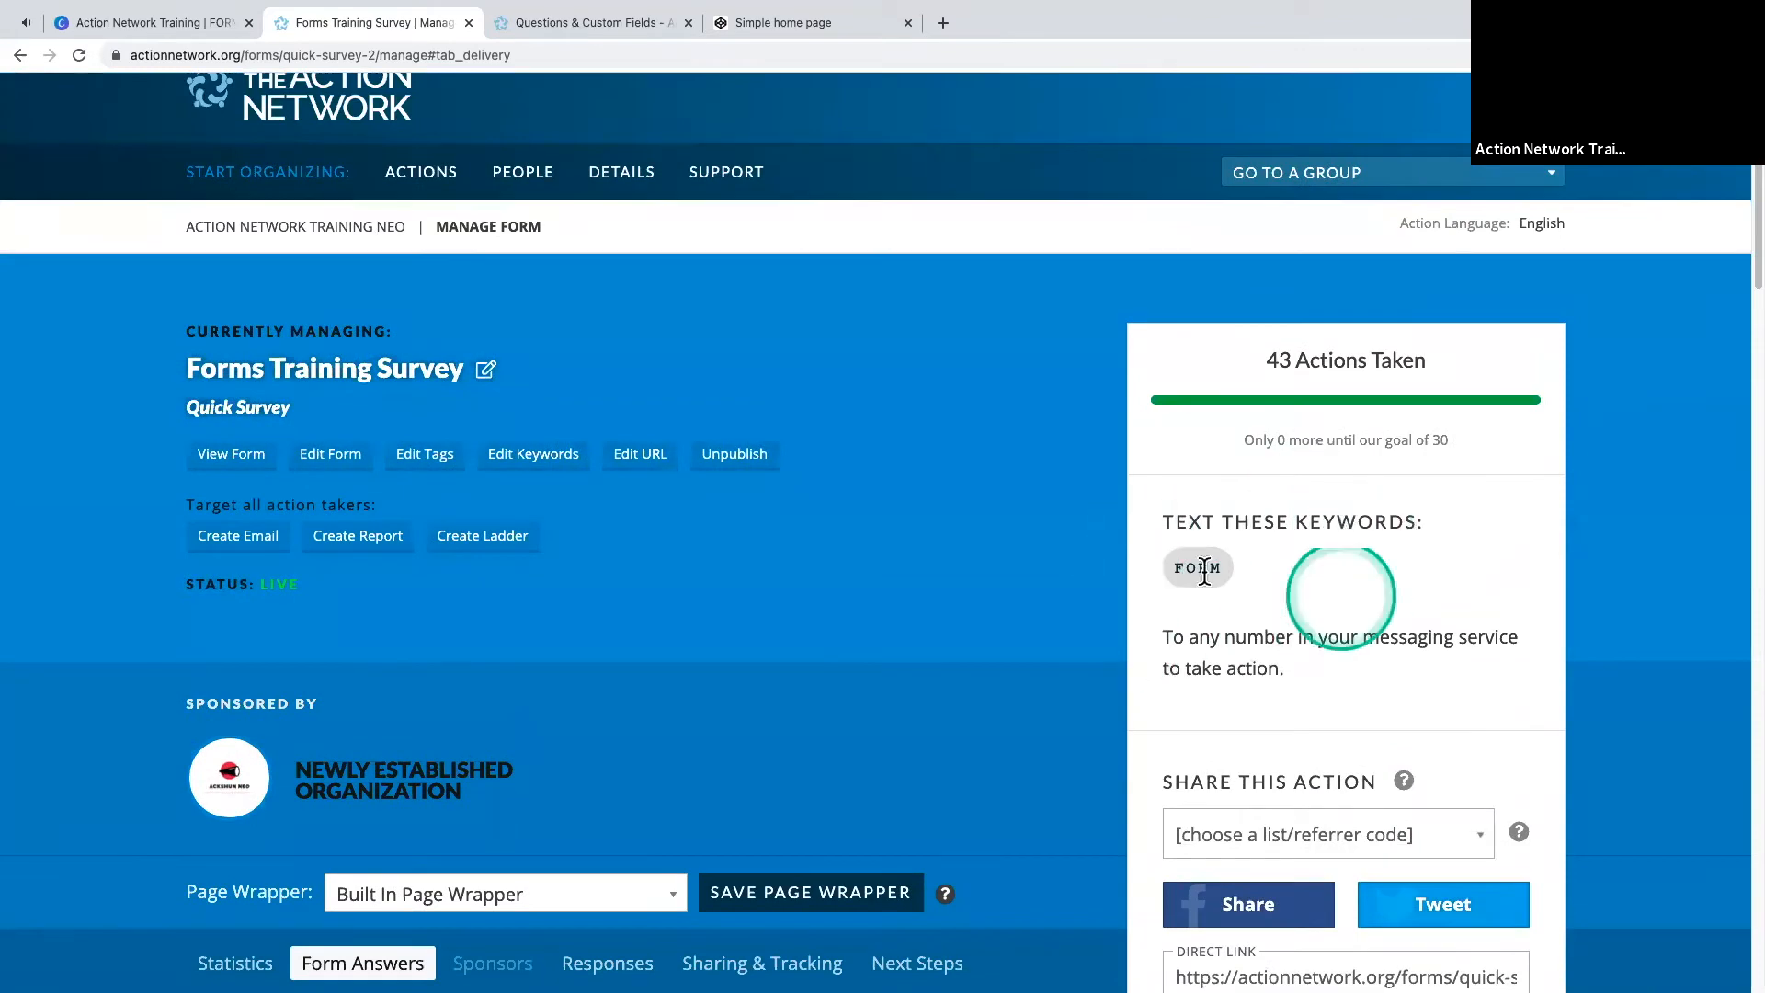
left_click_drag(1228, 565, 1173, 570)
left_click(1246, 560)
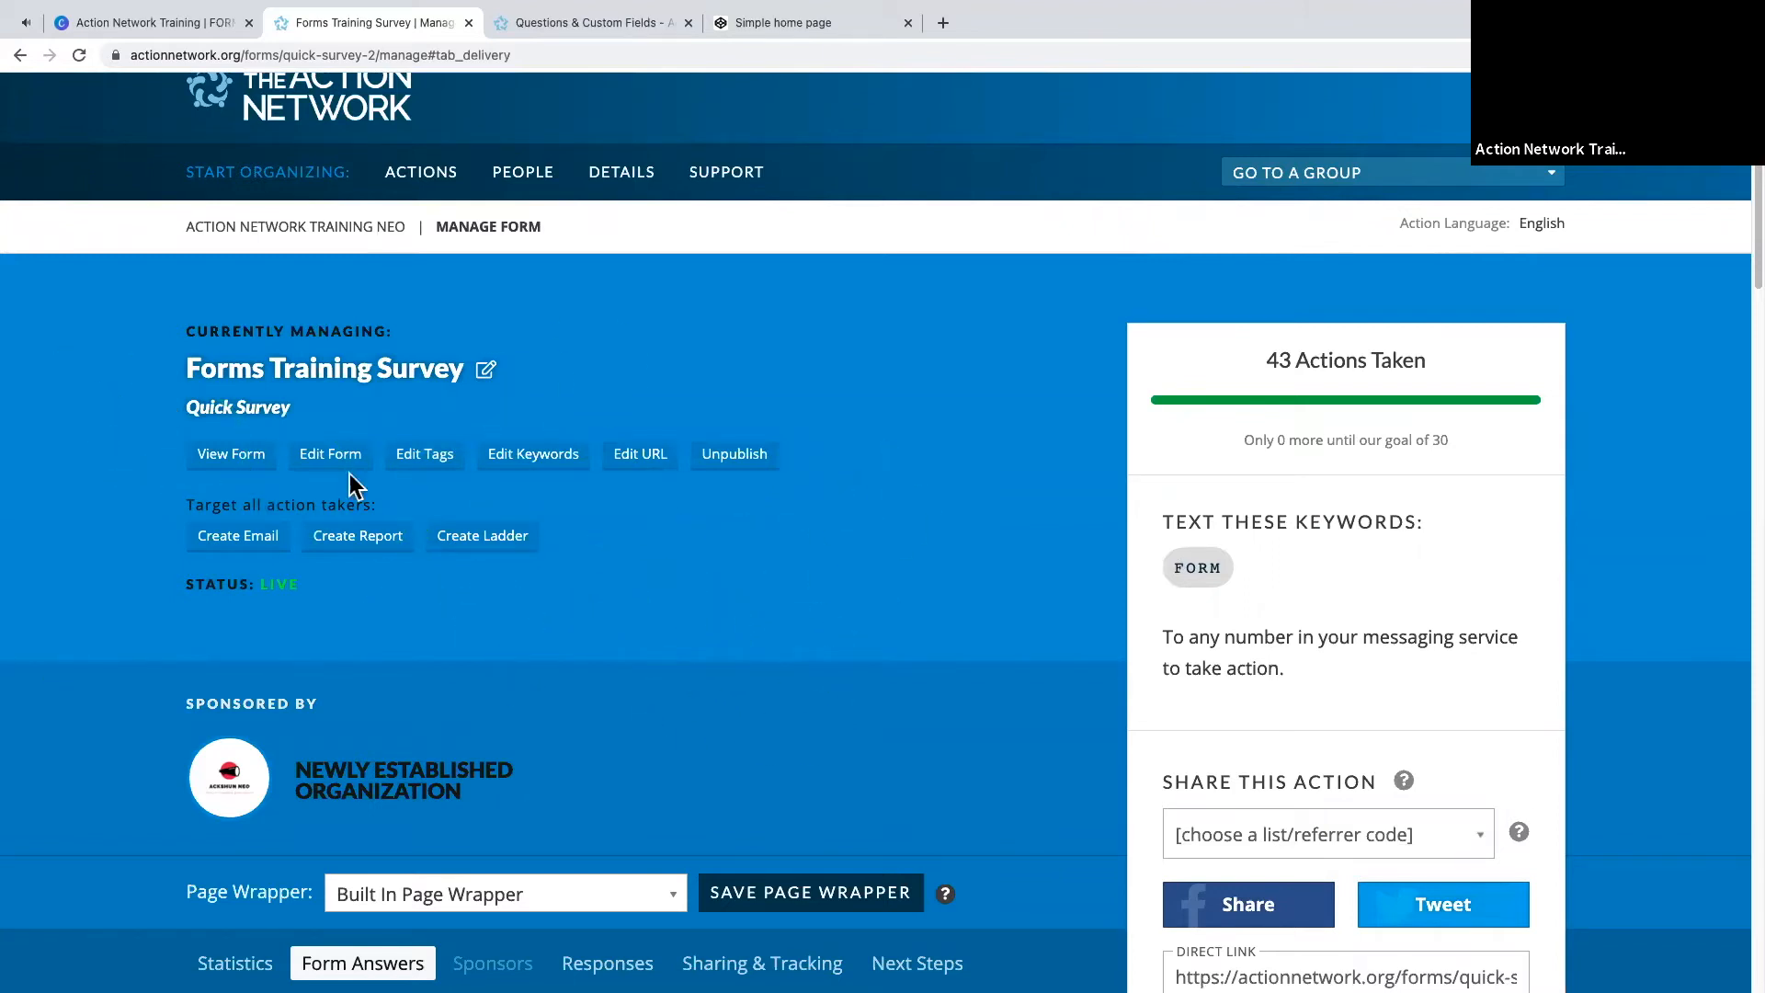
- Open the survey's statistics and review the Daily Answers chart, website tracking and referral tracking
scroll(662, 473, "down", 6)
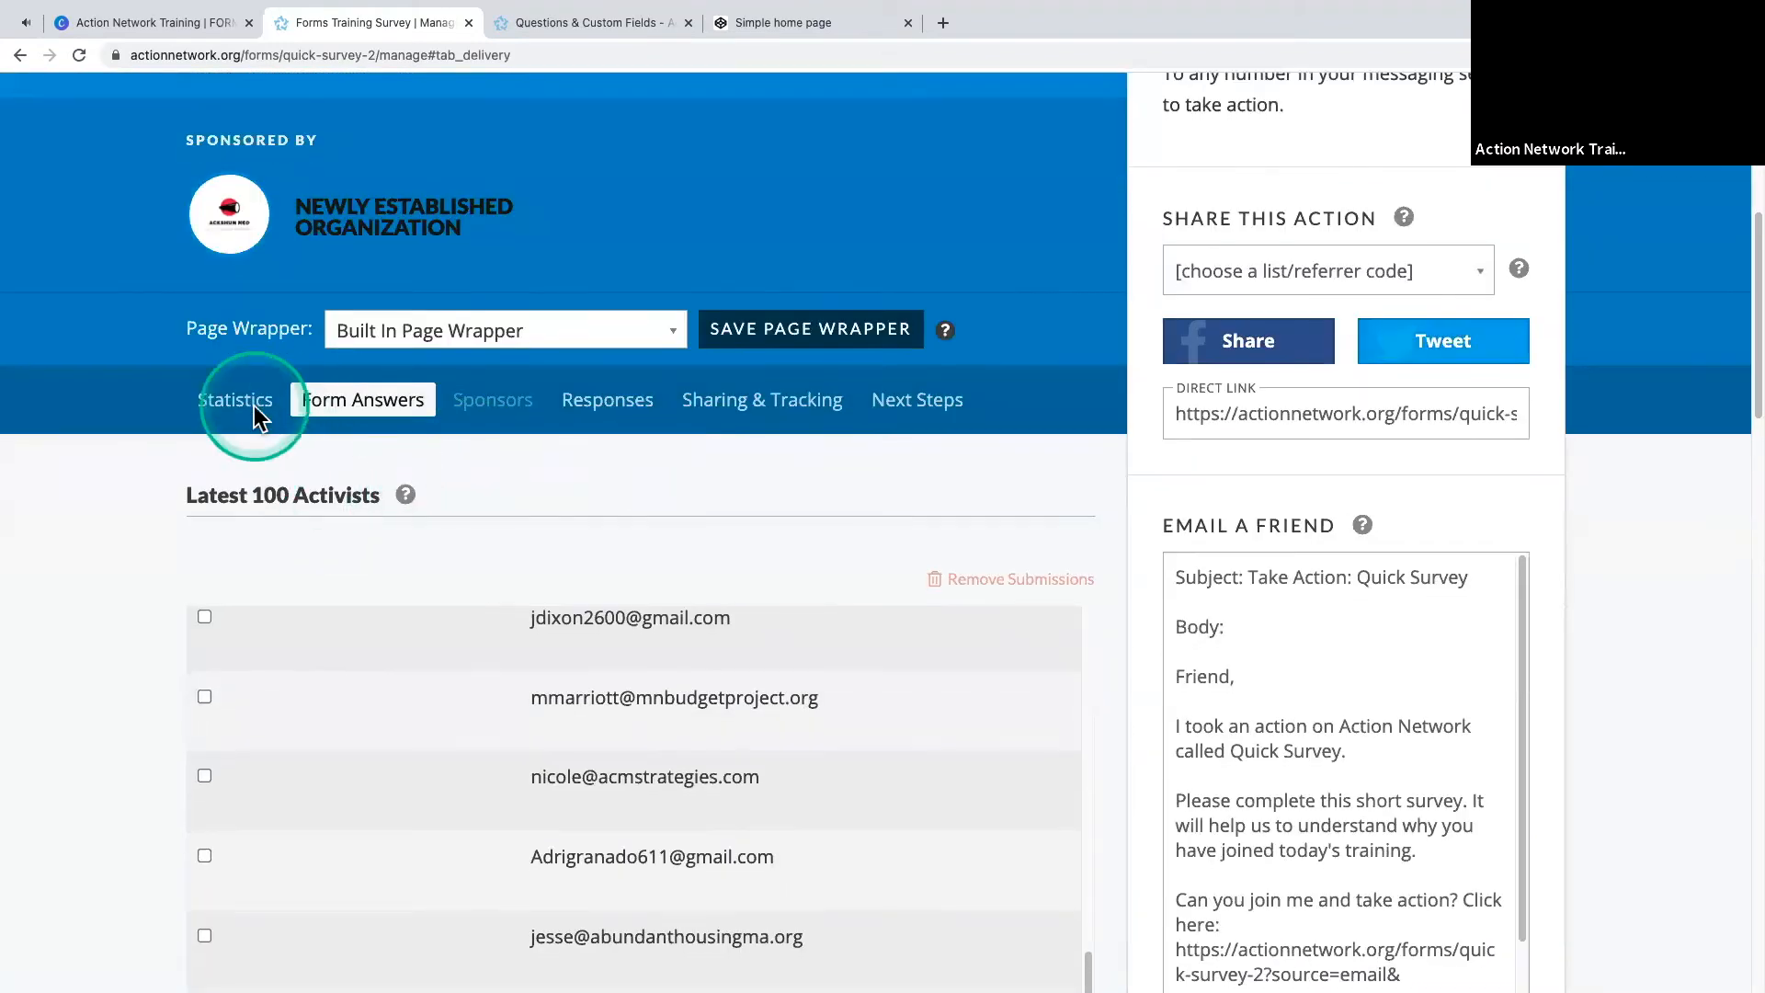
left_click(258, 420)
scroll(220, 493, "down", 3)
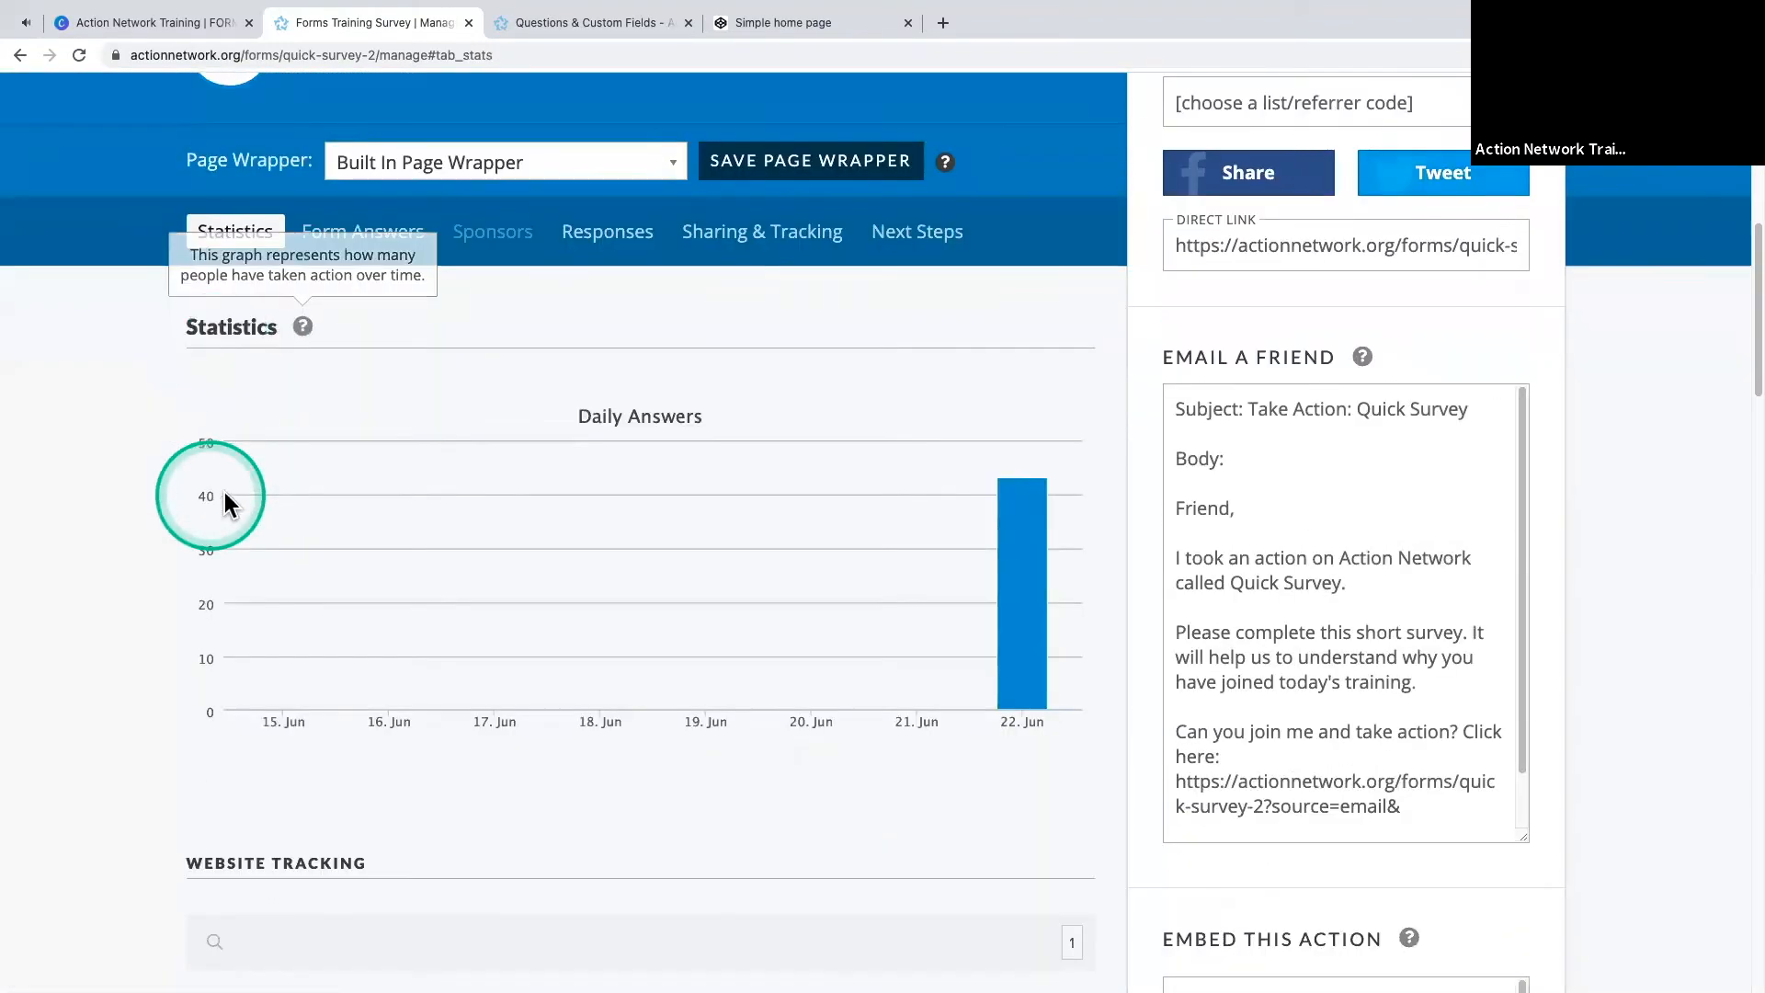
mouse_move(937, 504)
scroll(601, 456, "down", 6)
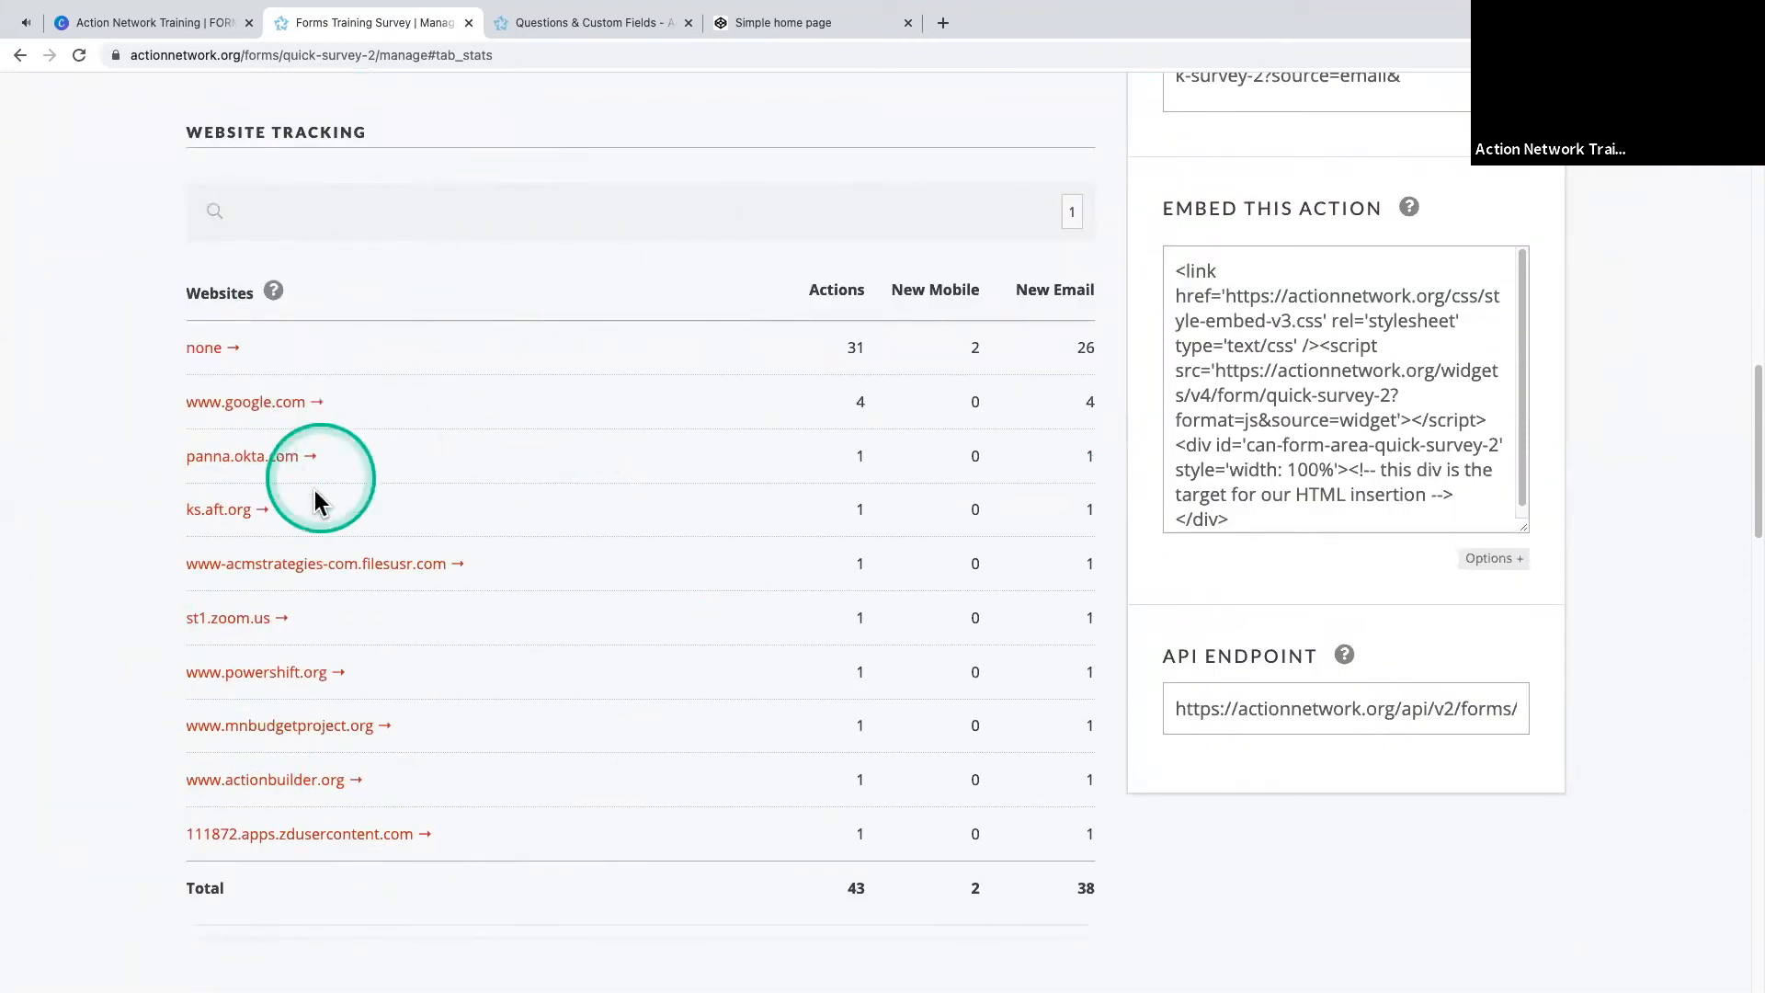
scroll(312, 496, "down", 3)
scroll(313, 515, "down", 1)
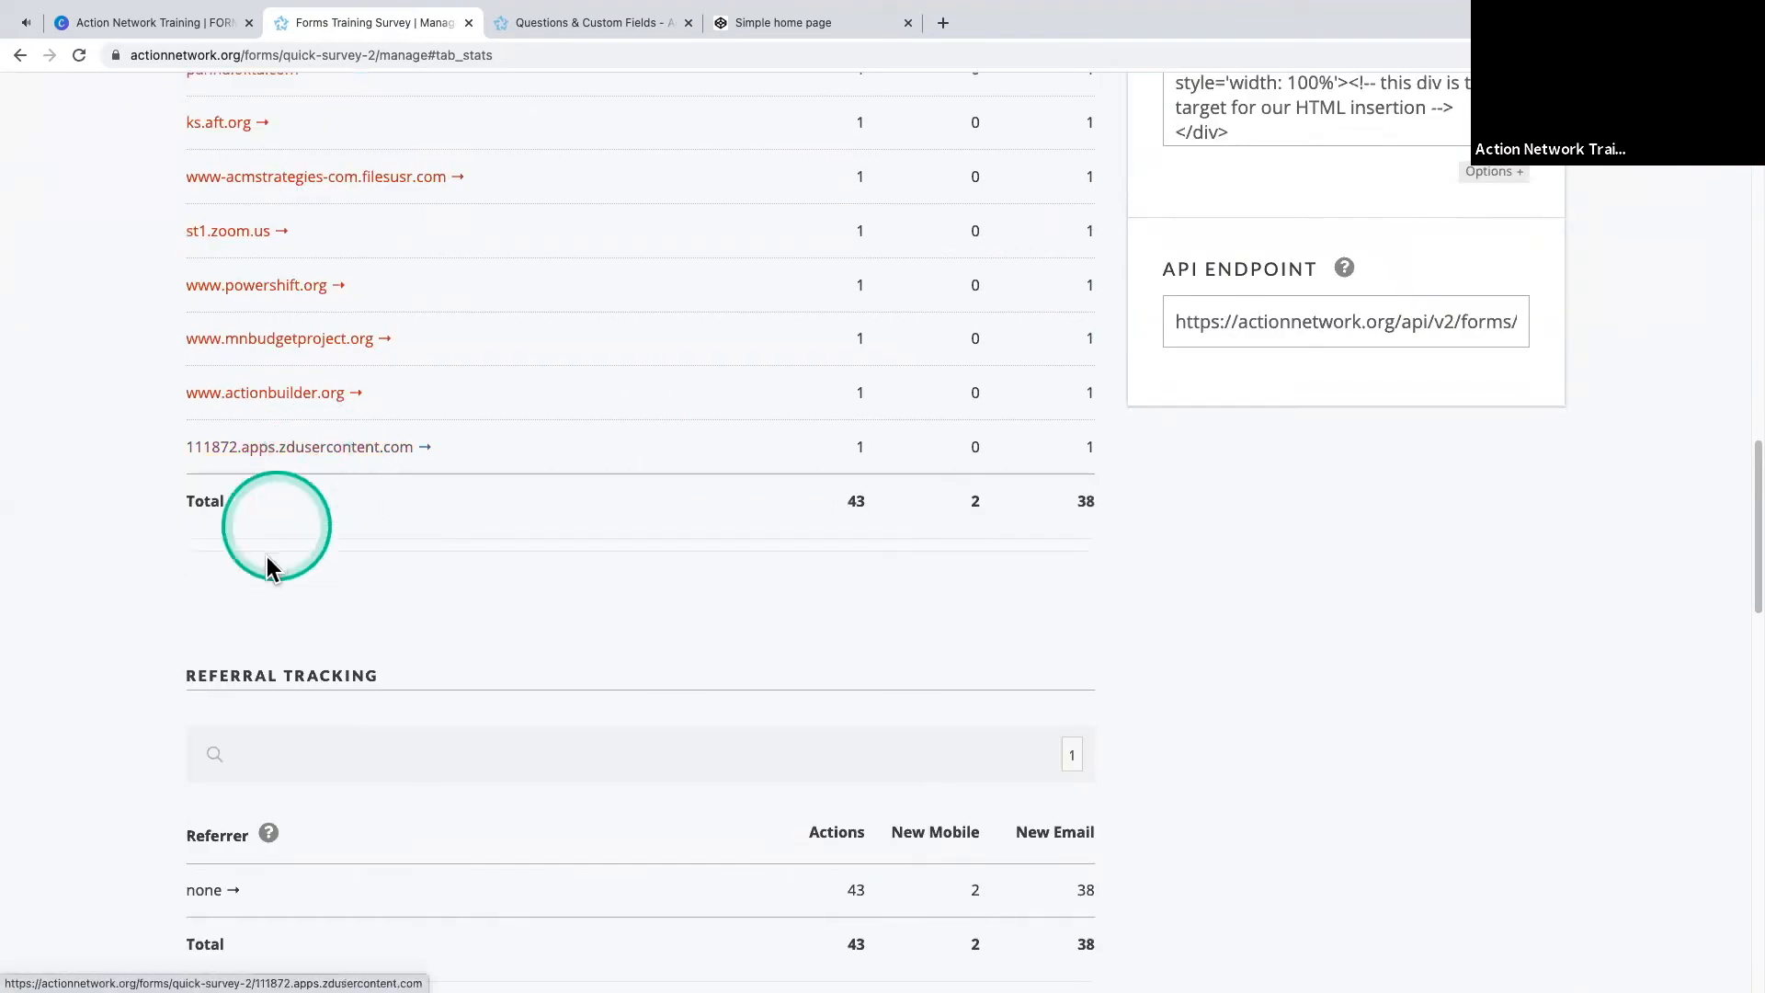
- Review the Referral Tracking and Source Tracking tables in the survey's statistics, focusing on the forms-training source
scroll(275, 551, "down", 1)
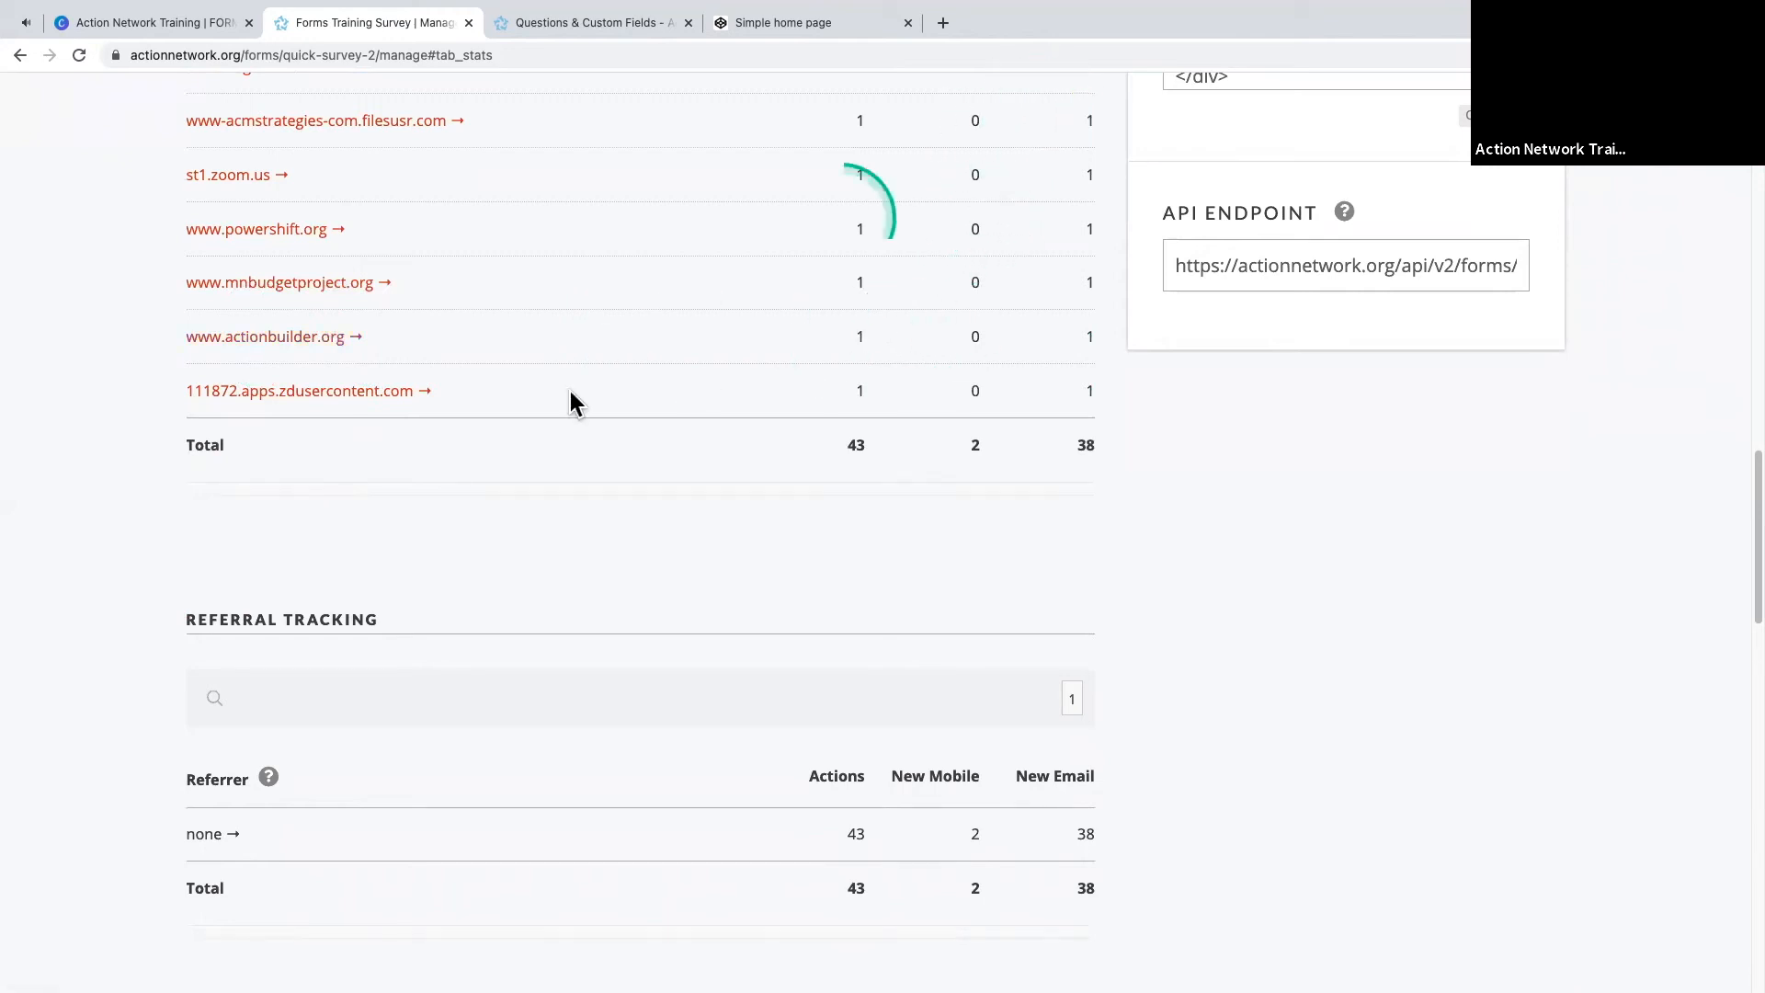
scroll(285, 642, "down", 7)
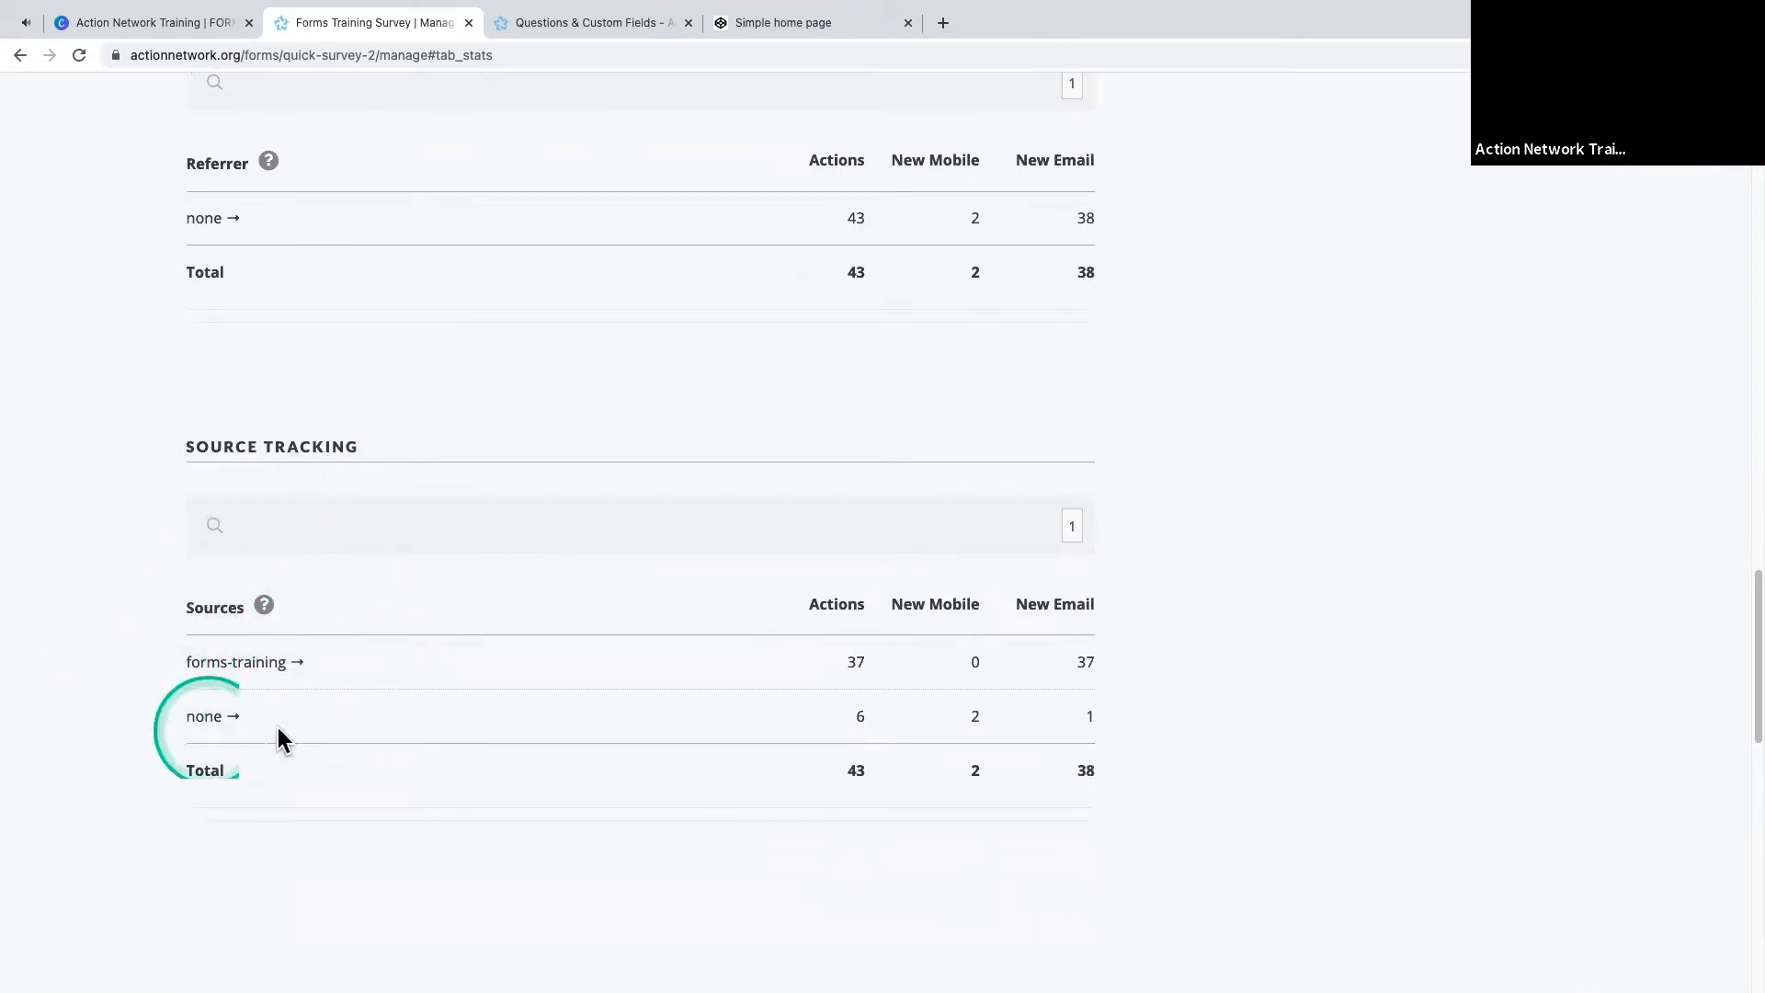
scroll(240, 614, "down", 1)
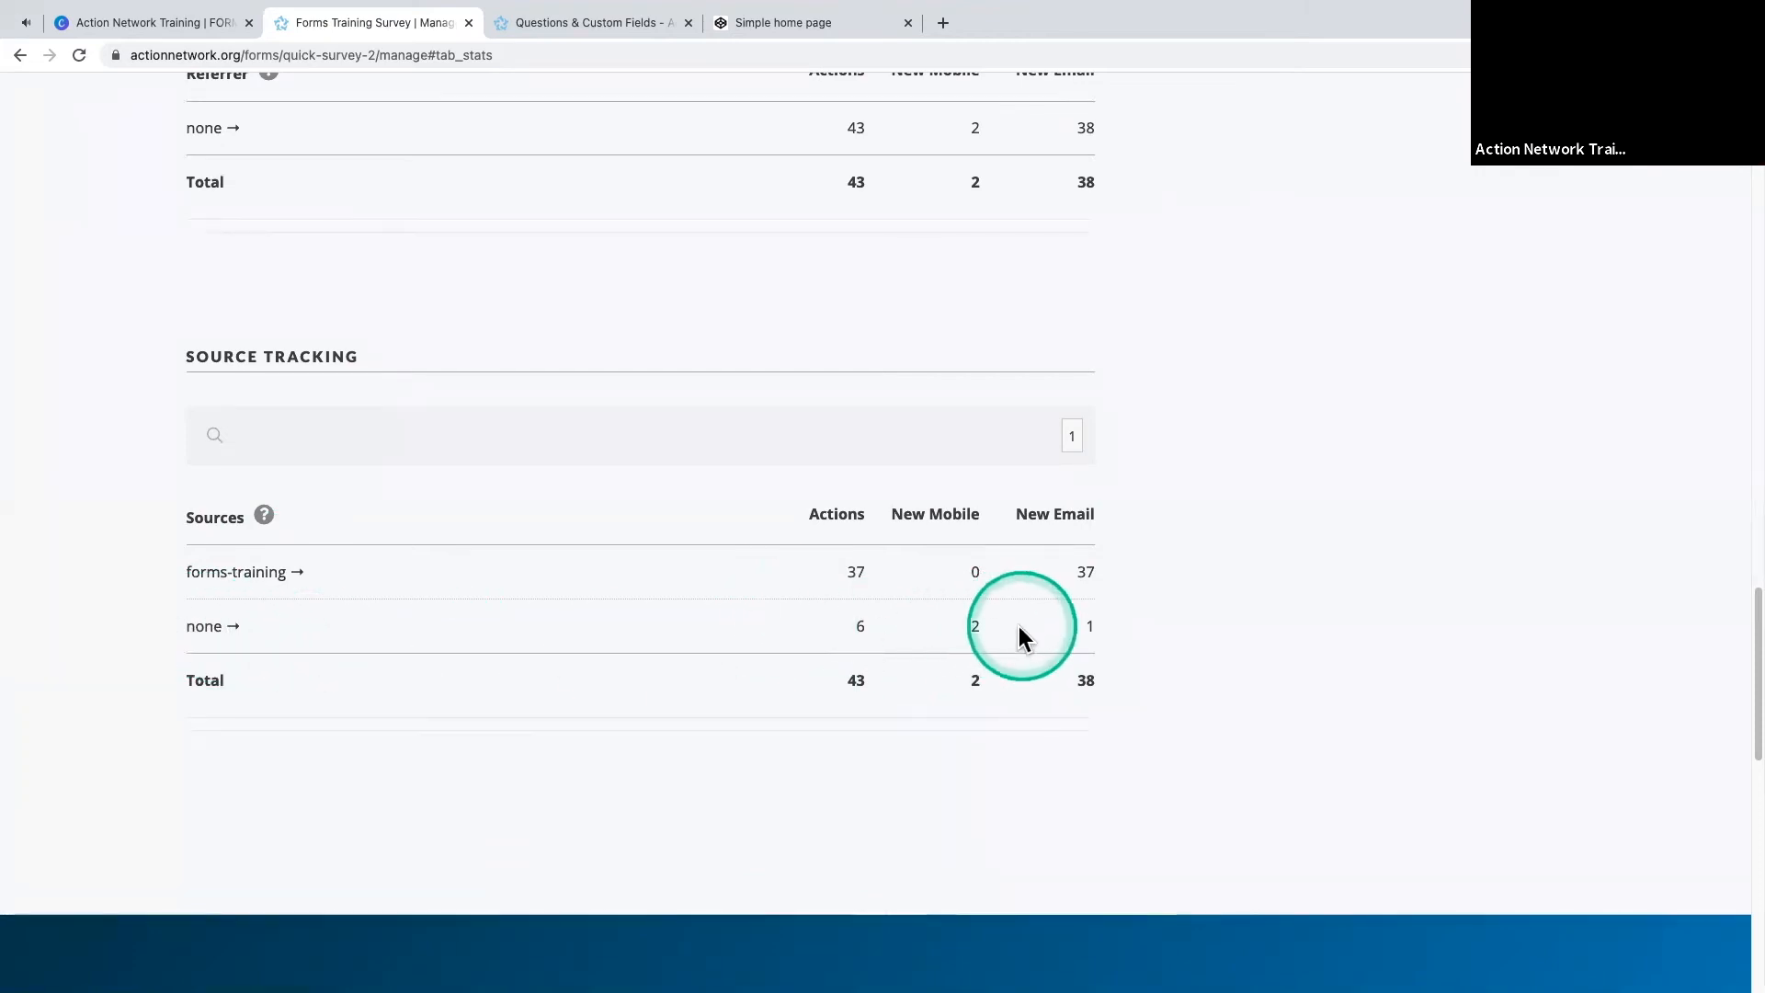
left_click(296, 574)
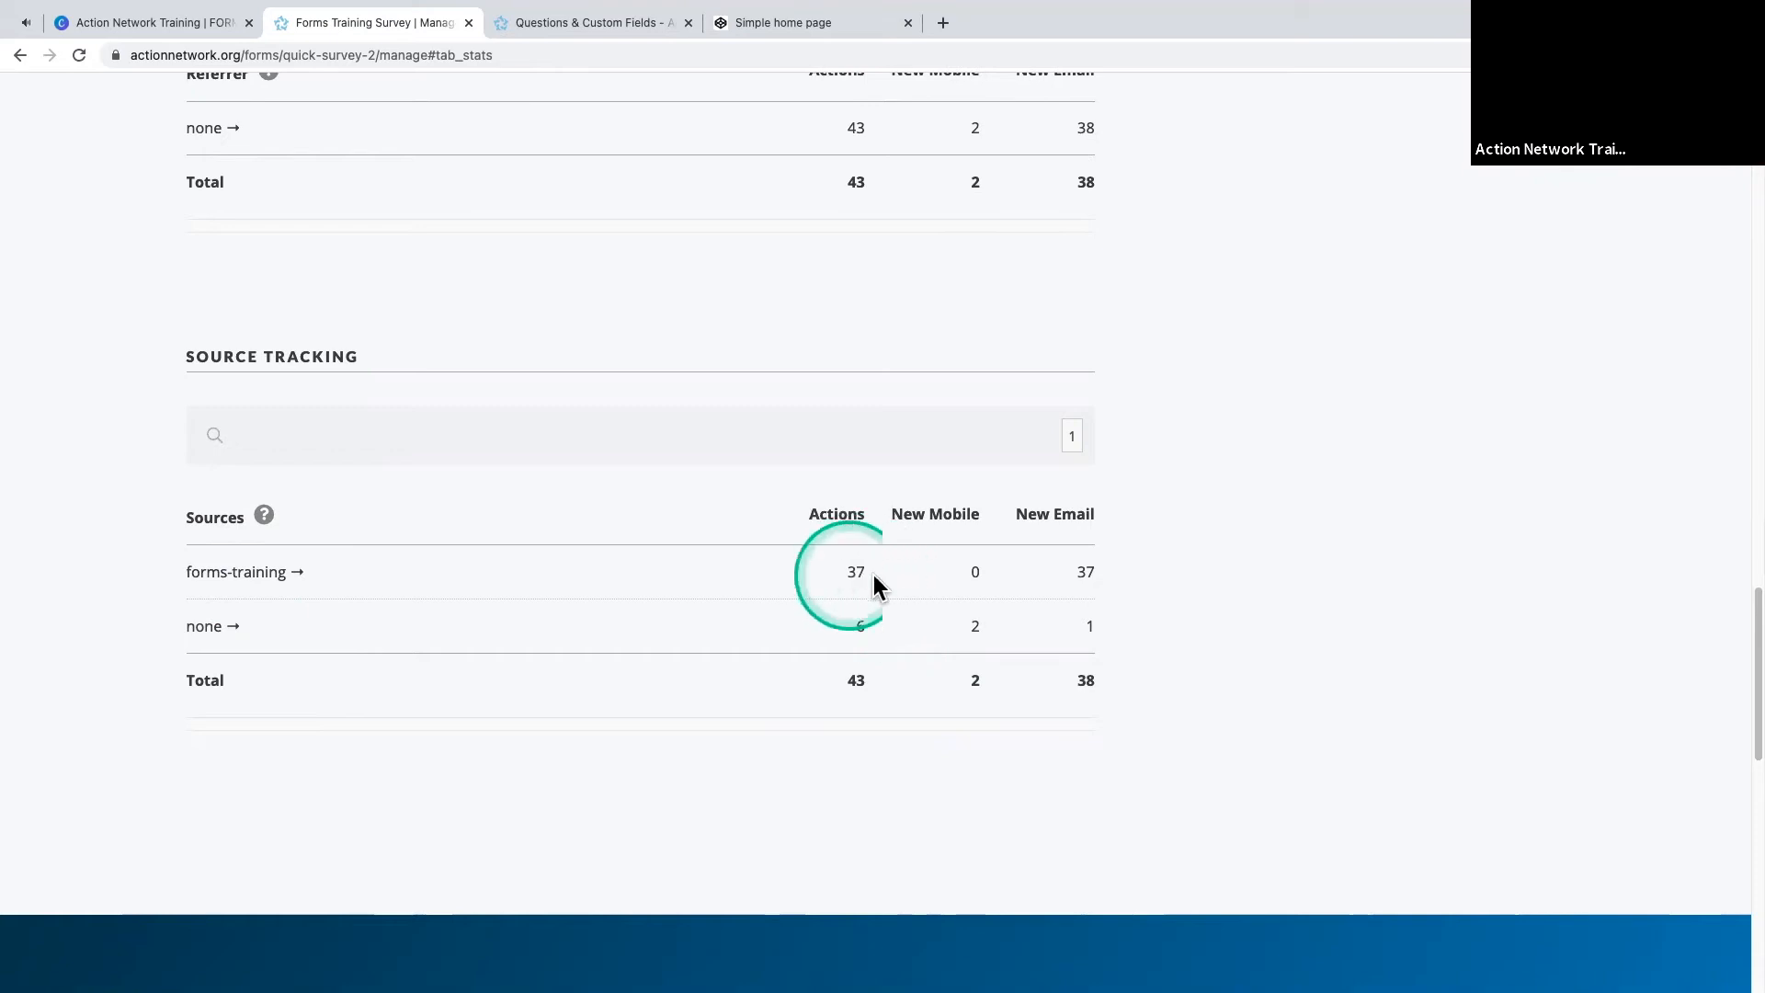
- Leave the survey's statistics and open the group's full list of tags
scroll(455, 641, "up", 10)
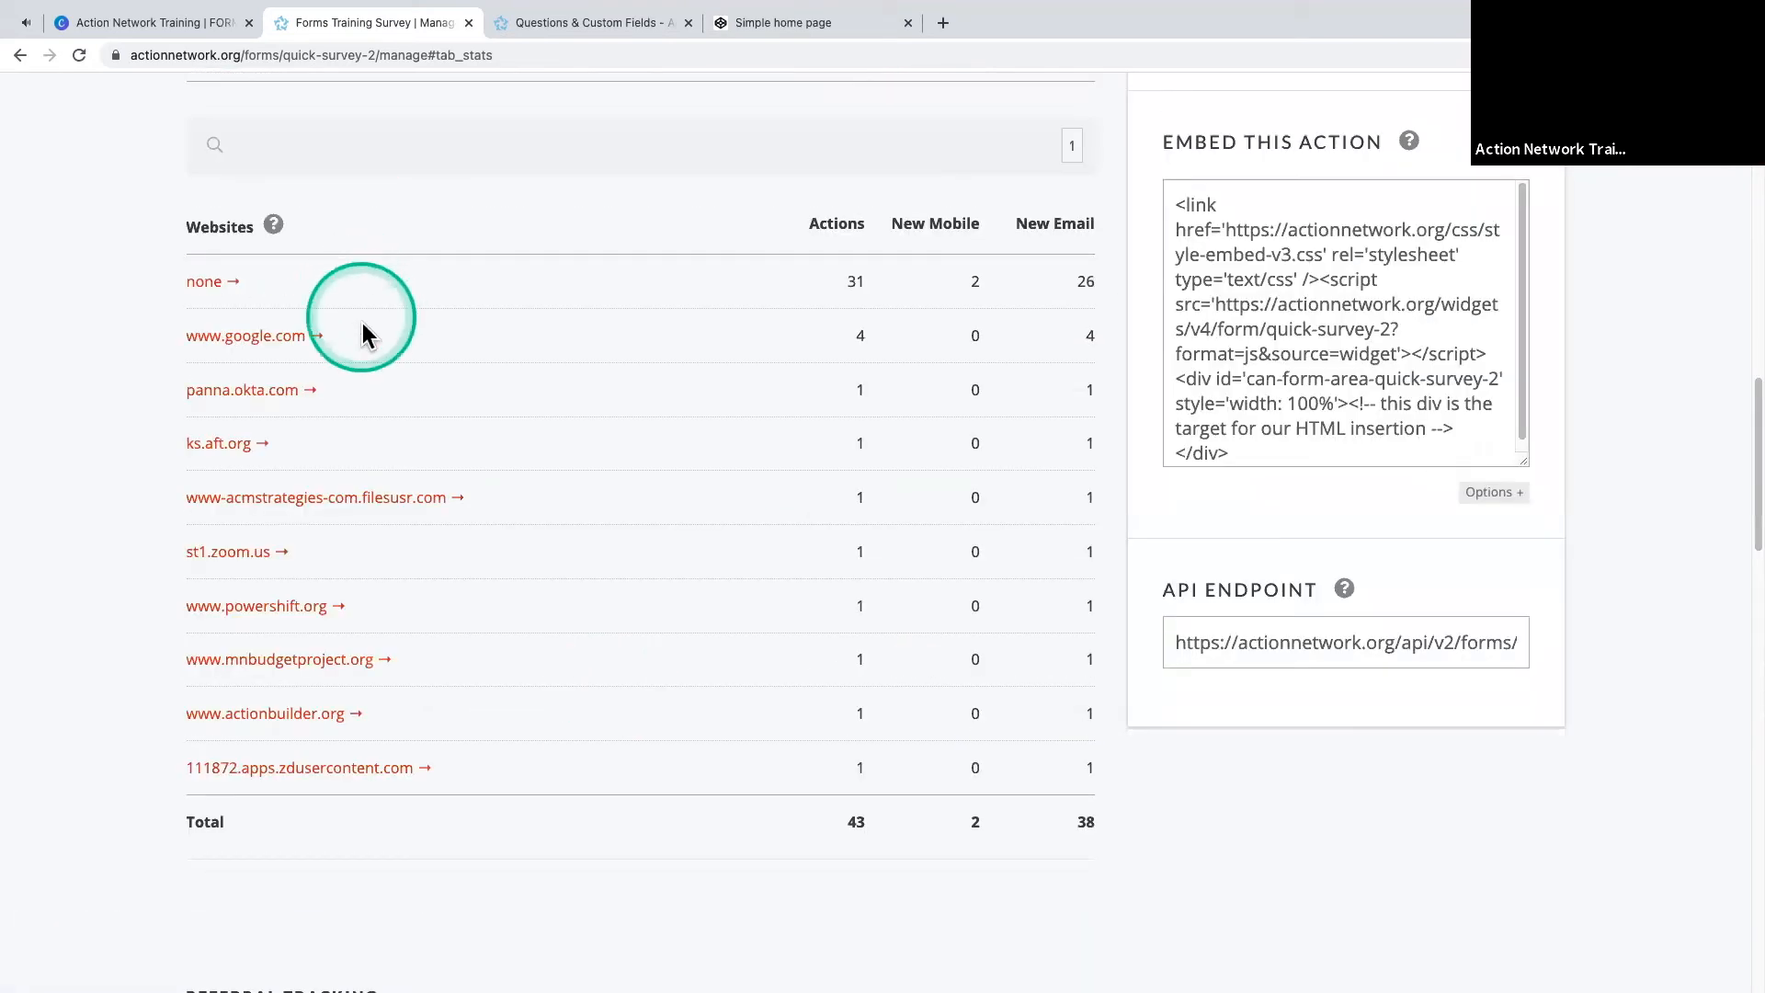
scroll(362, 331, "up", 7)
scroll(350, 345, "up", 5)
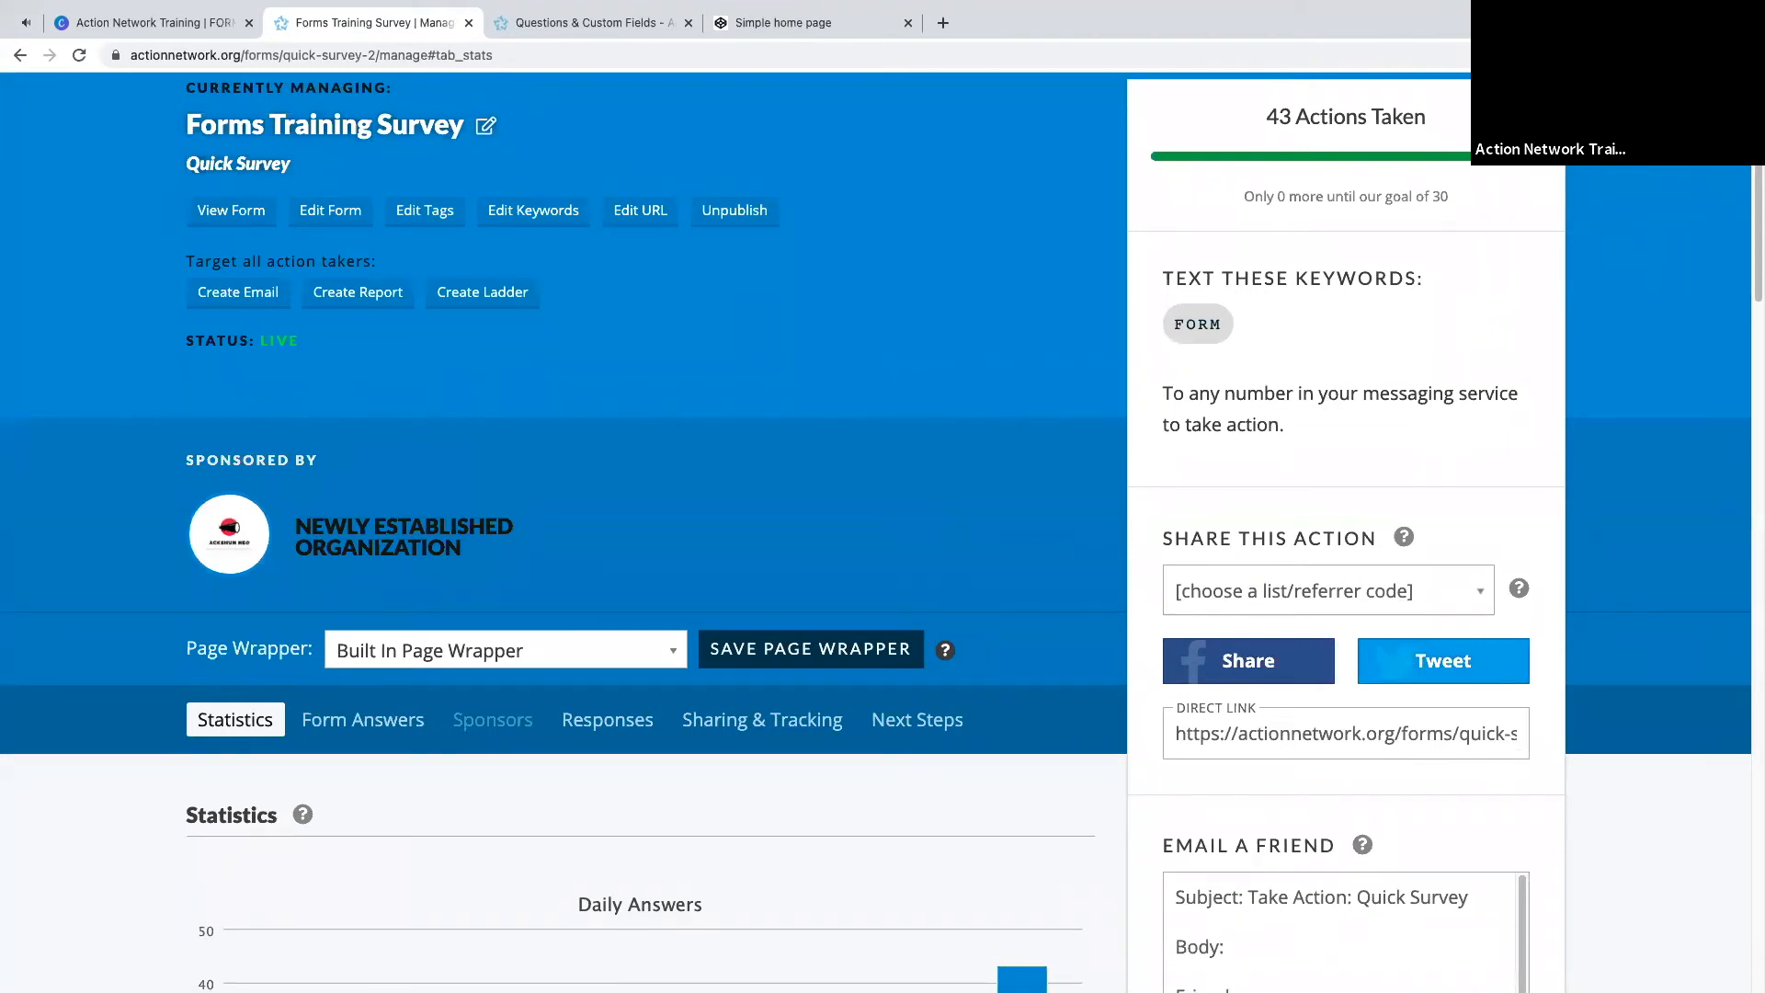
scroll(505, 496, "up", 3)
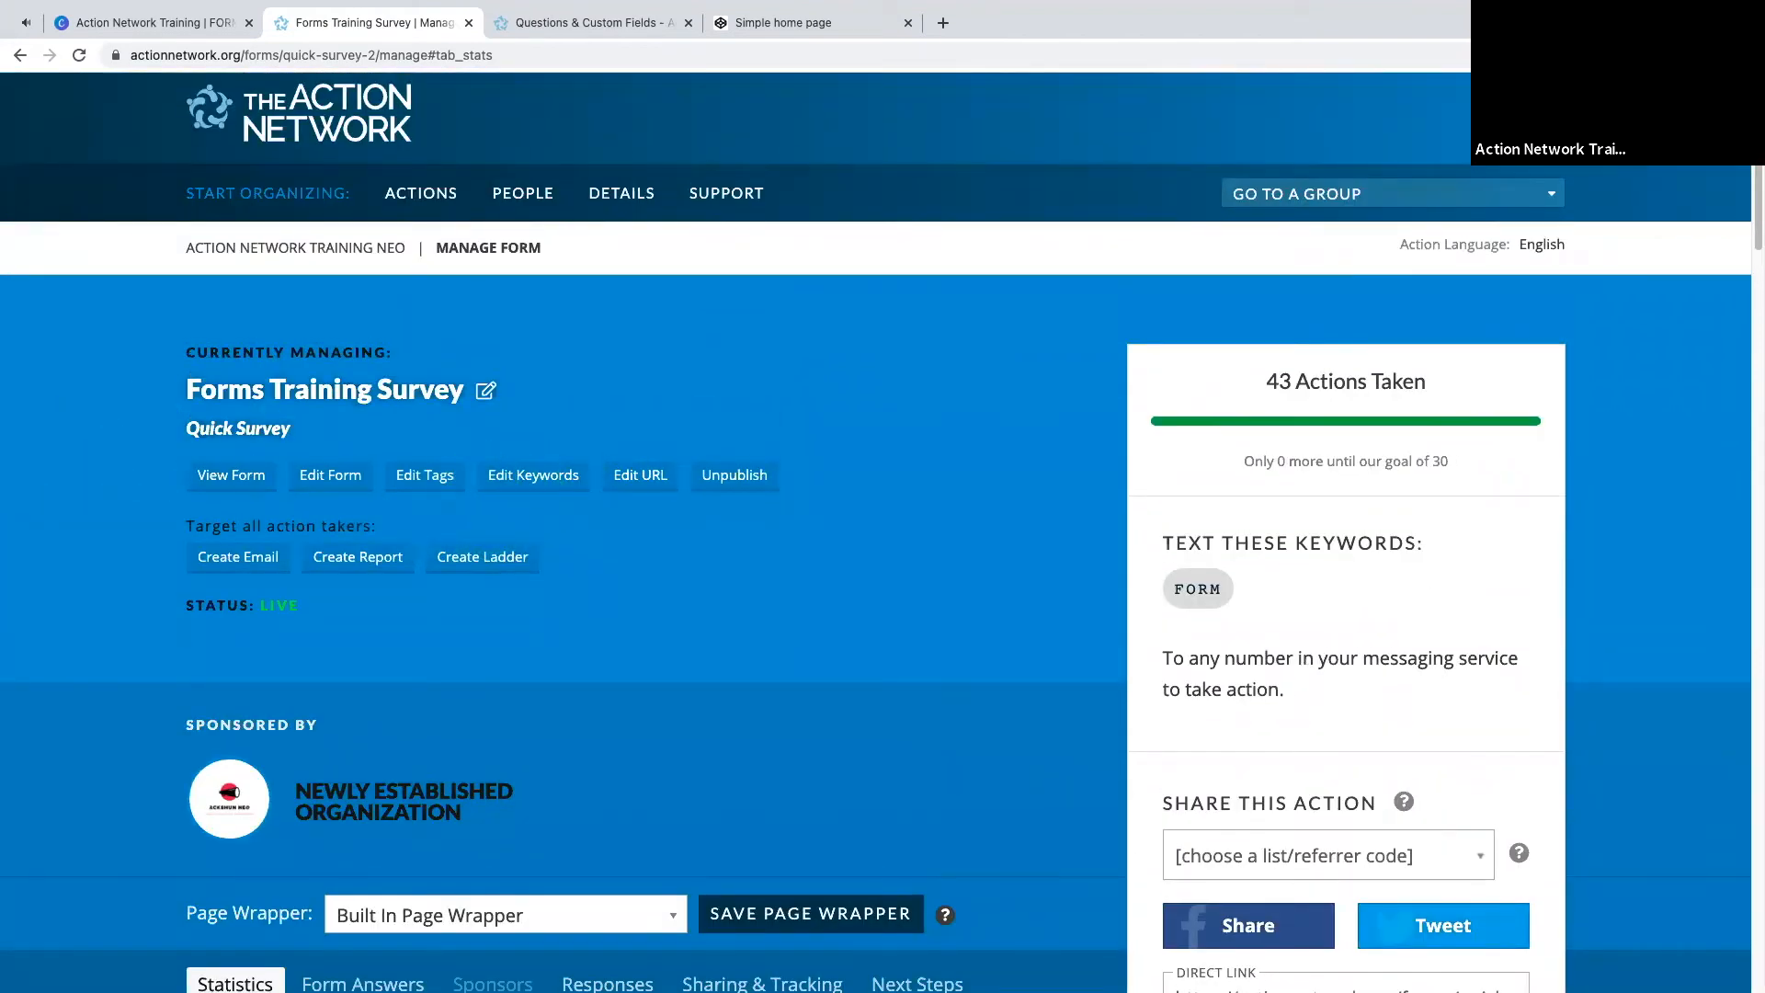
scroll(340, 245, "up", 1)
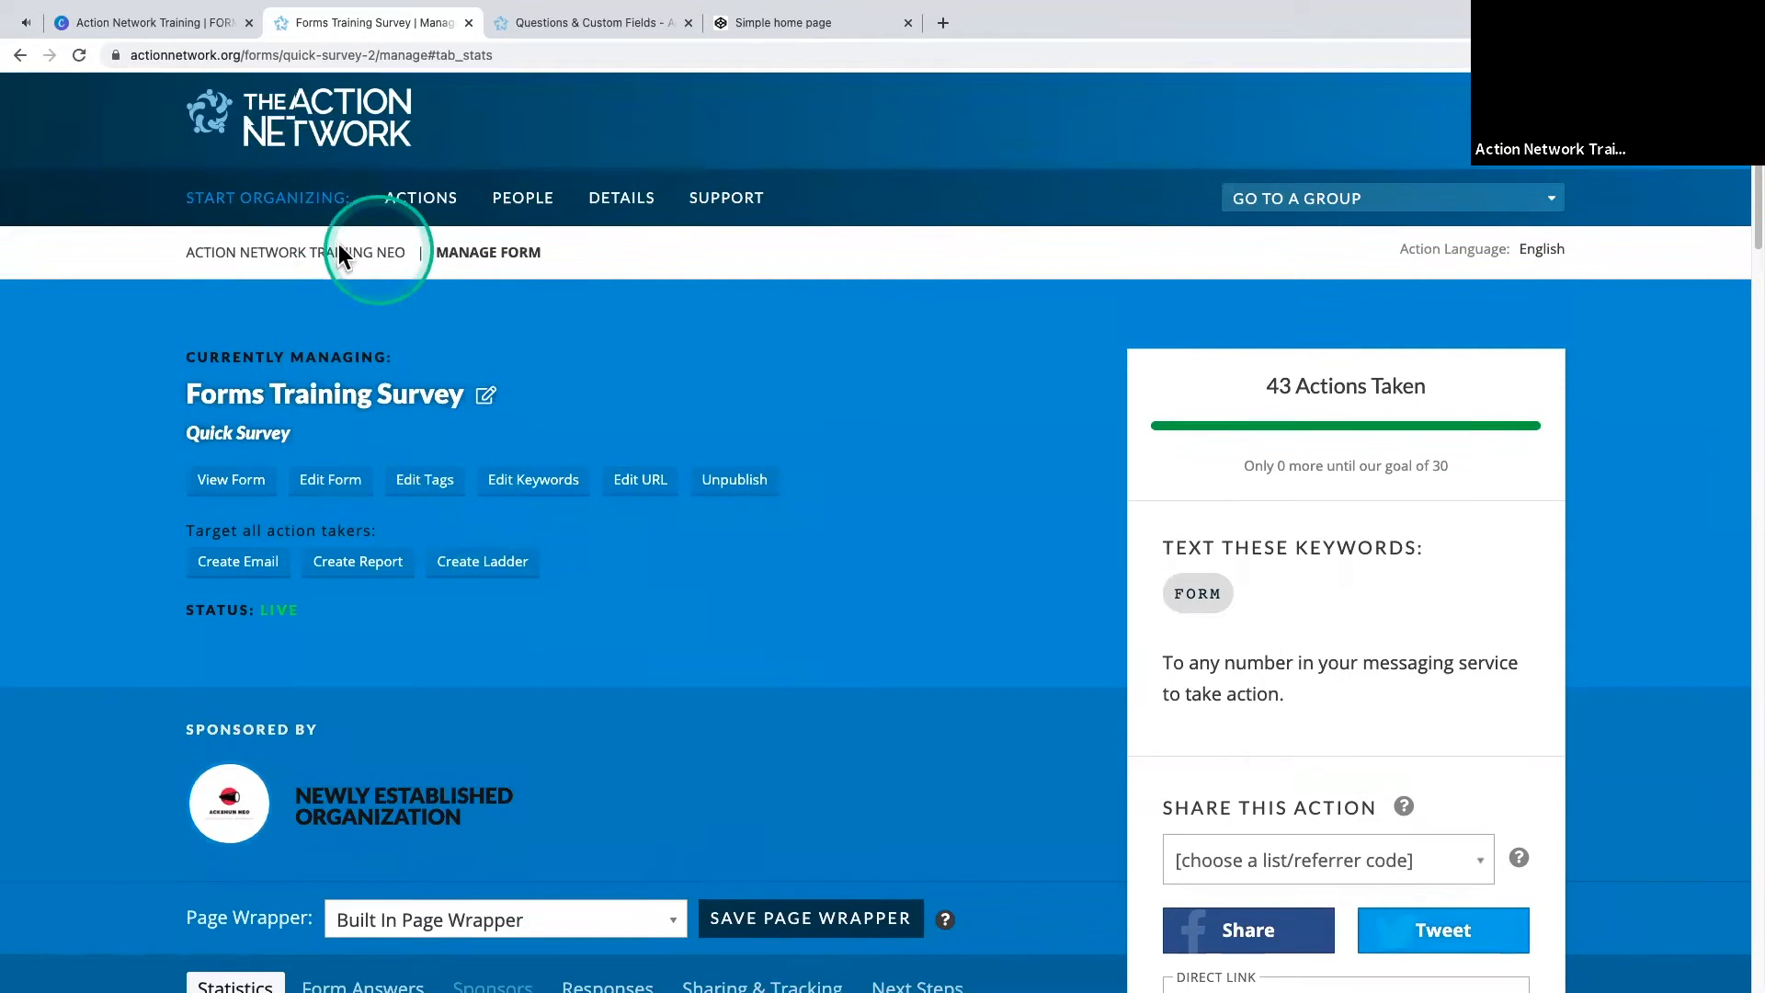
left_click(530, 201)
left_click(621, 200)
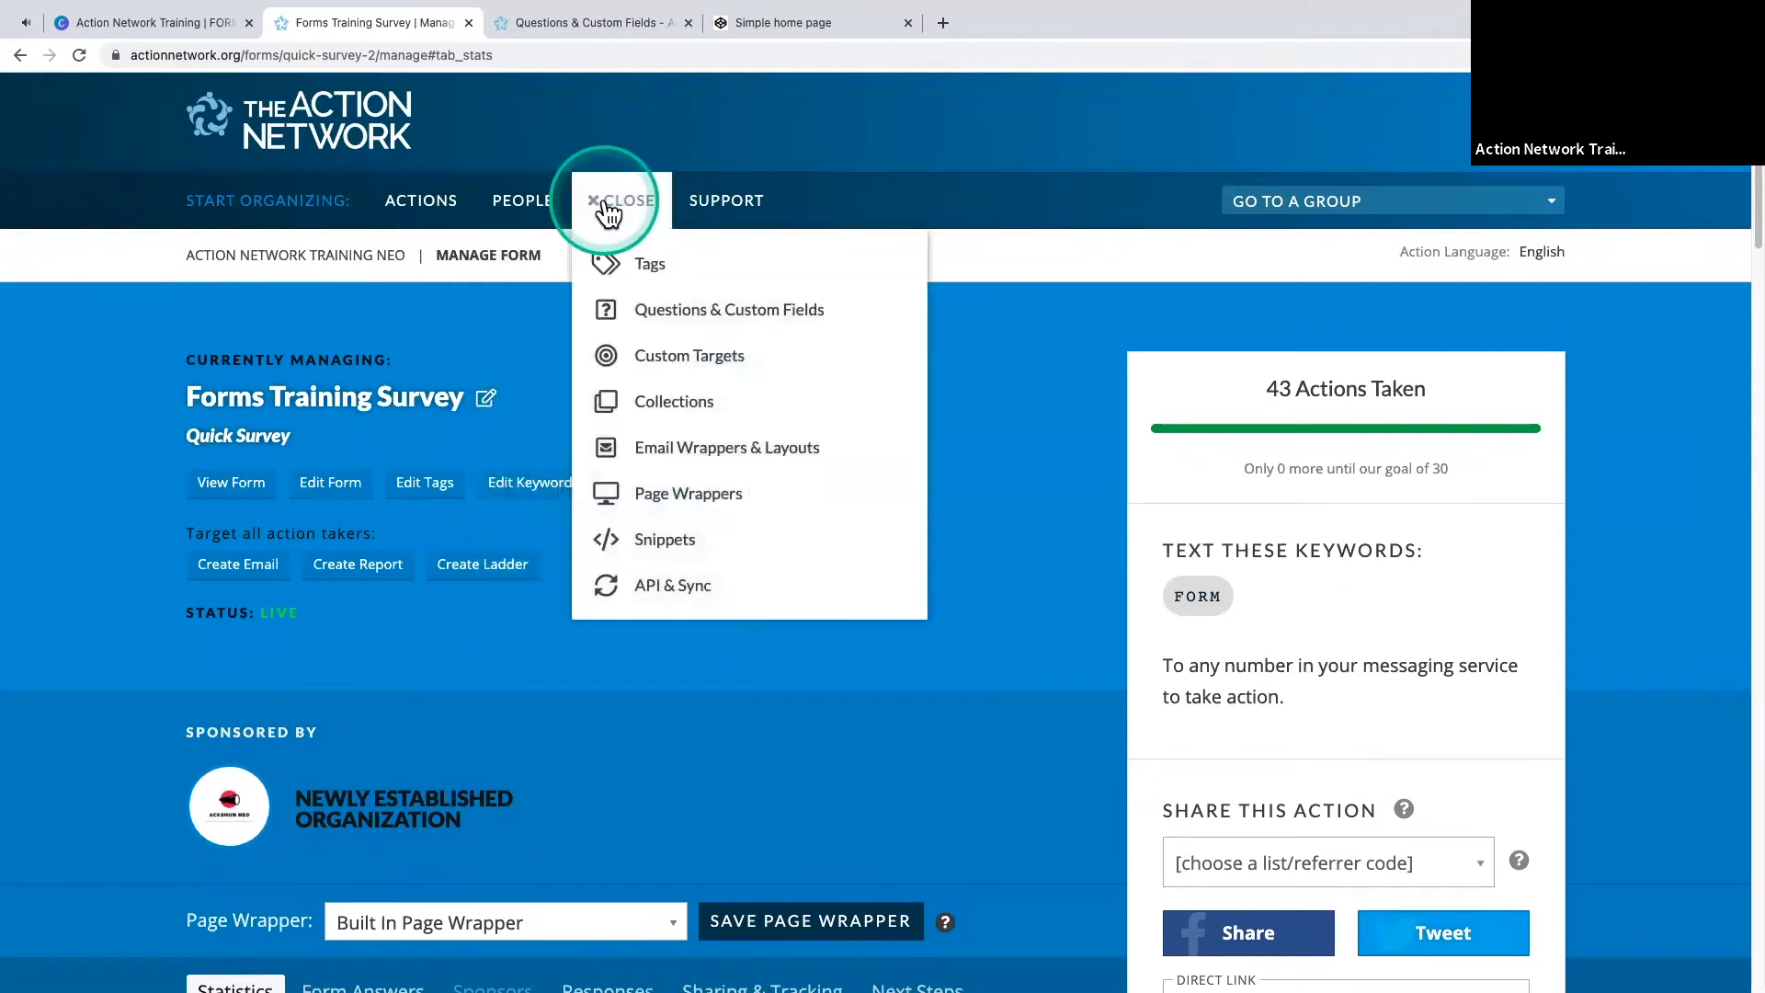
mouse_move(634, 267)
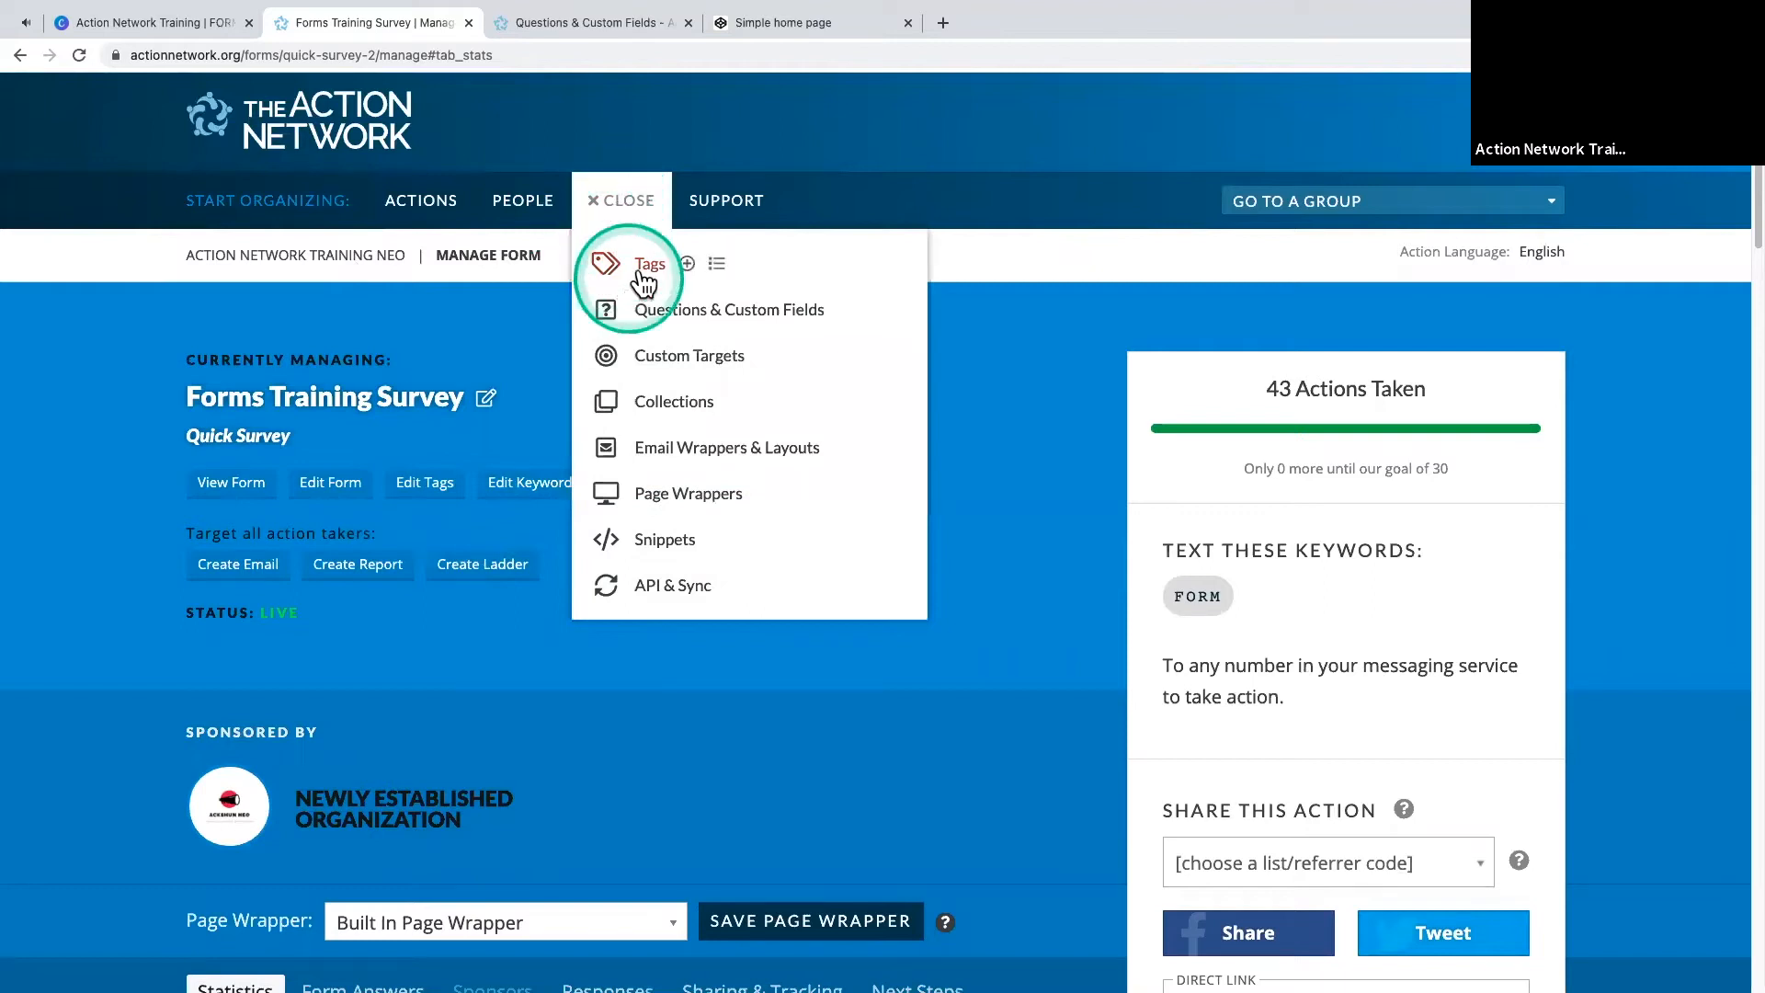
left_click(719, 267)
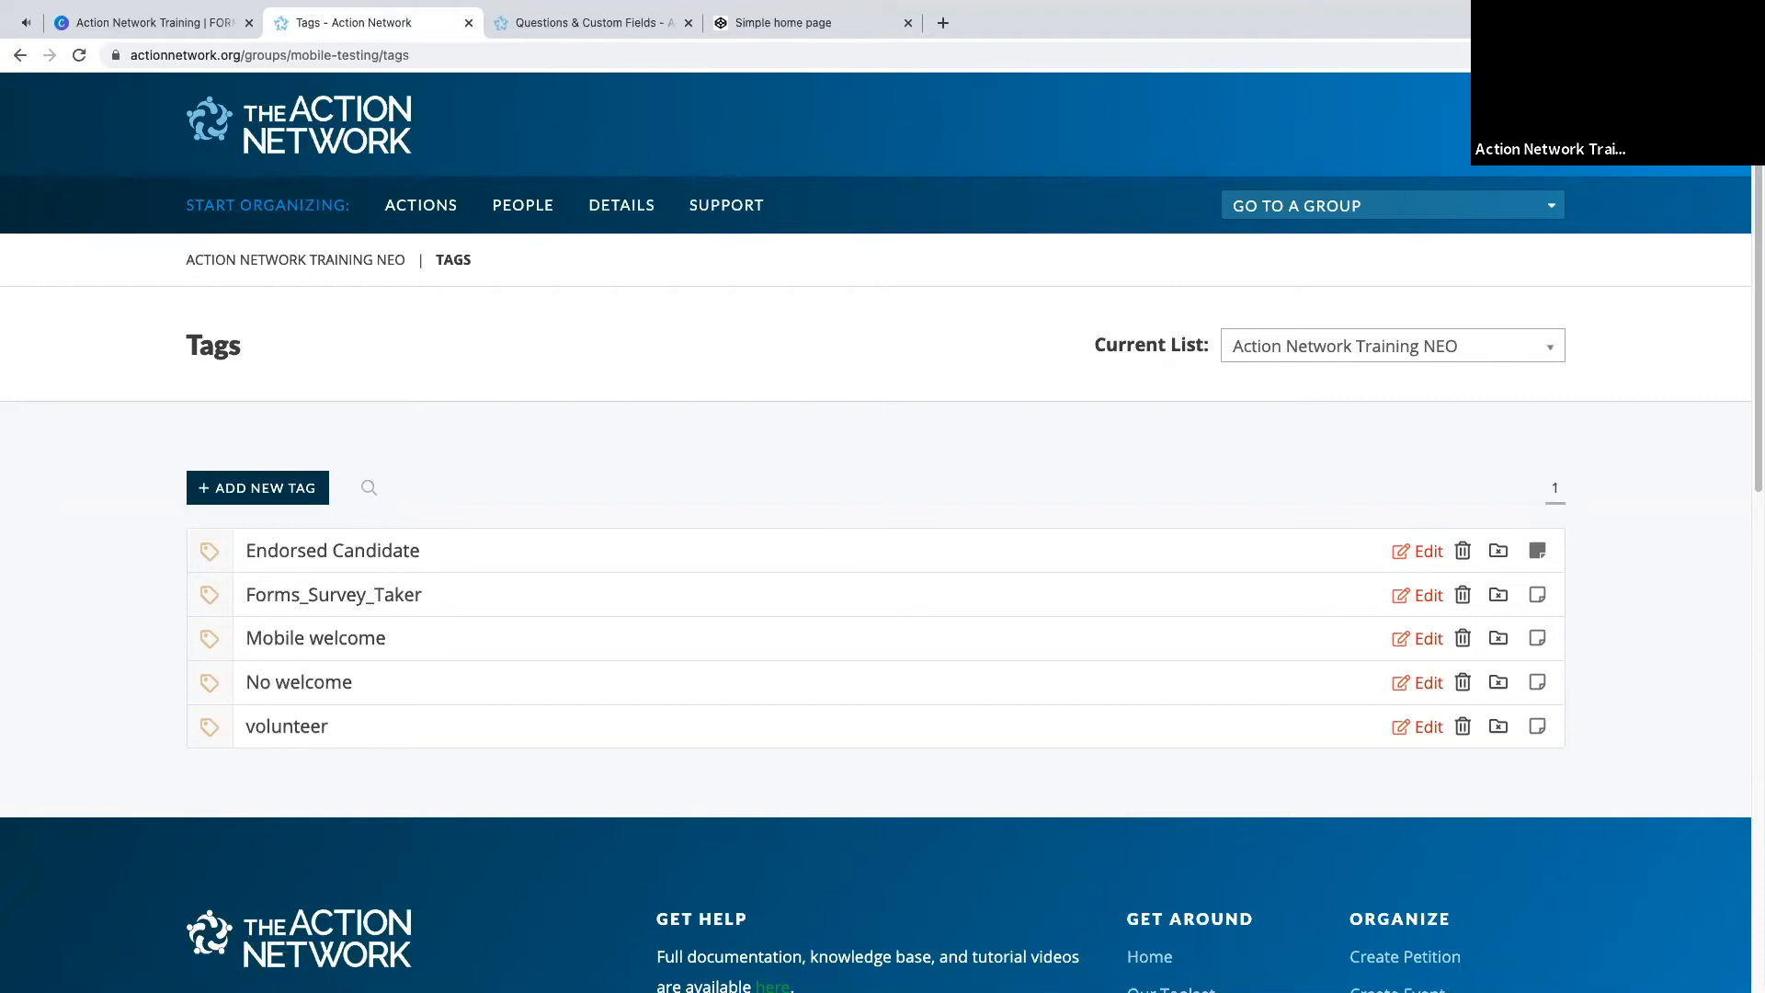
- Create a new tag named june-2021-outreach and briefly highlight it in the tag list
left_click(261, 487)
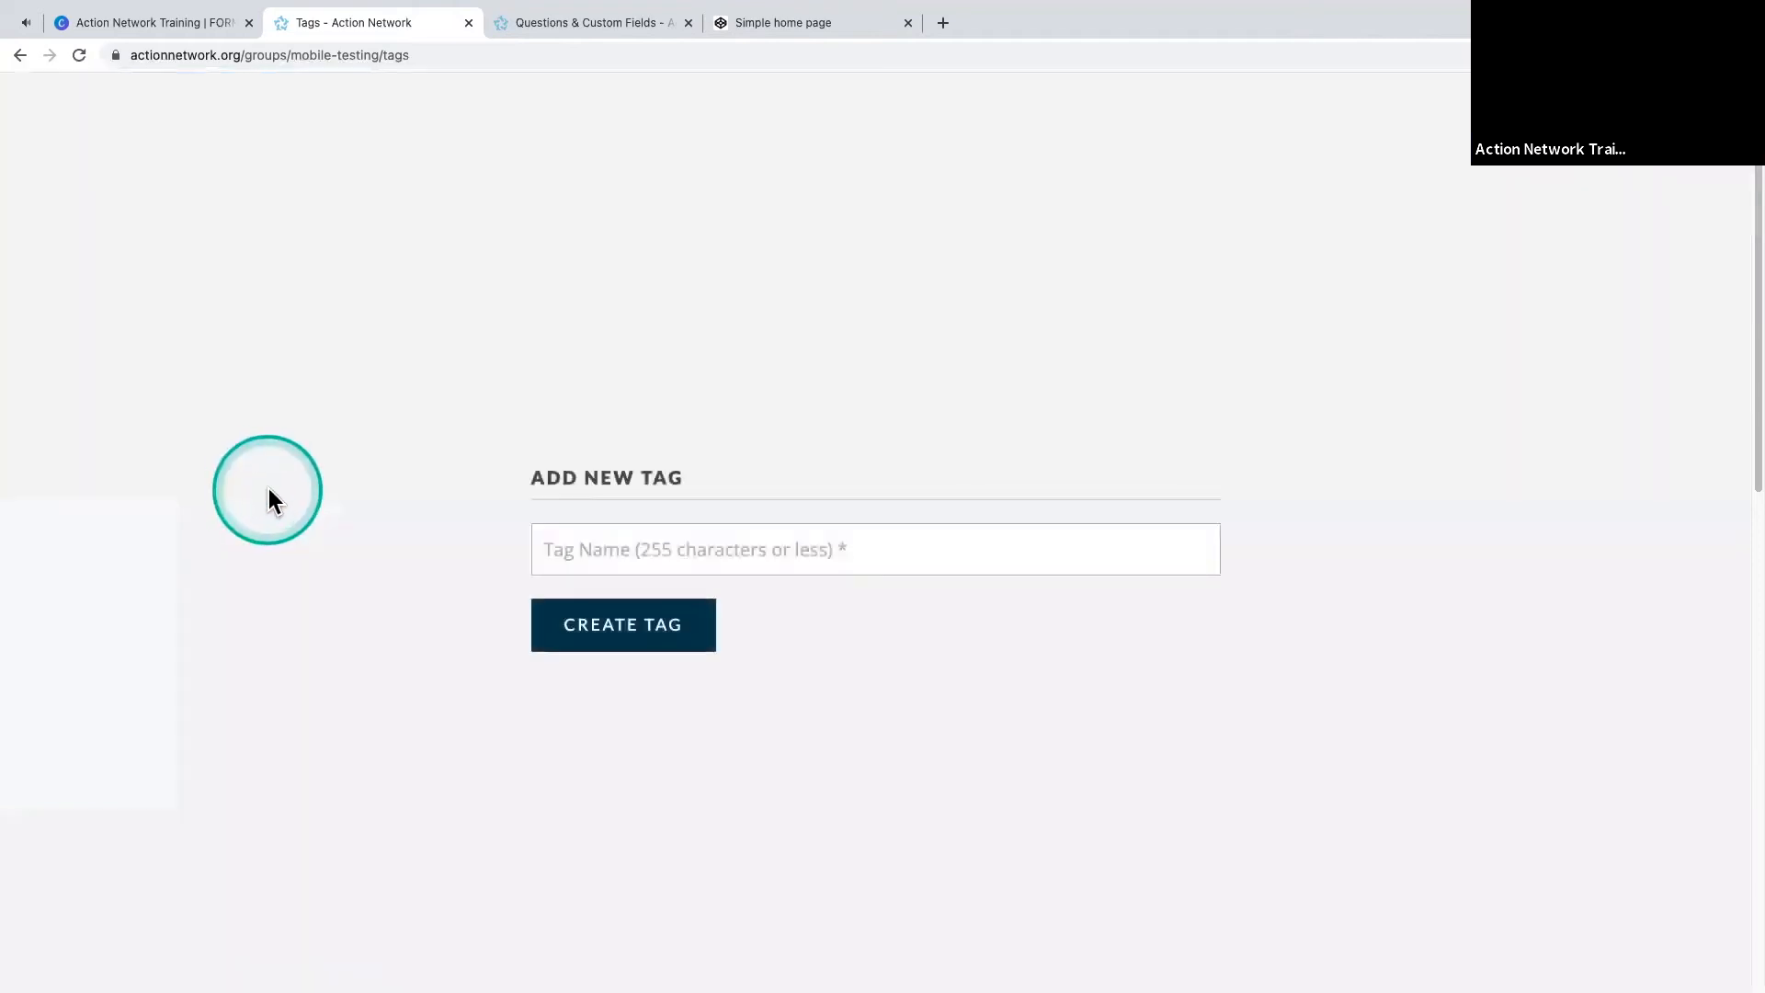
left_click(625, 553)
type("jun")
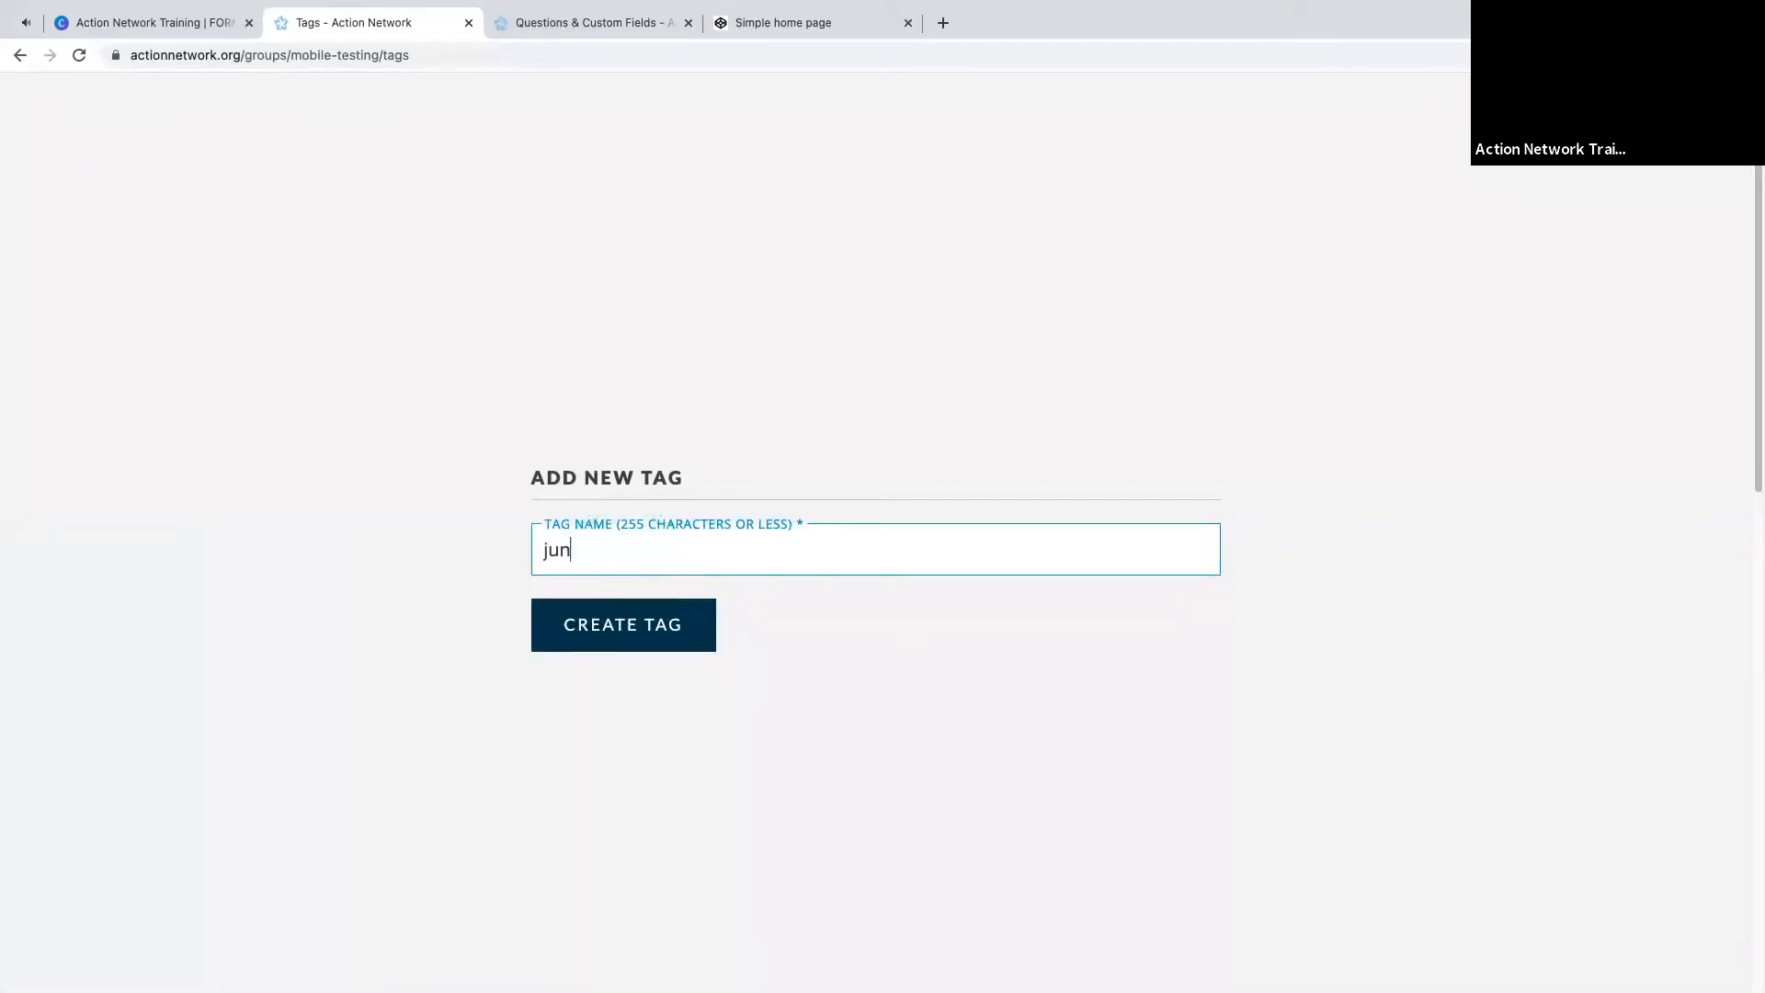
key("Return")
left_click(699, 543)
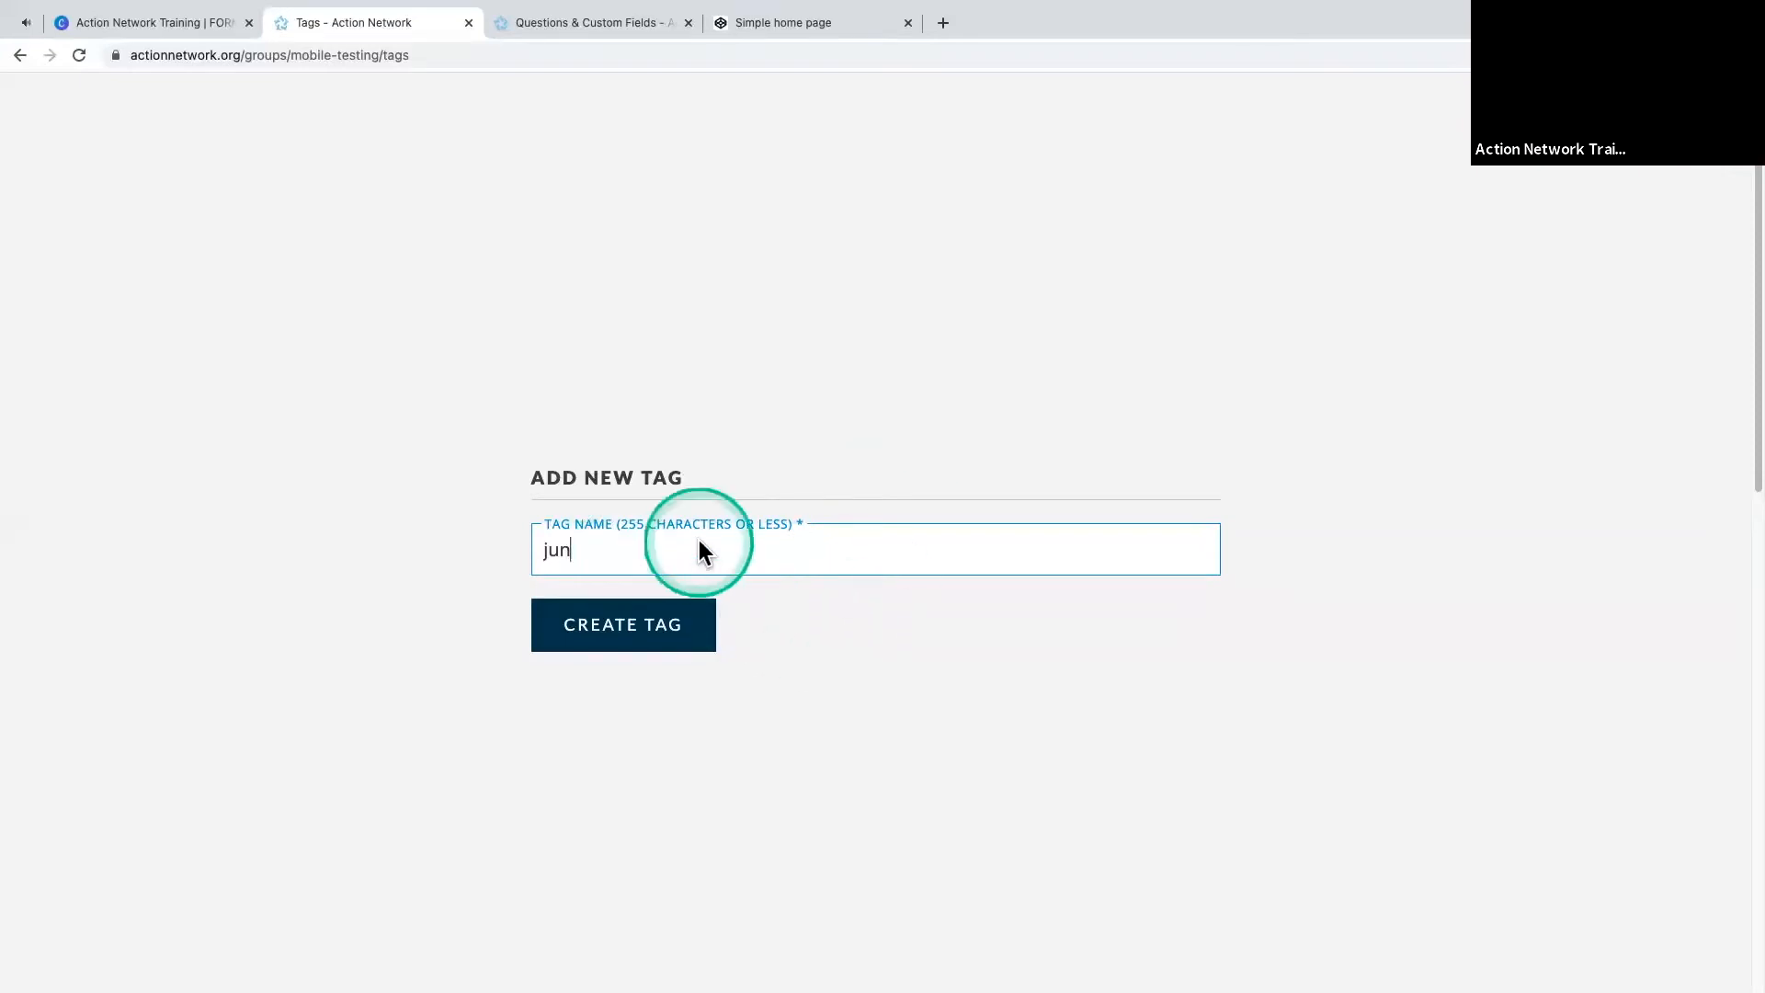
type("2")
key("BackSpace")
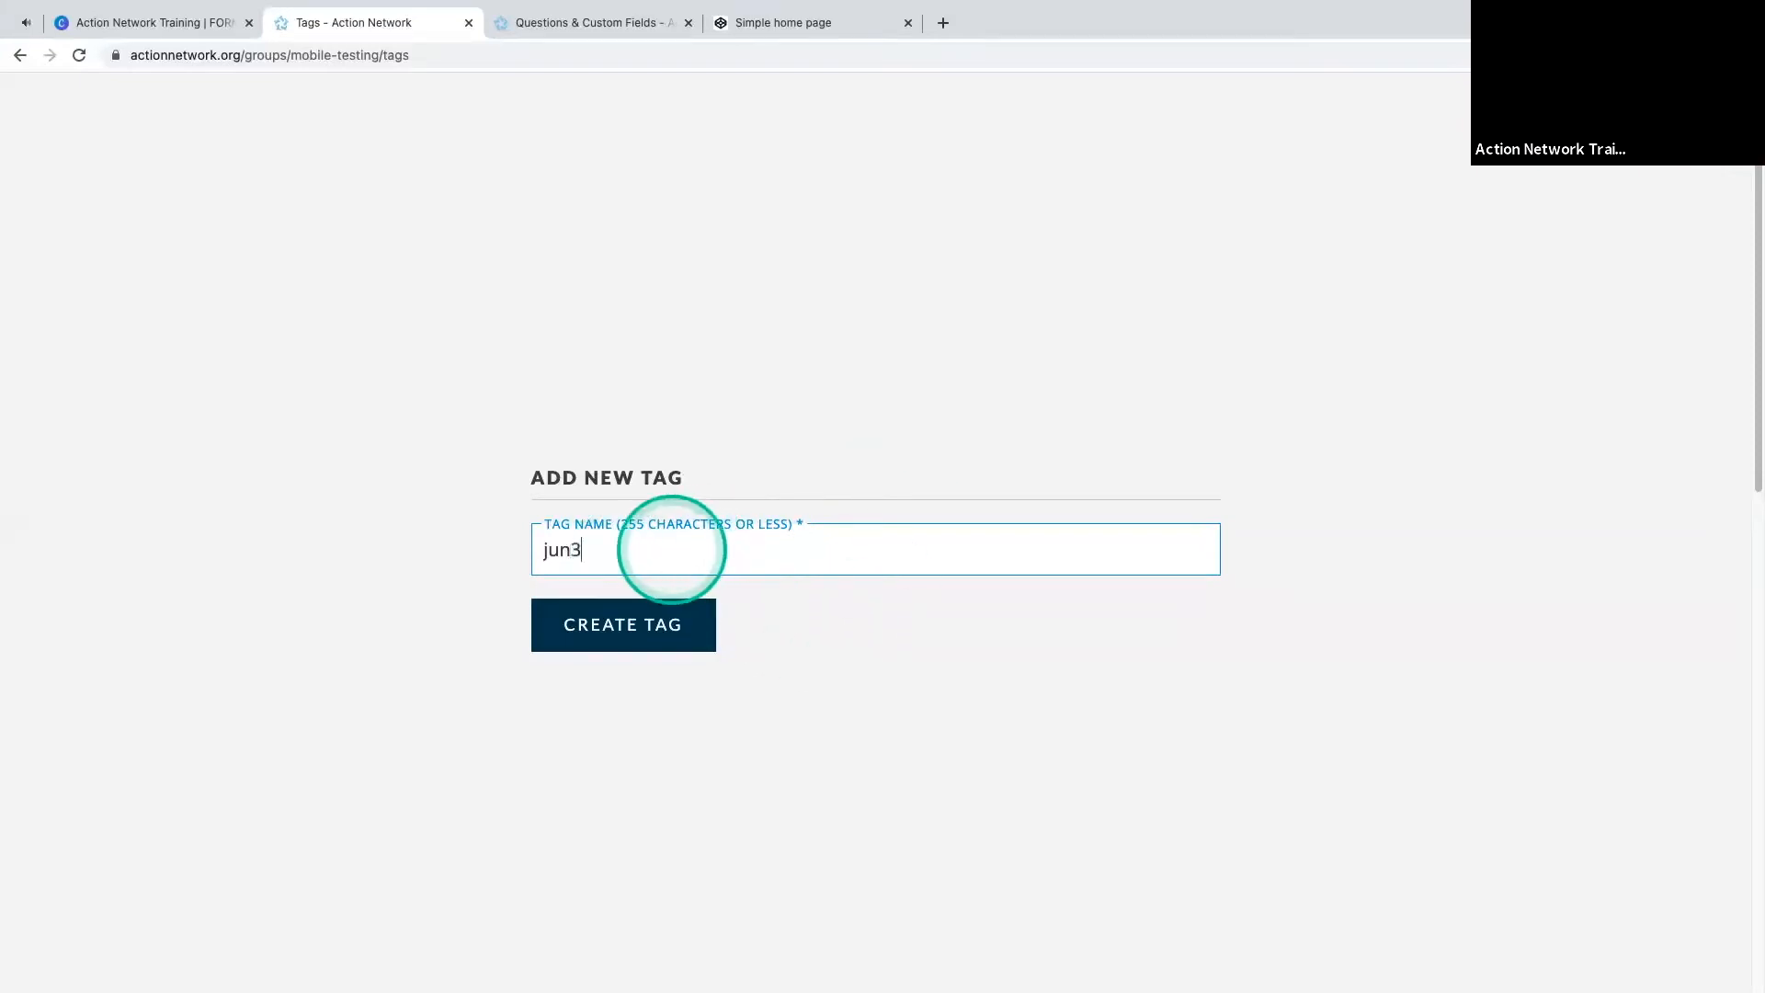
type("e-2021-")
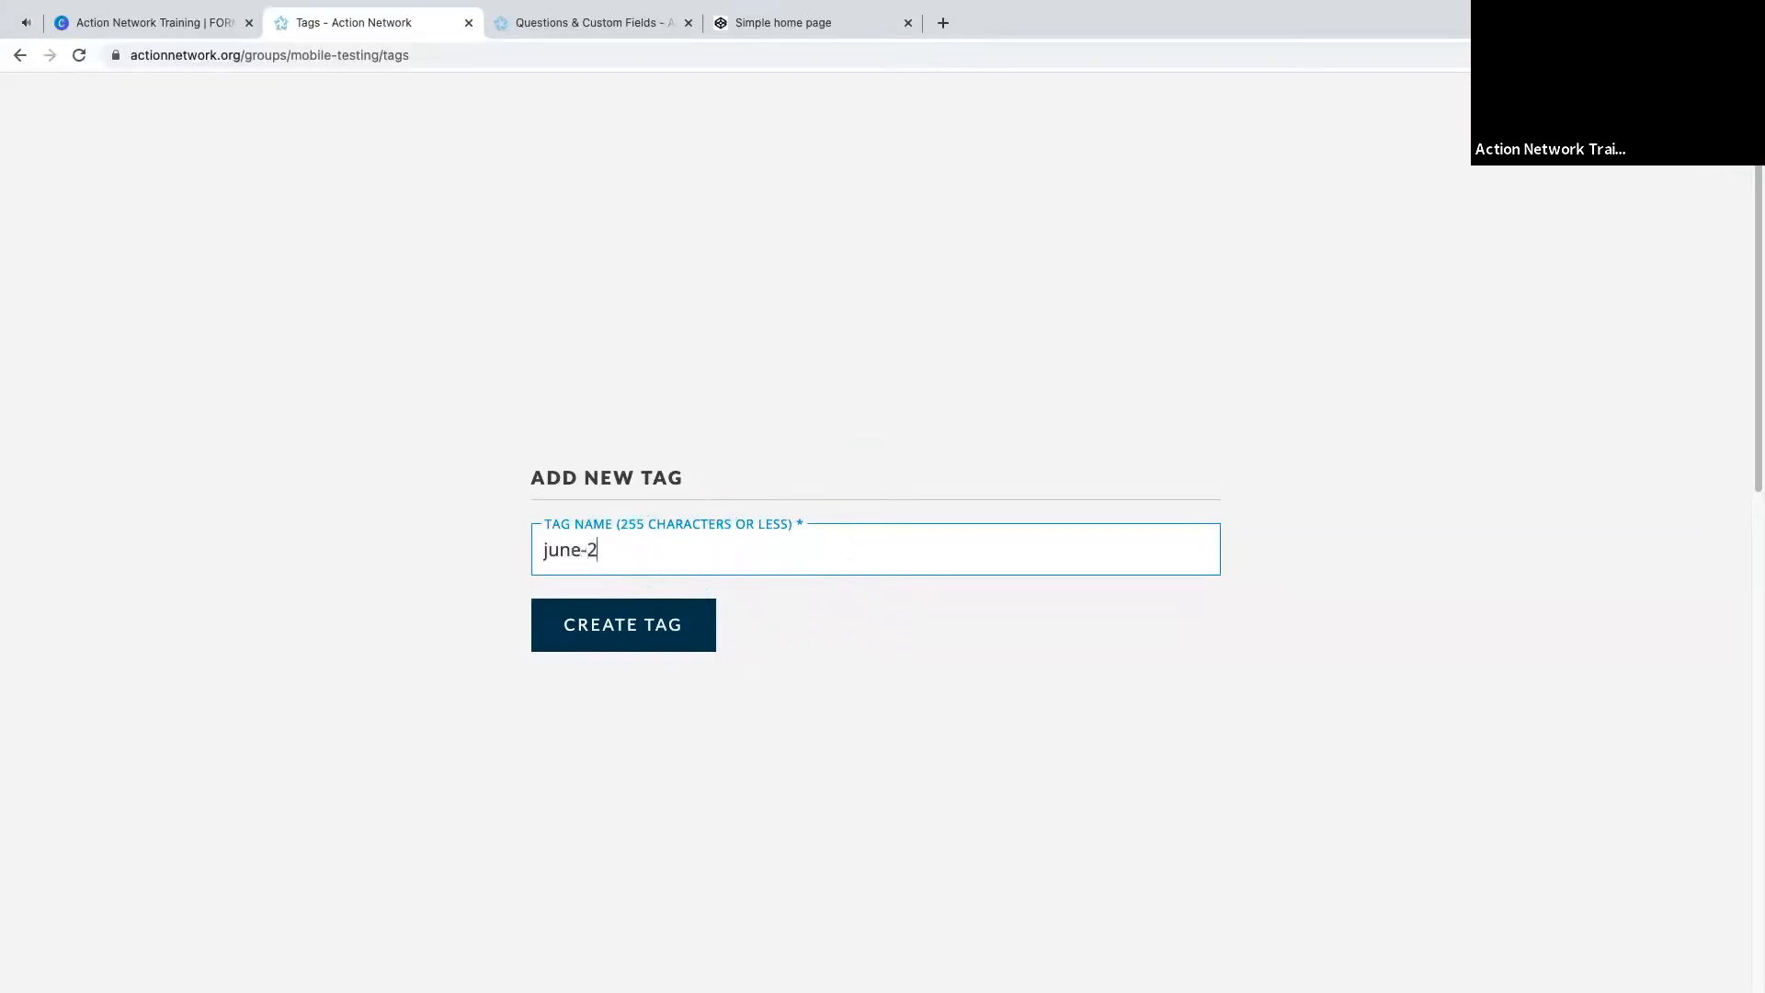
type("outreach")
left_click(633, 627)
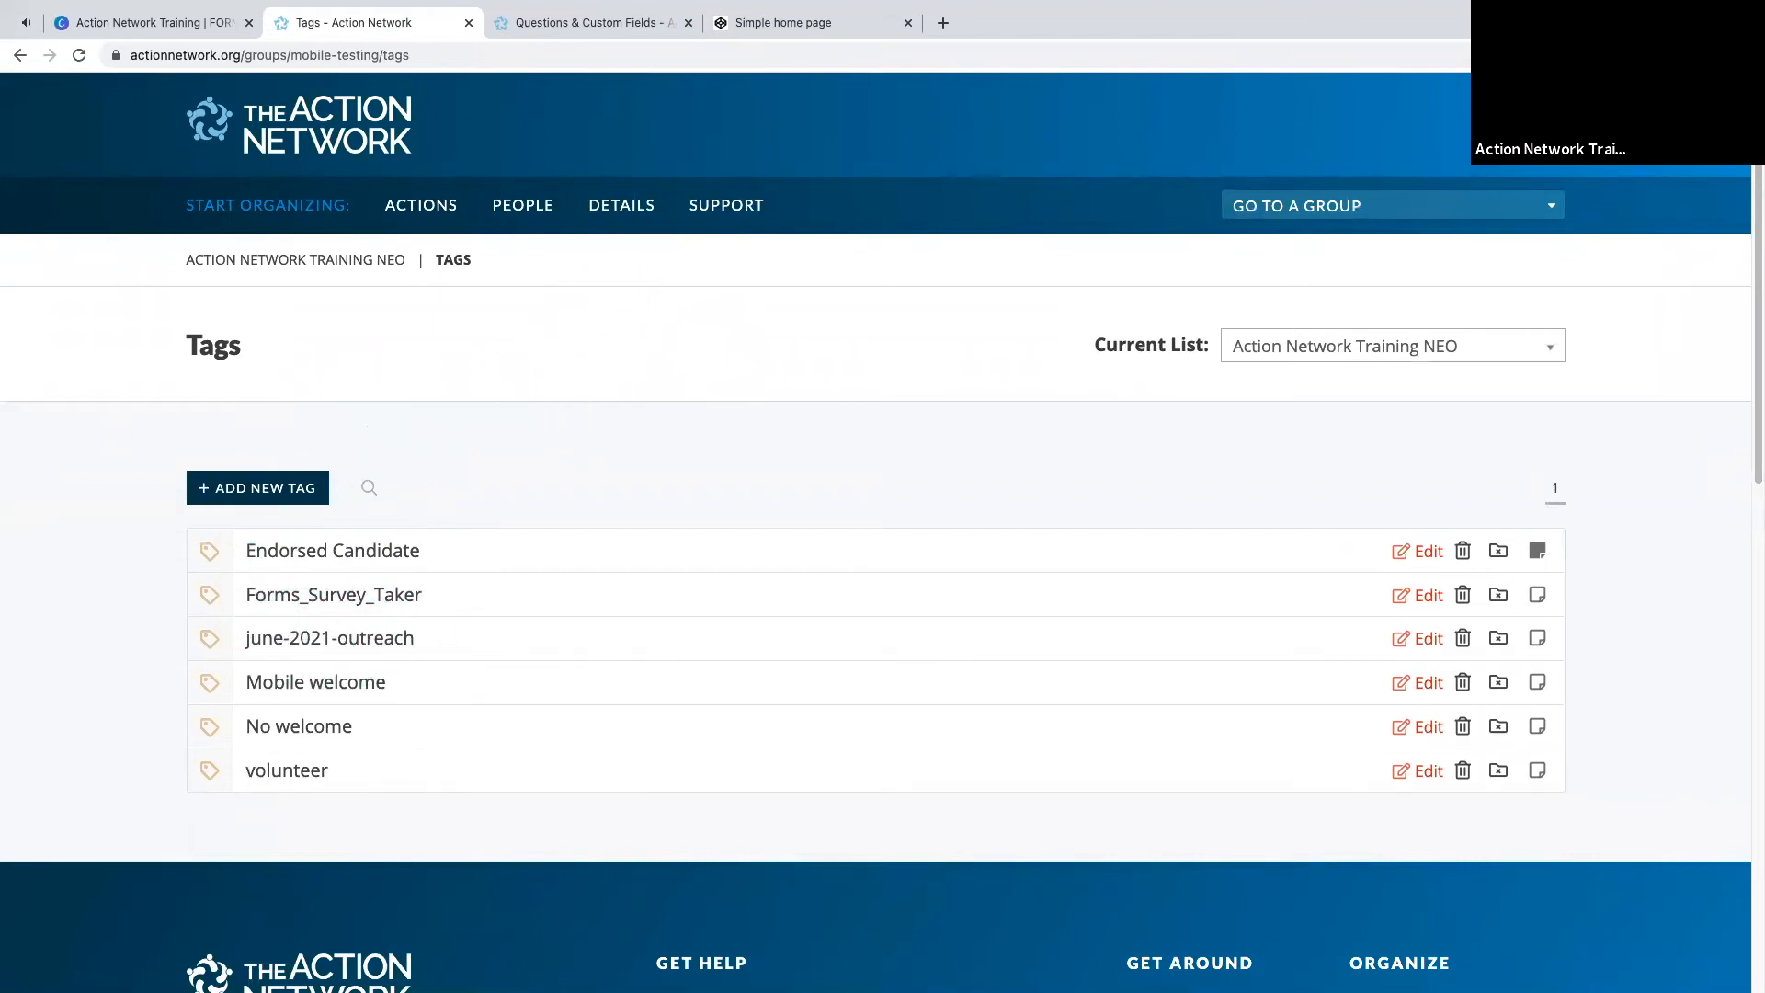
left_click_drag(421, 638, 244, 637)
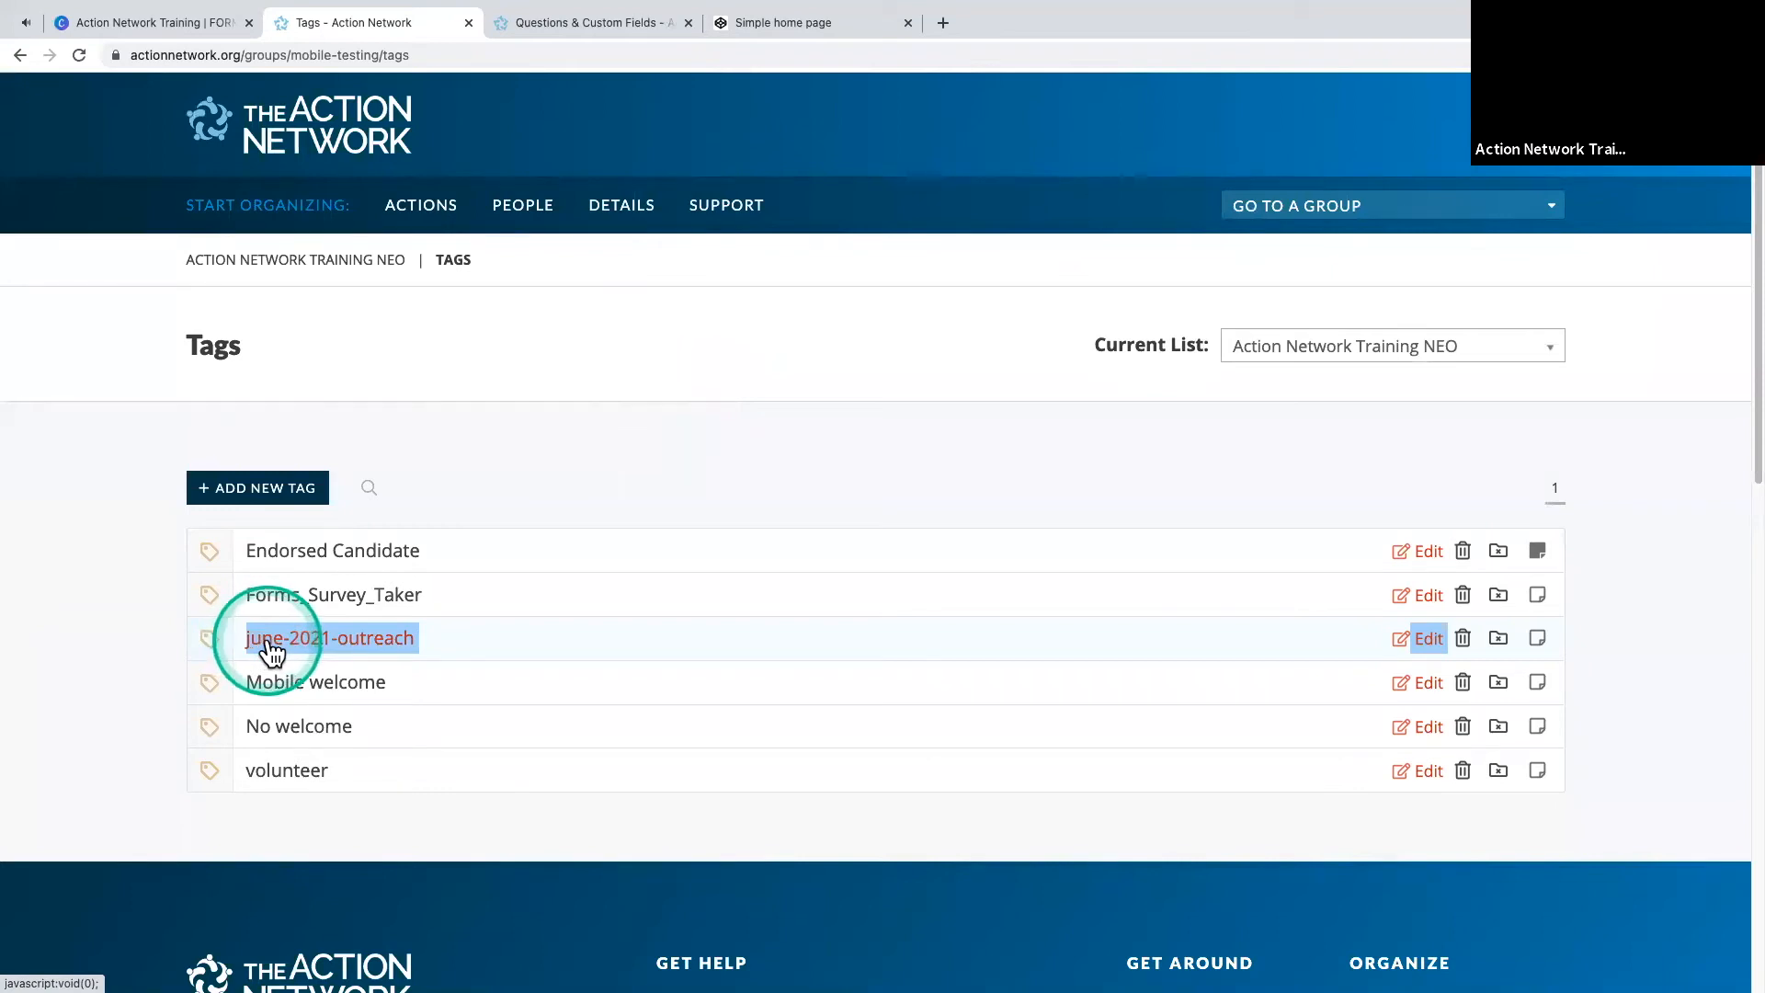
left_click(476, 361)
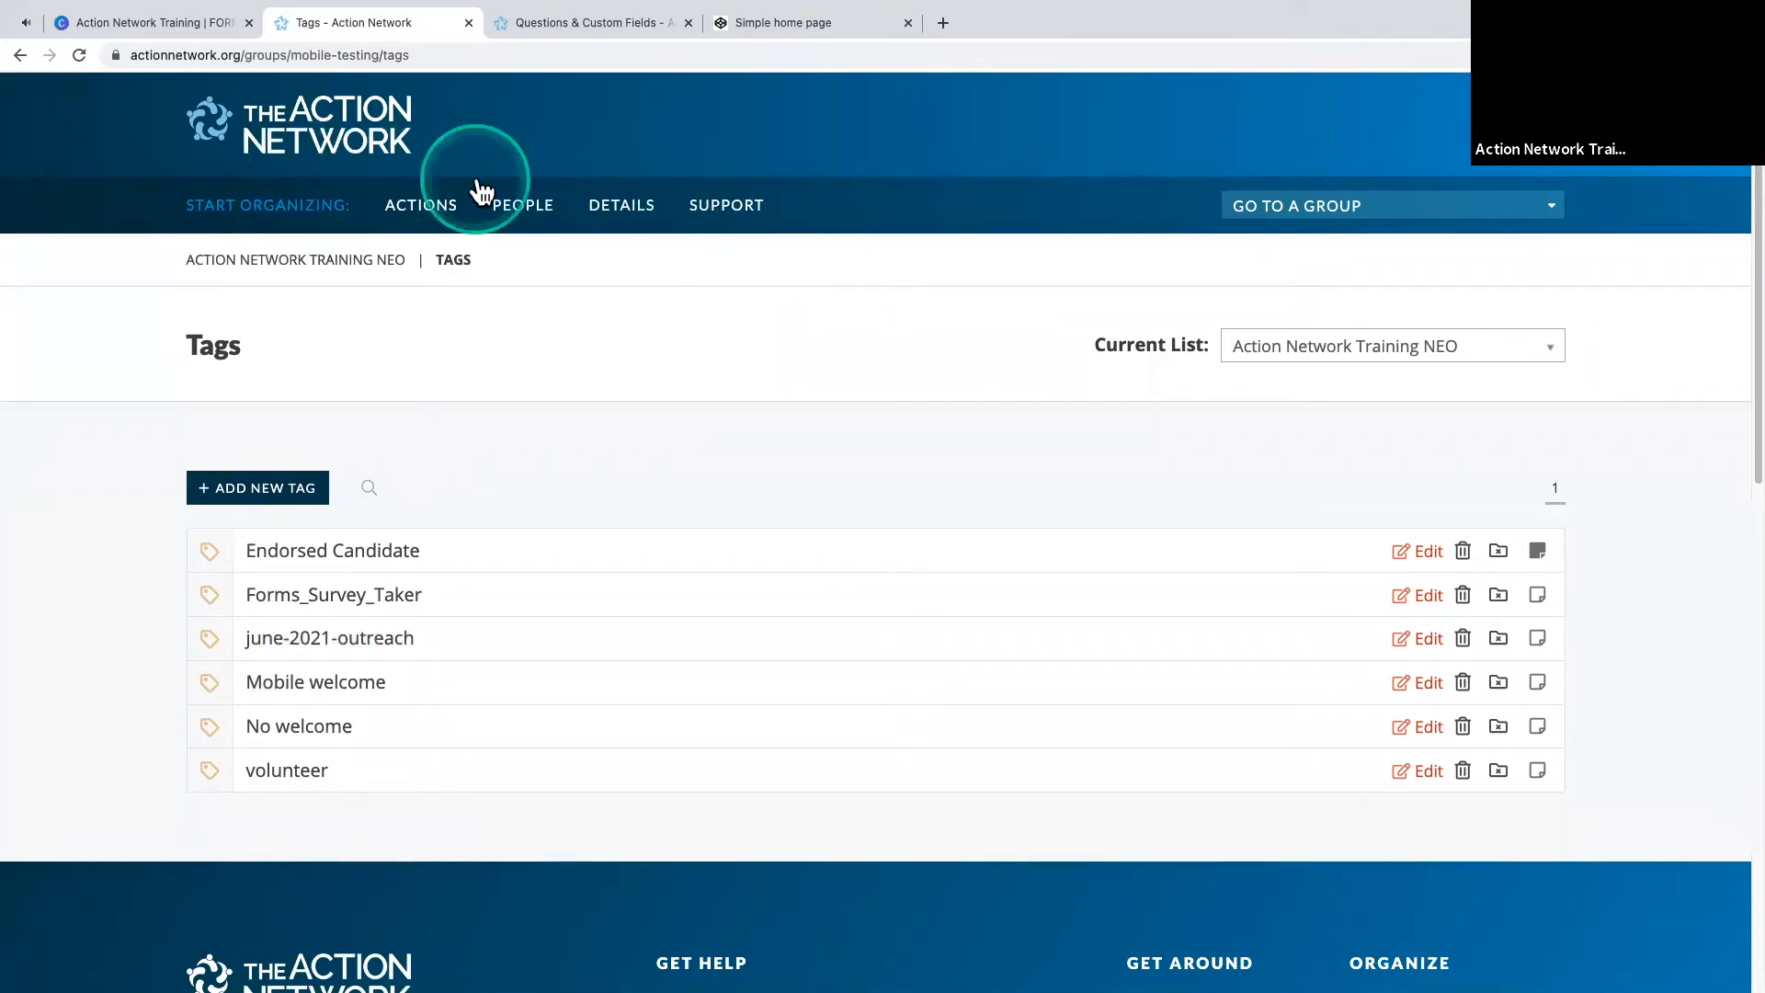
- Open the group's Questions & Custom Fields list and open the Conditional Ex. question for editing
left_click(630, 217)
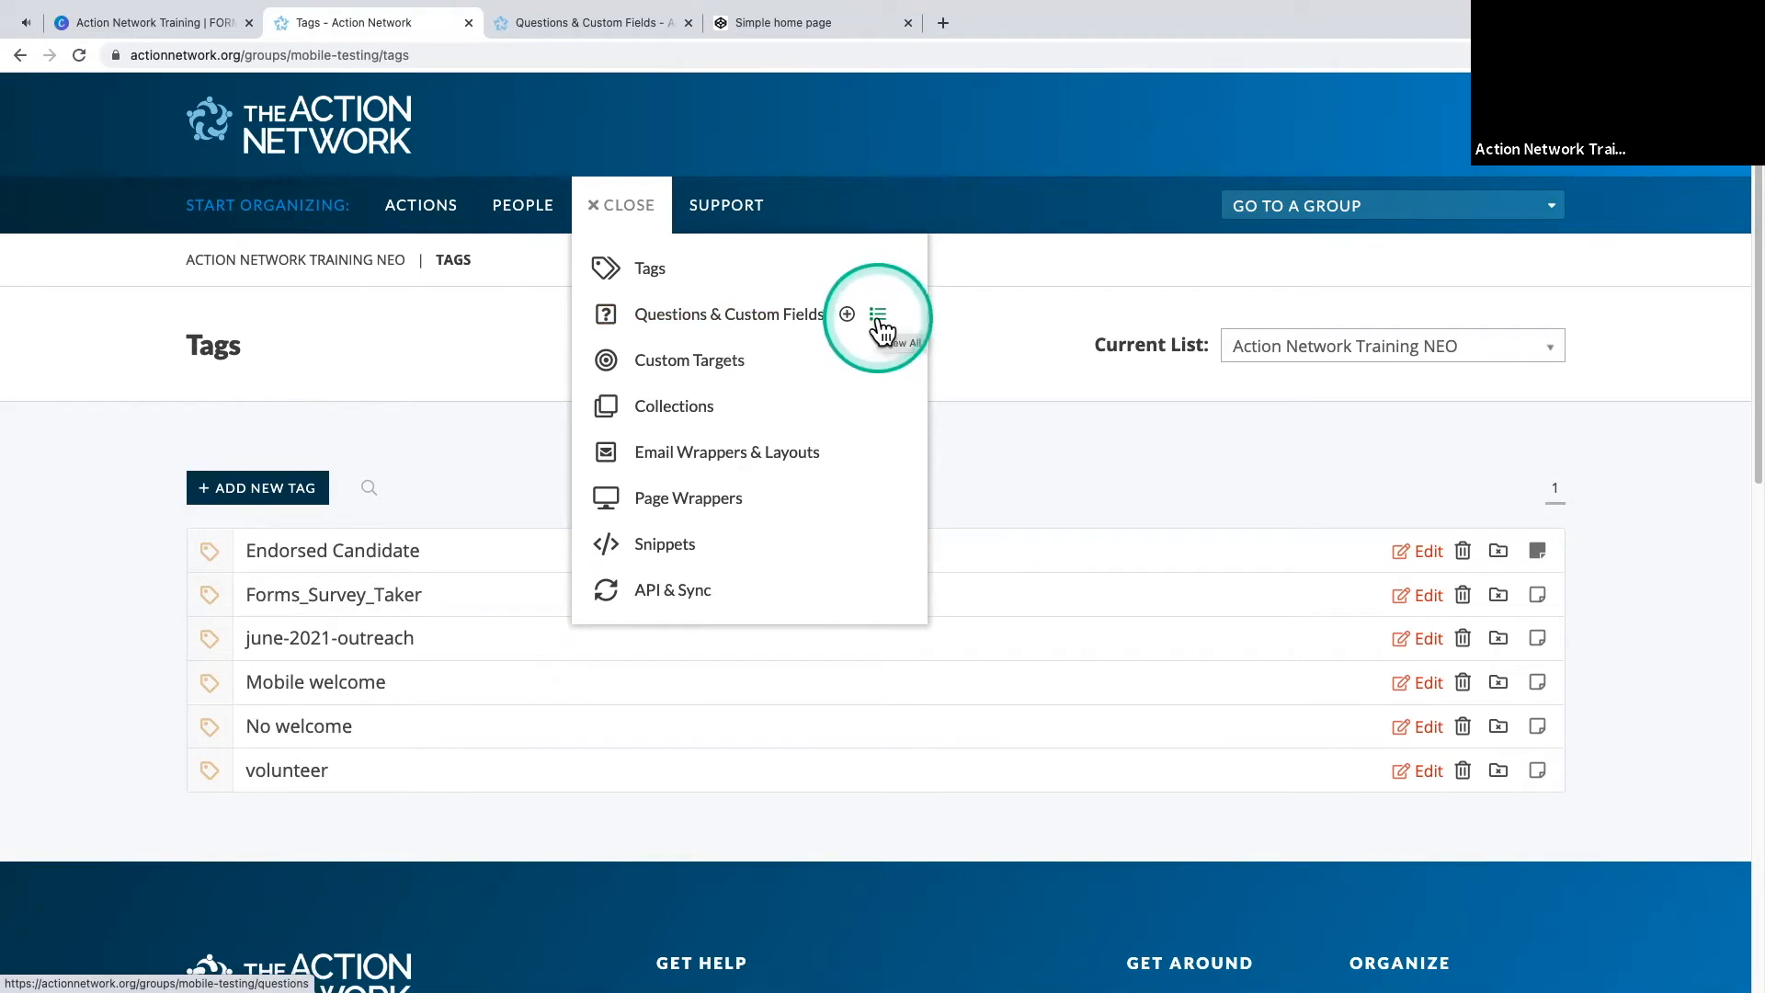
left_click(878, 317)
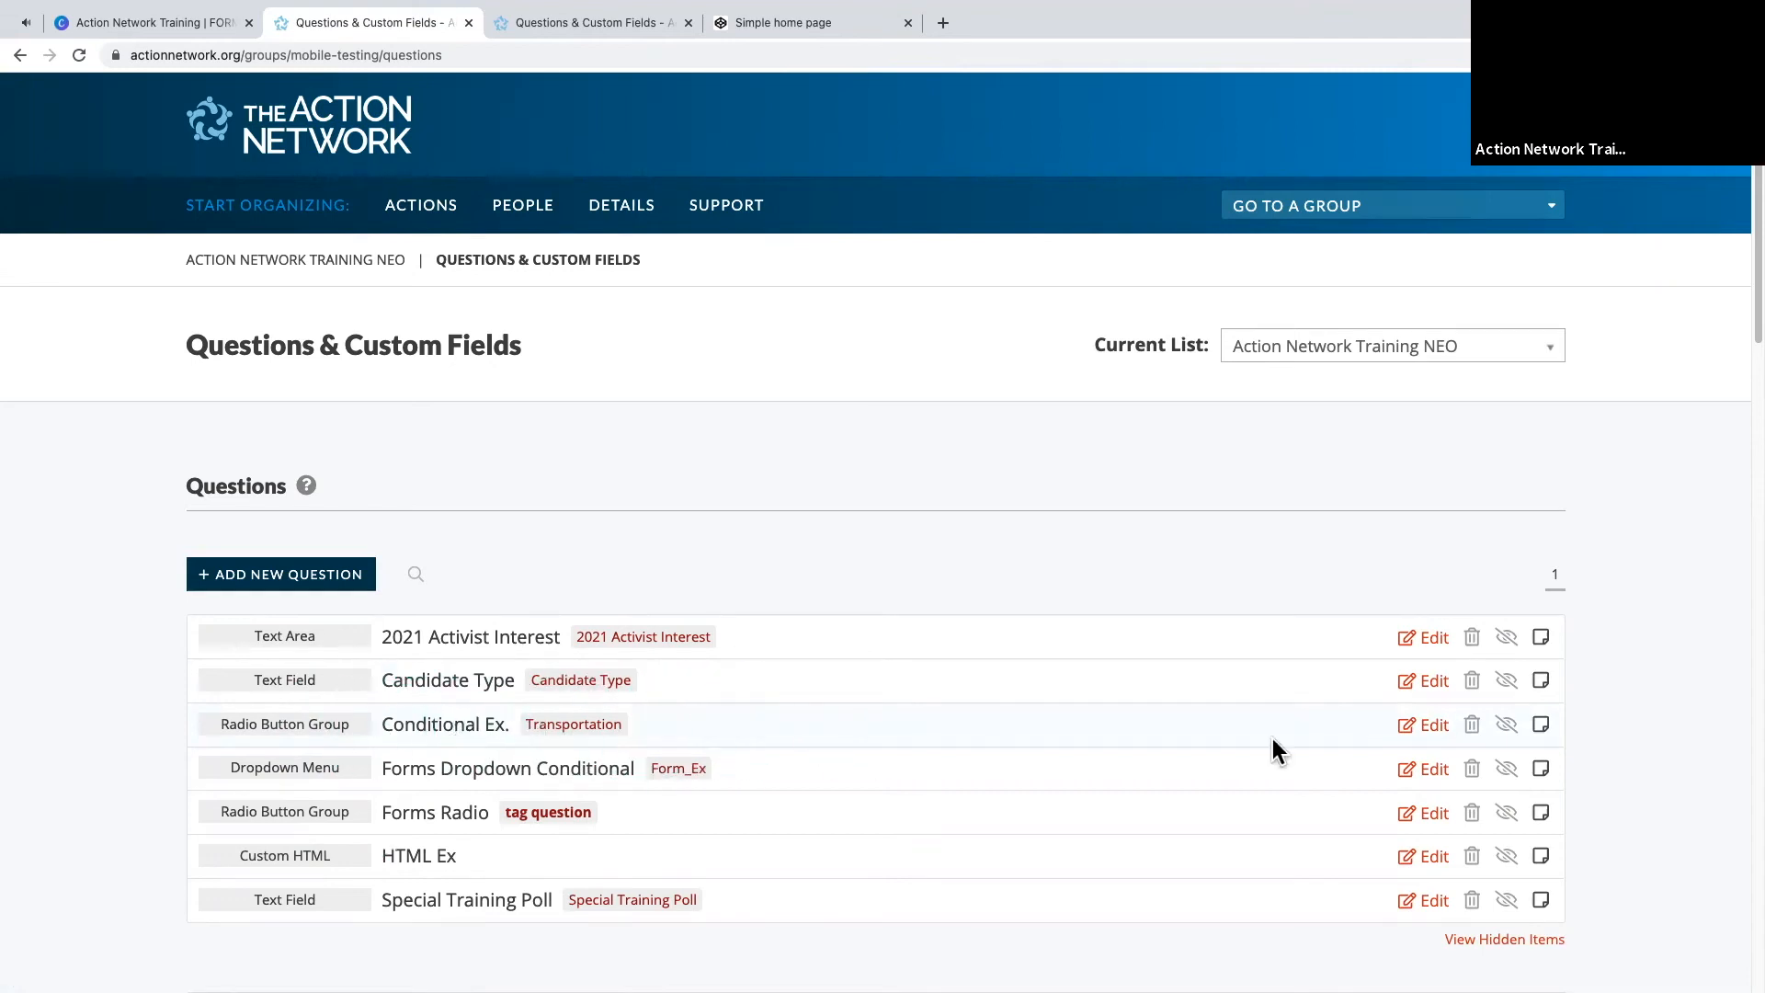
left_click(1430, 735)
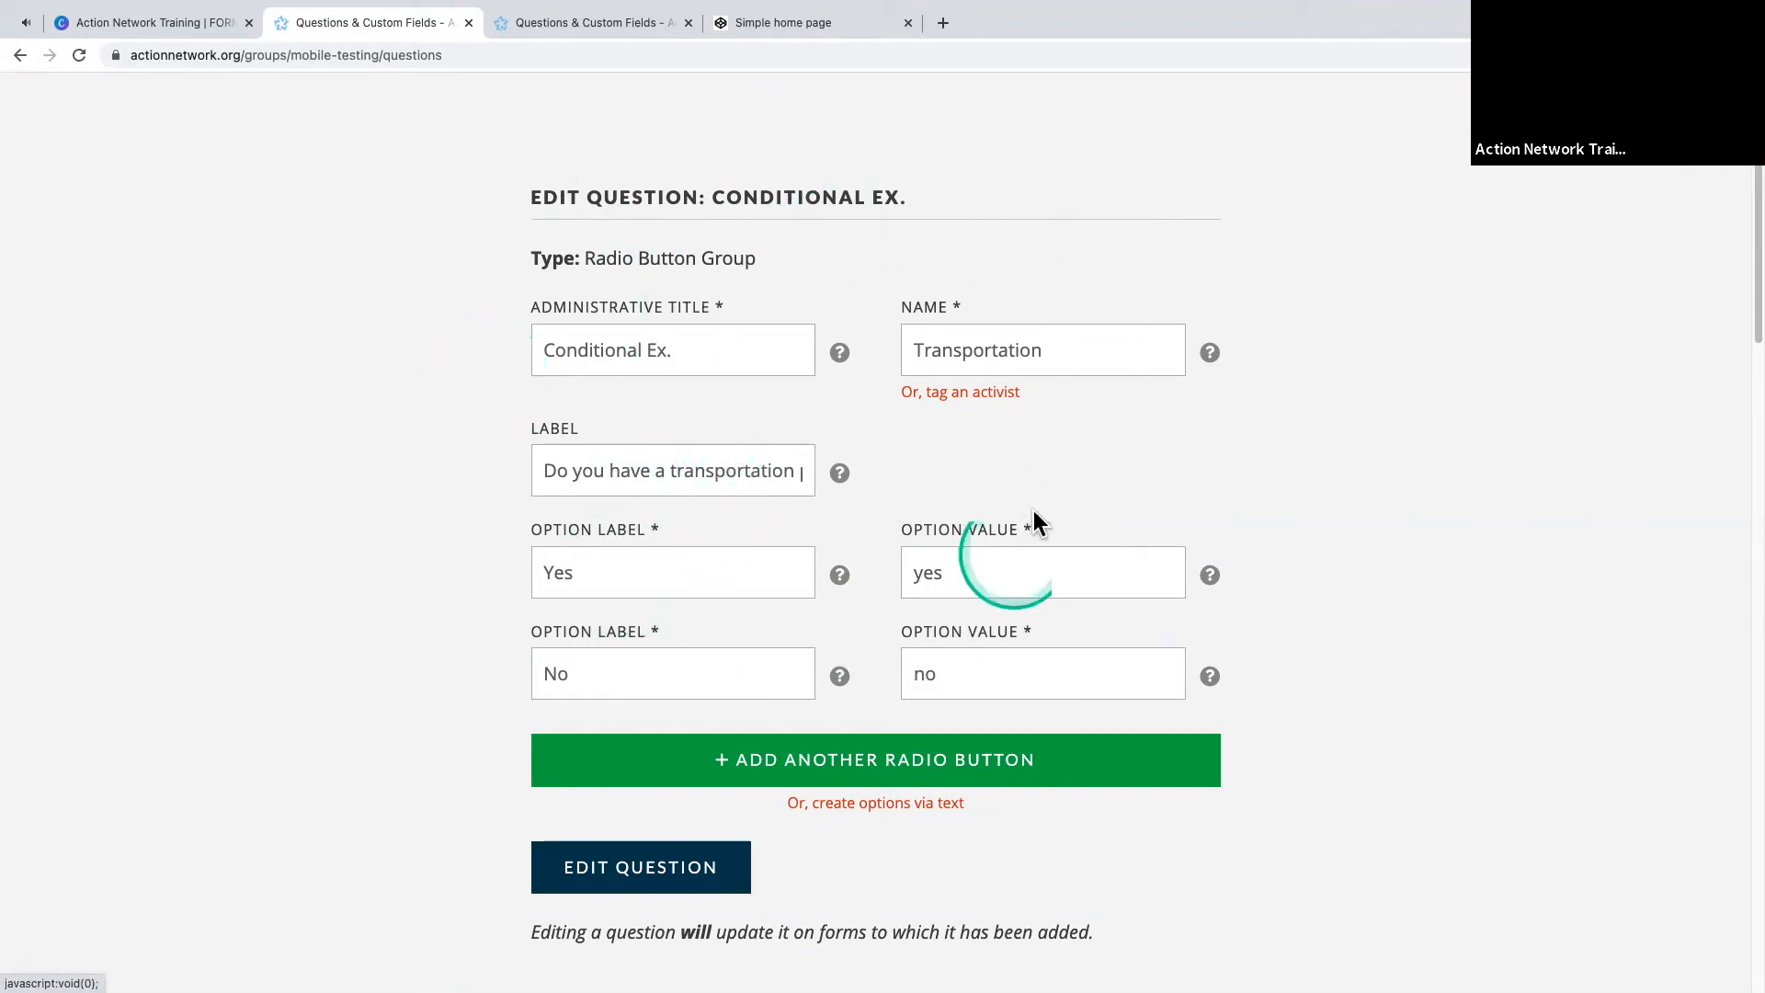
- Highlight the beginning of the question's Label text to read its public wording
left_click_drag(561, 479, 776, 472)
left_click(559, 471)
left_click(572, 478)
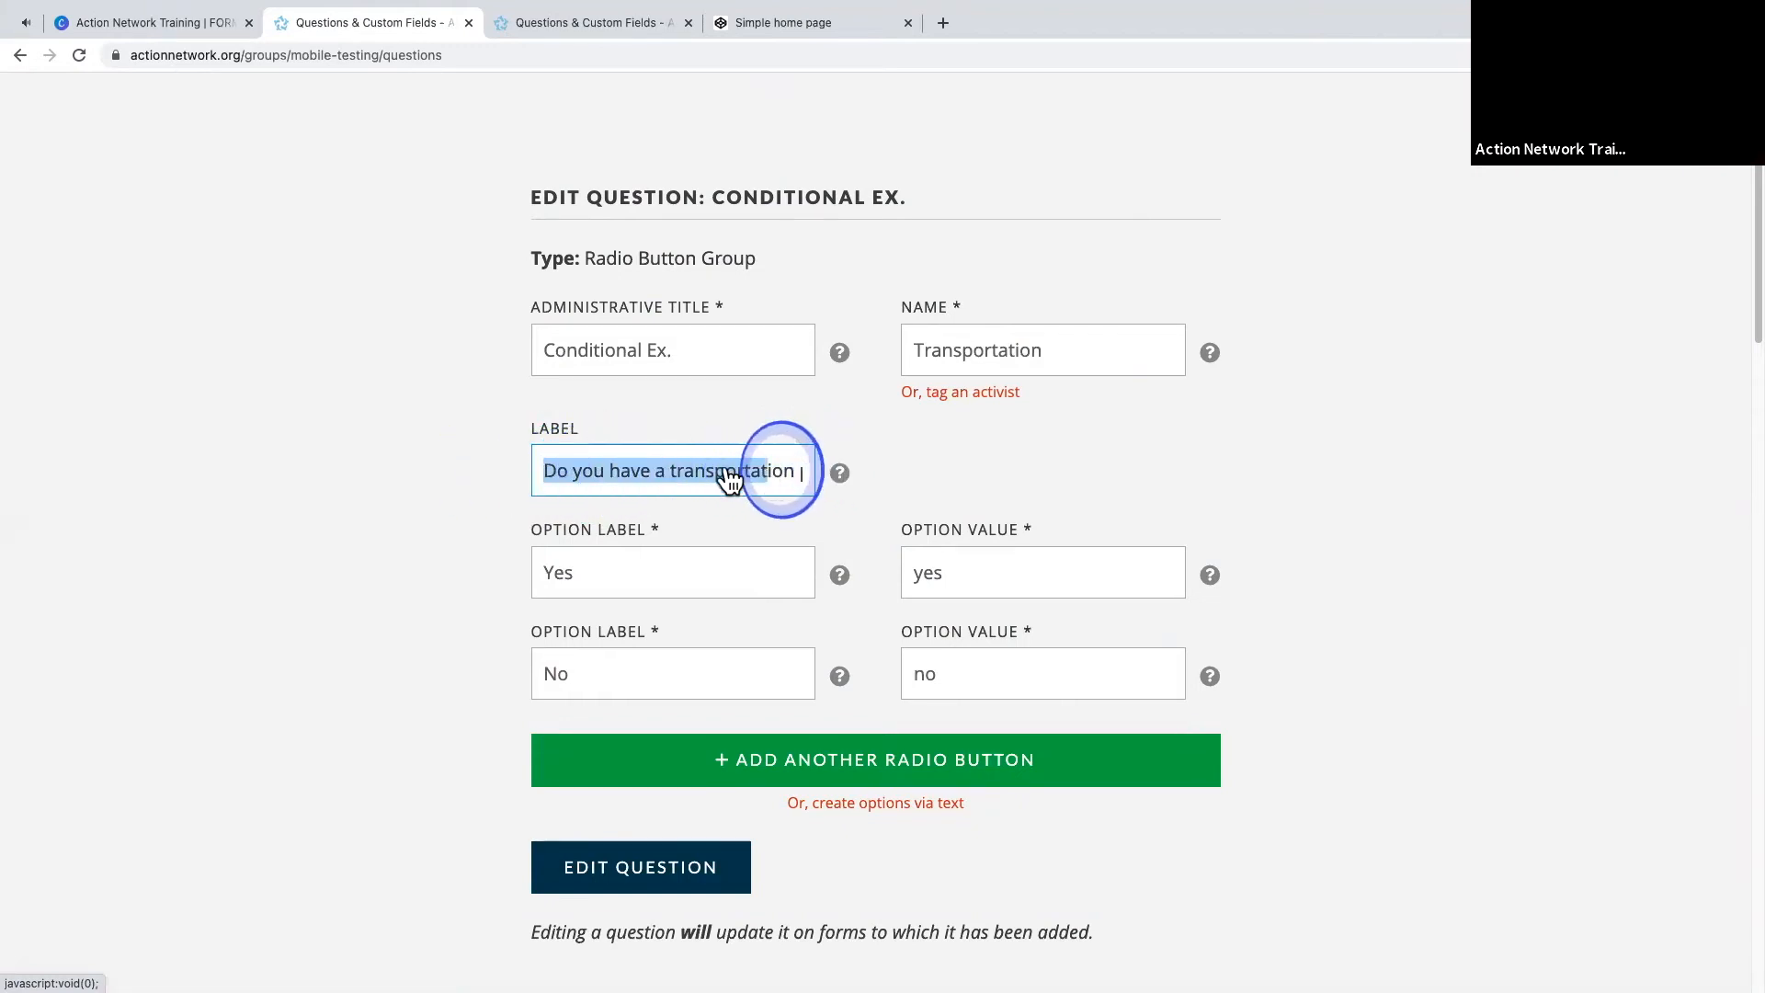
left_click(661, 483)
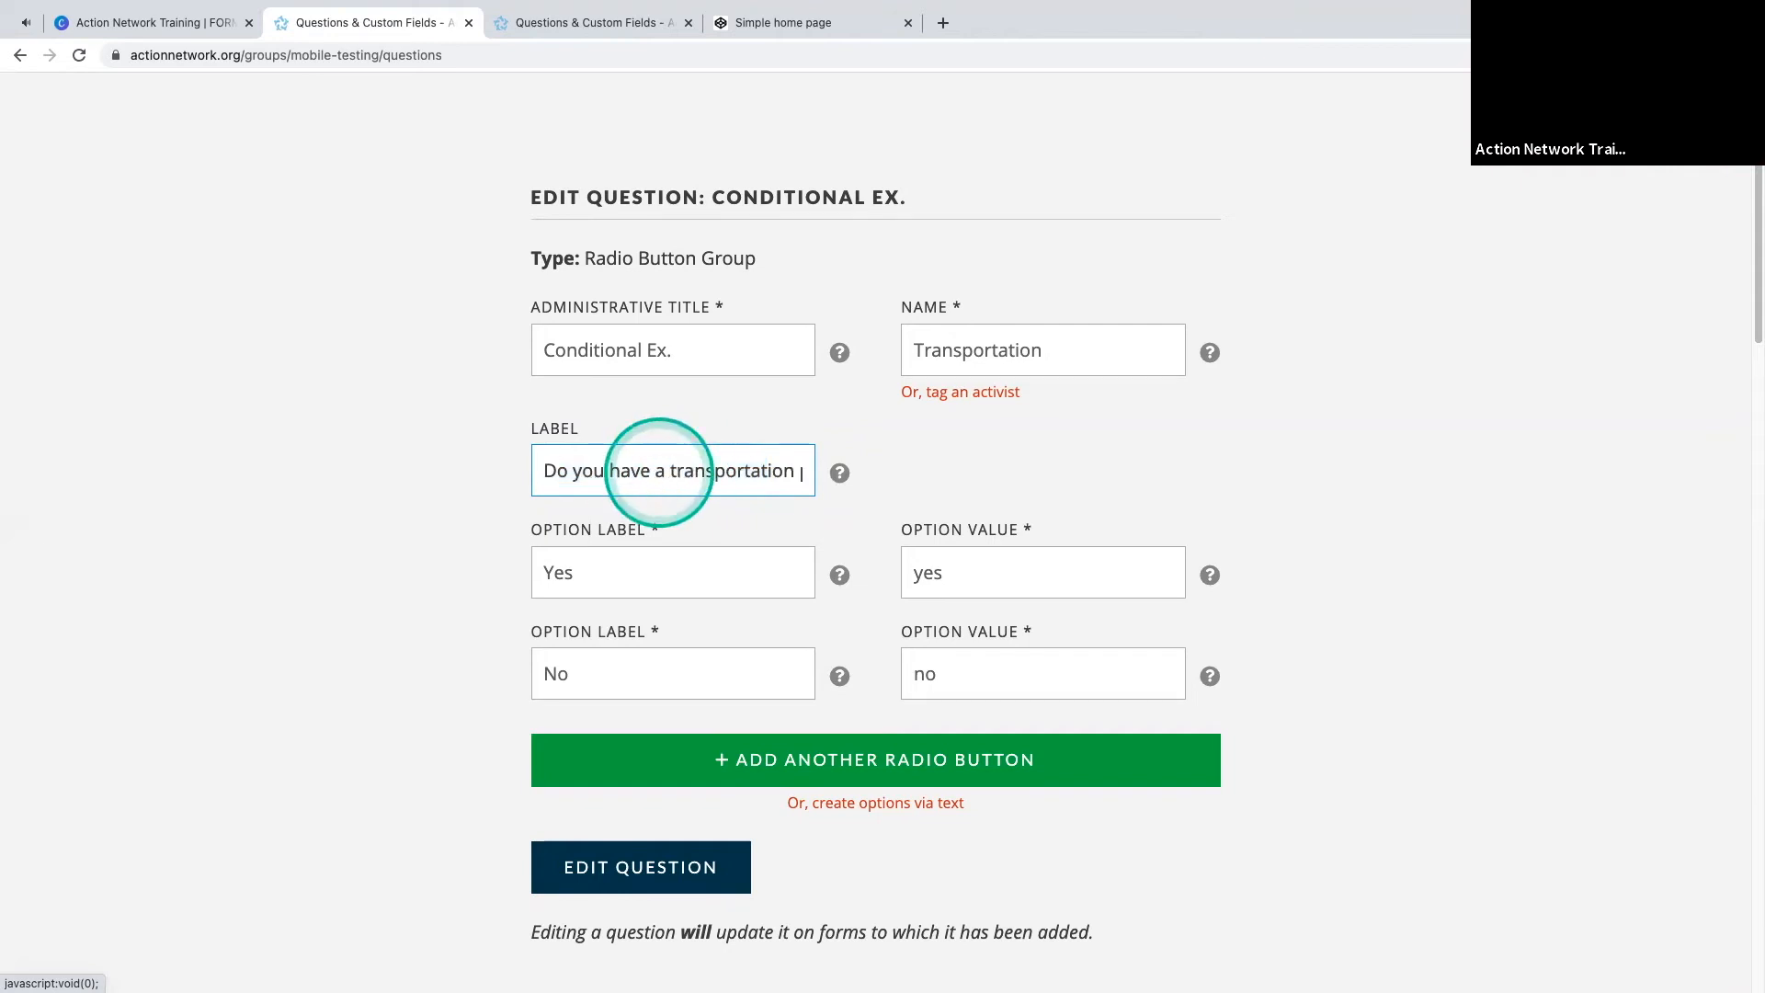
key("BackSpace")
key("BackSpace")
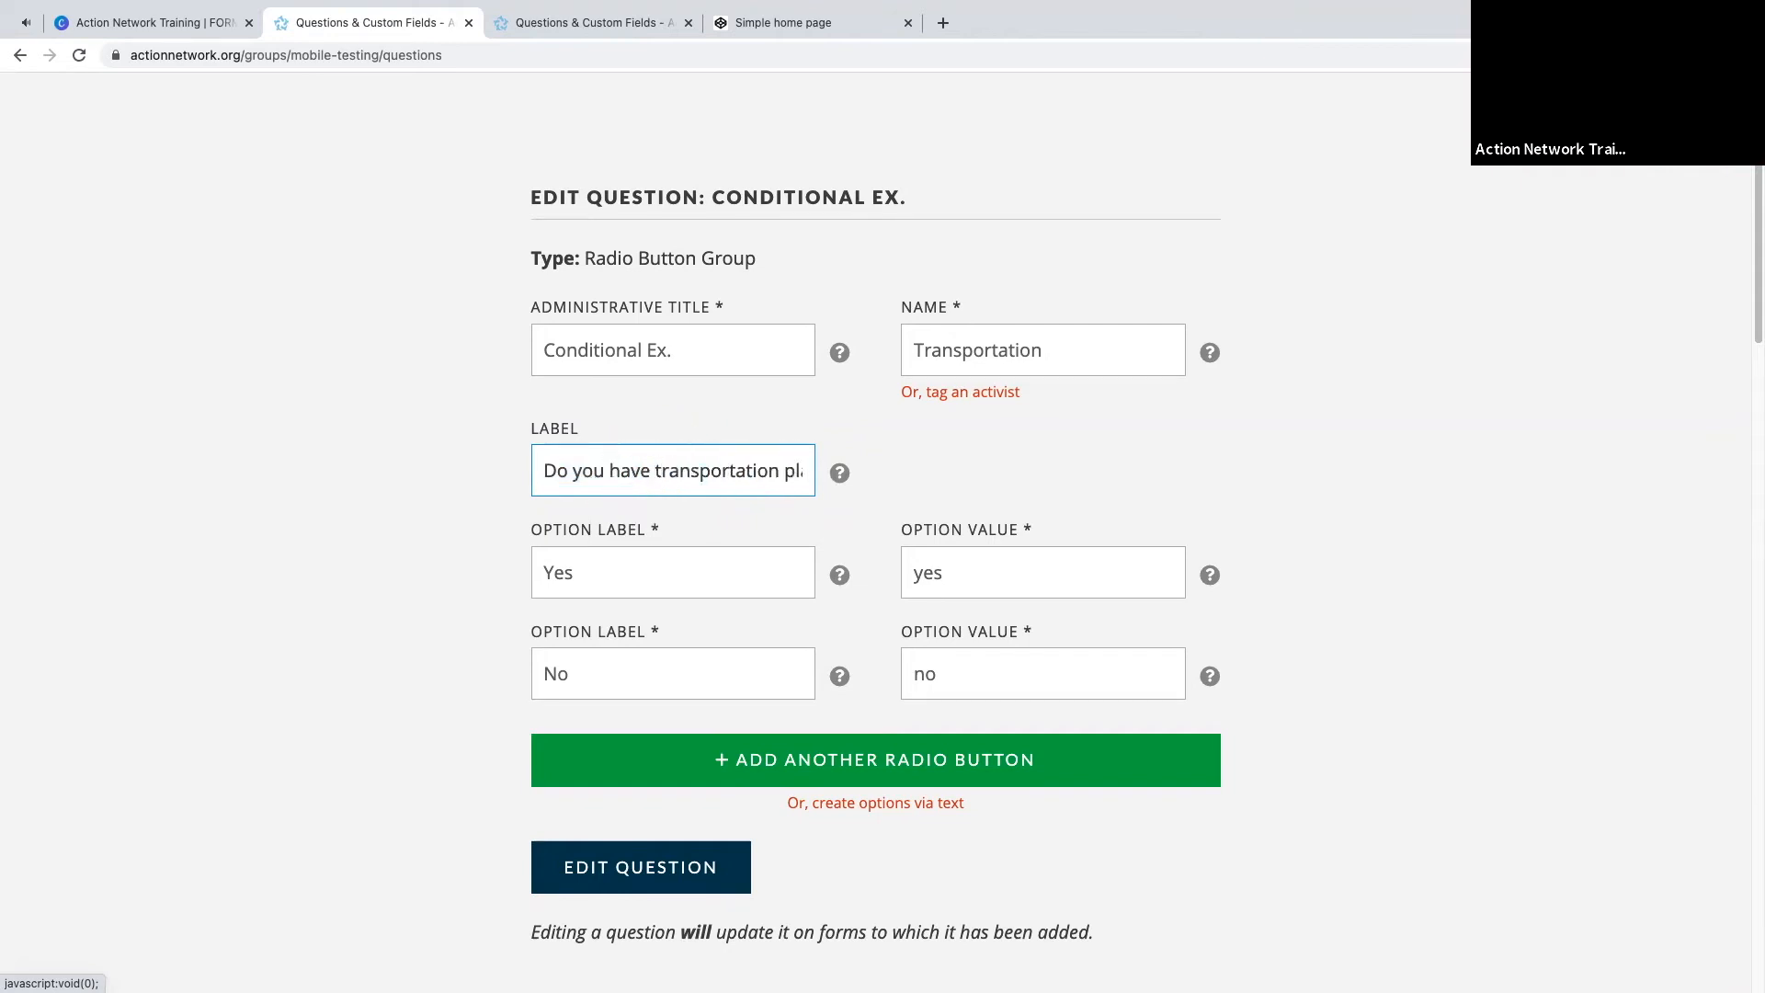
type("a")
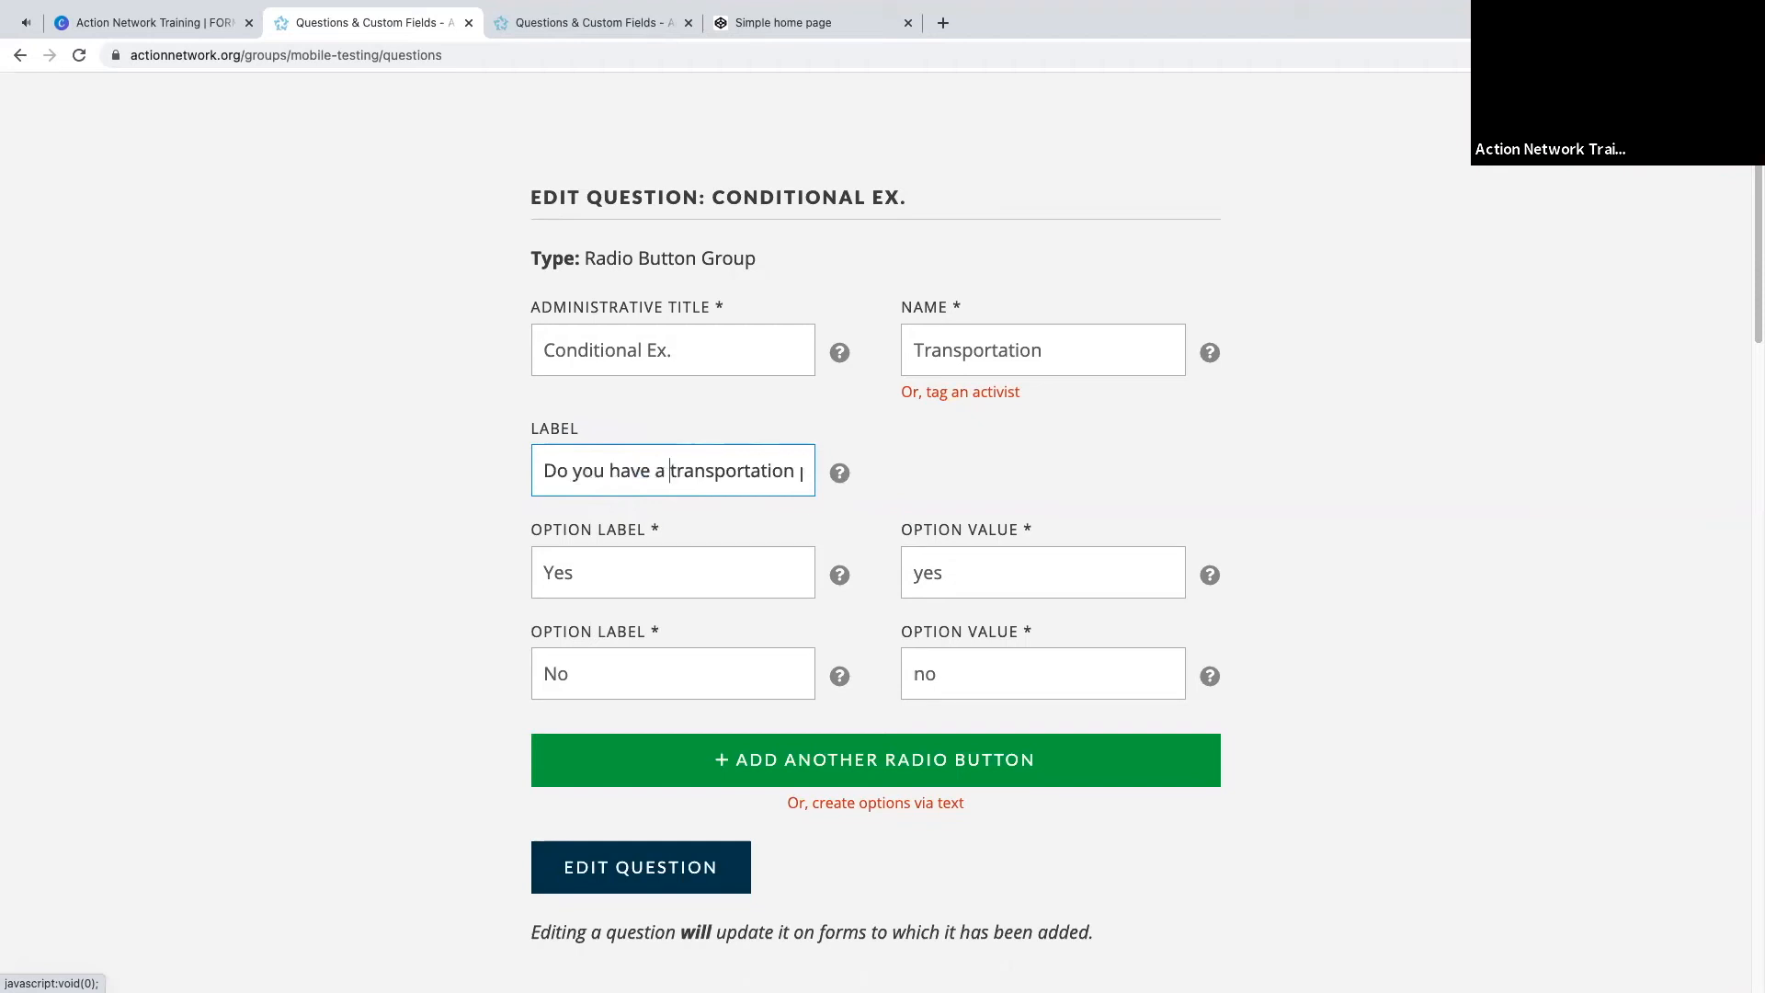
- Read the rest of the question's Label and the help notes for its Administrative Title and Name
left_click_drag(700, 474, 836, 480)
left_click(683, 482)
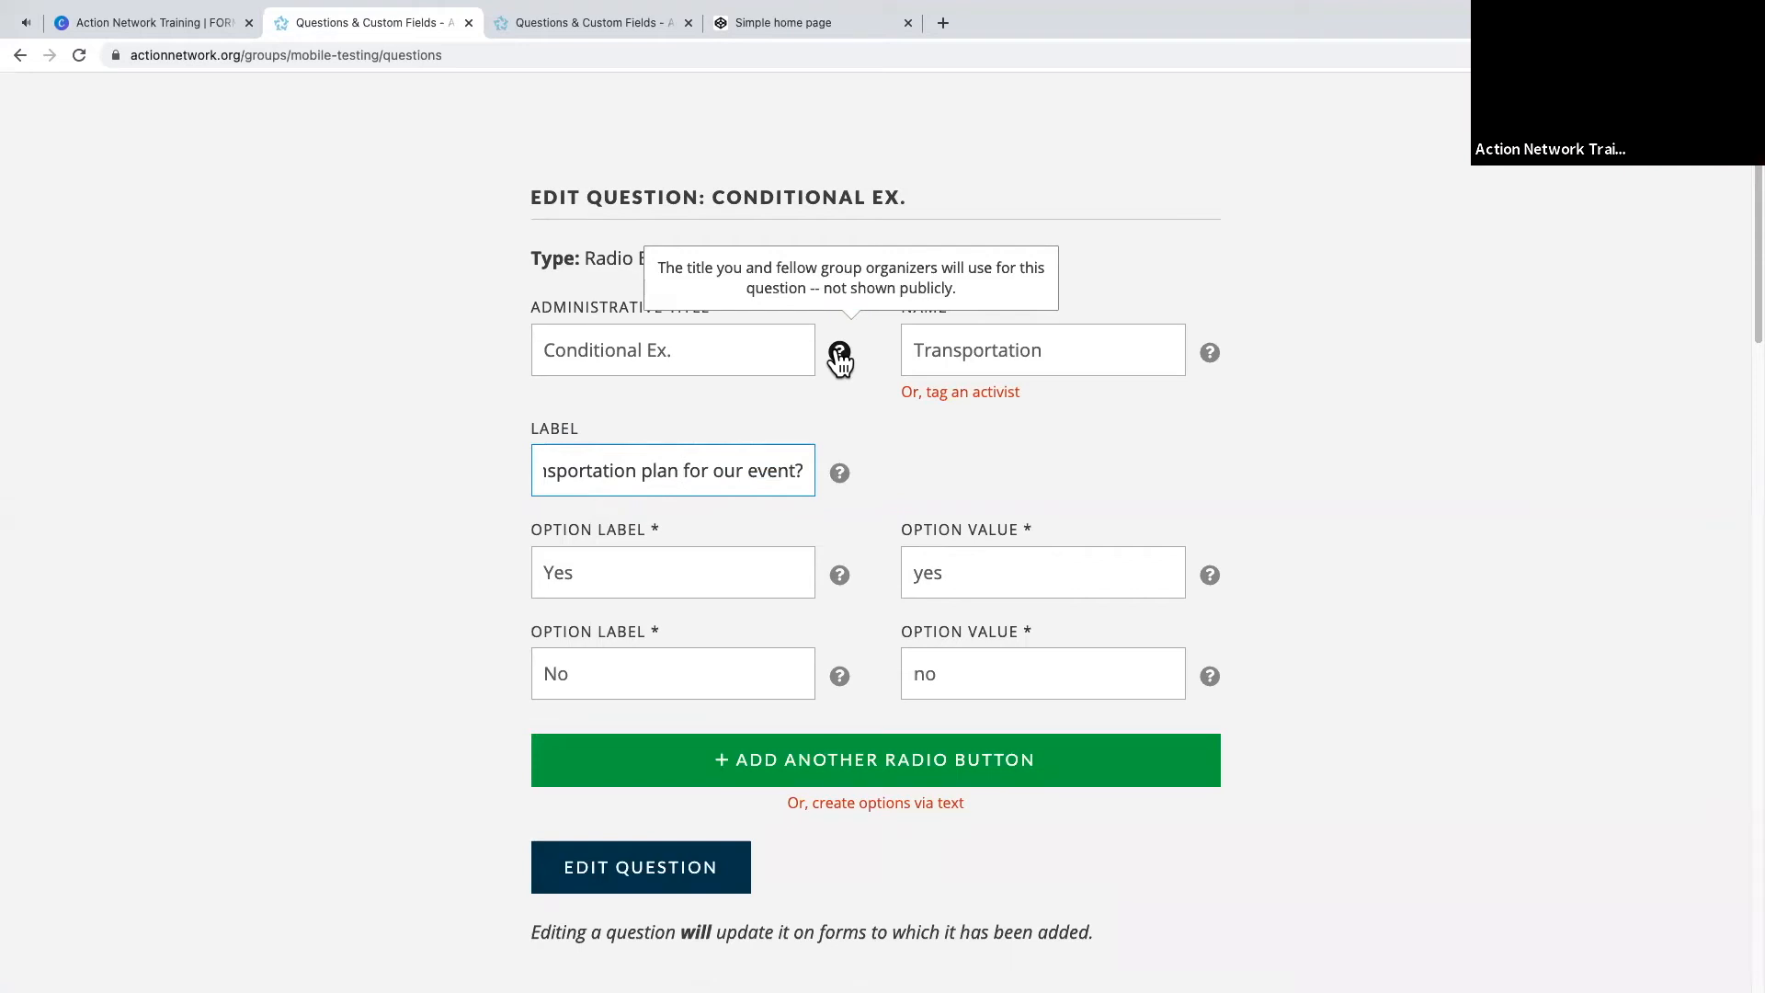
mouse_move(1210, 359)
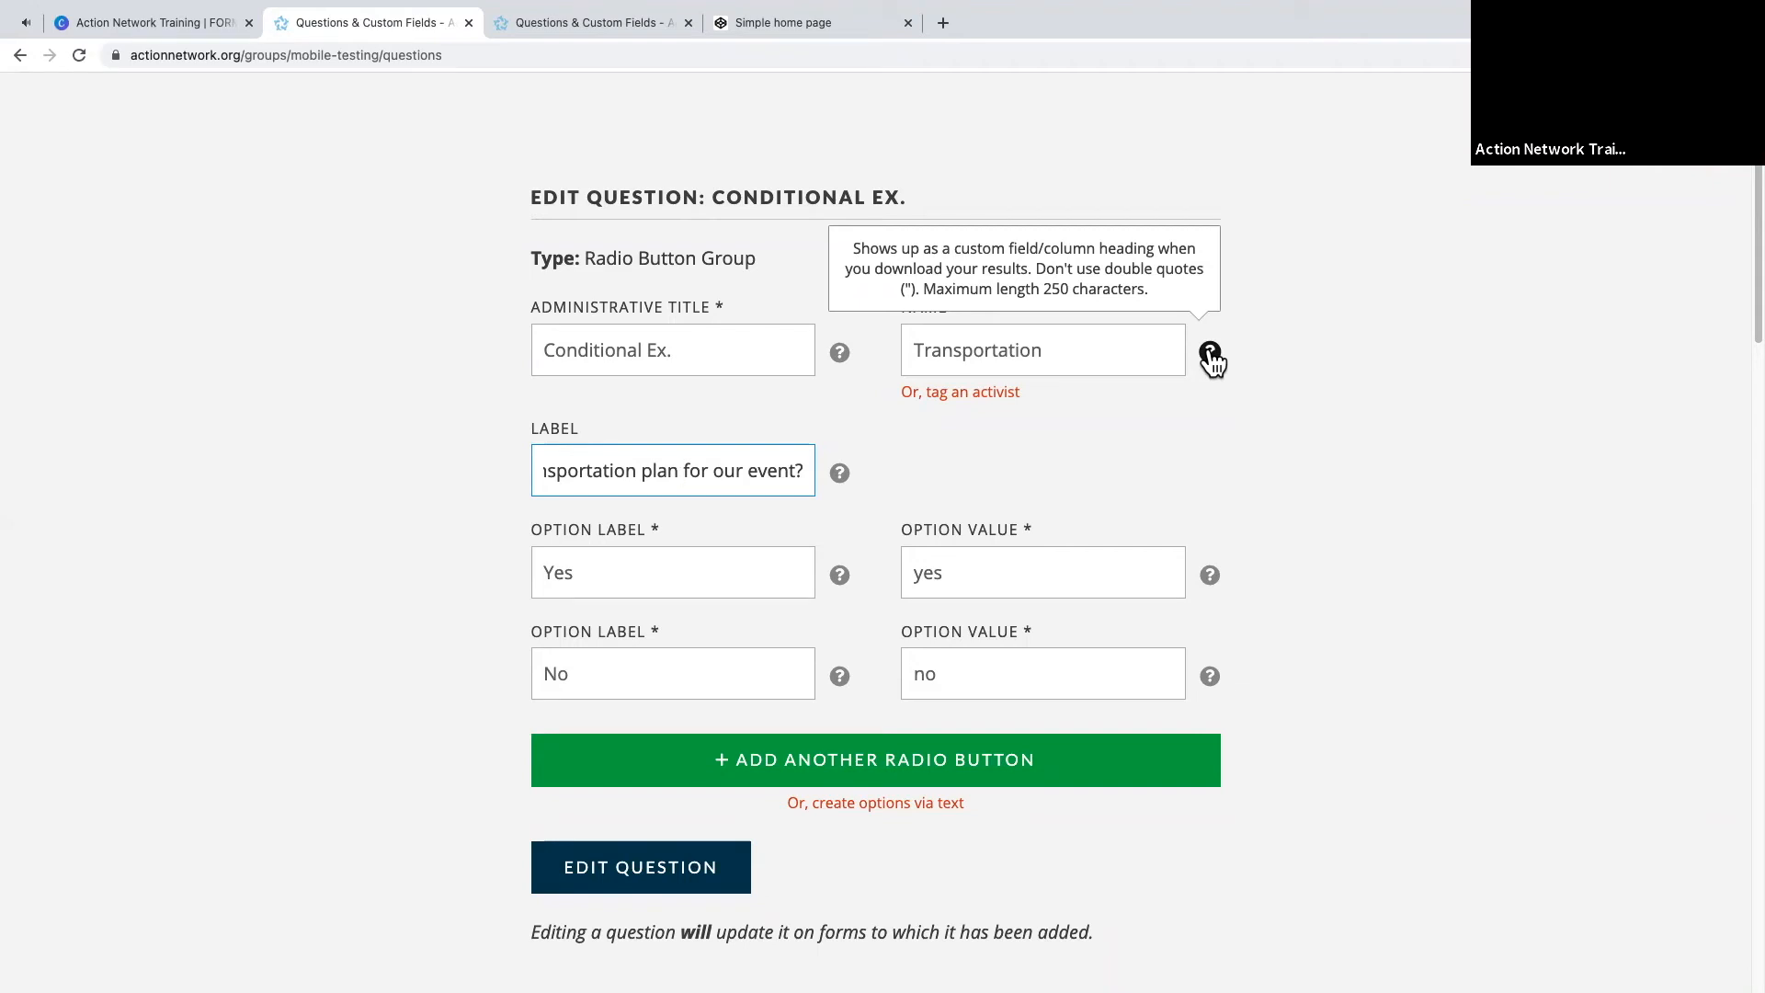
left_click(1209, 358)
left_click(1209, 356)
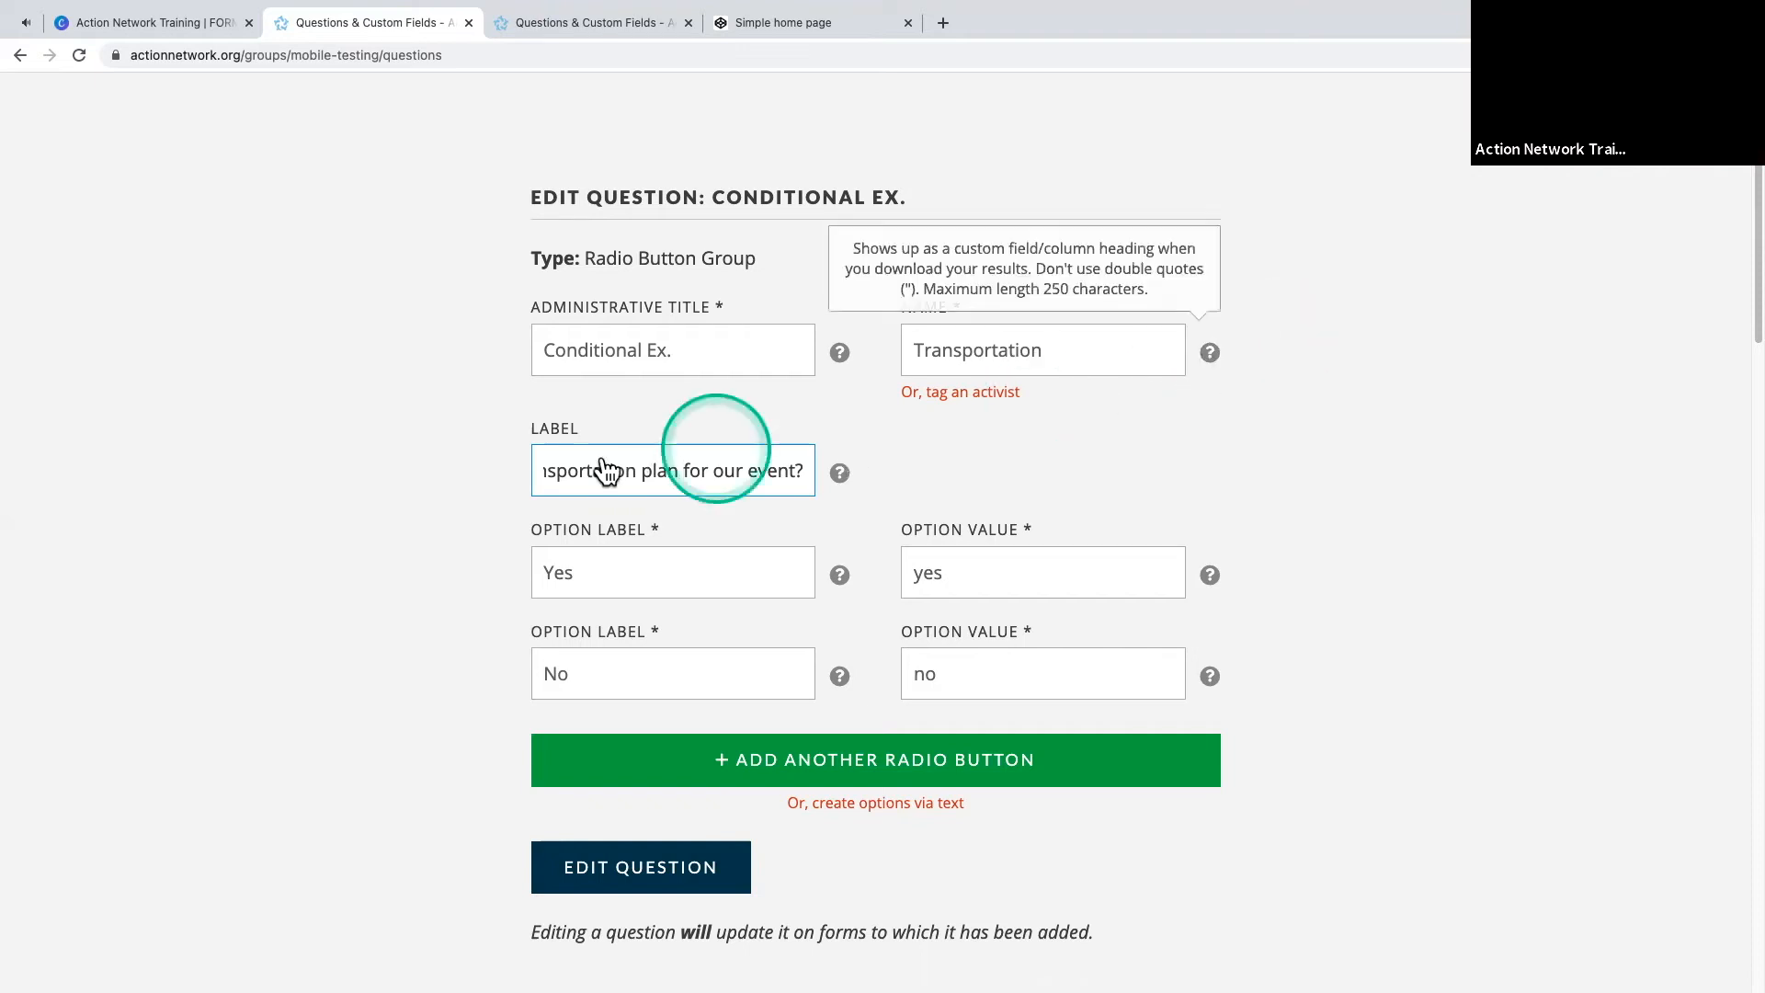
- Highlight the question's Label text from its end back to its start to review the full wording
left_click_drag(798, 473, 535, 481)
left_click(562, 473)
left_click(811, 495)
left_click(552, 478)
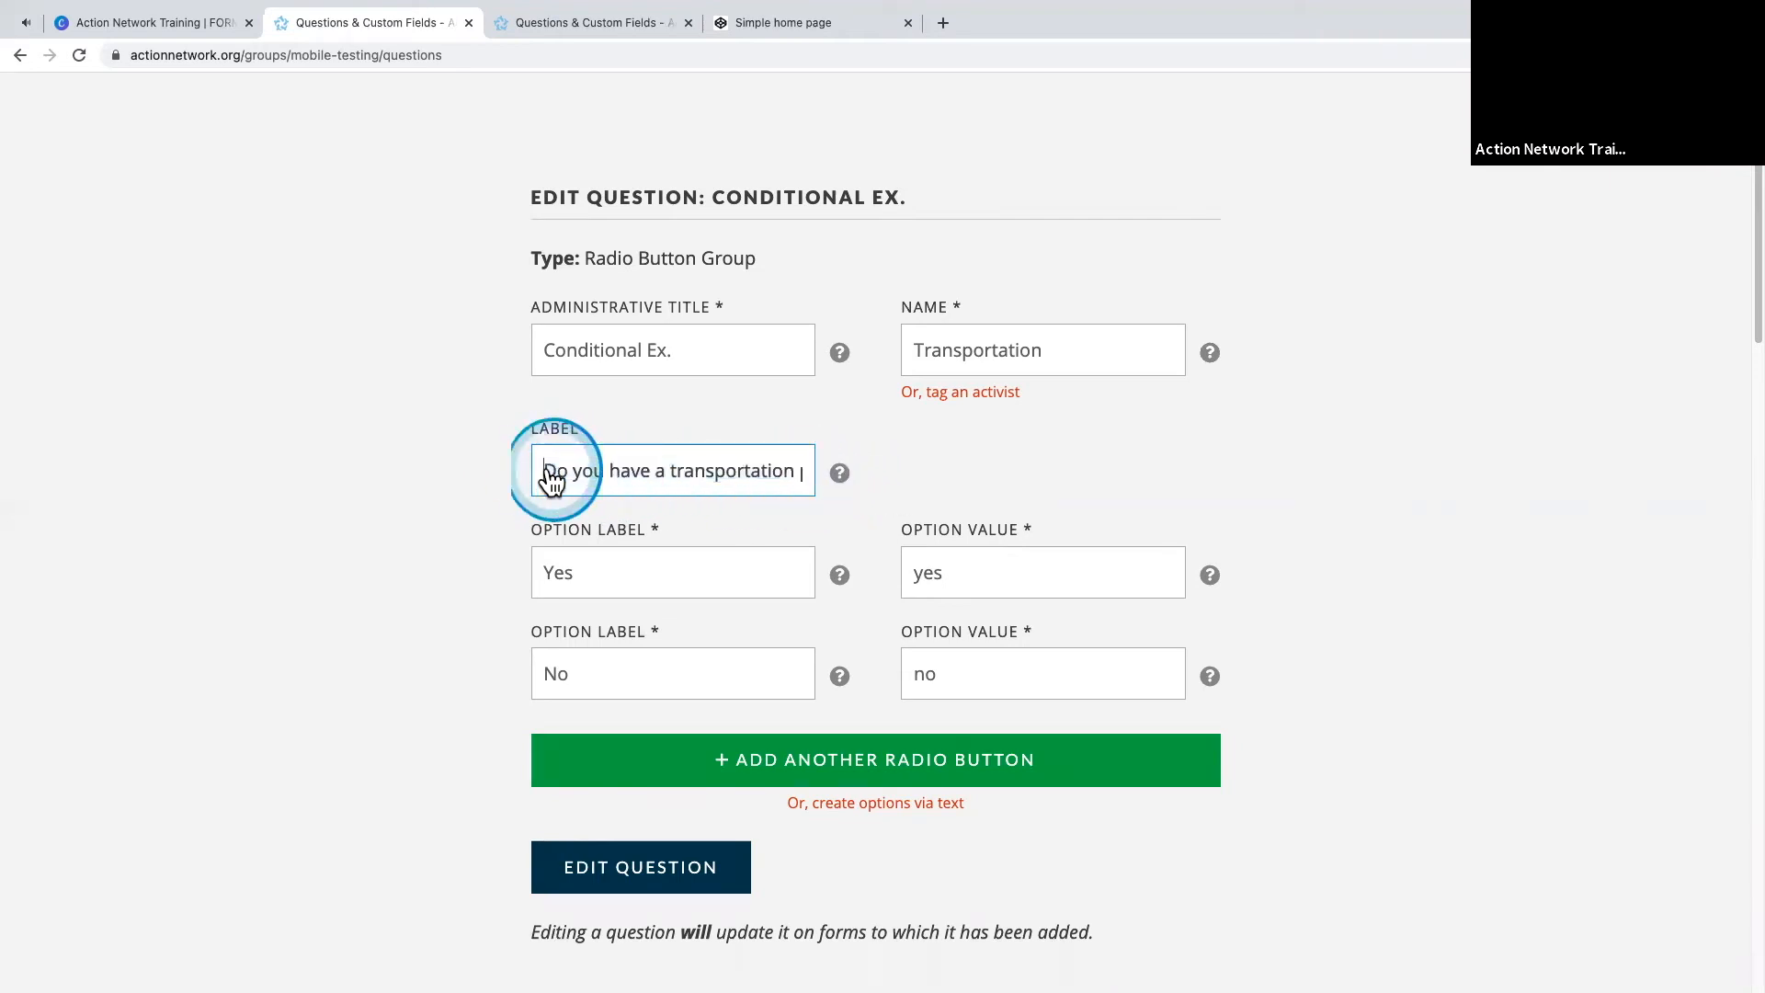
- Review the question's Yes and No option labels, highlighting each one in turn
scroll(699, 515, "down", 1)
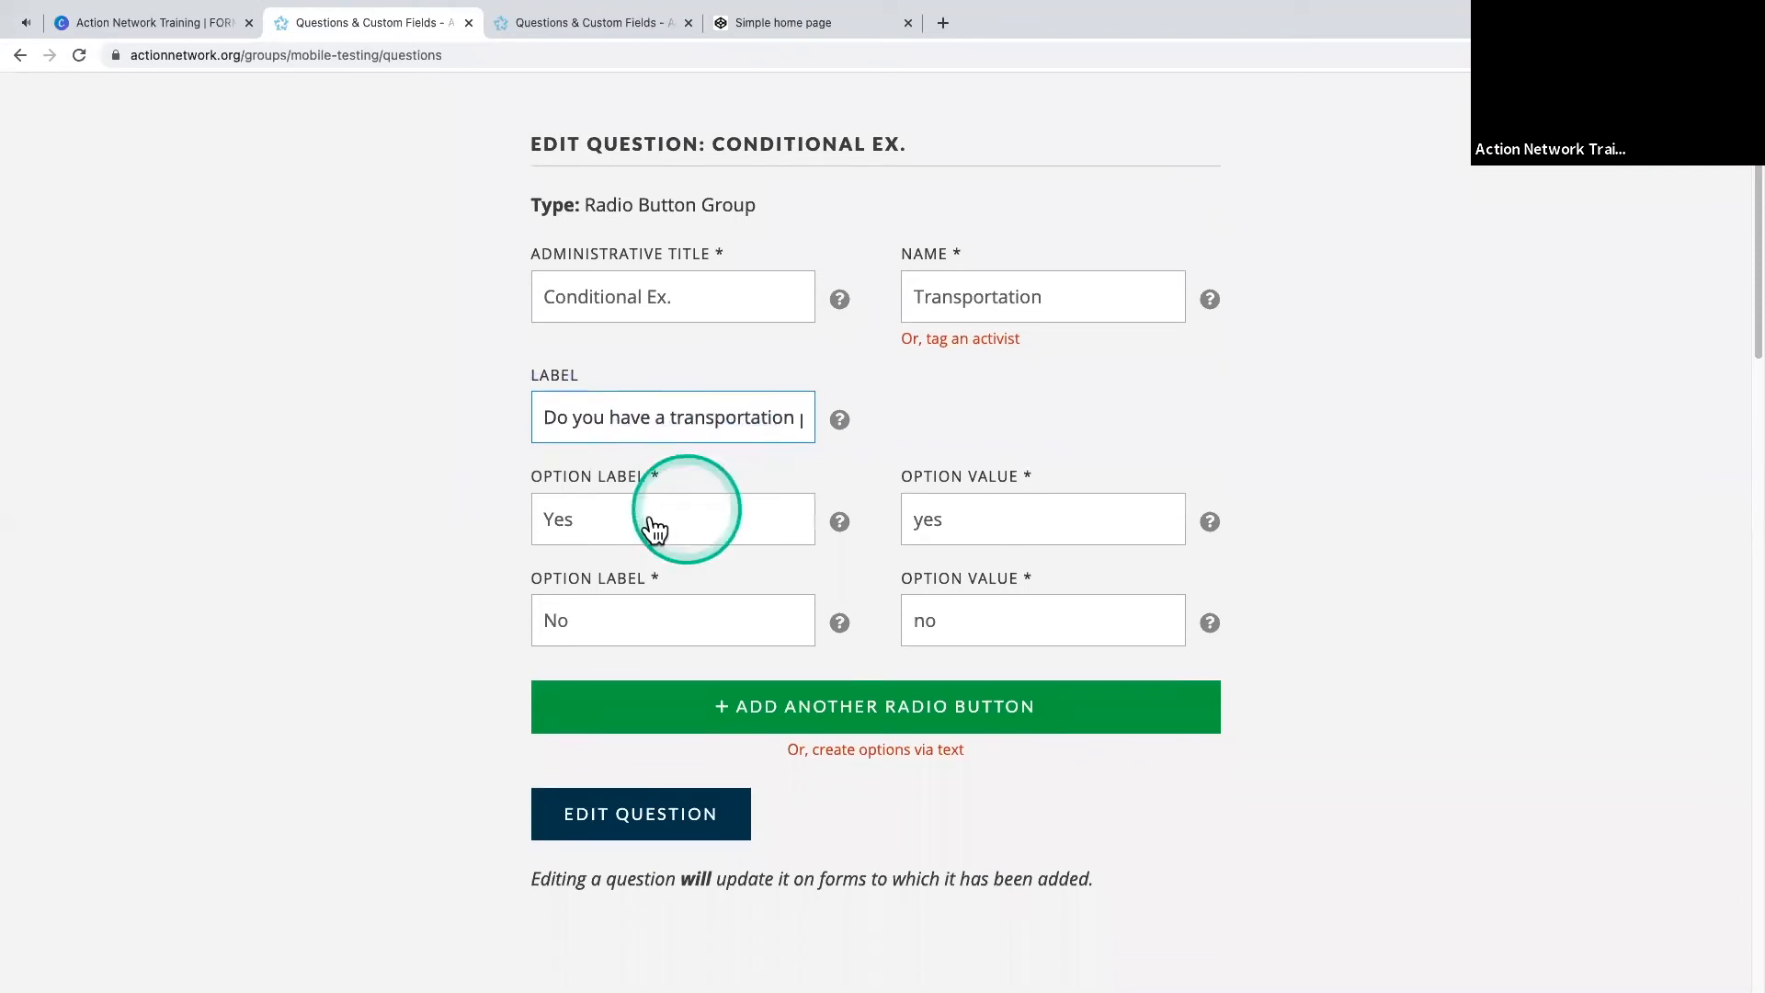
double_click(551, 522)
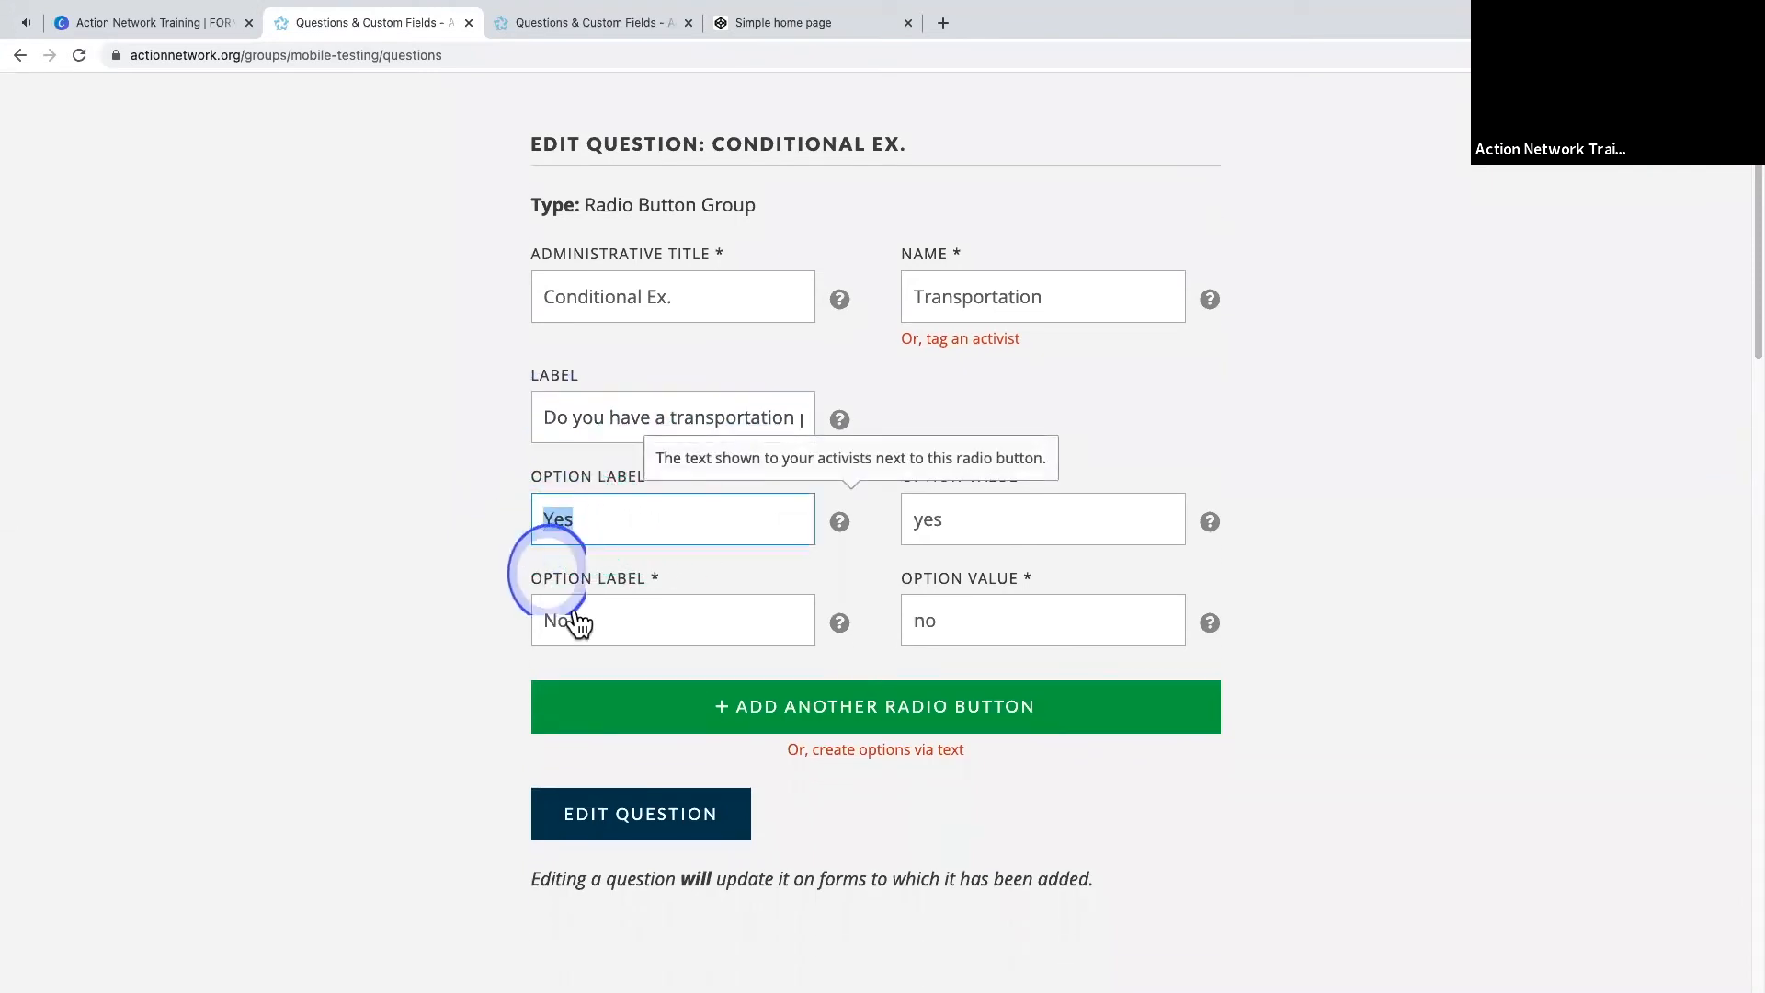
double_click(555, 618)
double_click(540, 521)
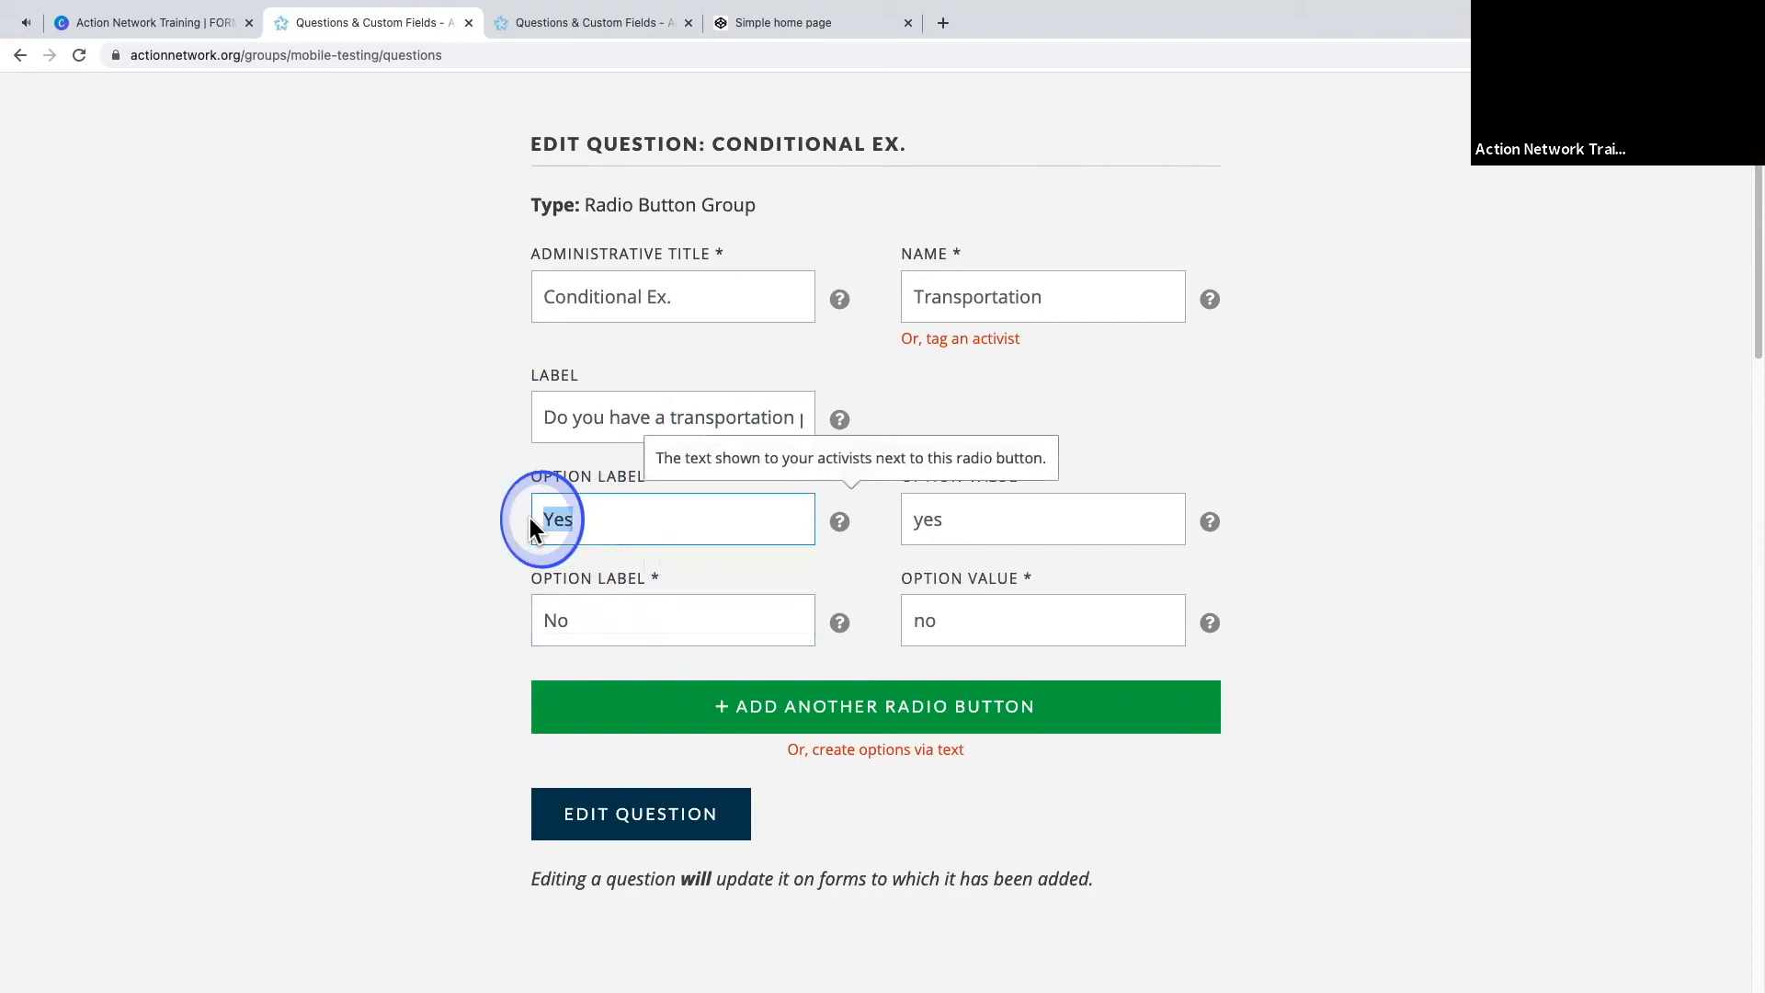
double_click(551, 621)
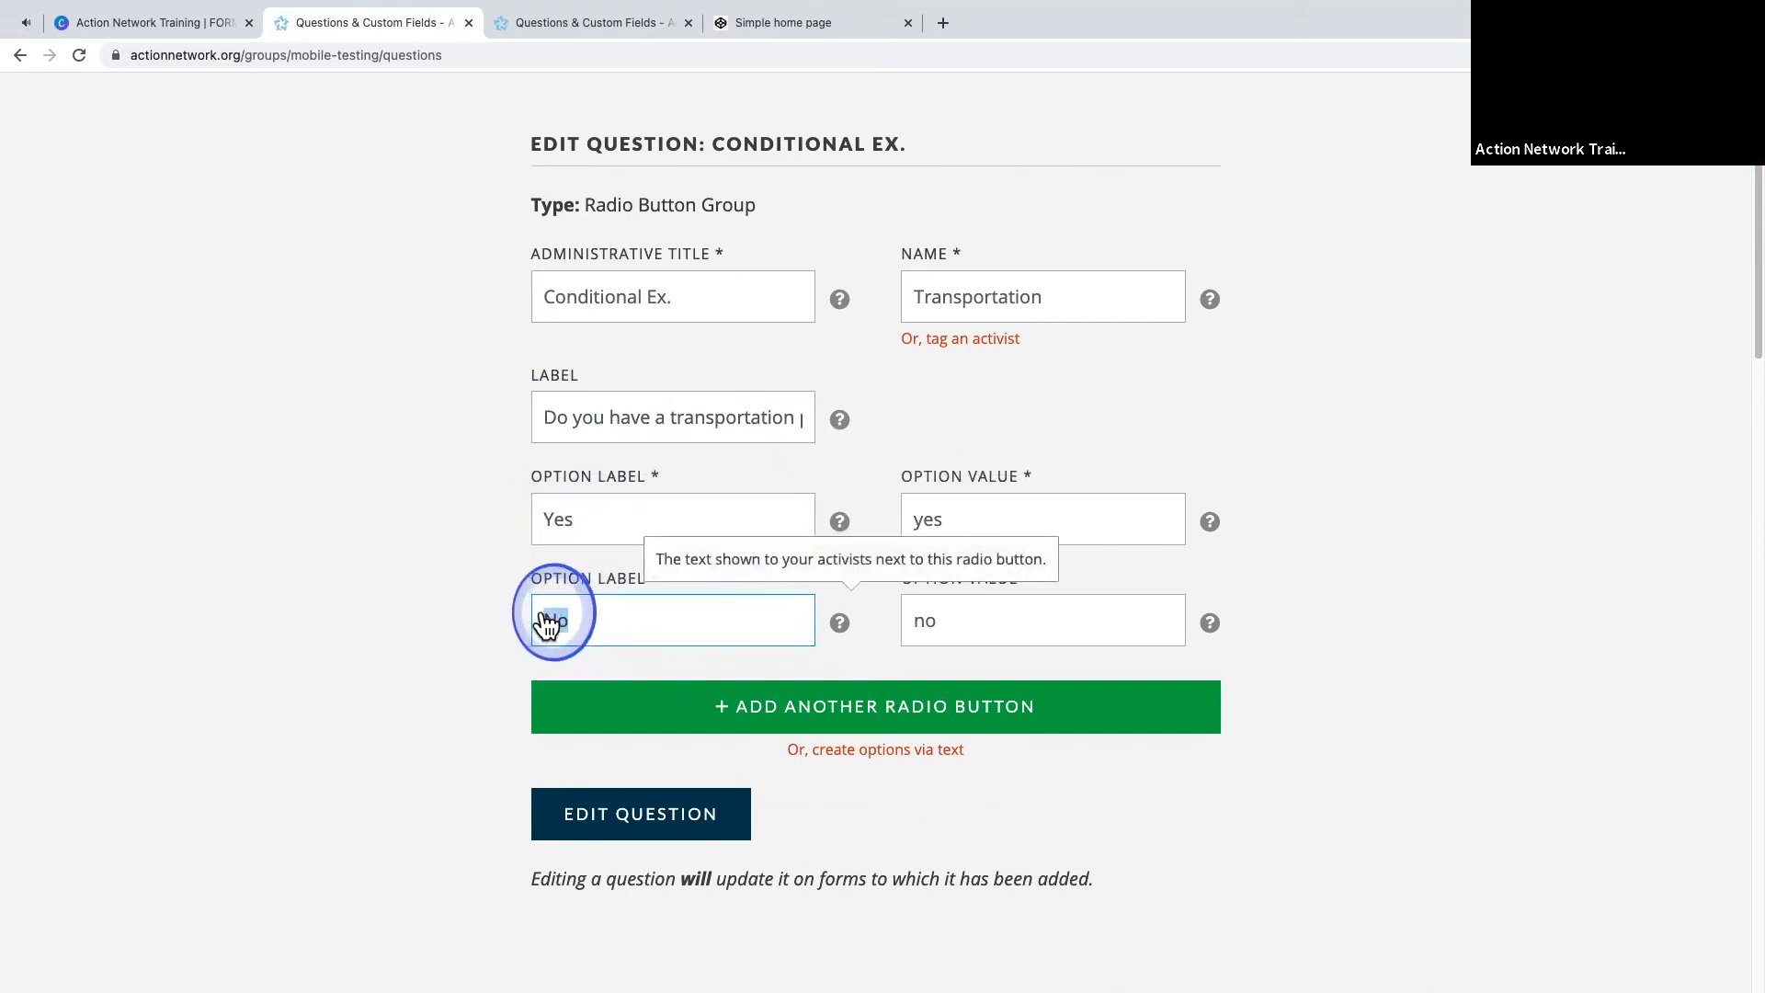
double_click(550, 525)
left_click_drag(549, 521, 538, 522)
left_click(578, 525)
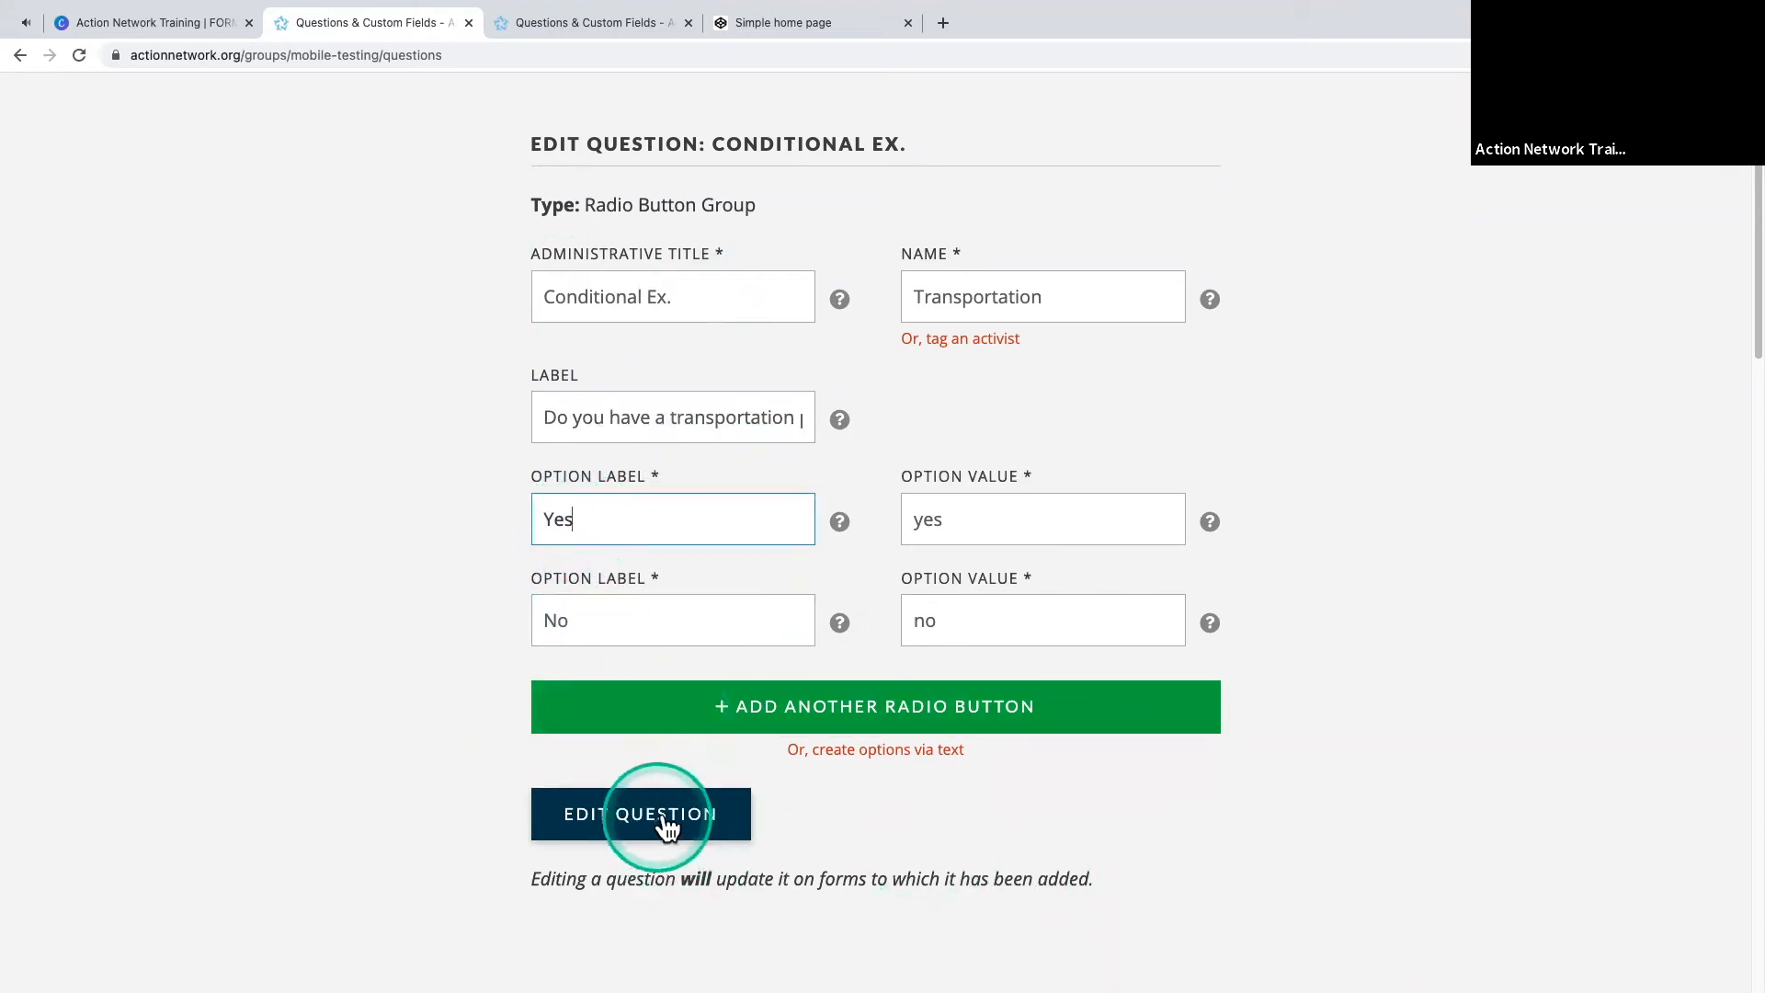
- Save the Conditional Ex. question and return to the Questions & Custom Fields list
scroll(571, 887, "down", 1)
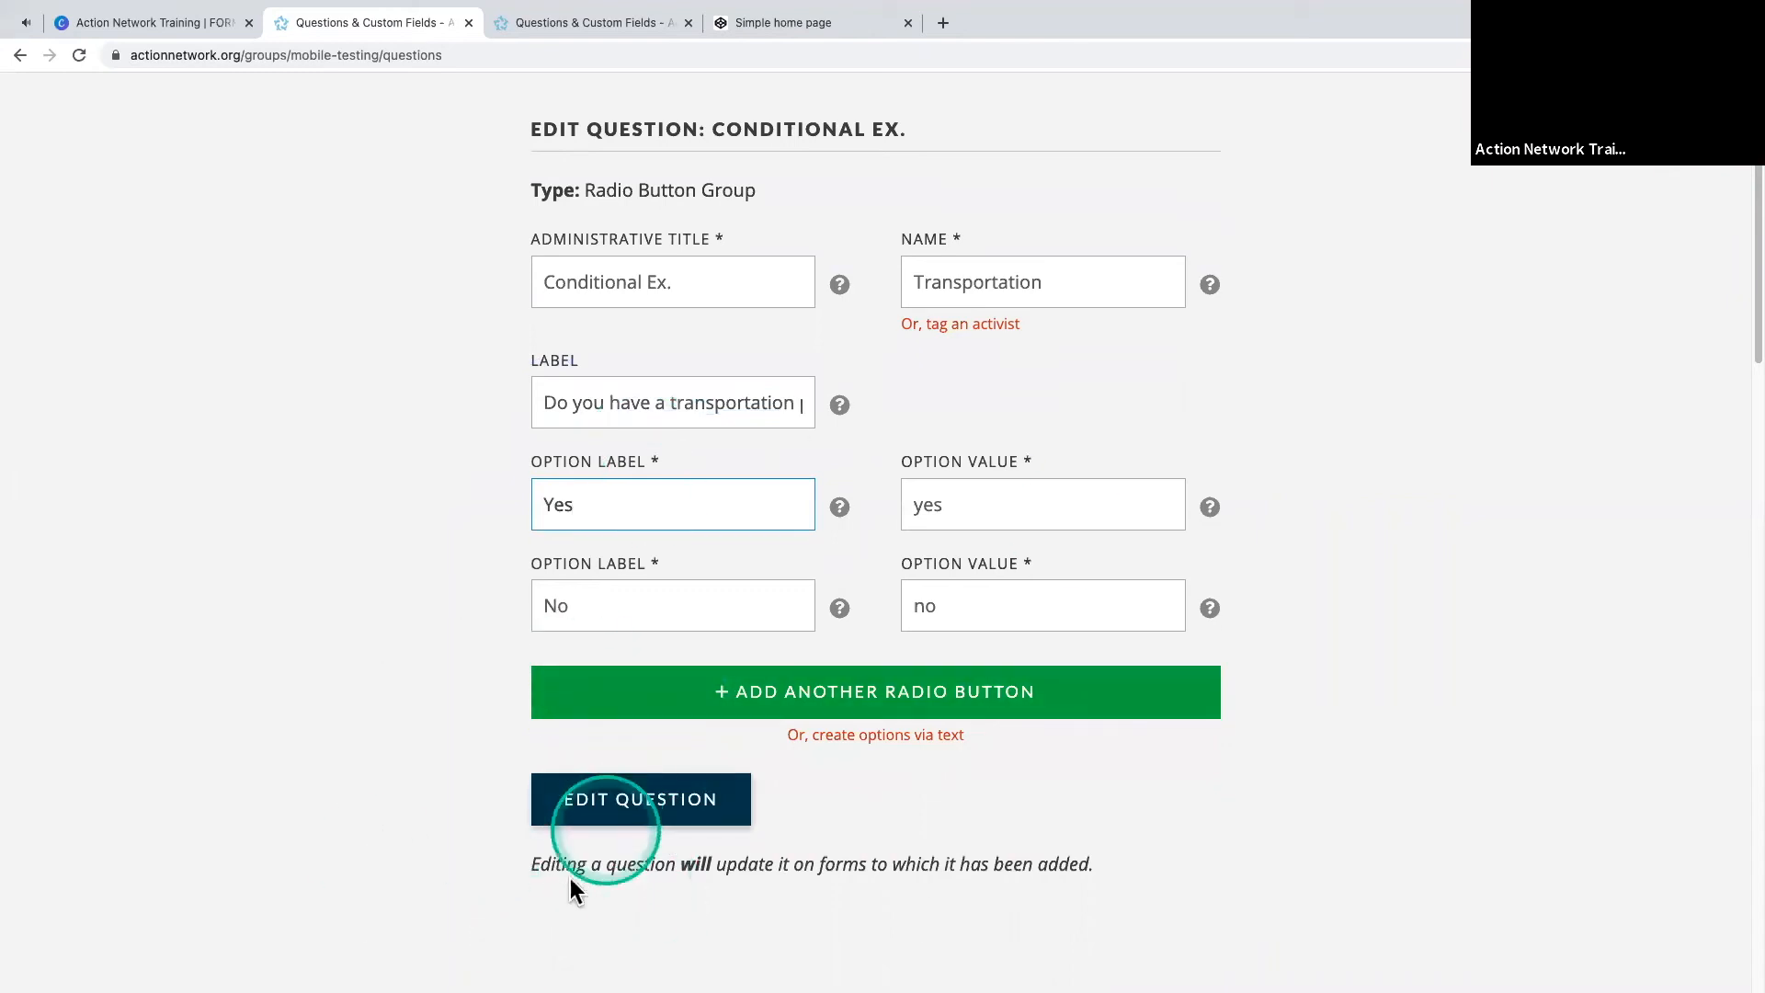
scroll(571, 881, "down", 1)
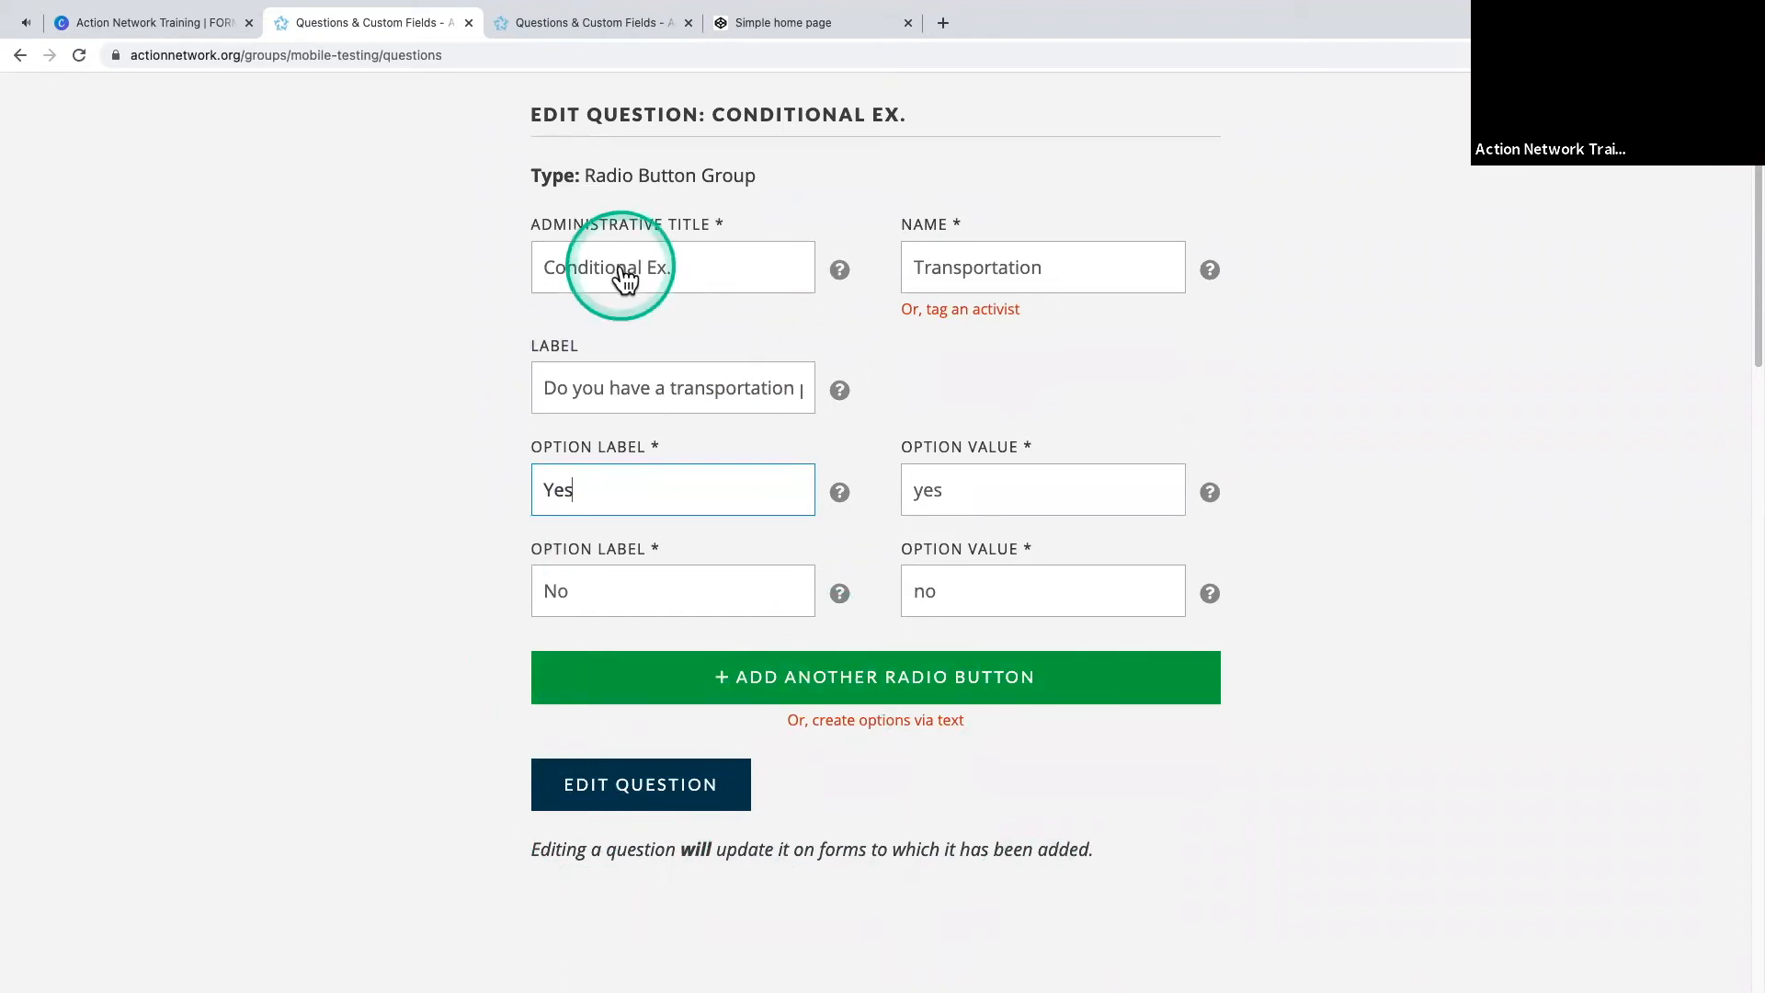
left_click(587, 796)
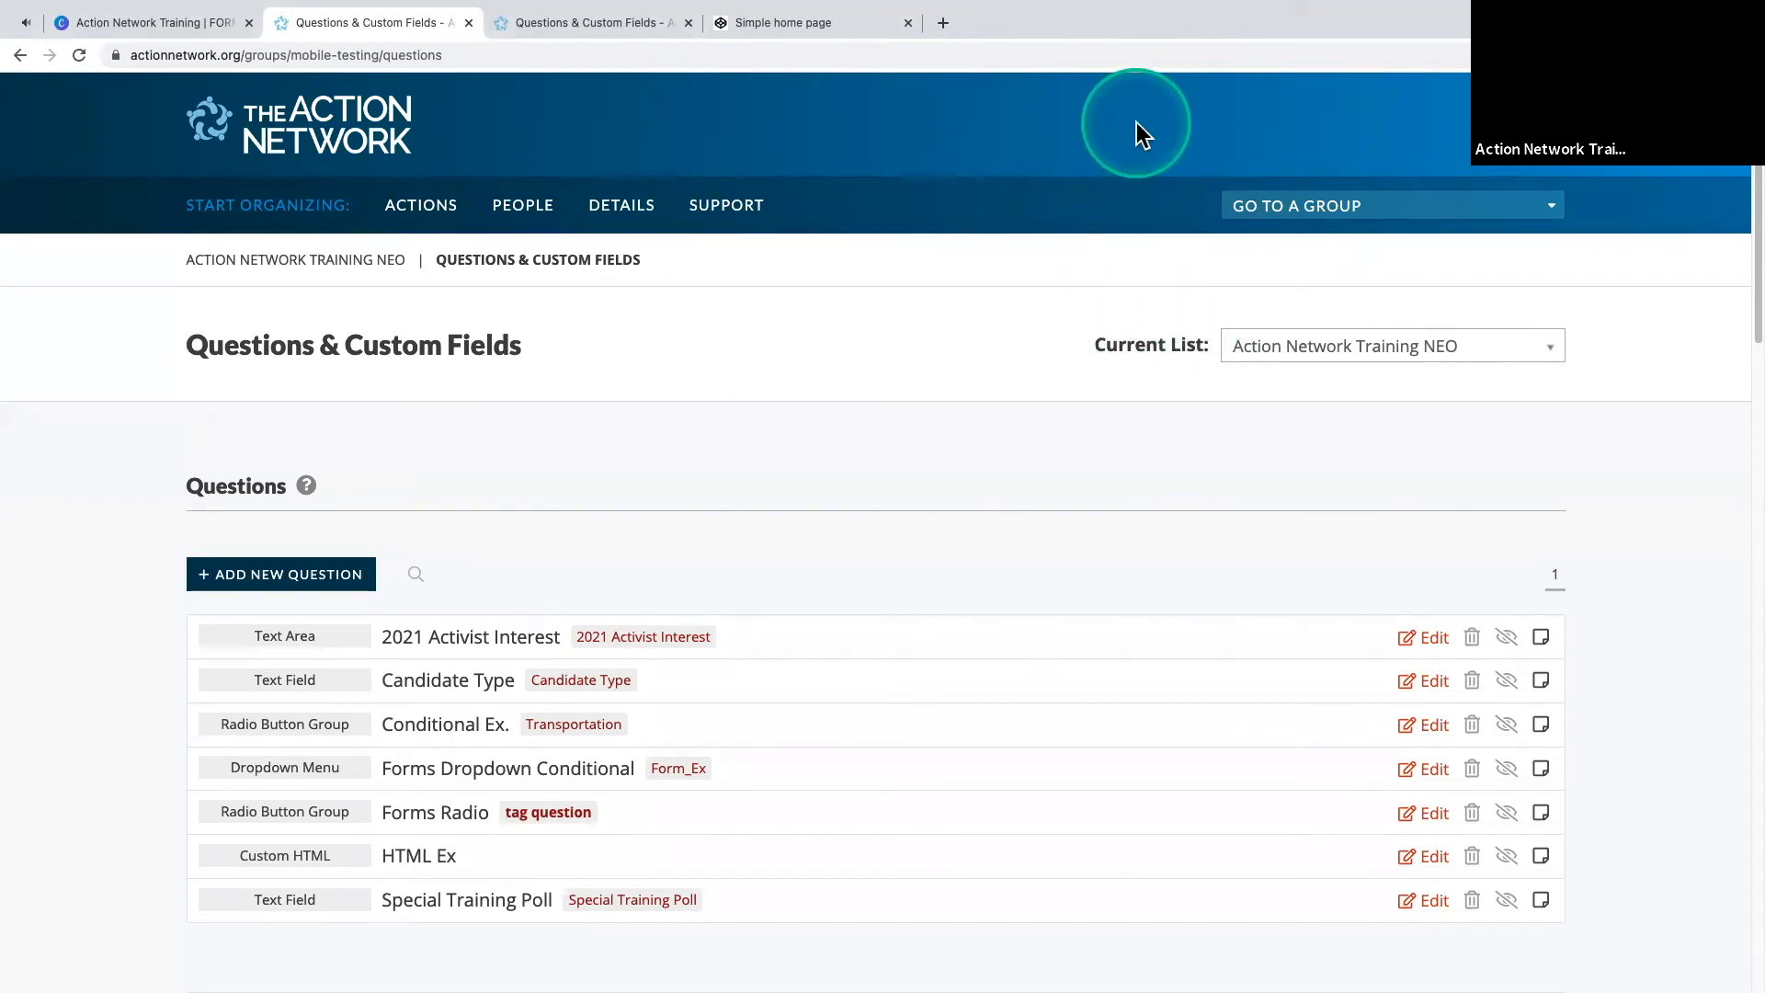
- View the support Knowledge Base home page, then return to the Questions & Custom Fields page and dismiss the open support options
left_click(728, 205)
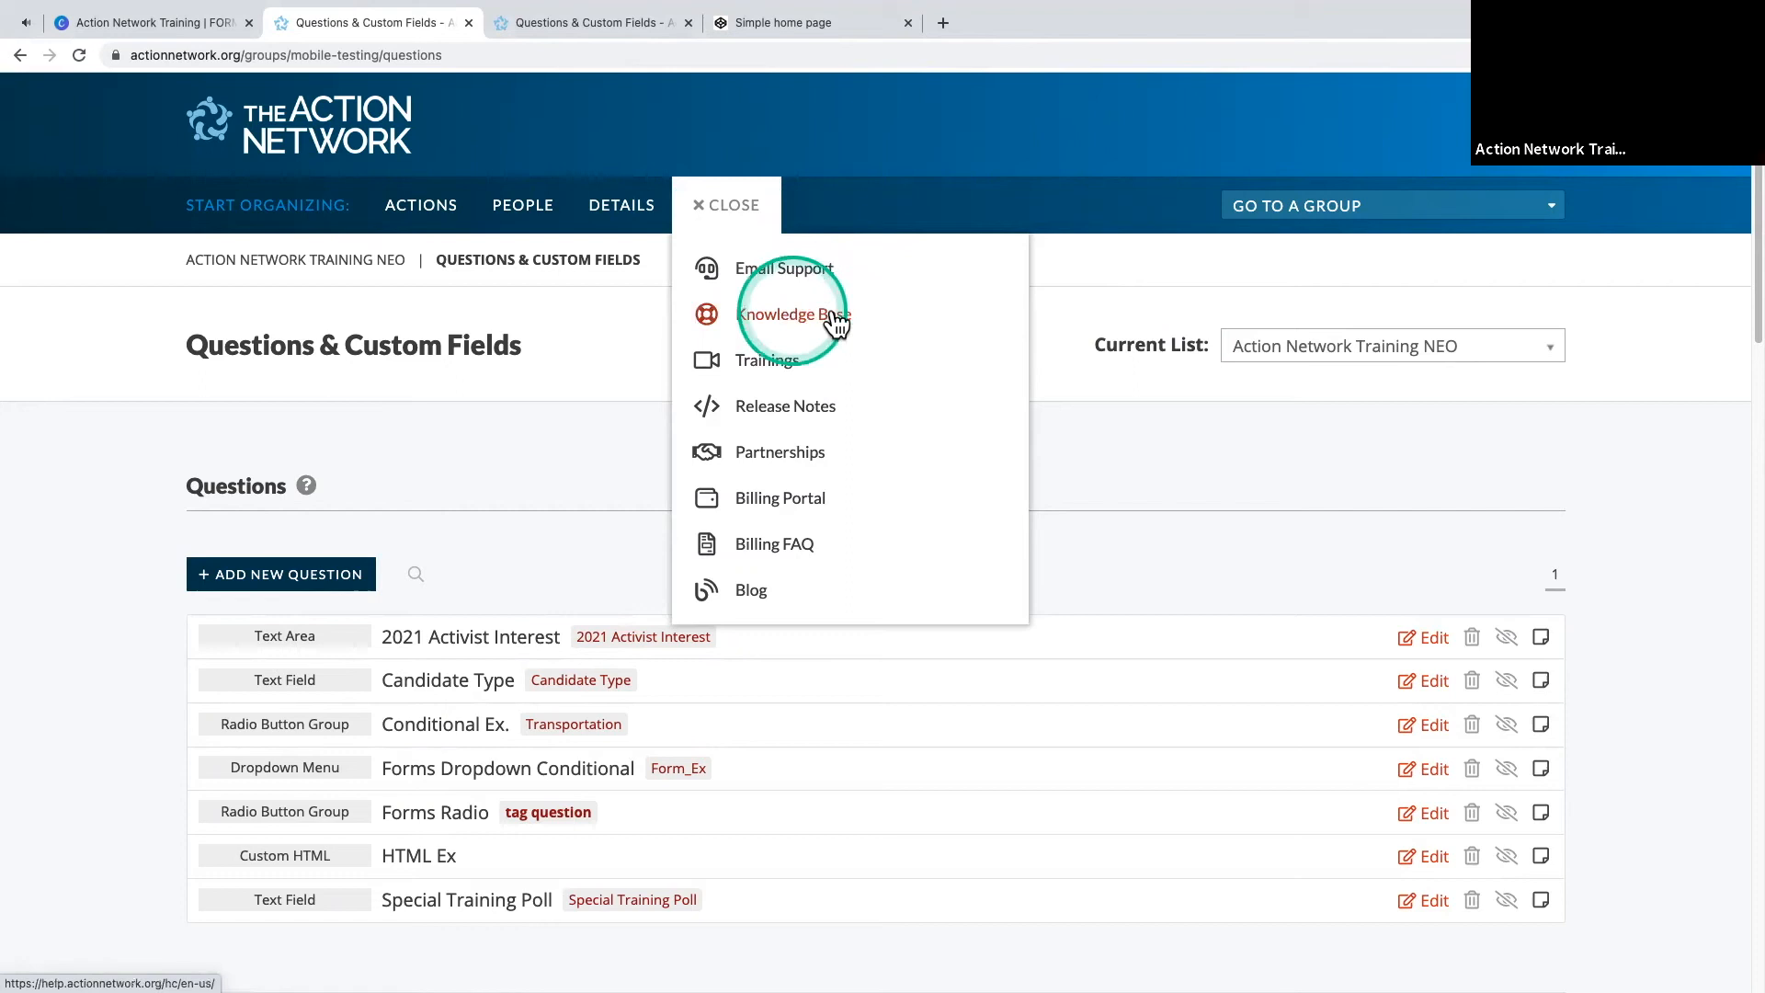
left_click(785, 322)
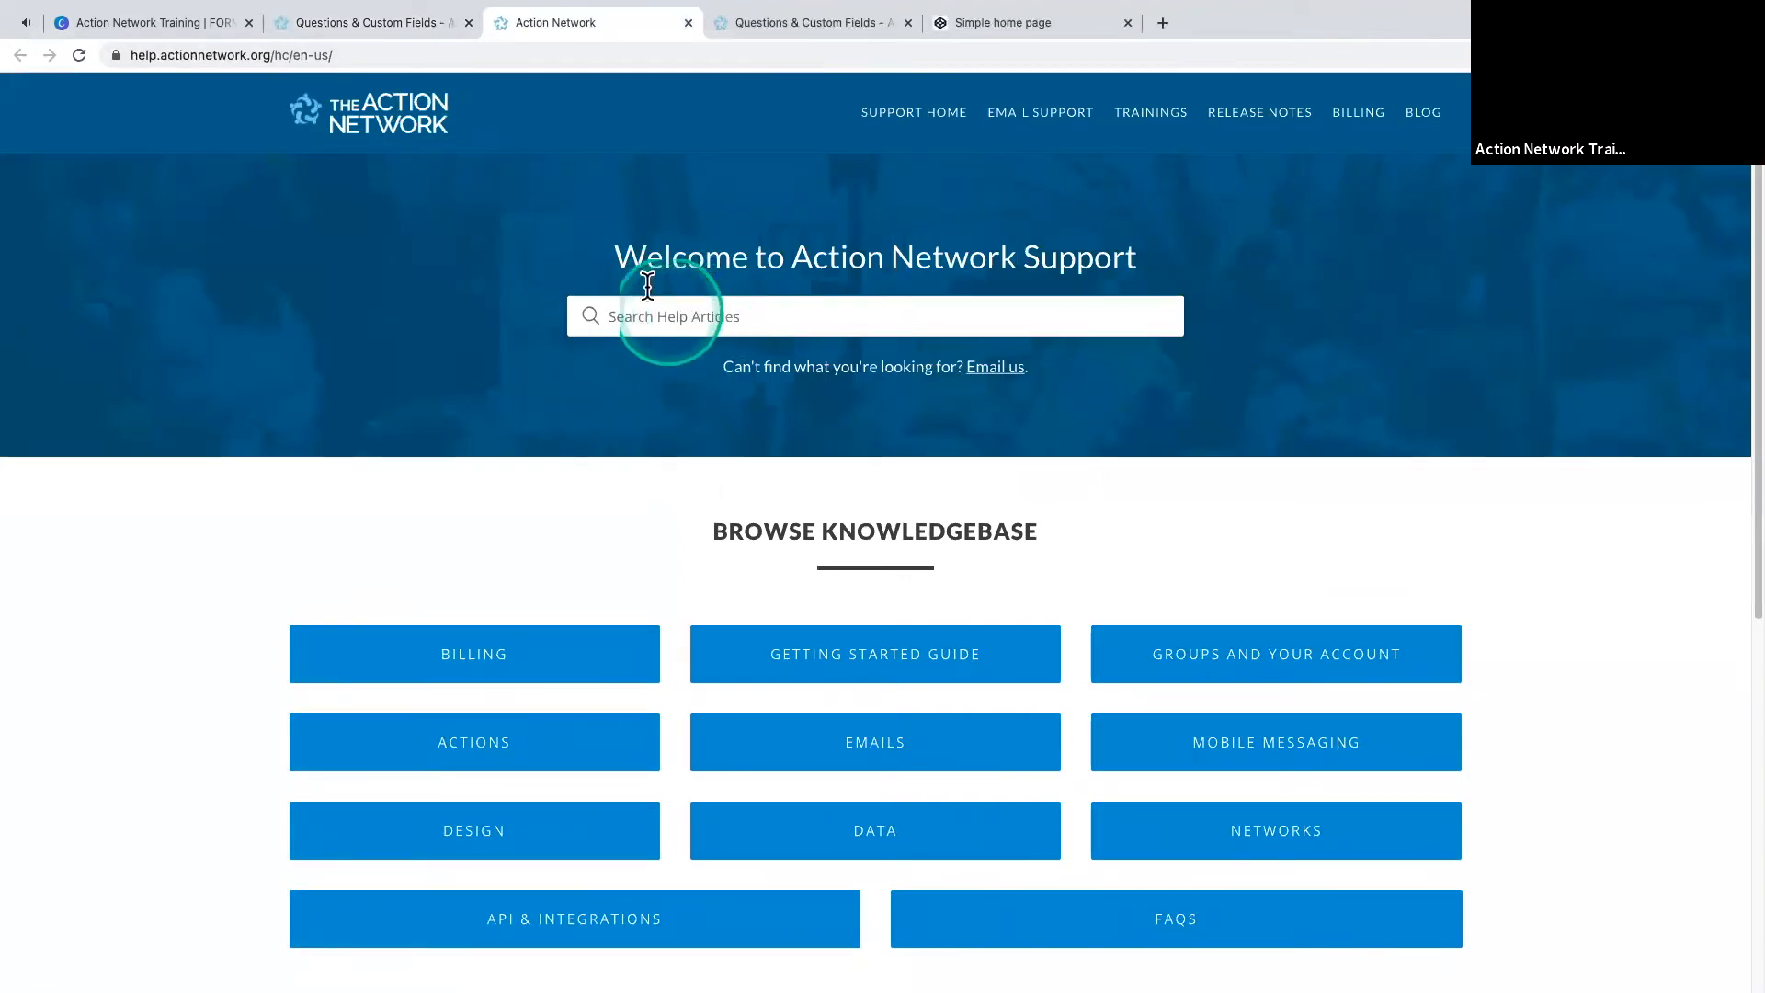
left_click(344, 24)
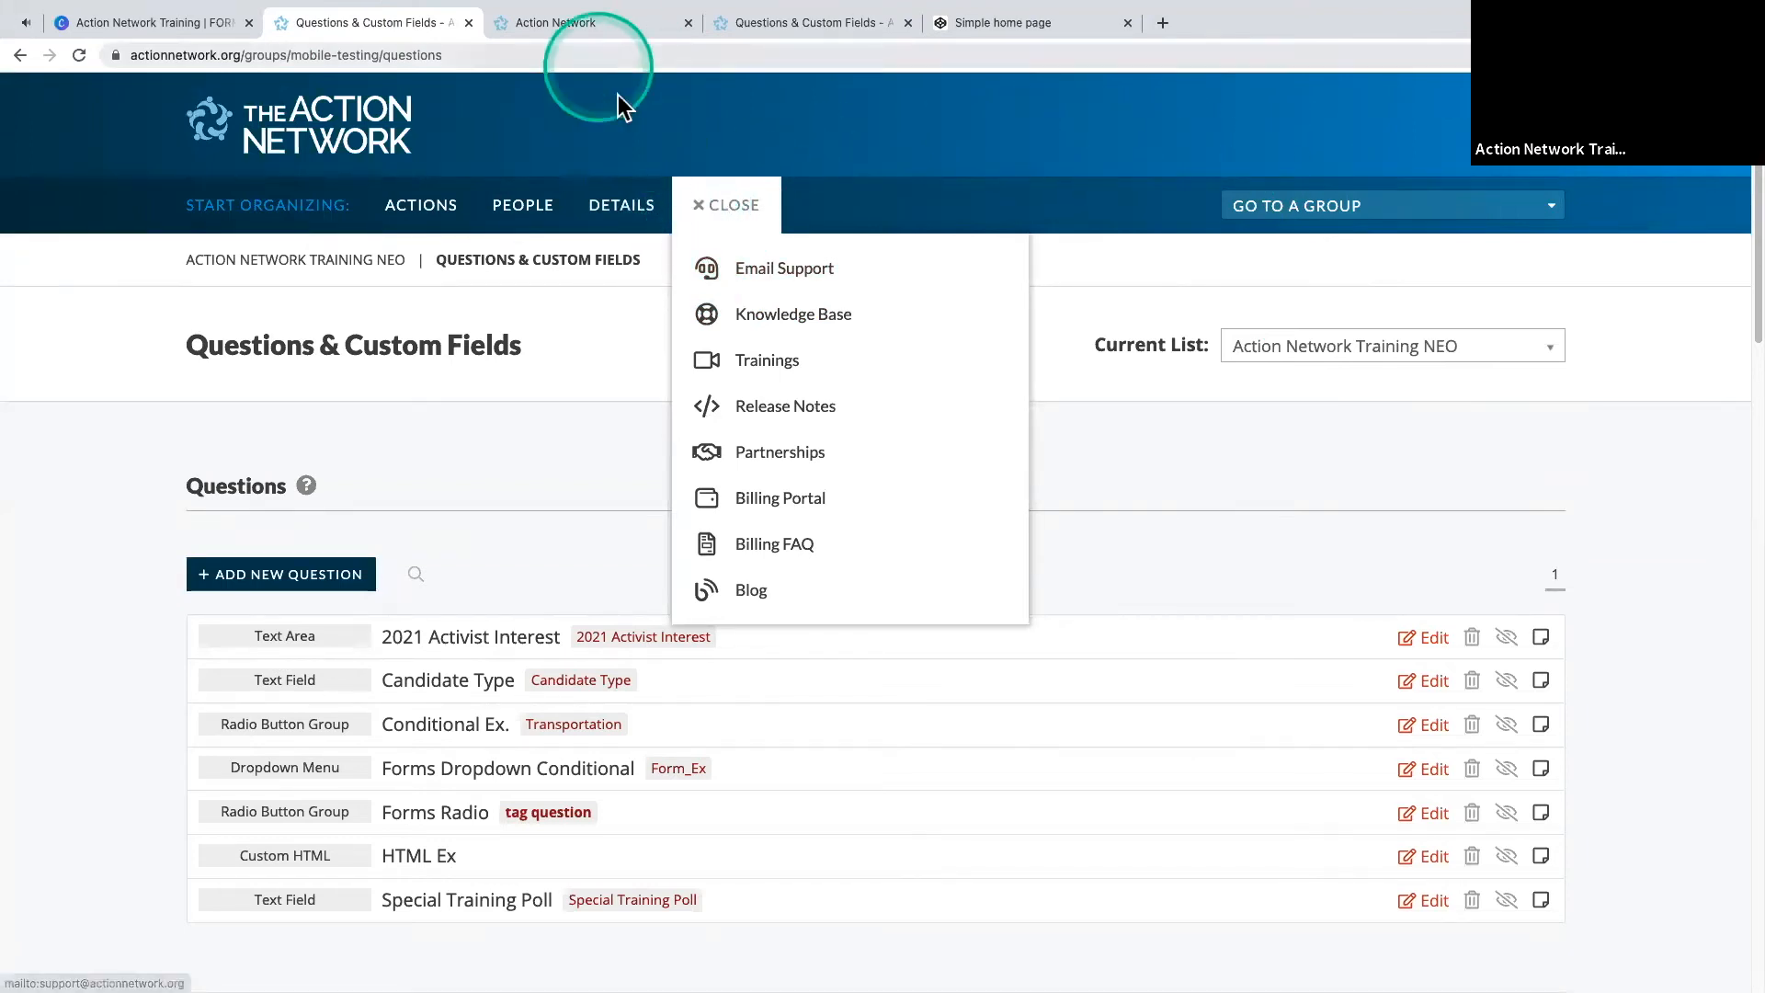
mouse_move(1257, 19)
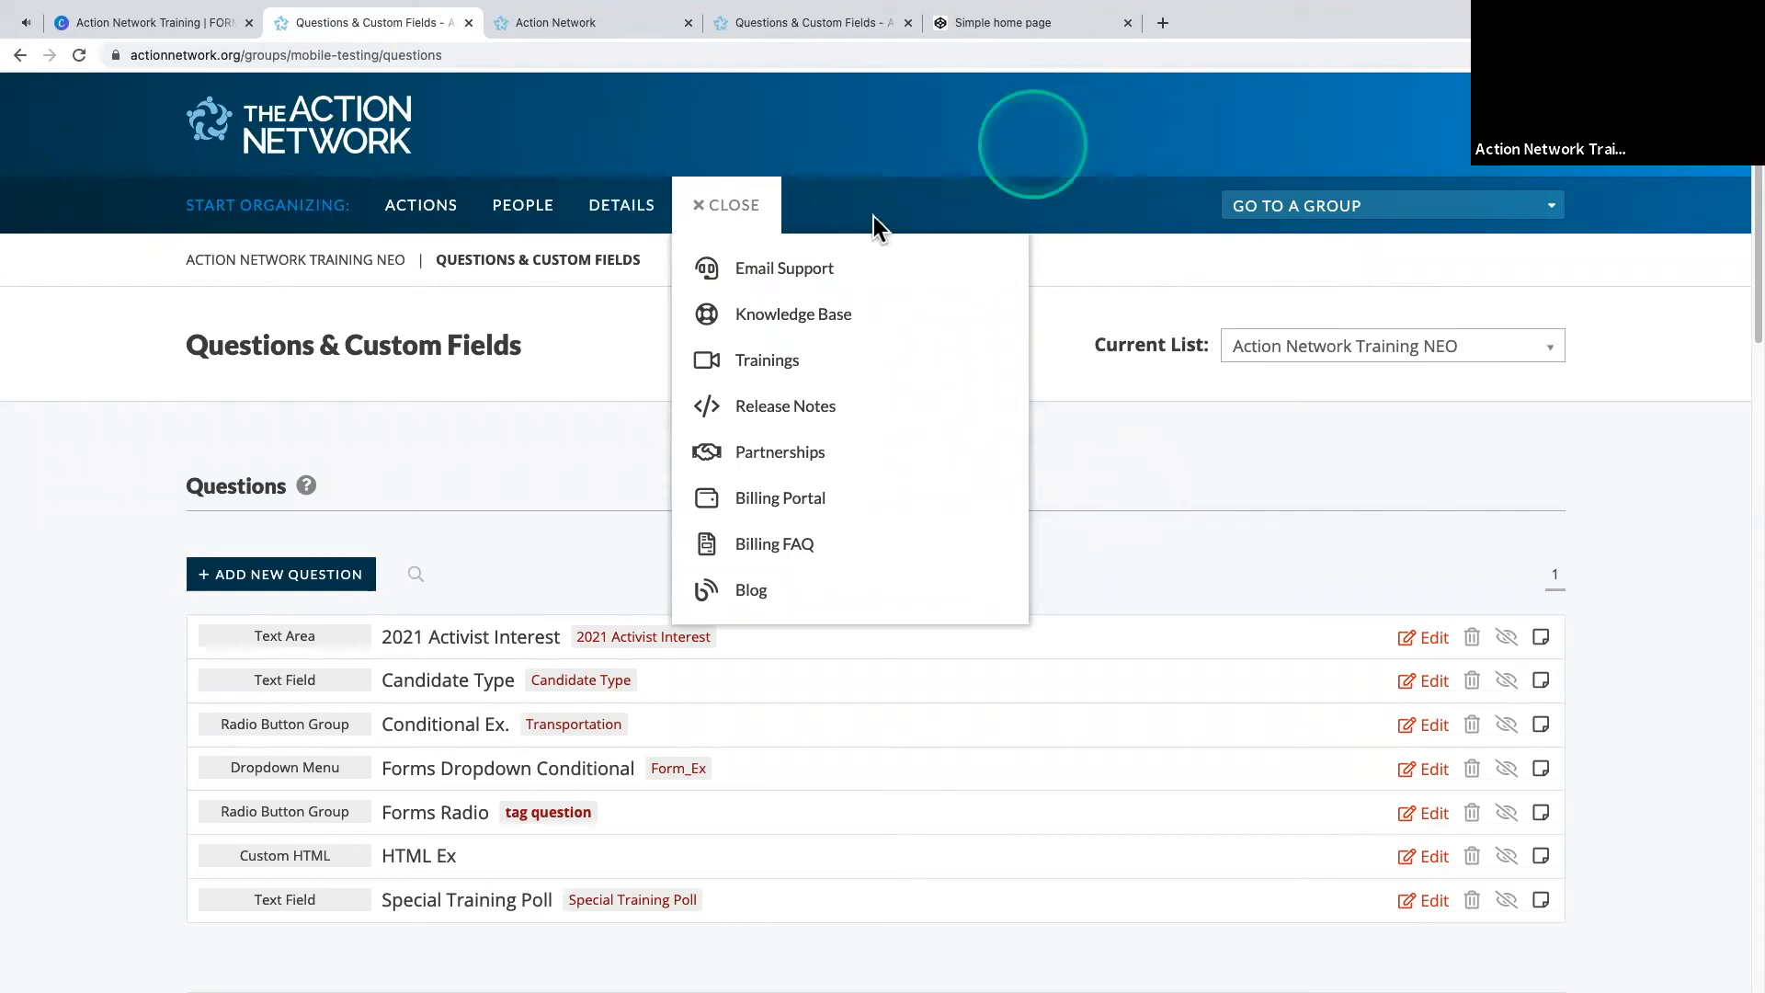
left_click(706, 214)
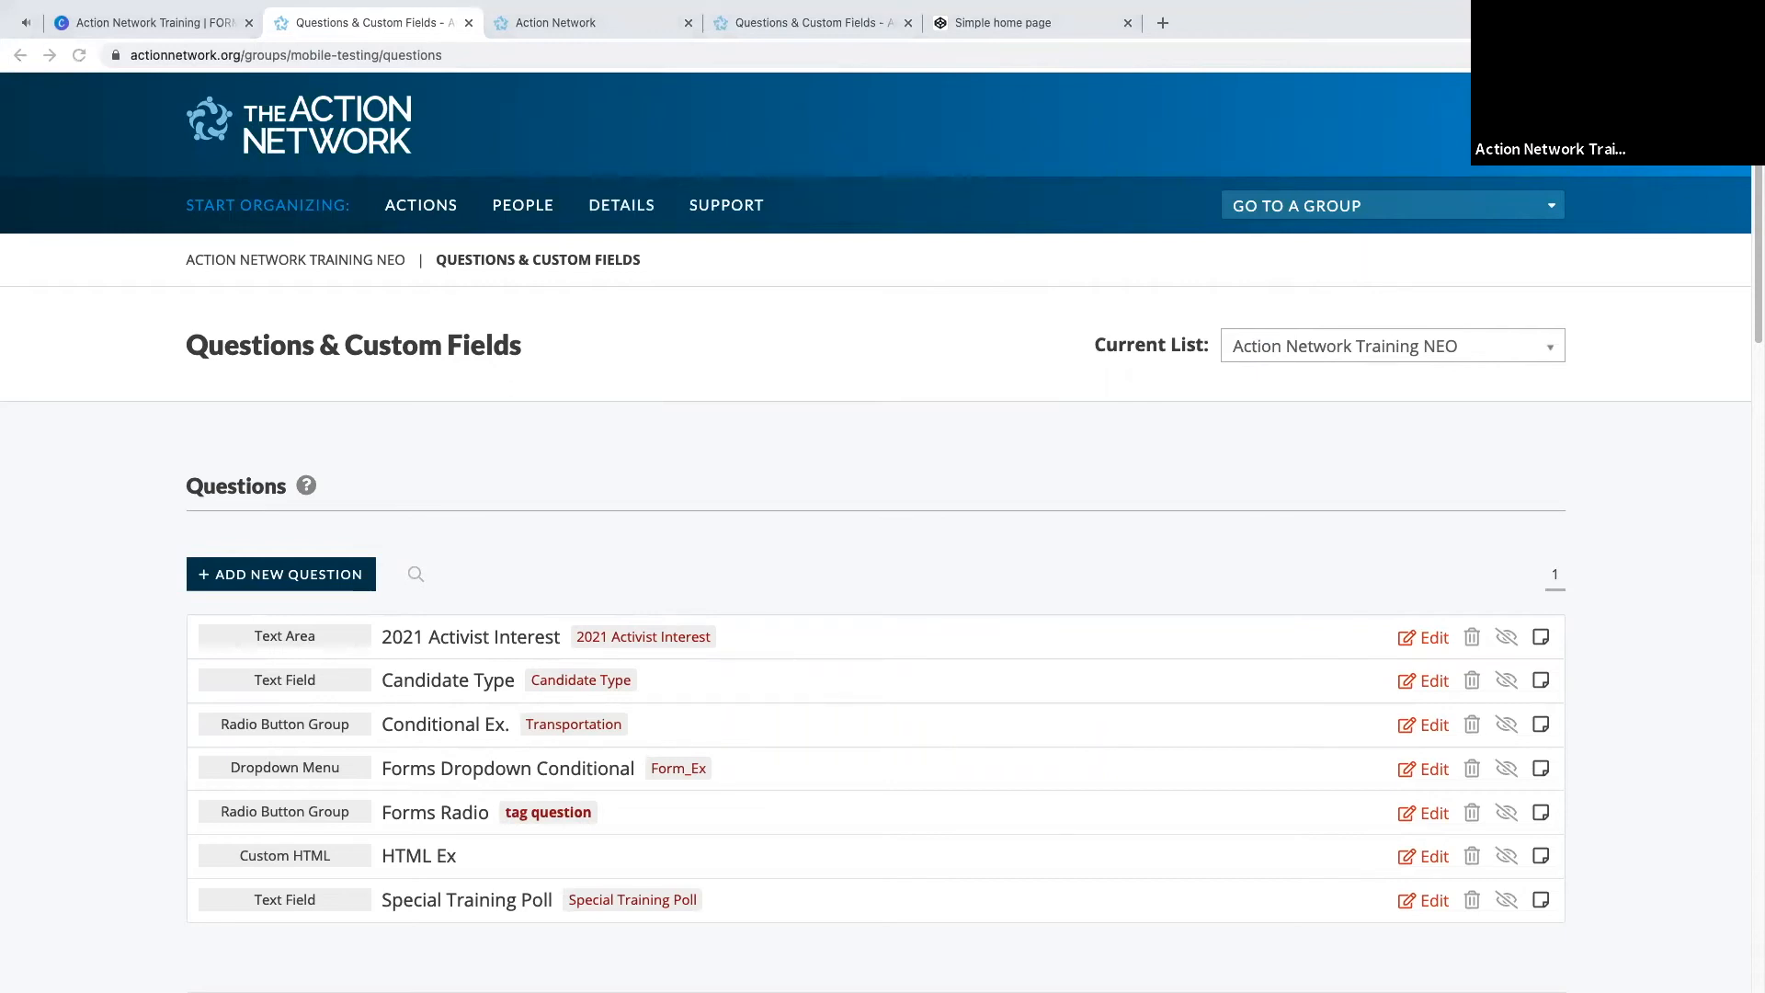
left_click(788, 516)
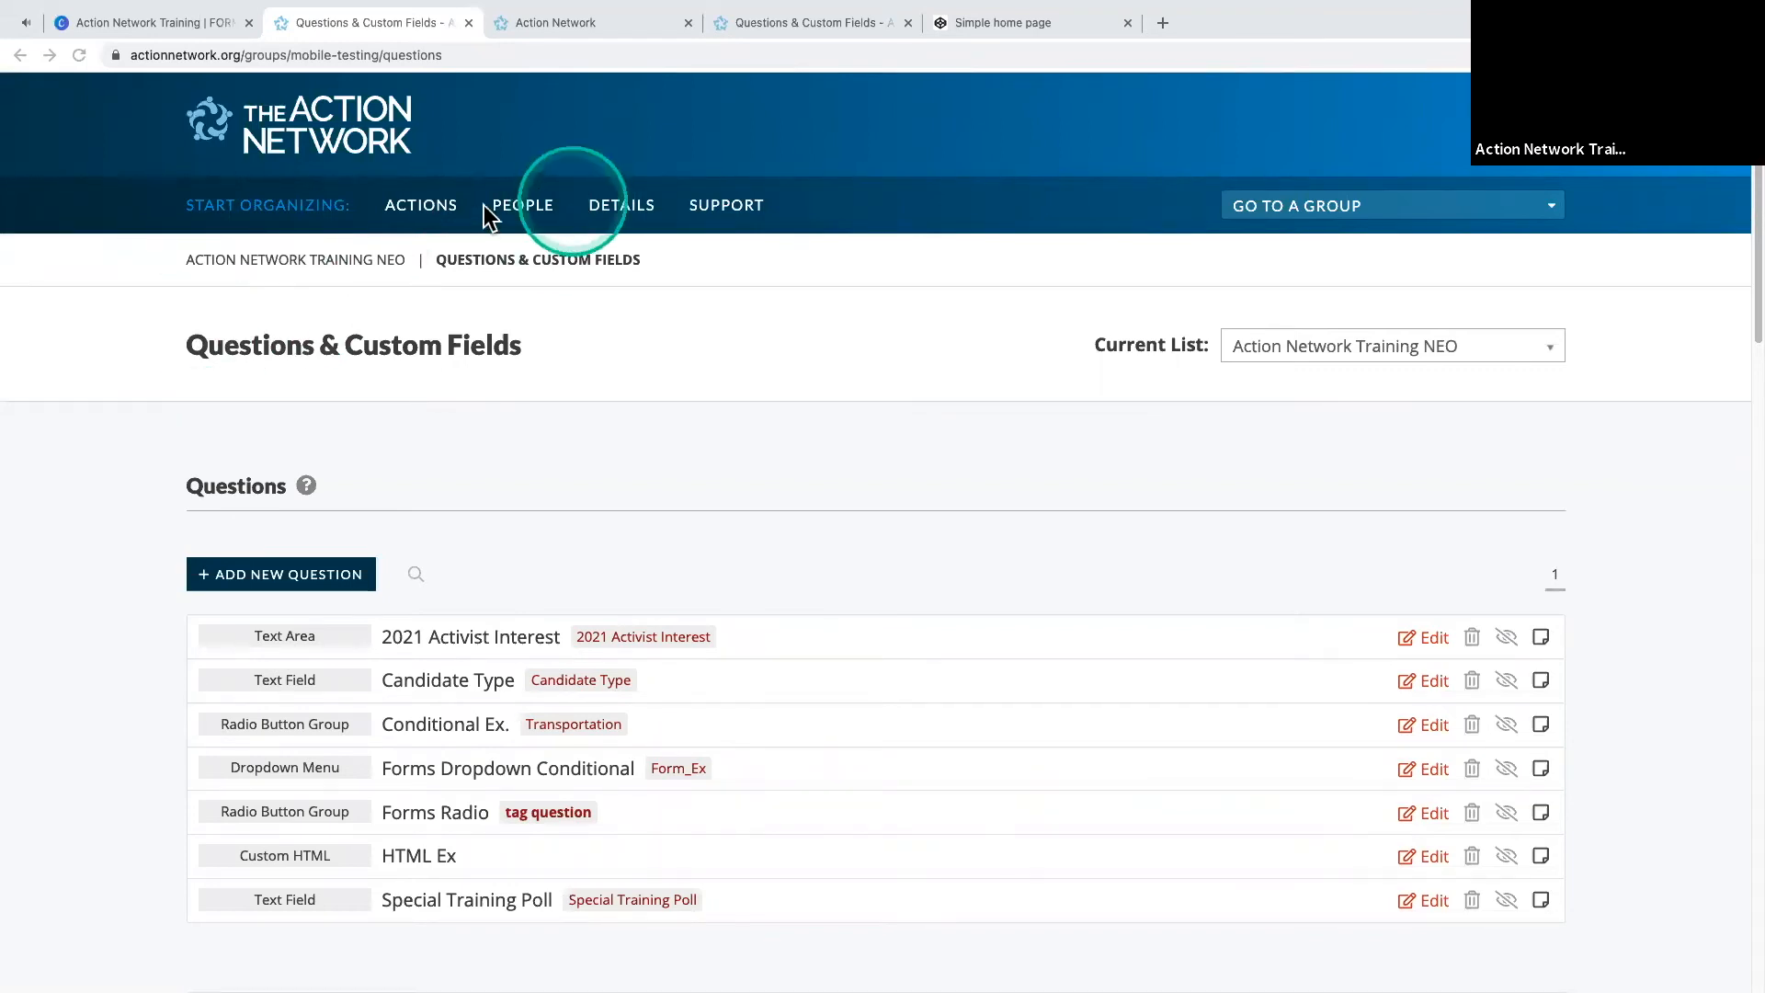
- Start a new form for the Action Network Training NEO group
left_click(421, 215)
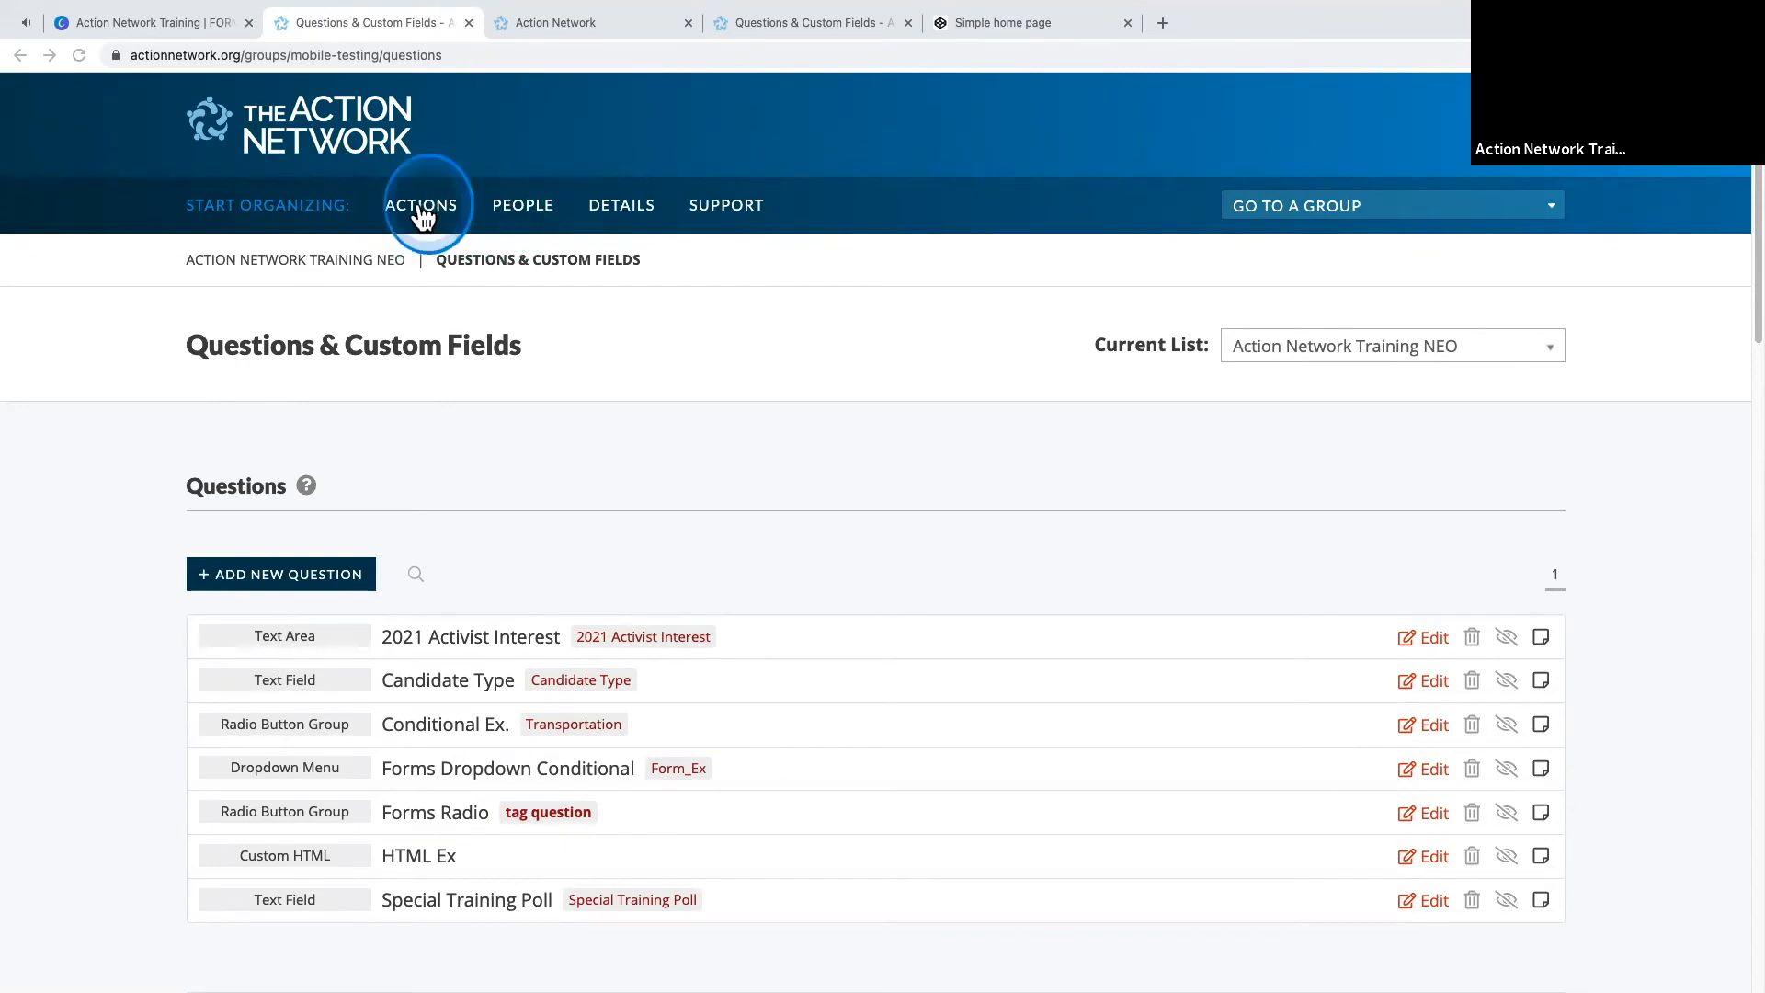
left_click(421, 212)
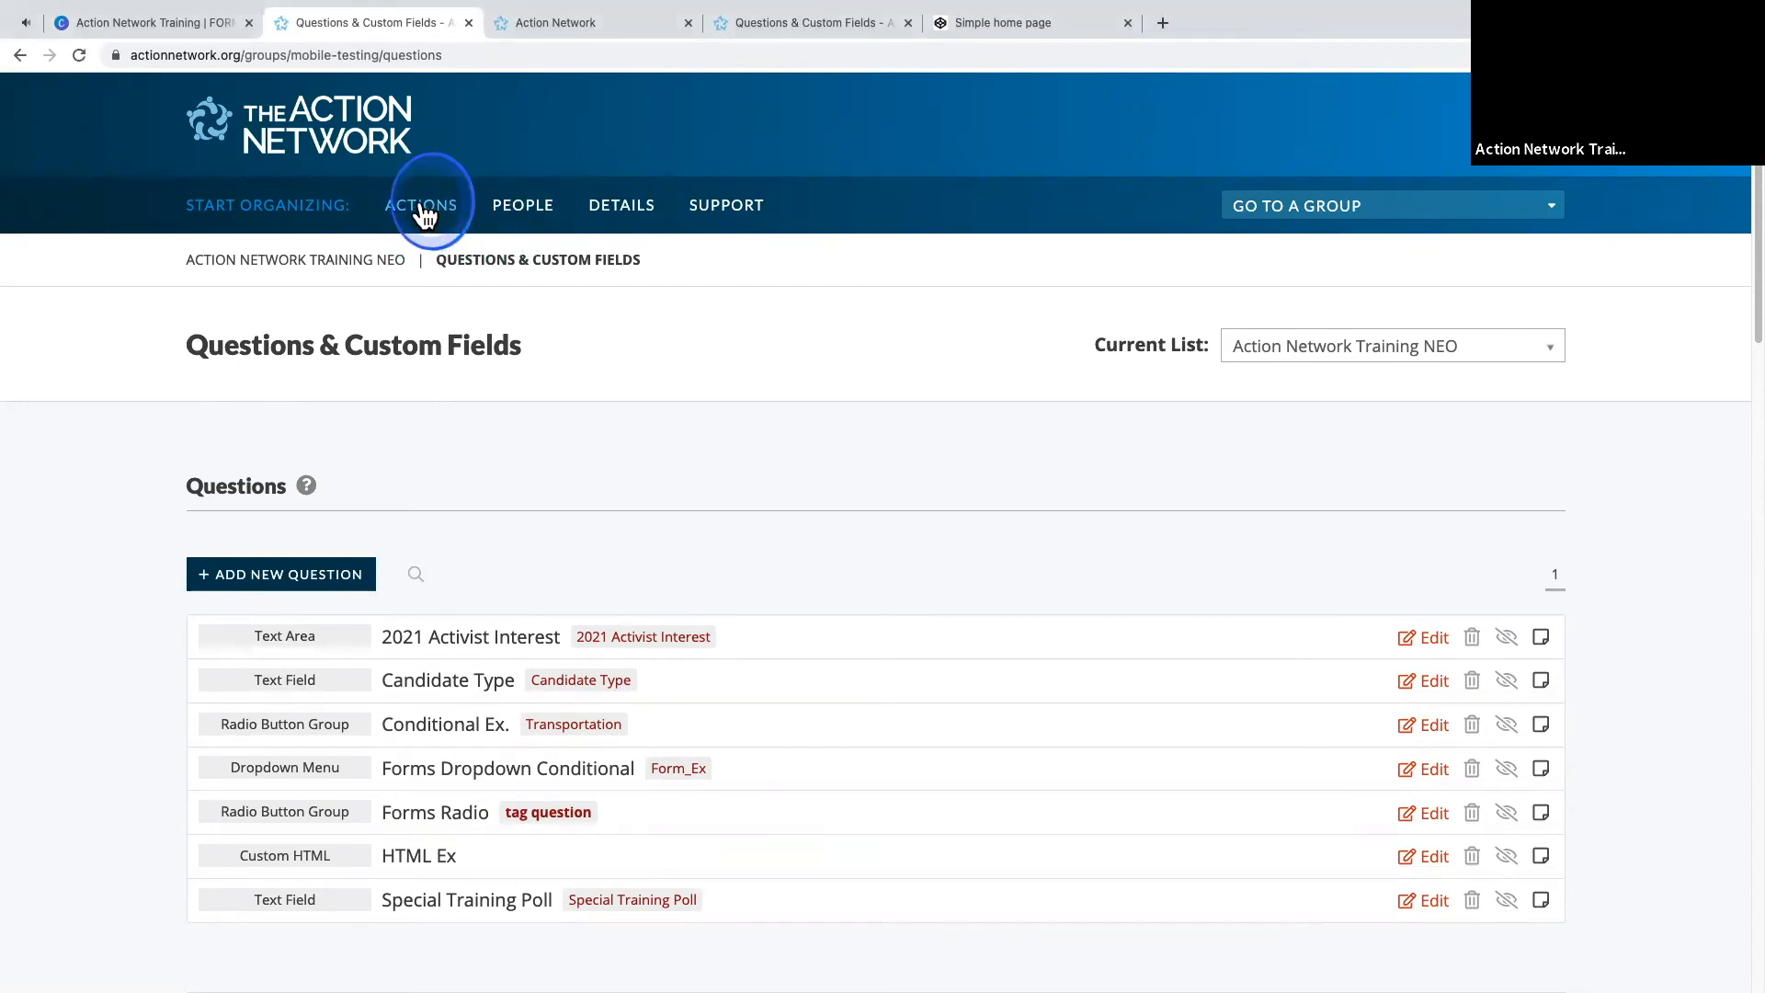
mouse_move(502, 414)
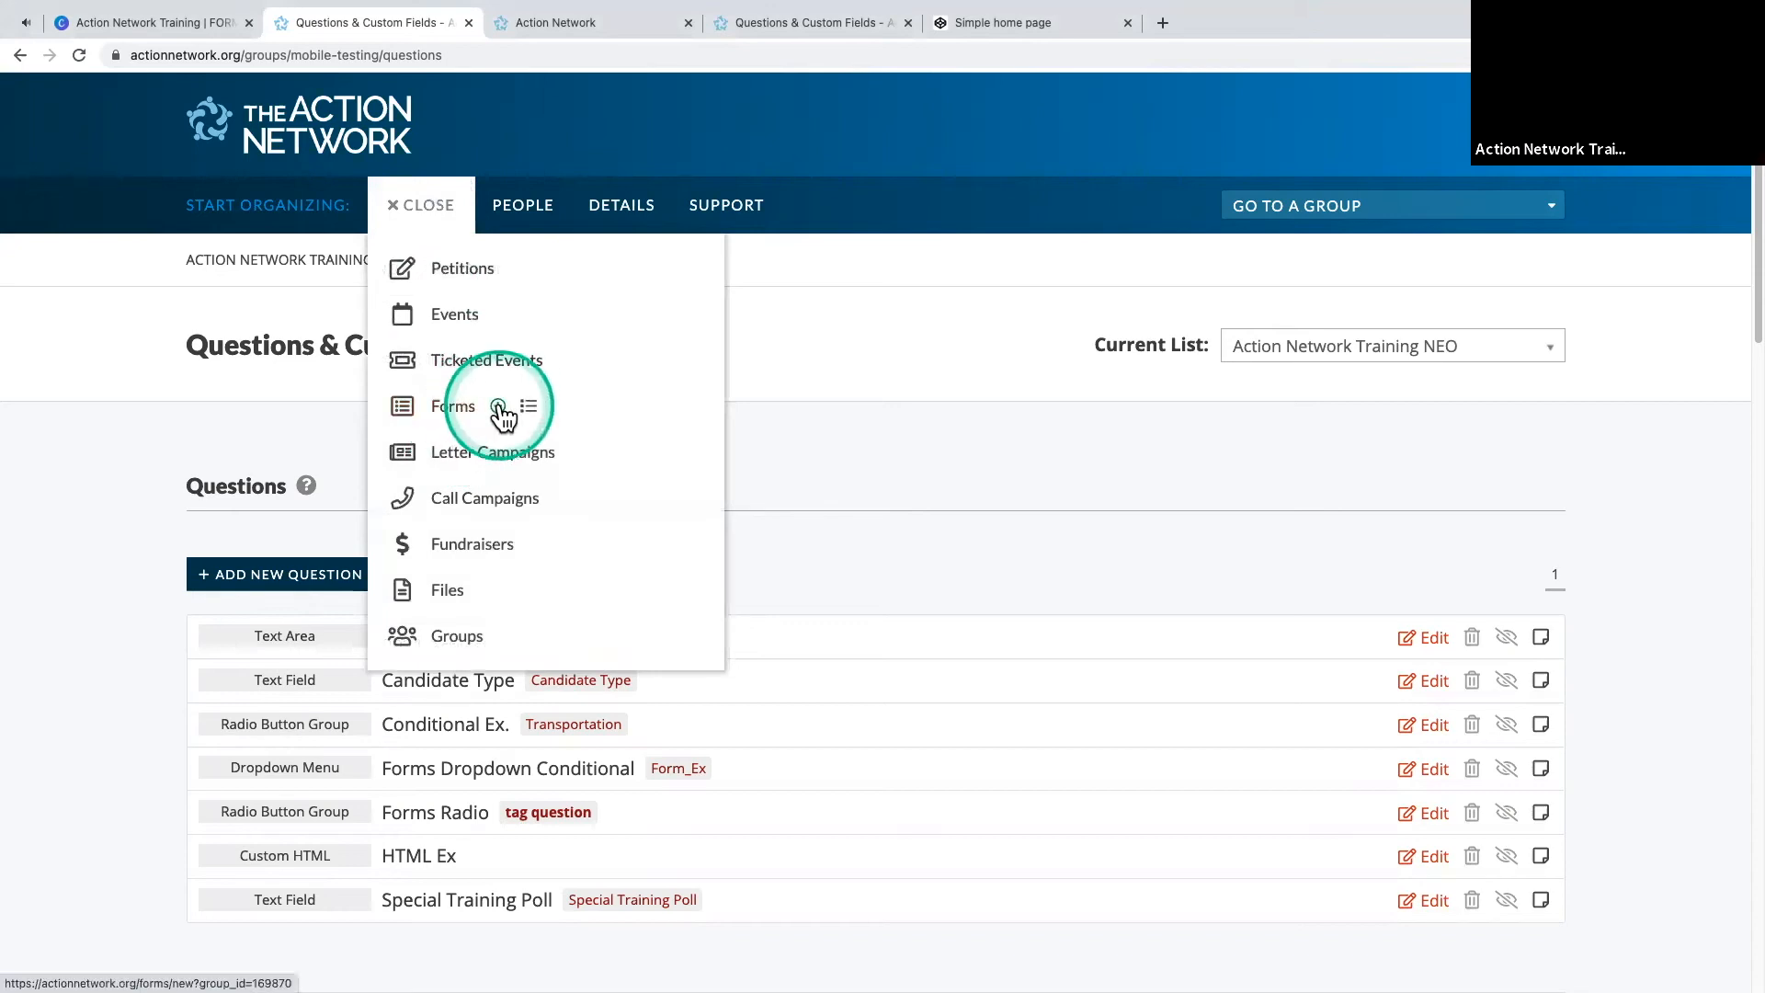
left_click(498, 409)
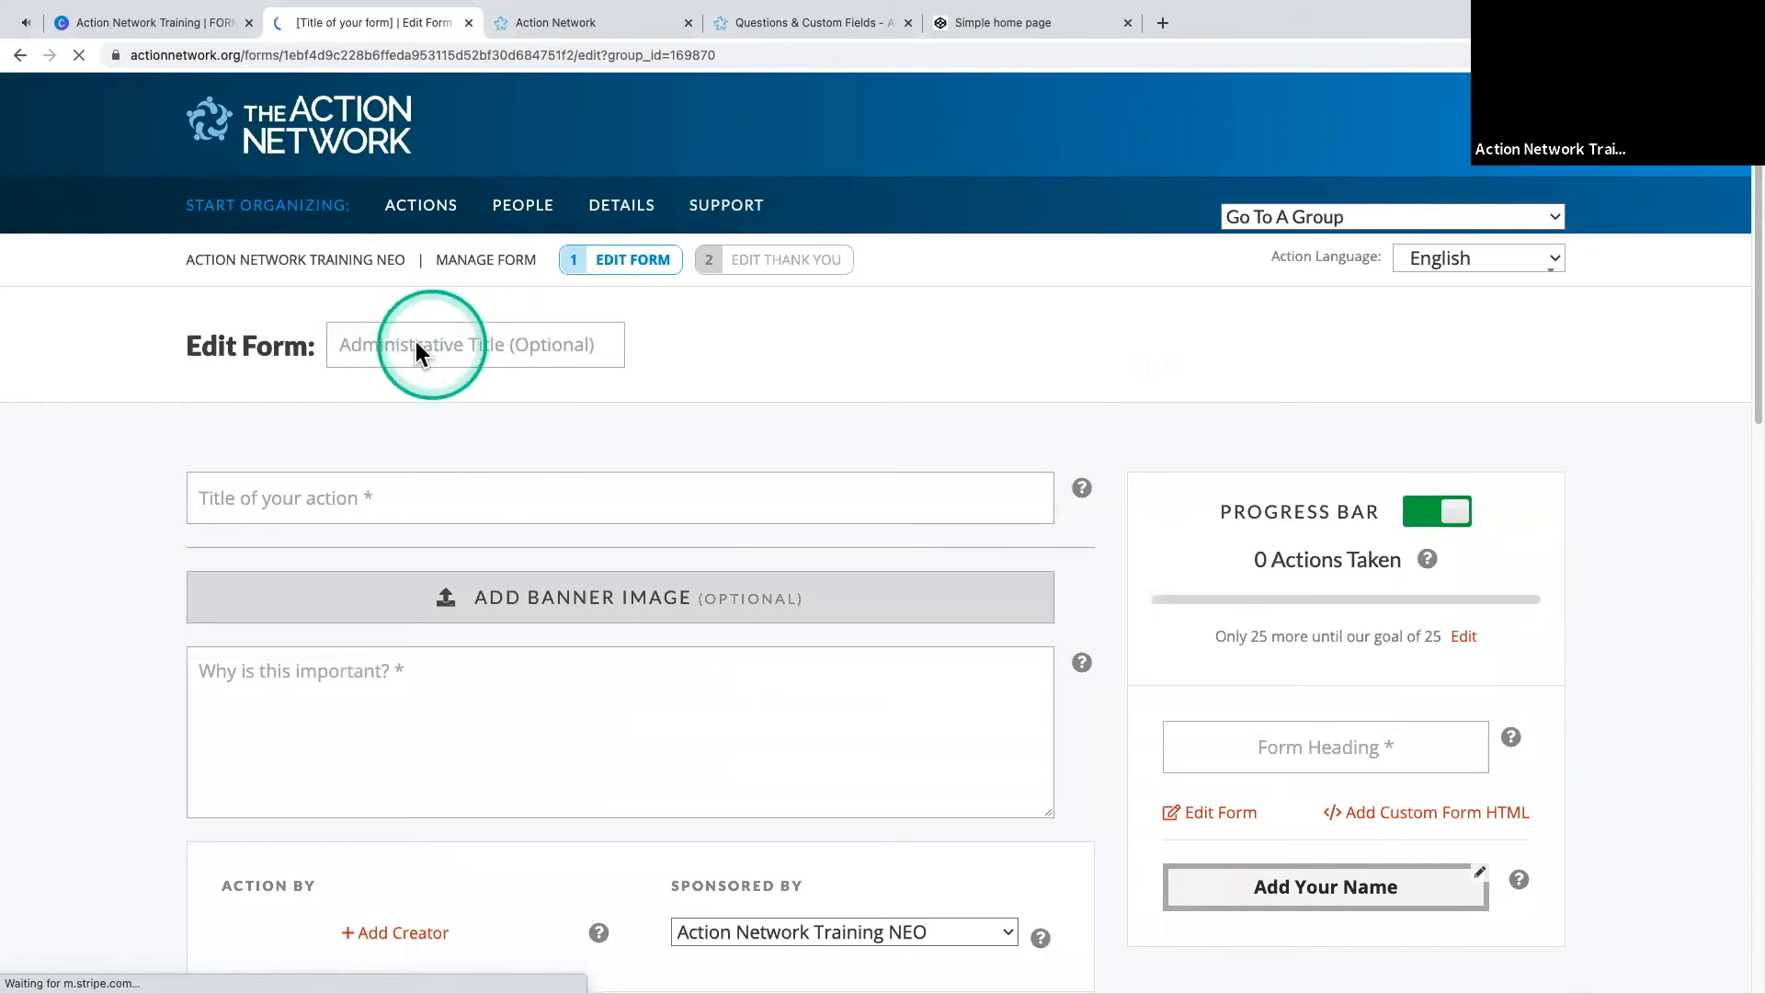
- Set the form's administrative title to "NEO website form" and its public title to "NEO Website Form"
left_click(372, 345)
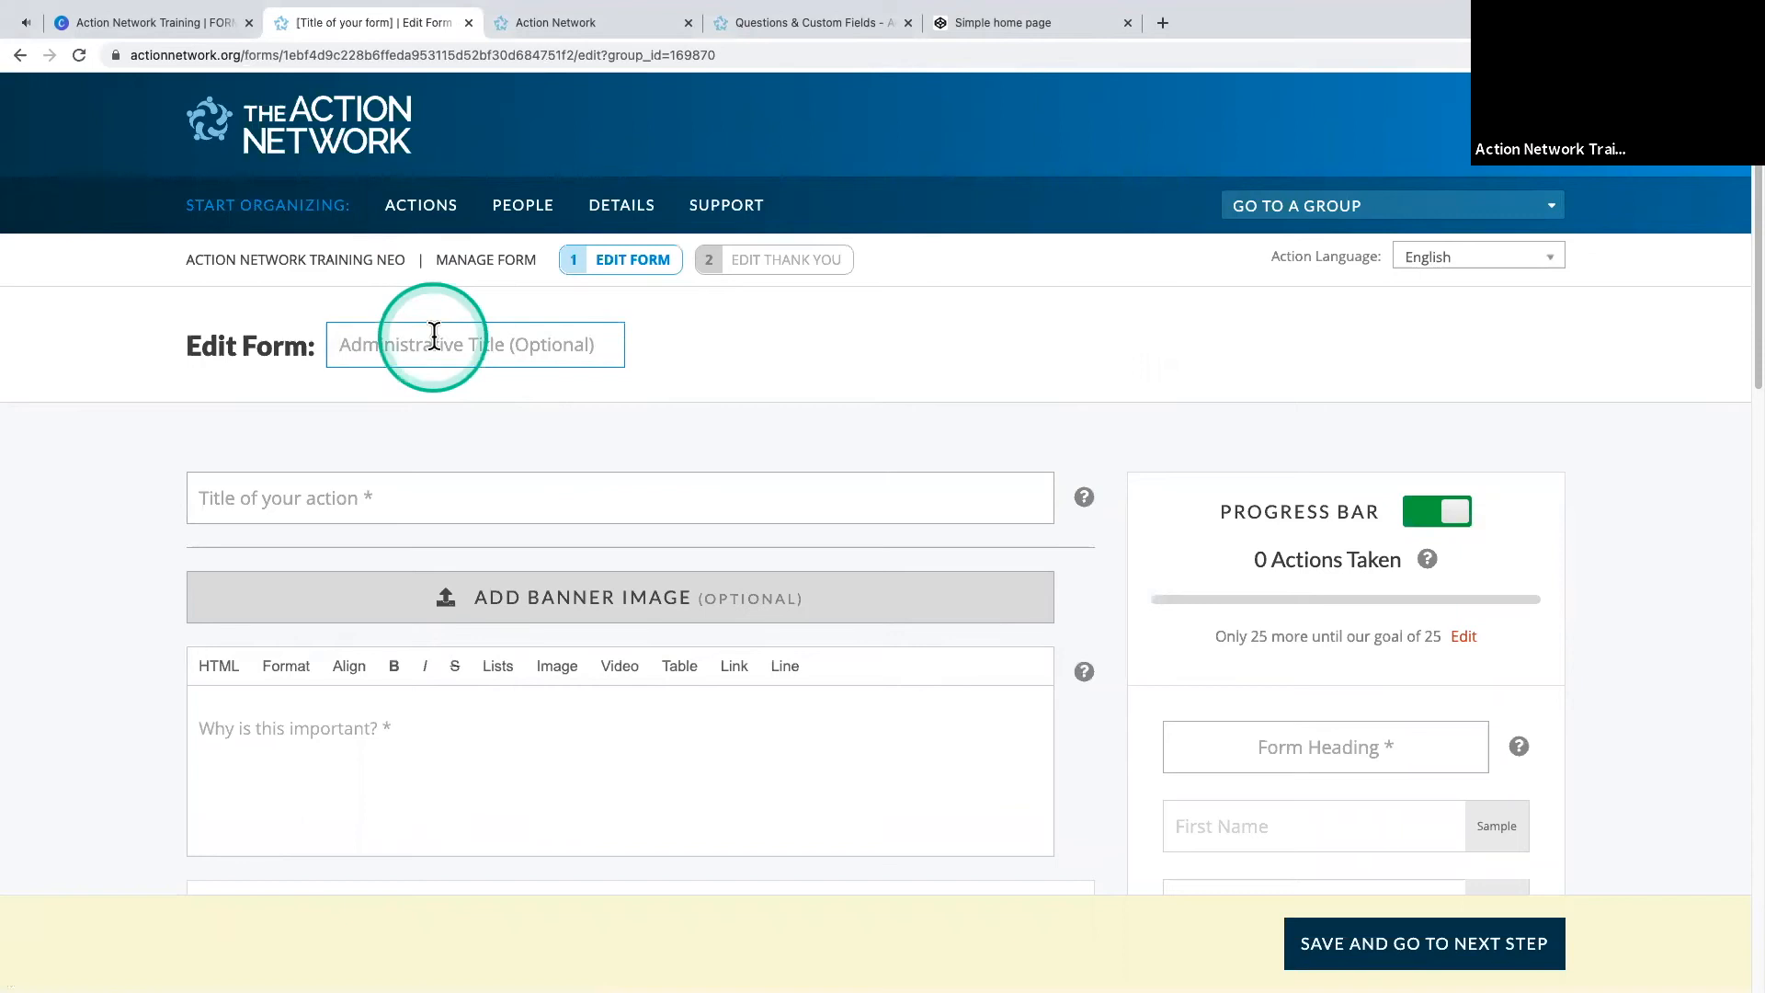
type("N")
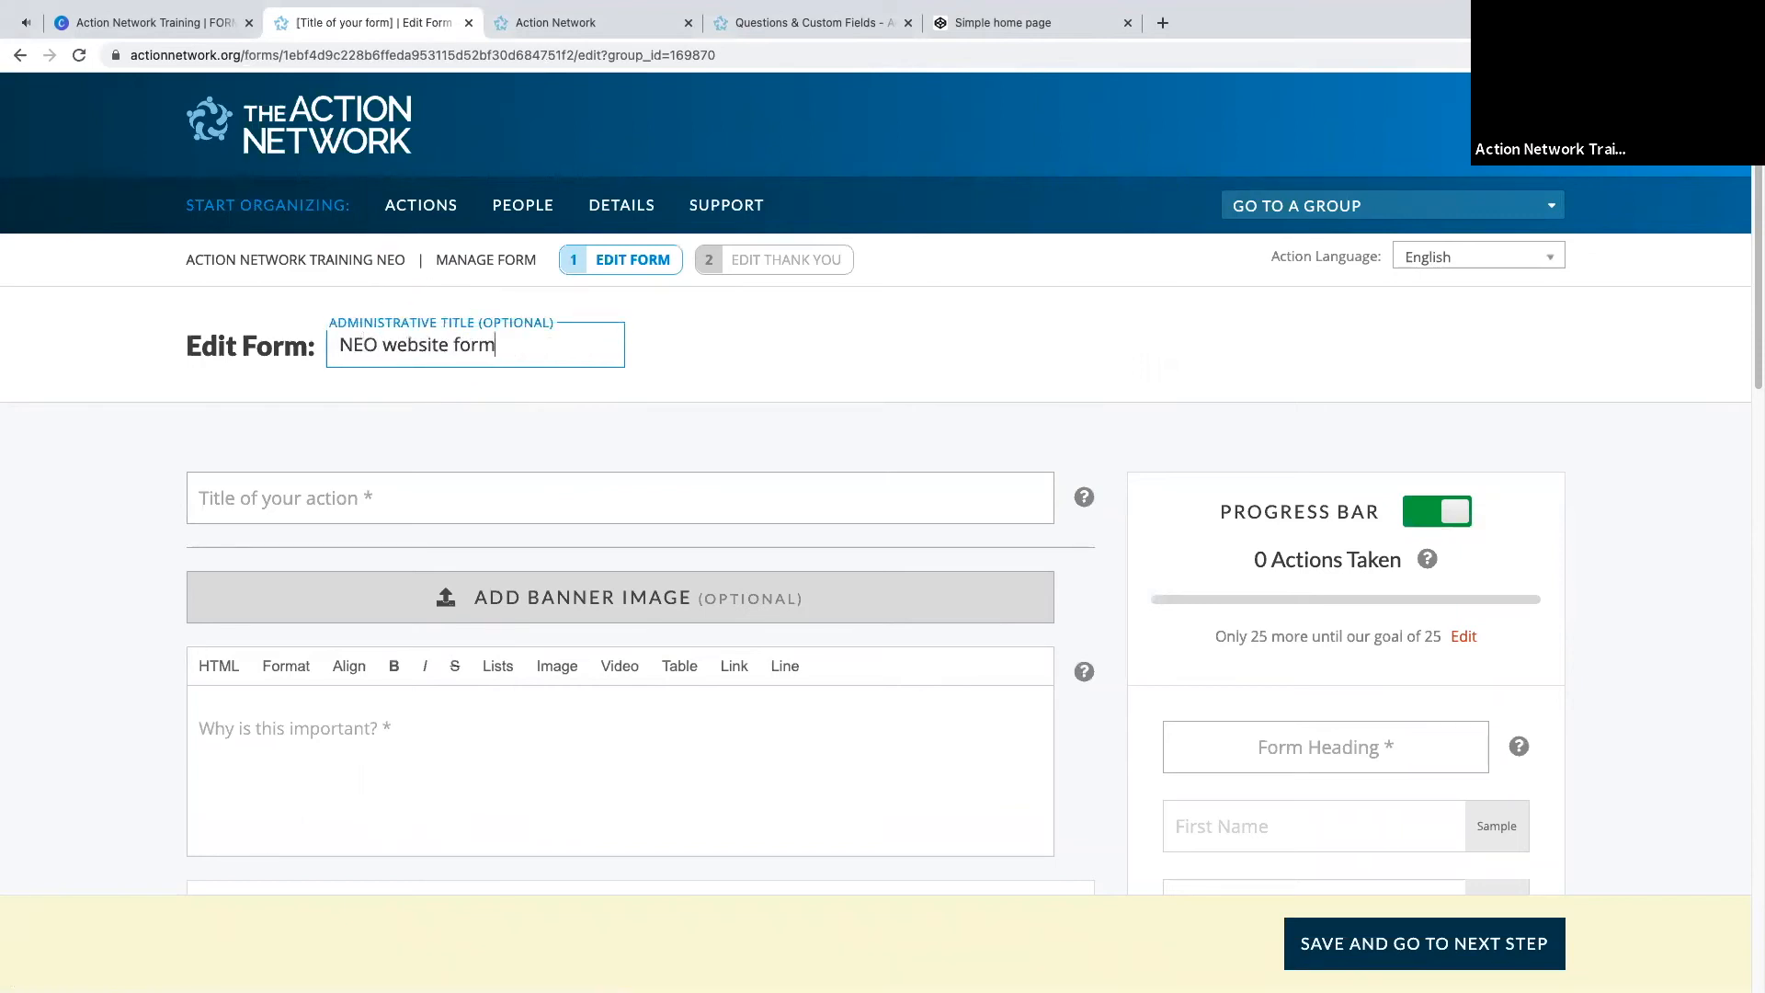
type("EO website form")
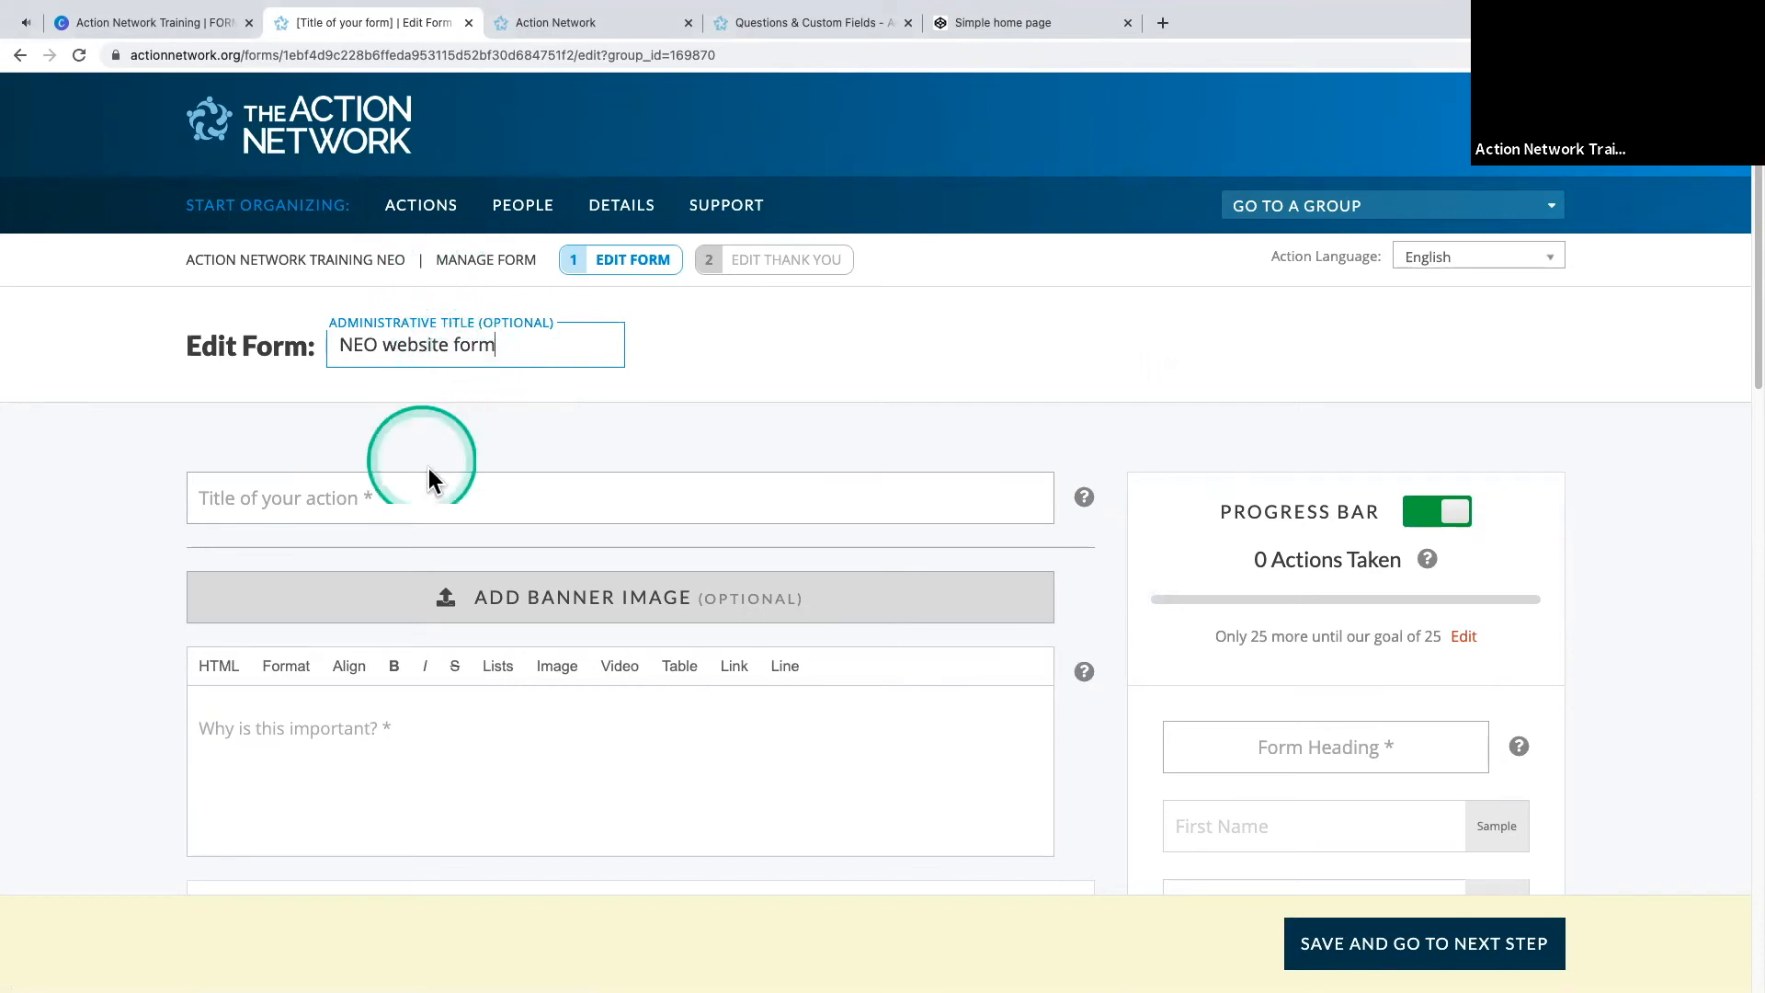
scroll(428, 467, "down", 1)
scroll(409, 393, "down", 1)
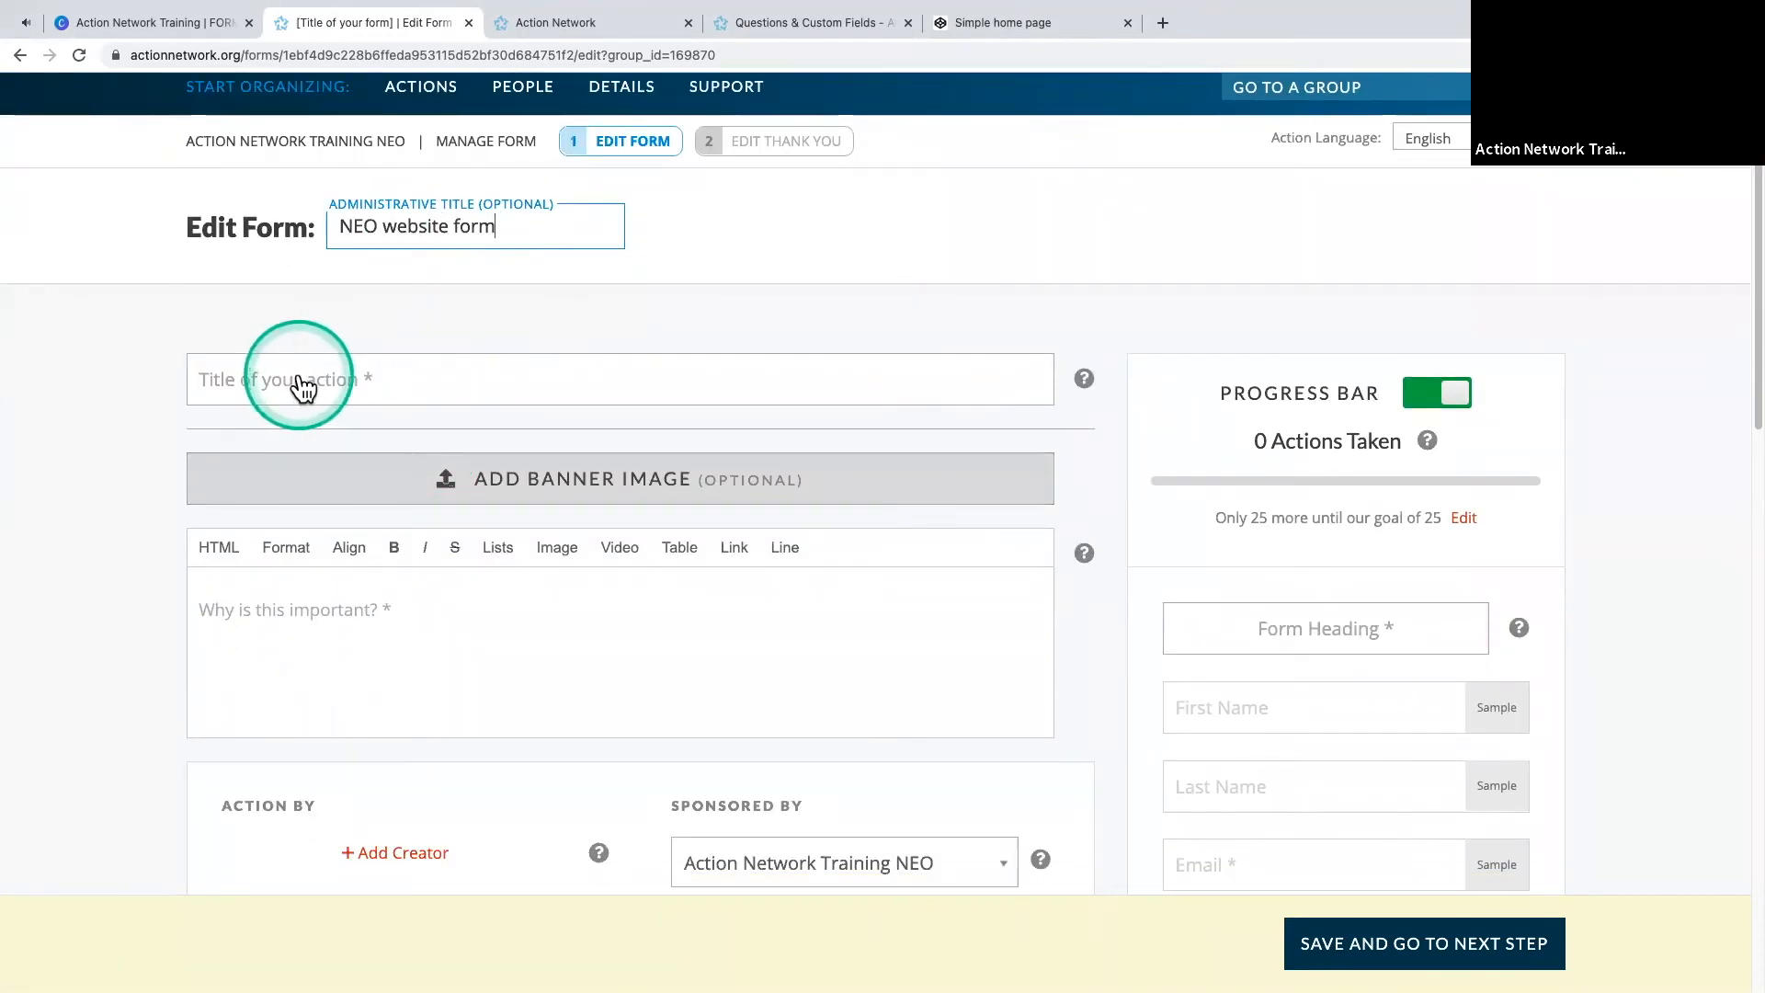
left_click(303, 388)
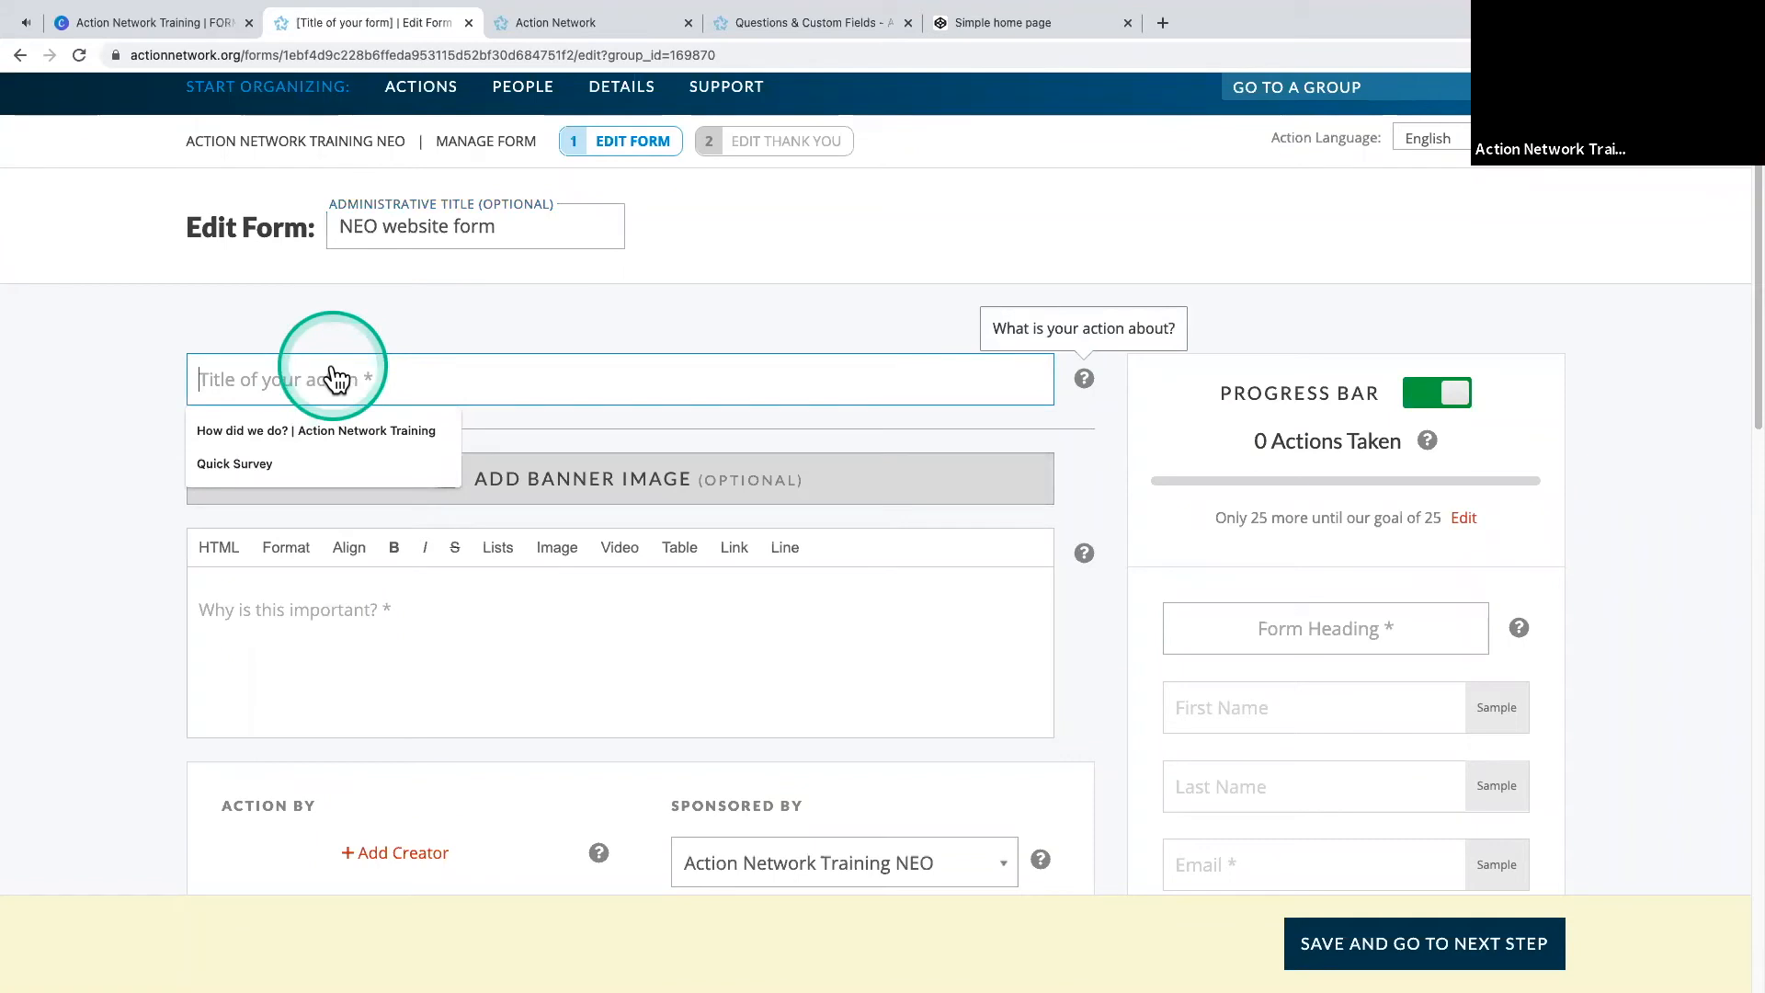
type("NEO ")
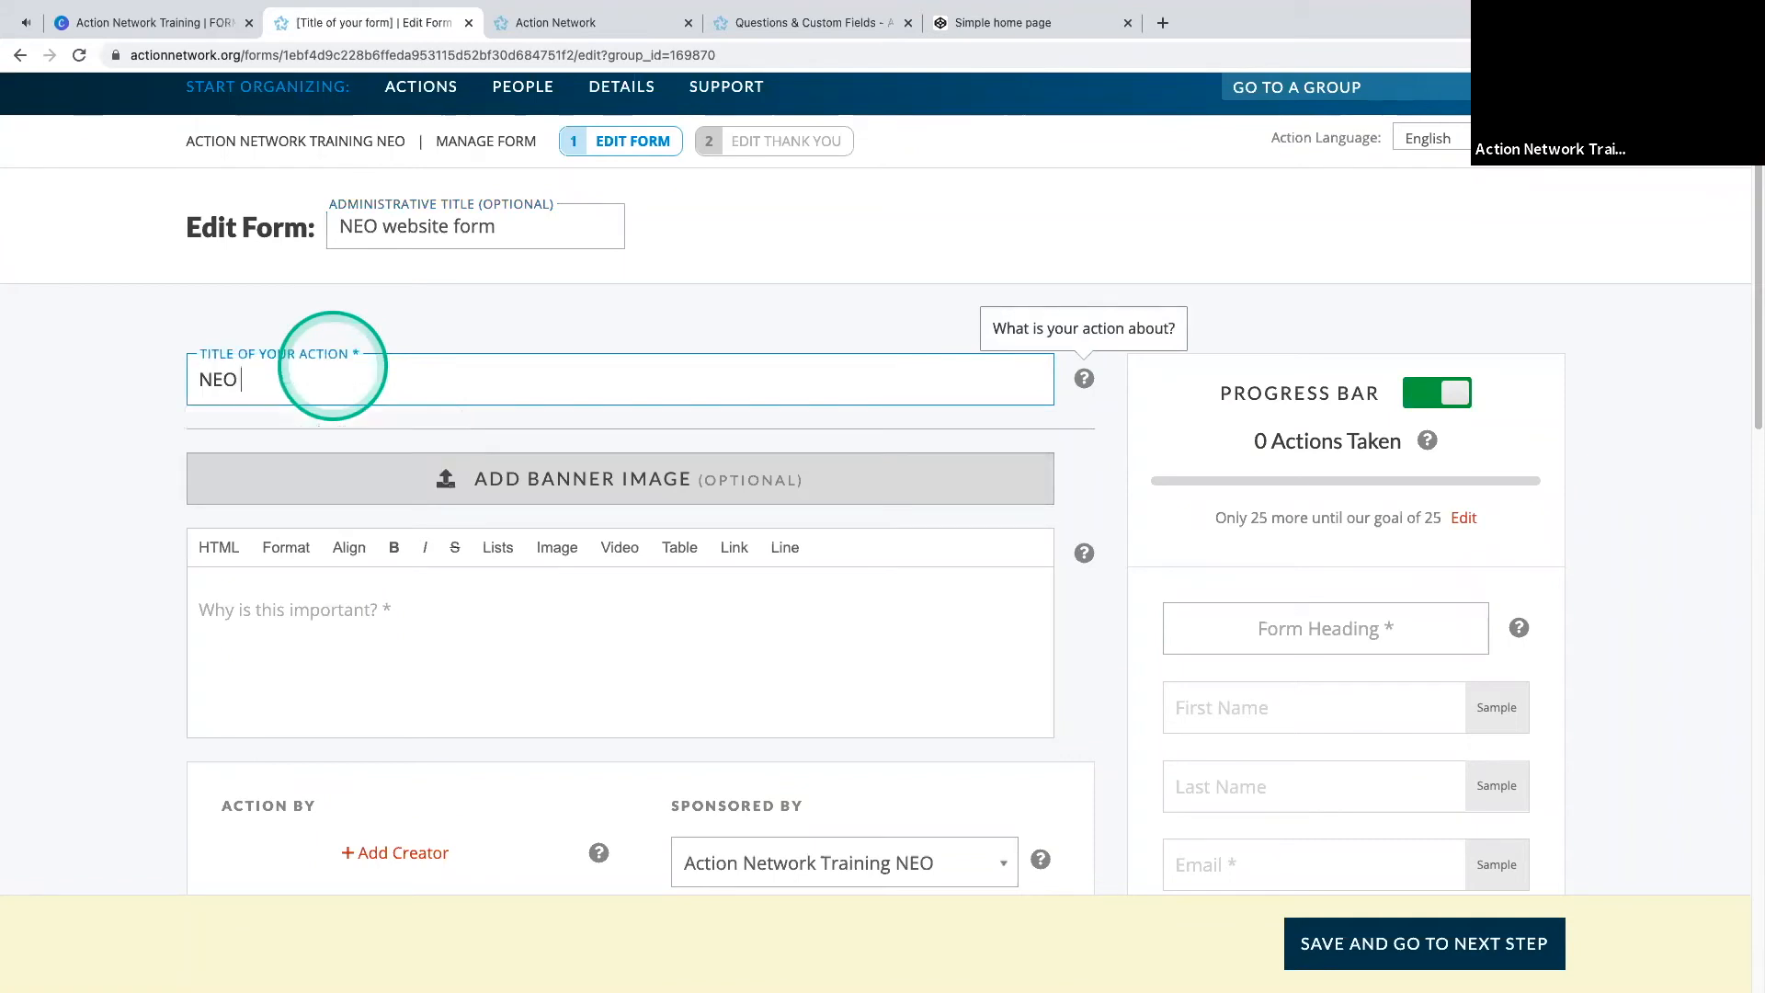
type("Website Form")
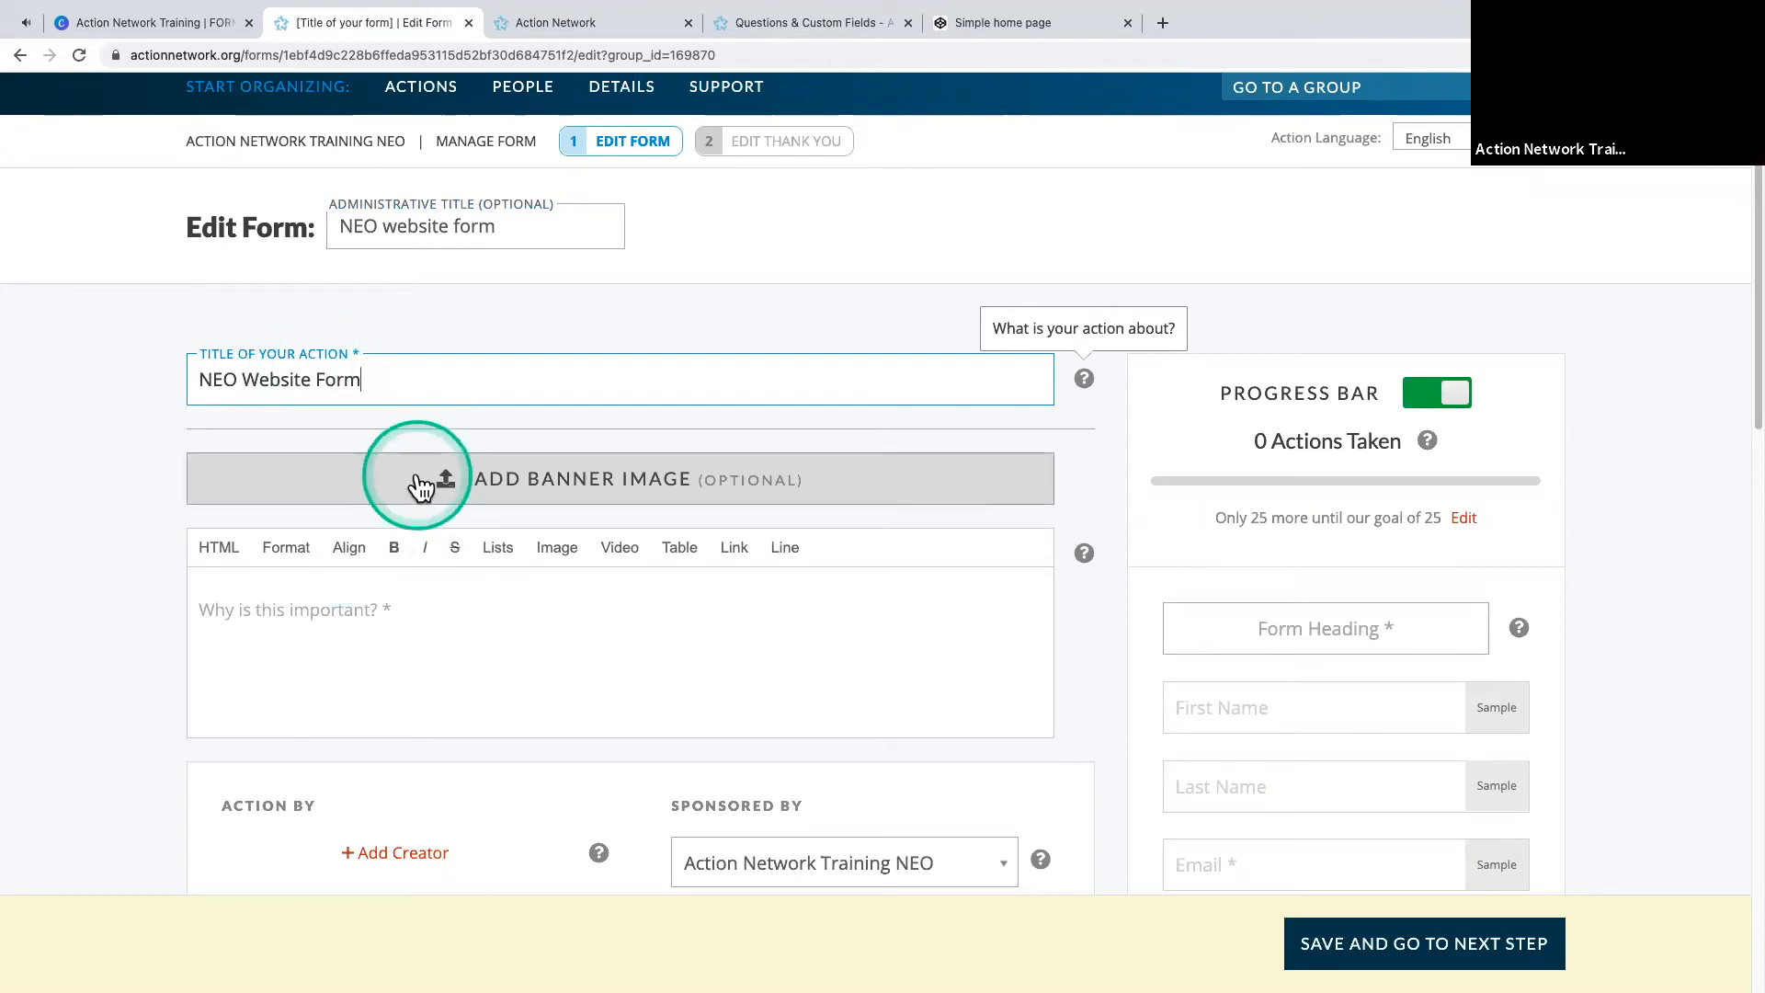
- Enter "Stay up to date with our events and stories from organizer's like you!" as the form's reason for importance
scroll(332, 596, "down", 1)
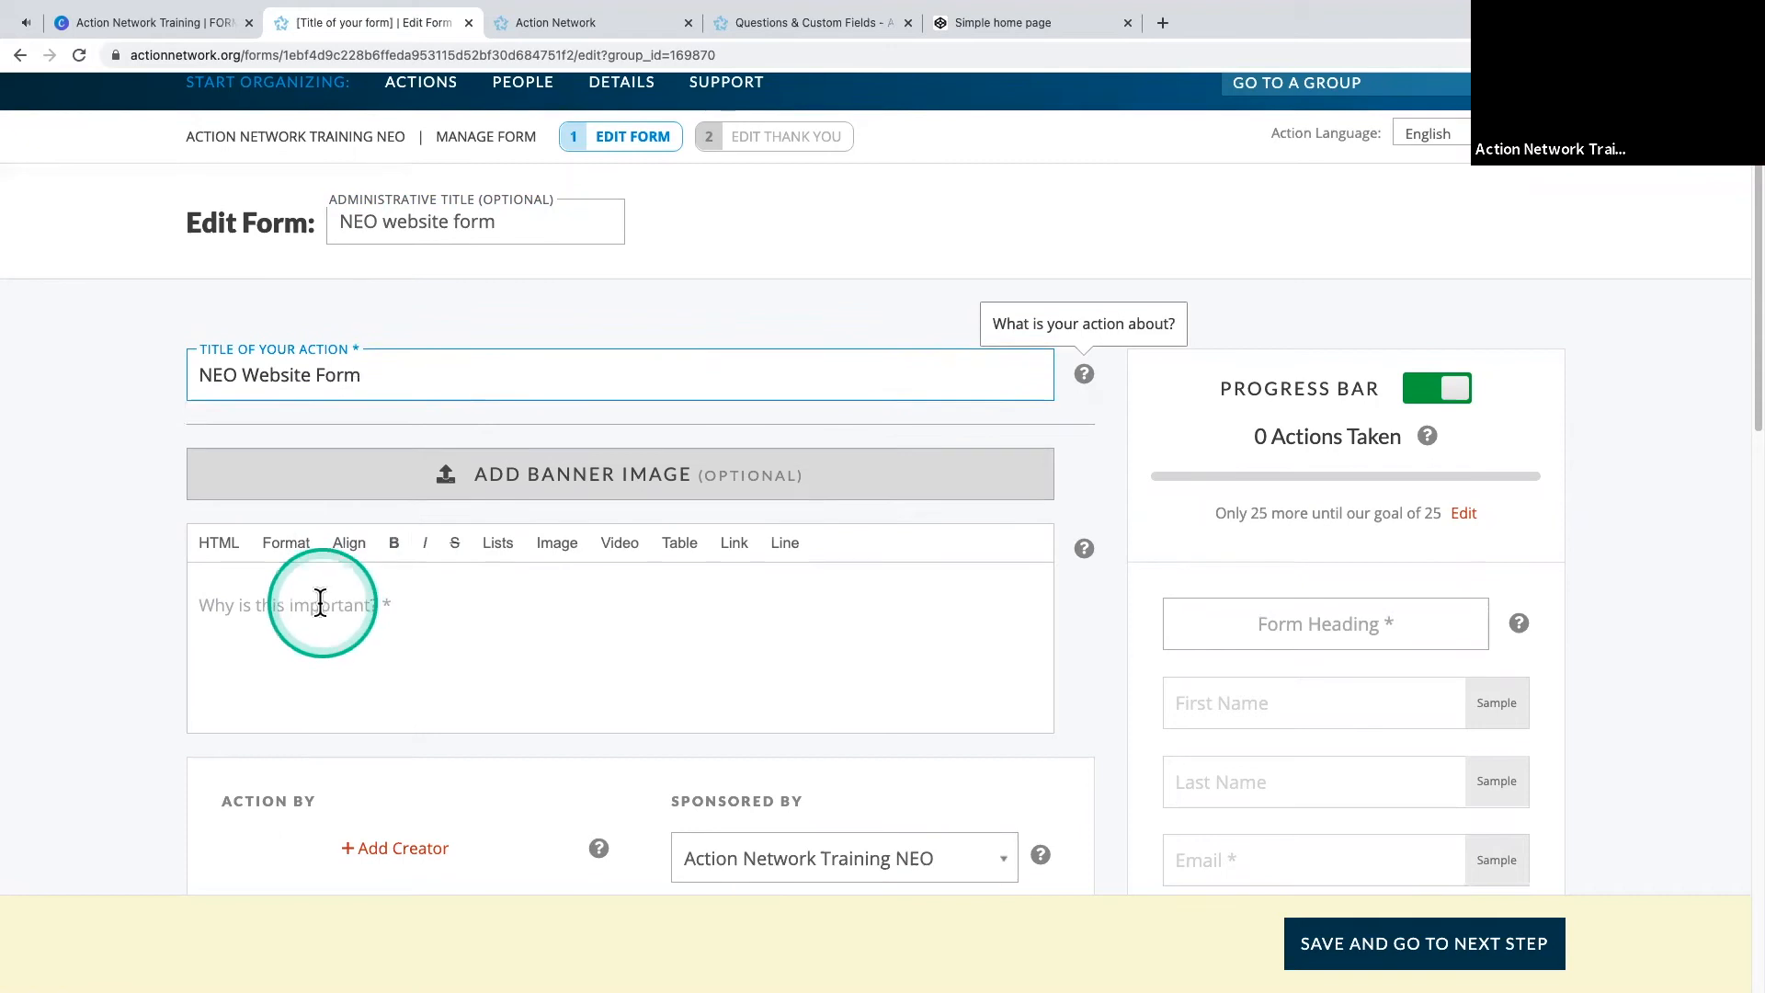
scroll(329, 582, "down", 2)
left_click(315, 563)
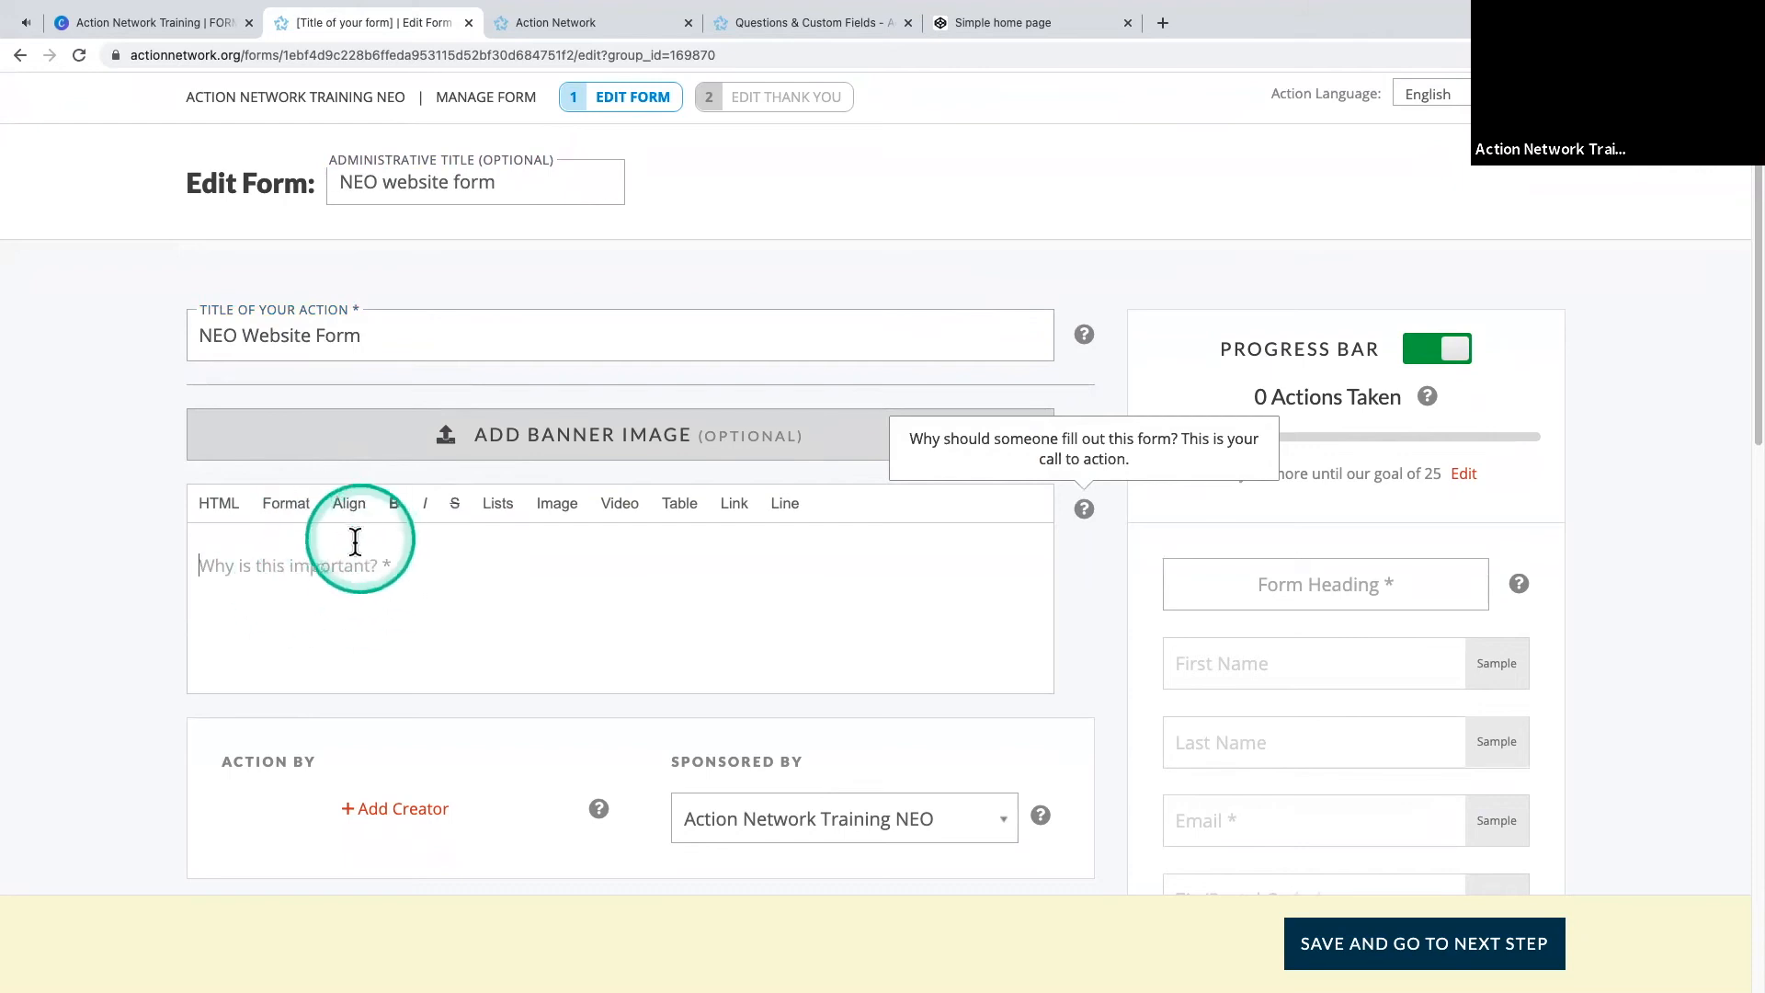
scroll(350, 543, "down", 9)
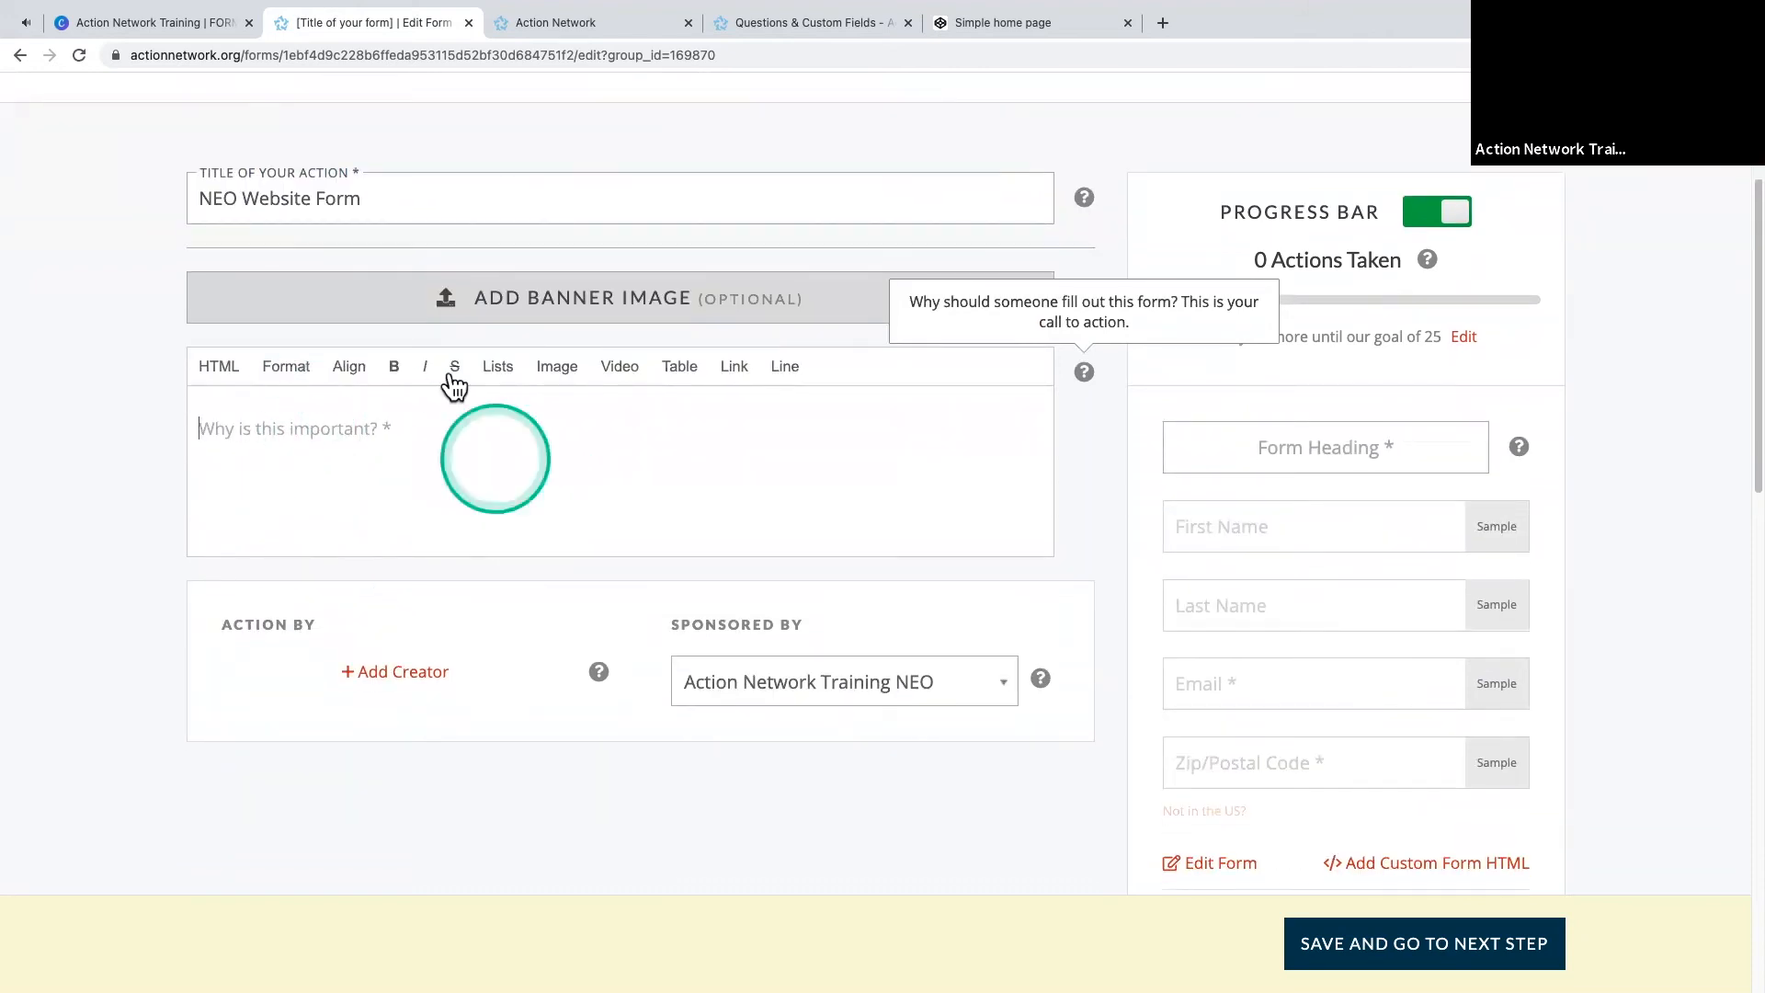
left_click(289, 422)
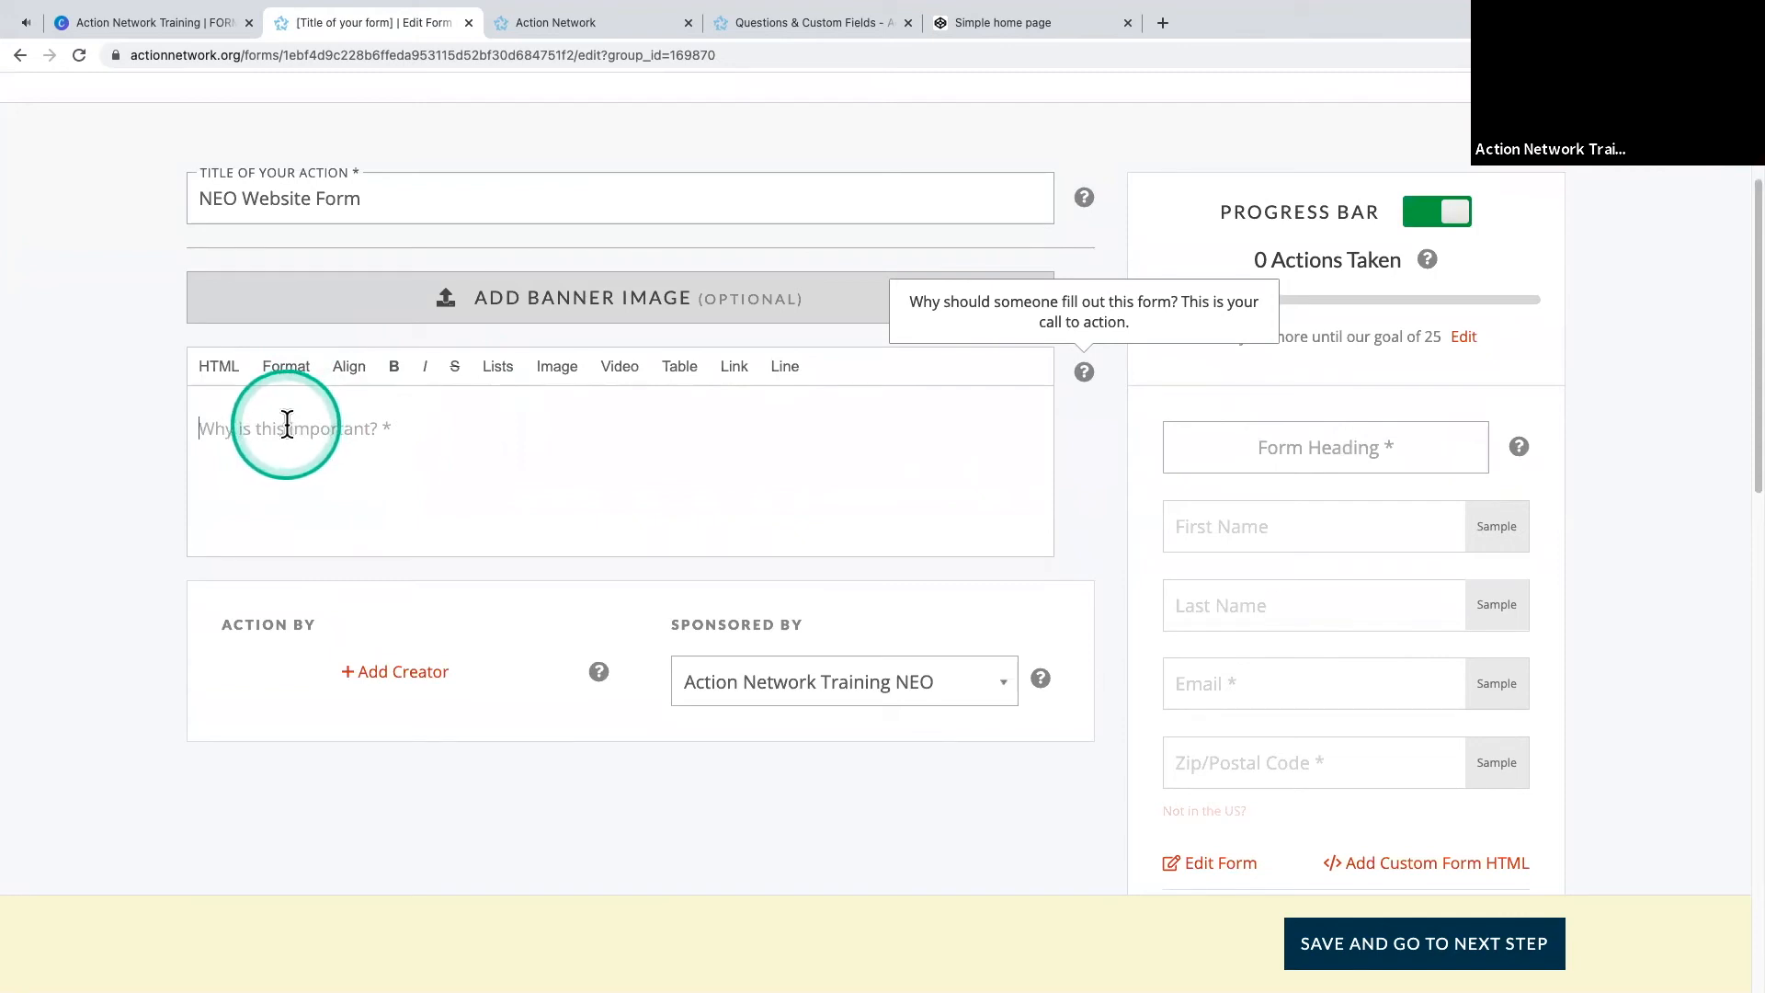
type("Stay up to date with our events and stories from organizer's like you!")
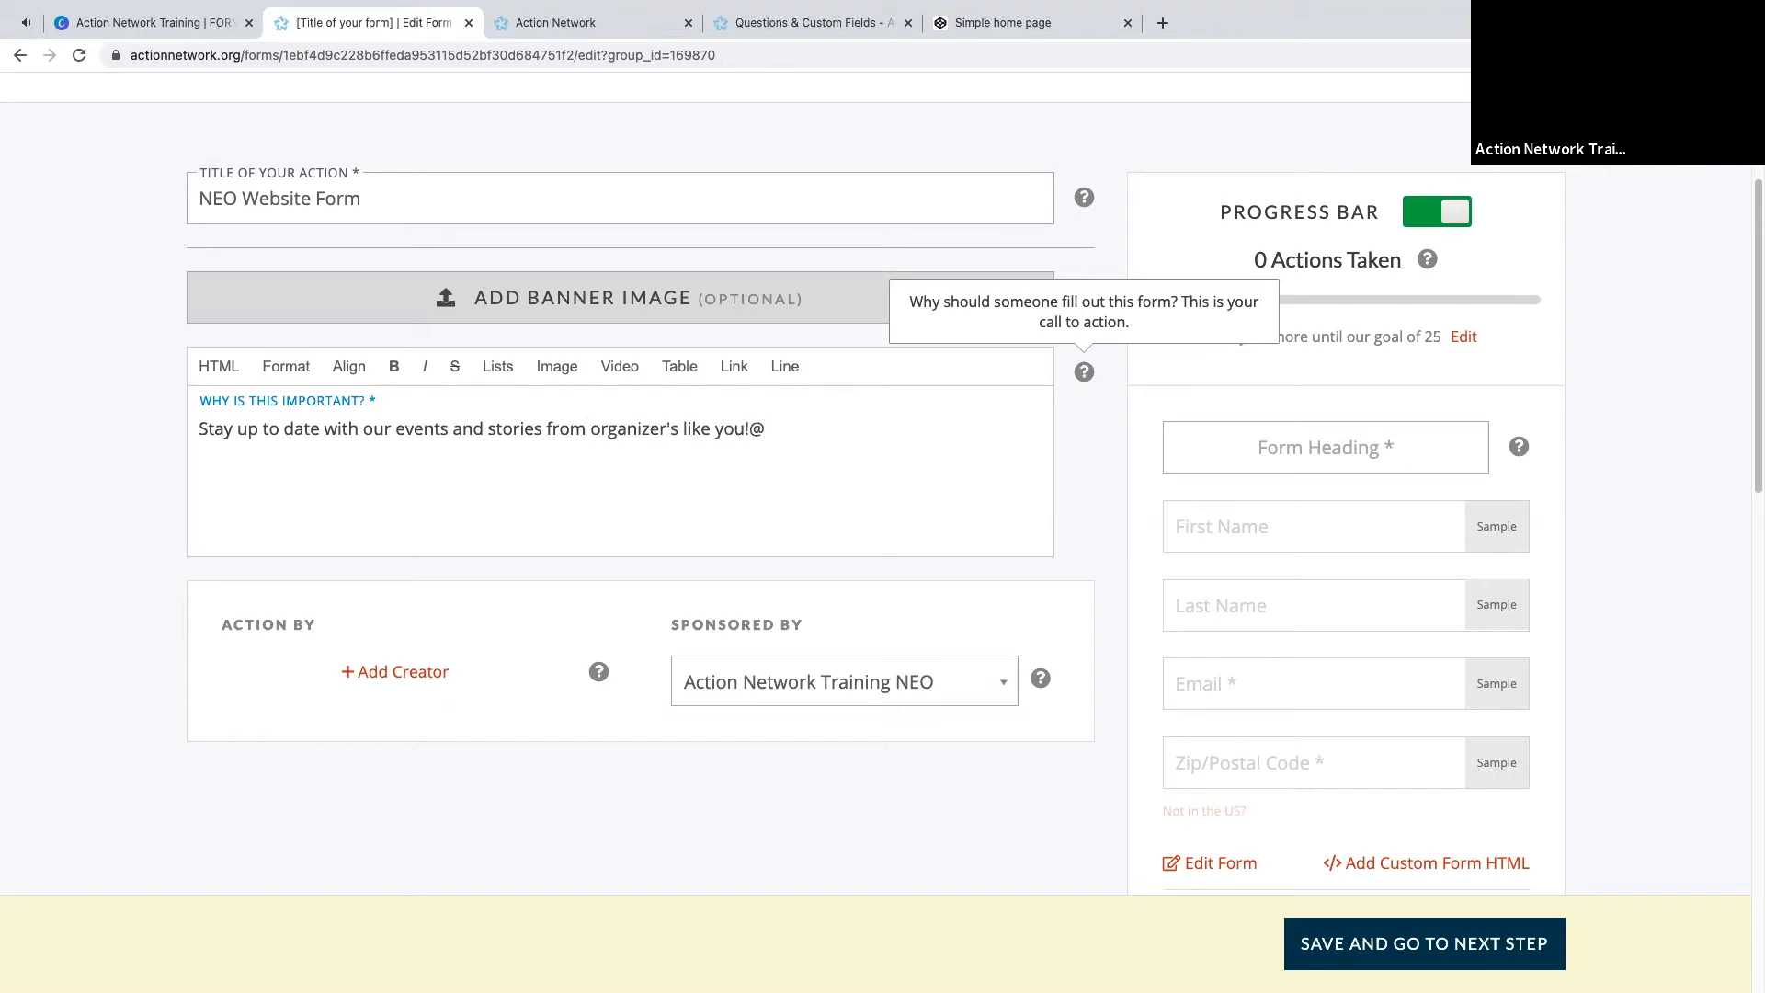
- Revise the description's ending to read "stories from organizers and activist like you!"
left_click(680, 430)
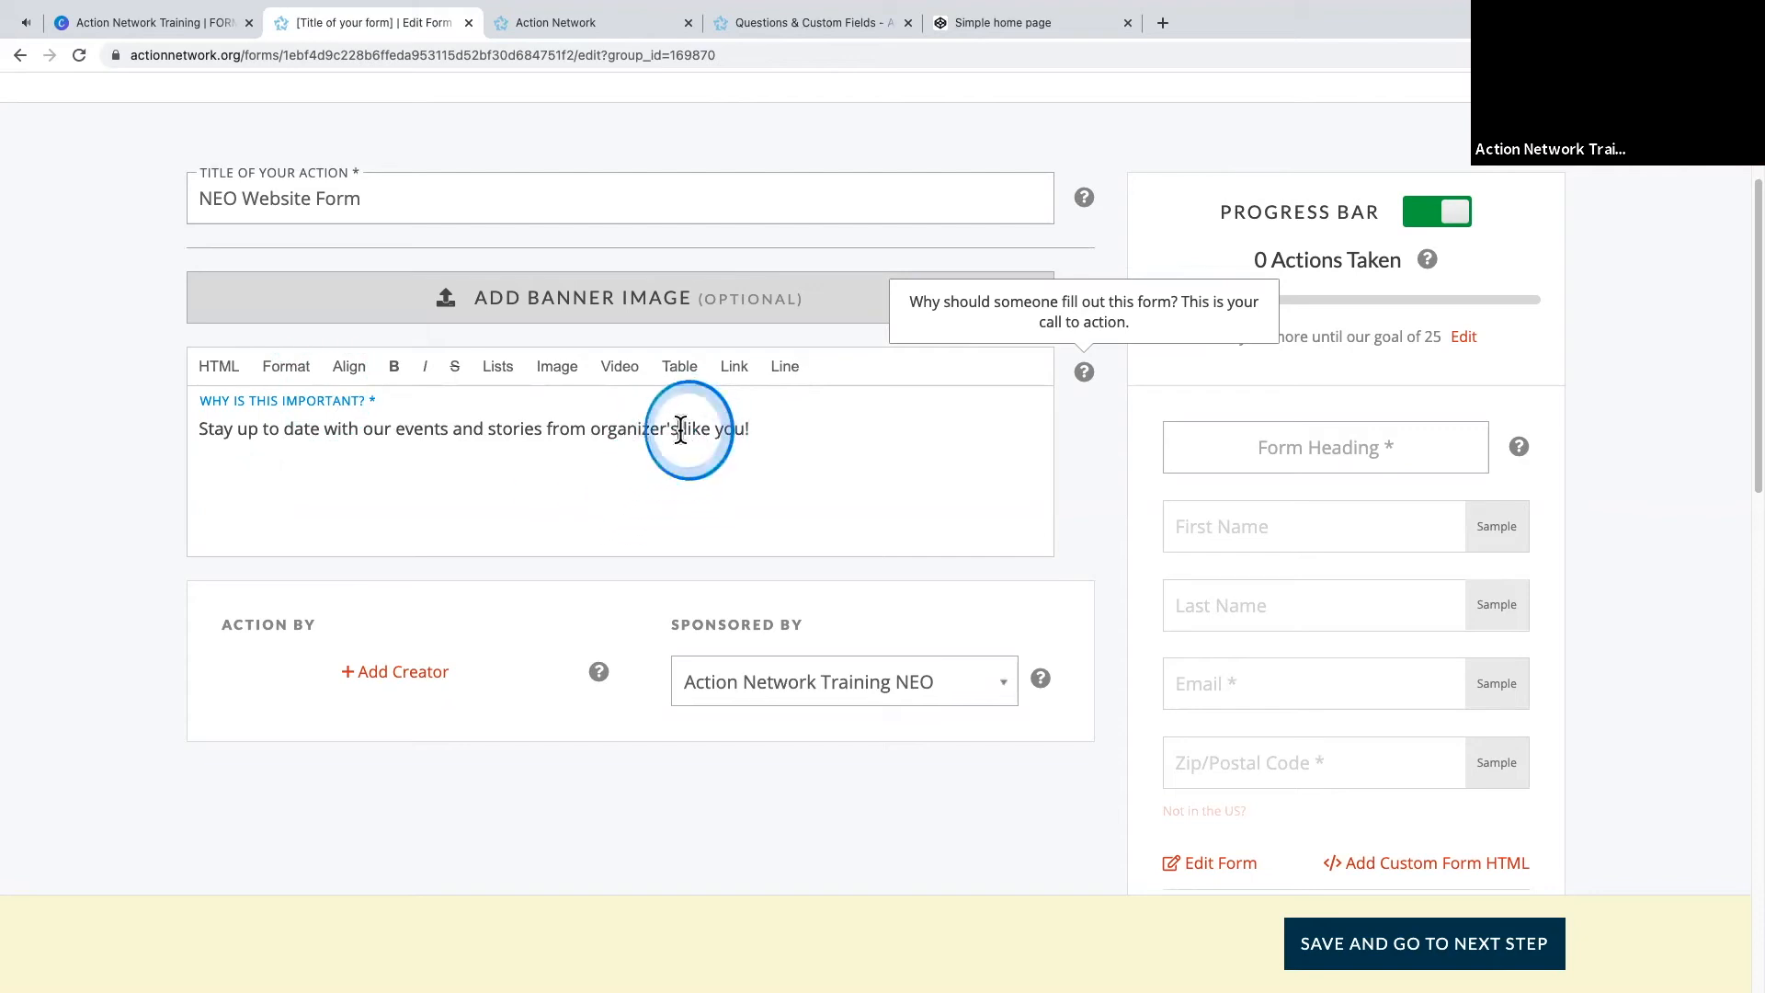
type("and acti ")
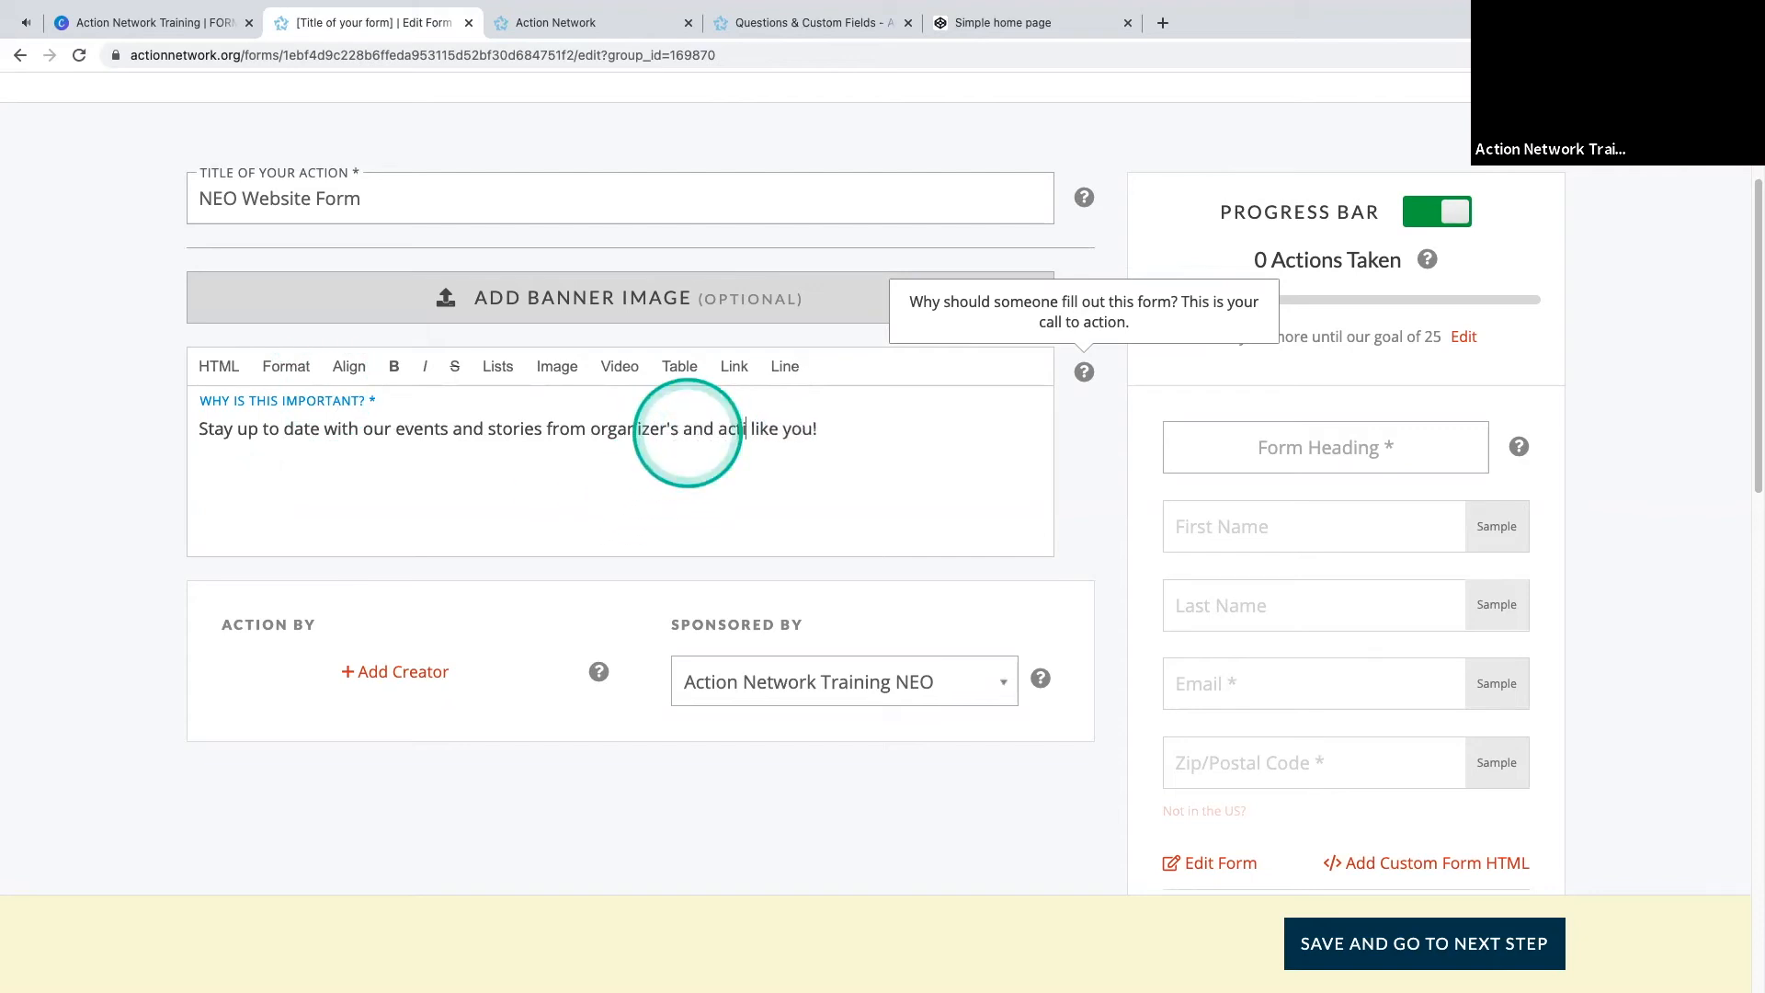
type("vist")
left_click(668, 429)
key("BackSpace")
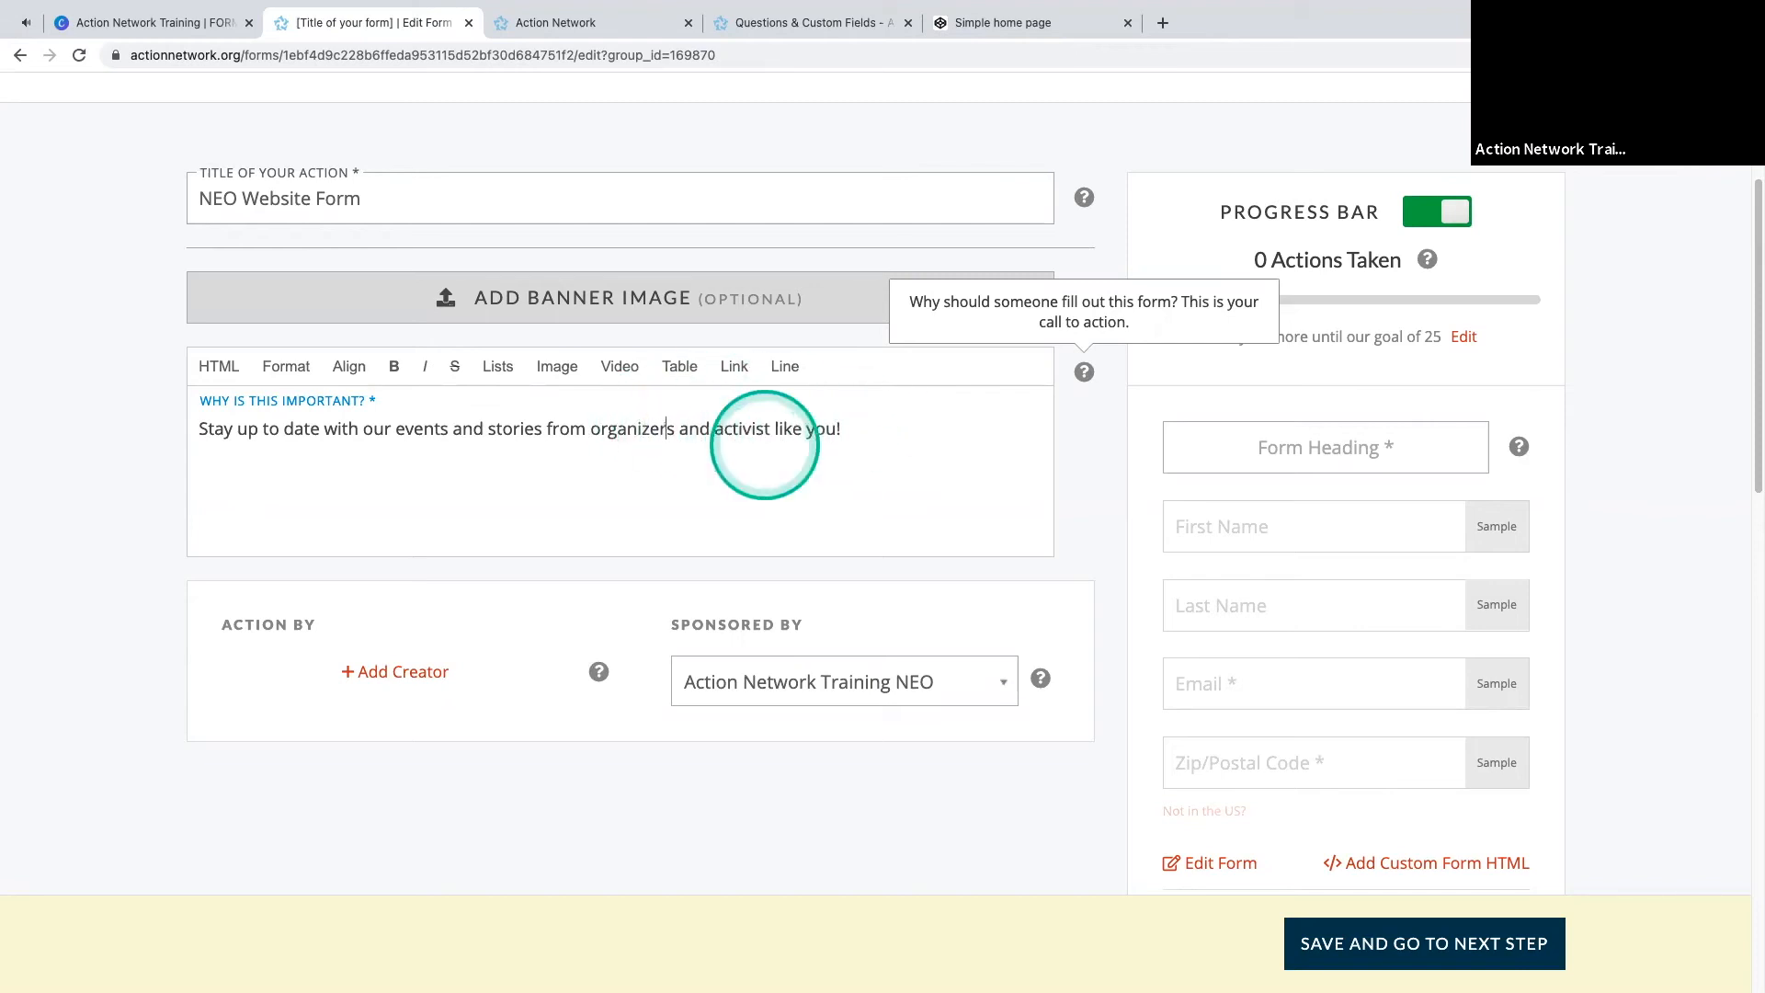
left_click(904, 426)
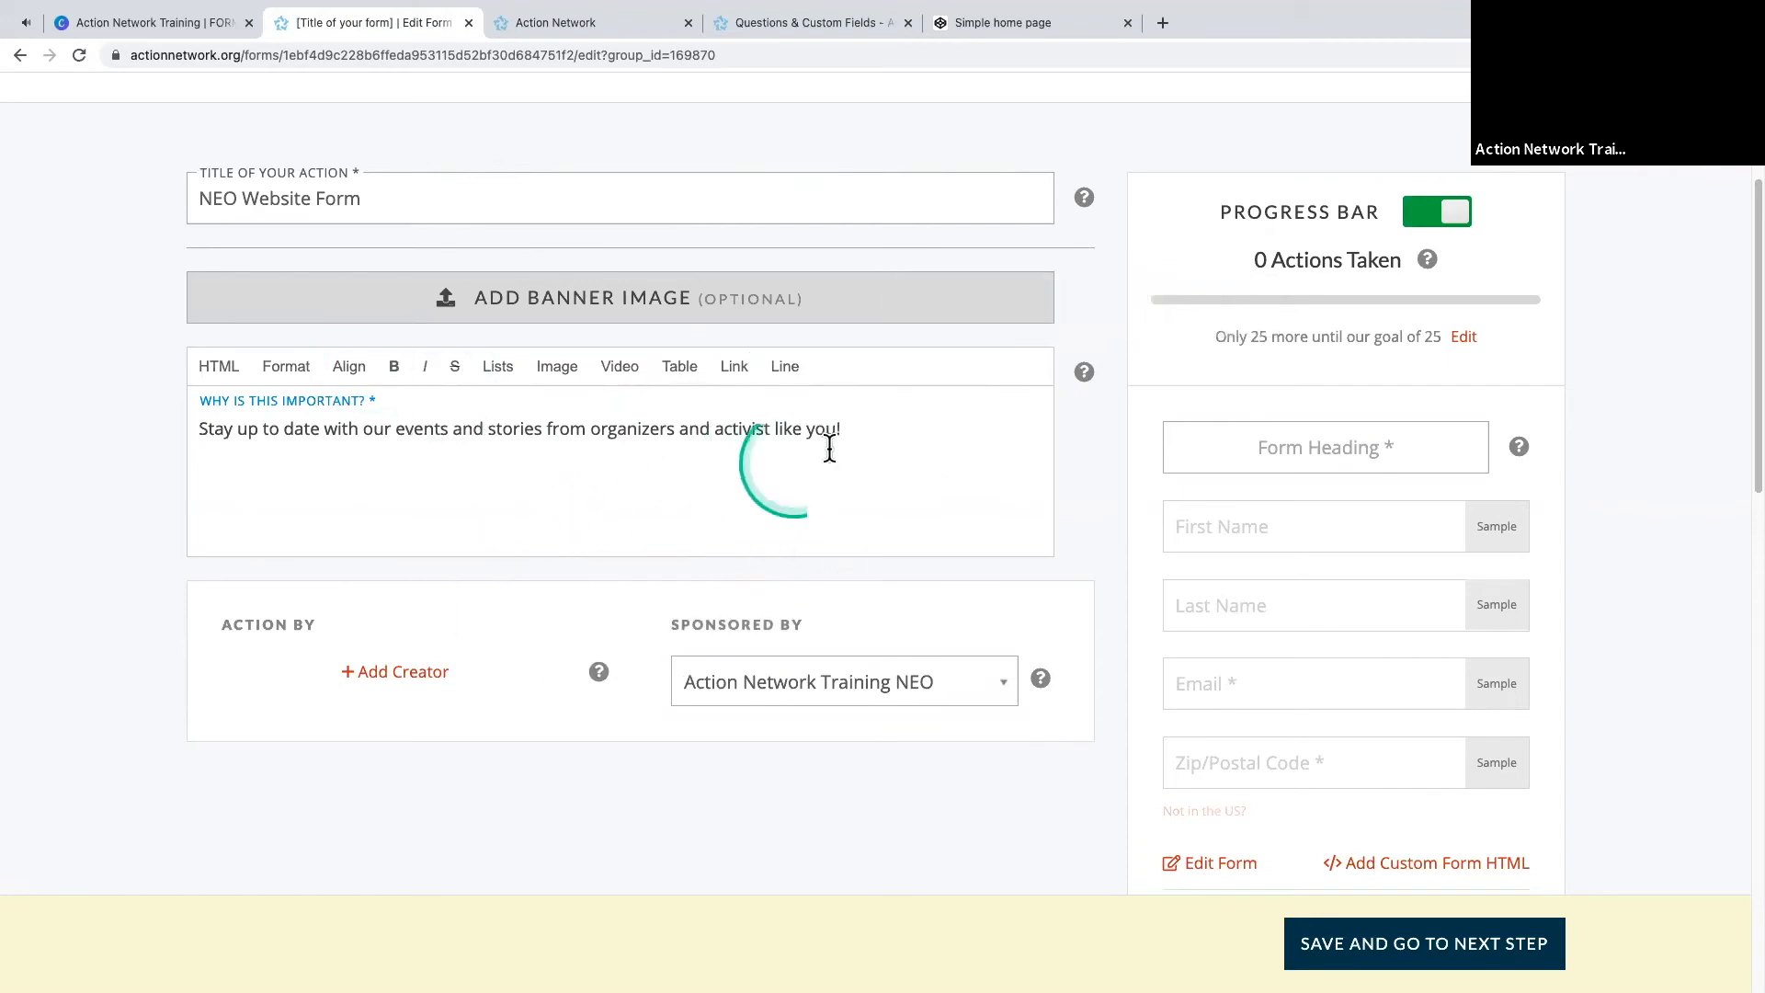
- Switch the form's progress bar off and back on twice to compare the form with and without it
scroll(697, 393, "up", 2)
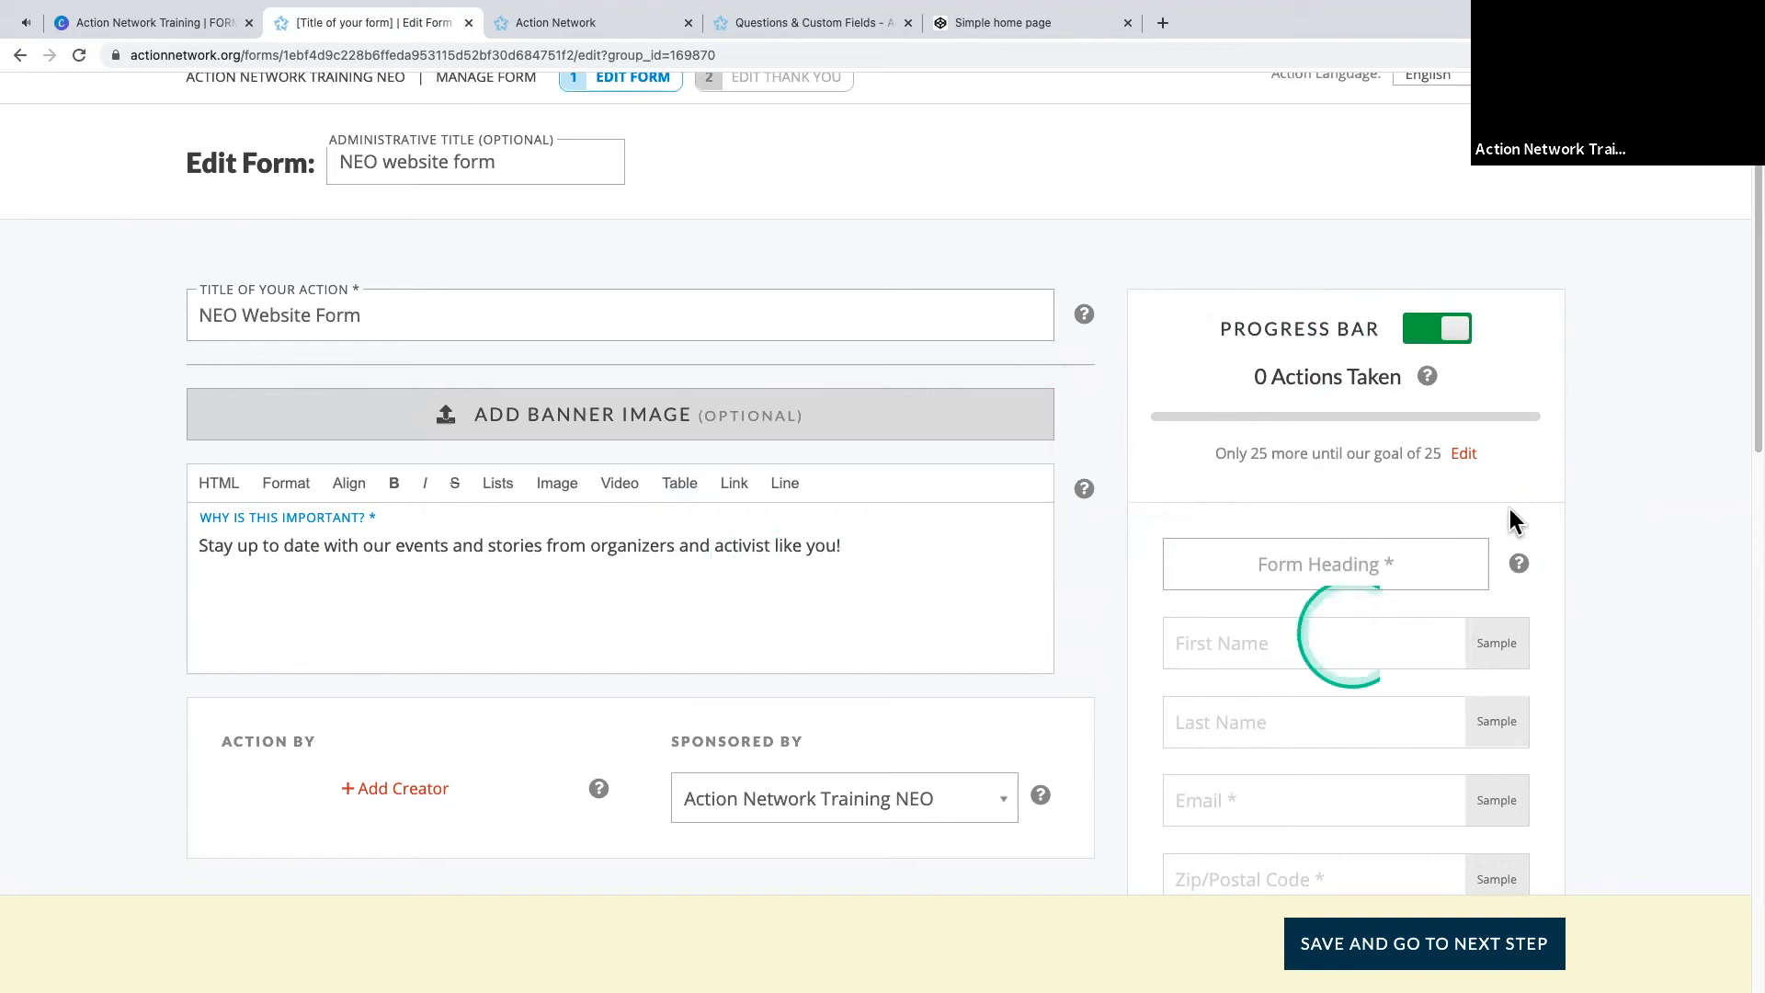
scroll(1278, 462, "down", 1)
left_click(1435, 265)
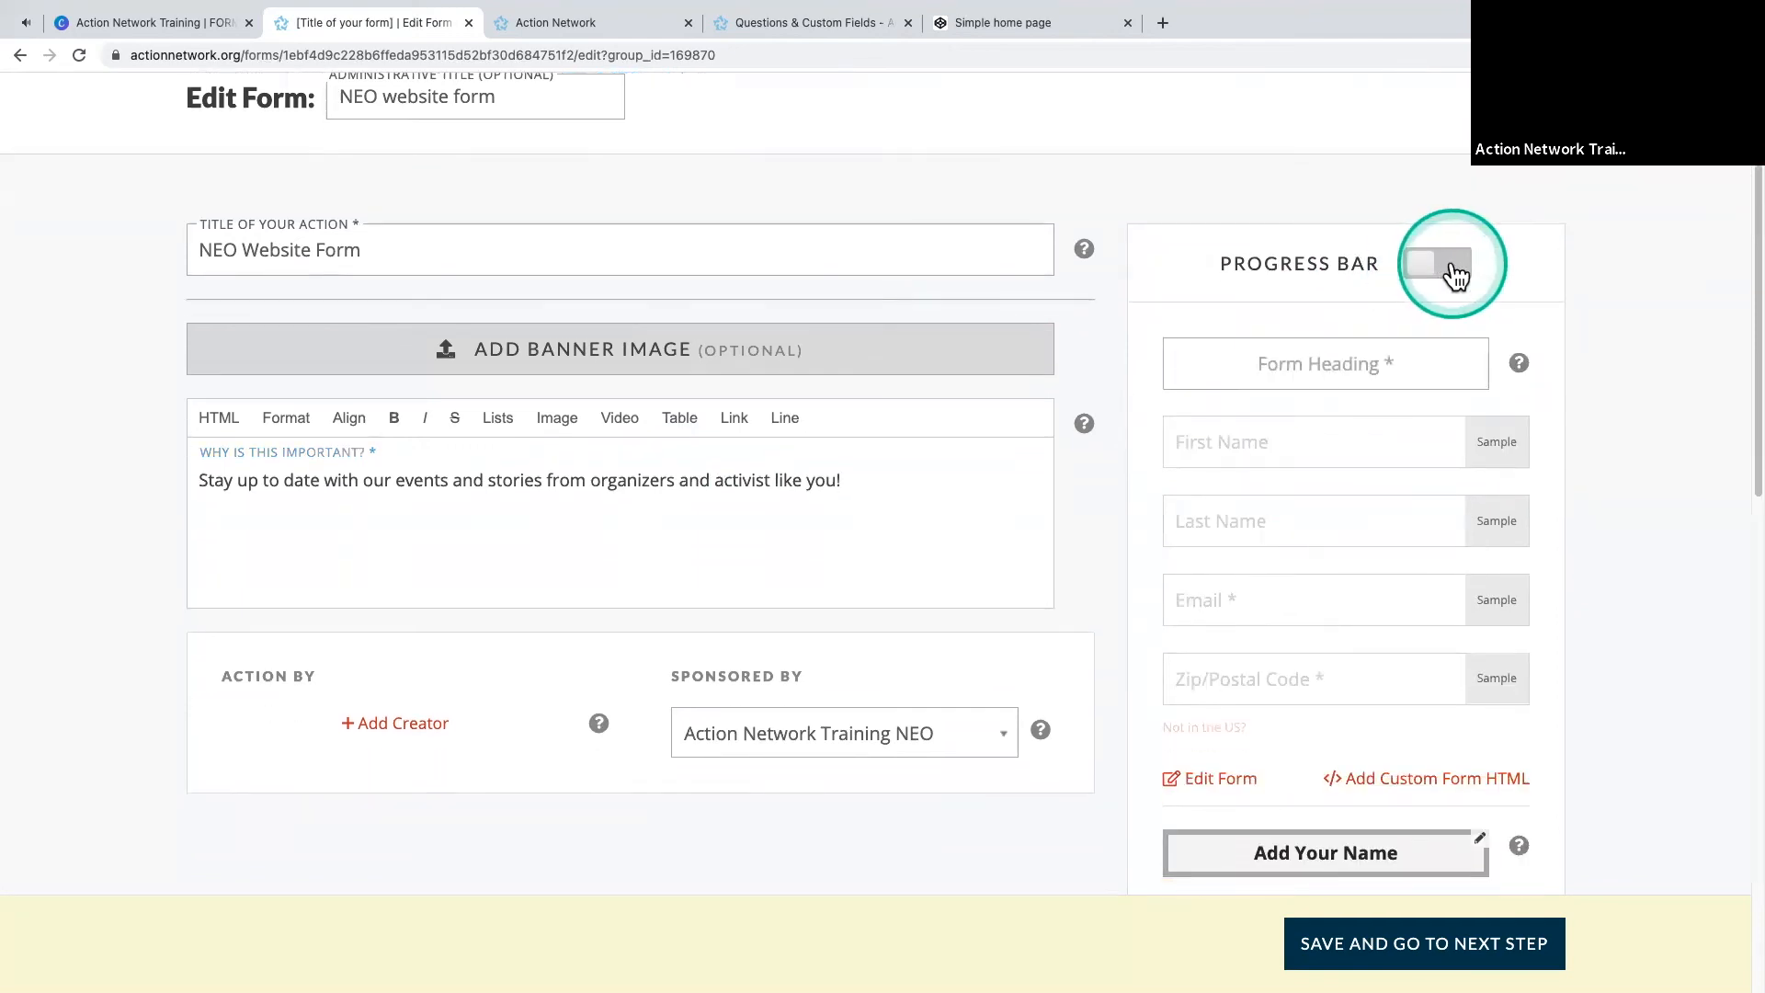
left_click(1445, 269)
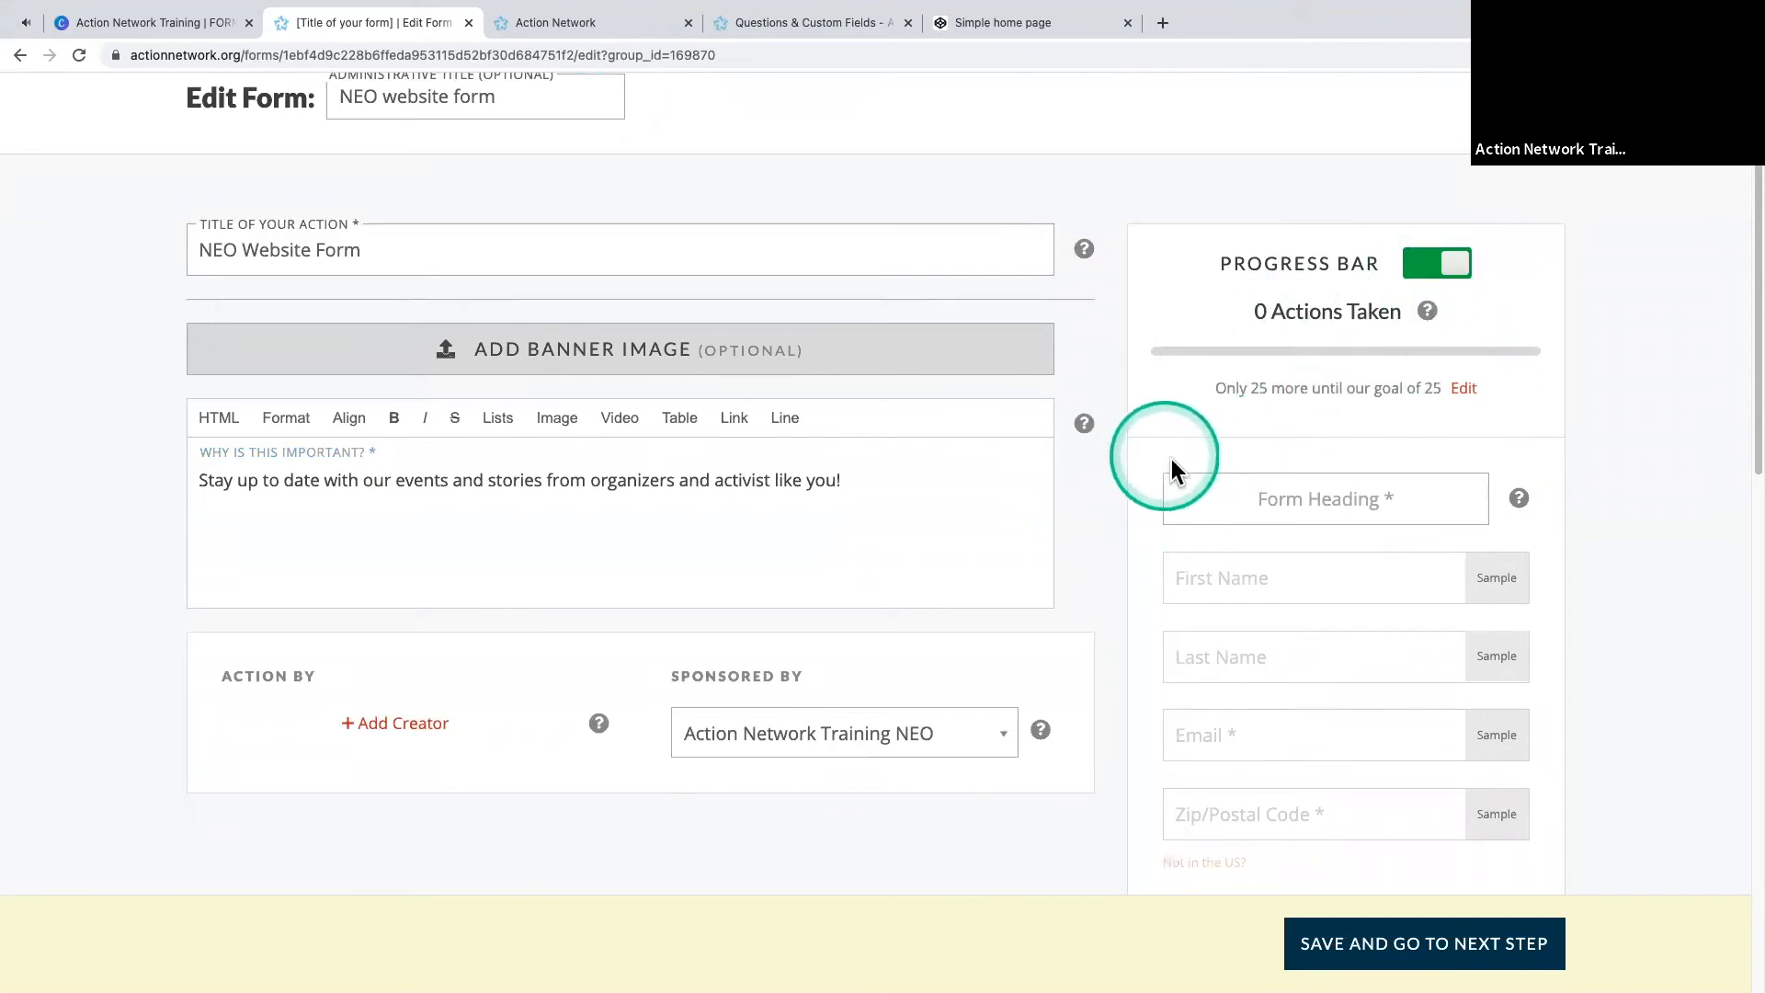
left_click(1421, 269)
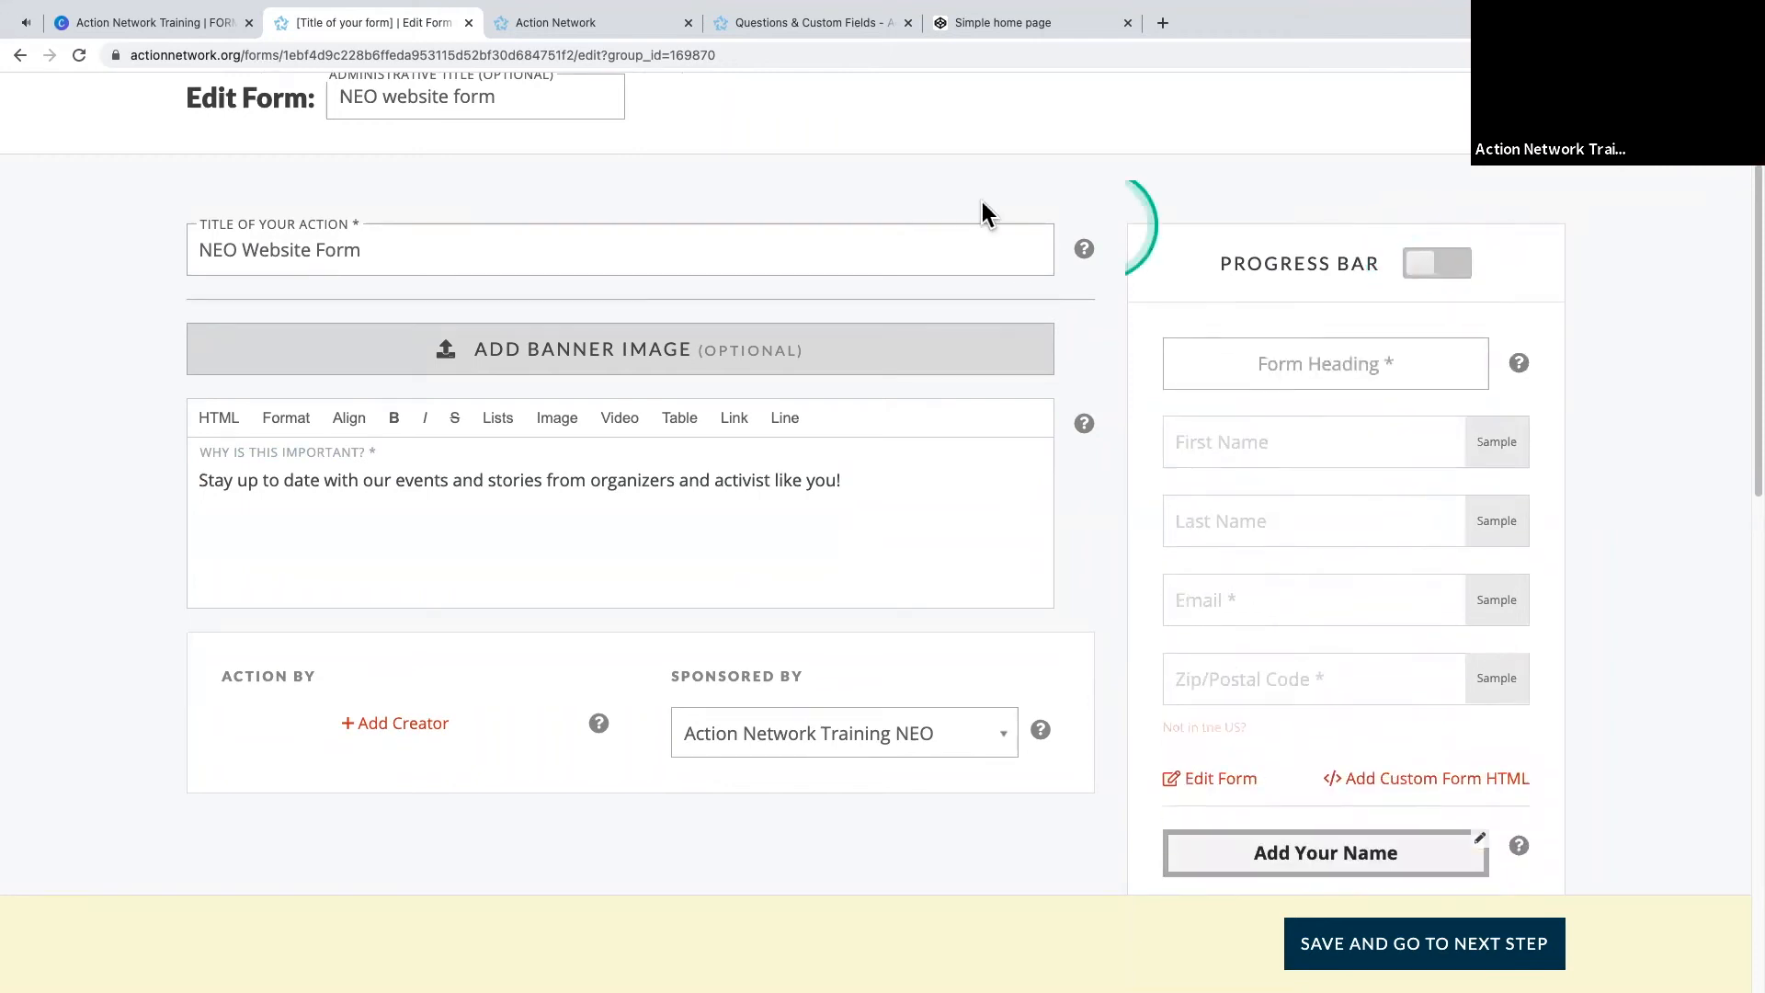
left_click(1439, 266)
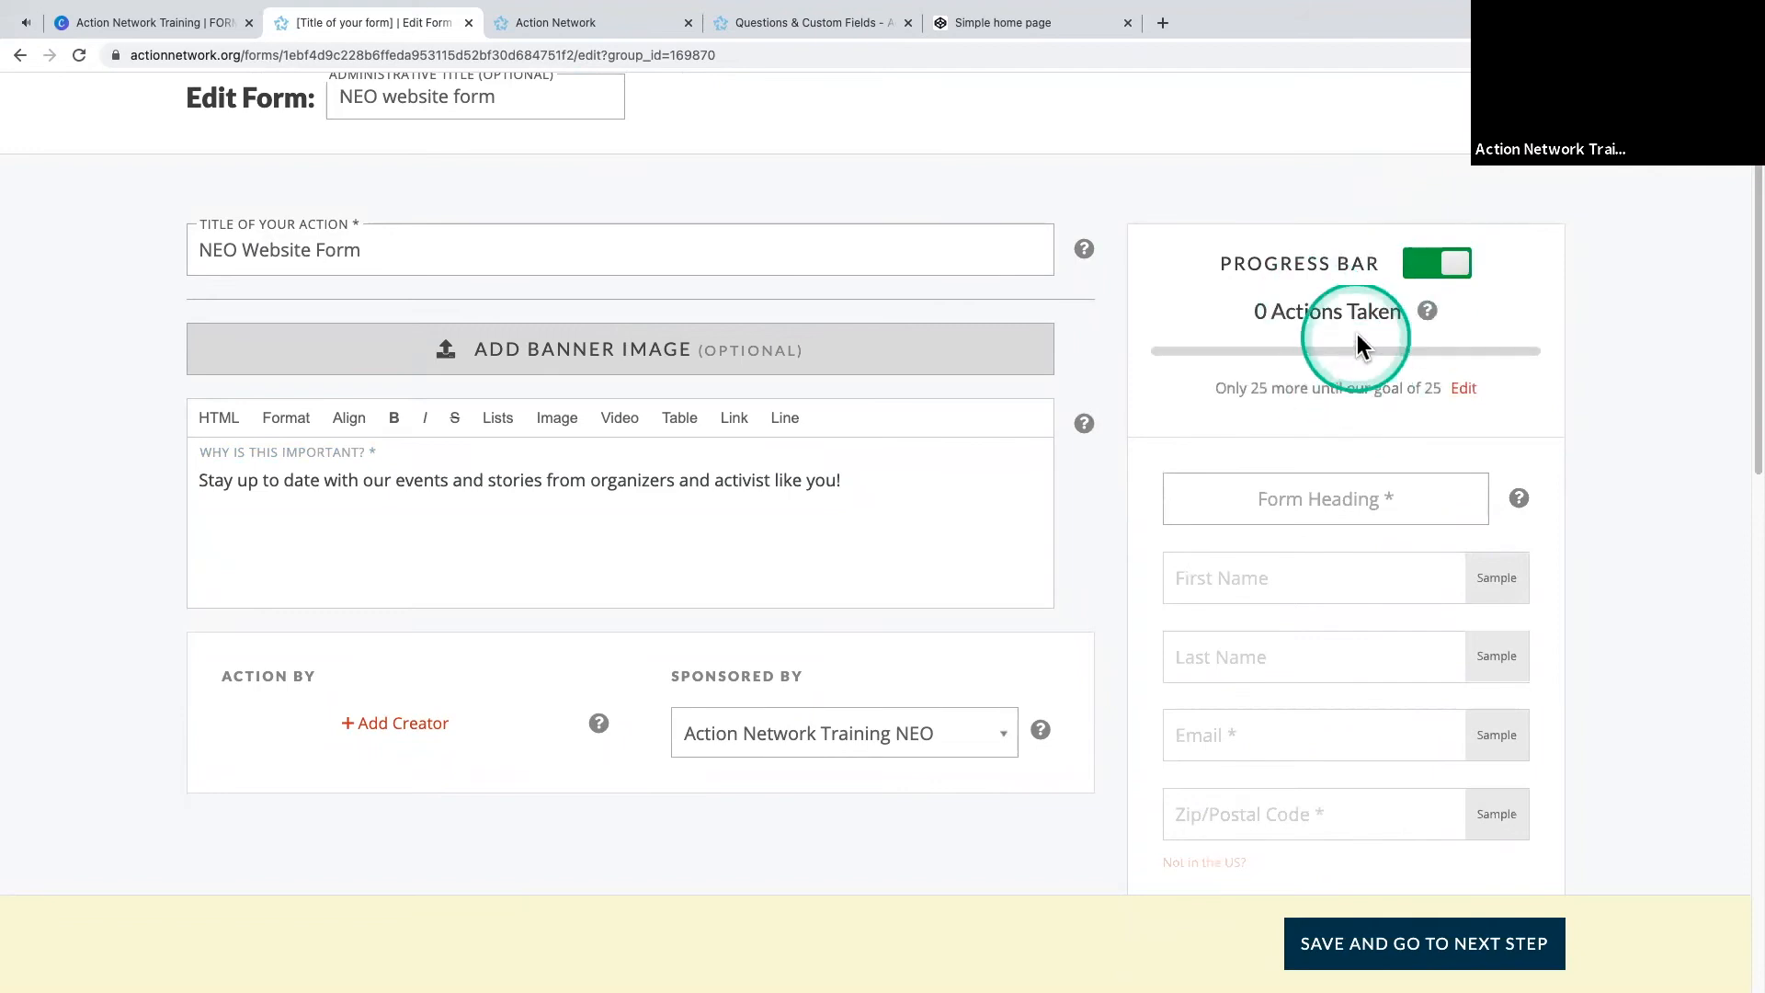
scroll(1351, 338, "down", 3)
scroll(1335, 316, "up", 2)
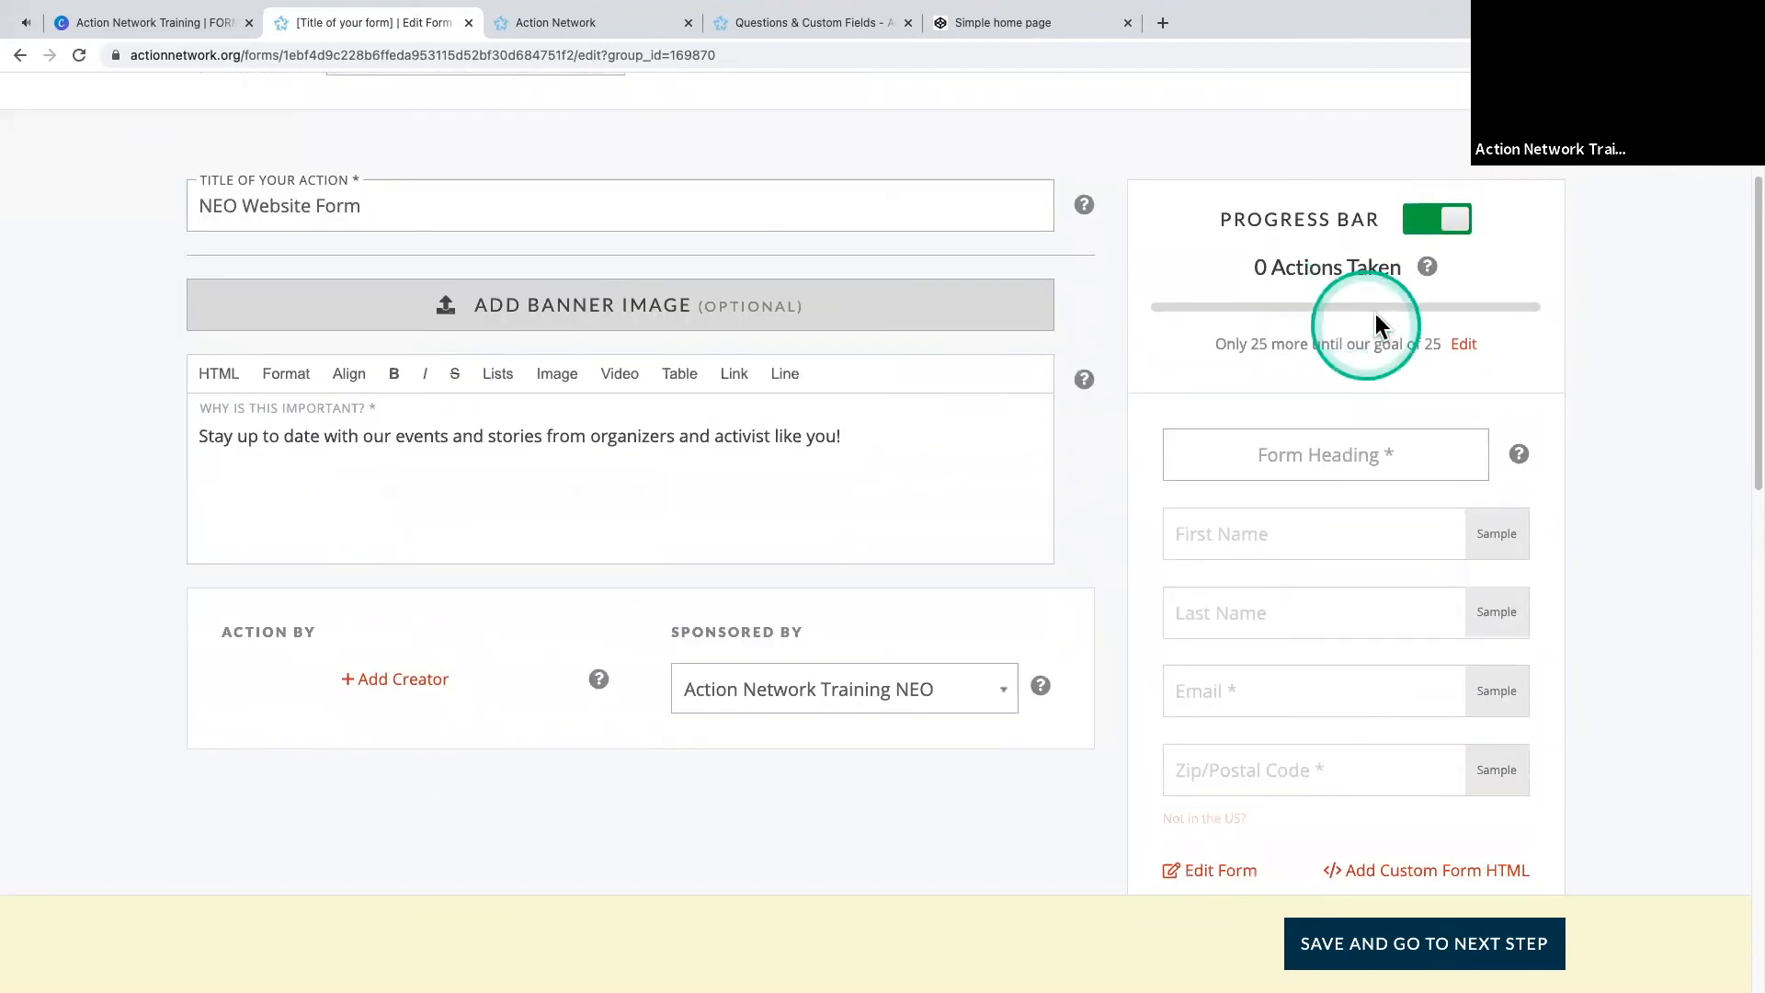
- Set the progress bar's goal to 100 and close the goal setting
left_click(1462, 347)
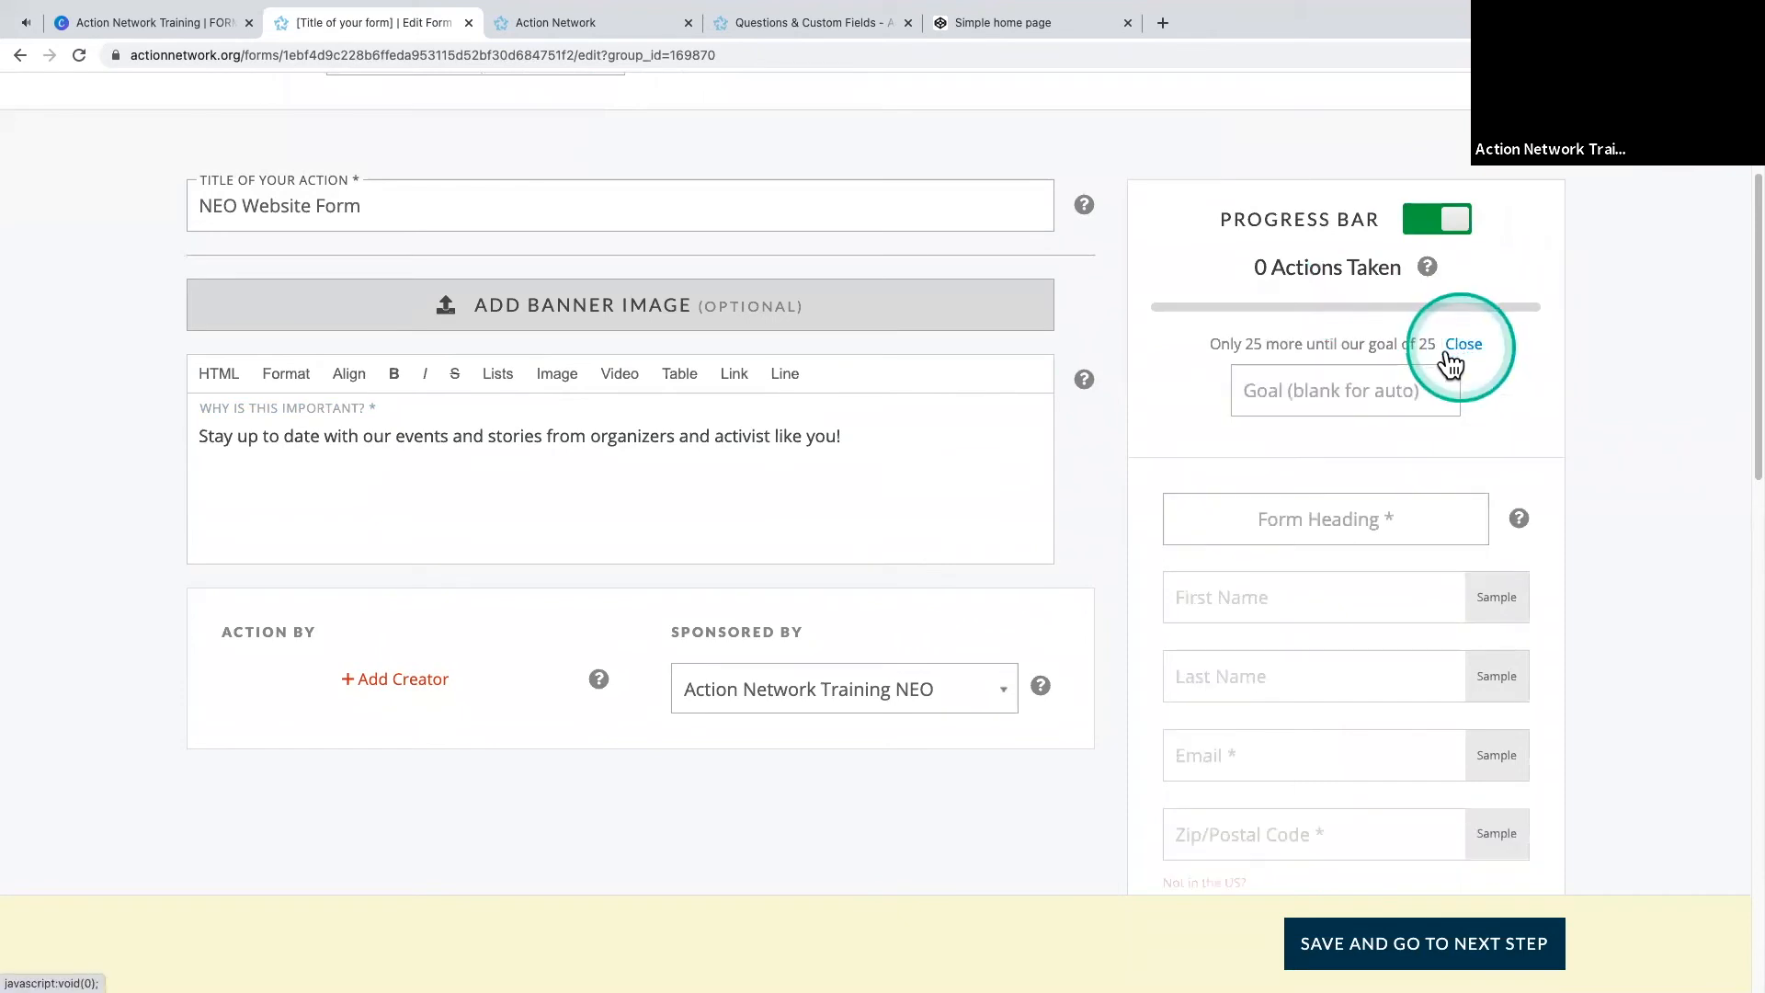
left_click(1331, 399)
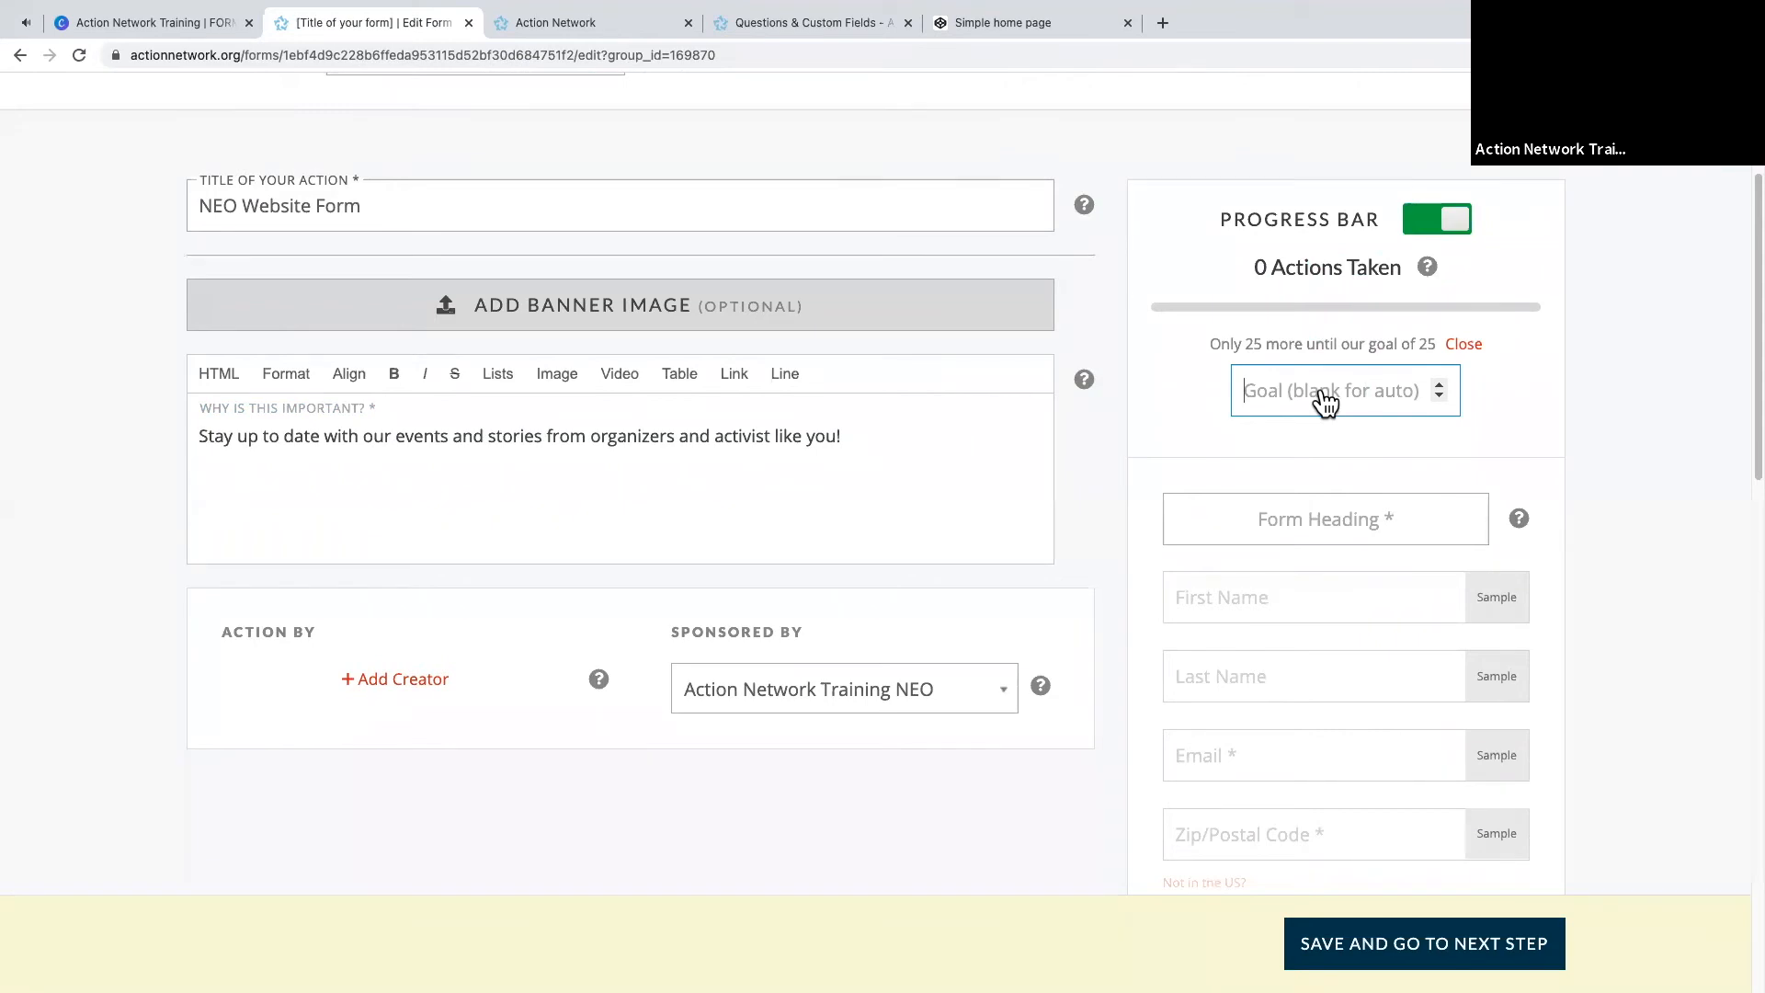
type("100")
left_click(1466, 351)
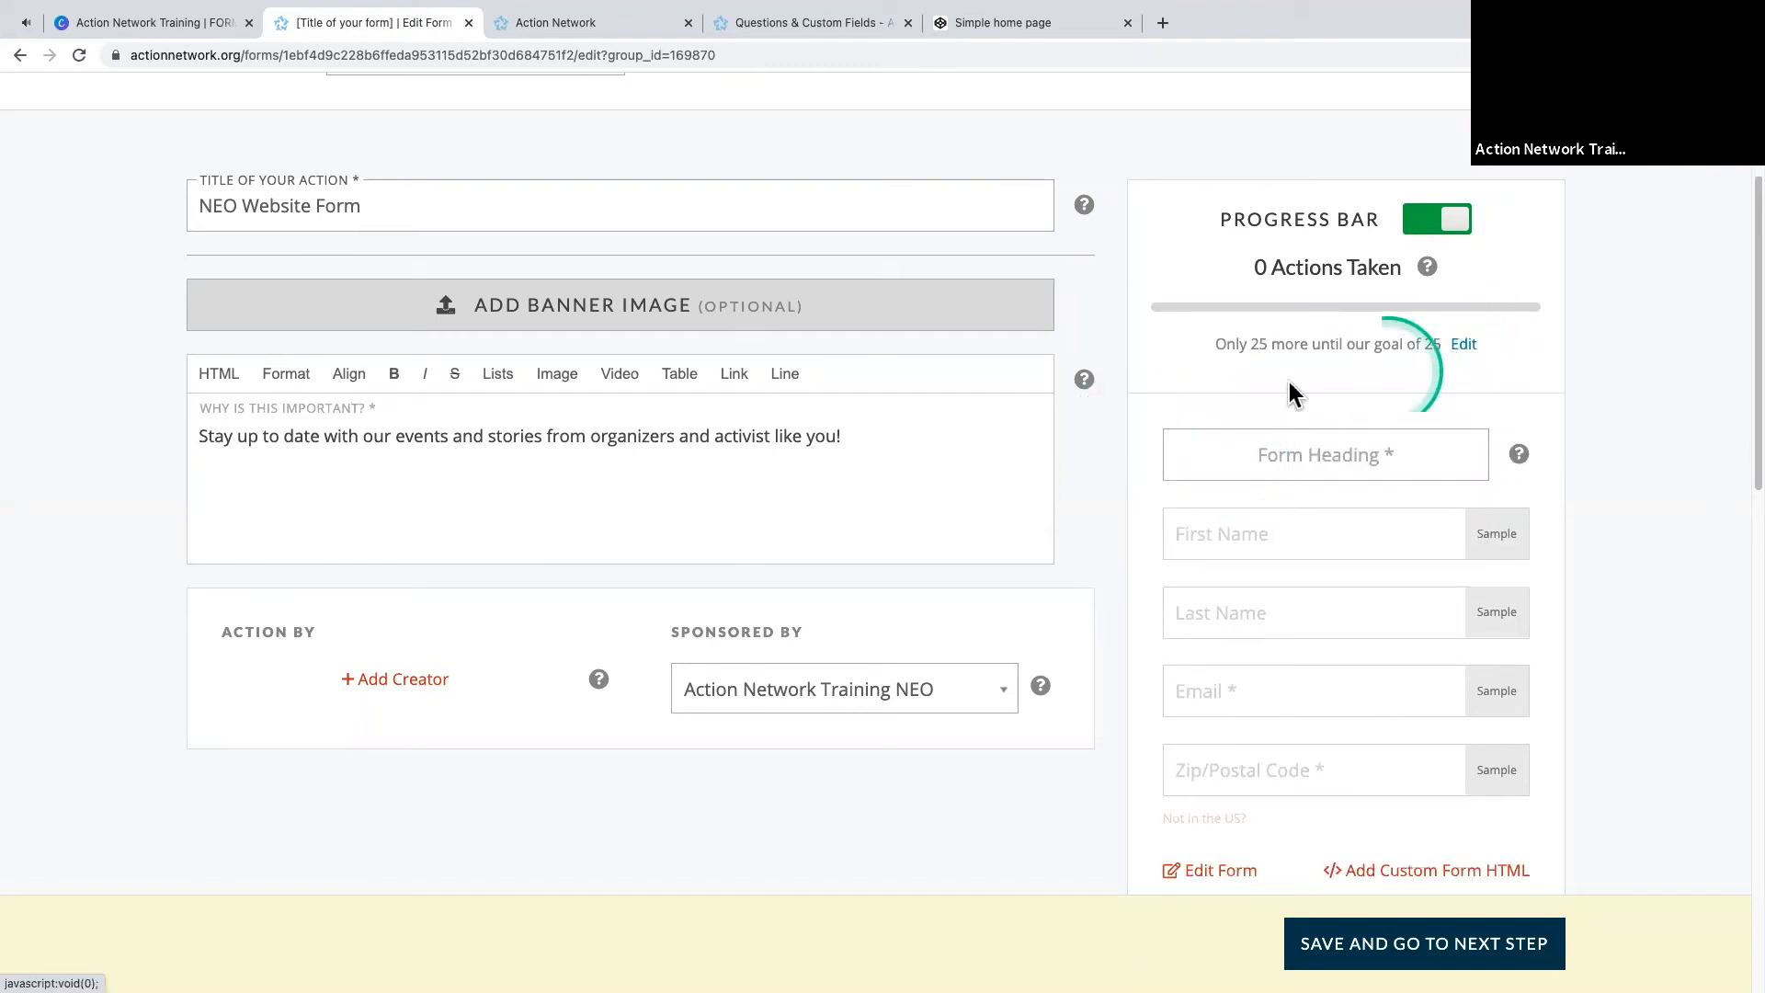
- Enter "Get Fun Updates!" as the form heading
scroll(1259, 410, "down", 3)
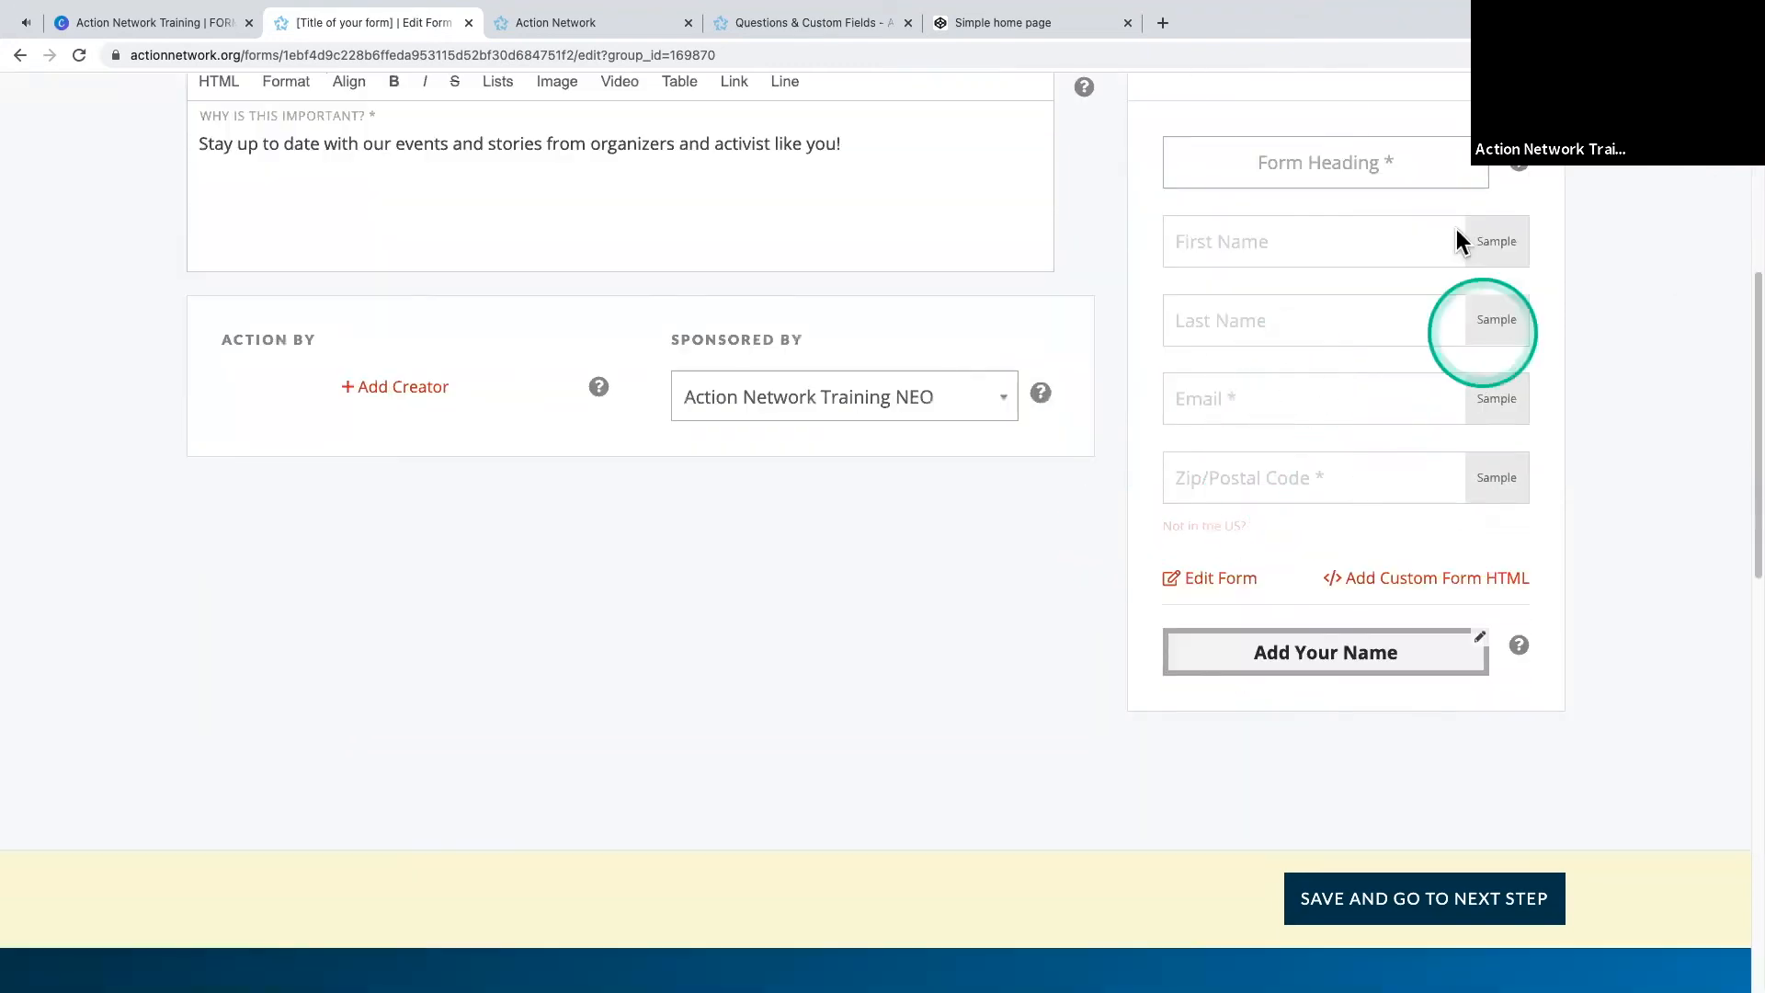
left_click(1305, 175)
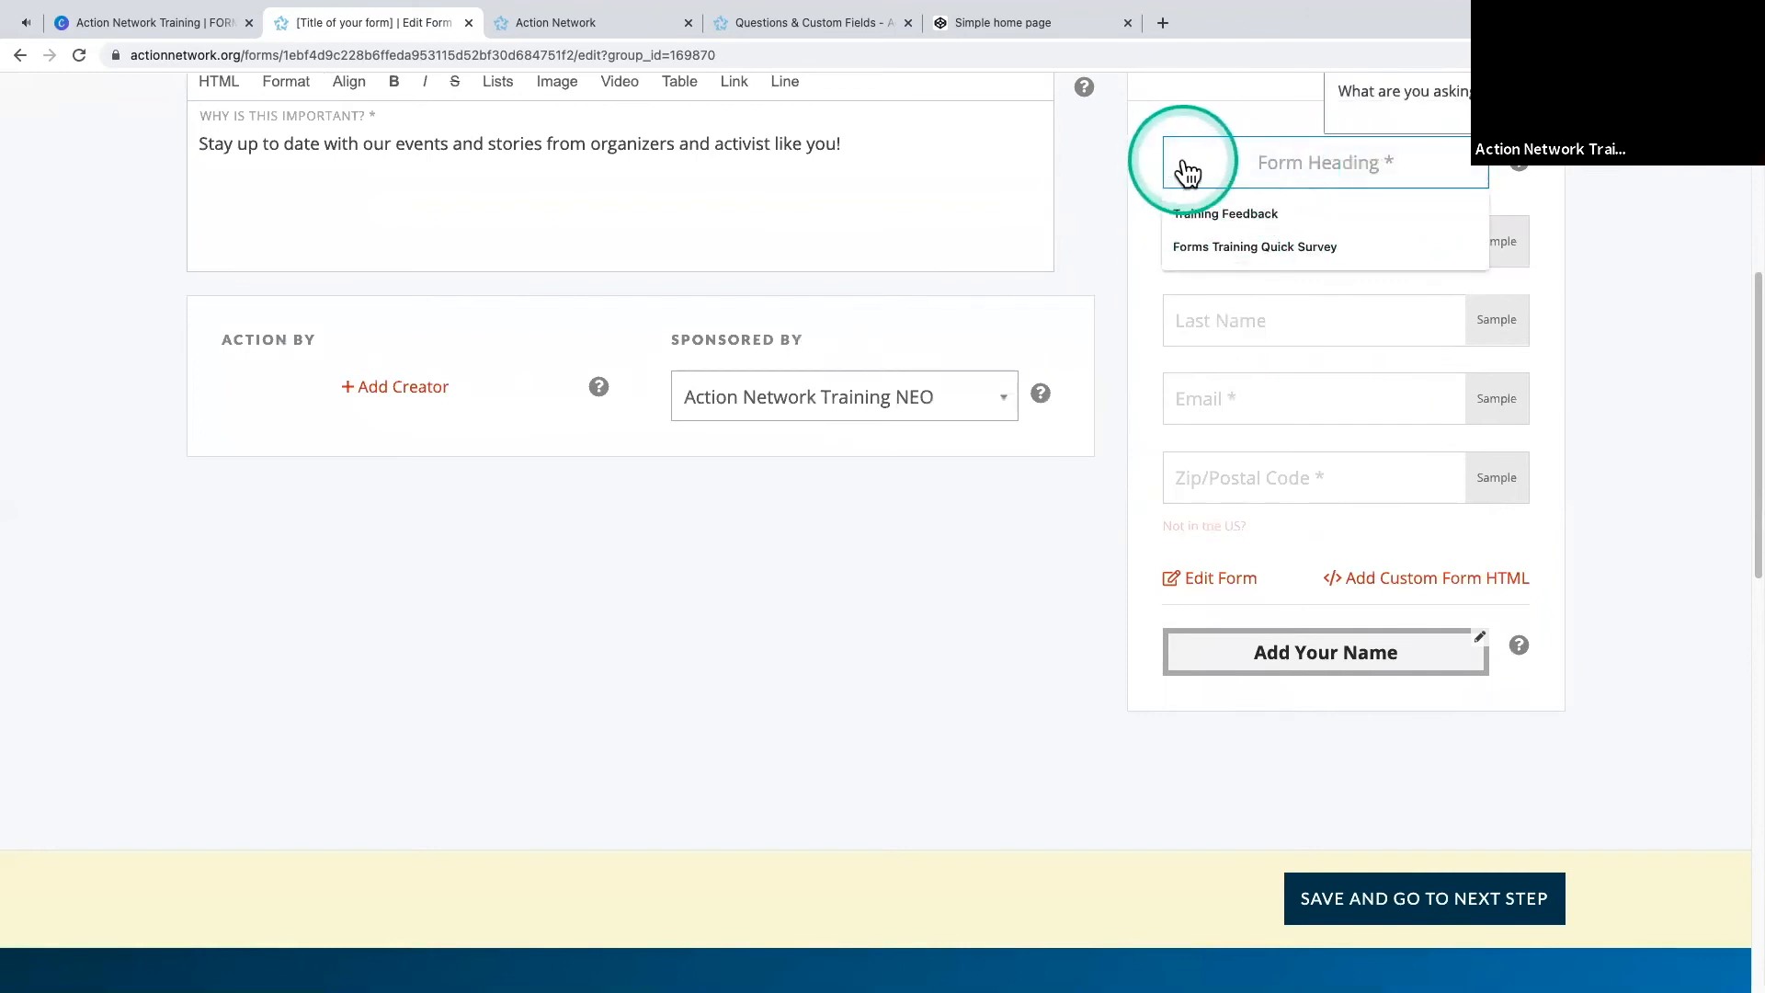
scroll(1169, 275, "up", 1)
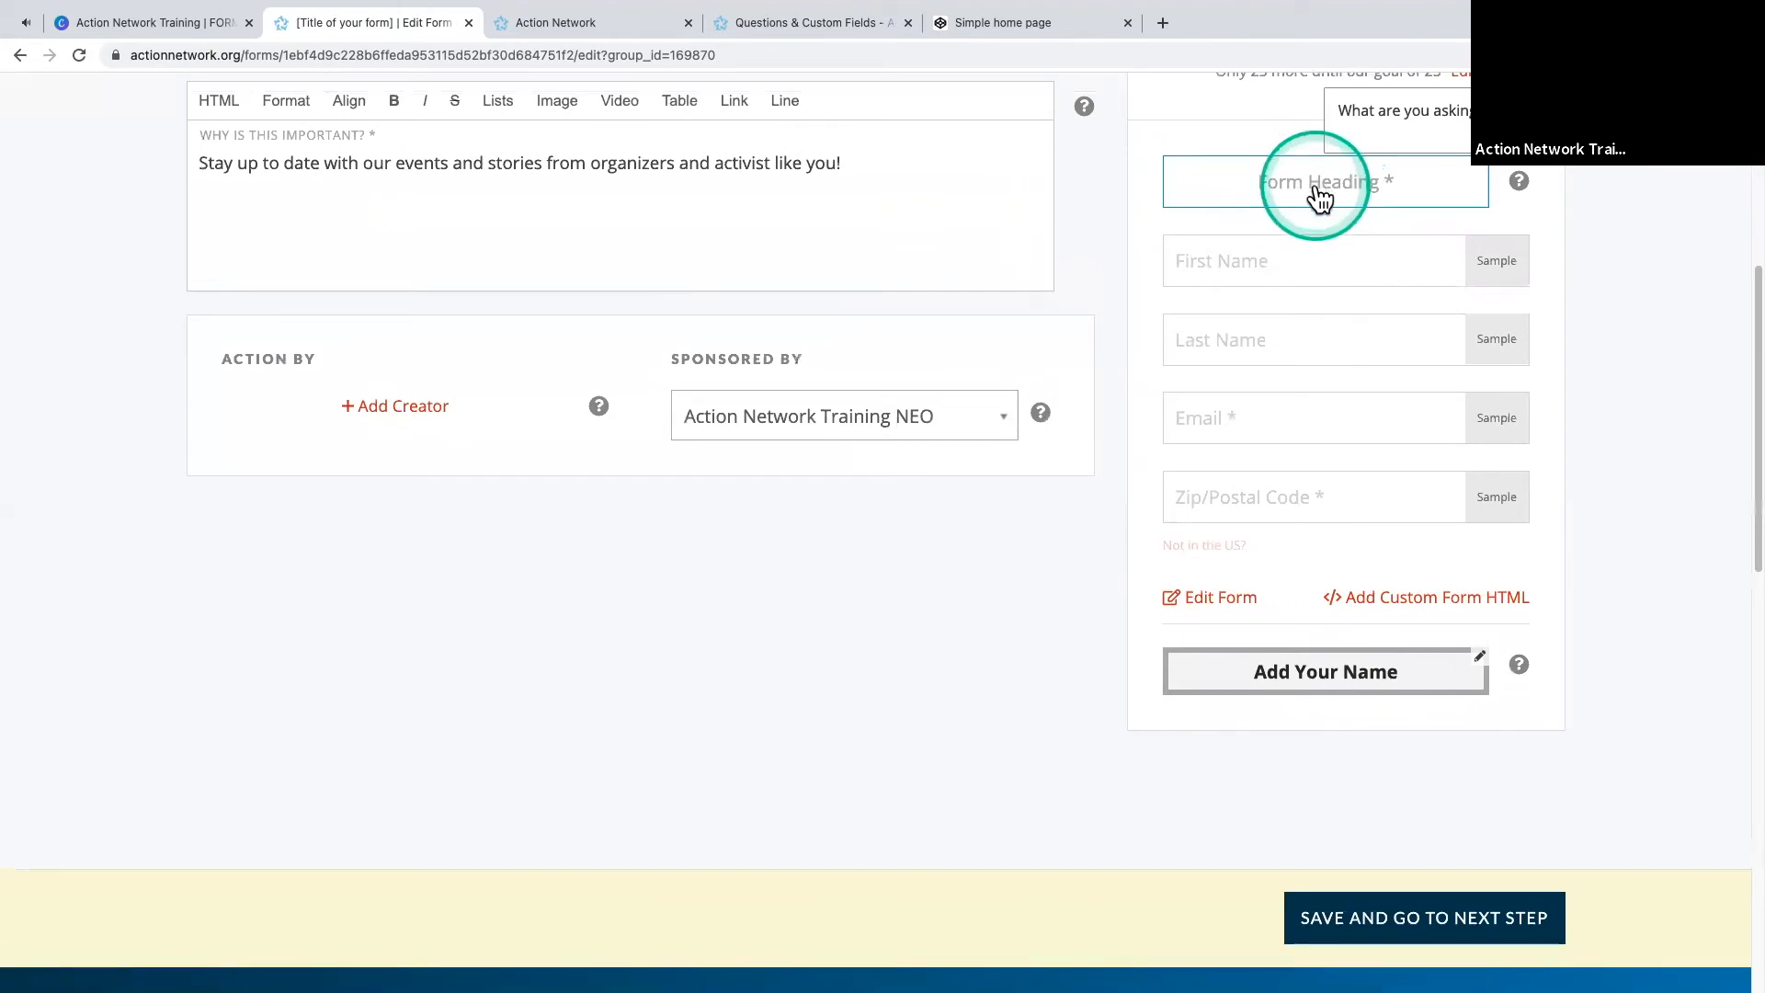
type("Get Updates")
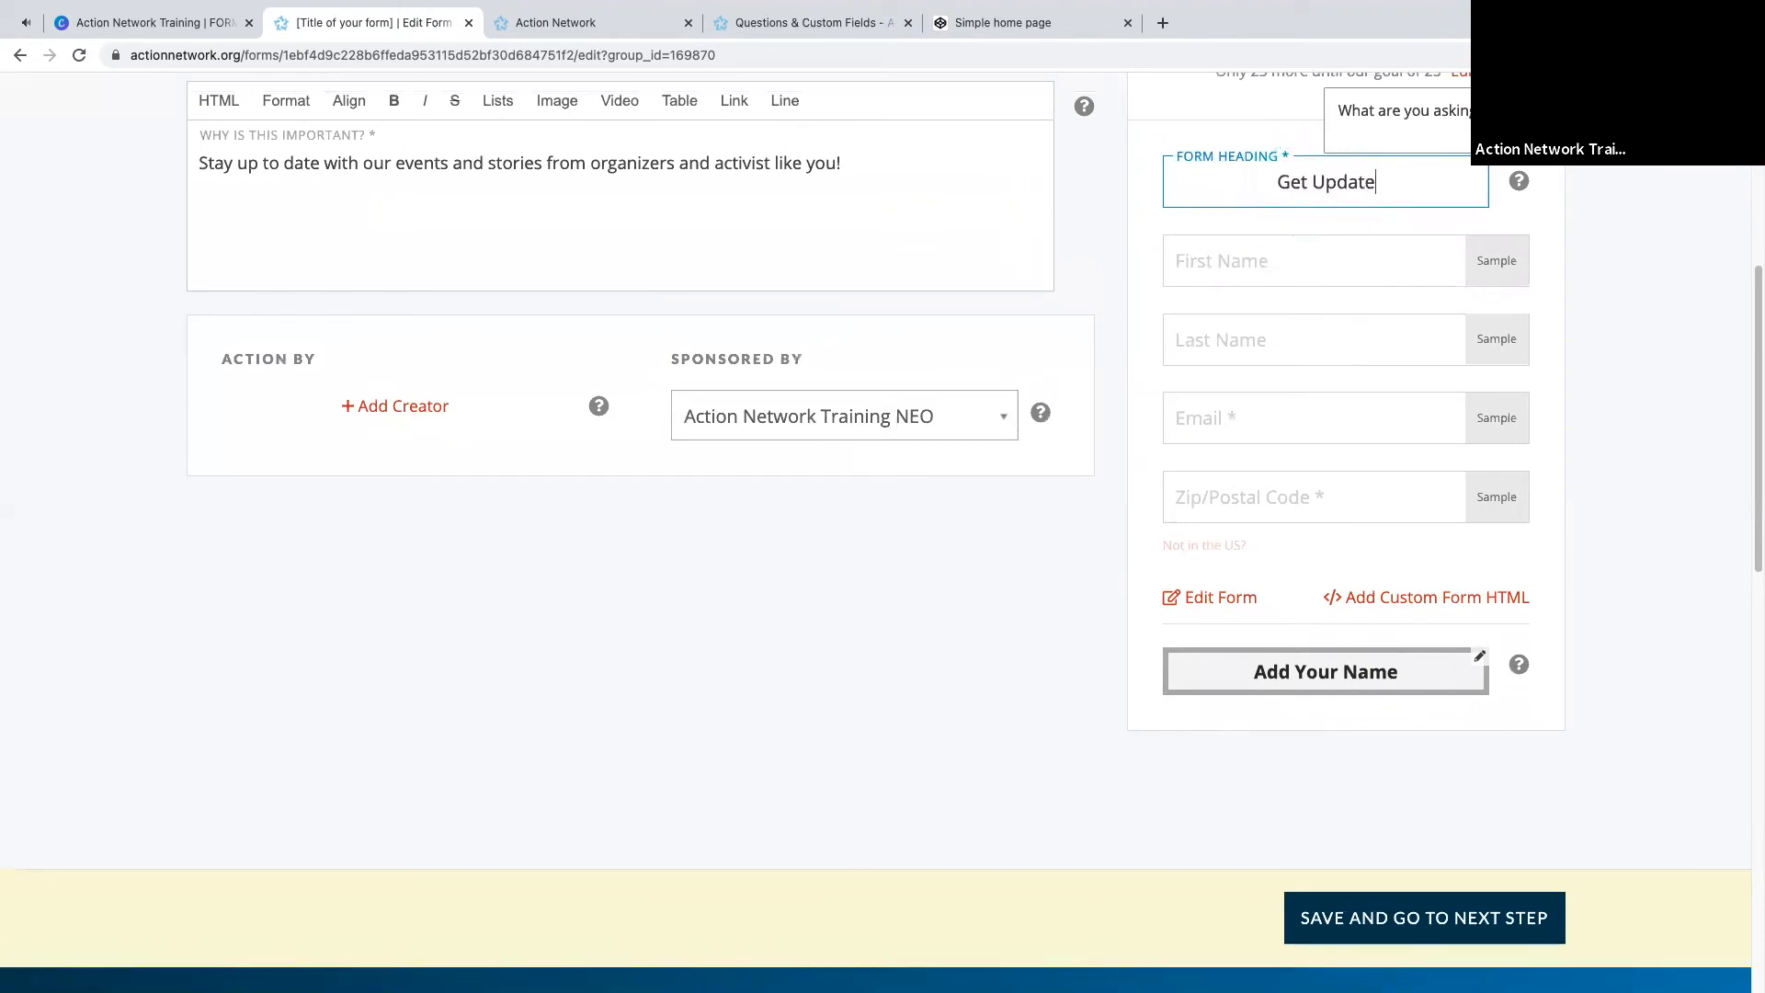
key("BackSpace")
key("BackSpace")
key("BackSpace")
key("BackSpace")
key("BackSpace")
key("BackSpace")
key("BackSpace")
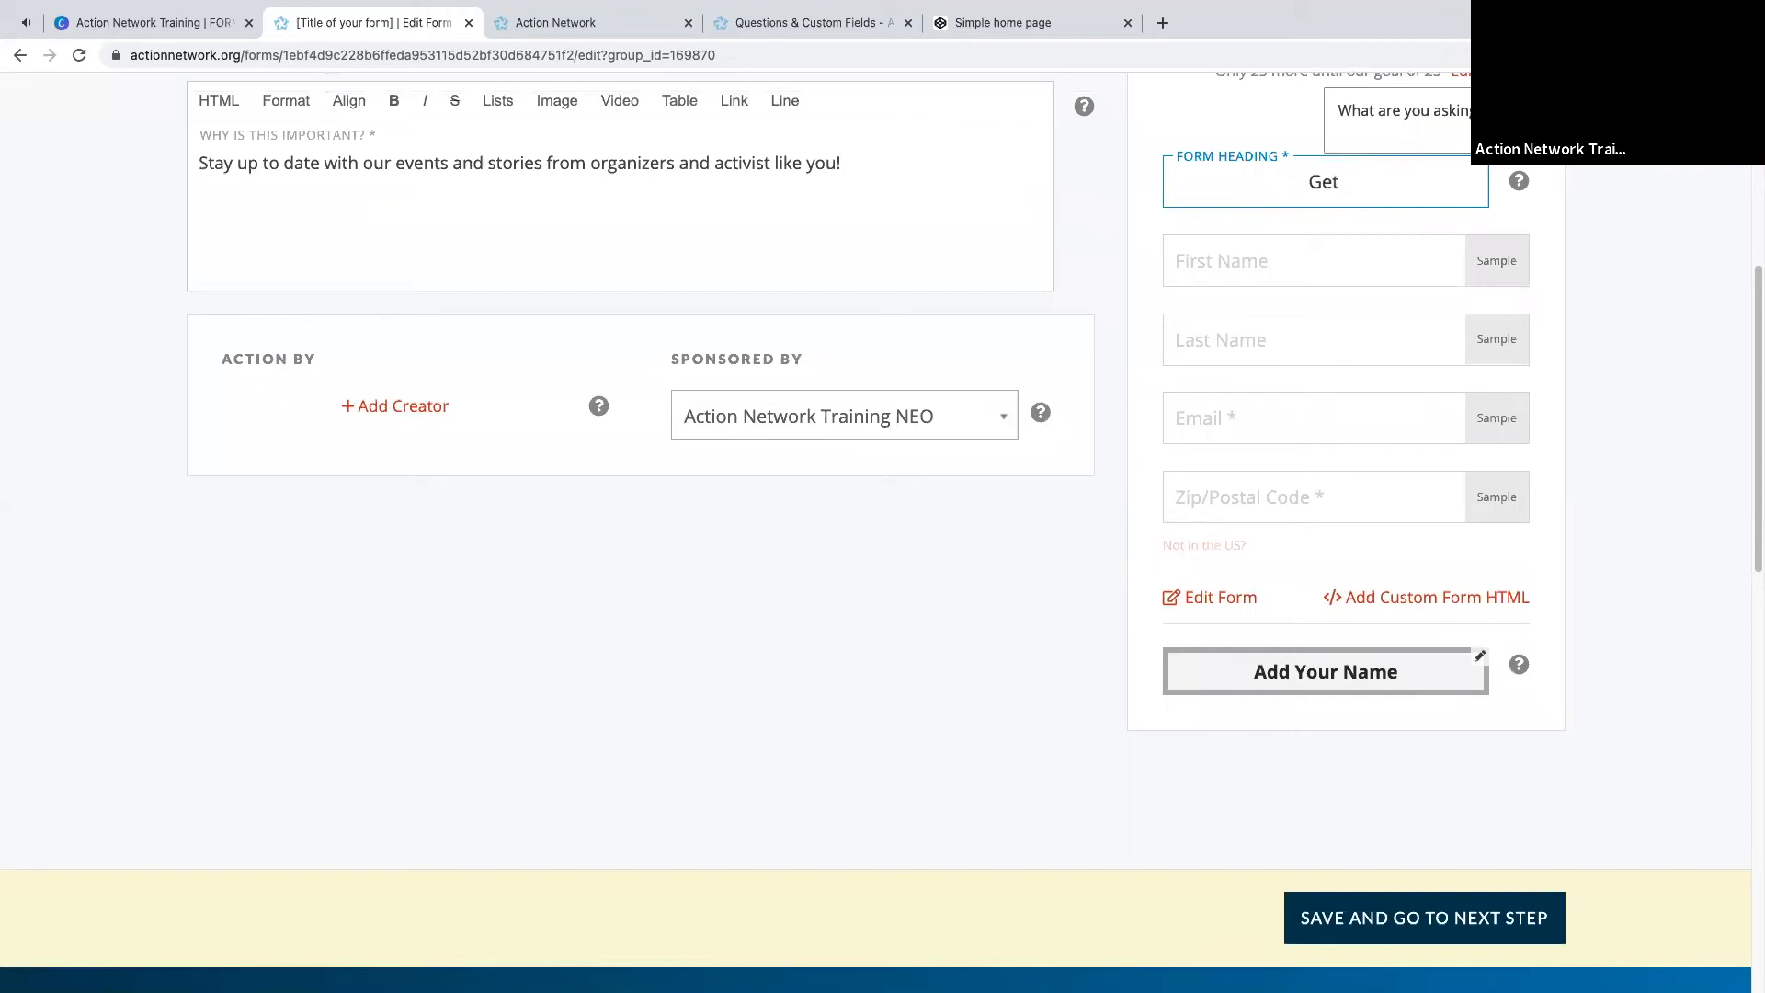
type("Fun Updat")
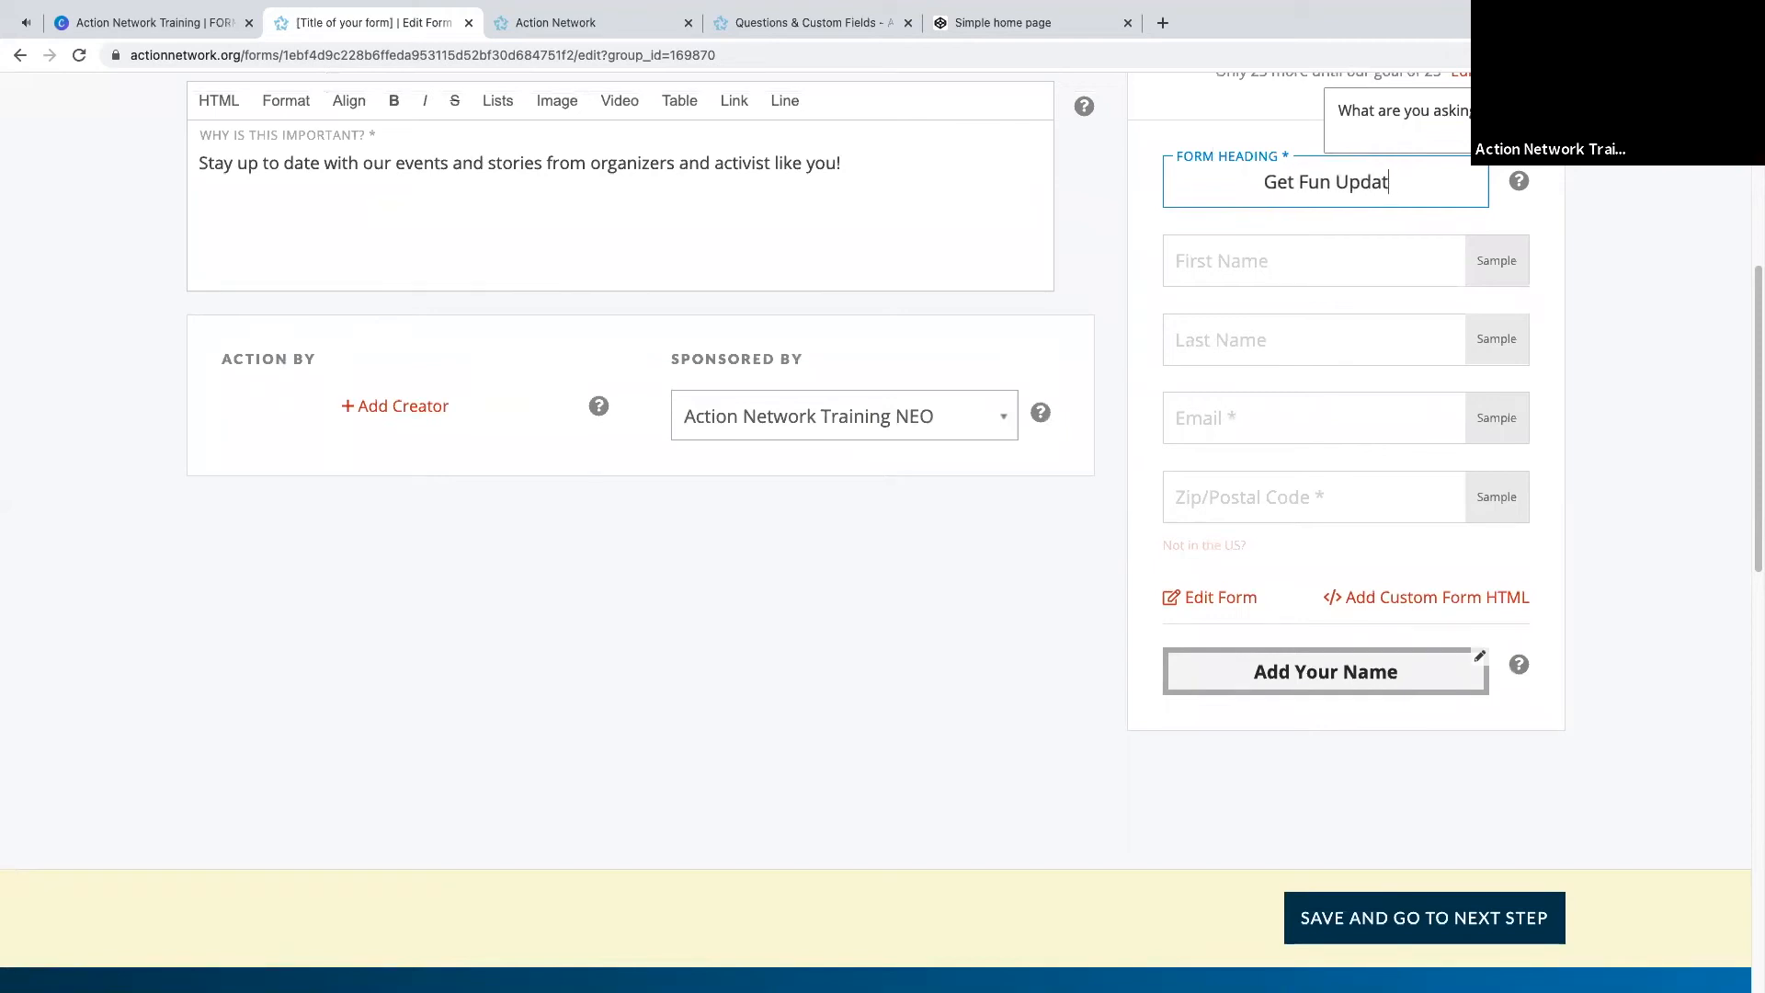
type("es!")
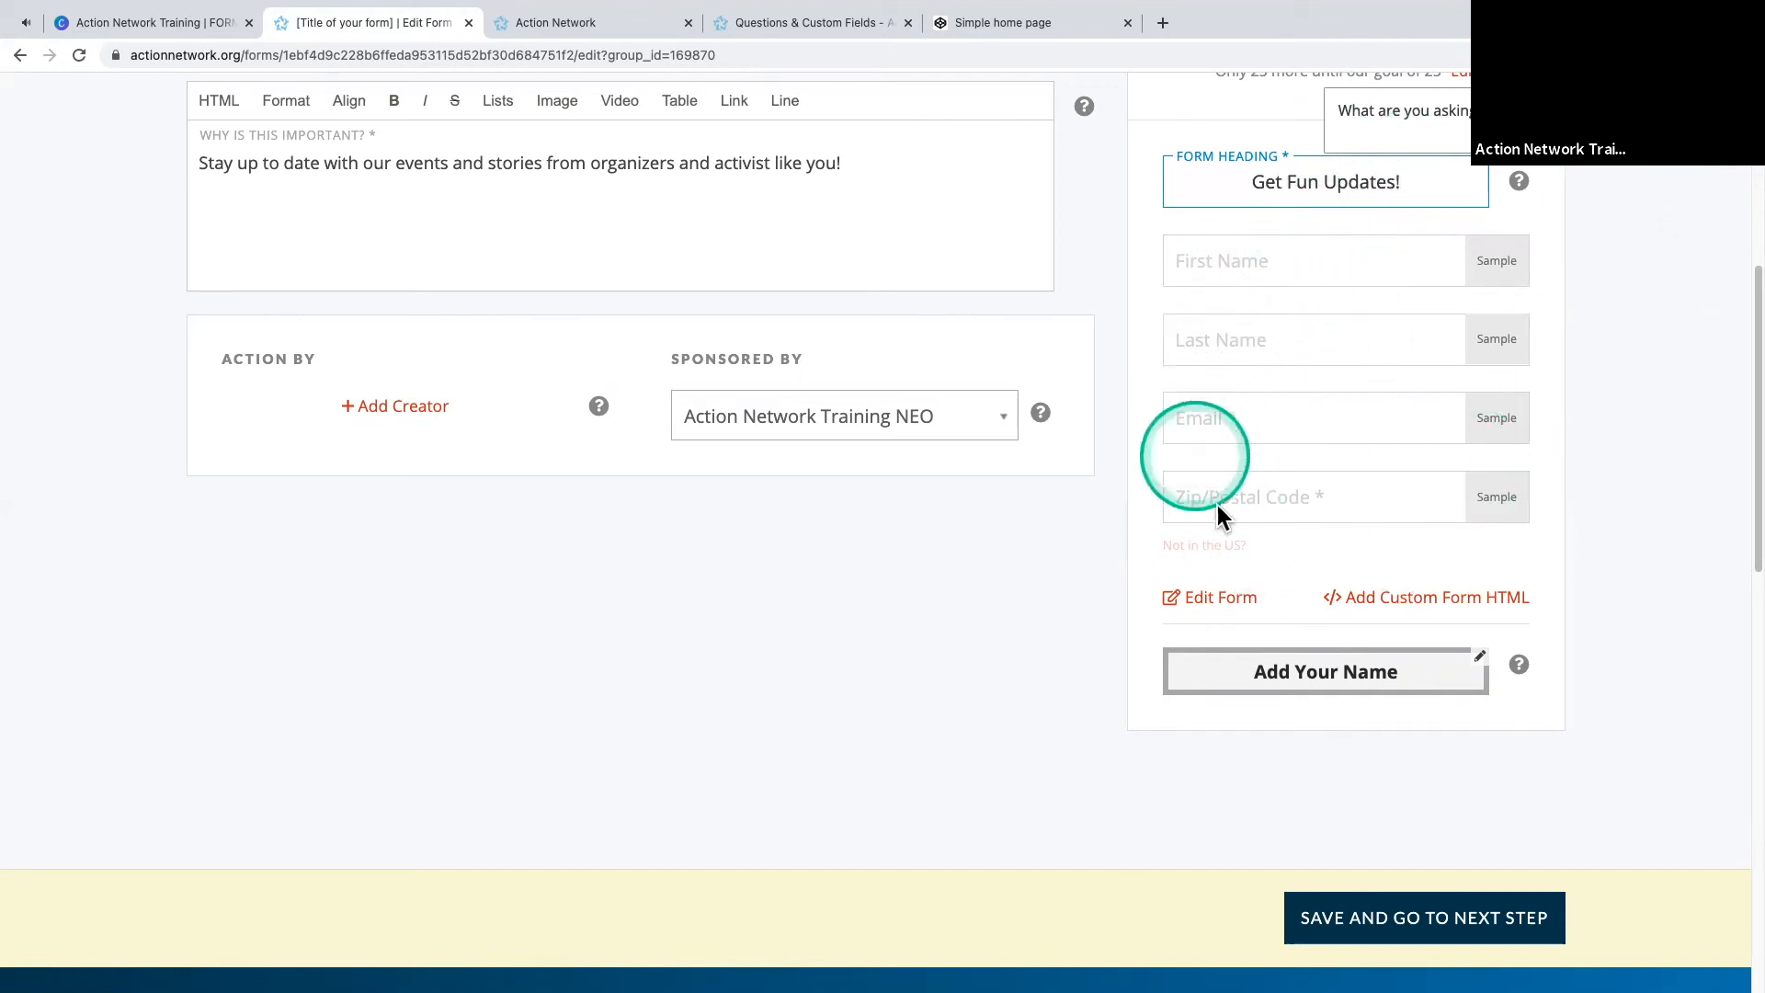
- Open the form for editing and add the library question "Conditional Ex. (Transportation)" below the Country field
left_click(1204, 597)
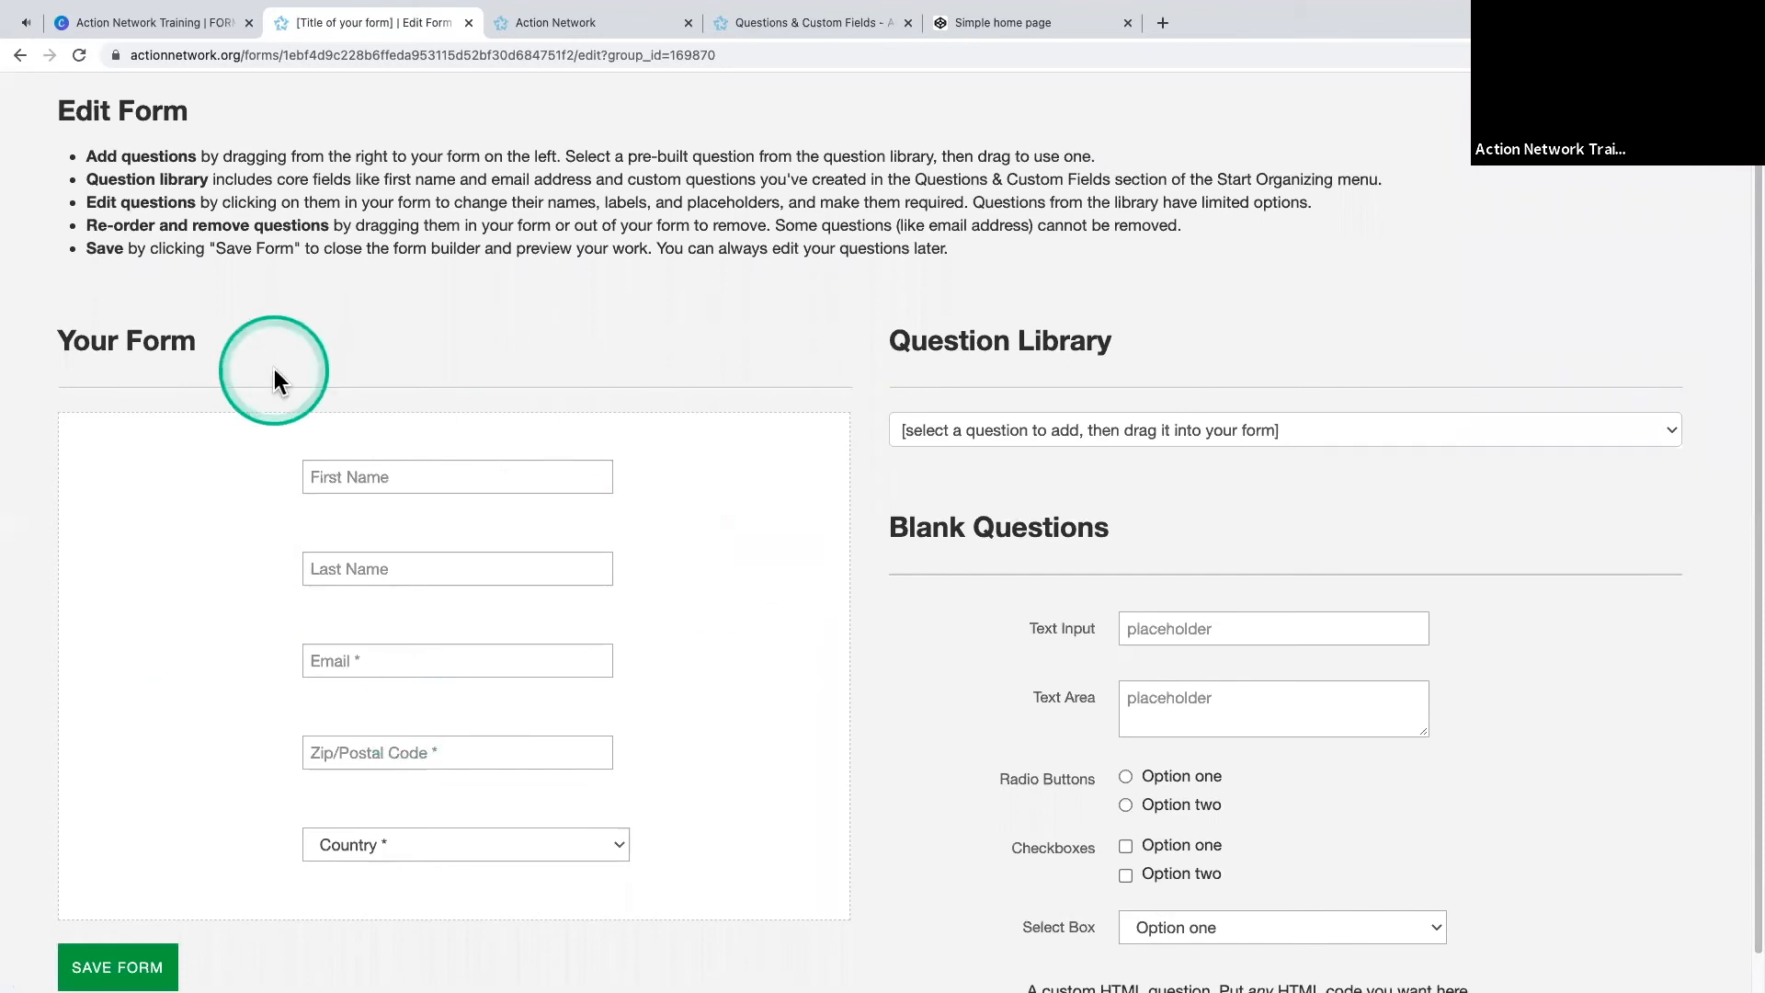
scroll(273, 552, "down", 3)
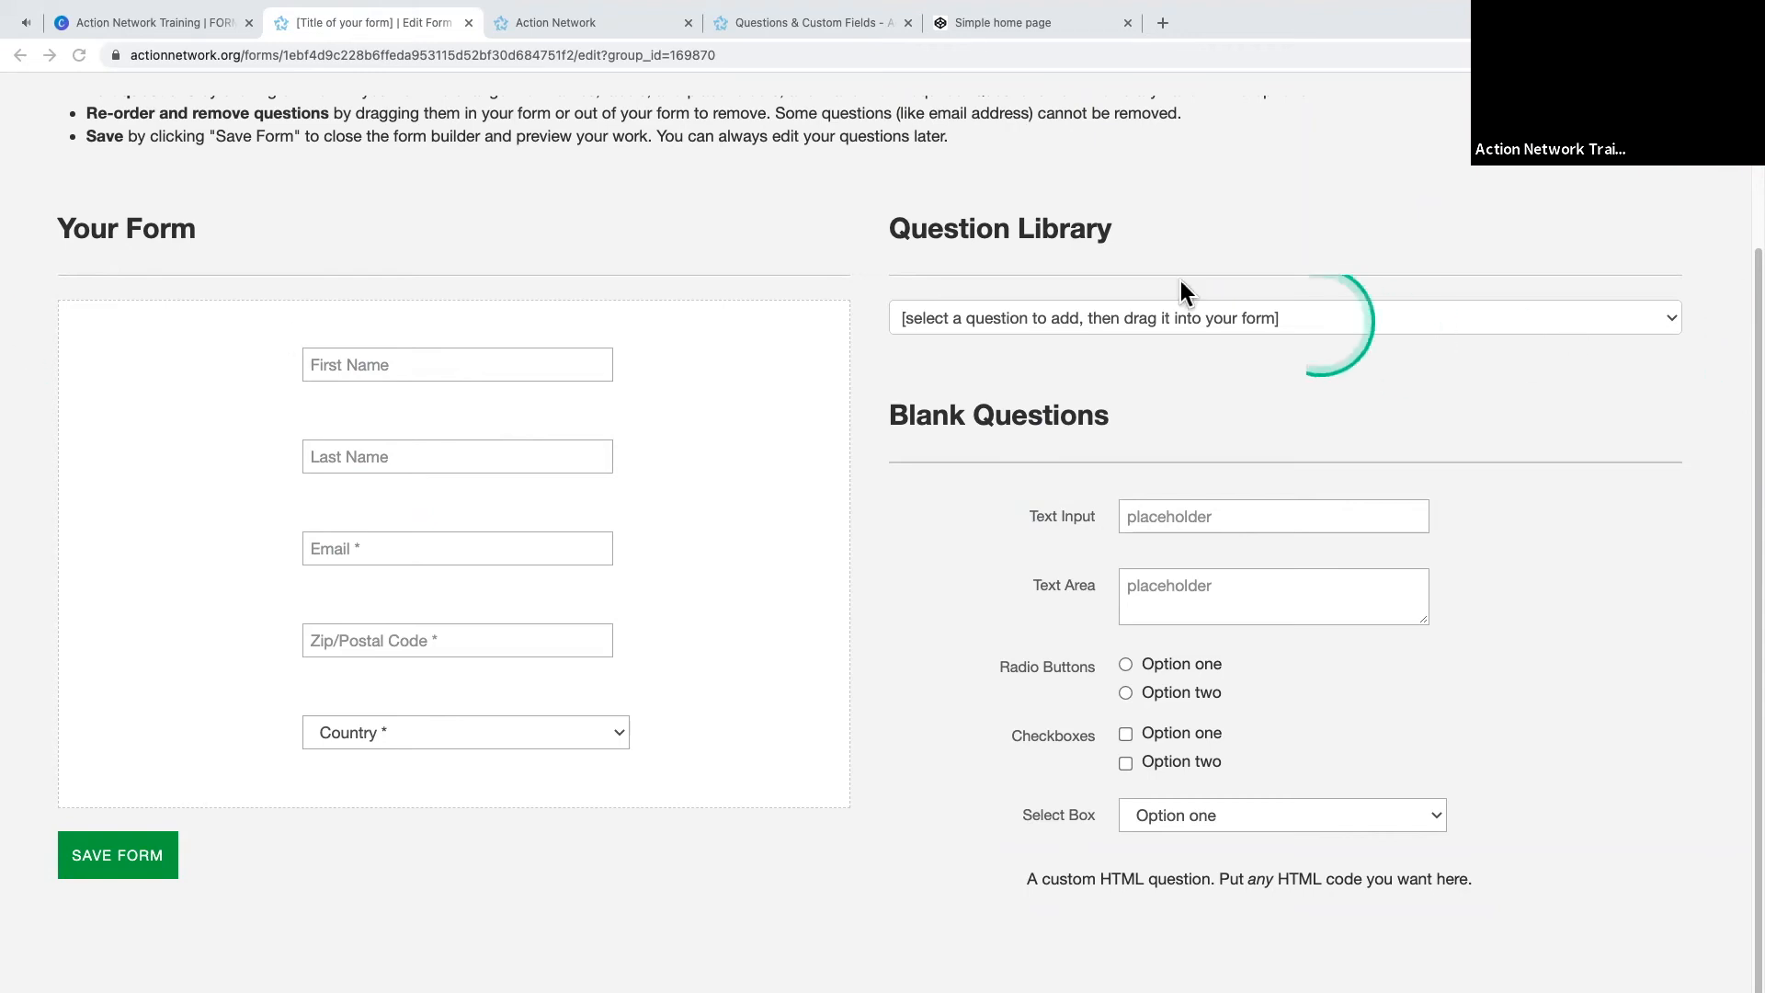
left_click(956, 318)
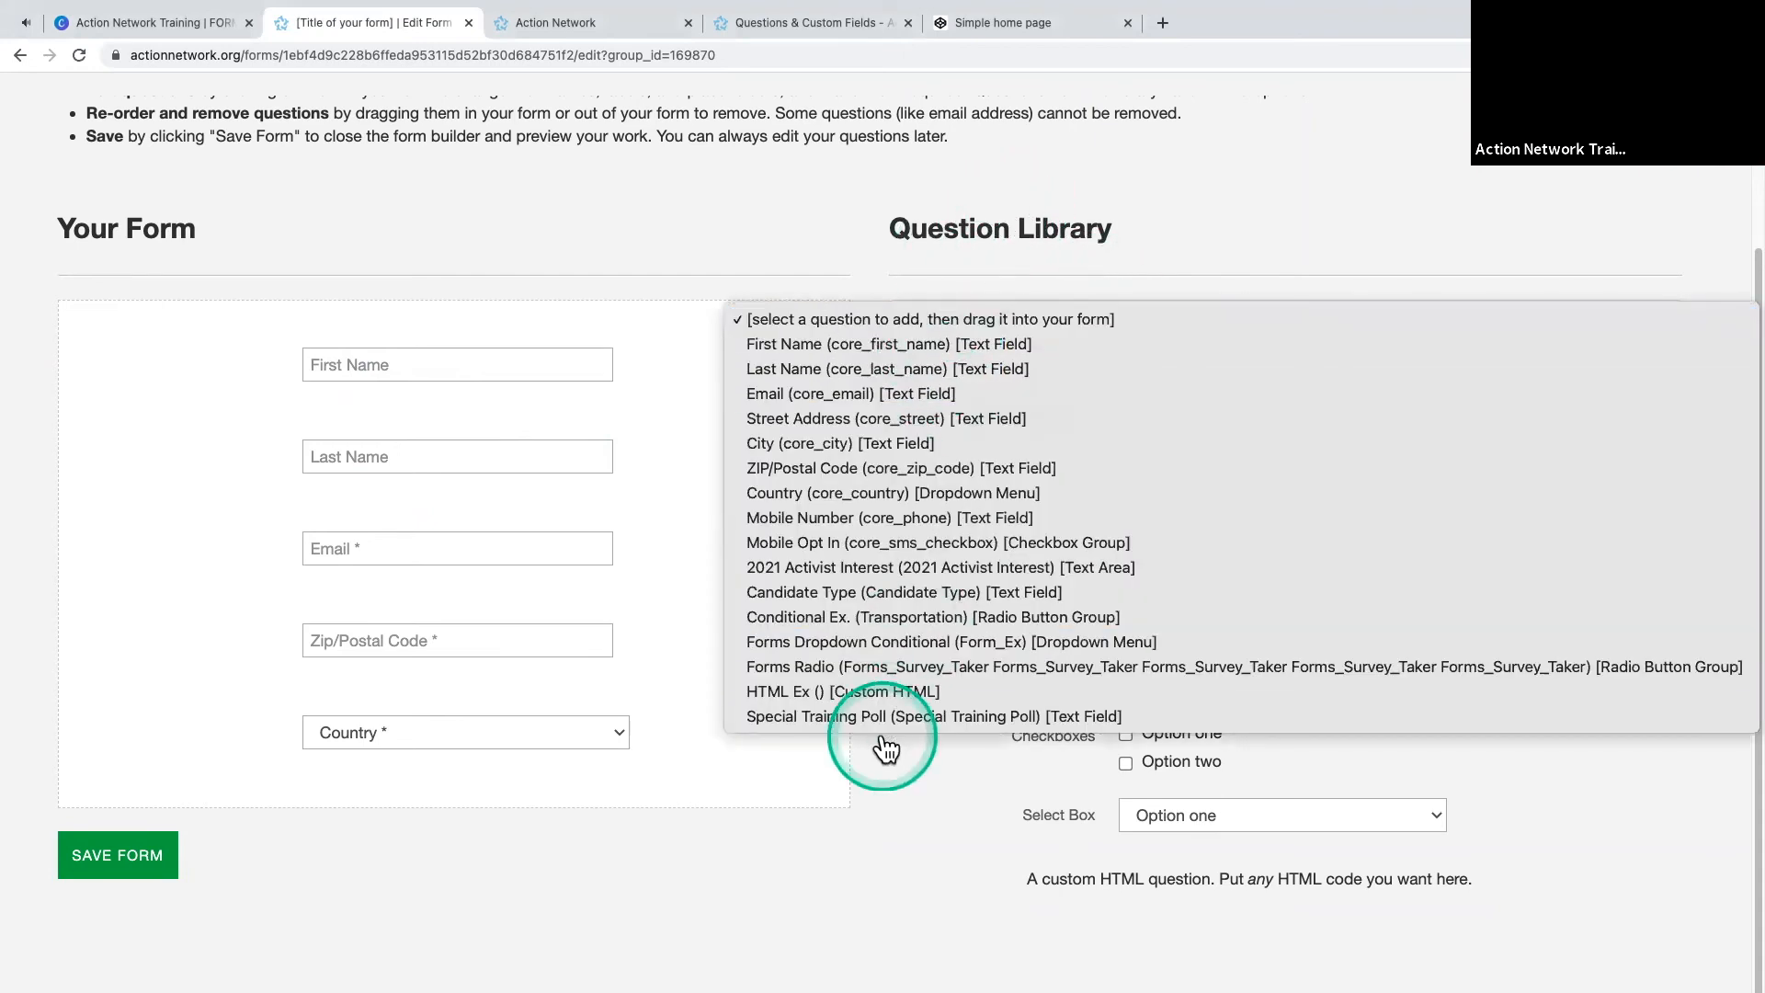
left_click(864, 620)
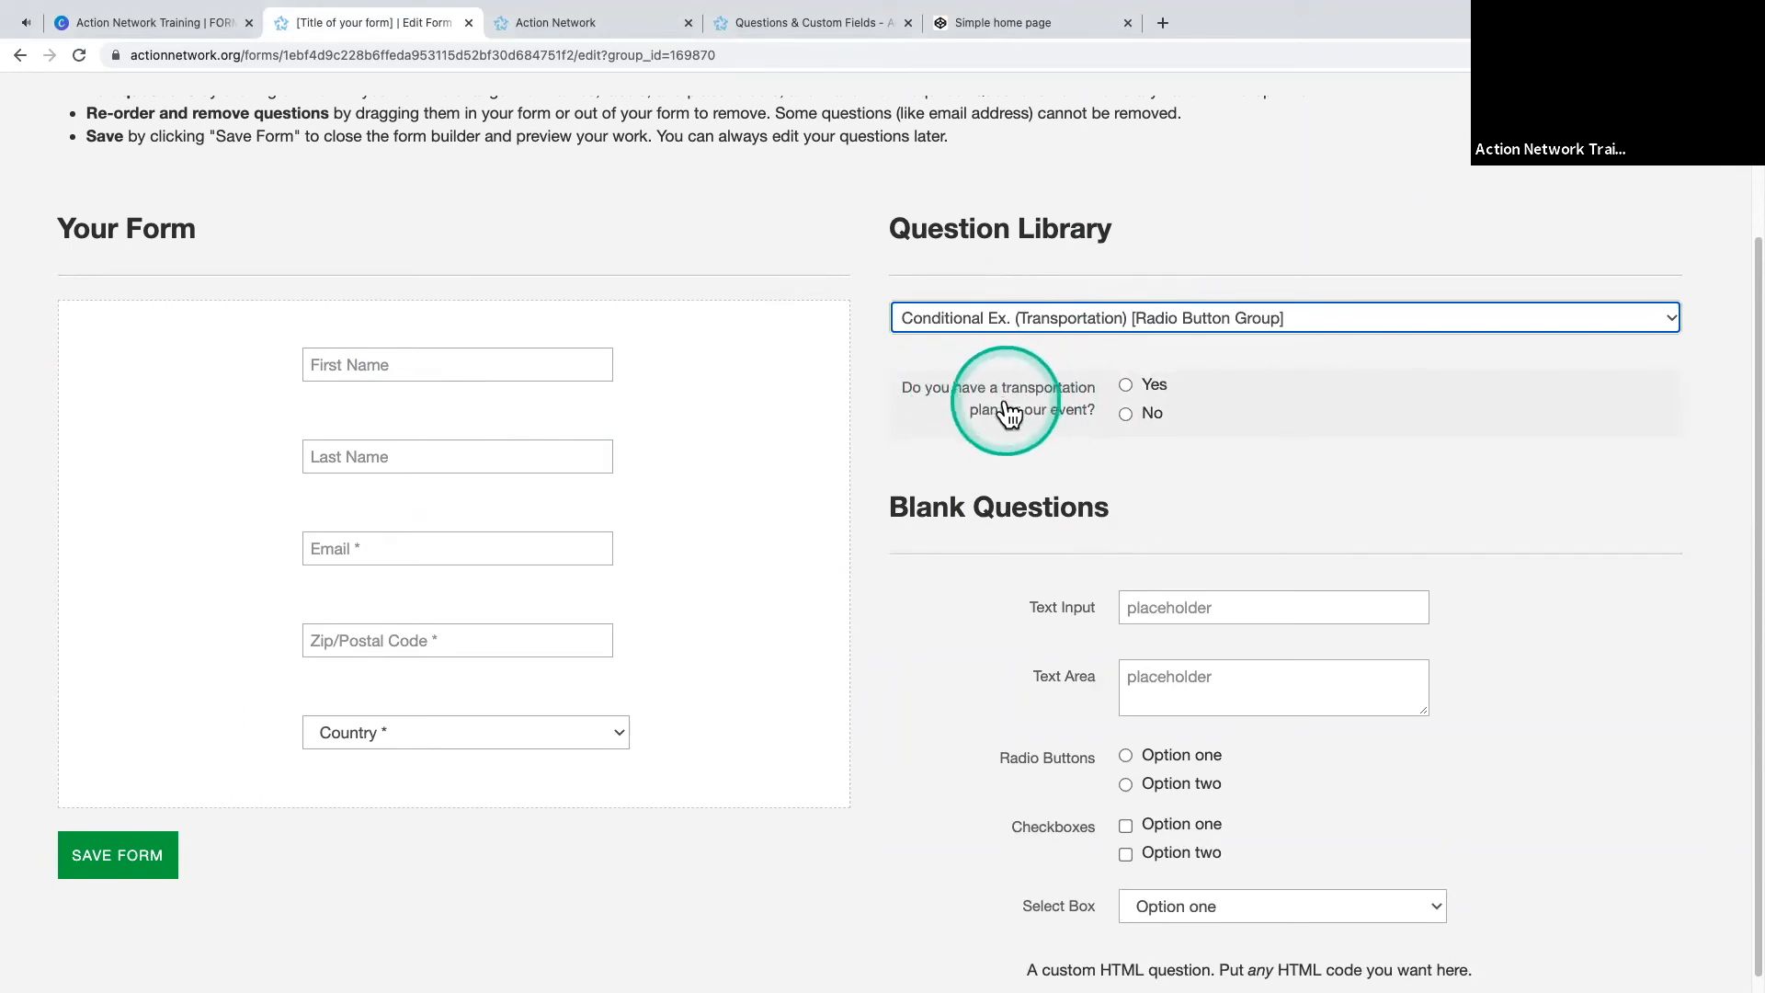
left_click_drag(1008, 407, 457, 799)
scroll(484, 611, "down", 2)
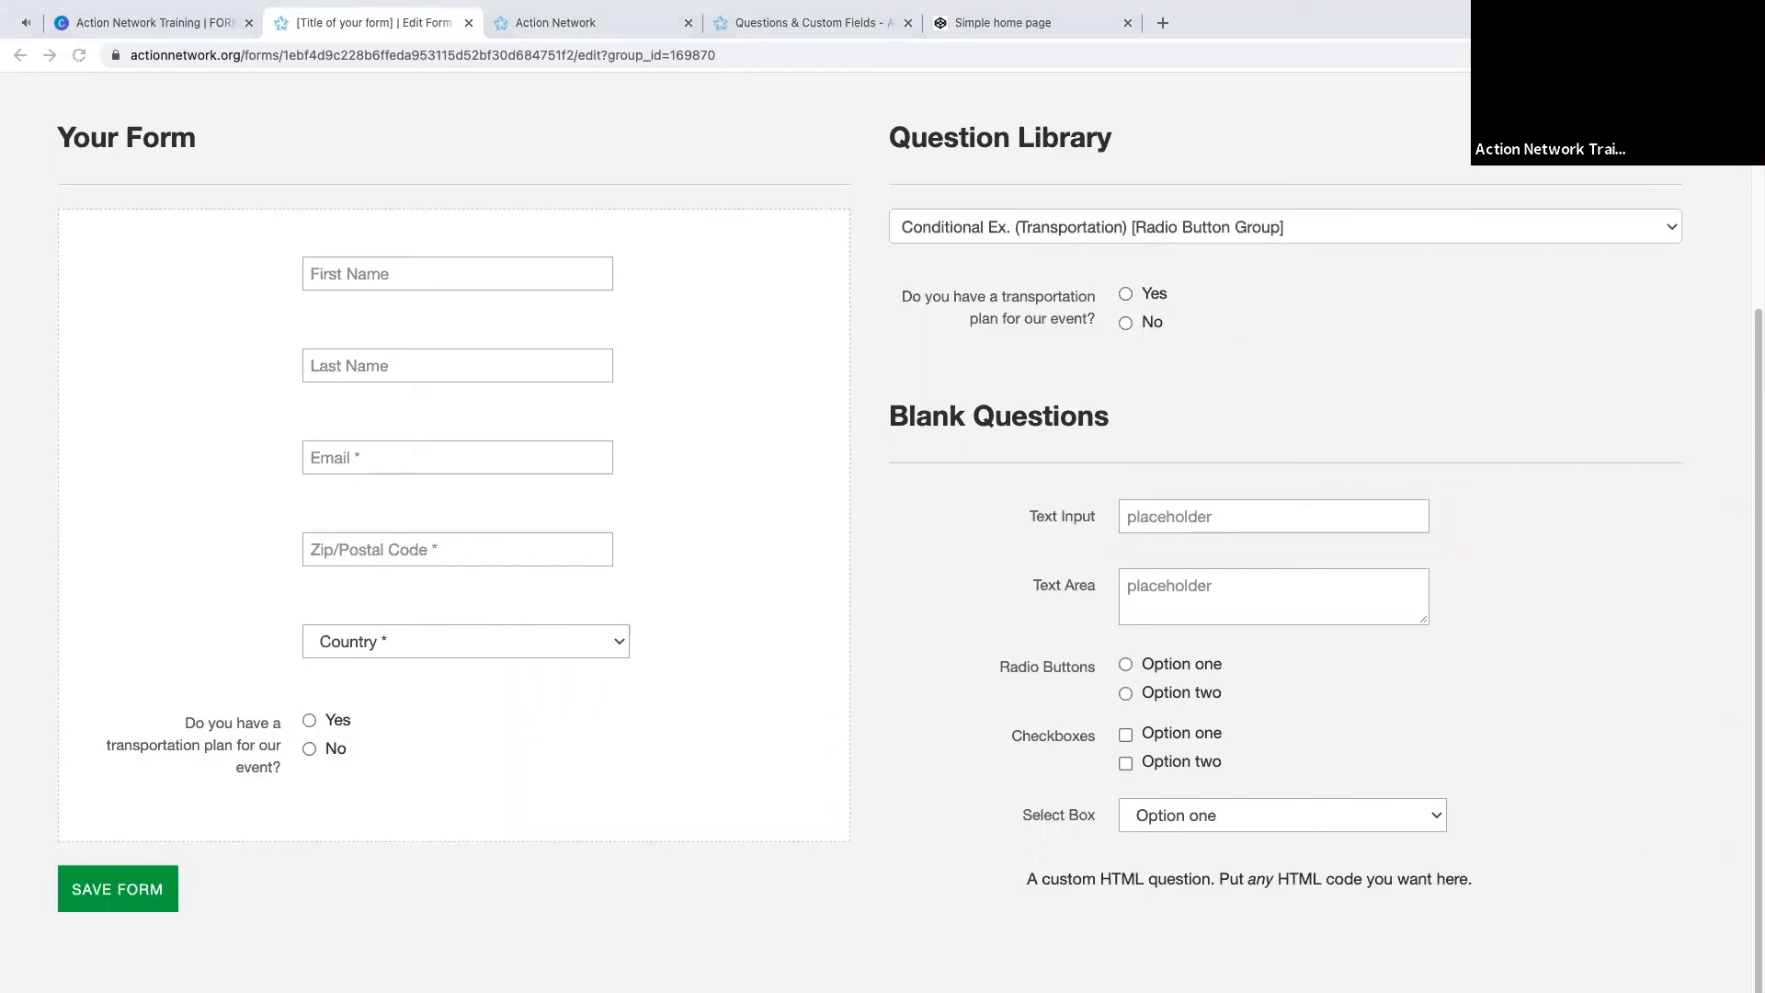
- Make the transportation plan question required, check the help on its display settings, and save the question
left_click(252, 728)
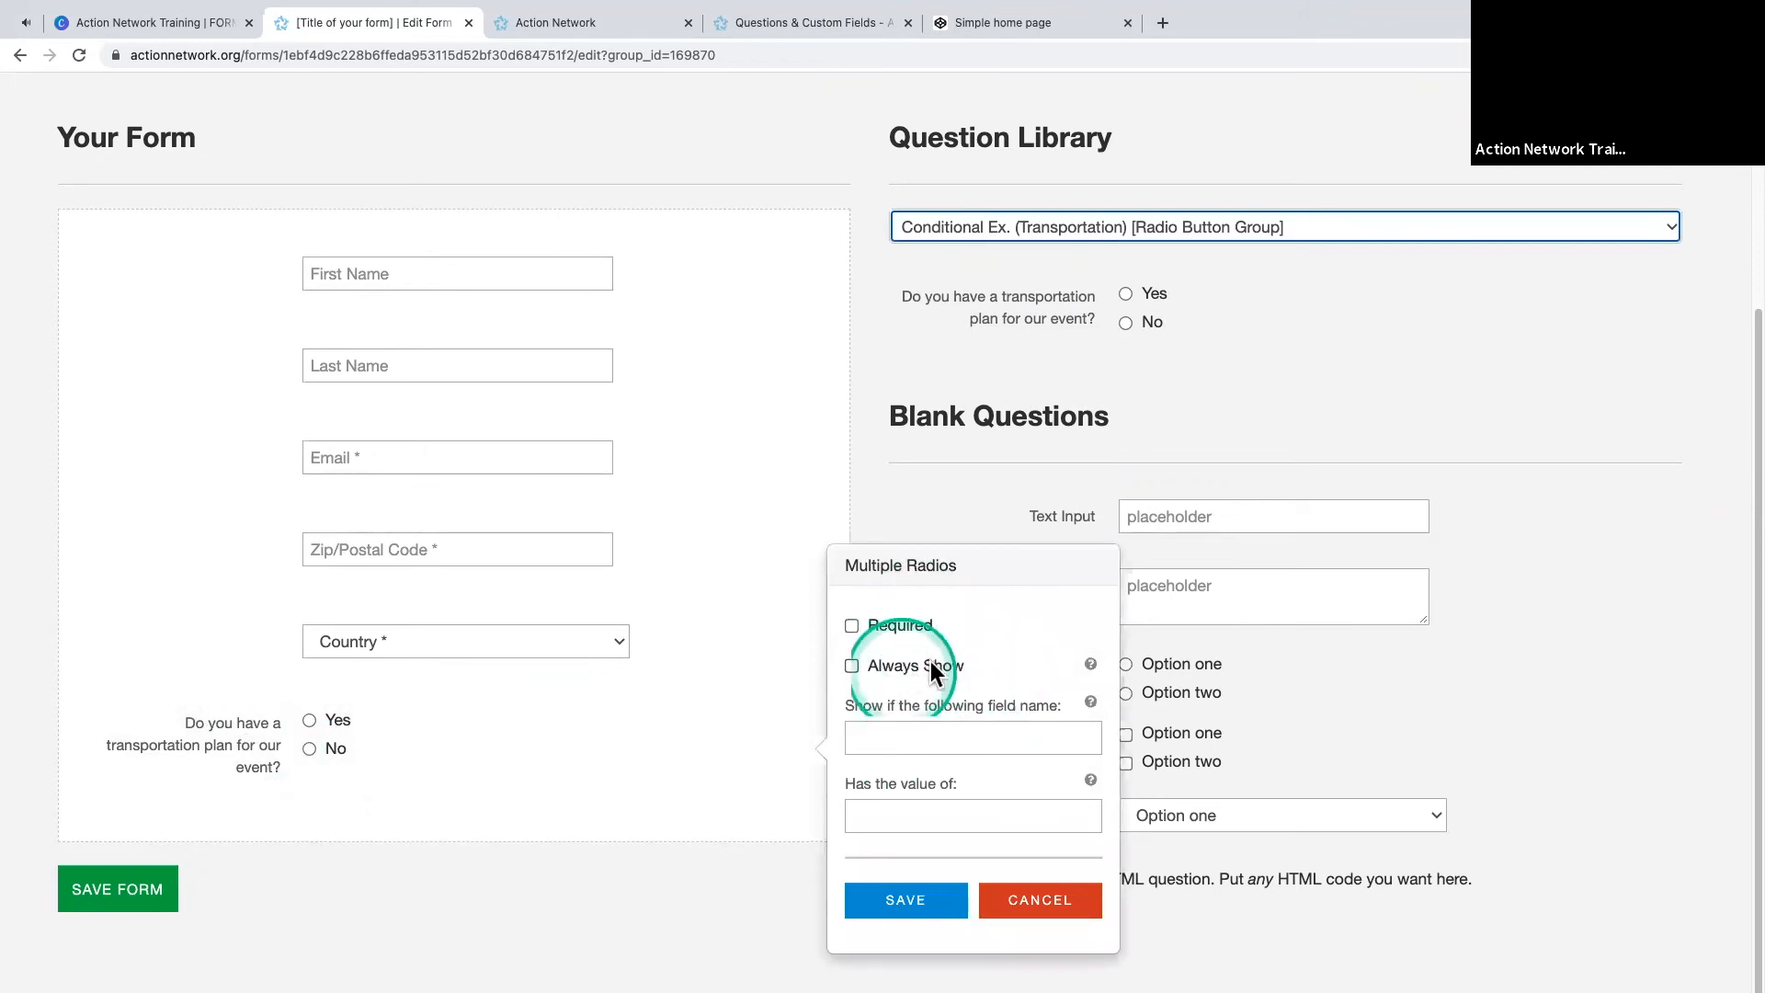
left_click(852, 626)
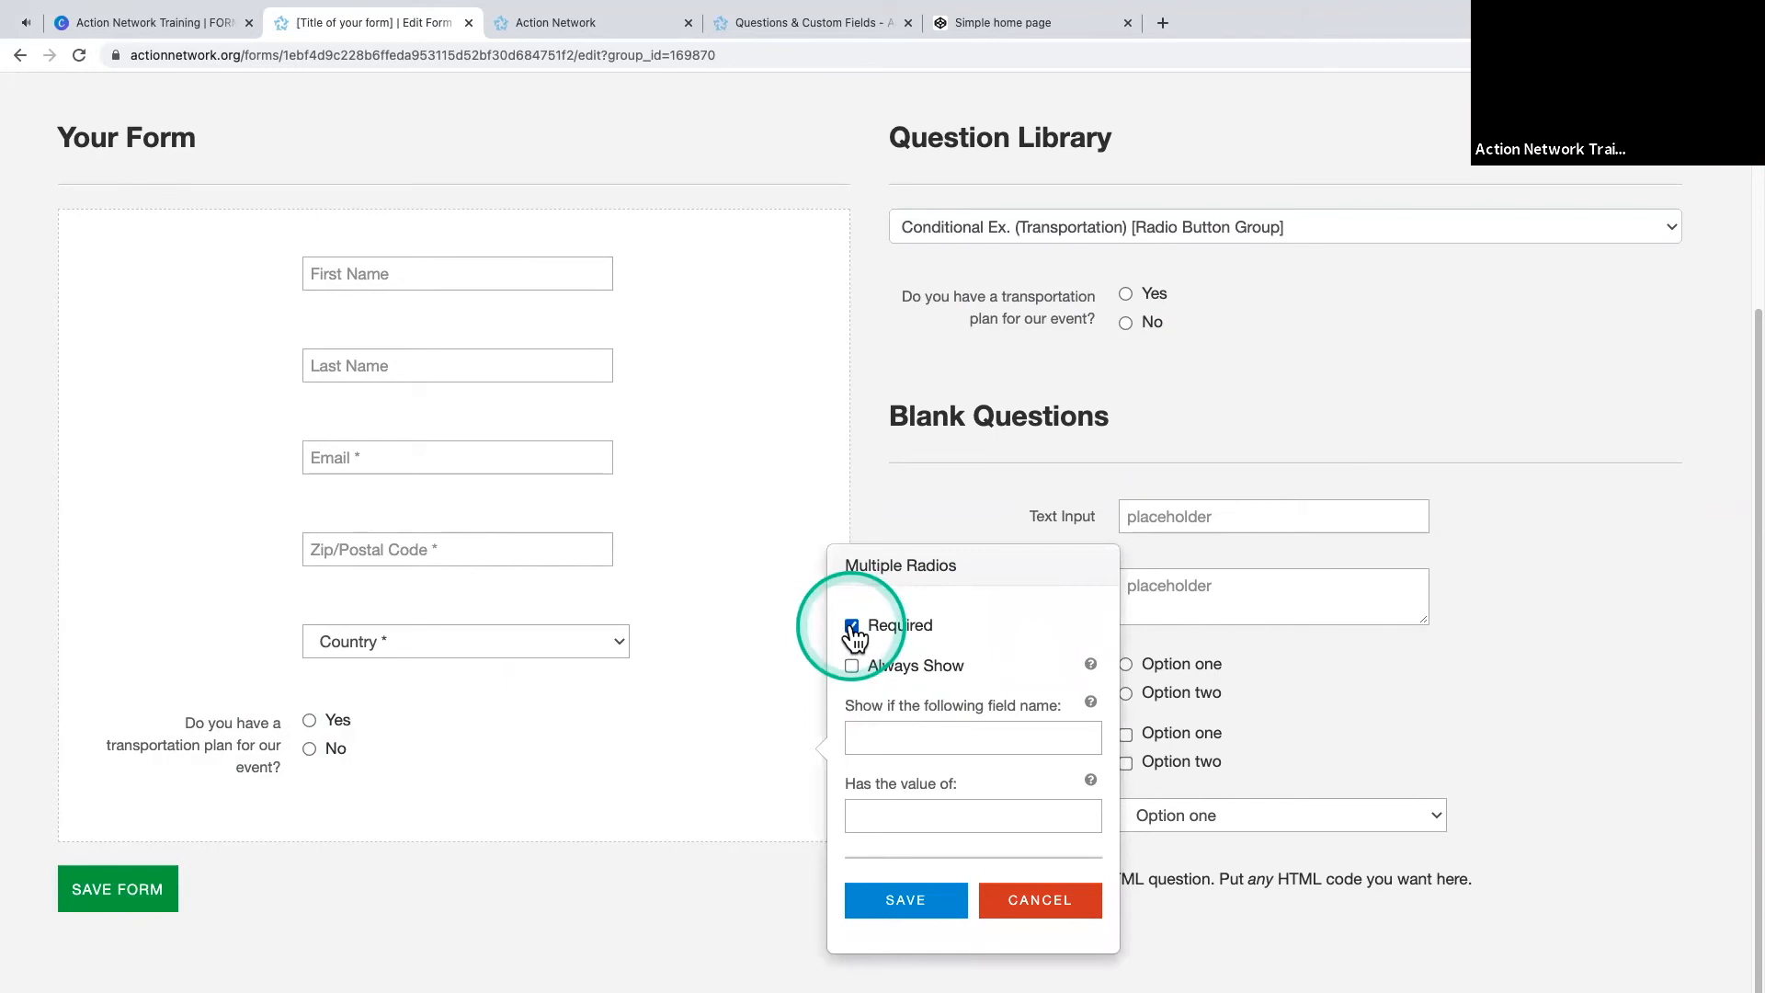
left_click(854, 628)
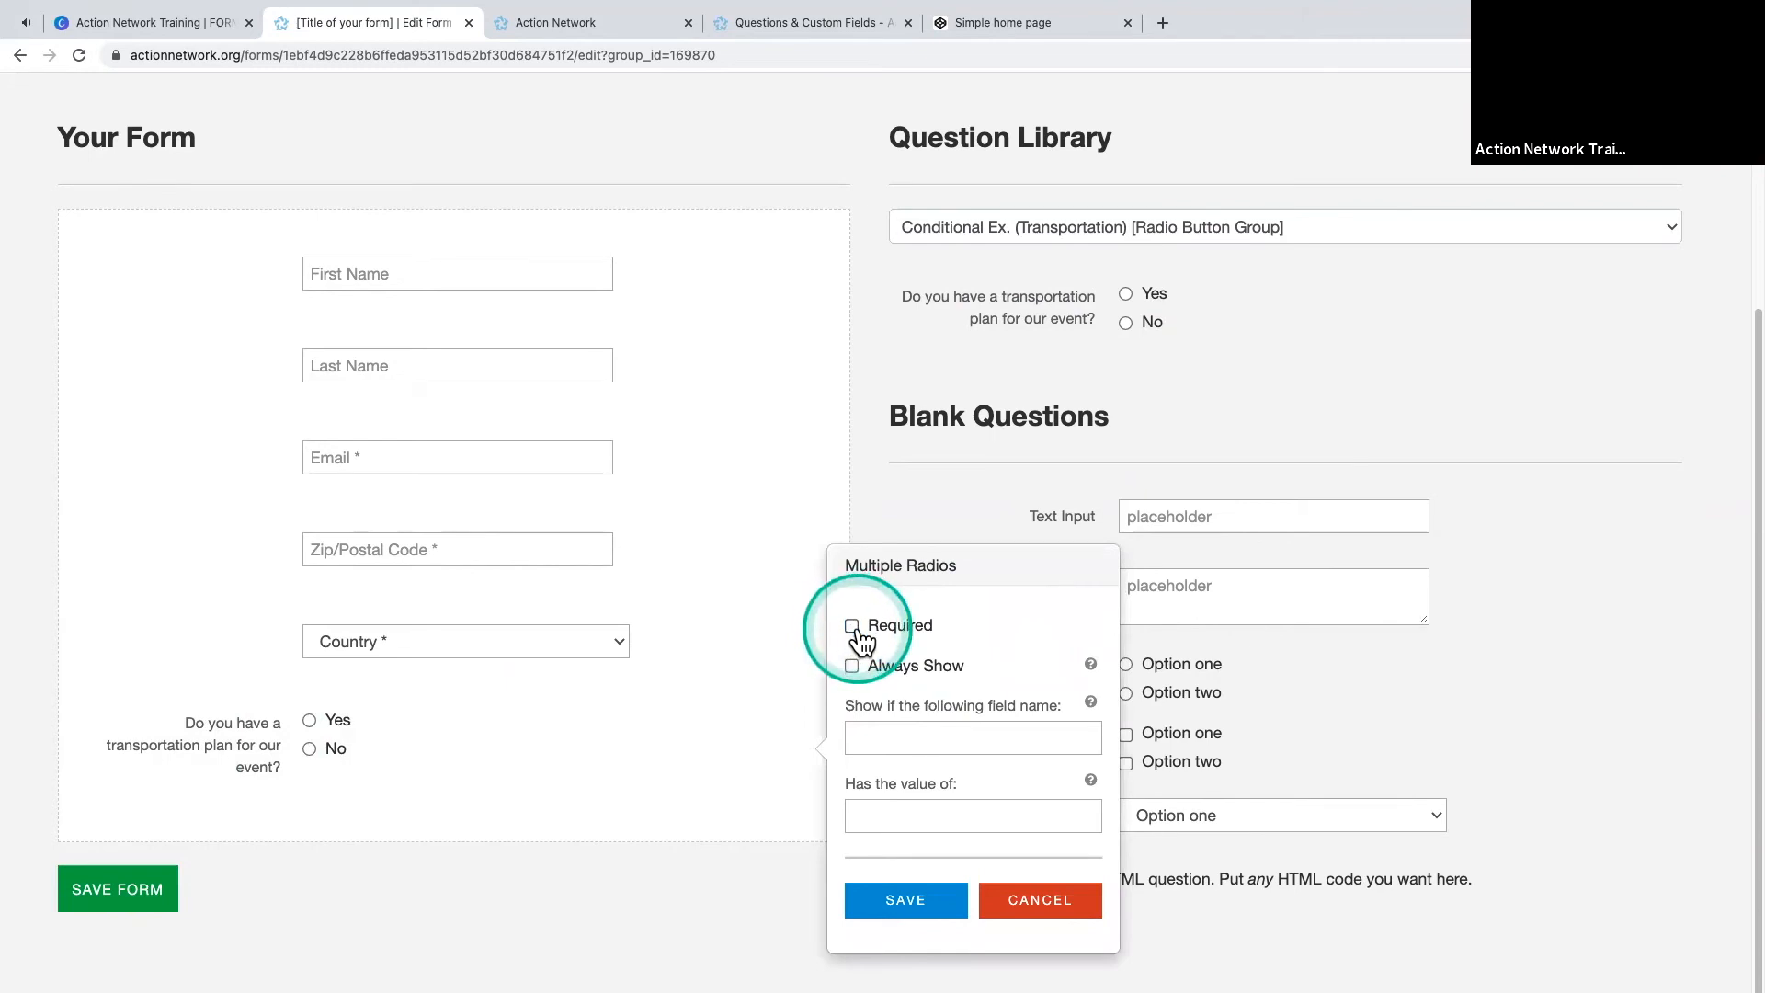
left_click(853, 627)
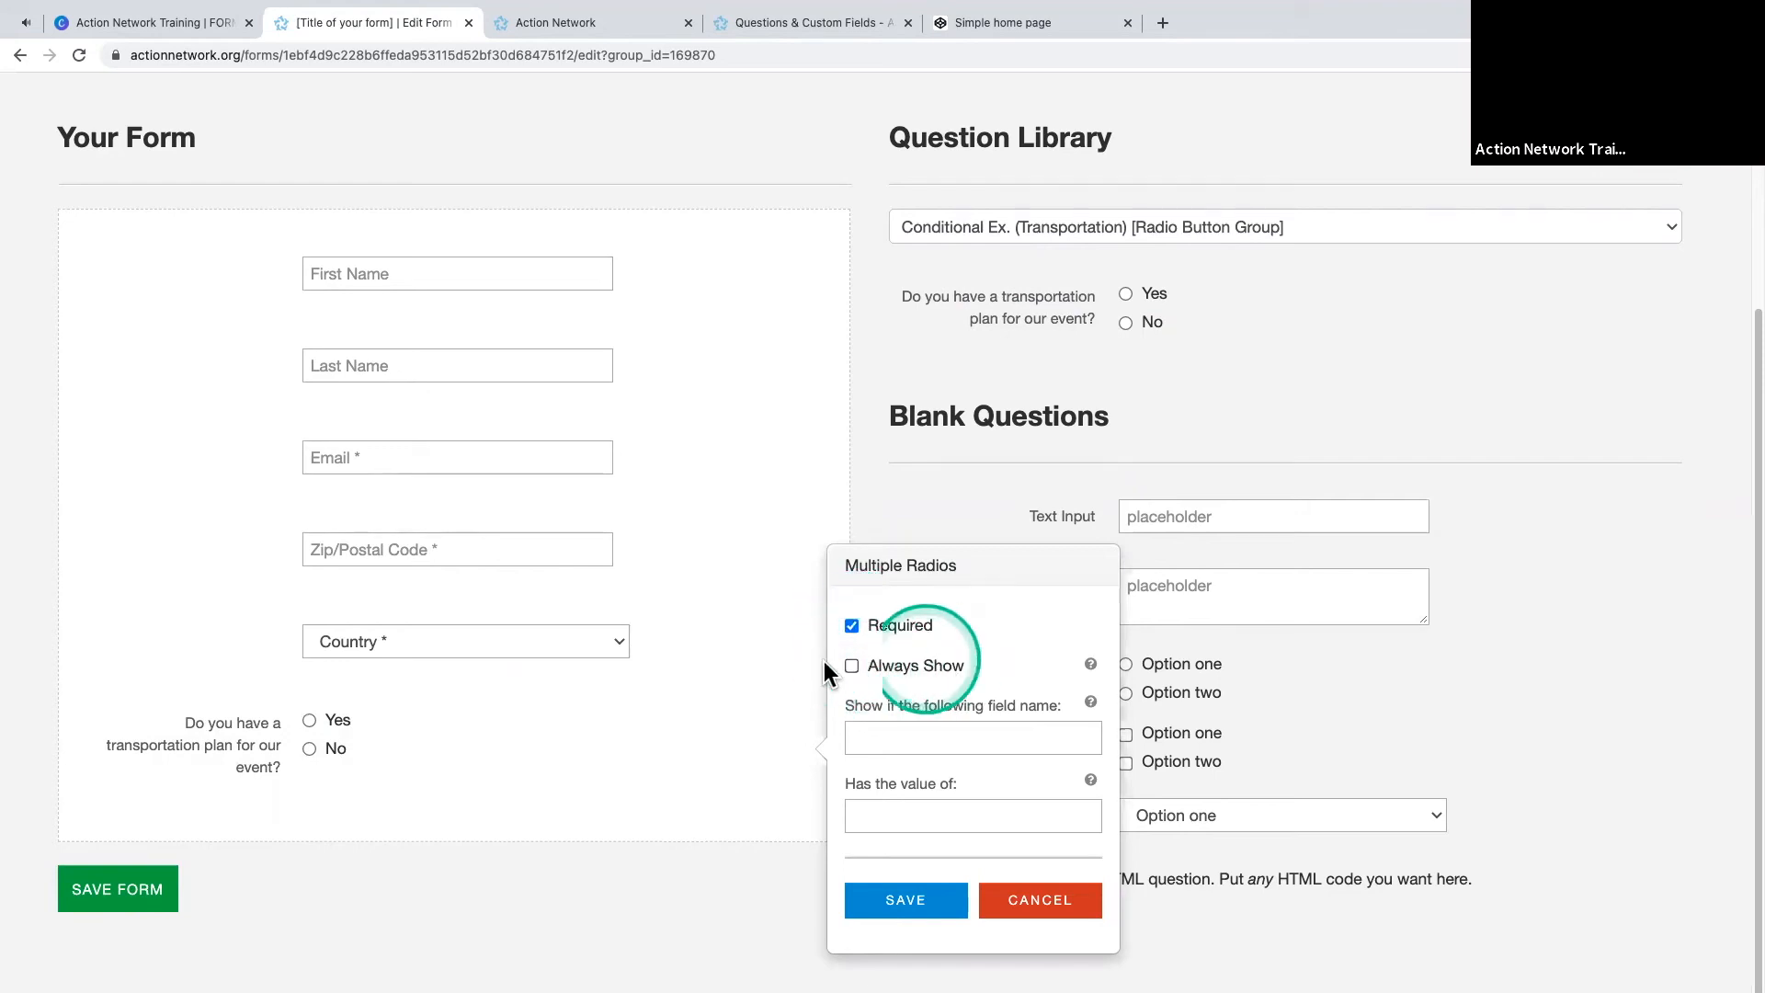
mouse_move(1085, 676)
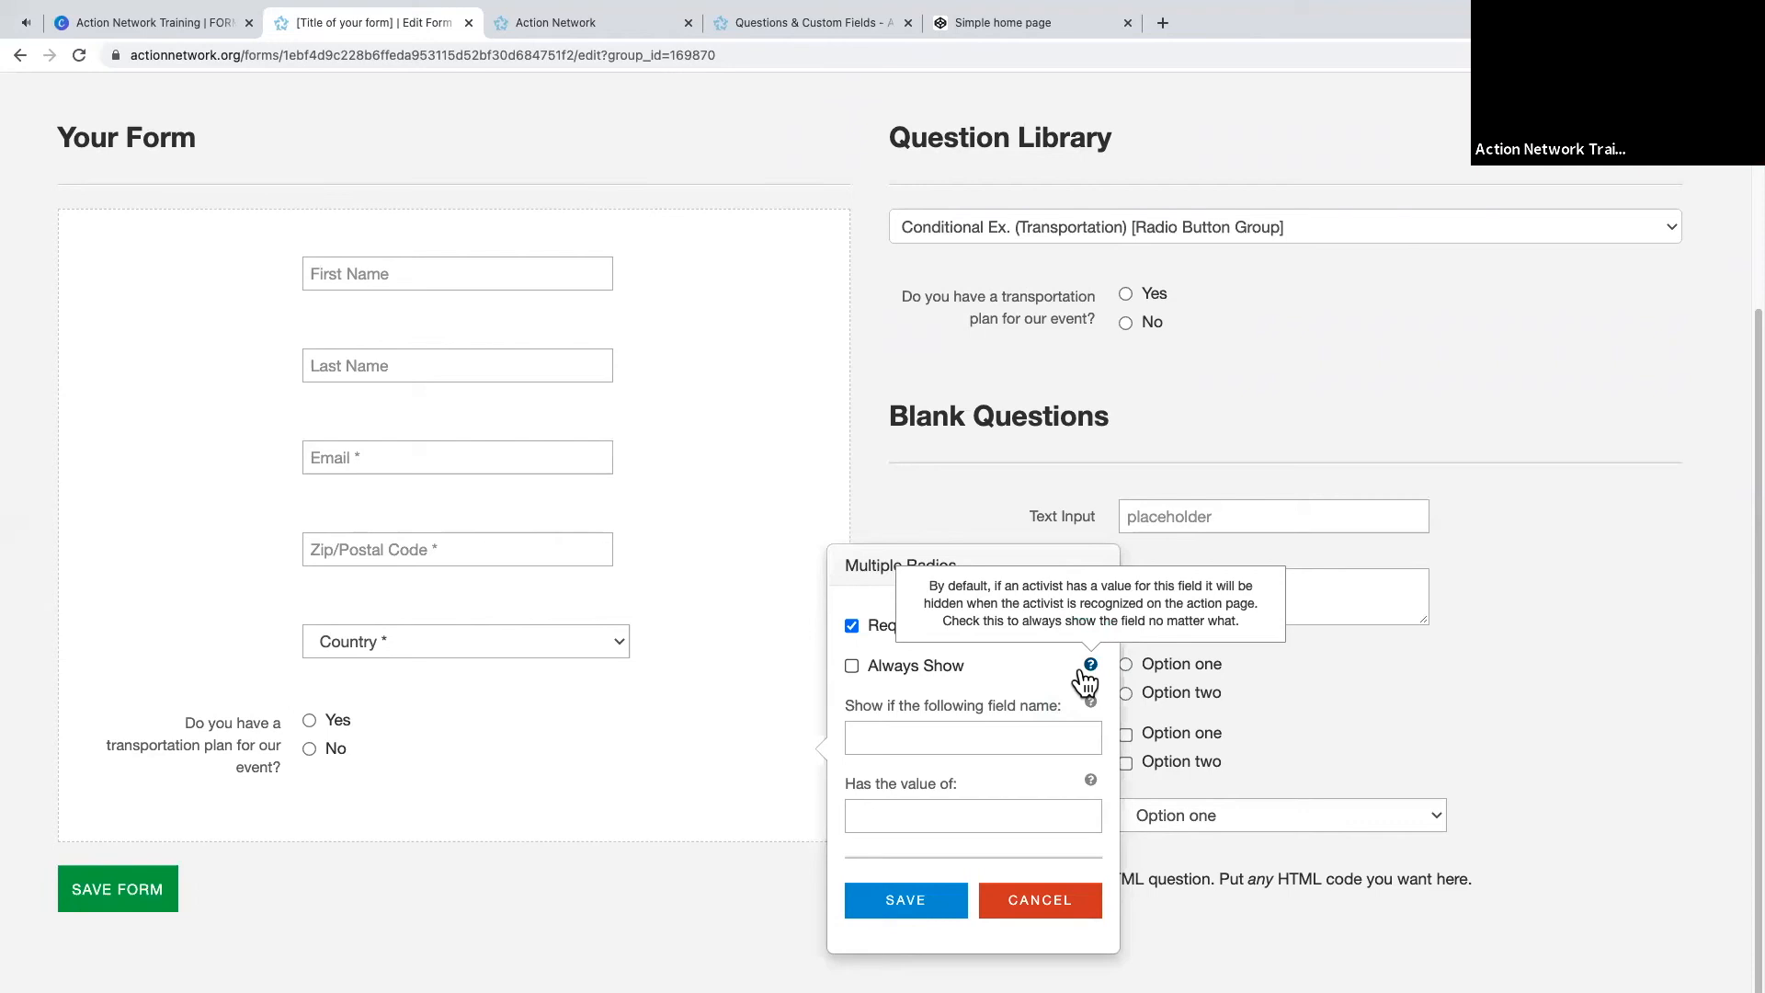
left_click(1082, 673)
mouse_move(1088, 713)
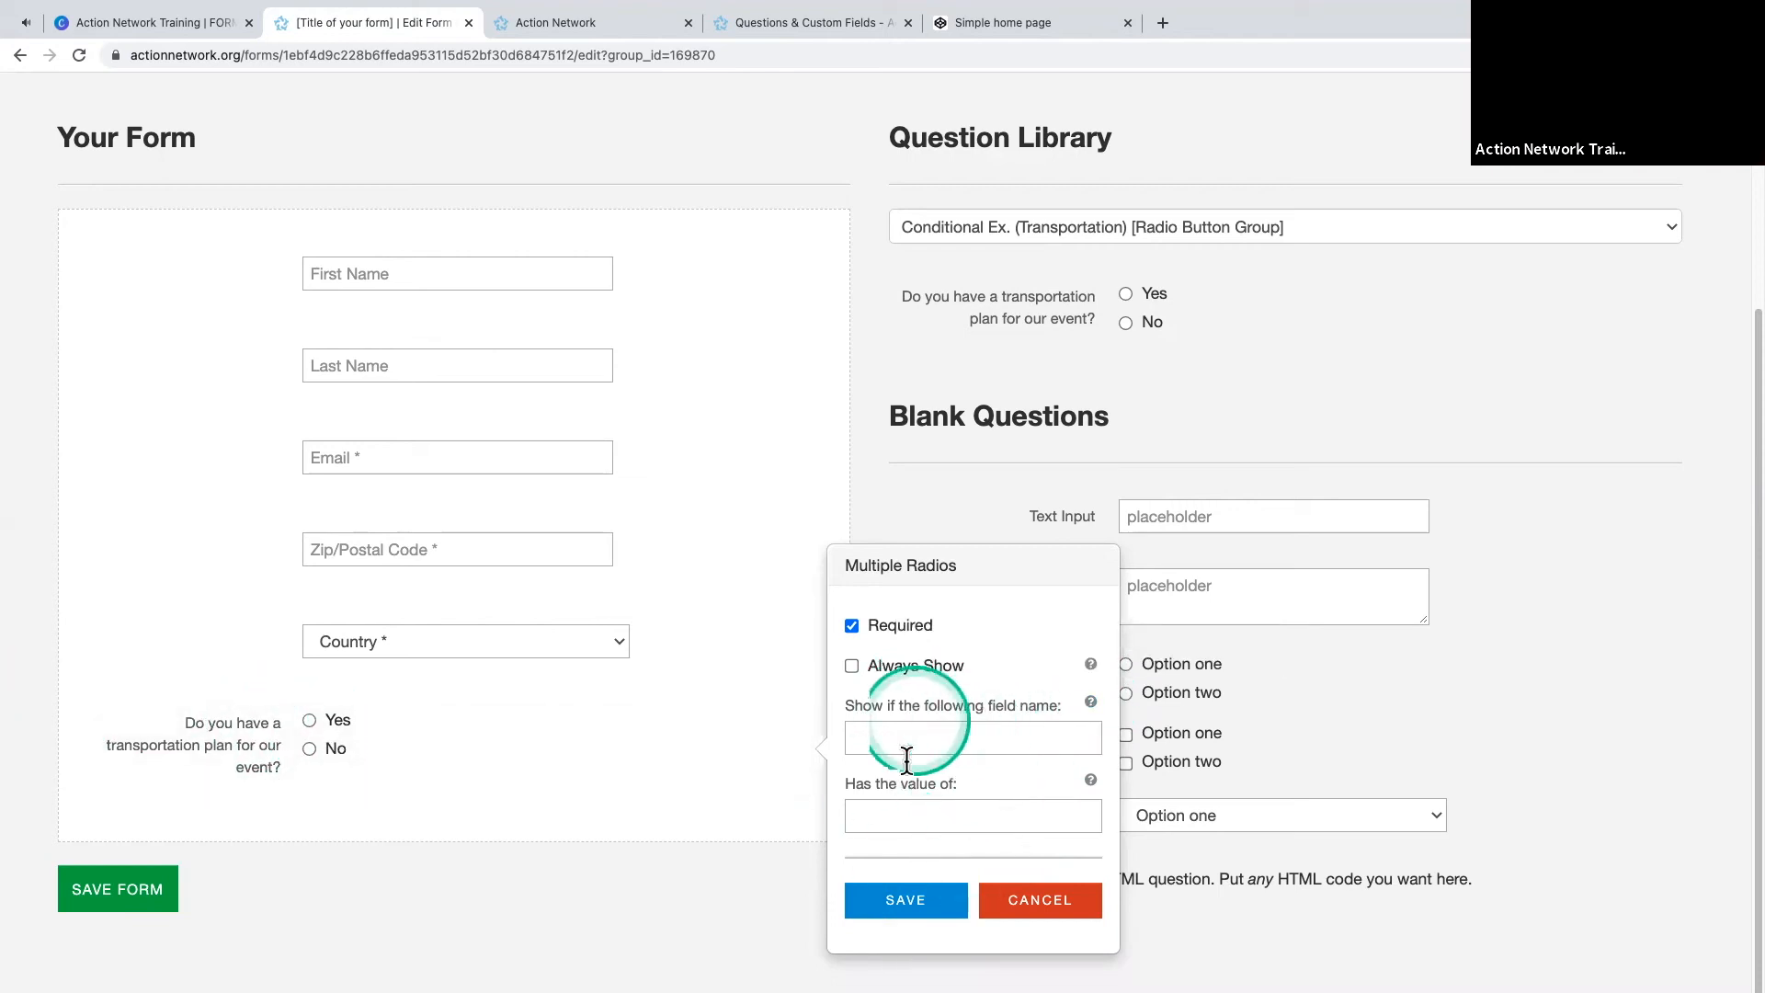
left_click(905, 905)
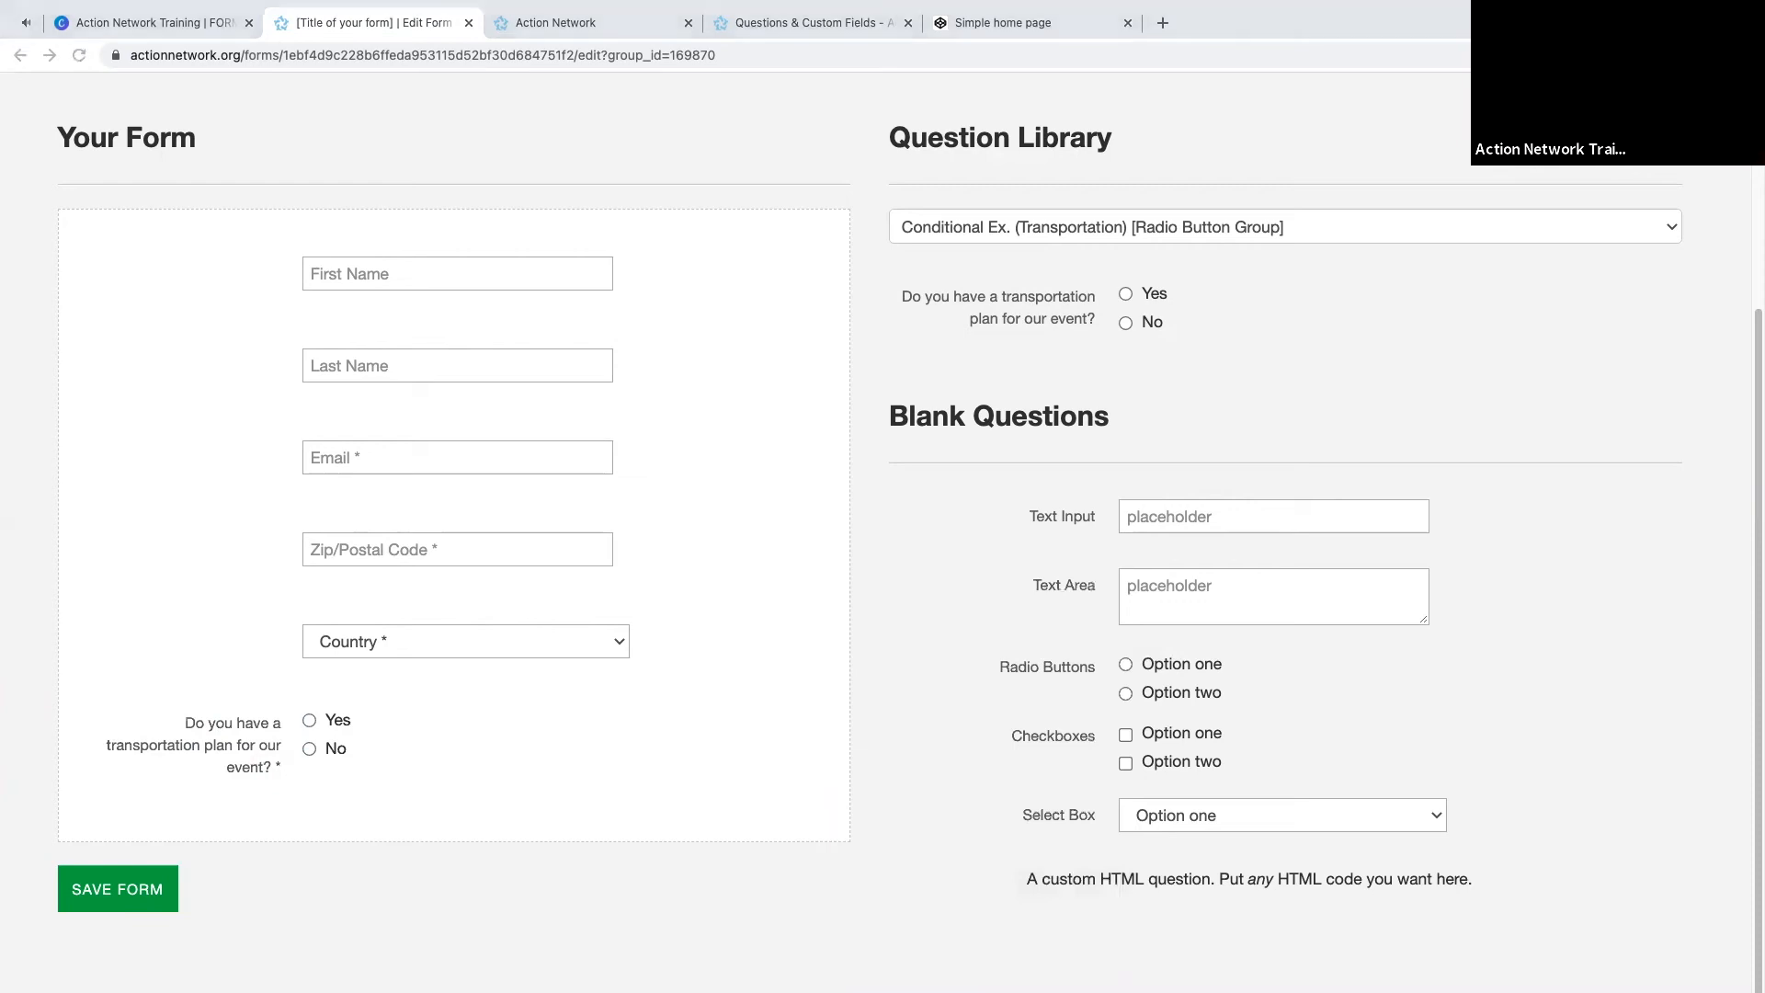
- Add a blank radio button question below the transportation plan question
left_click(1046, 662)
left_click_drag(1152, 695, 439, 808)
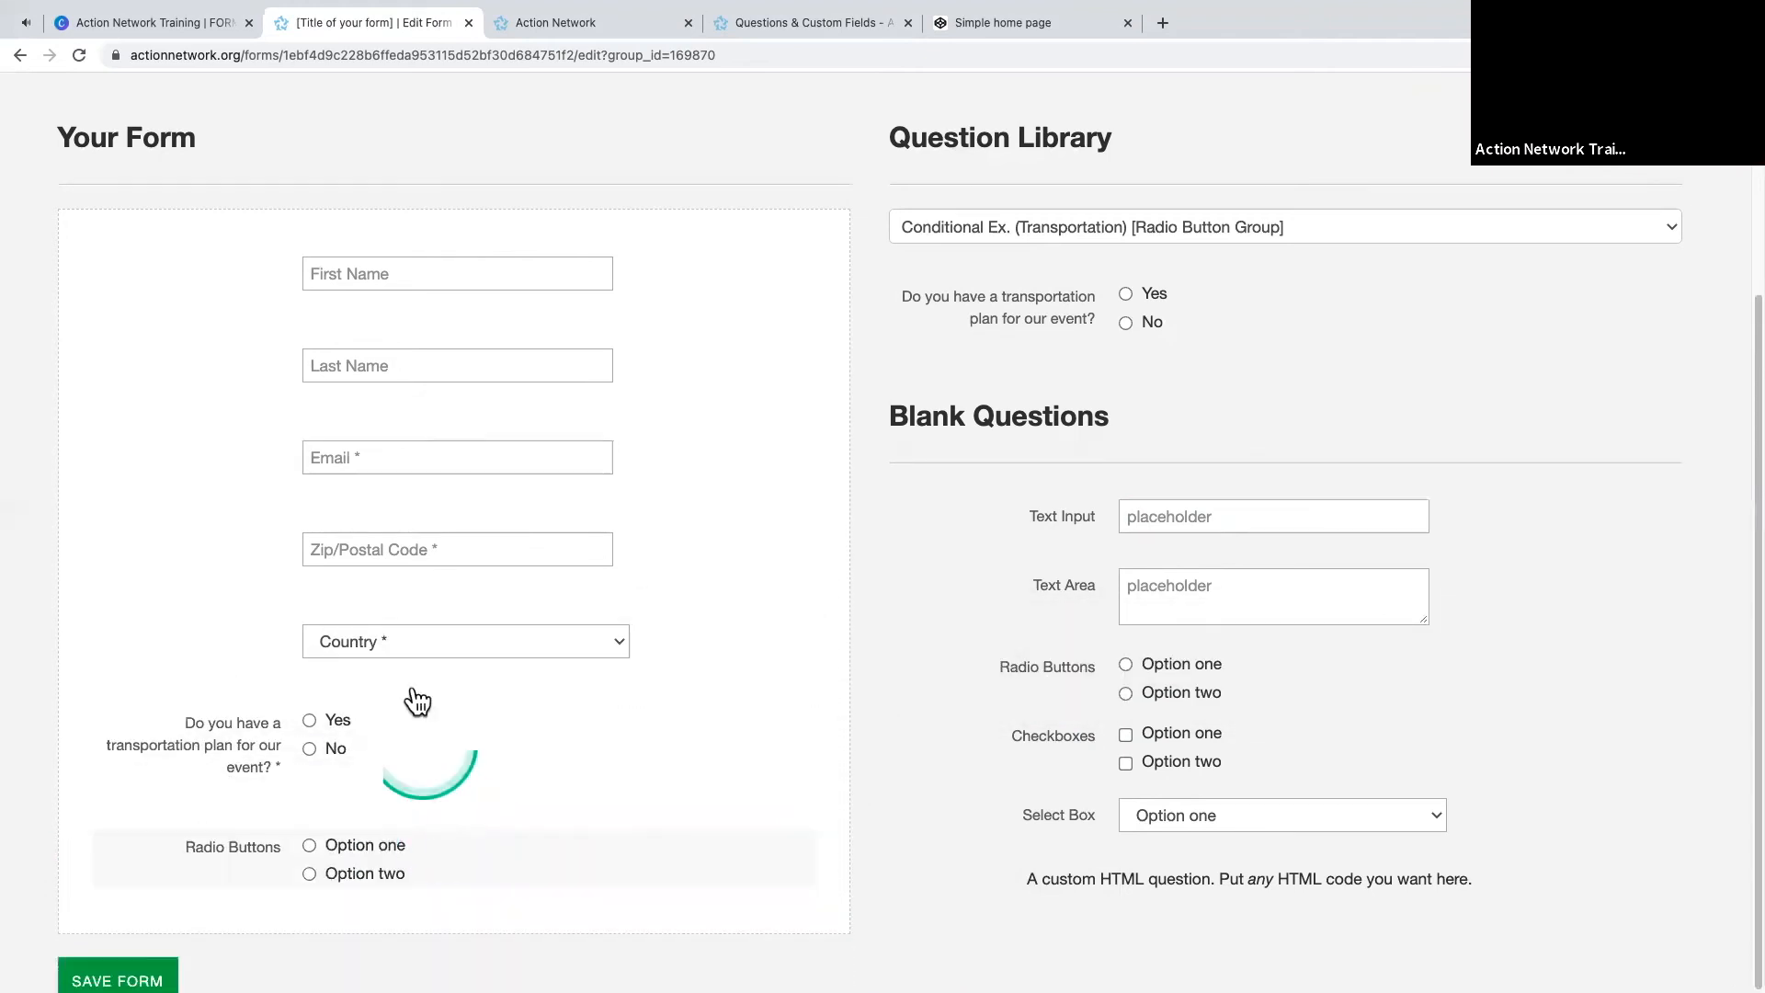
scroll(335, 690, "down", 1)
- Name the new radio question "transportation-offer" and label it "Can you offer others a ride?"
left_click(242, 776)
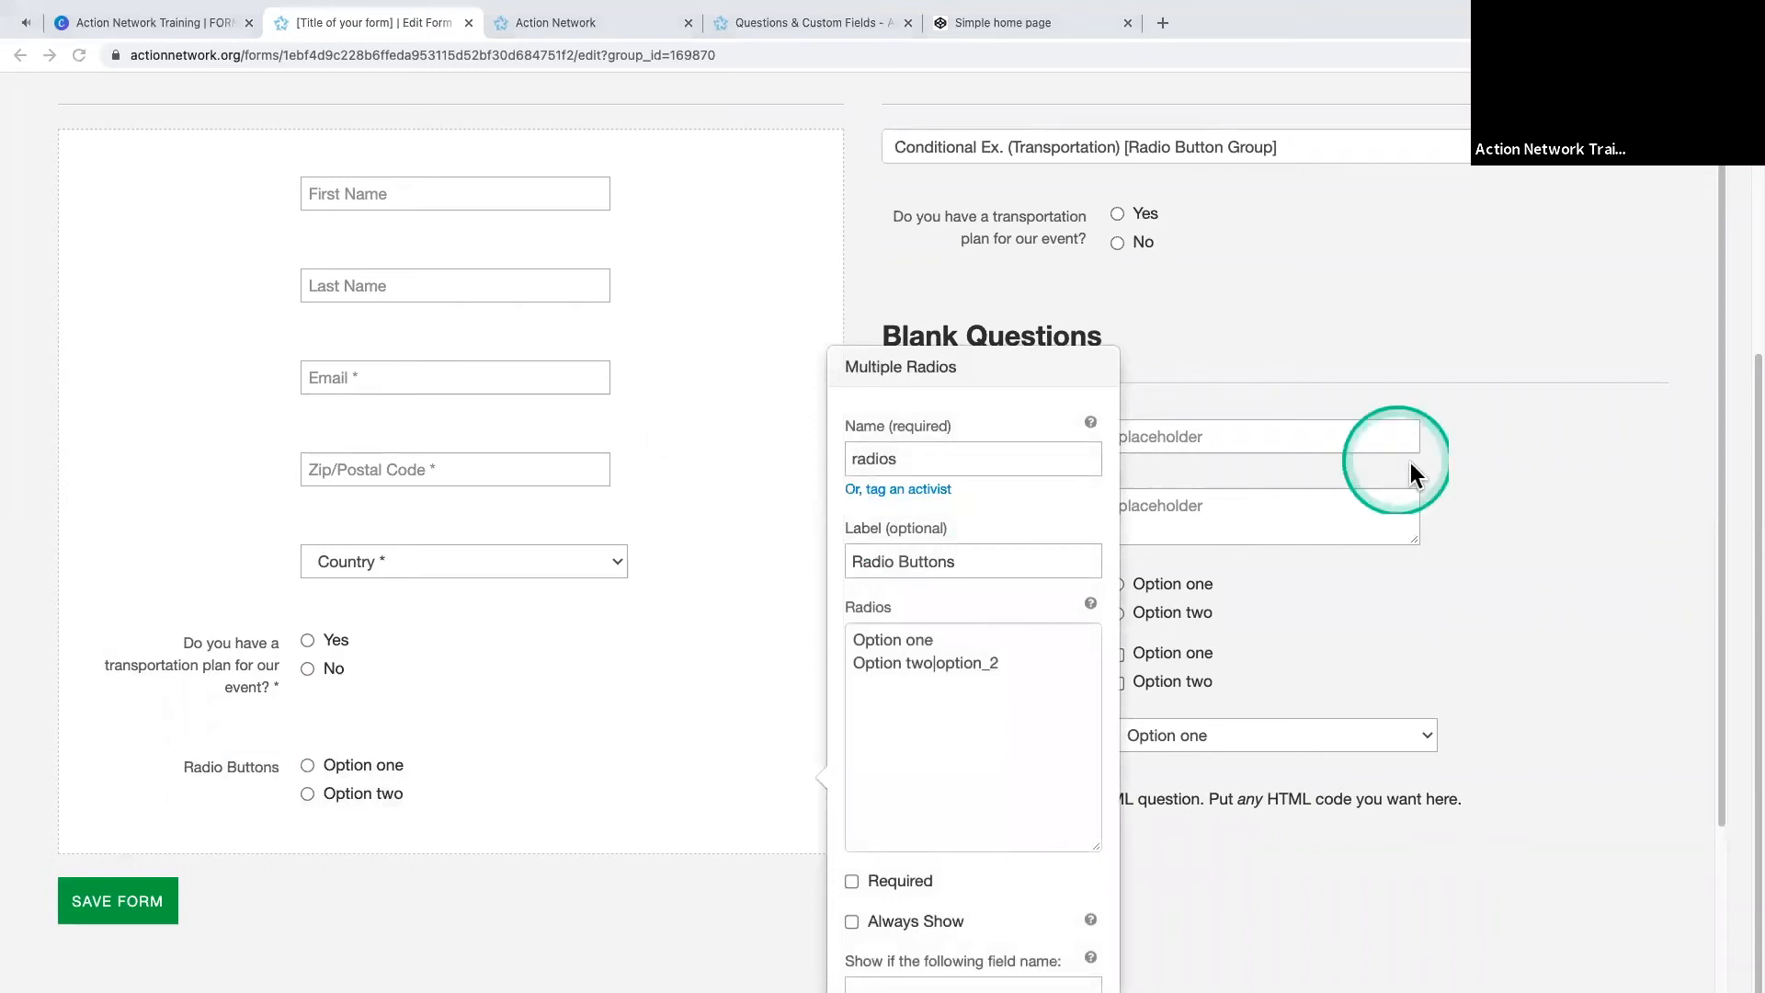
left_click(921, 457)
double_click(859, 457)
type("transportation-offer")
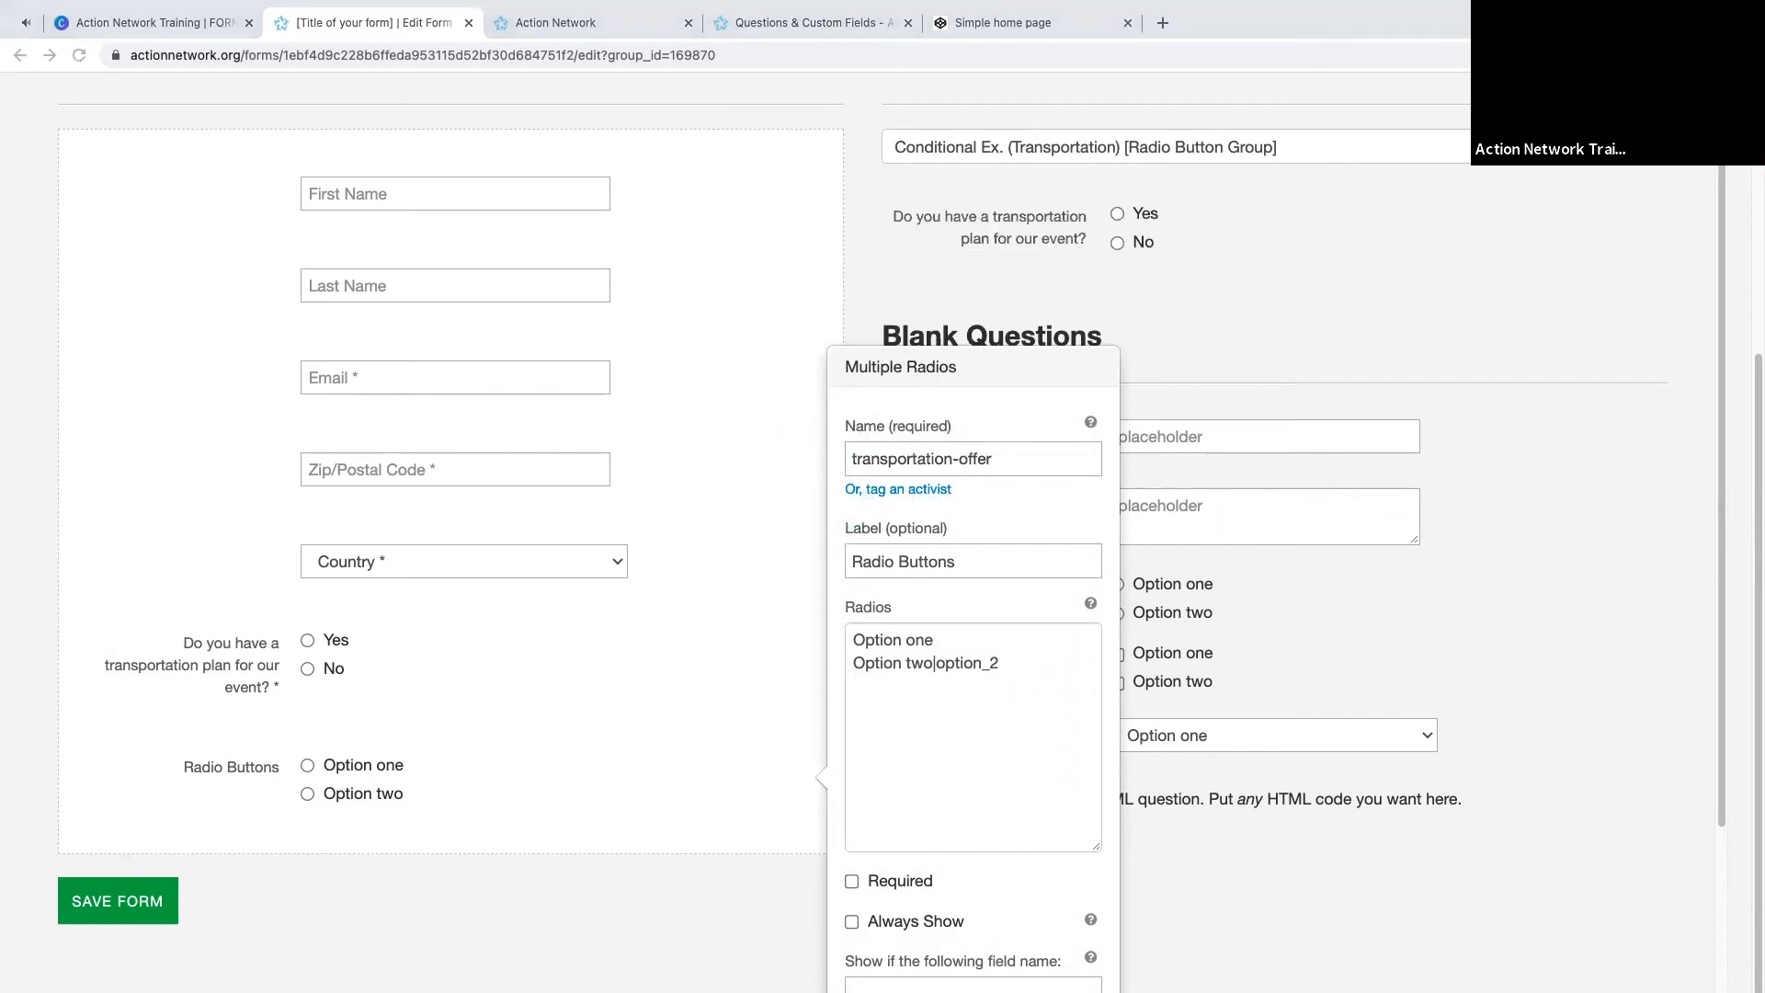
left_click(935, 556)
triple_click(935, 556)
key("BackSpace")
type("Can you offer others a ride?")
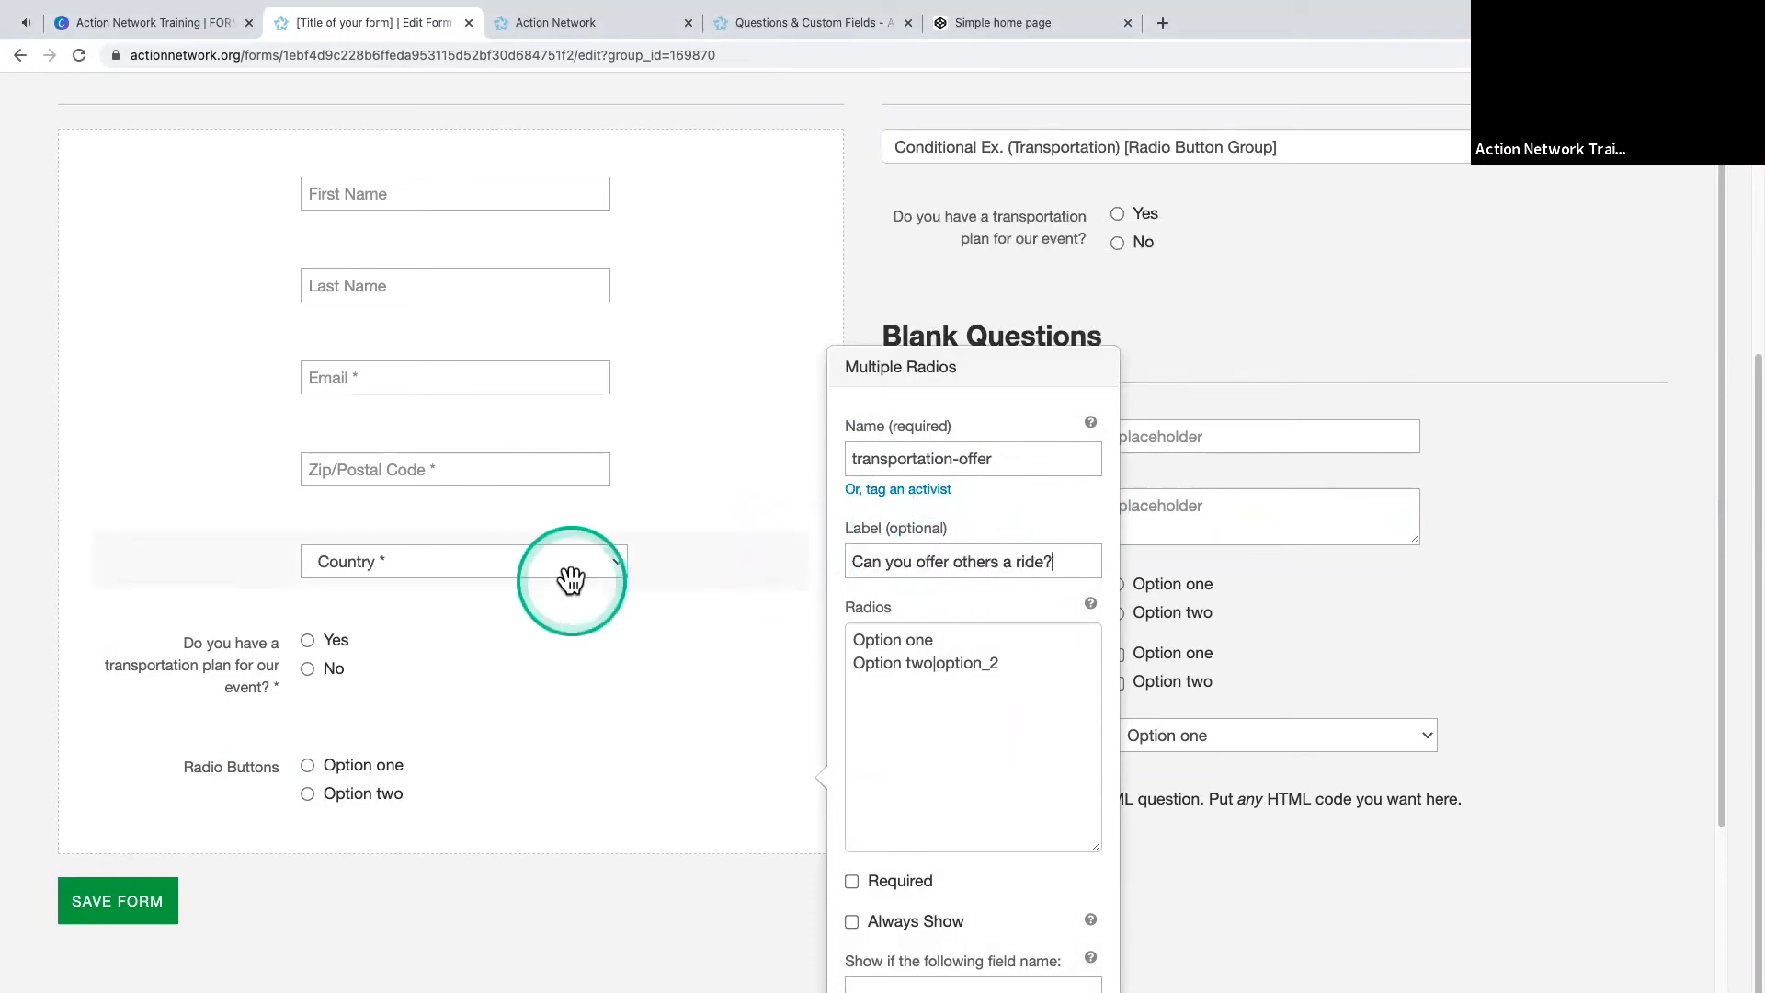
- Replace the ride question's default radio options with "Yes | yes_offer" and "No | no_offer" on separate lines
left_click(1092, 607)
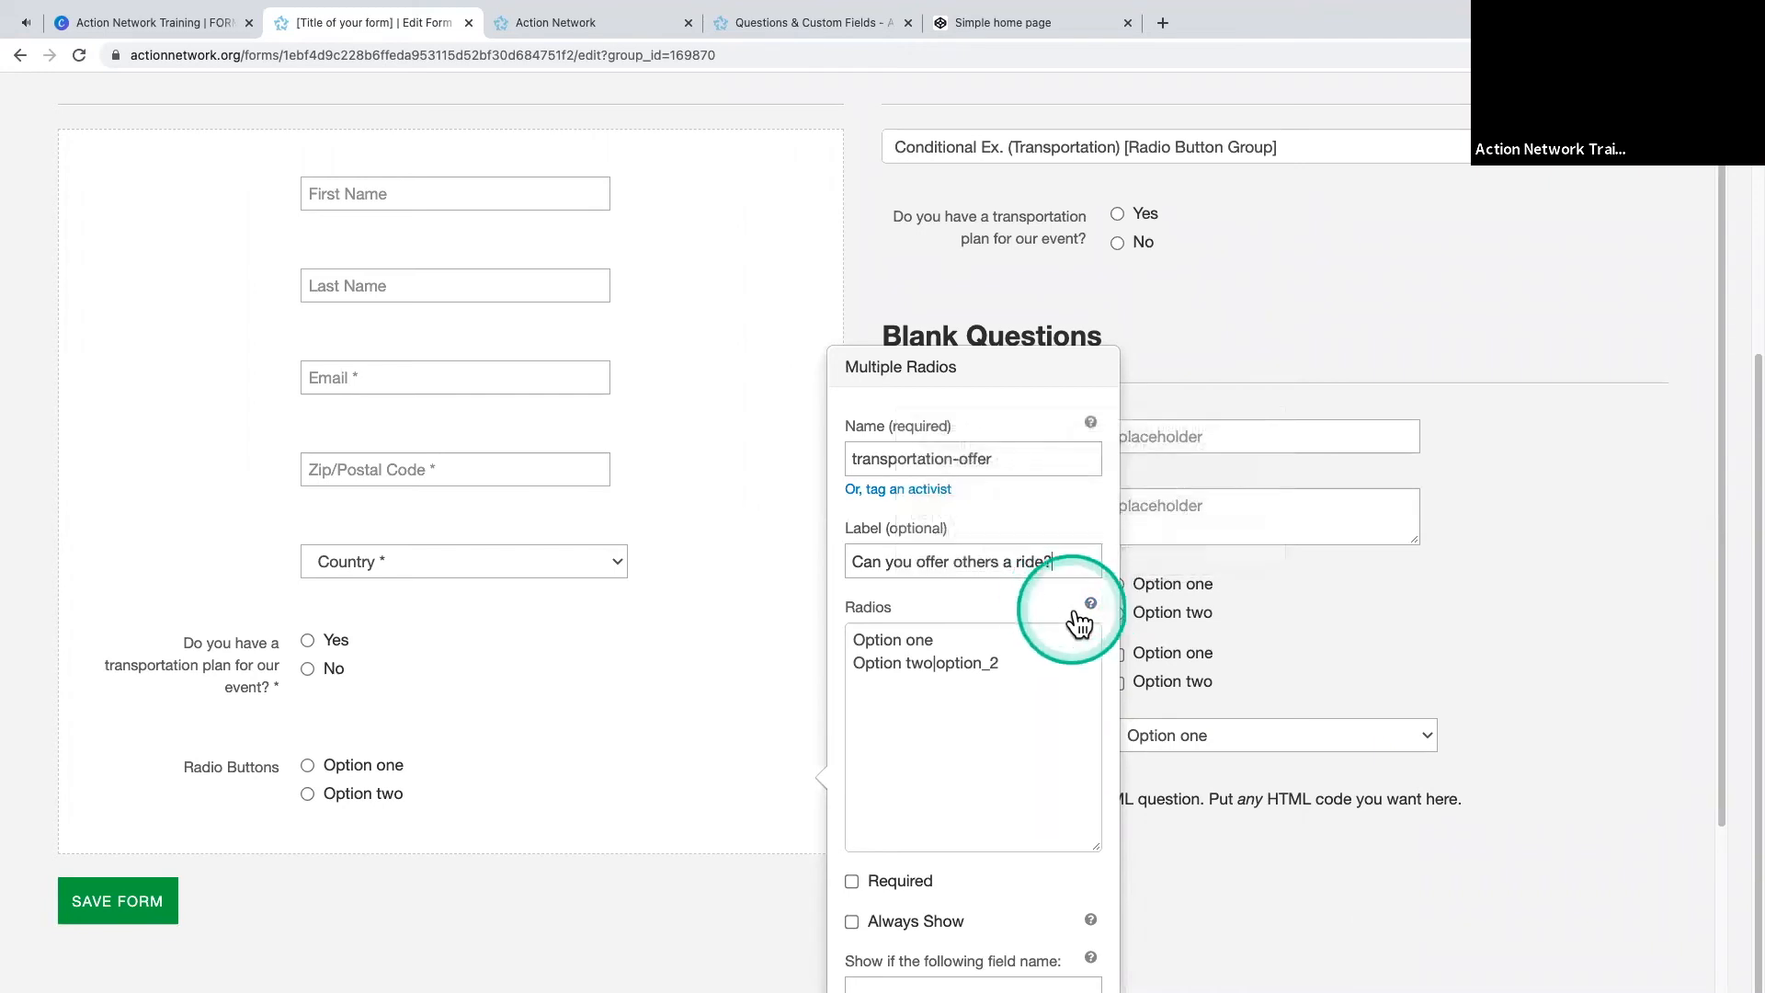
left_click_drag(998, 663, 851, 653)
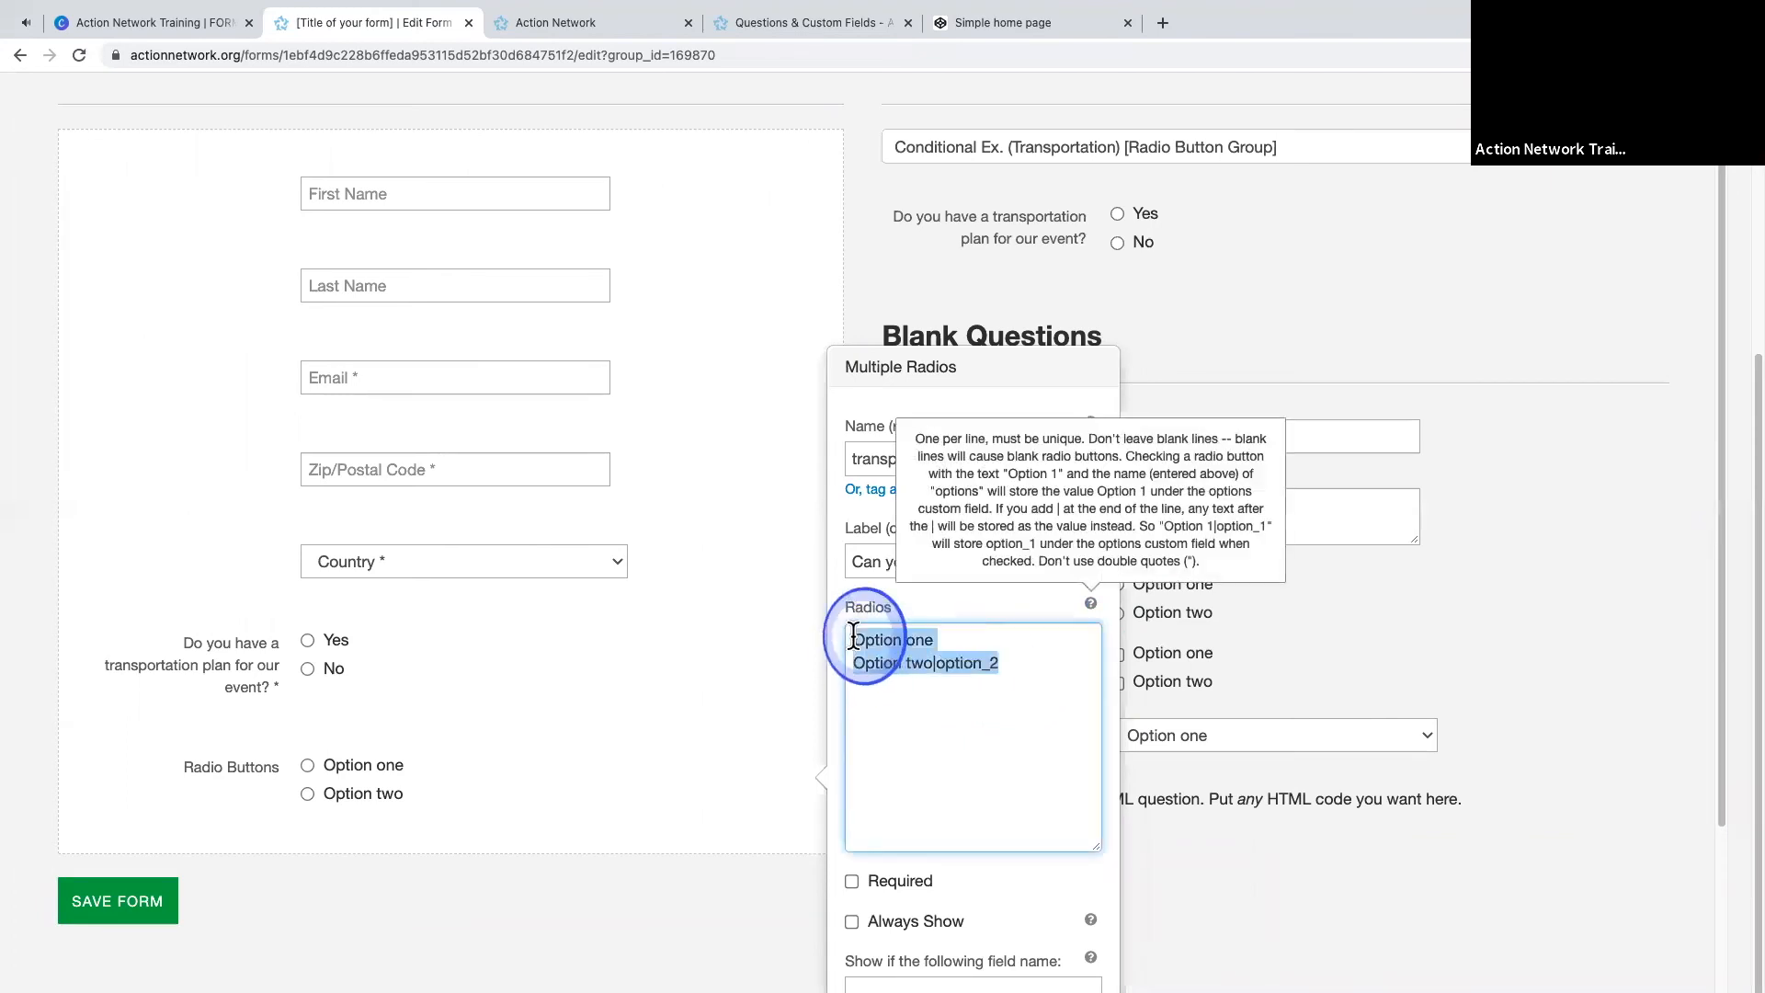
left_click(994, 660)
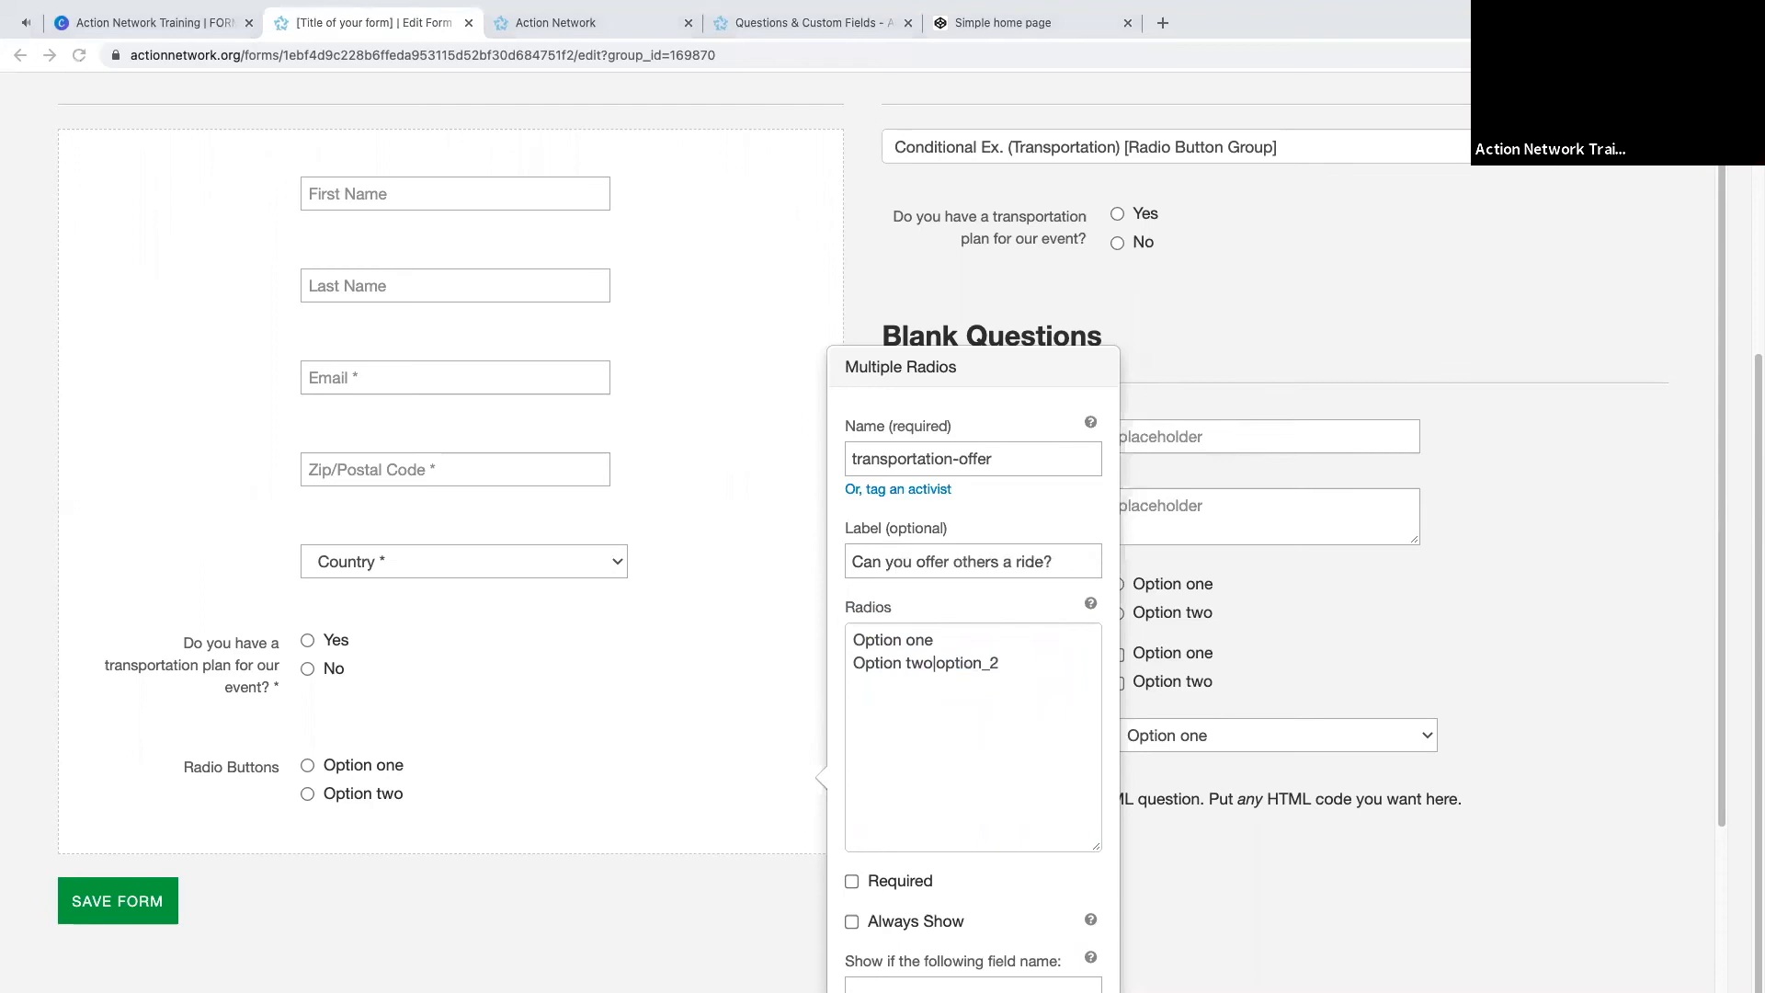
left_click(945, 621)
left_click(988, 662)
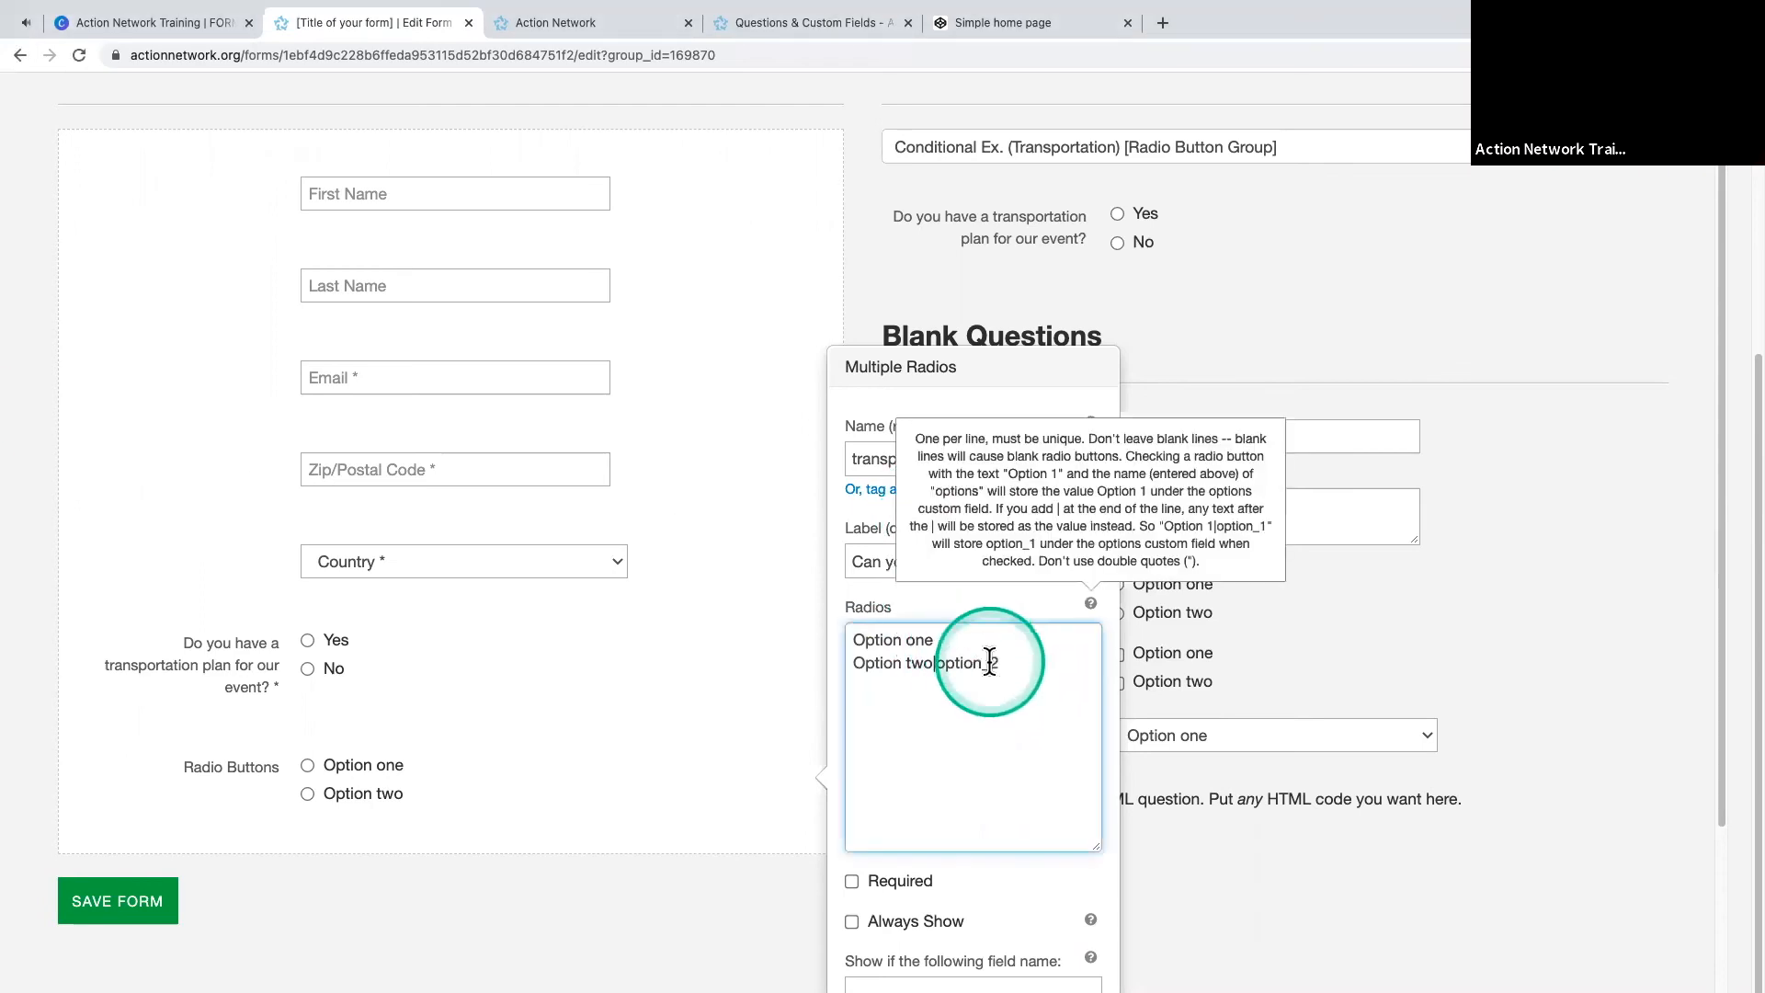
left_click_drag(998, 662, 955, 641)
type("Yes | yes_offer No | no_offer")
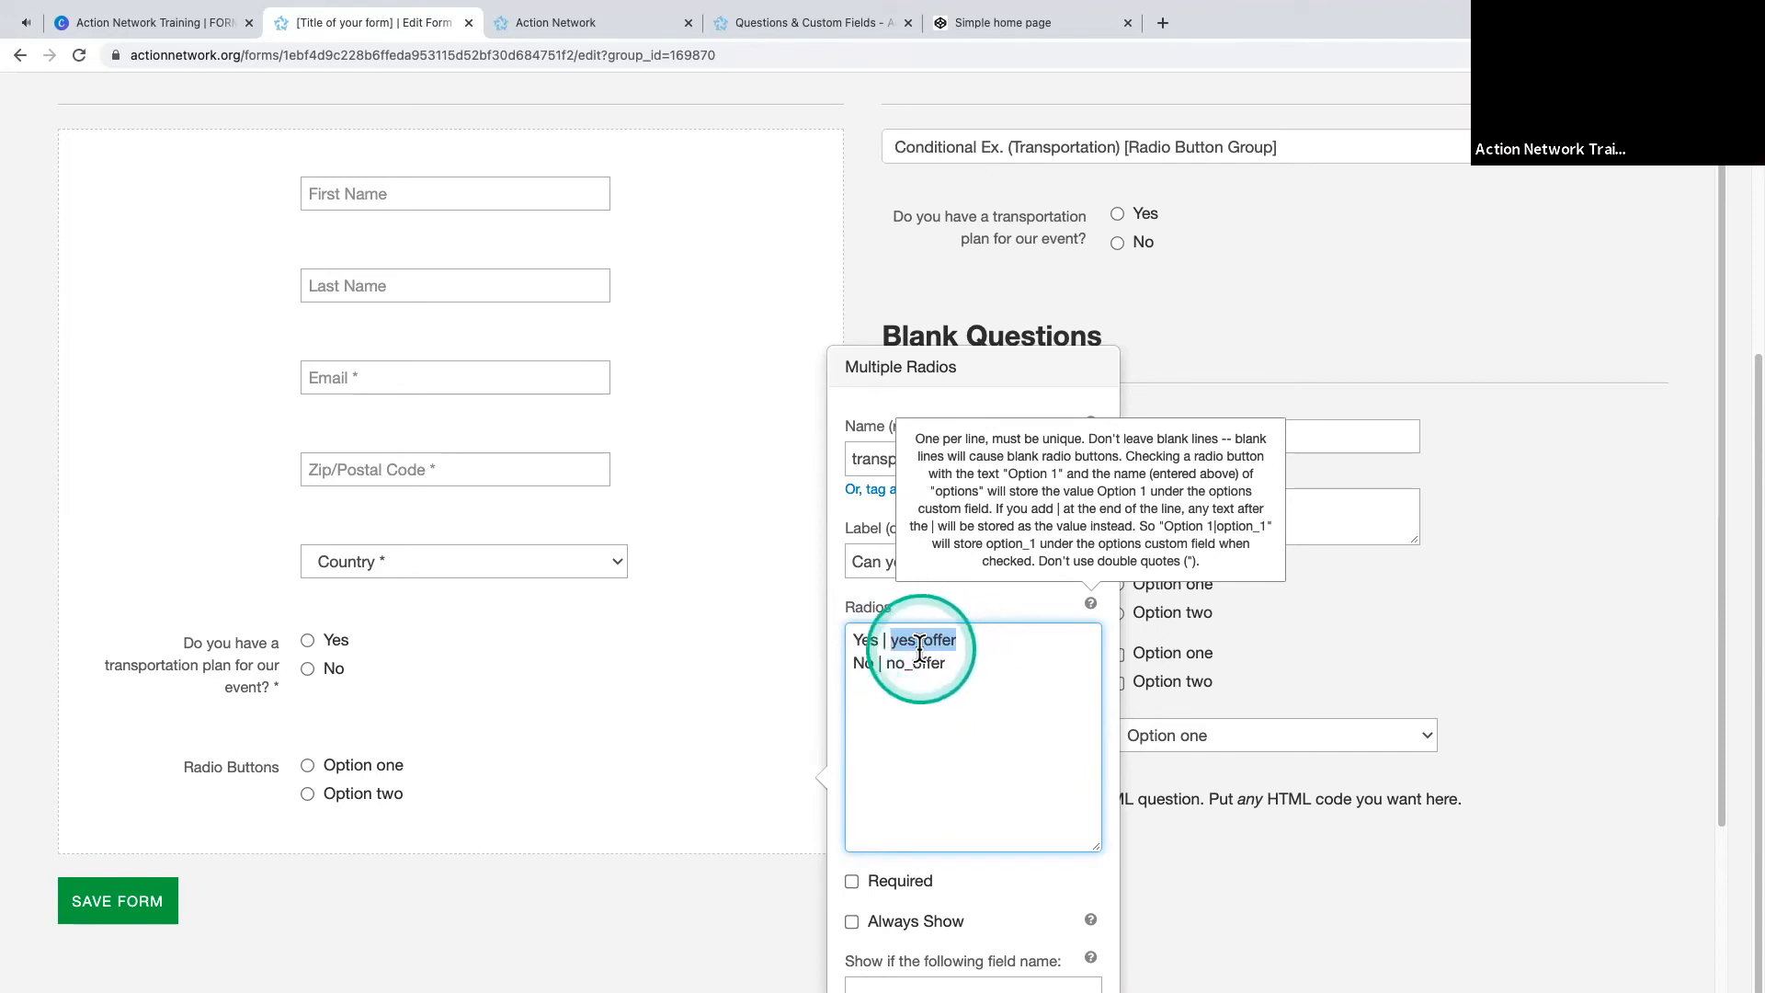
left_click(935, 641)
left_click_drag(891, 641, 847, 640)
left_click(921, 654)
left_click_drag(954, 644, 851, 638)
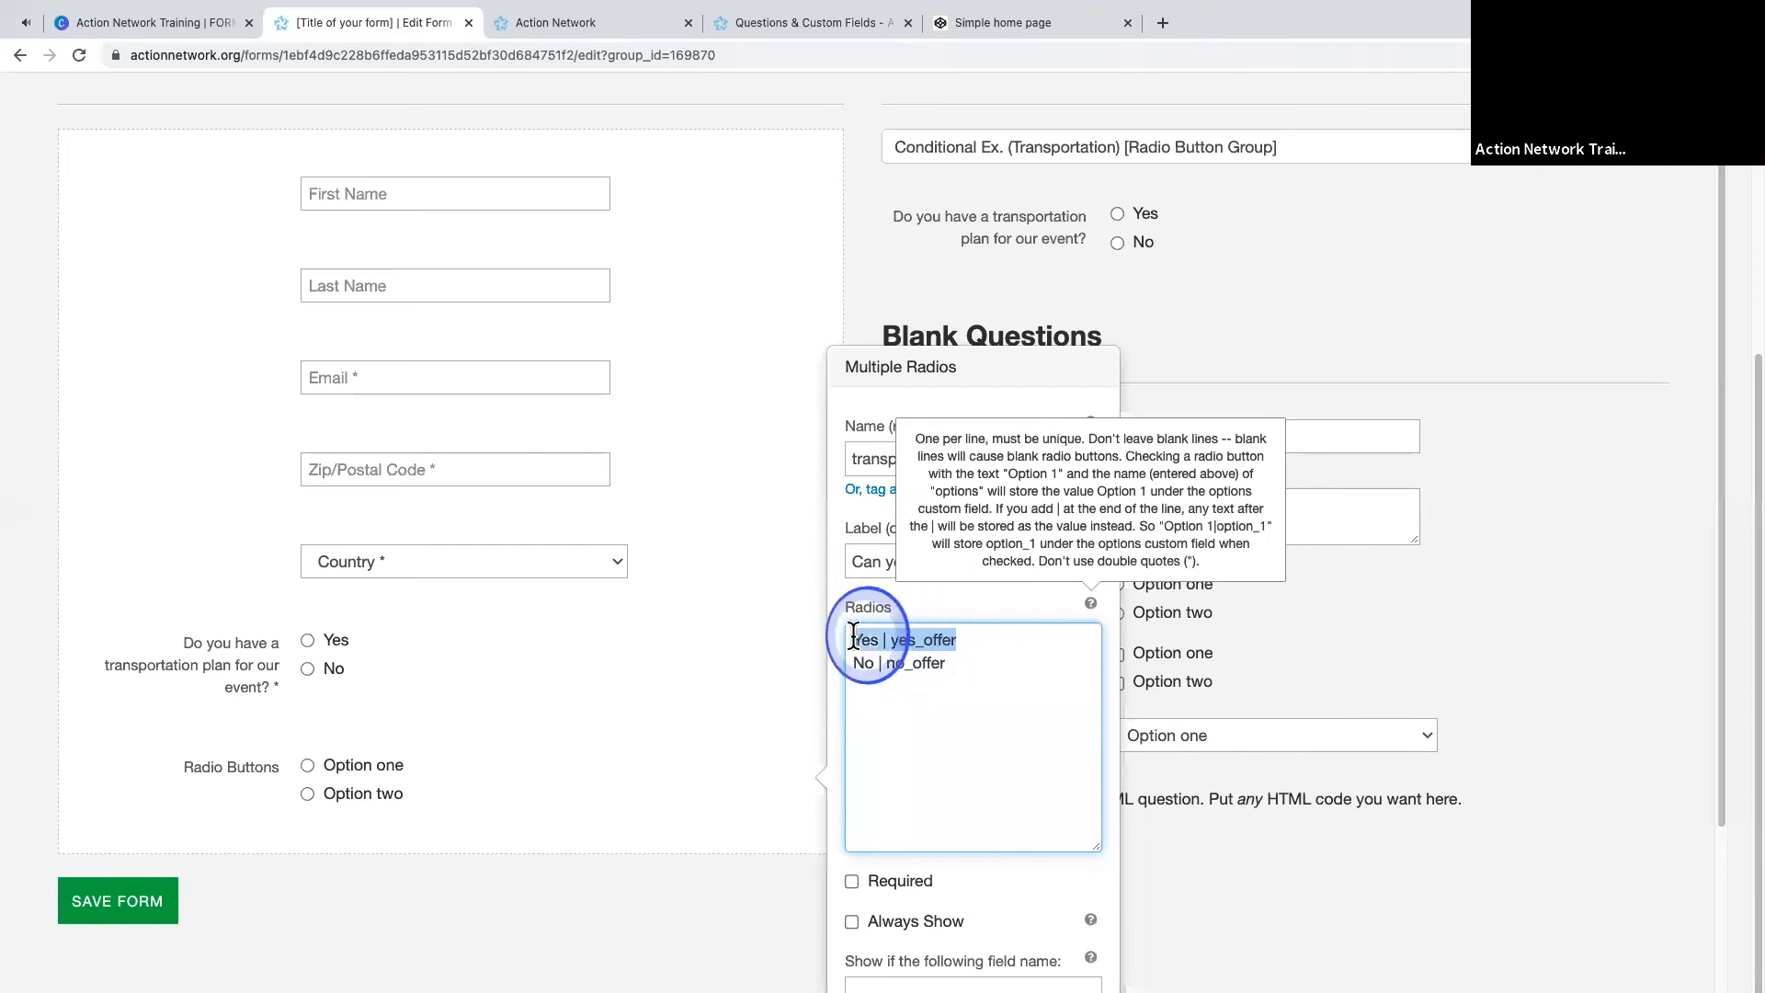
- Make the ride-offer question required, show it only if the field "Transportation" has the value "yes_offer", and save it
scroll(888, 644, "down", 1)
scroll(888, 644, "down", 1)
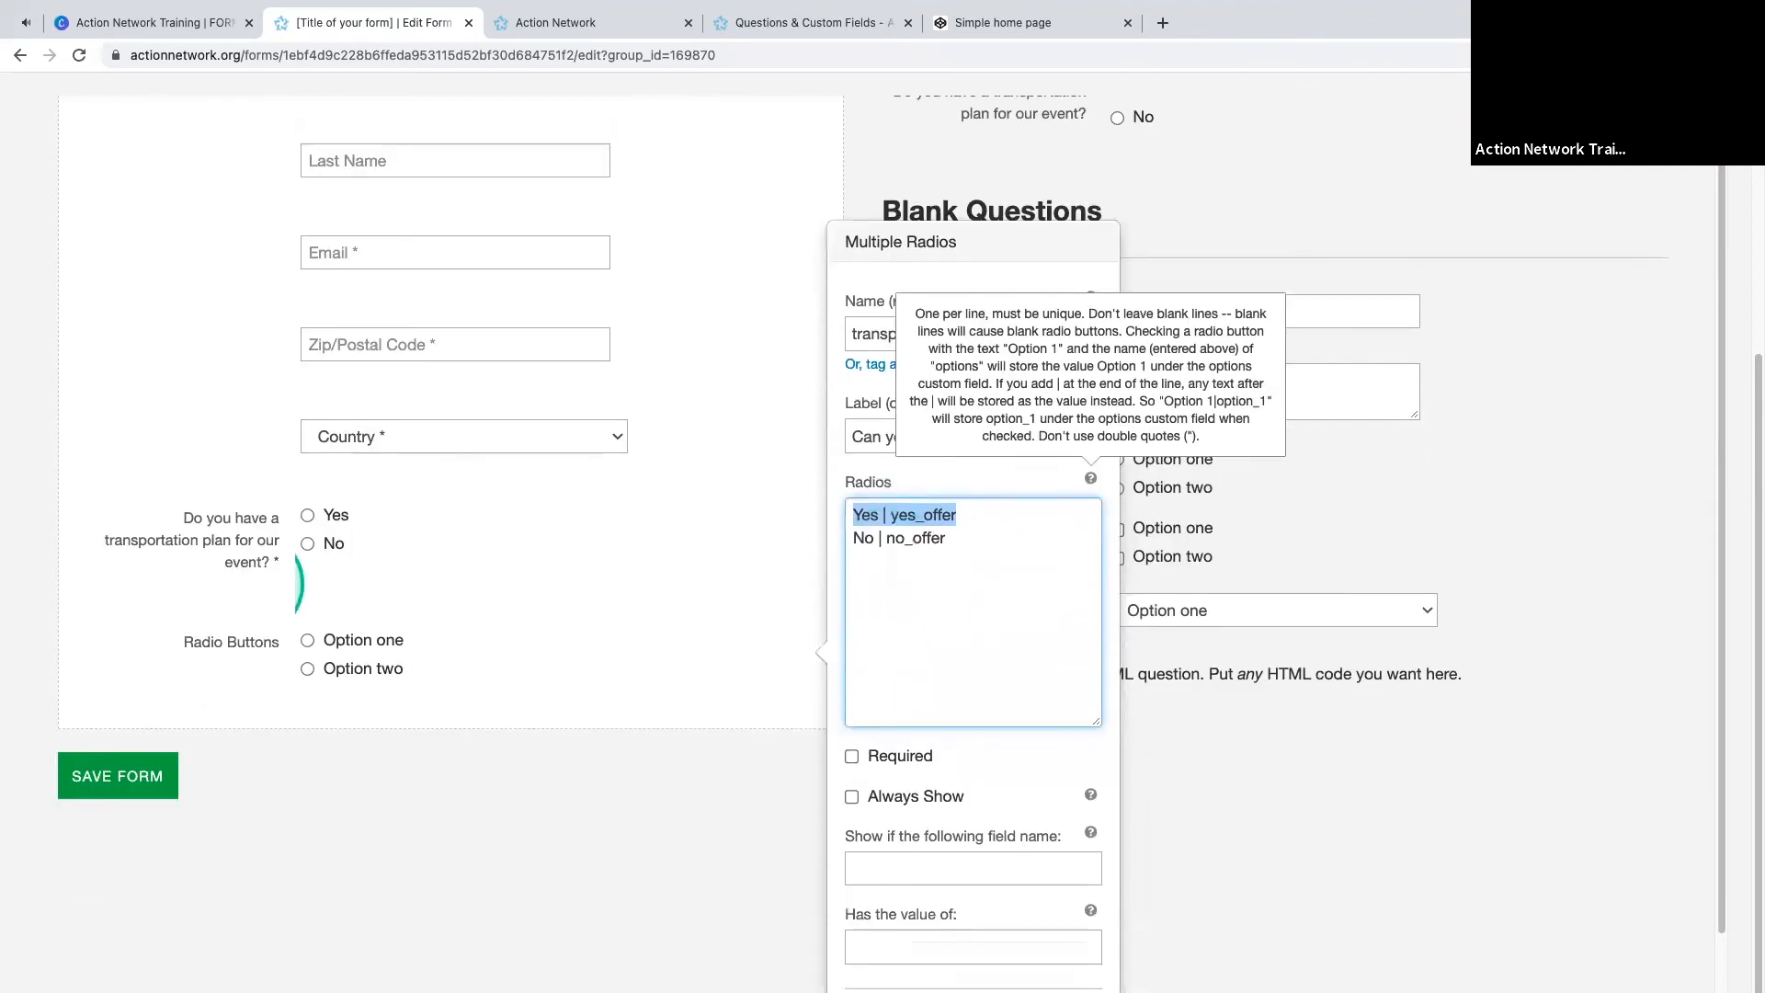
left_click(849, 759)
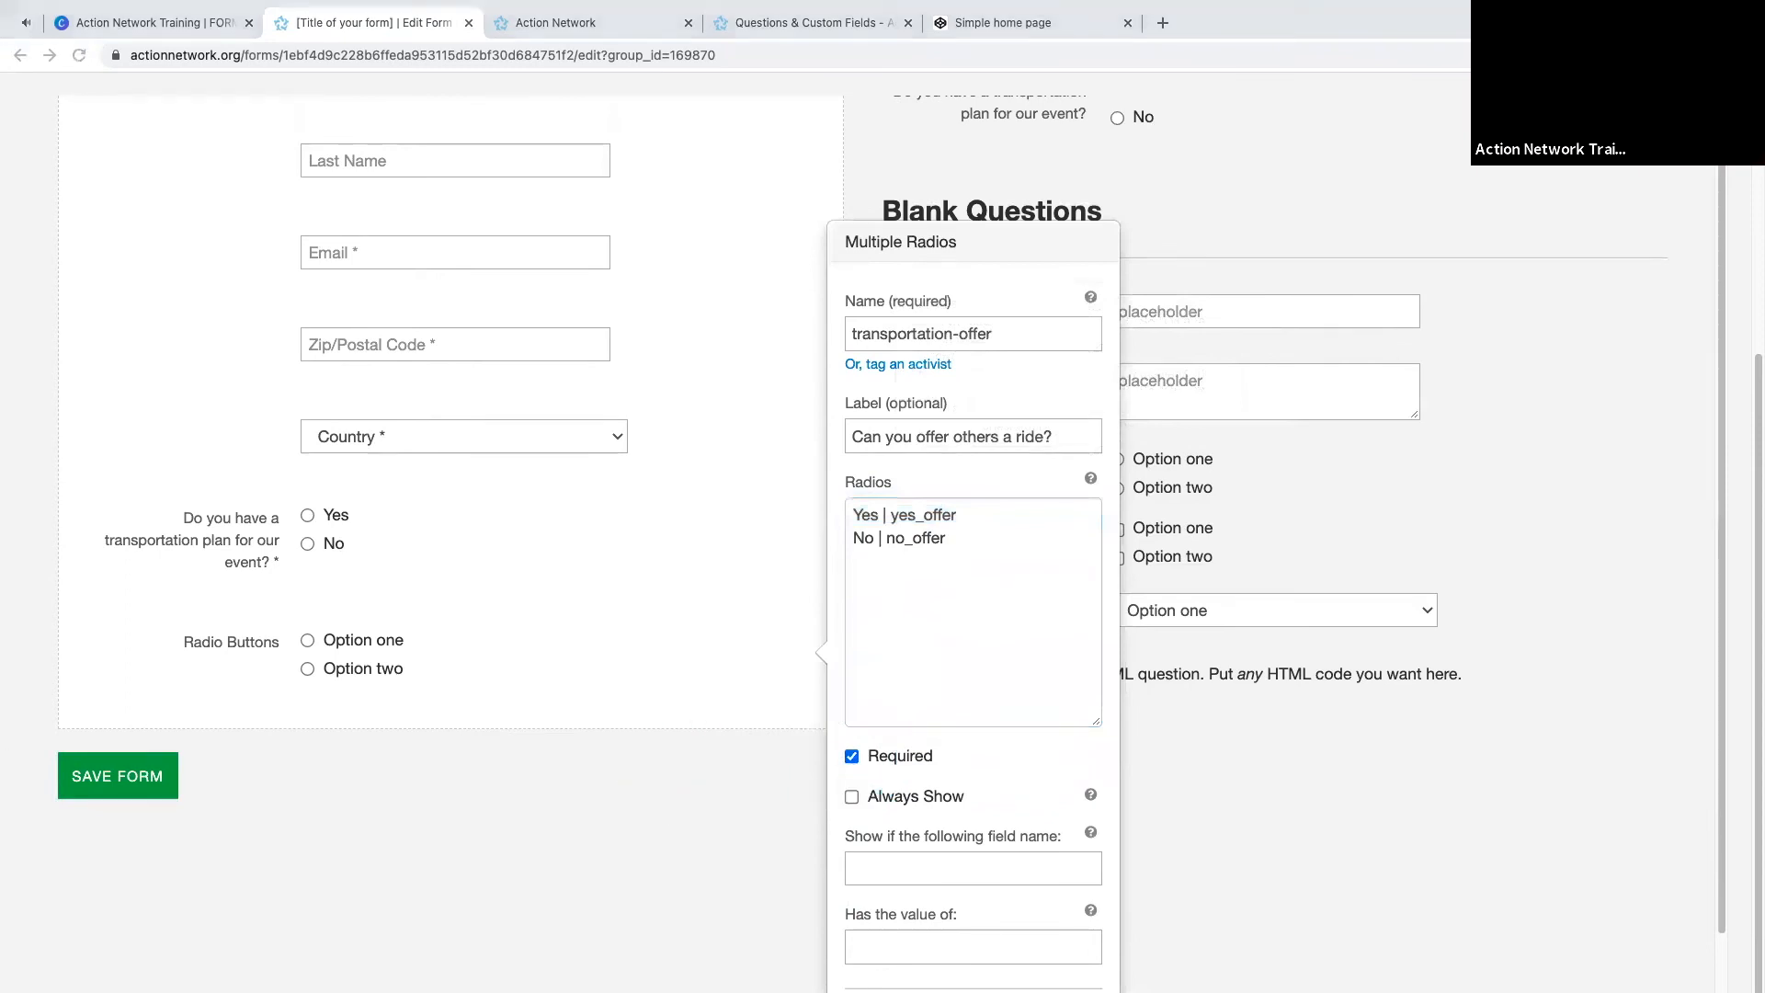
left_click(996, 867)
type("Transportation")
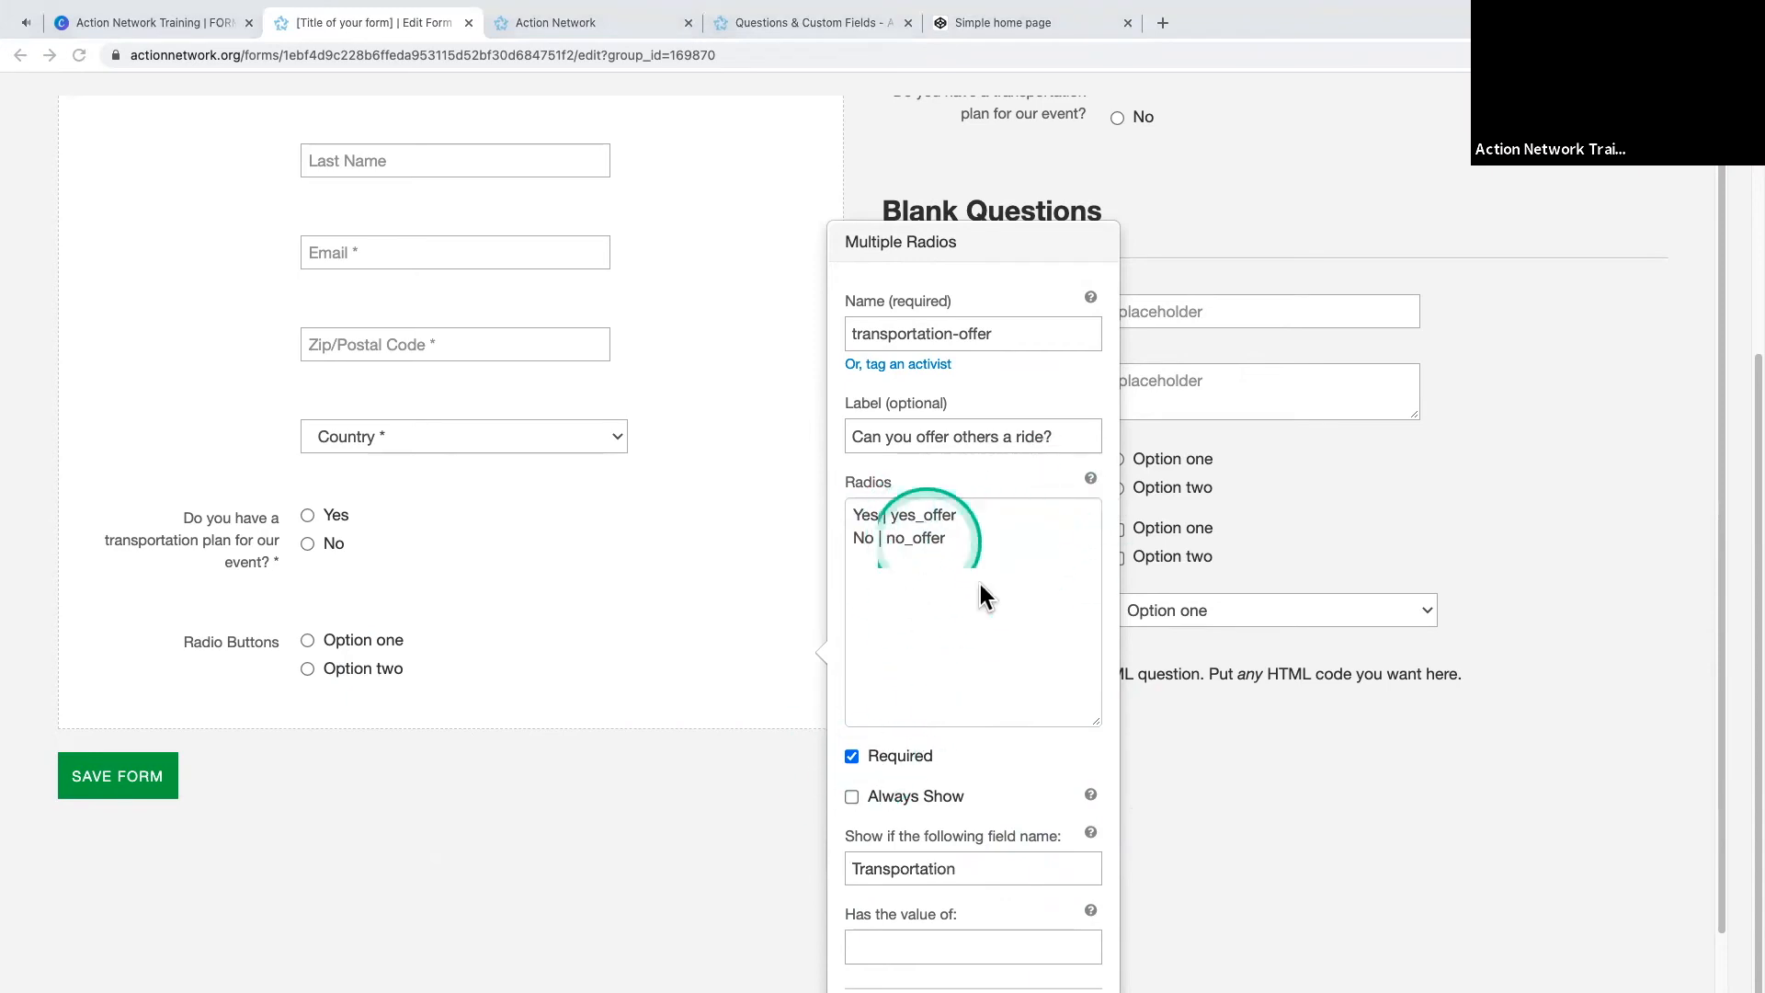
left_click(963, 944)
type("yes_offer")
scroll(1004, 743, "down", 2)
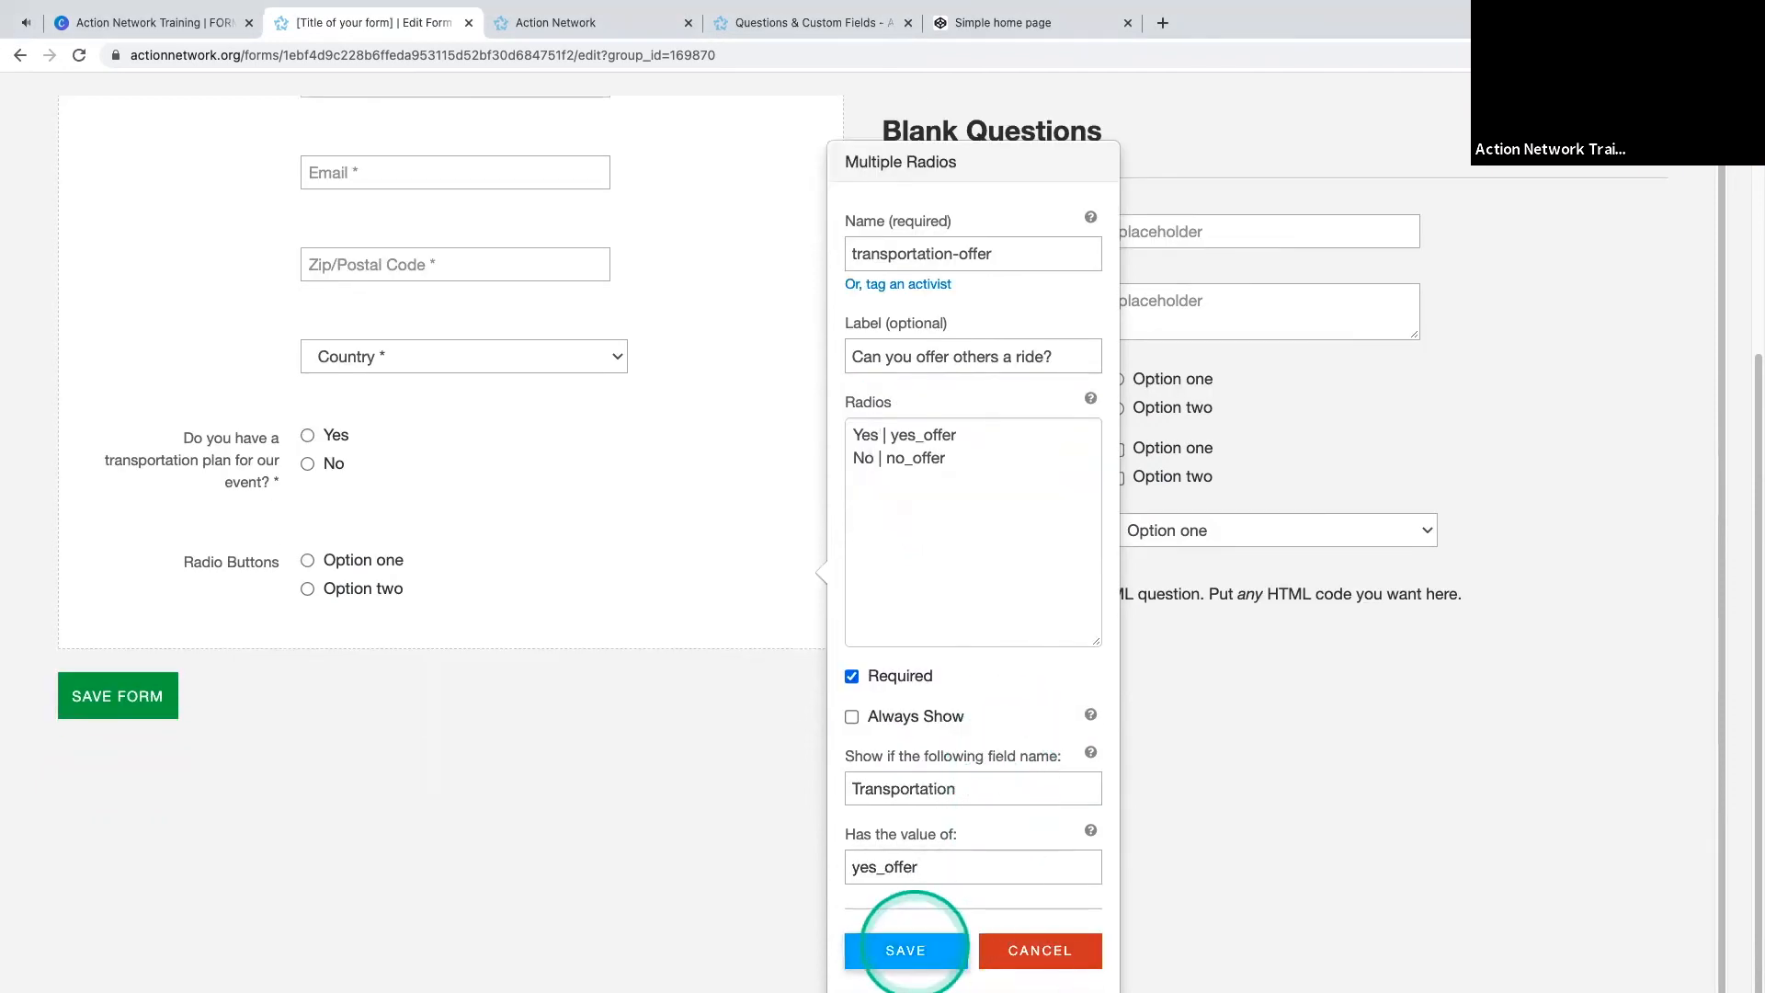
left_click(919, 952)
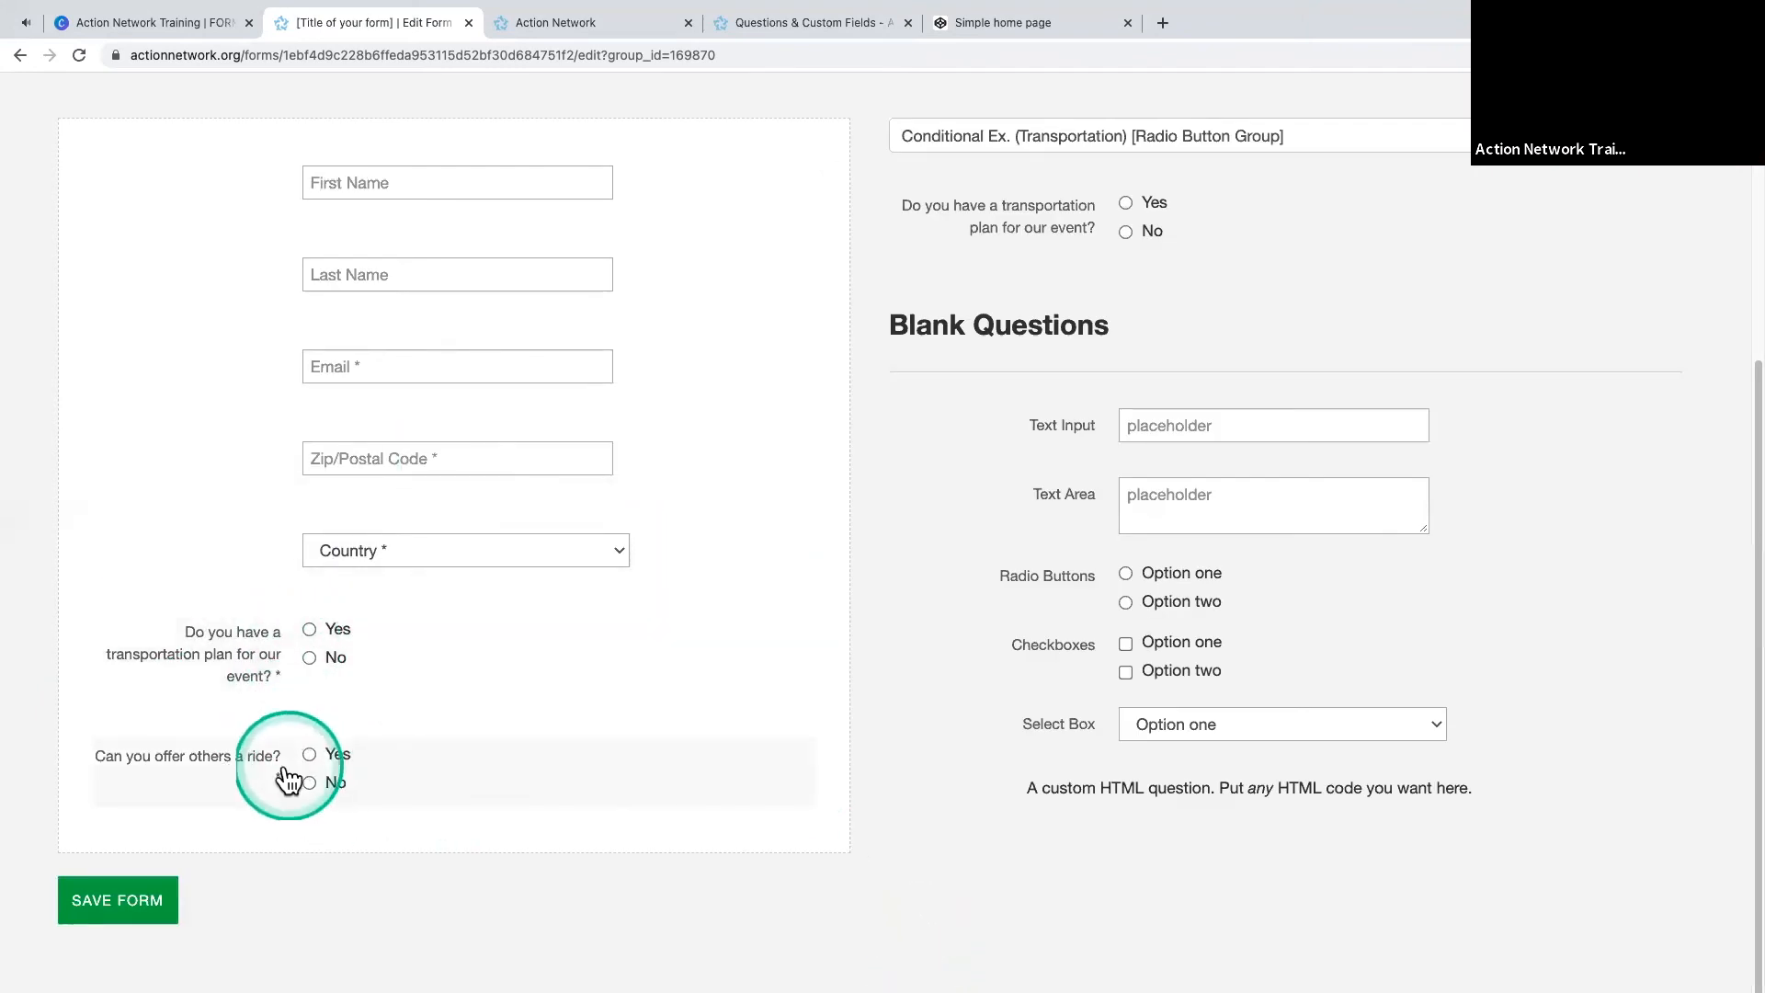
- Add a radio button question below the ride-offer question, named "ride-options" and labeled "Would you like a ride or a bus pass?"
left_click_drag(1041, 596, 356, 813)
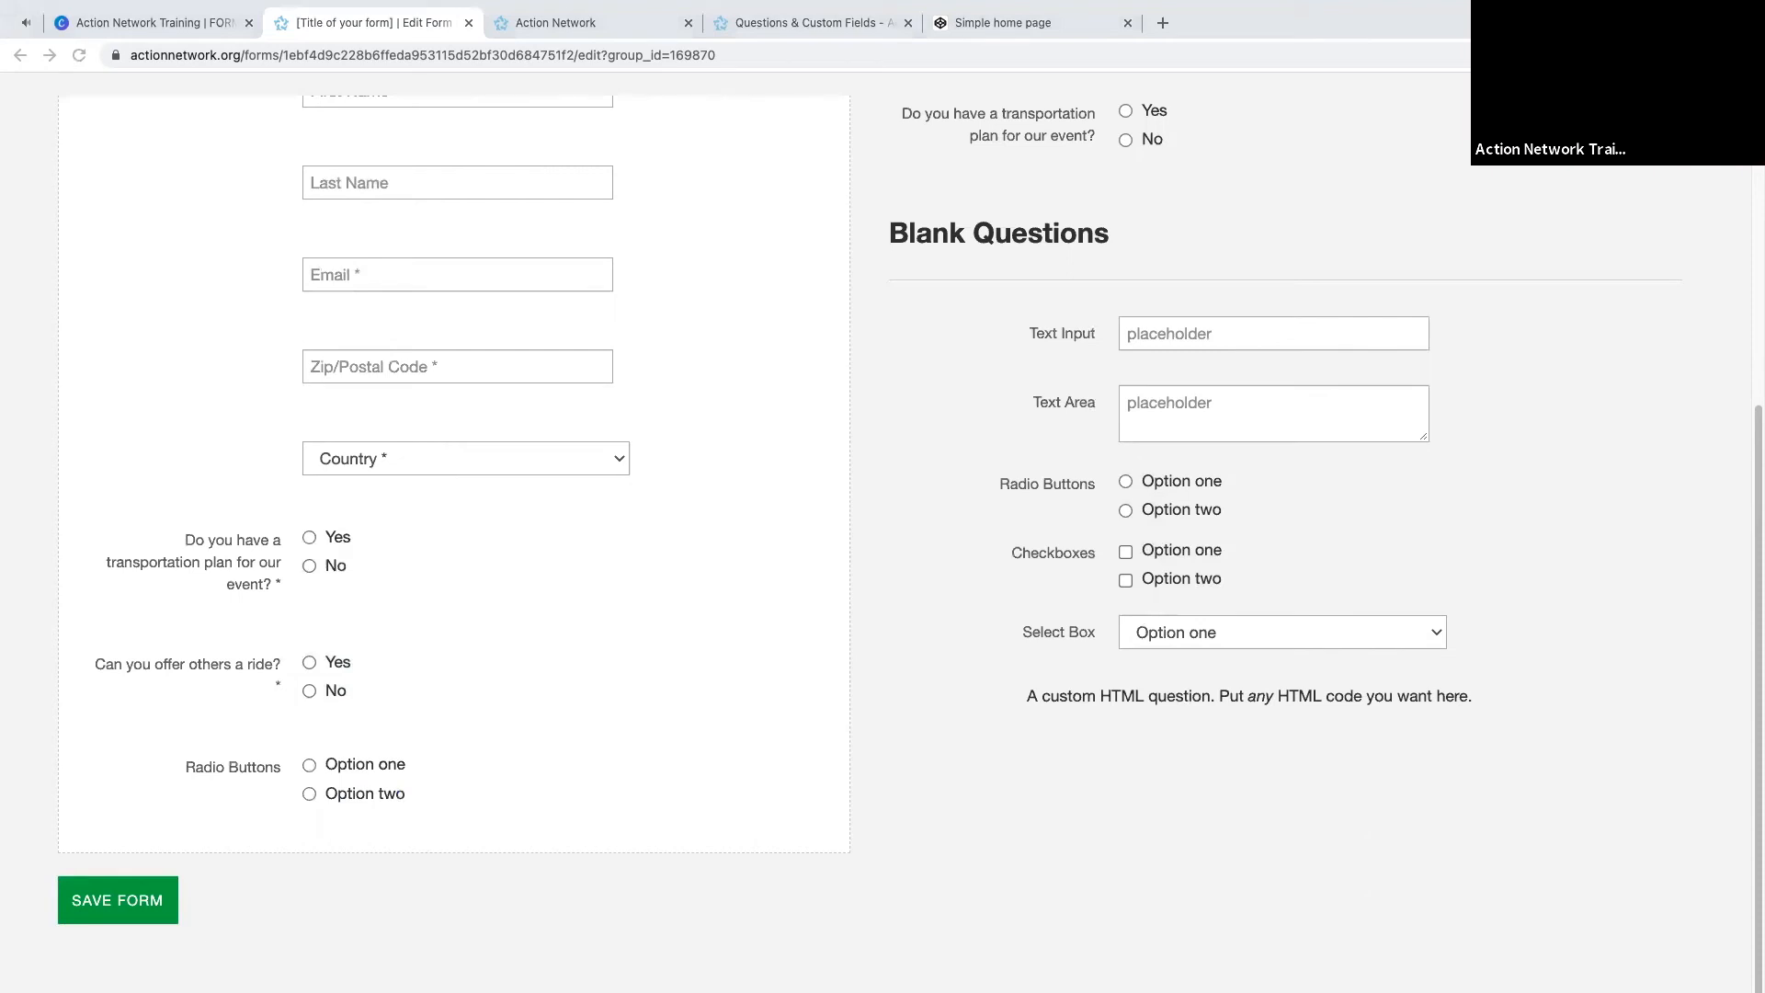
left_click(219, 777)
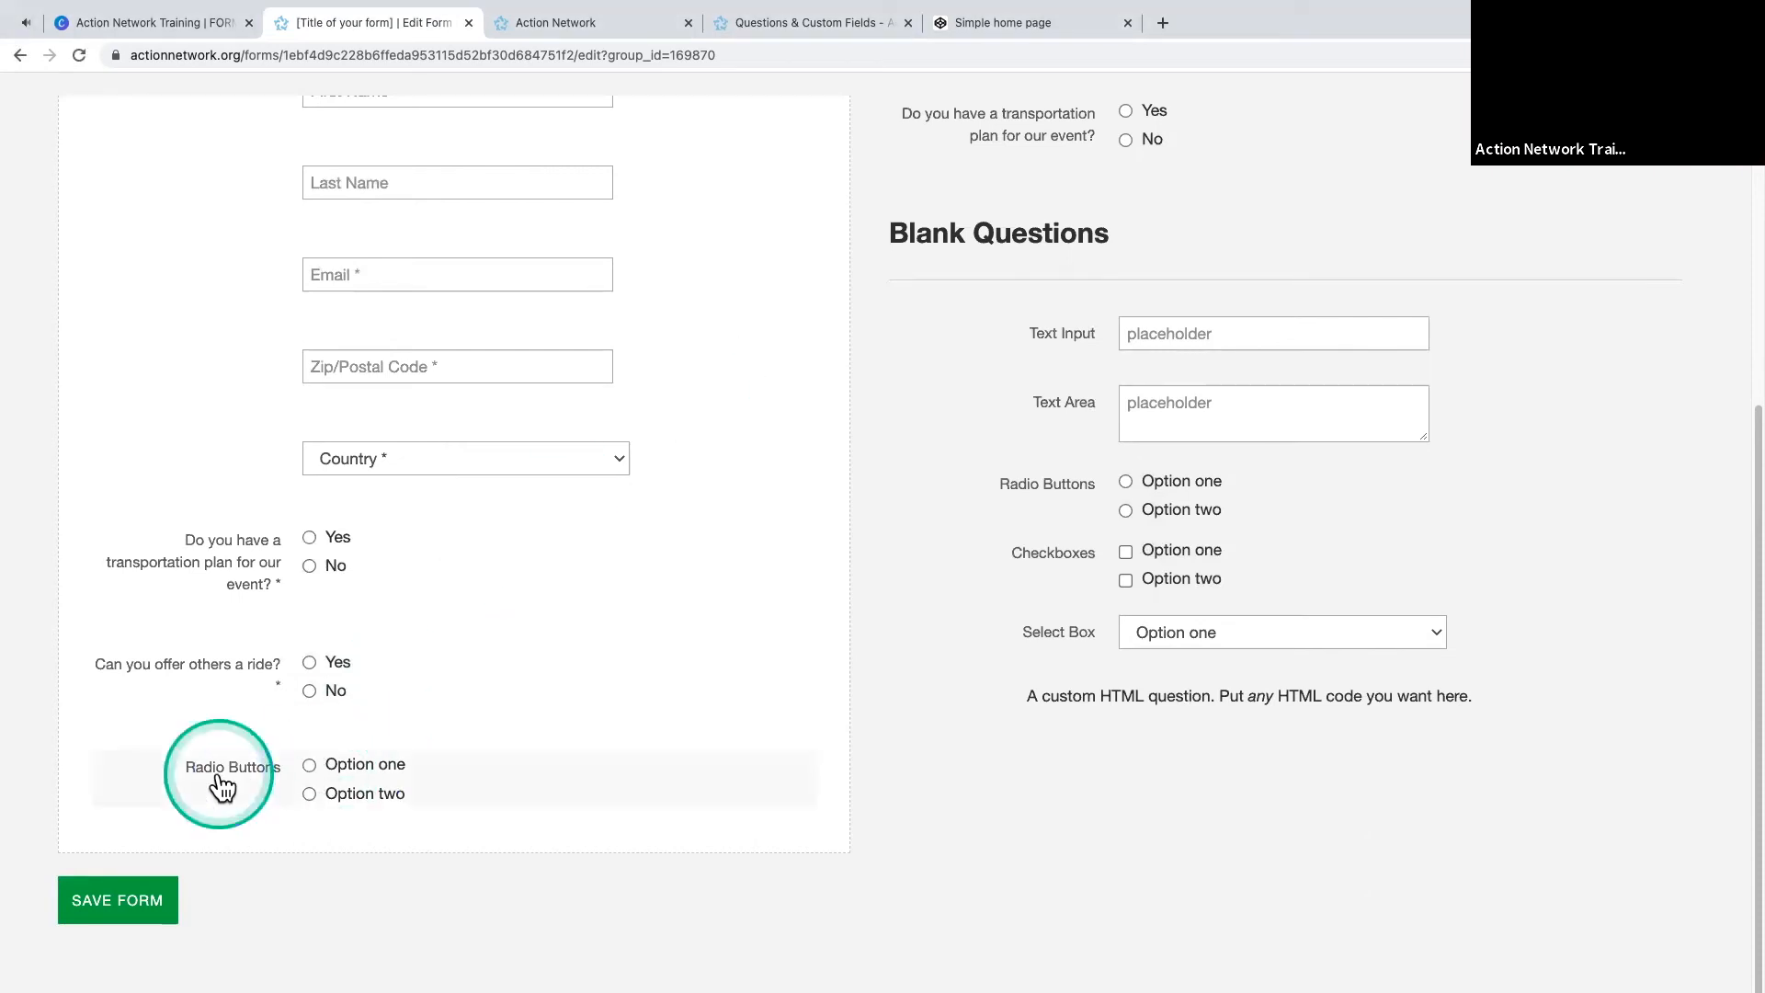
left_click_drag(908, 457, 807, 446)
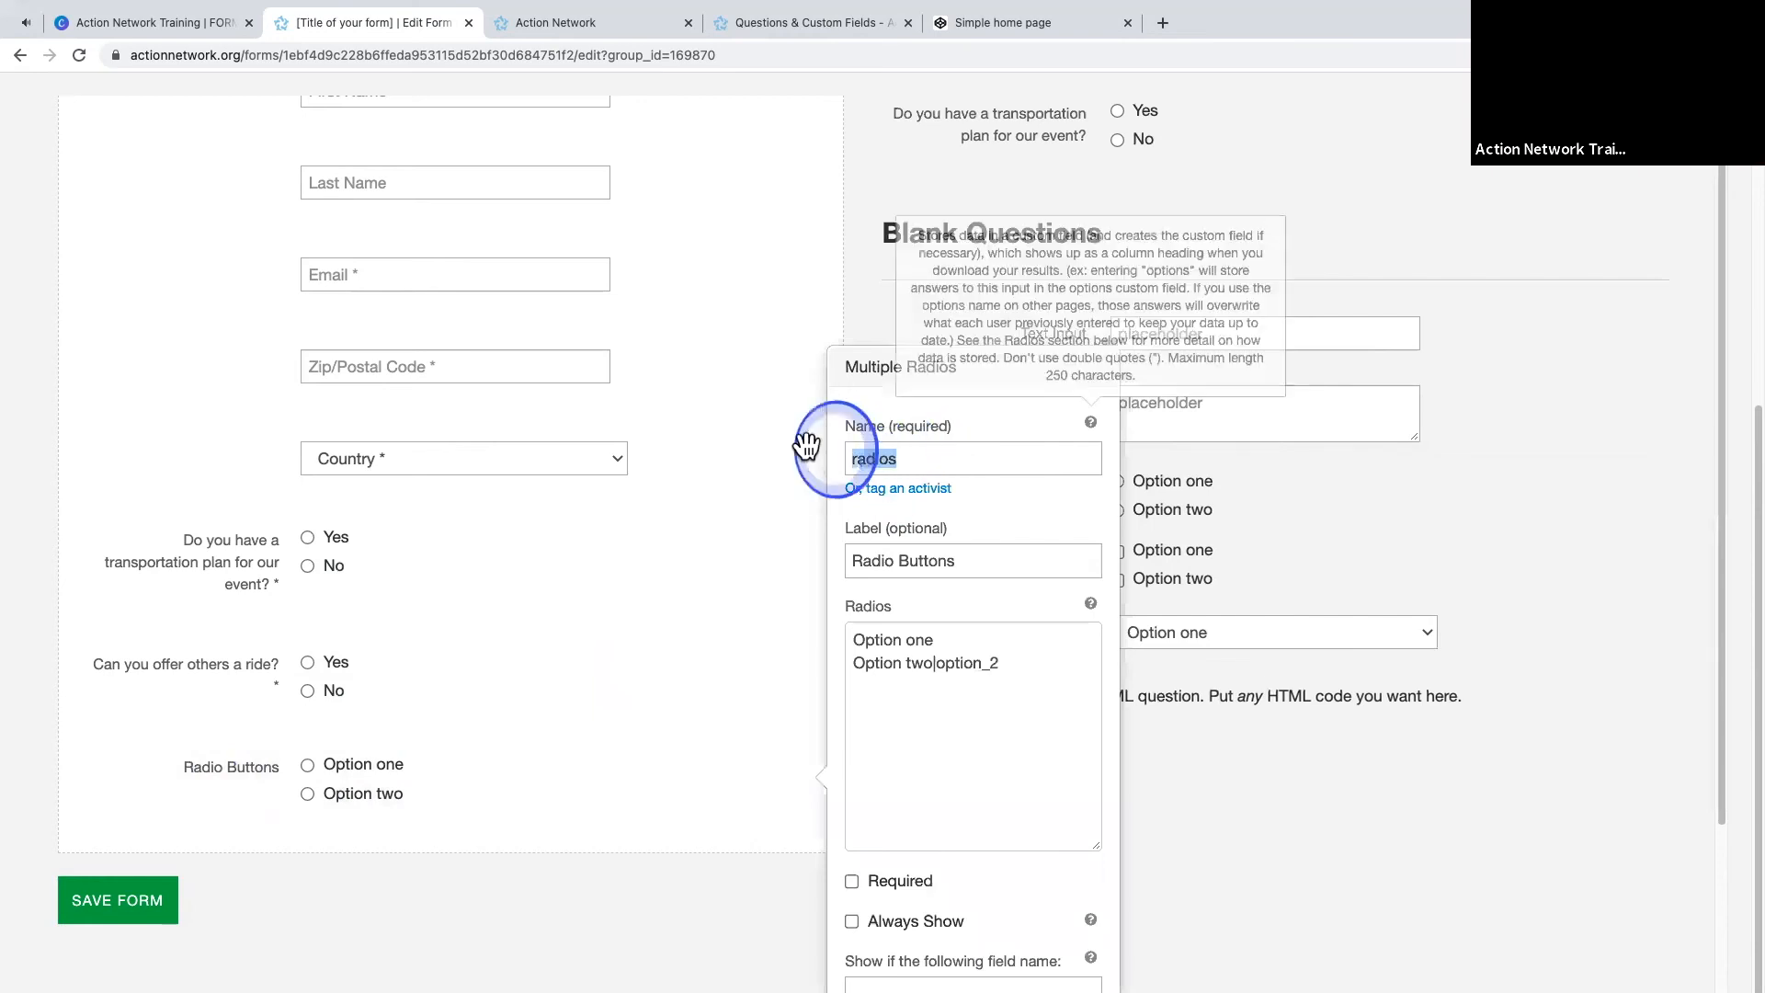
type("ride-options")
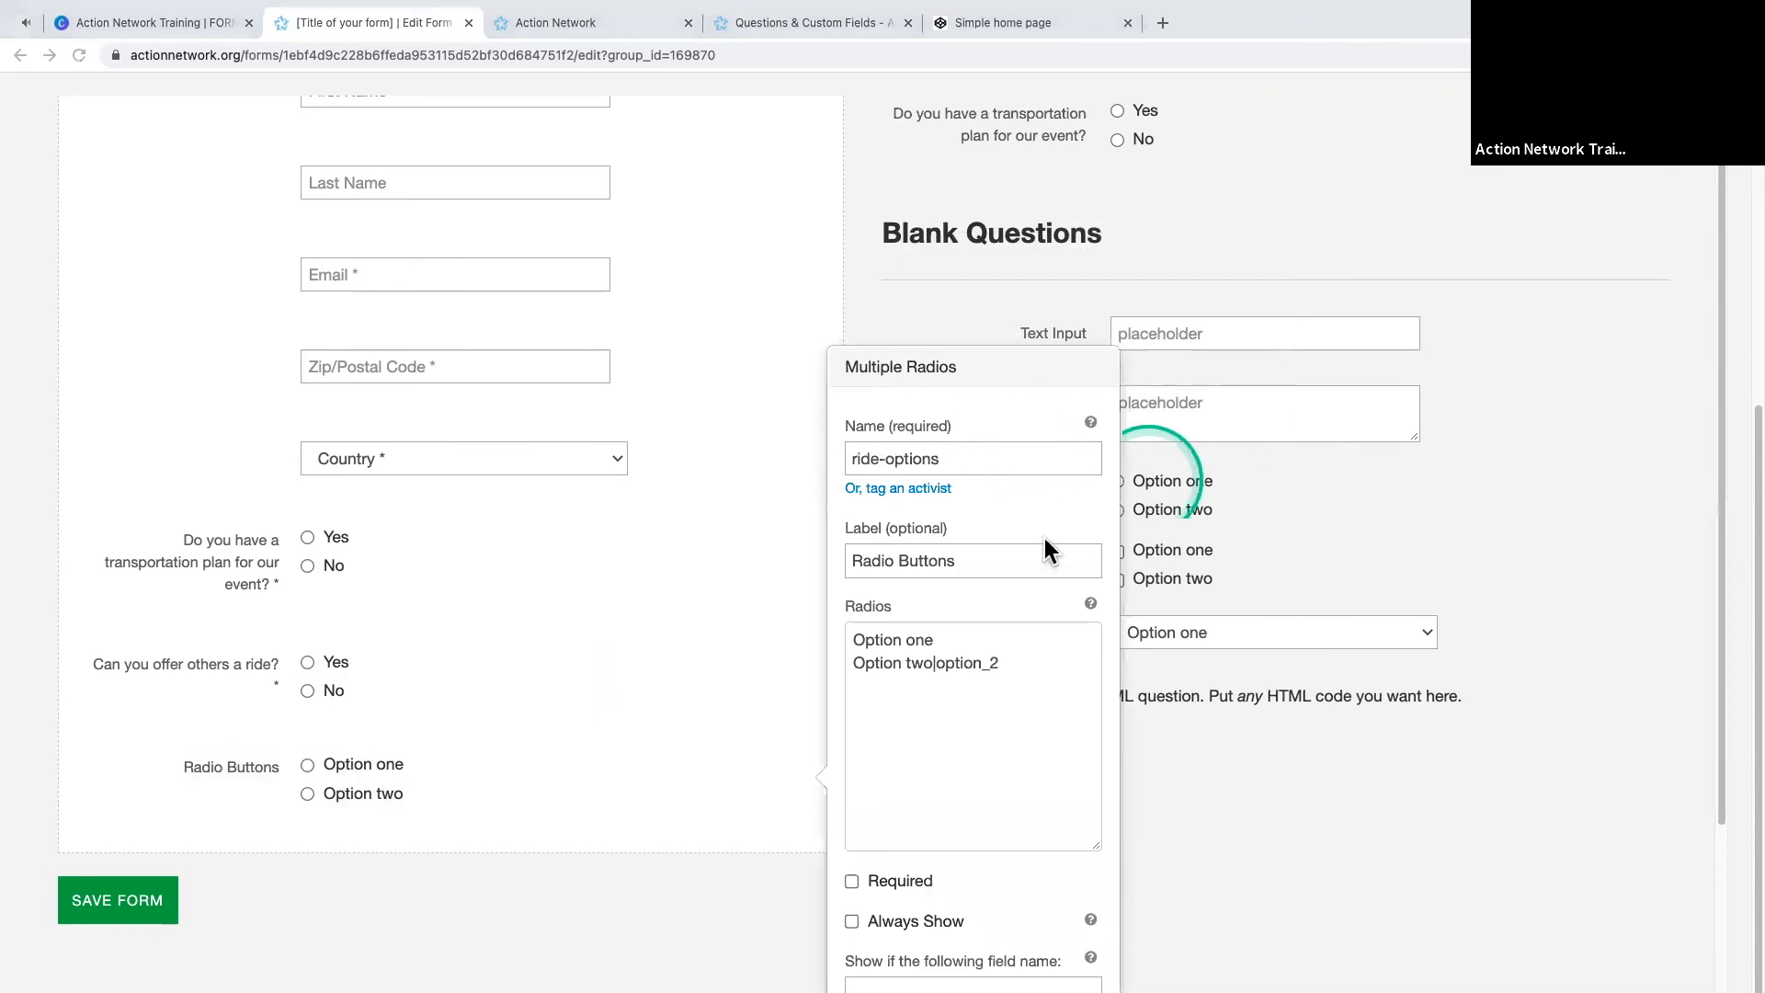
left_click_drag(898, 552, 728, 532)
type("Would you like a ride or a bus pass?")
left_click_drag(882, 560, 1103, 560)
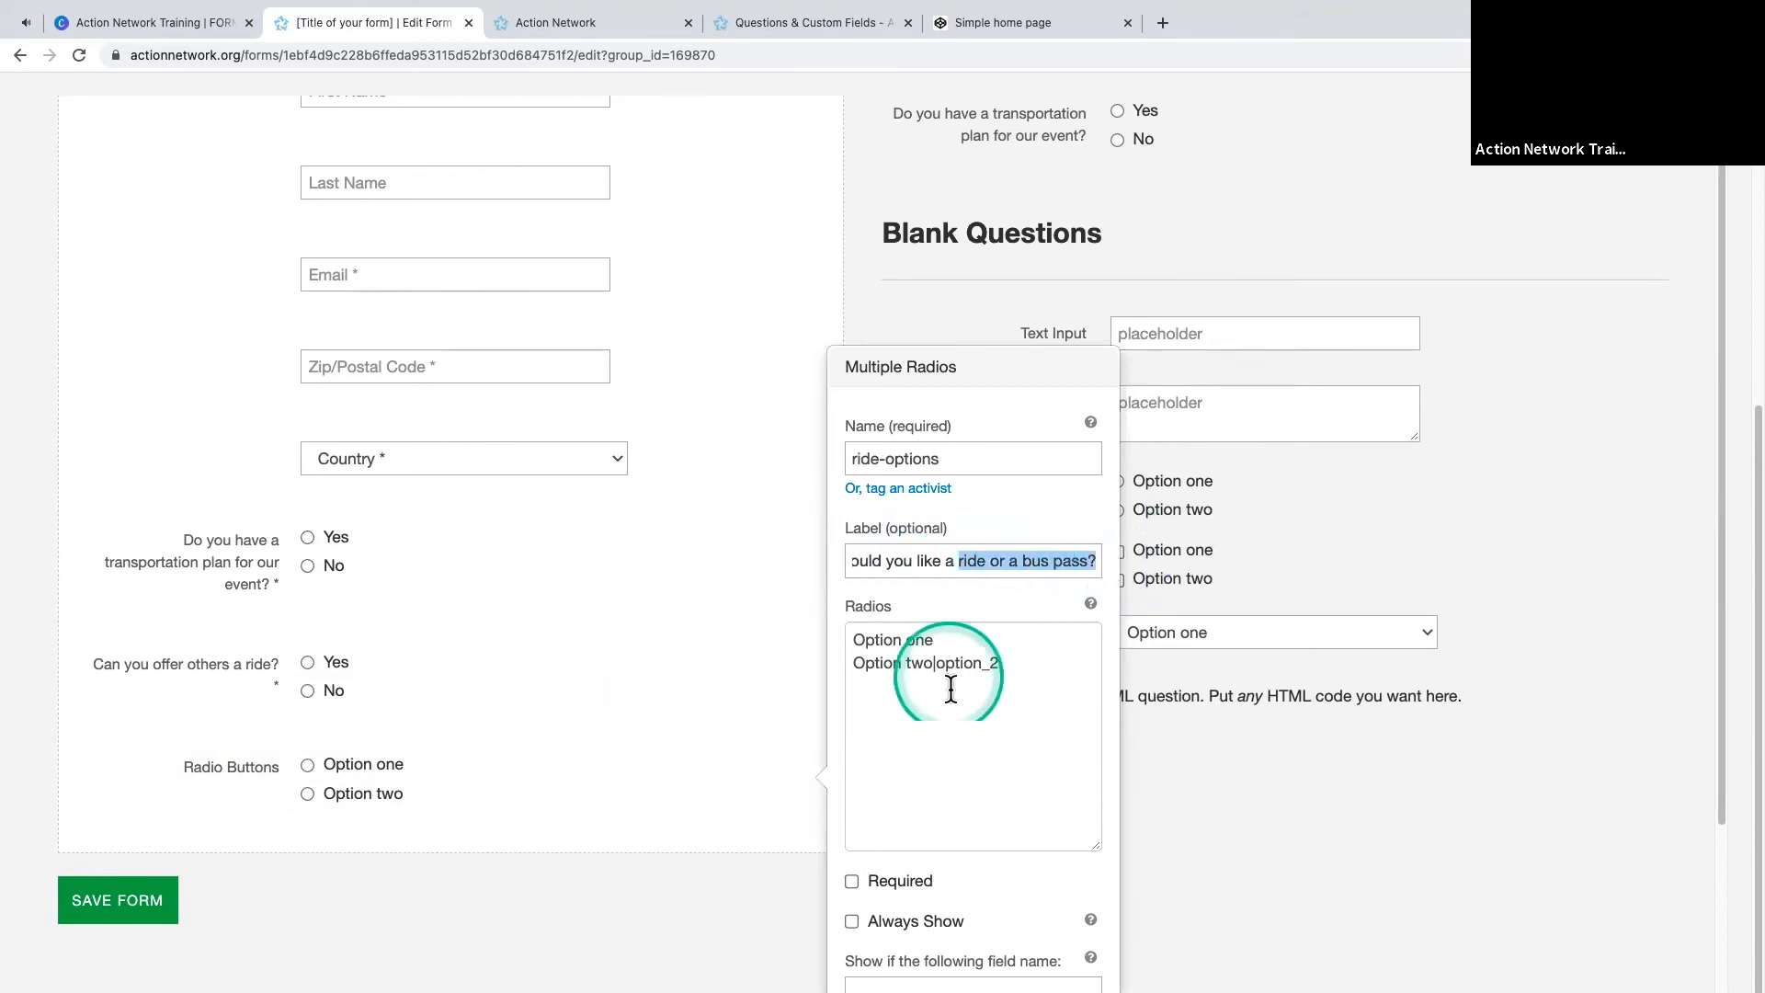
- Replace the ride-options question's default radios with "I want a ride | want_ride" and "I want a bus pass | want_bus_pass" on separate lines
key("super+Tab")
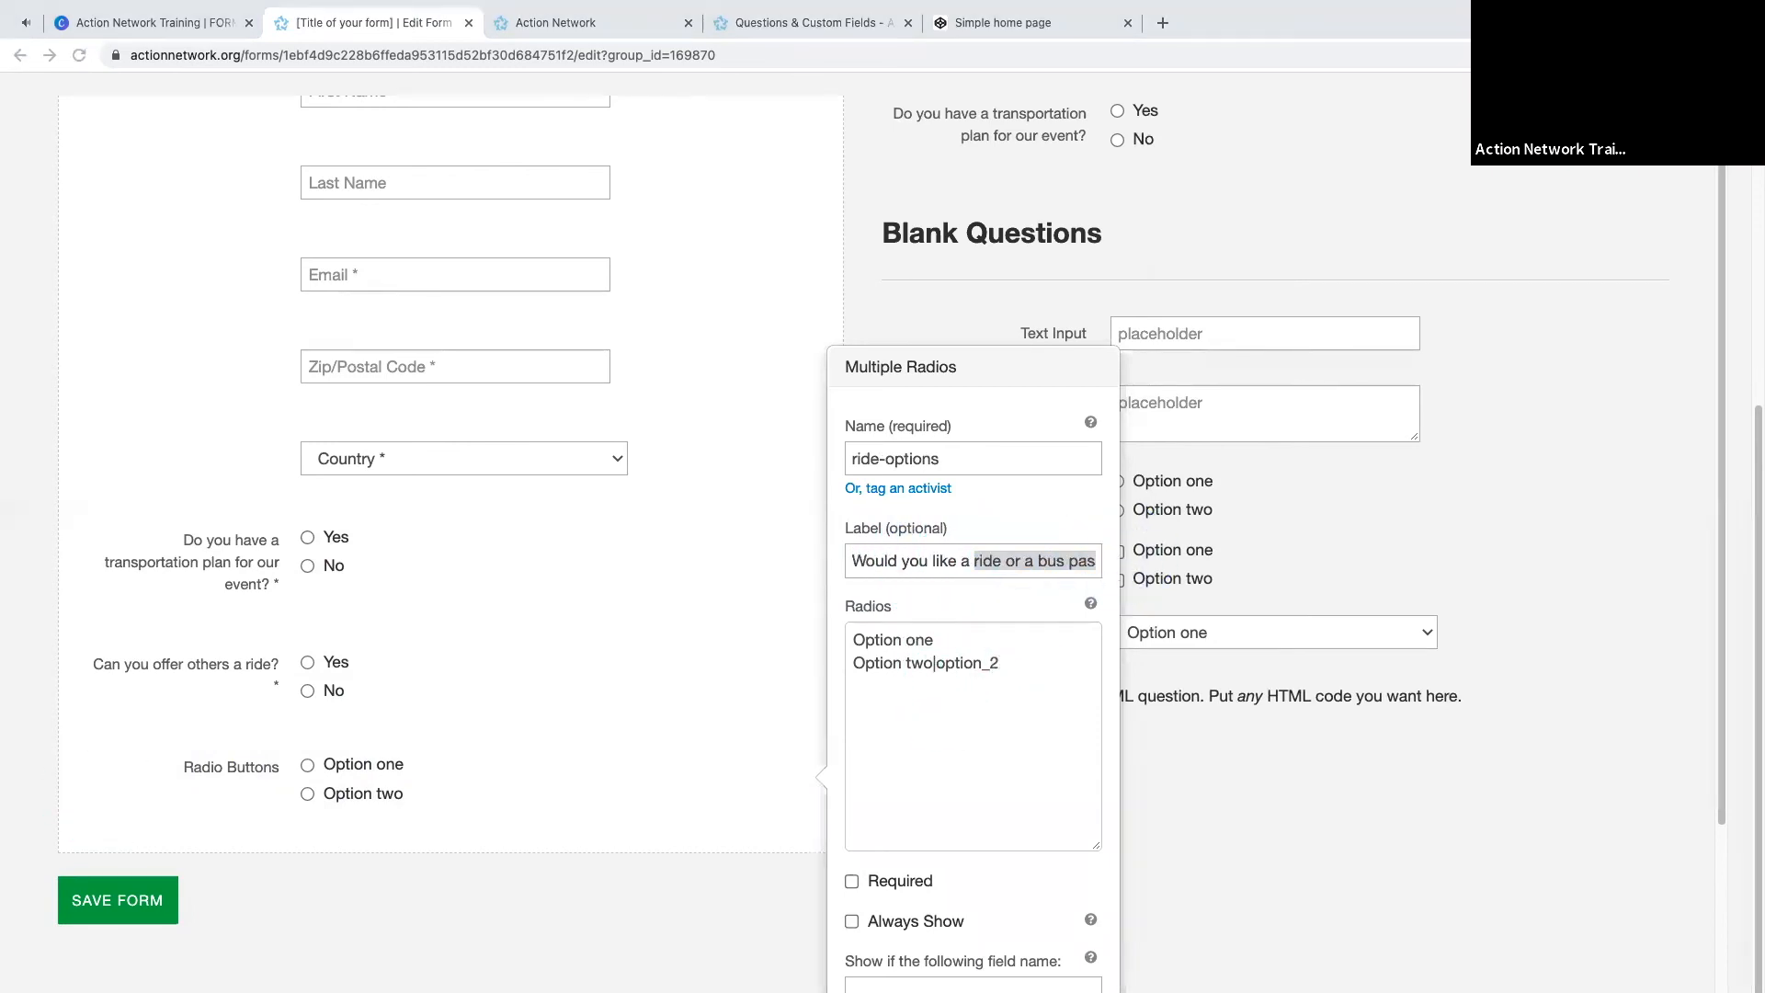
left_click(1009, 660)
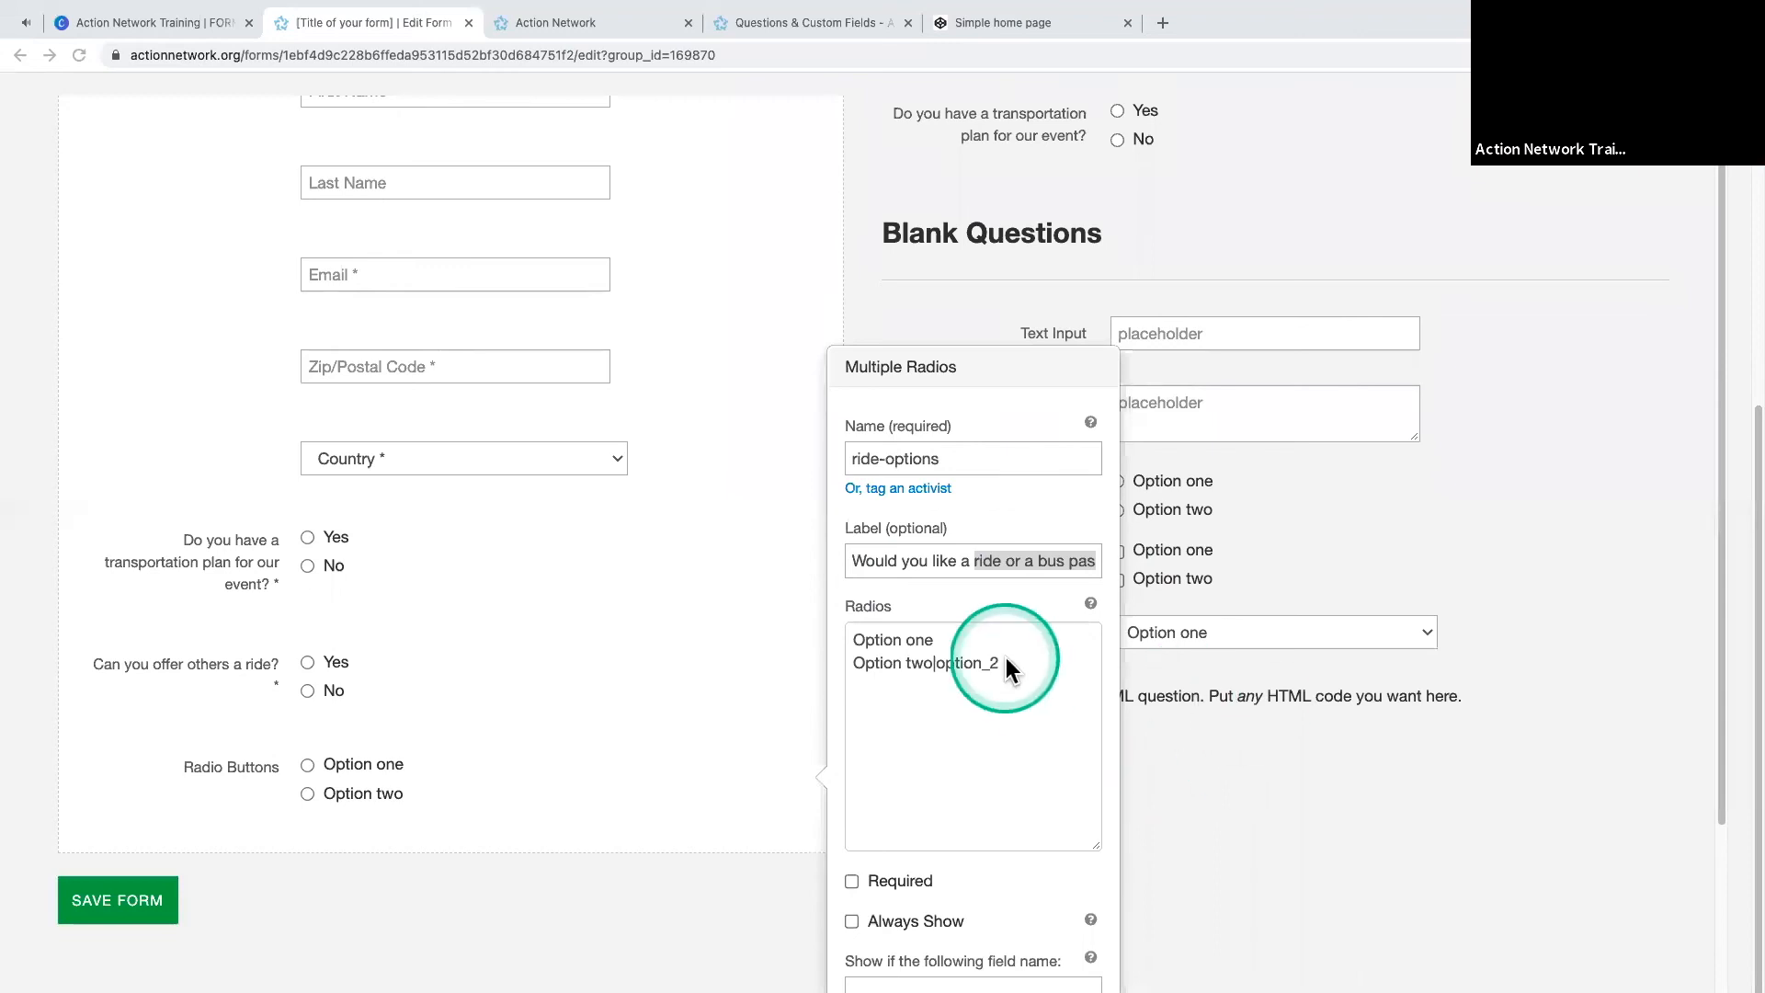
left_click_drag(1020, 658, 849, 634)
type("I want a ride | want_ride I want a bus pass | want_bus_pass")
double_click(933, 640)
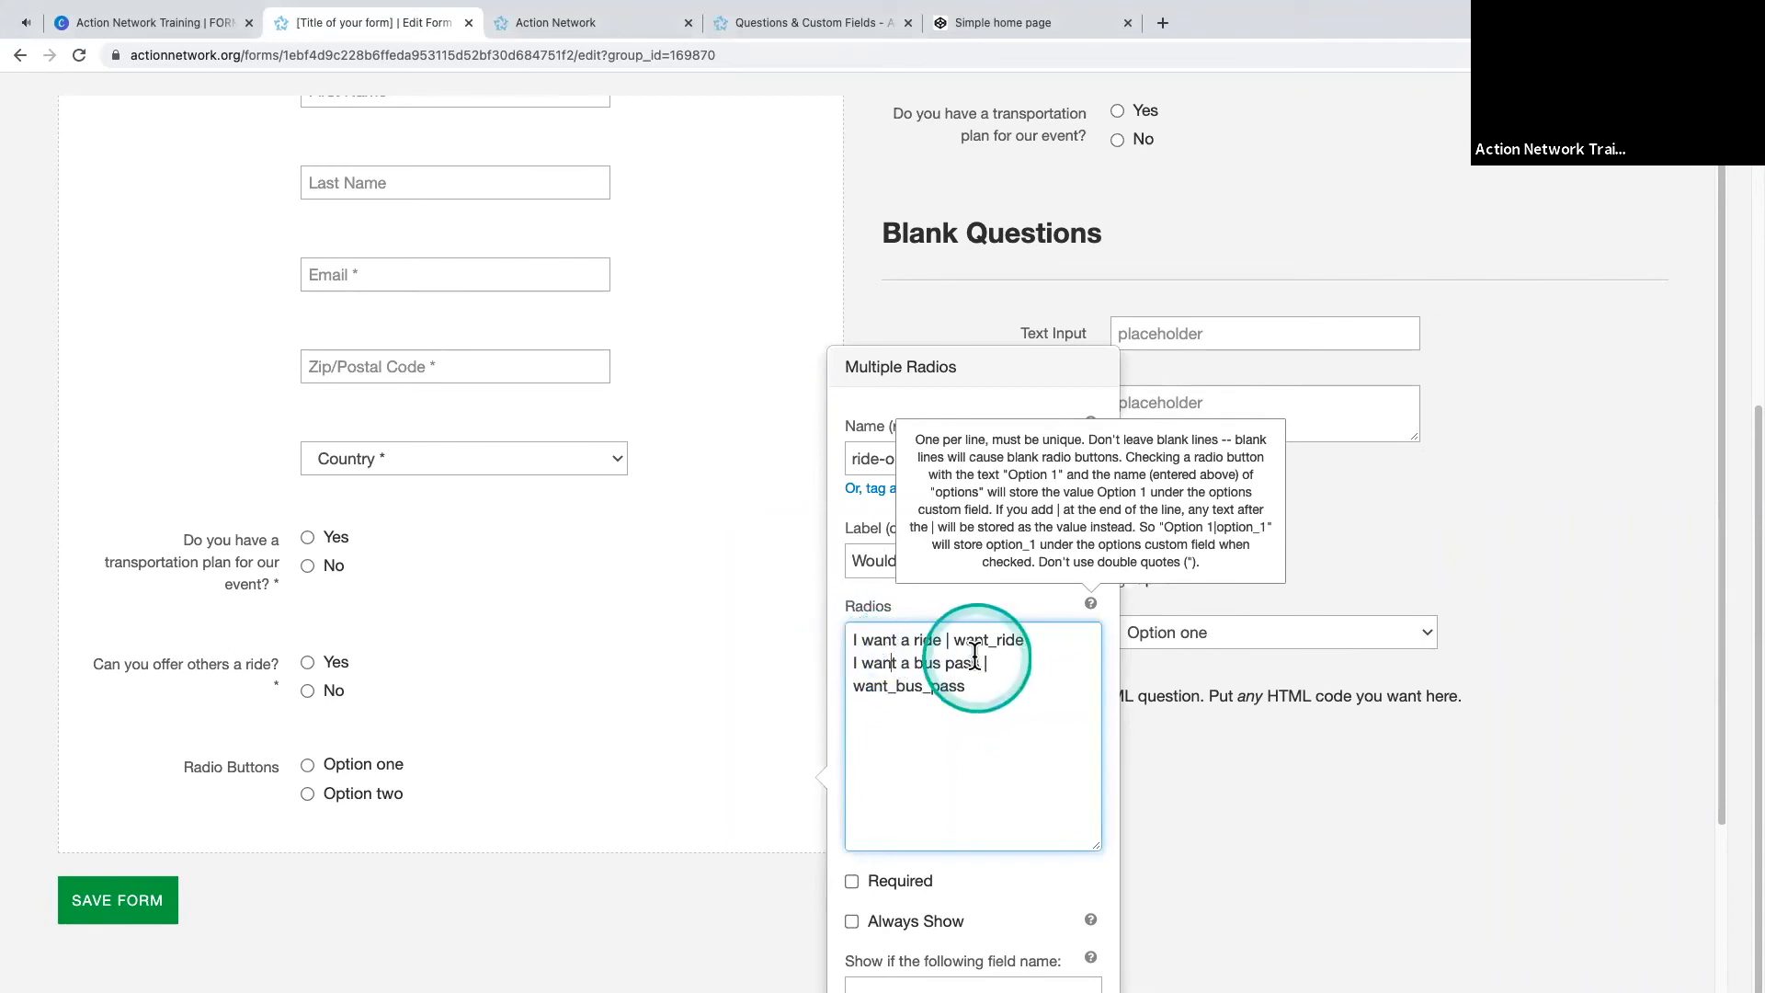
left_click_drag(1017, 662, 852, 655)
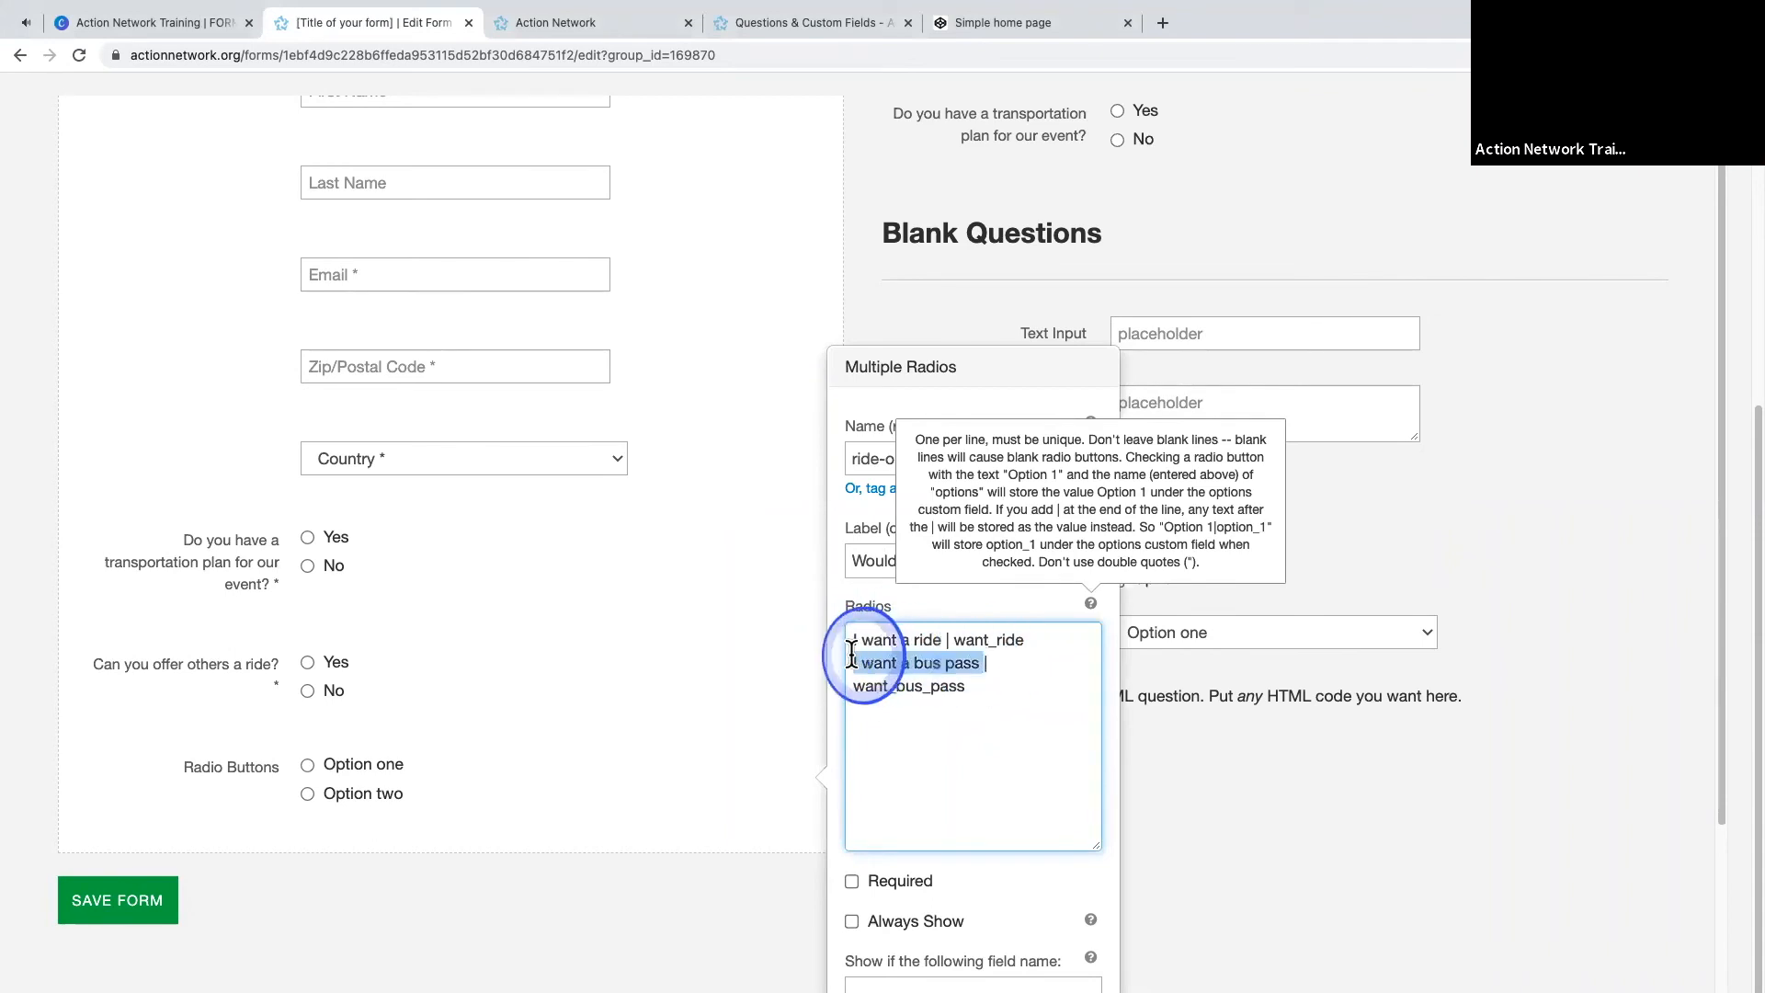
left_click(954, 640)
left_click_drag(954, 640, 1041, 638)
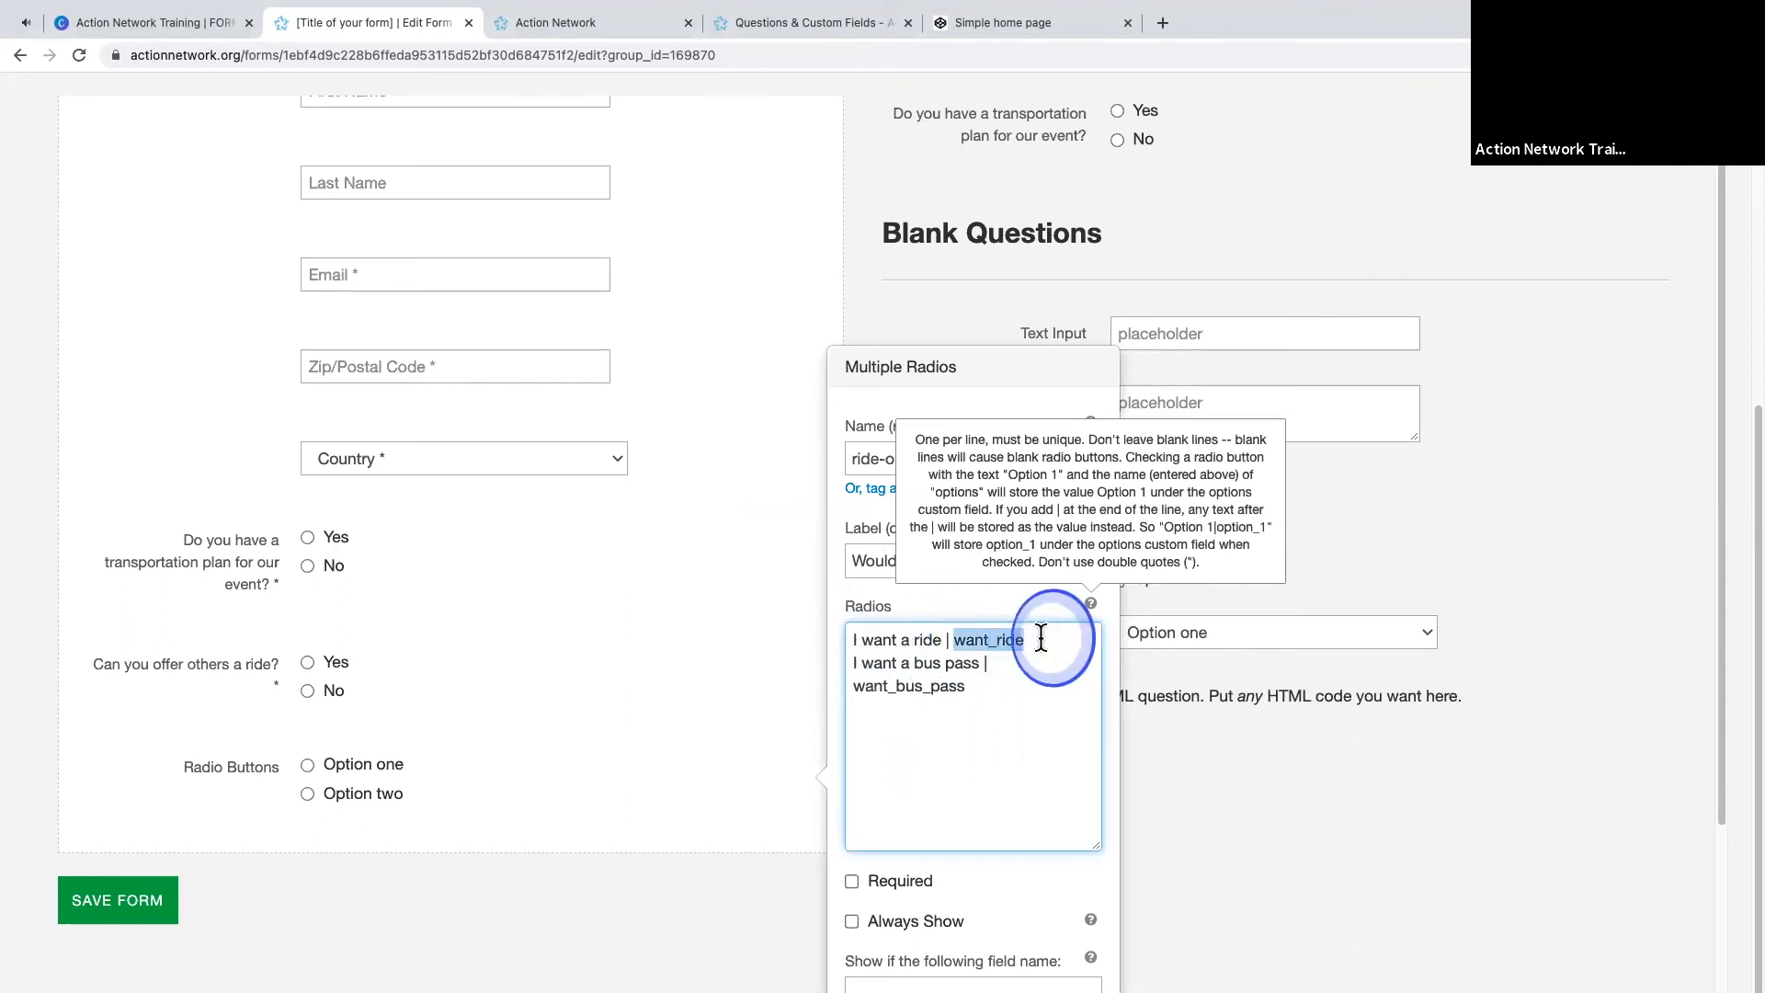
left_click(956, 636)
left_click_drag(957, 691, 841, 684)
- Make the ride-options question required, show it only if the field "Transportation" has the value "no", and save it
scroll(897, 685, "down", 1)
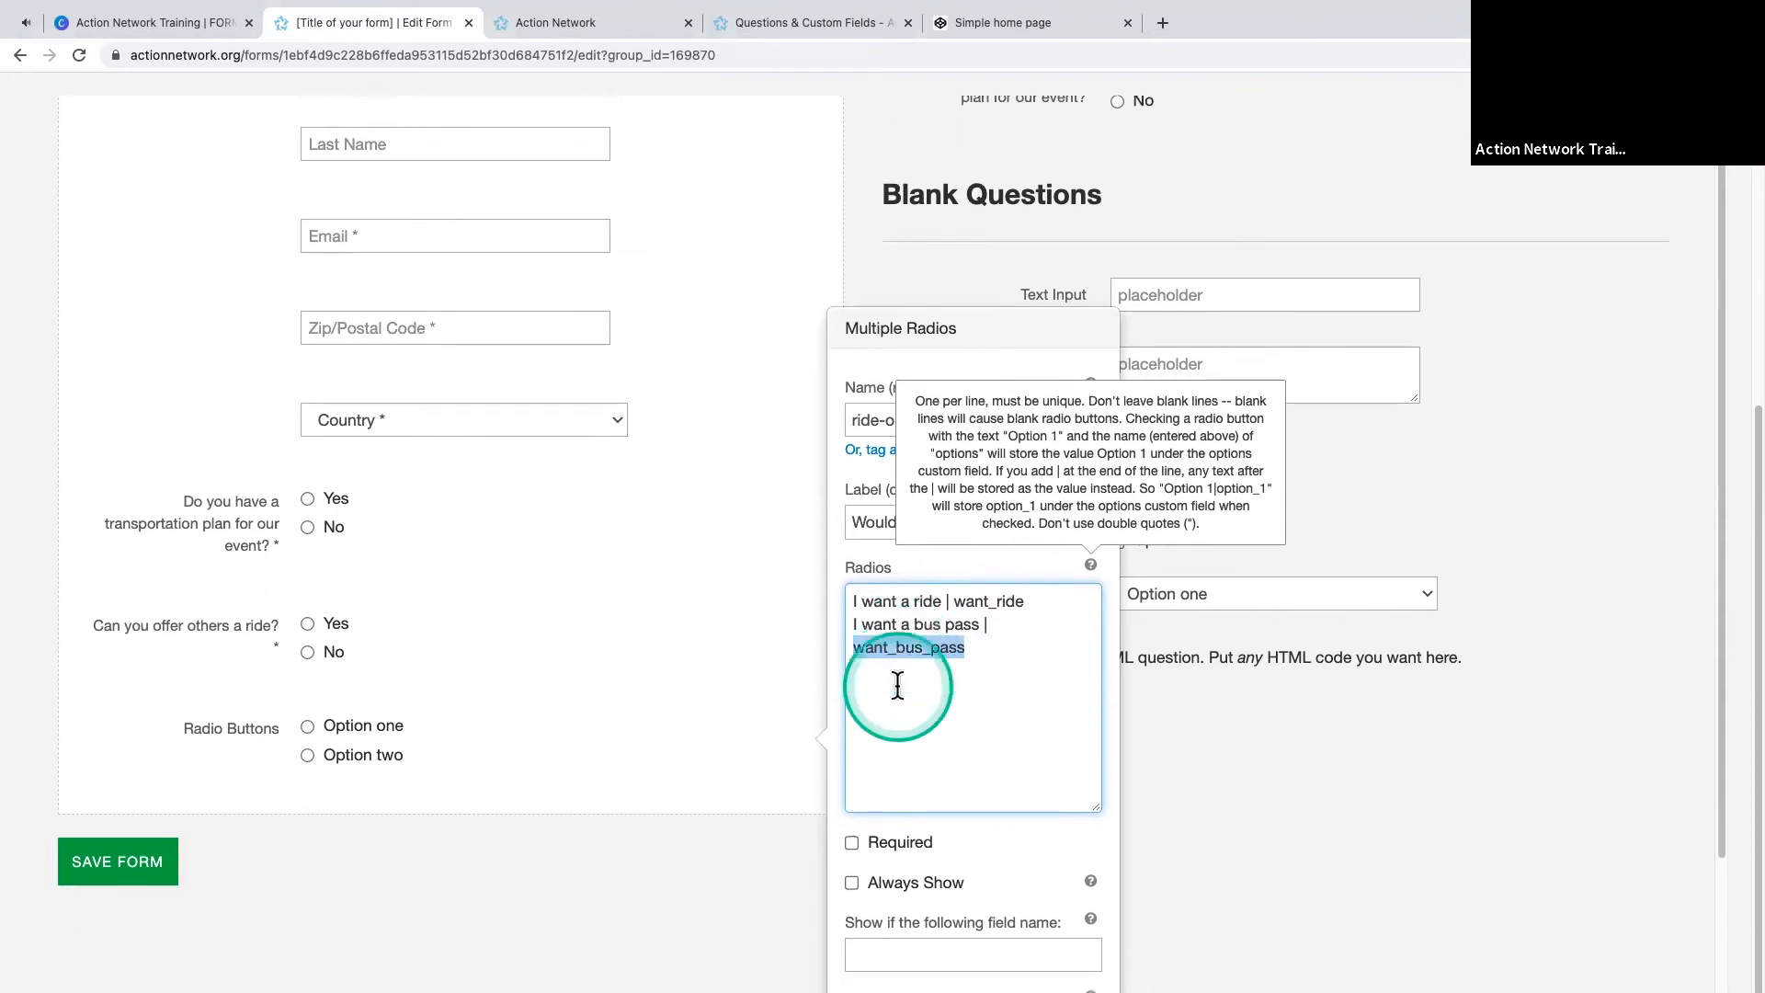
scroll(897, 685, "down", 2)
left_click(949, 532)
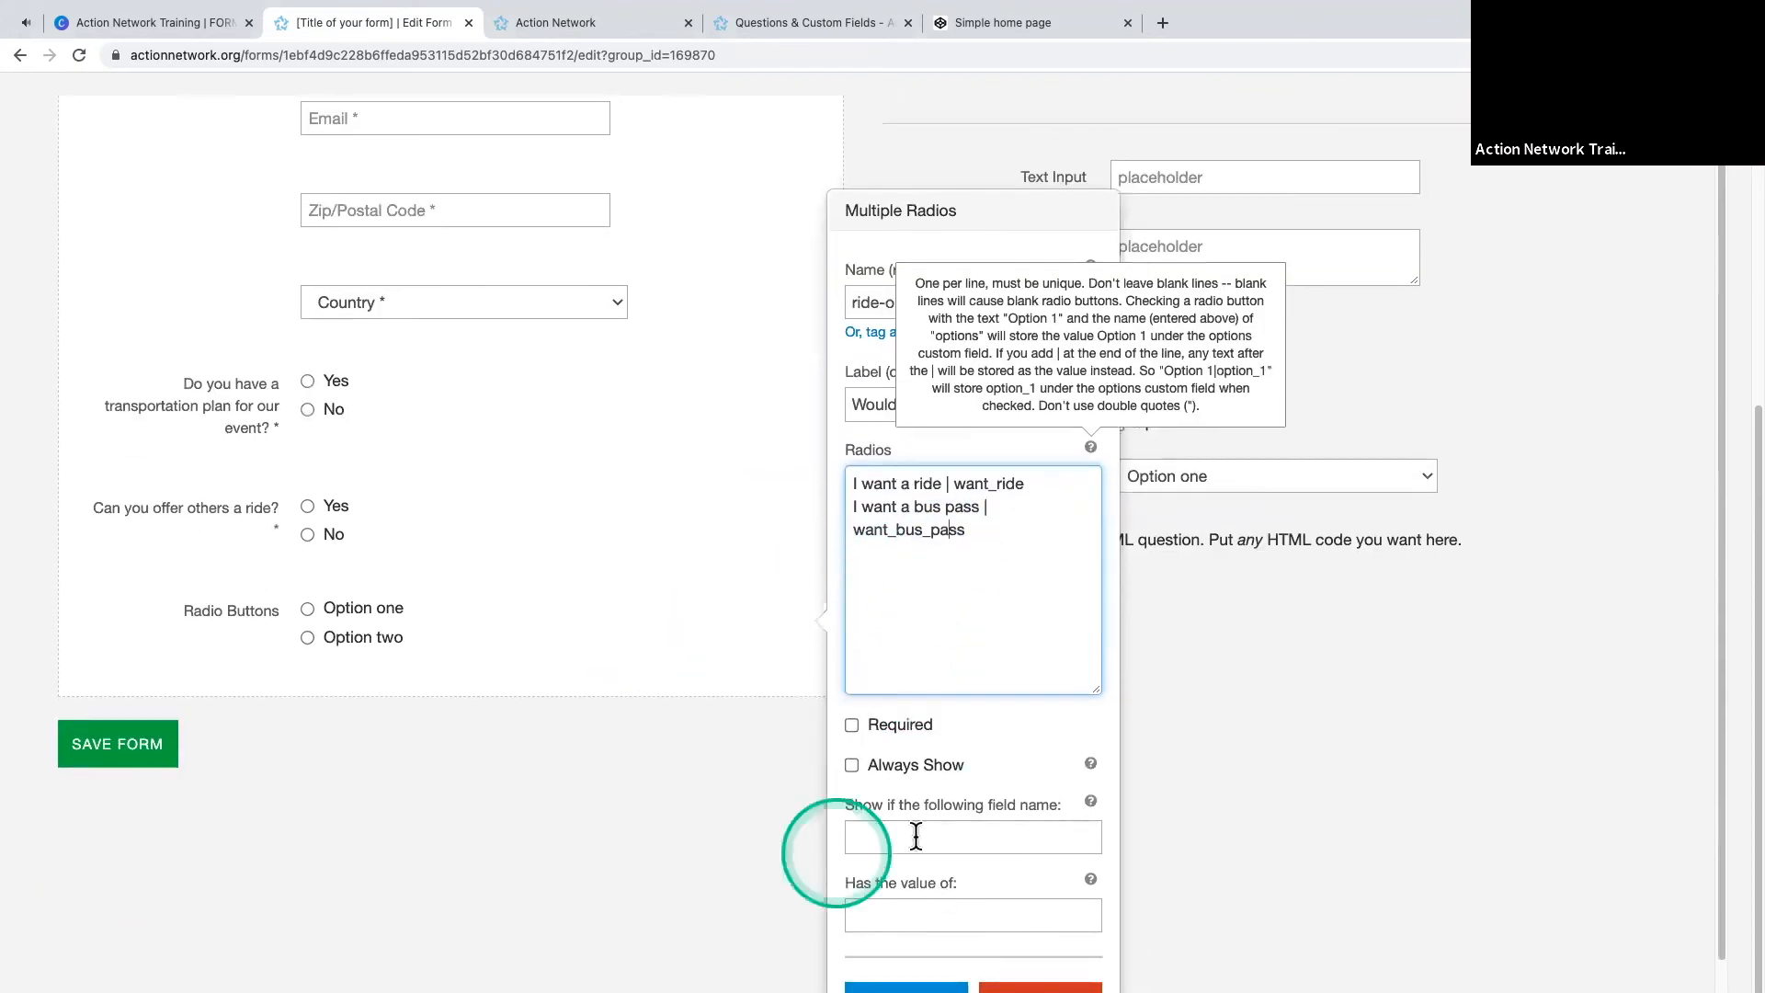
left_click(851, 725)
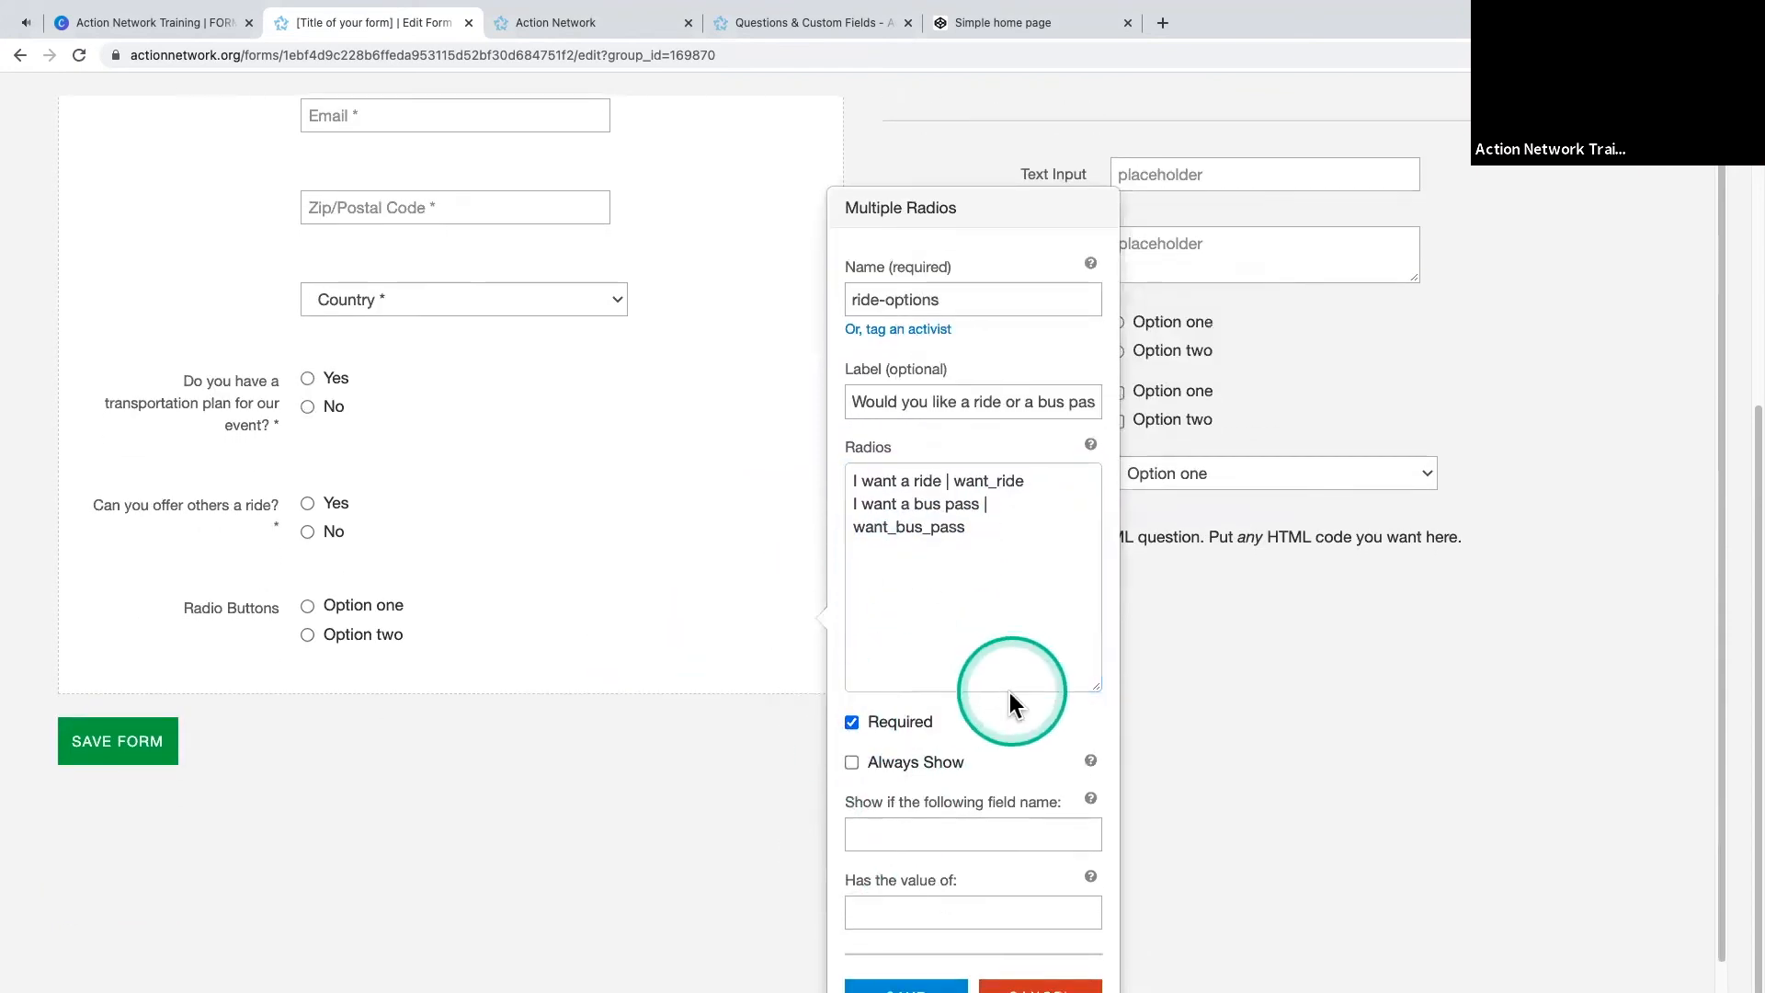
scroll(1009, 696, "down", 1)
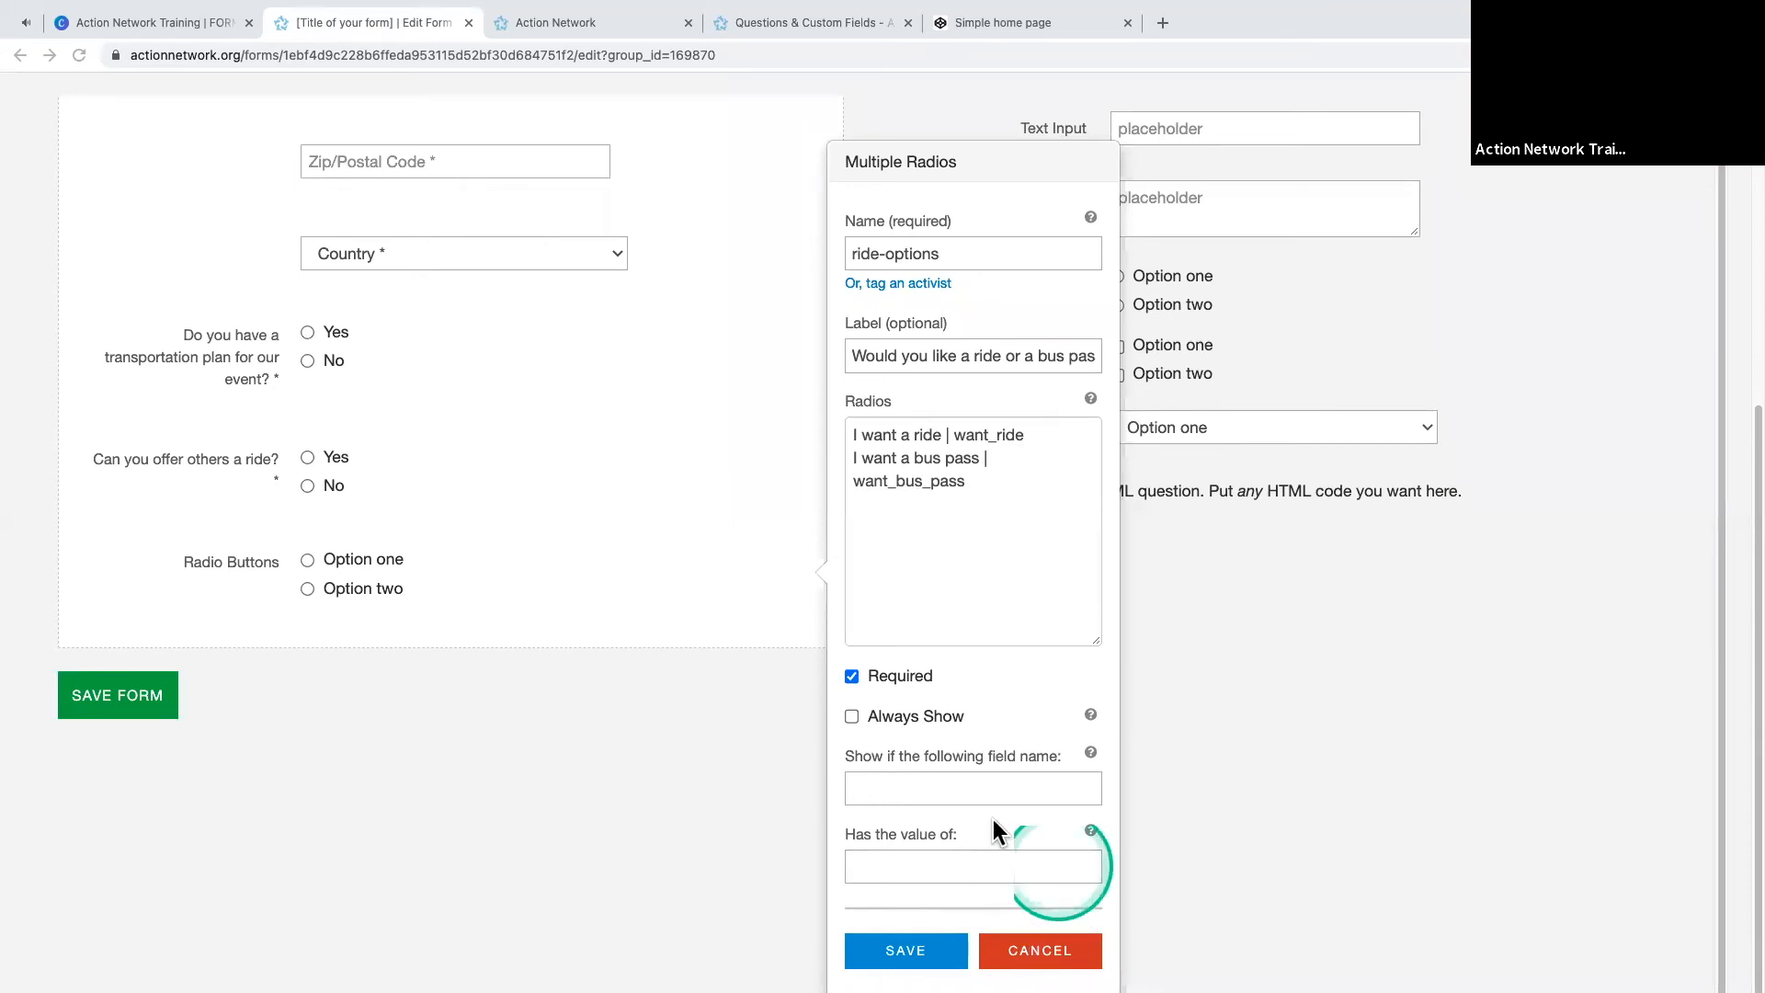
left_click(903, 781)
type("Transportation")
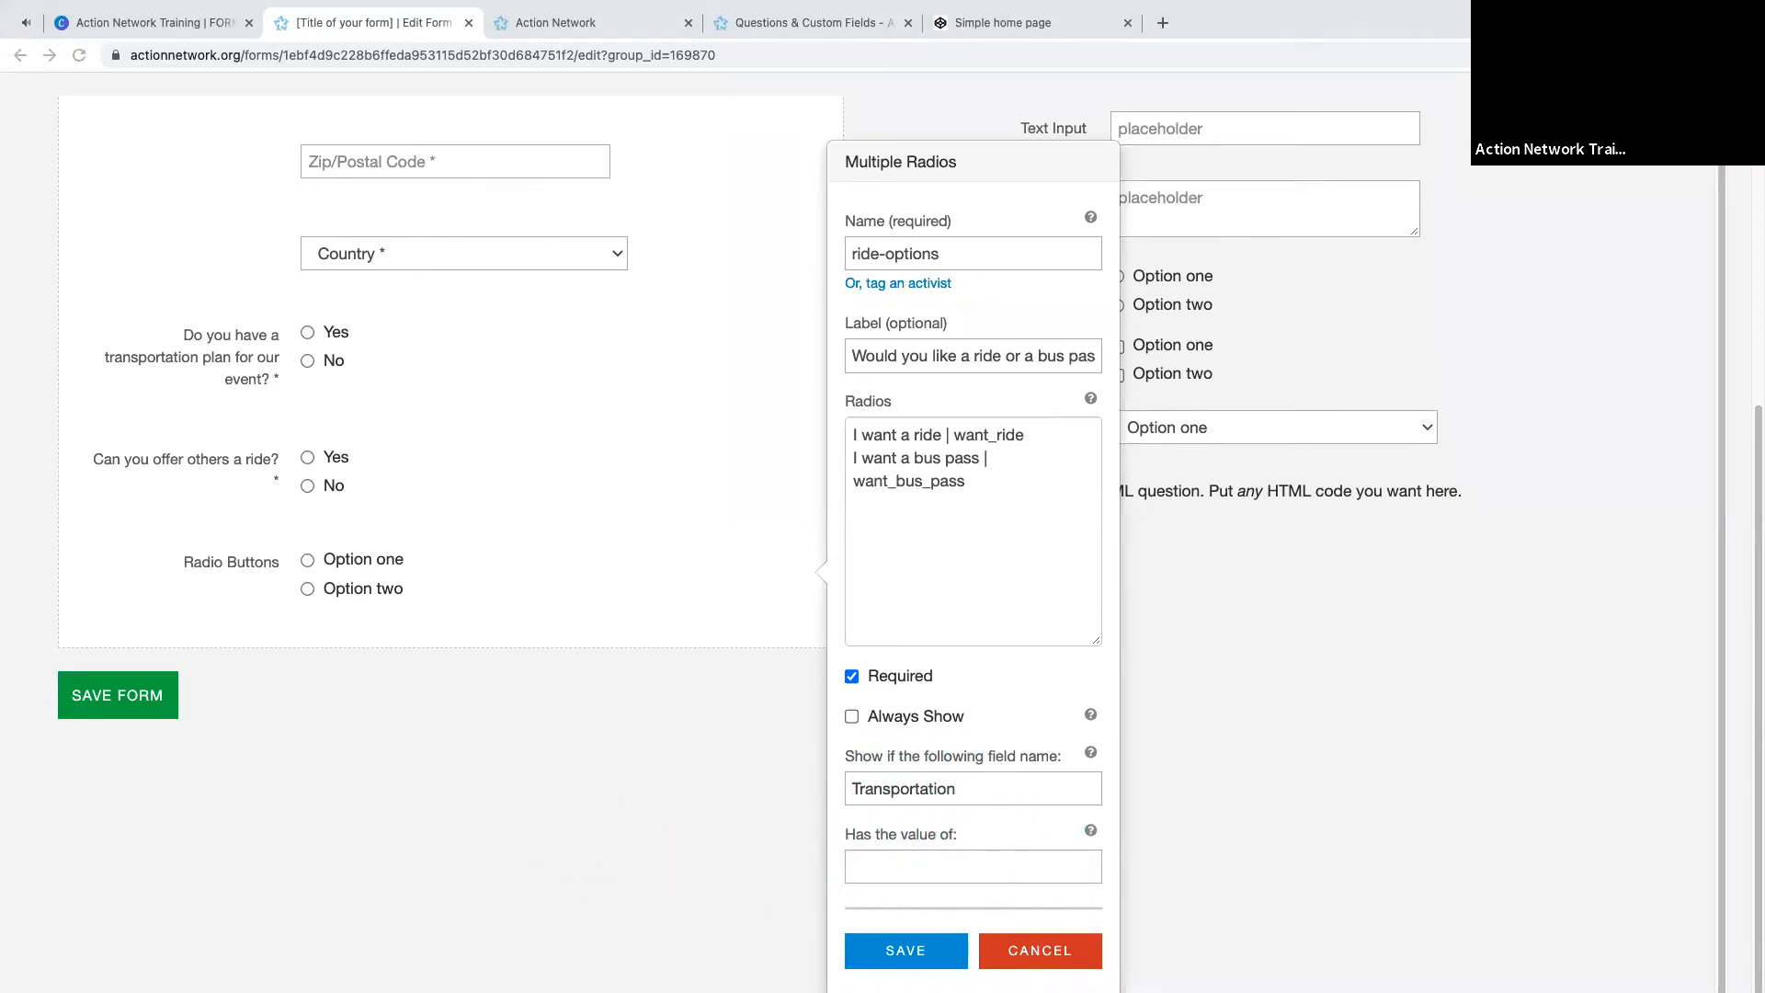
left_click(890, 864)
type("no")
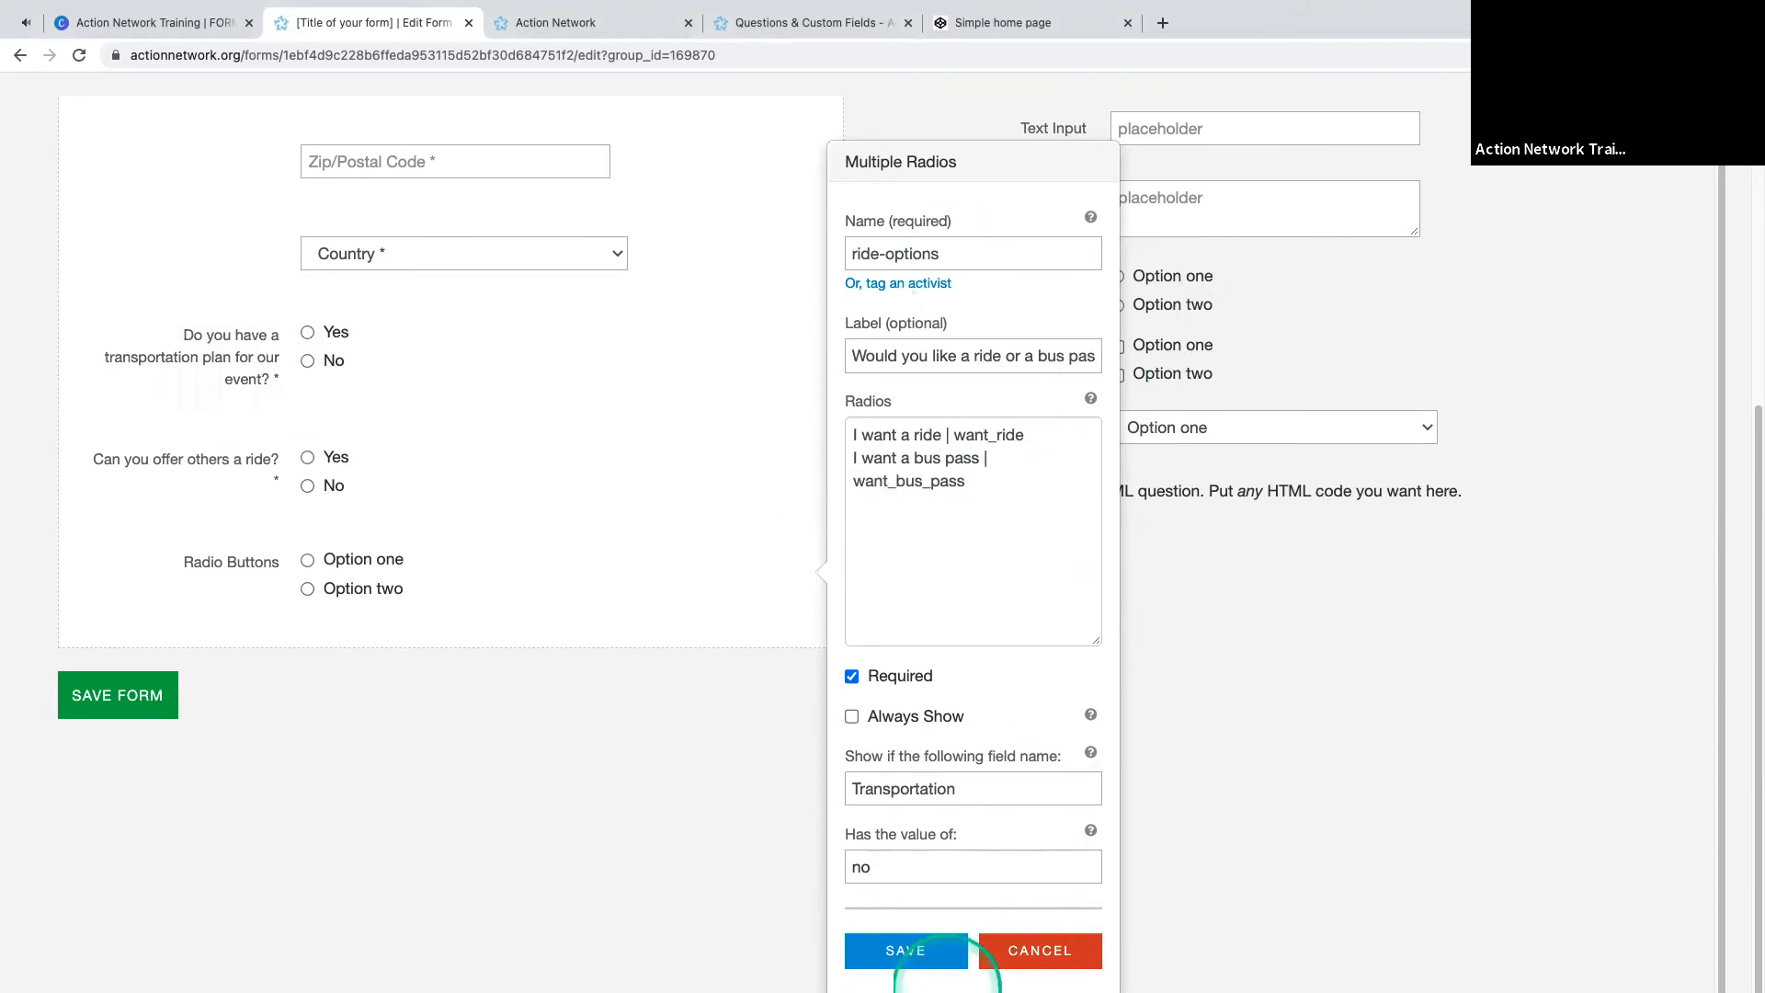
left_click(905, 949)
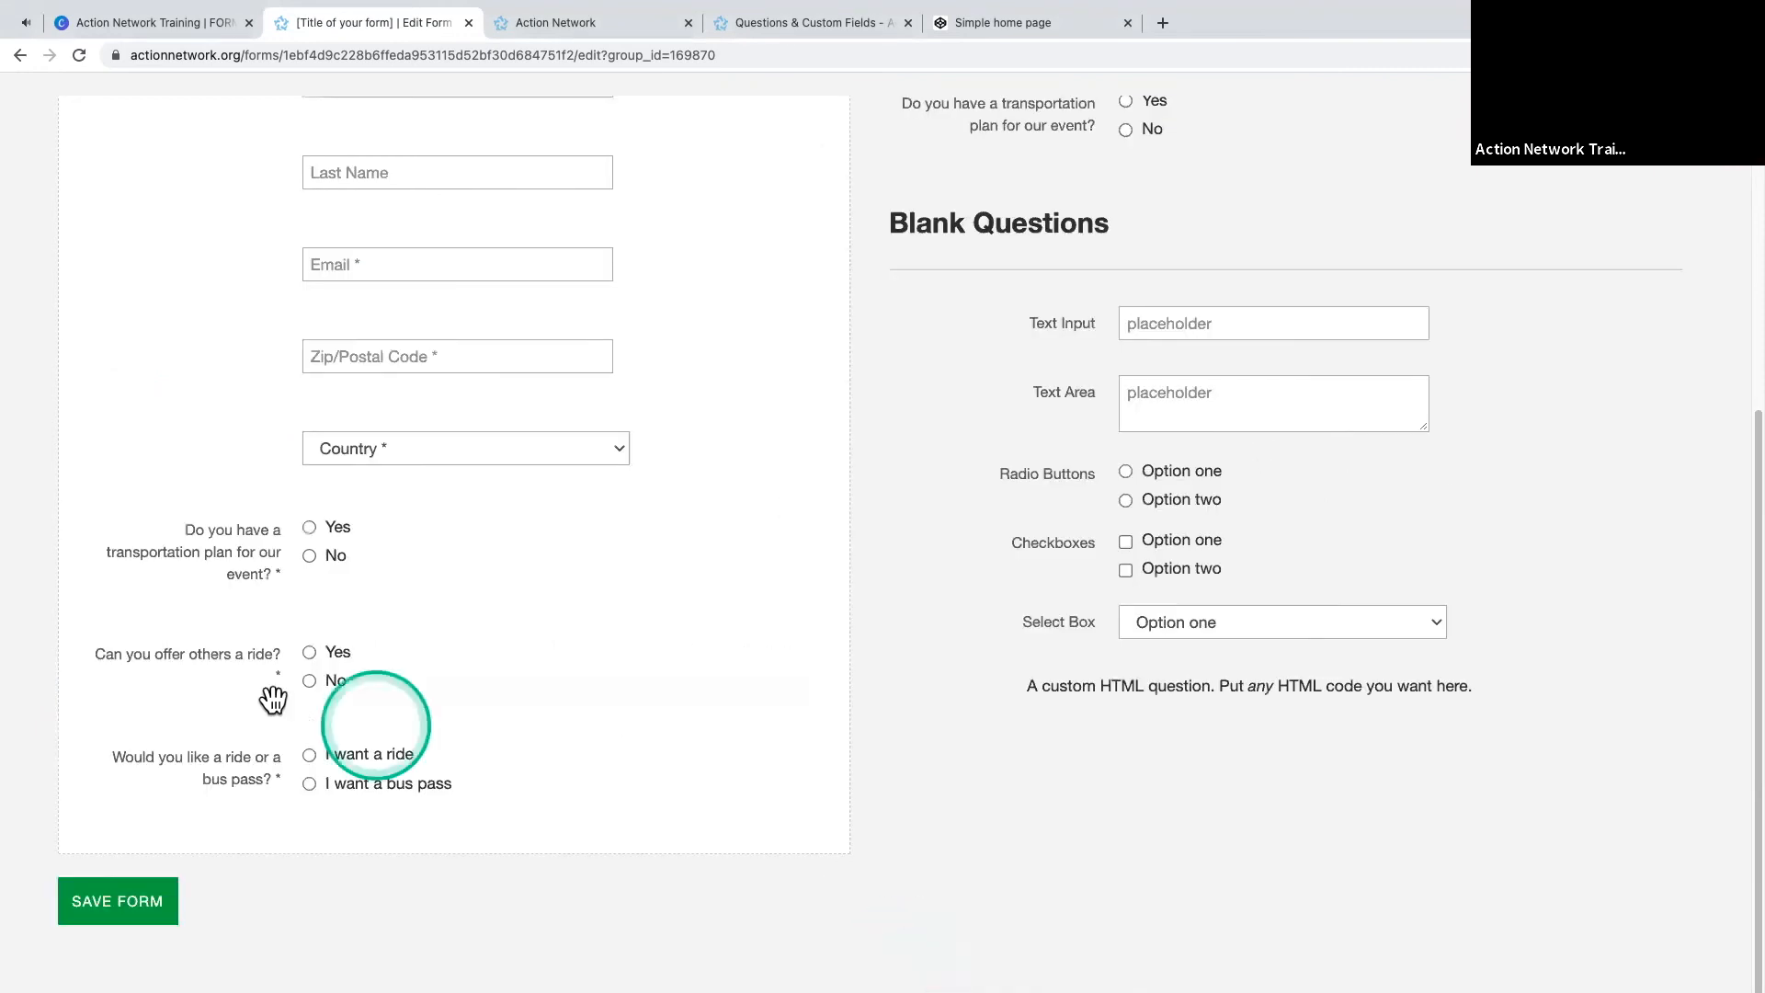
- Check the three transportation questions in the form layout and save the form
scroll(565, 703, "up", 3)
scroll(569, 715, "down", 3)
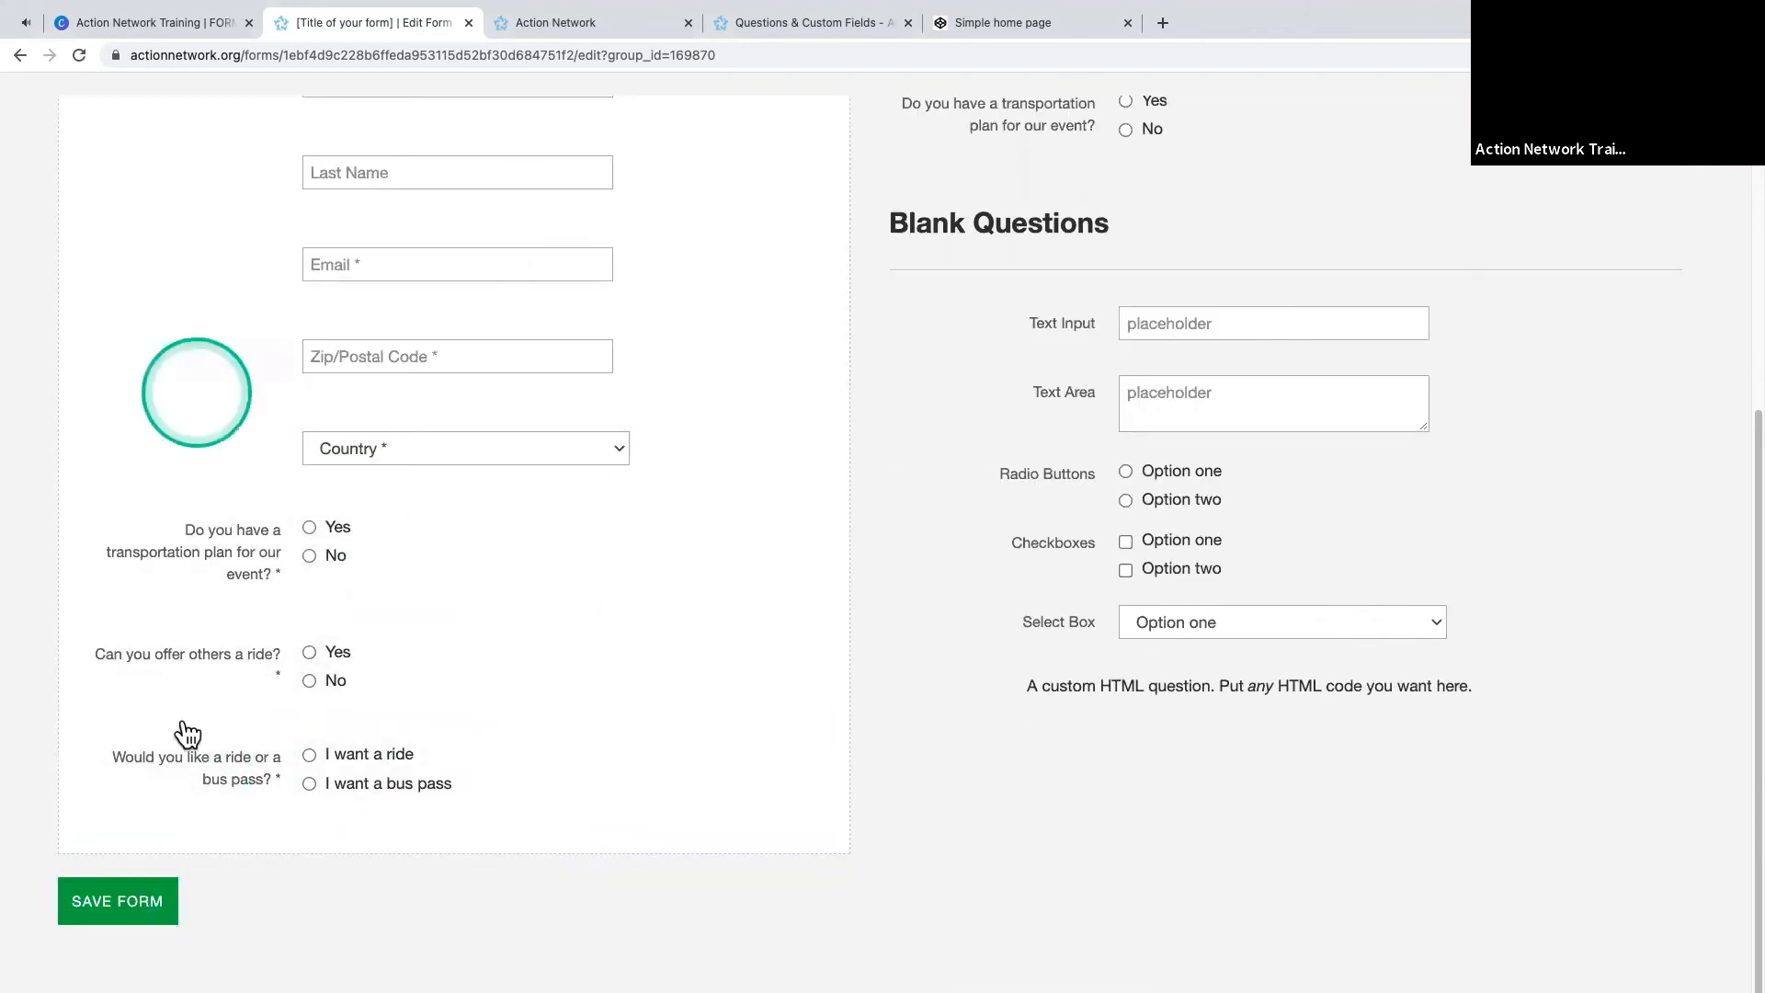
left_click(92, 903)
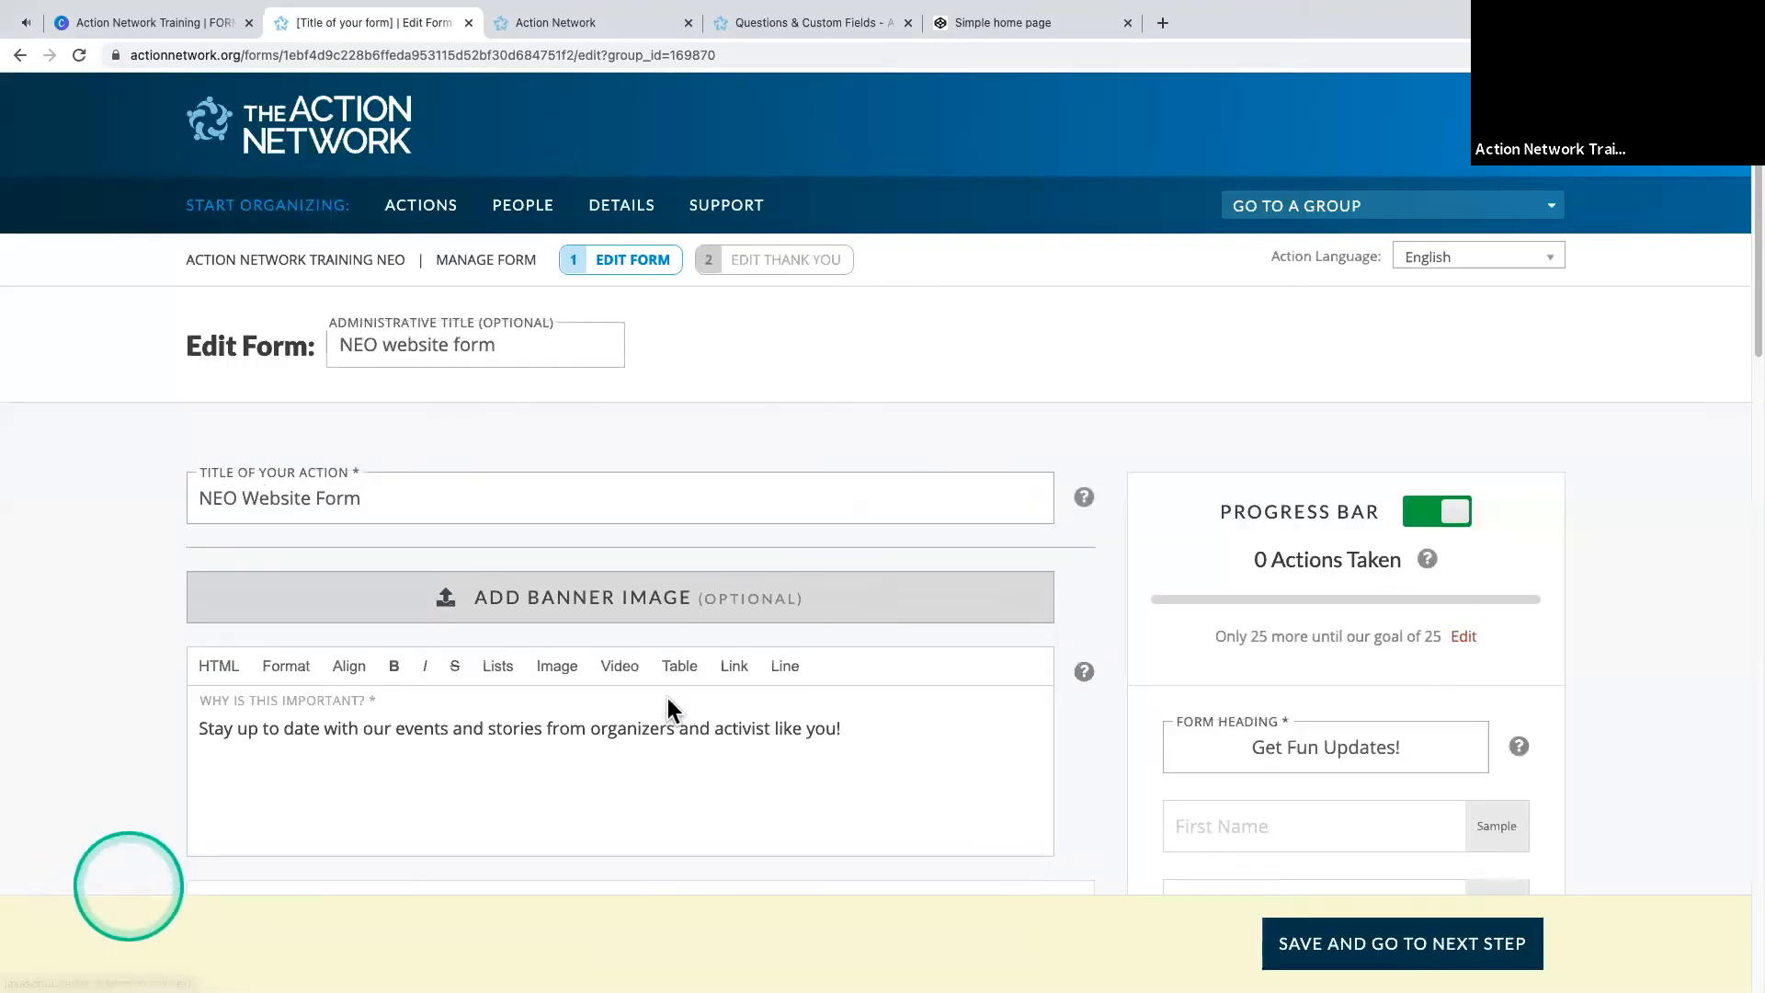
- Change the submit button's text to "Confirm Sign-up" and save the page to continue to the thank-you step
scroll(542, 698, "down", 5)
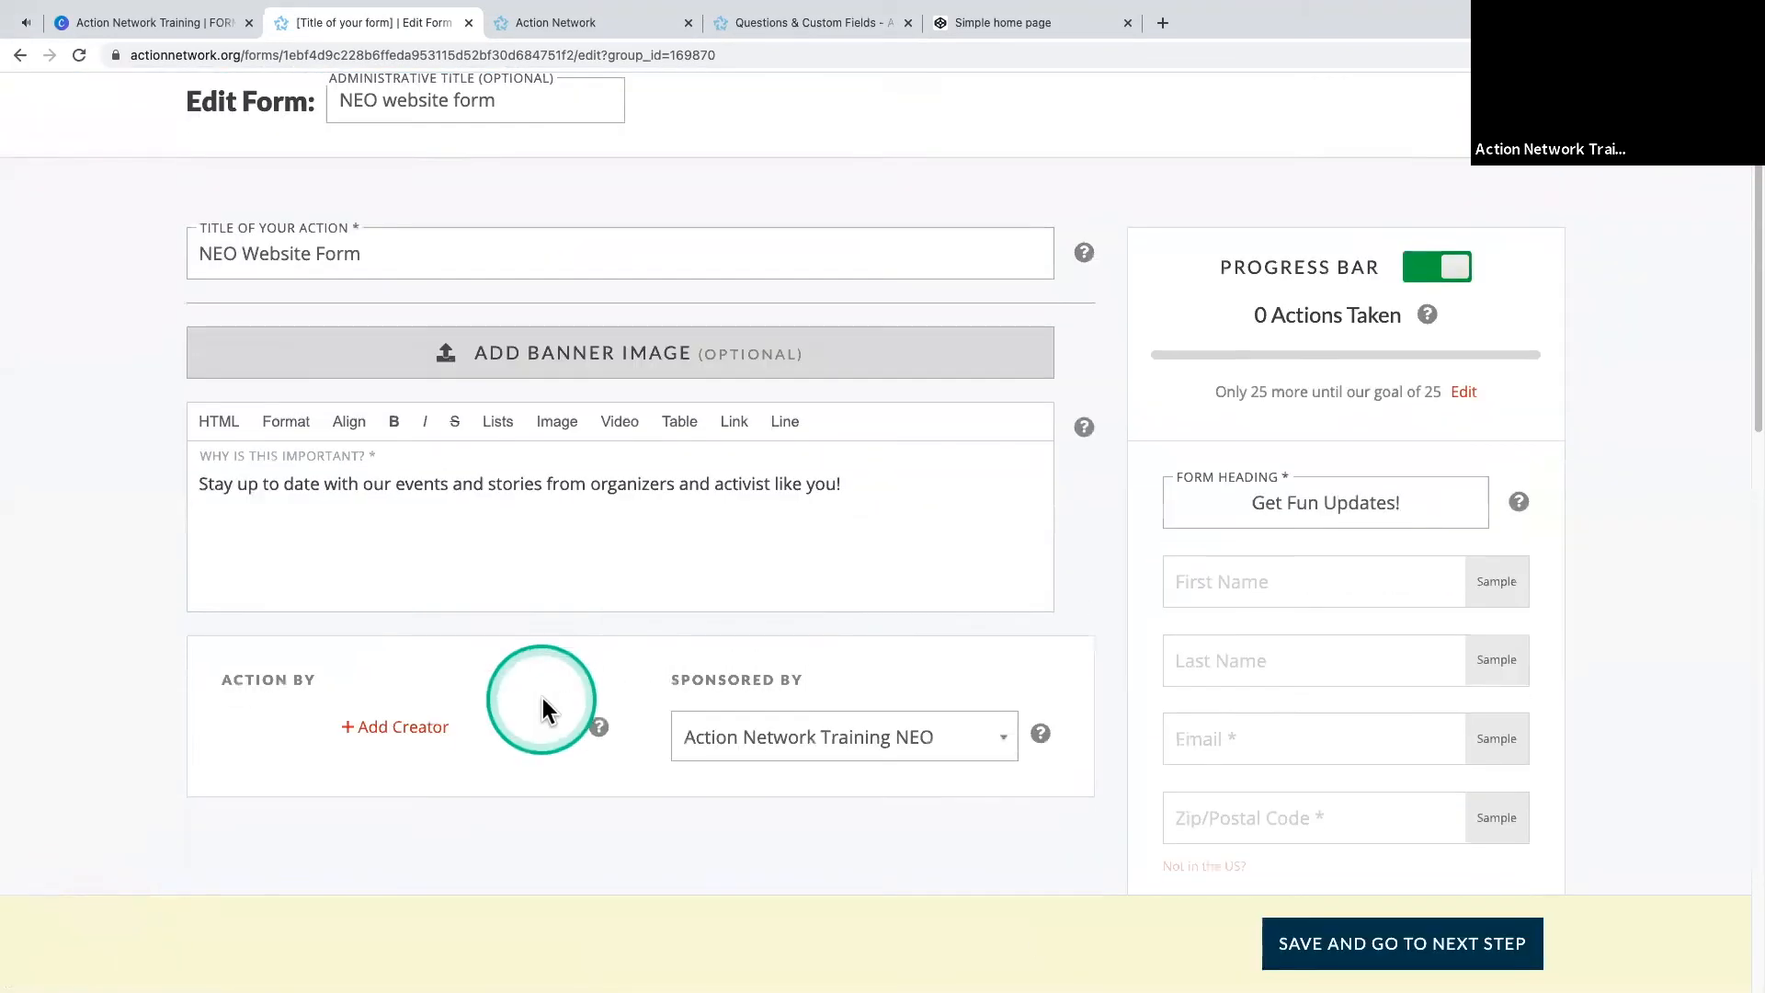
scroll(1219, 521, "down", 4)
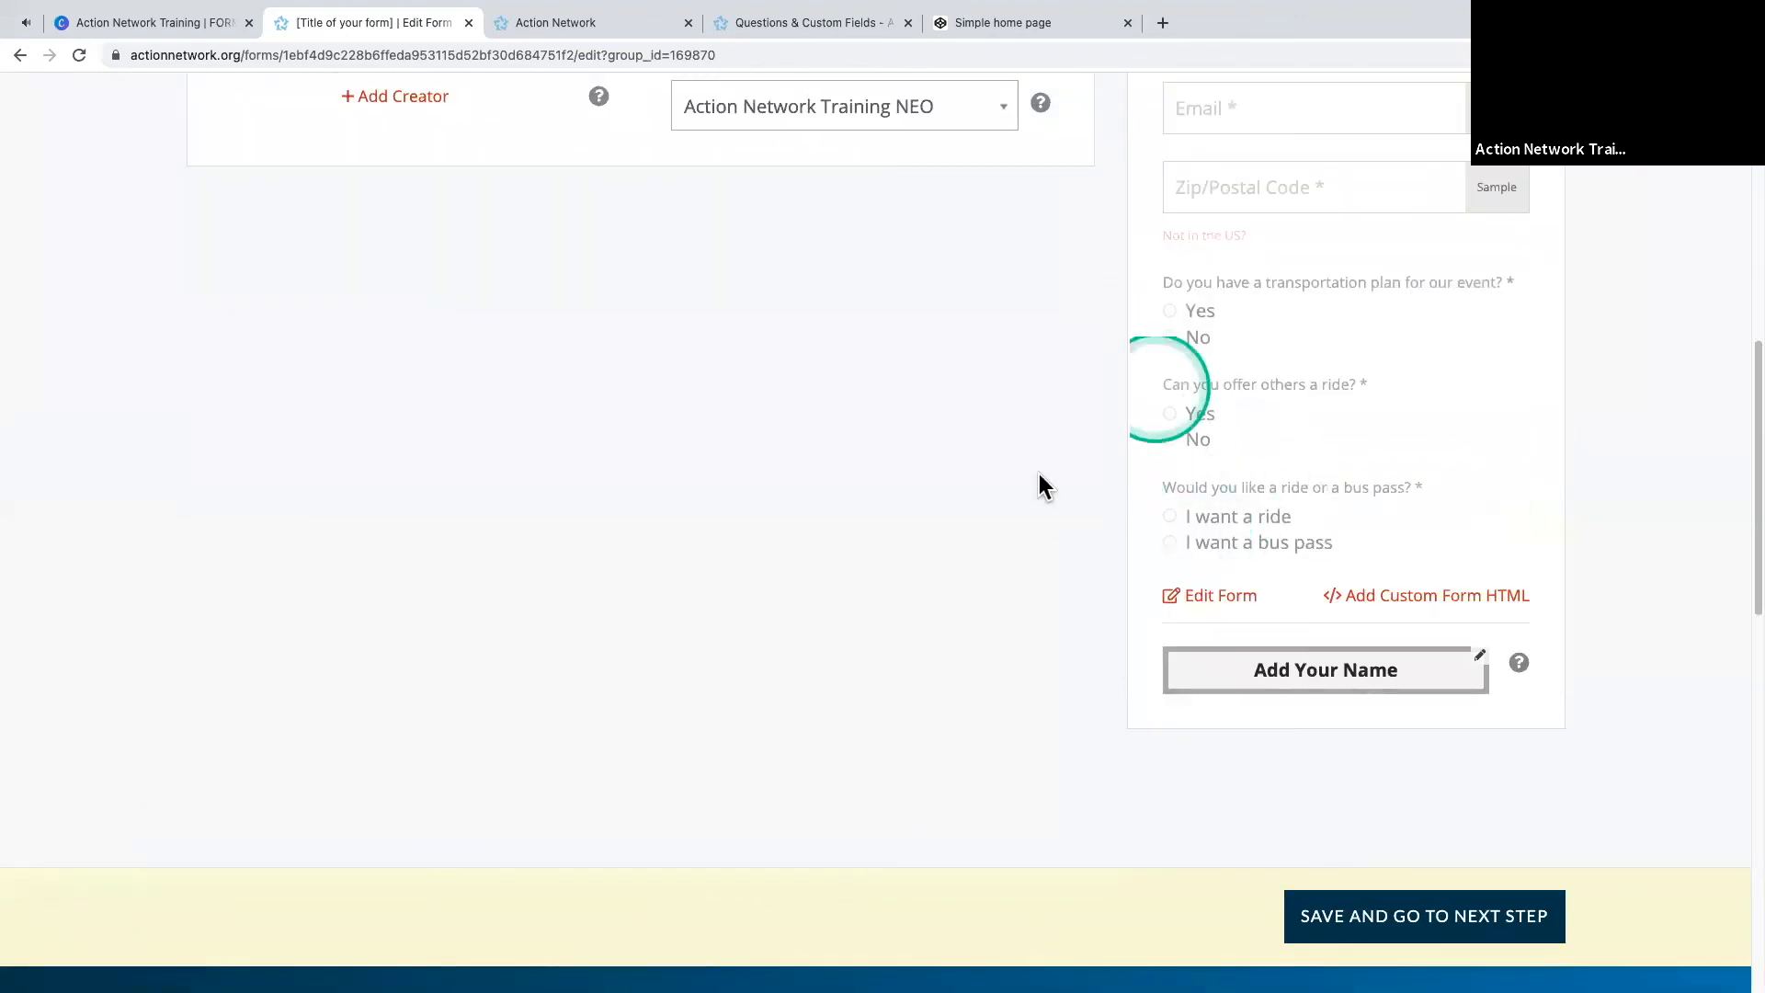
left_click(1335, 670)
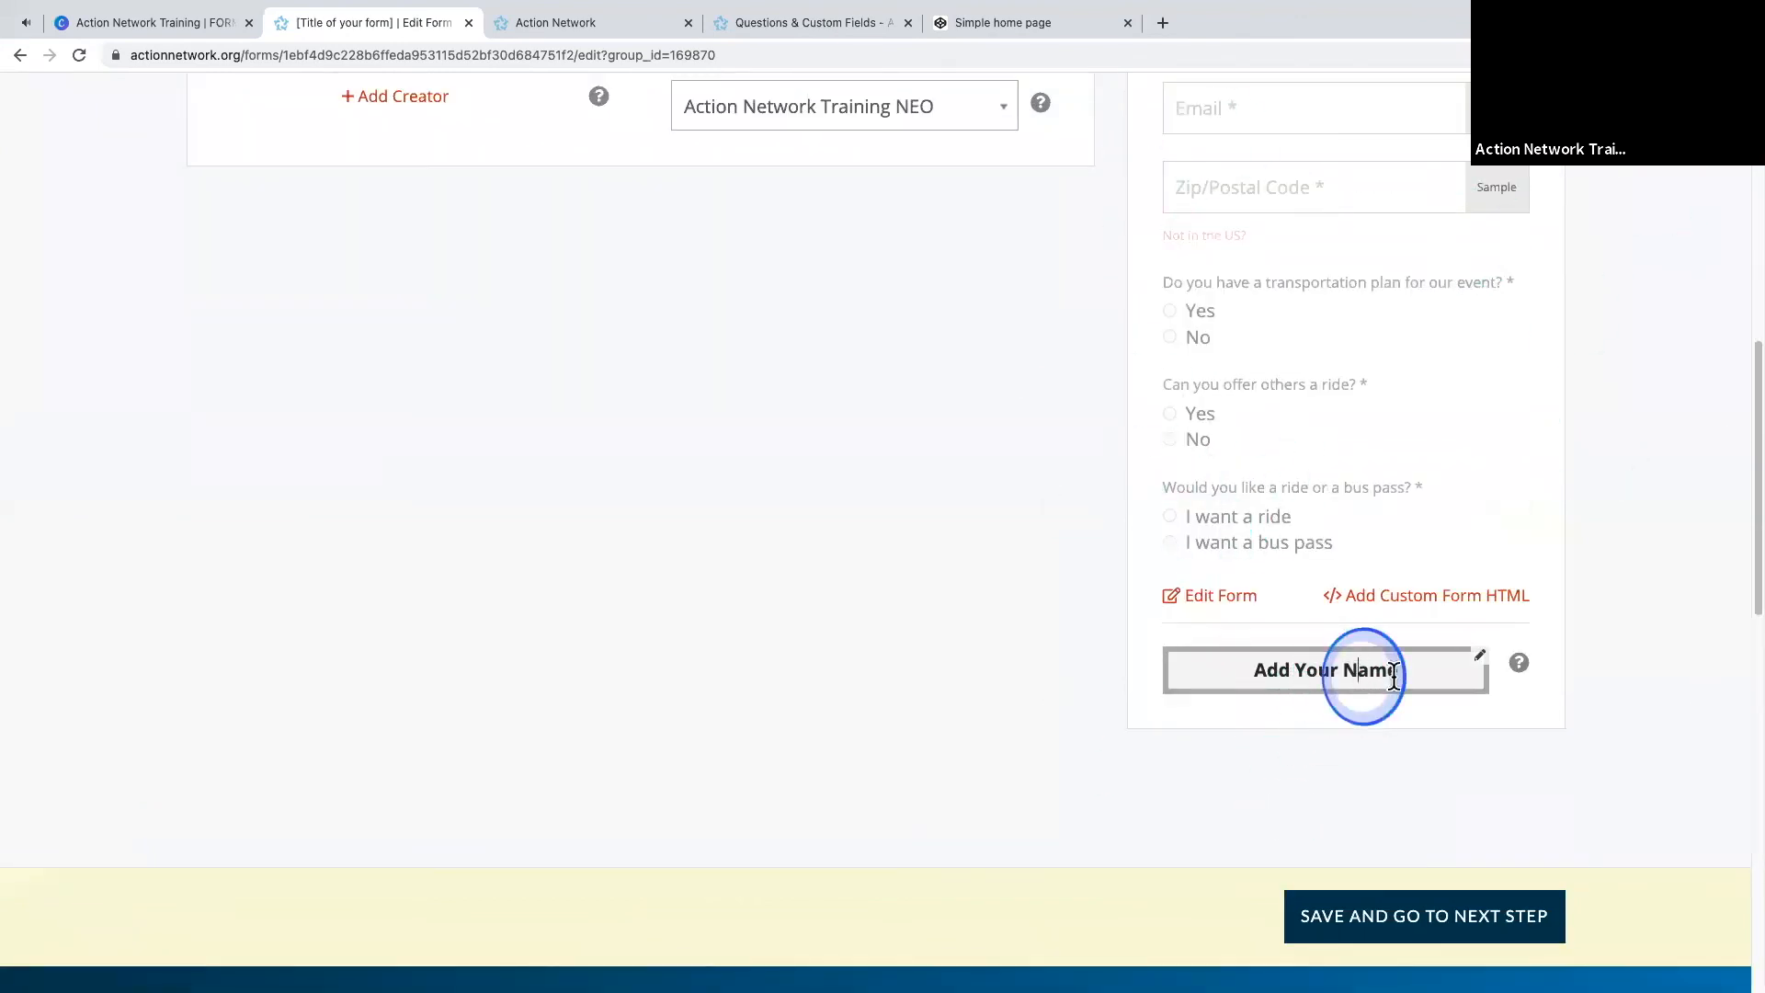
left_click_drag(1290, 673, 1260, 670)
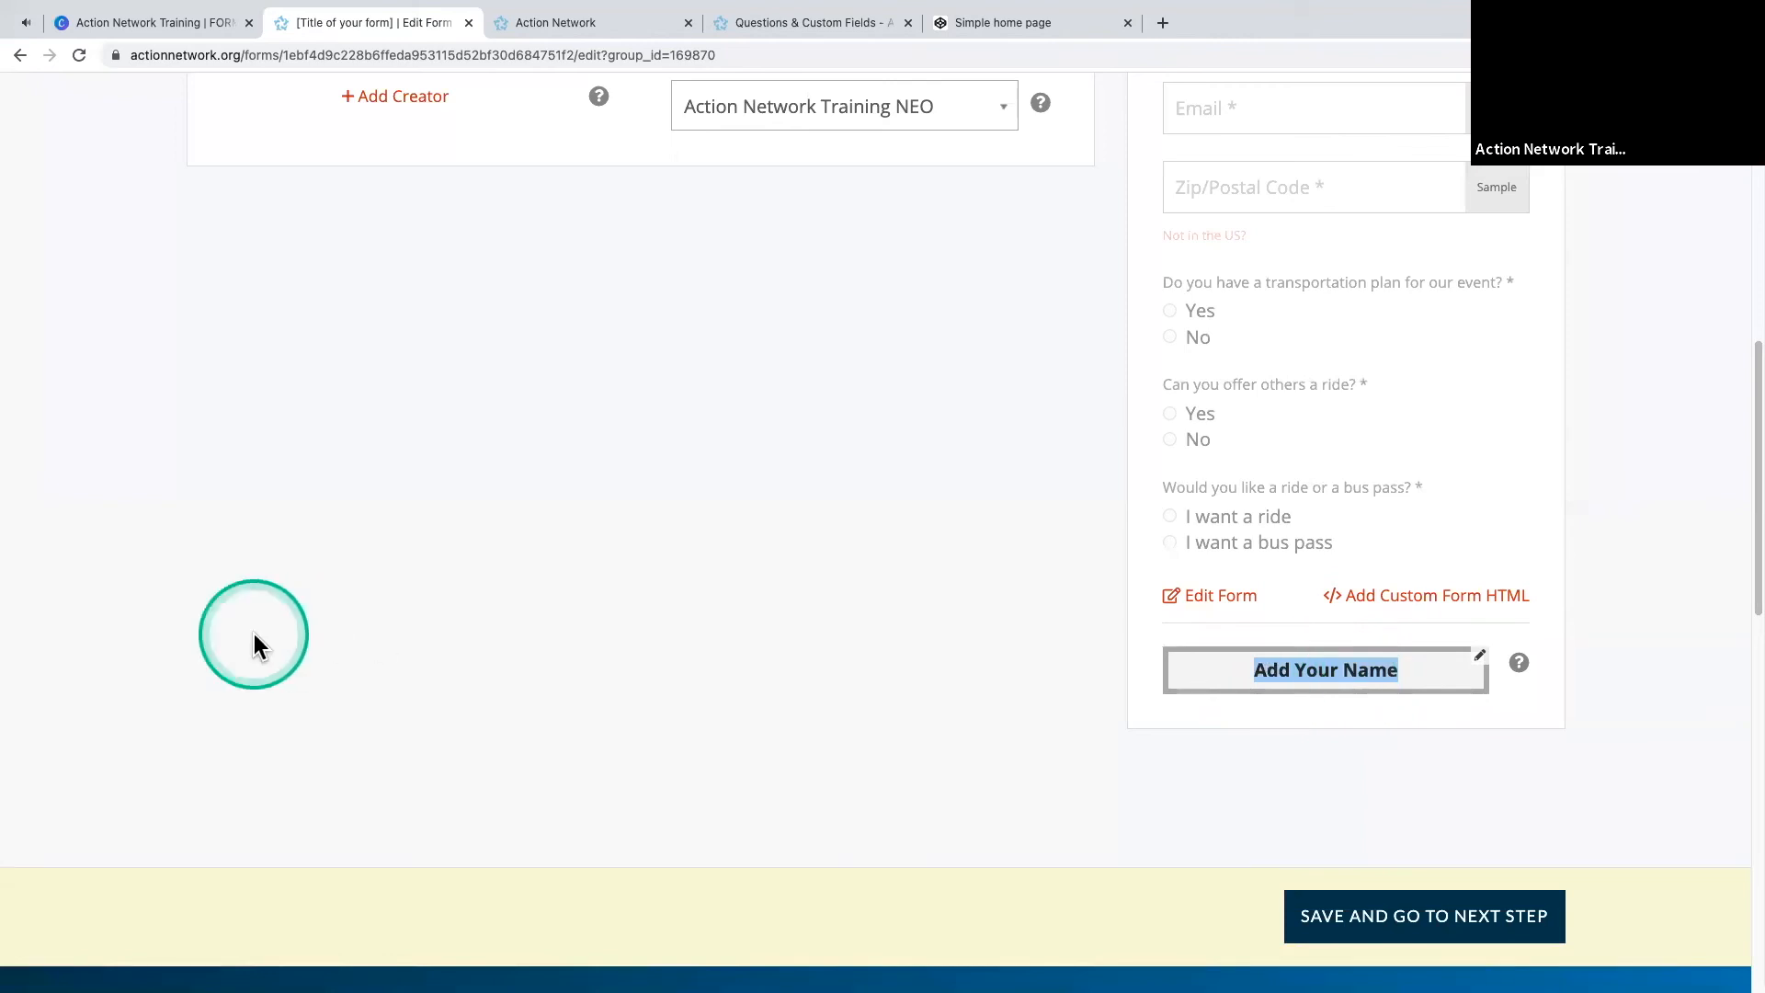
type("Sign-up")
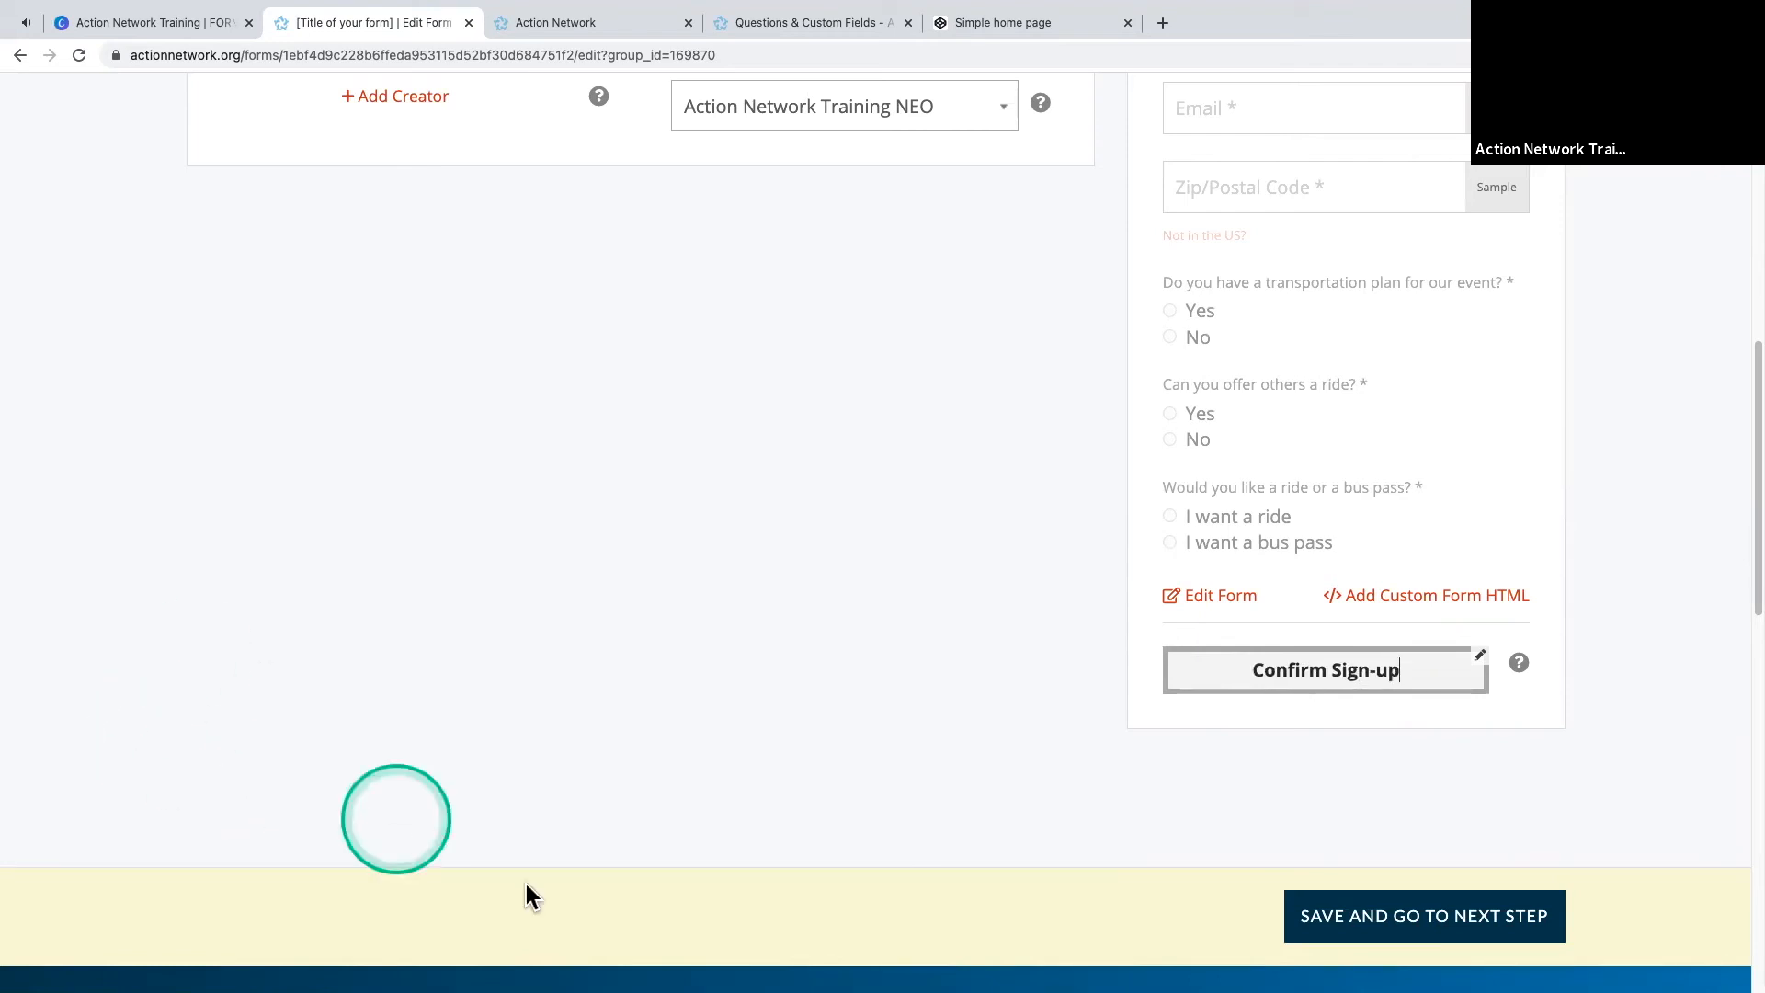
left_click(1374, 916)
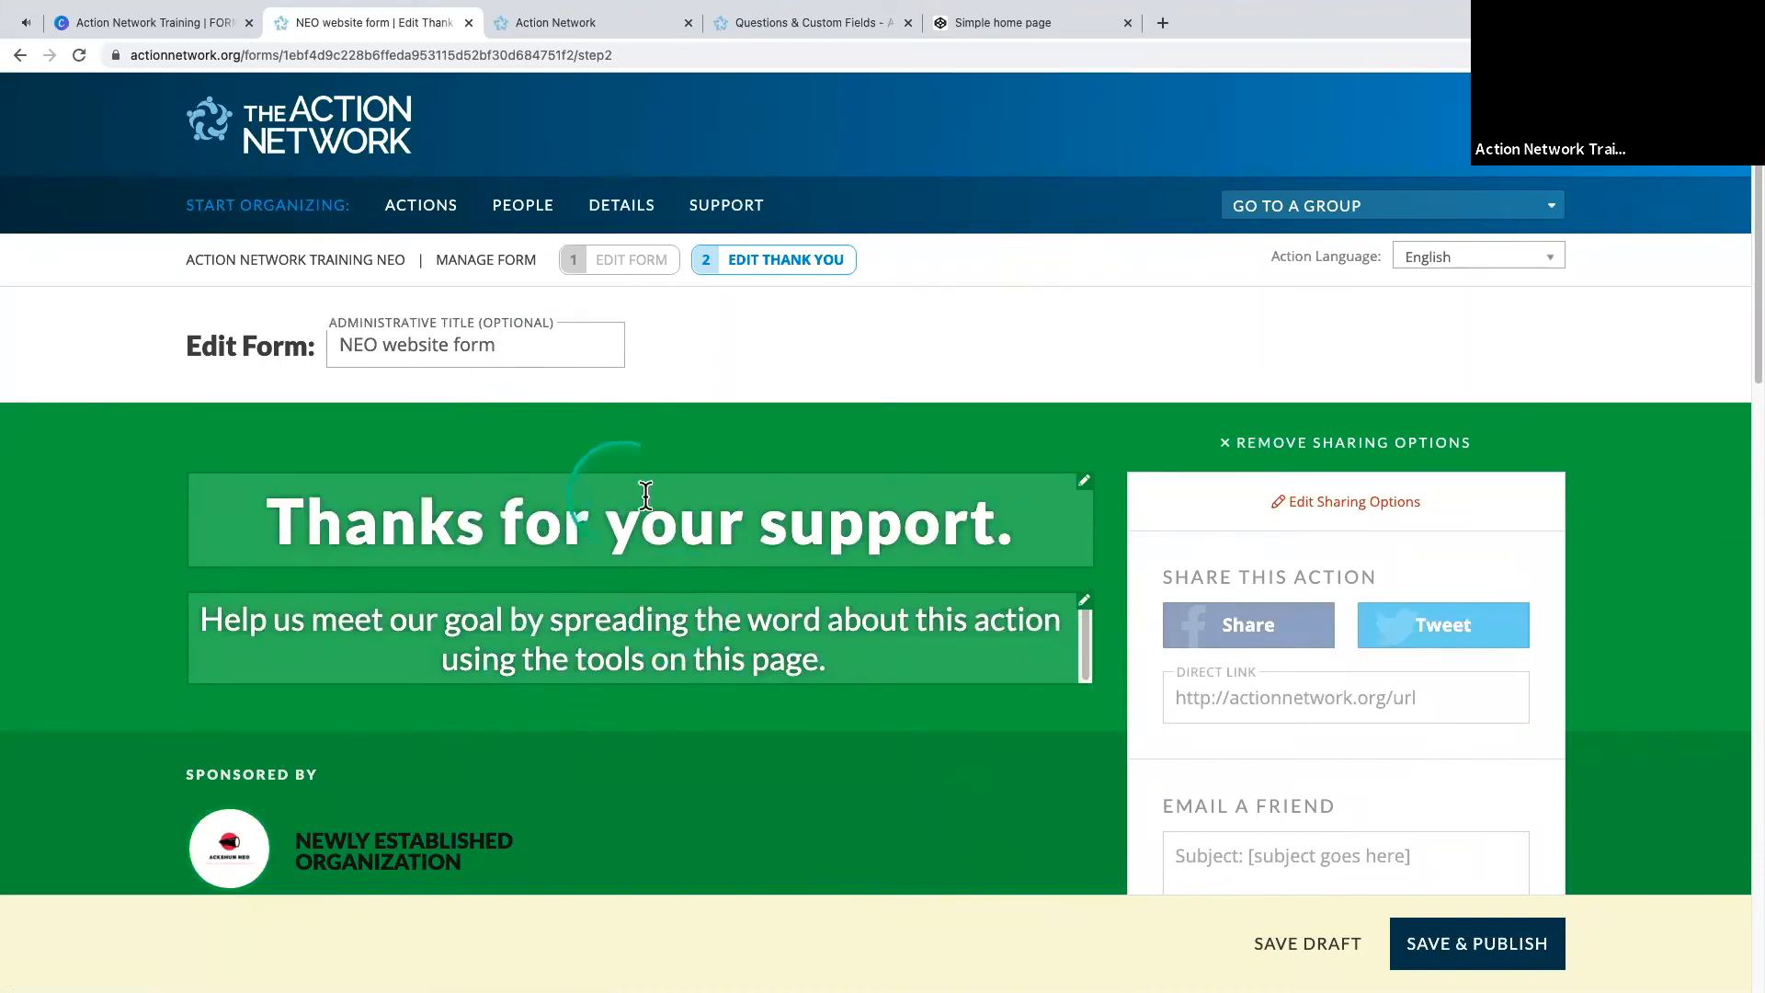
- Look over the thank-you page's message area and sharing options, and highlight its main heading
scroll(956, 438, "down", 10)
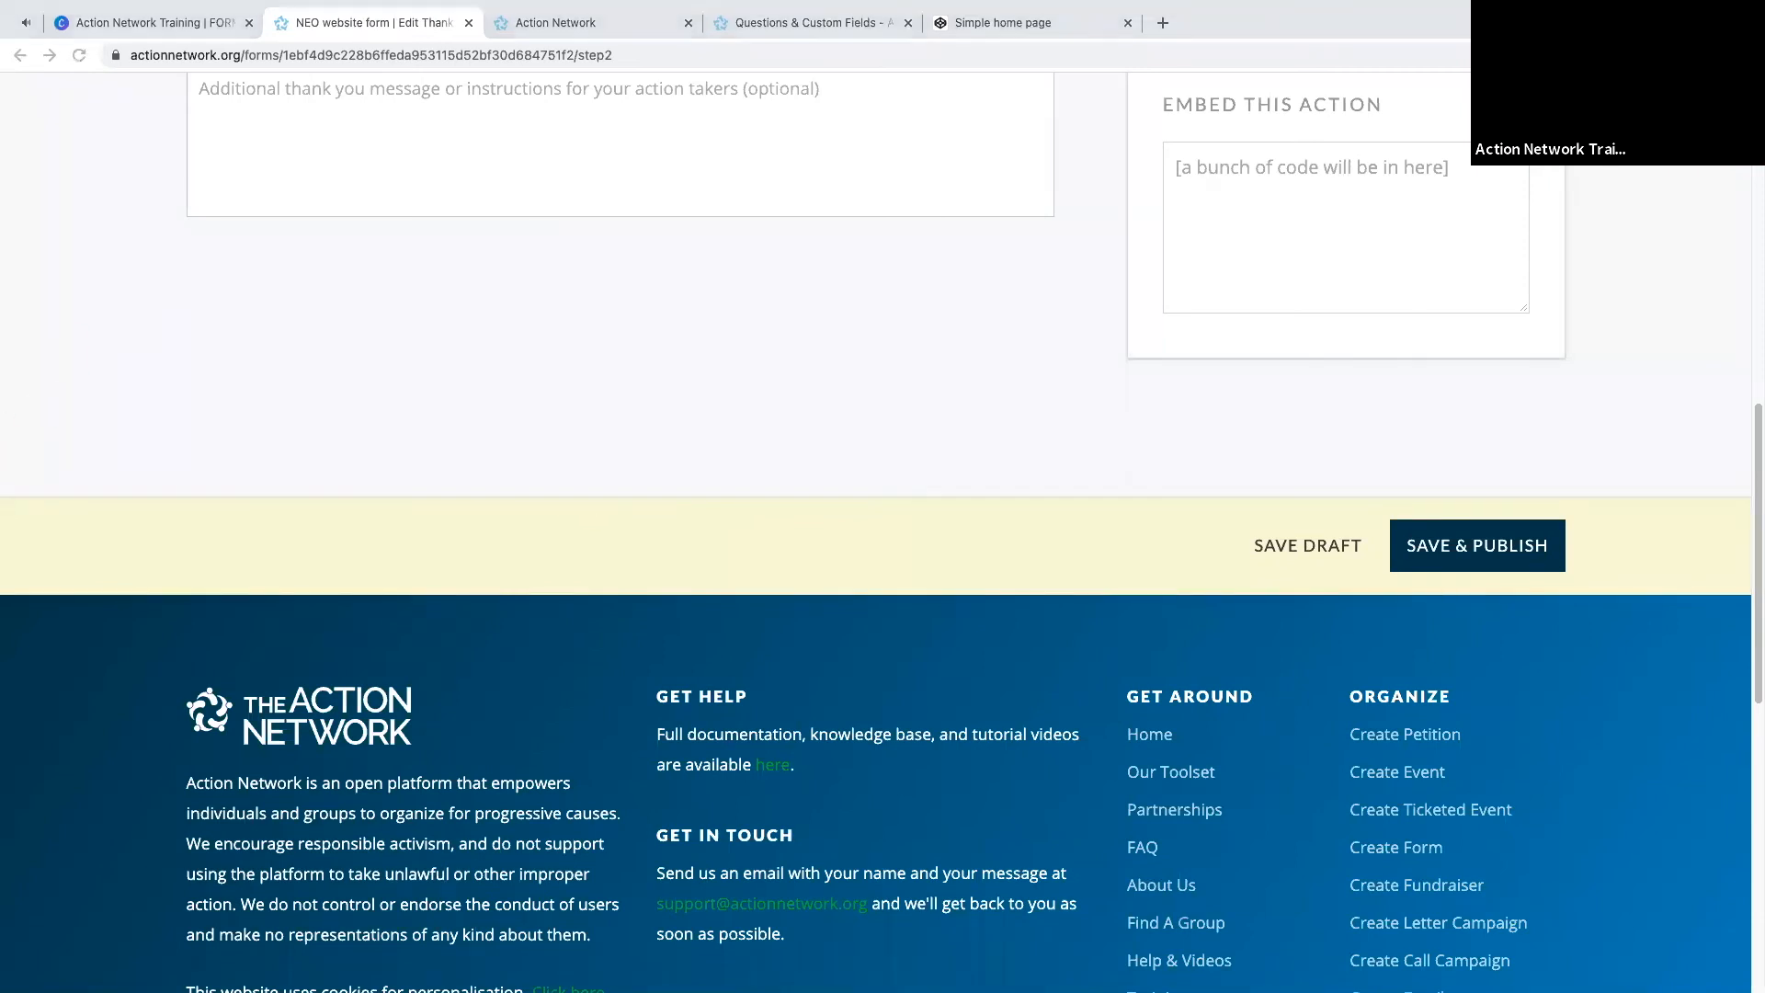
scroll(655, 488, "up", 6)
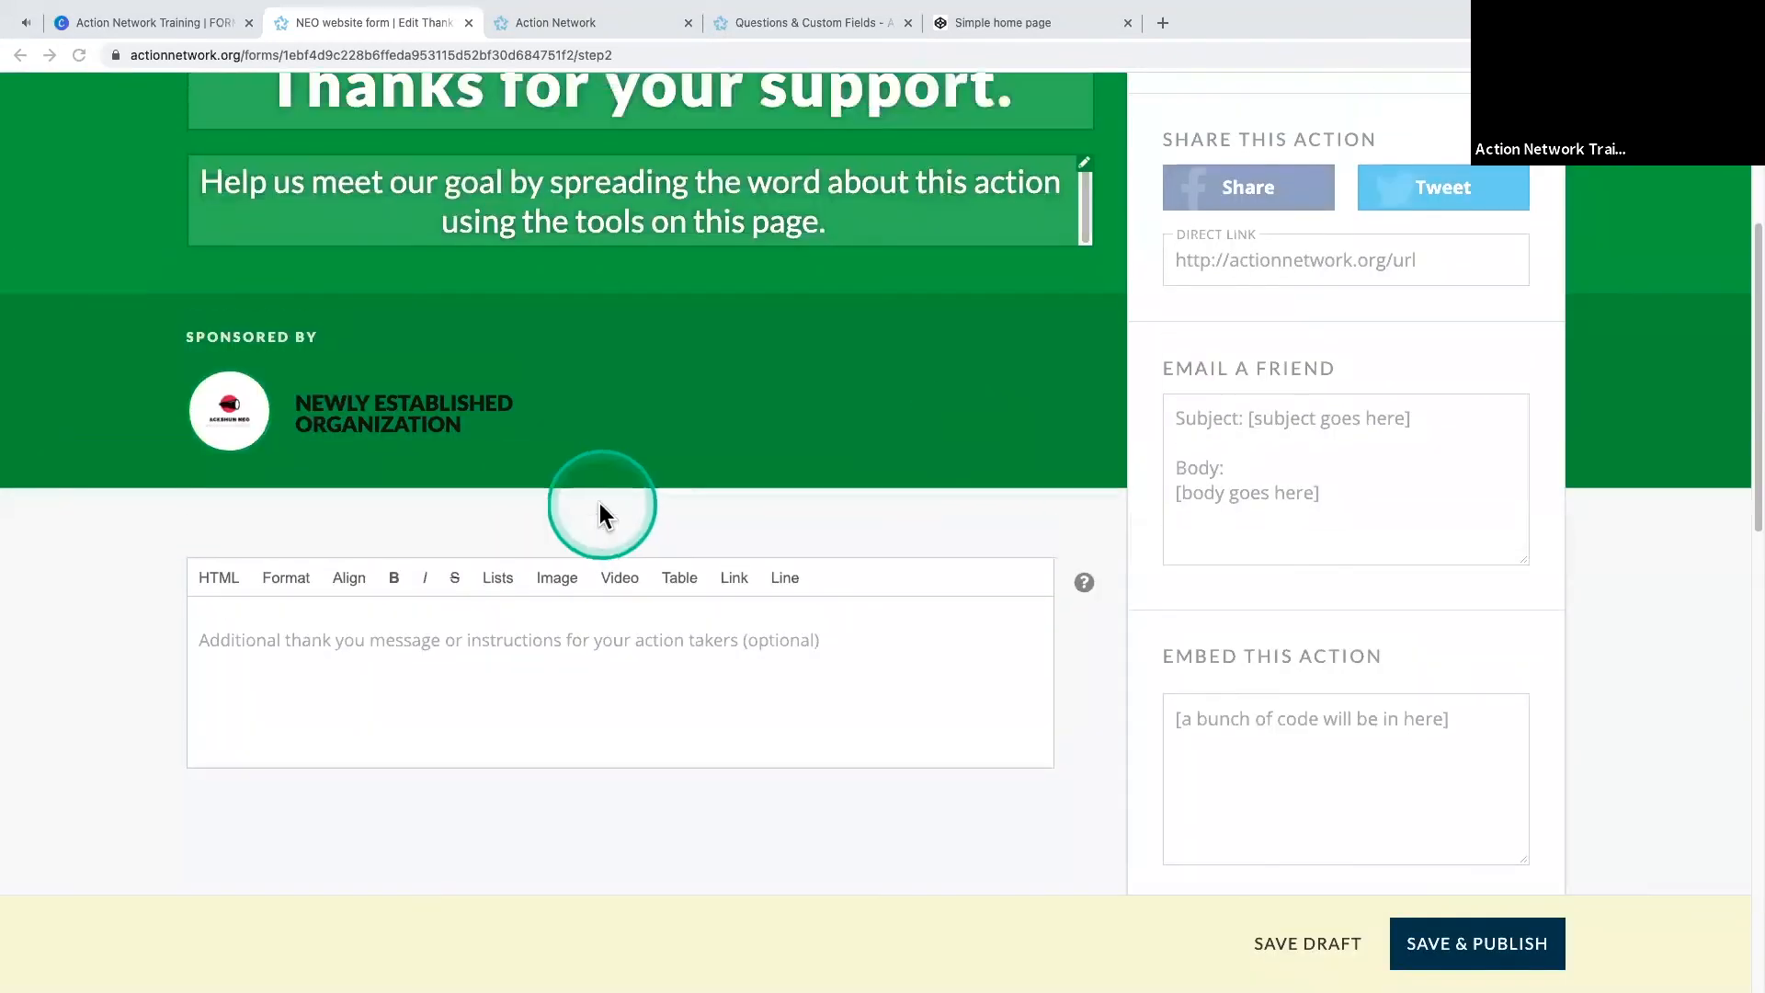
scroll(599, 511, "up", 4)
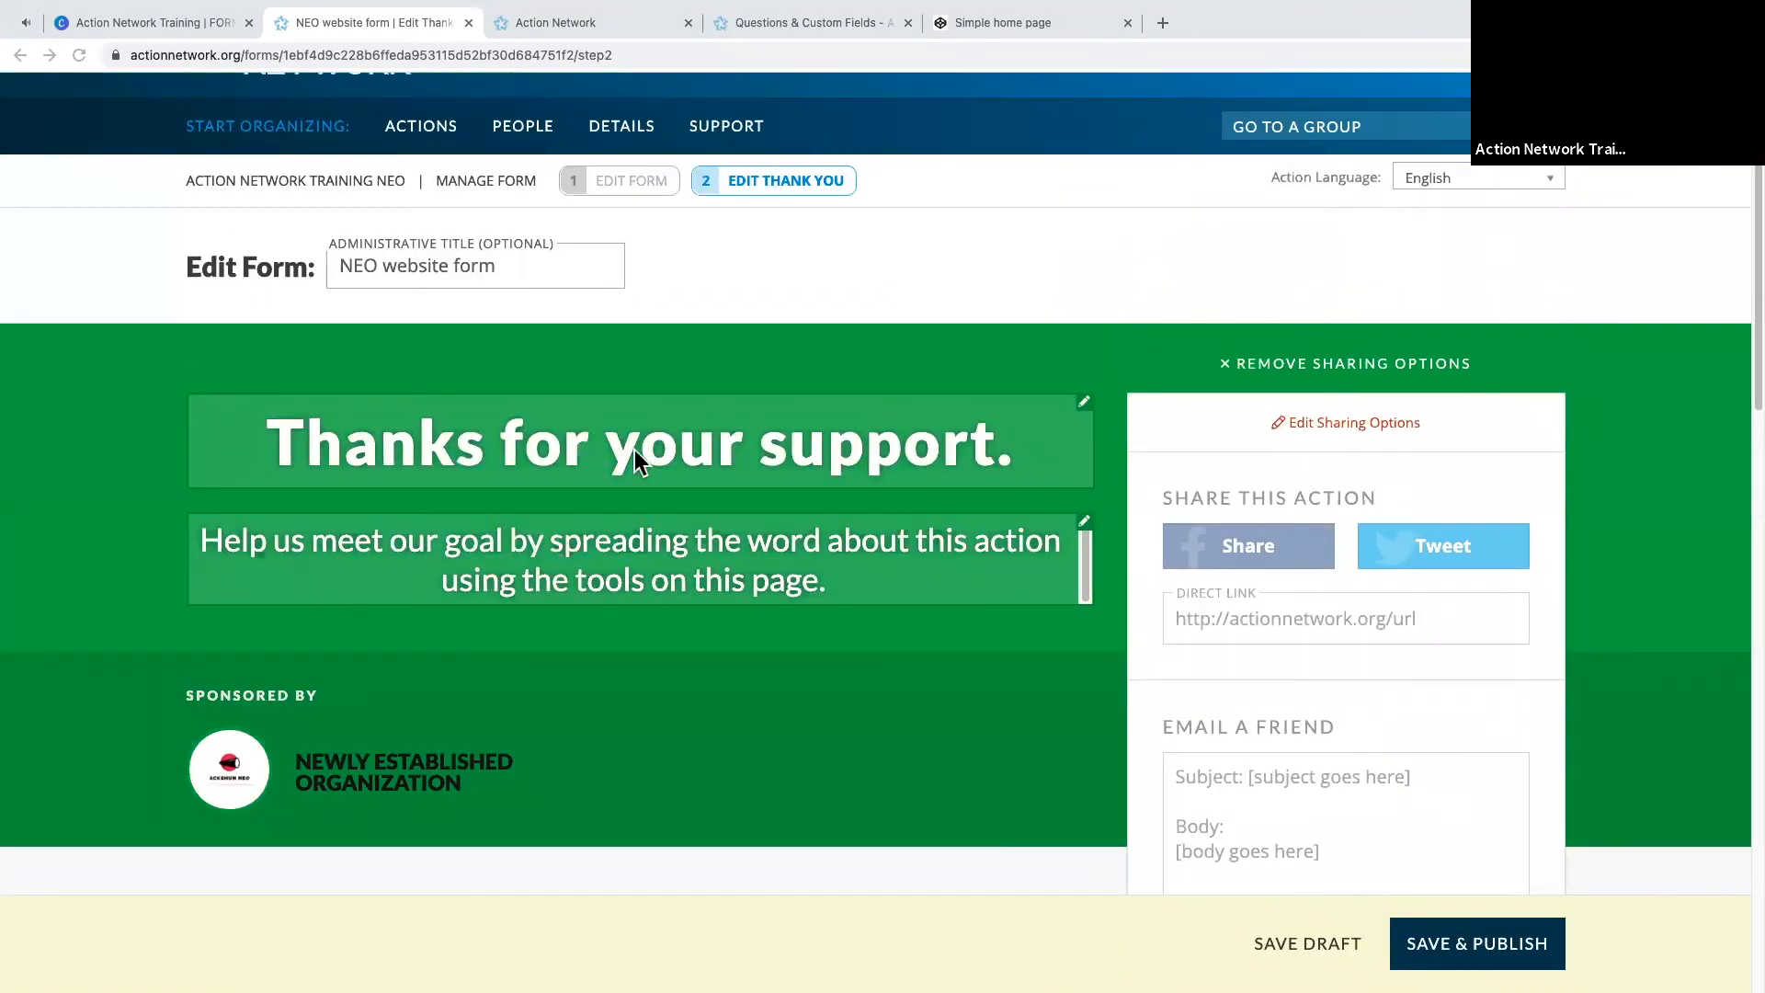
scroll(771, 476, "down", 3)
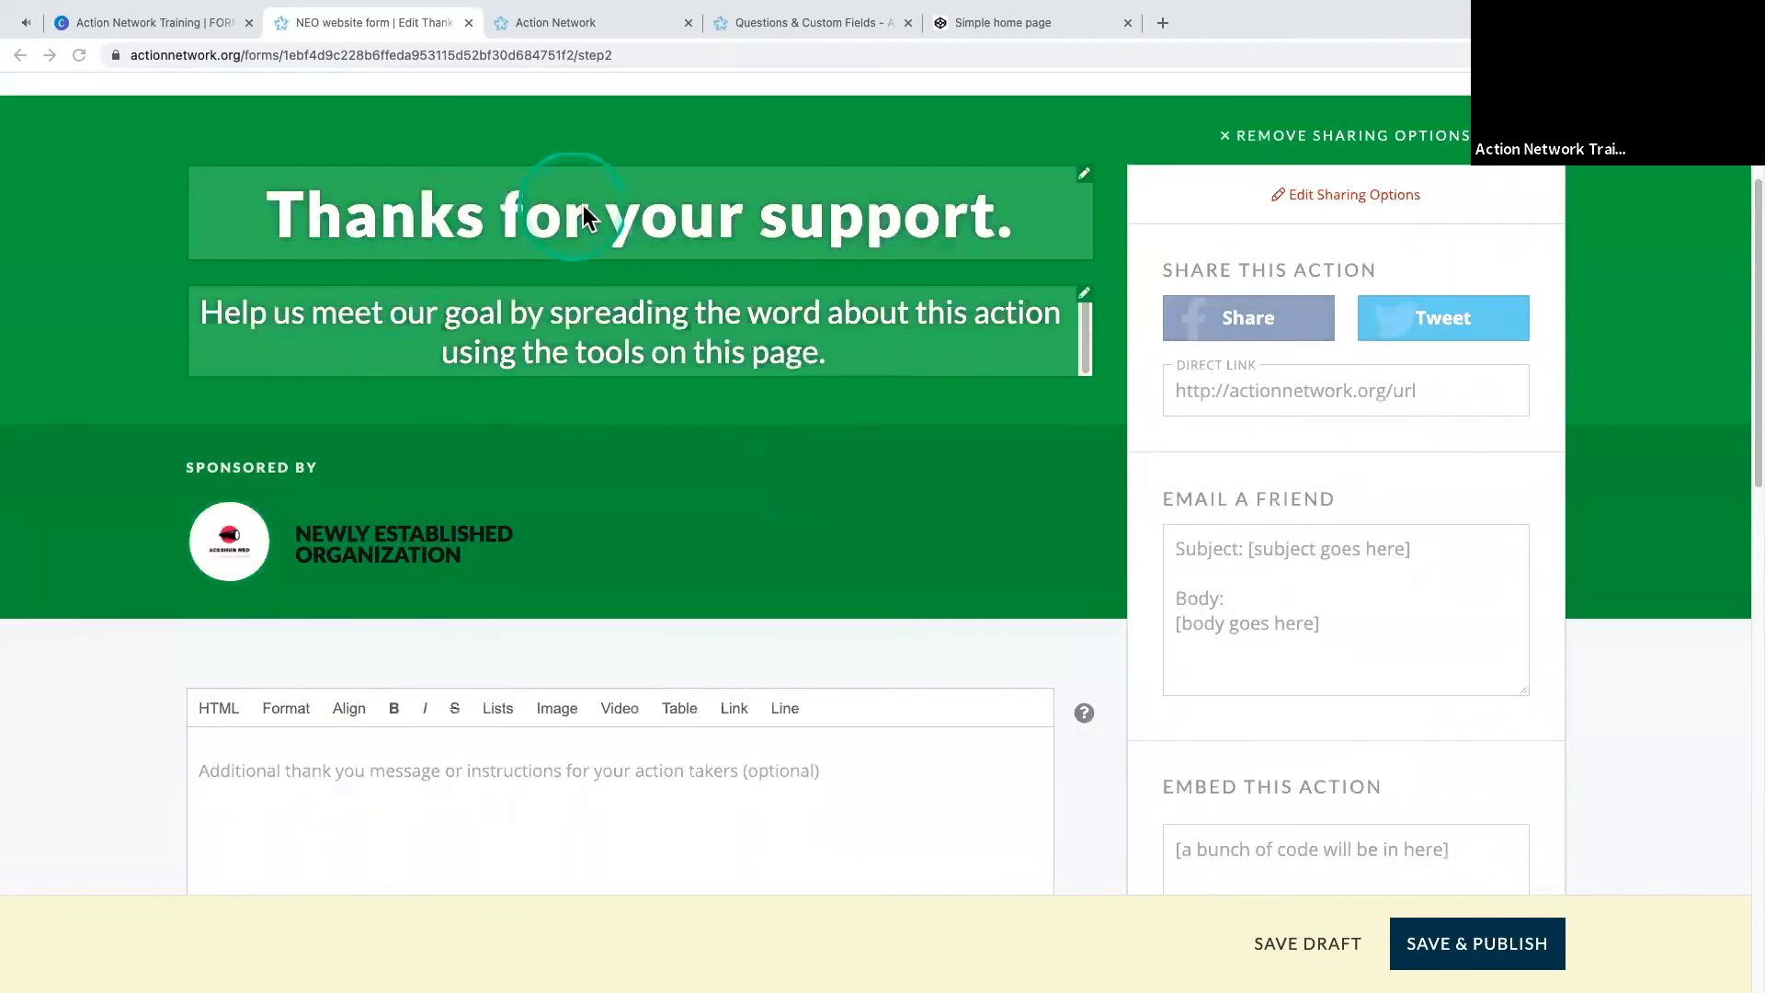
left_click_drag(1036, 209, 204, 227)
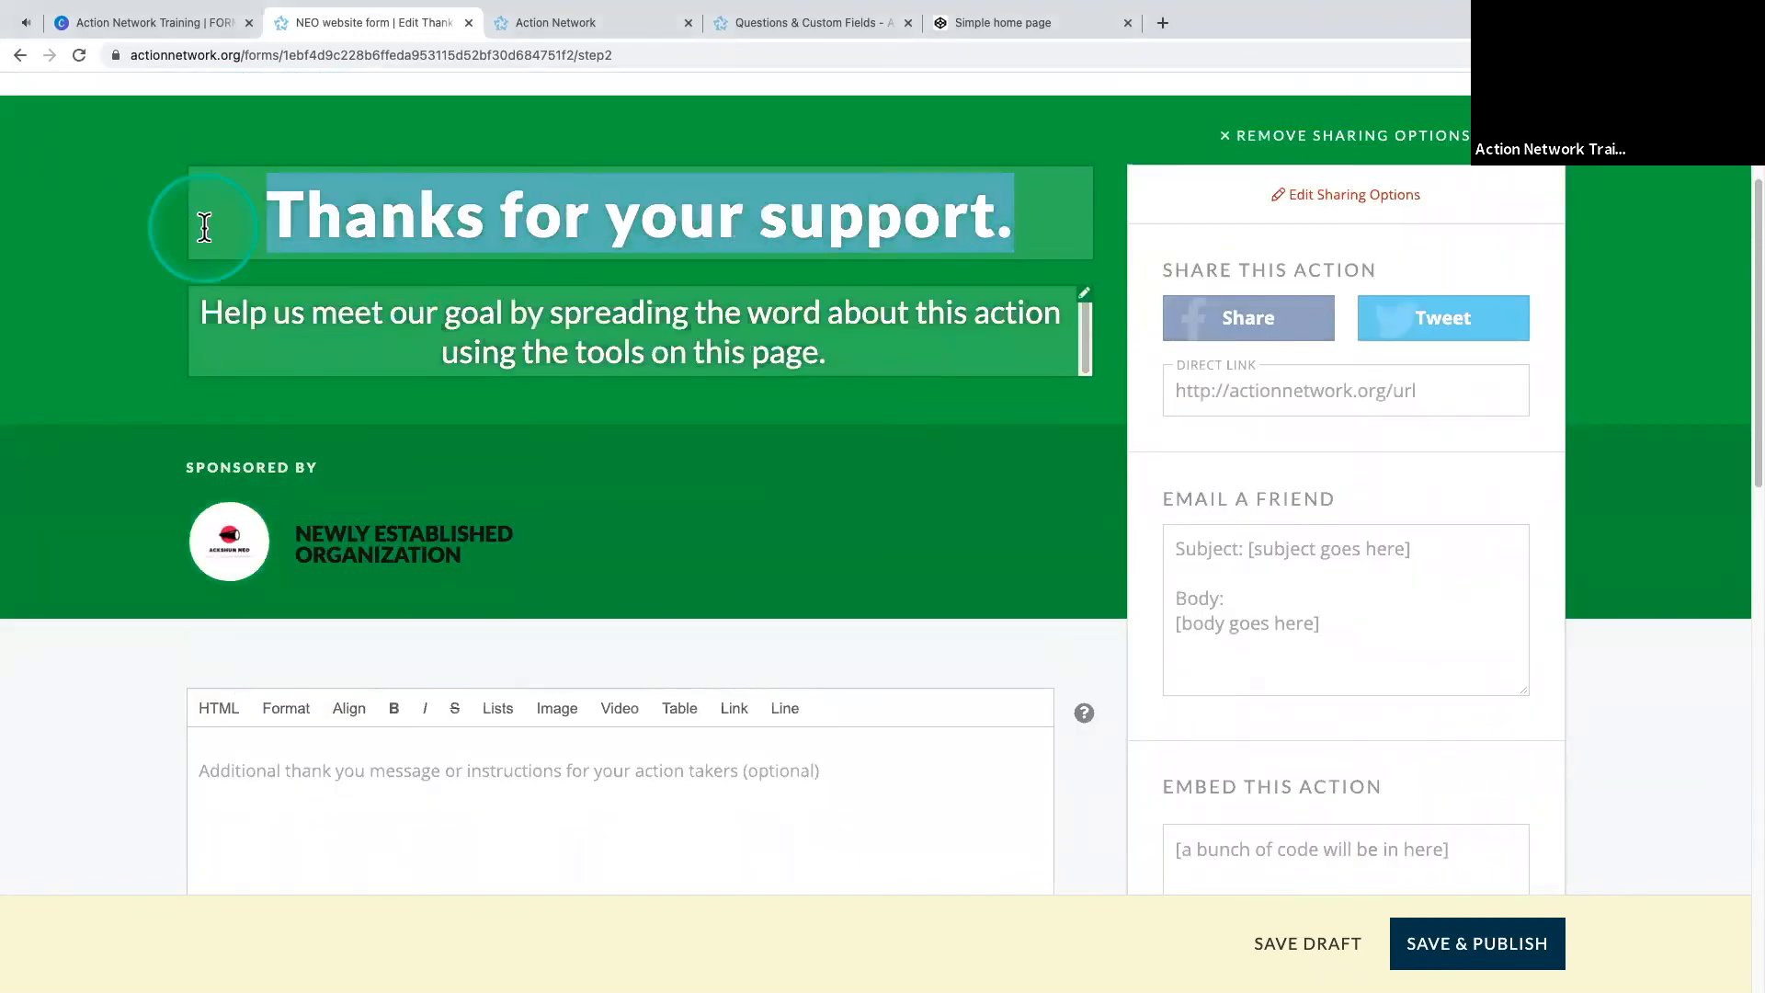
- Replace the thank-you page's main heading with "Confirmed!"
type("Cop")
key("BackSpace")
type("nfo")
key("BackSpace")
type("irmed!")
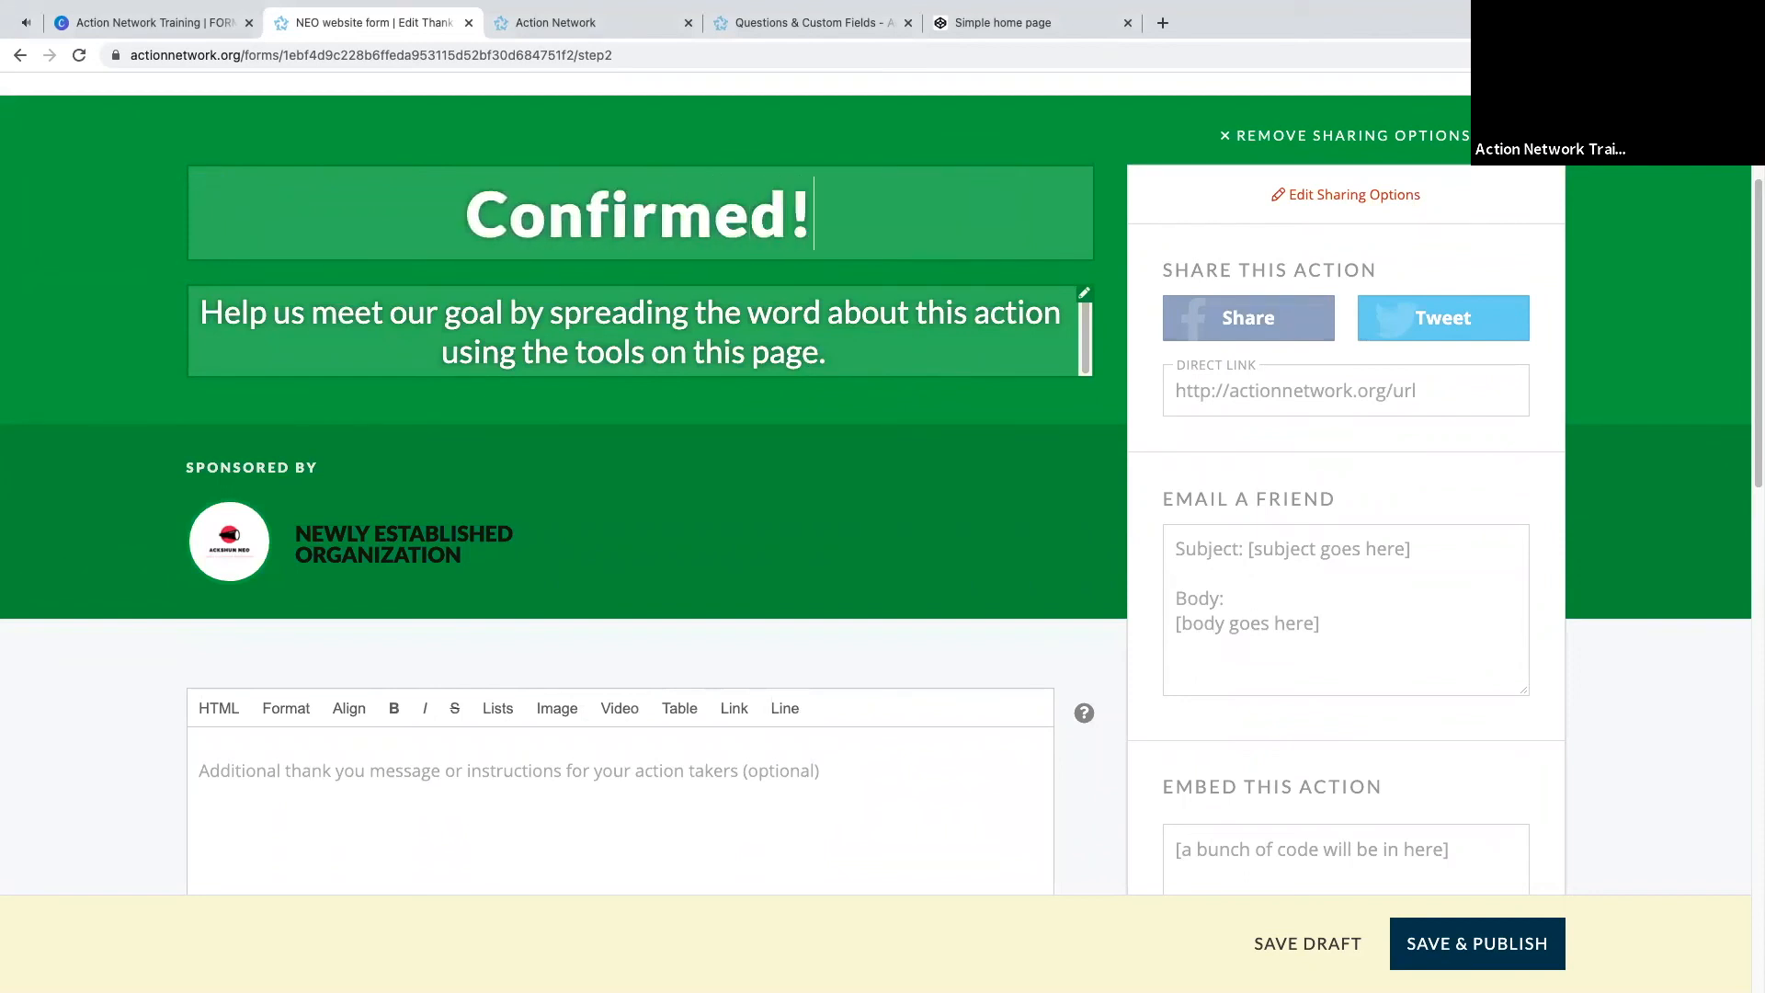
- Highlight the spread-the-word subheading and remove the sharing options from the thank-you page
left_click_drag(834, 361, 212, 287)
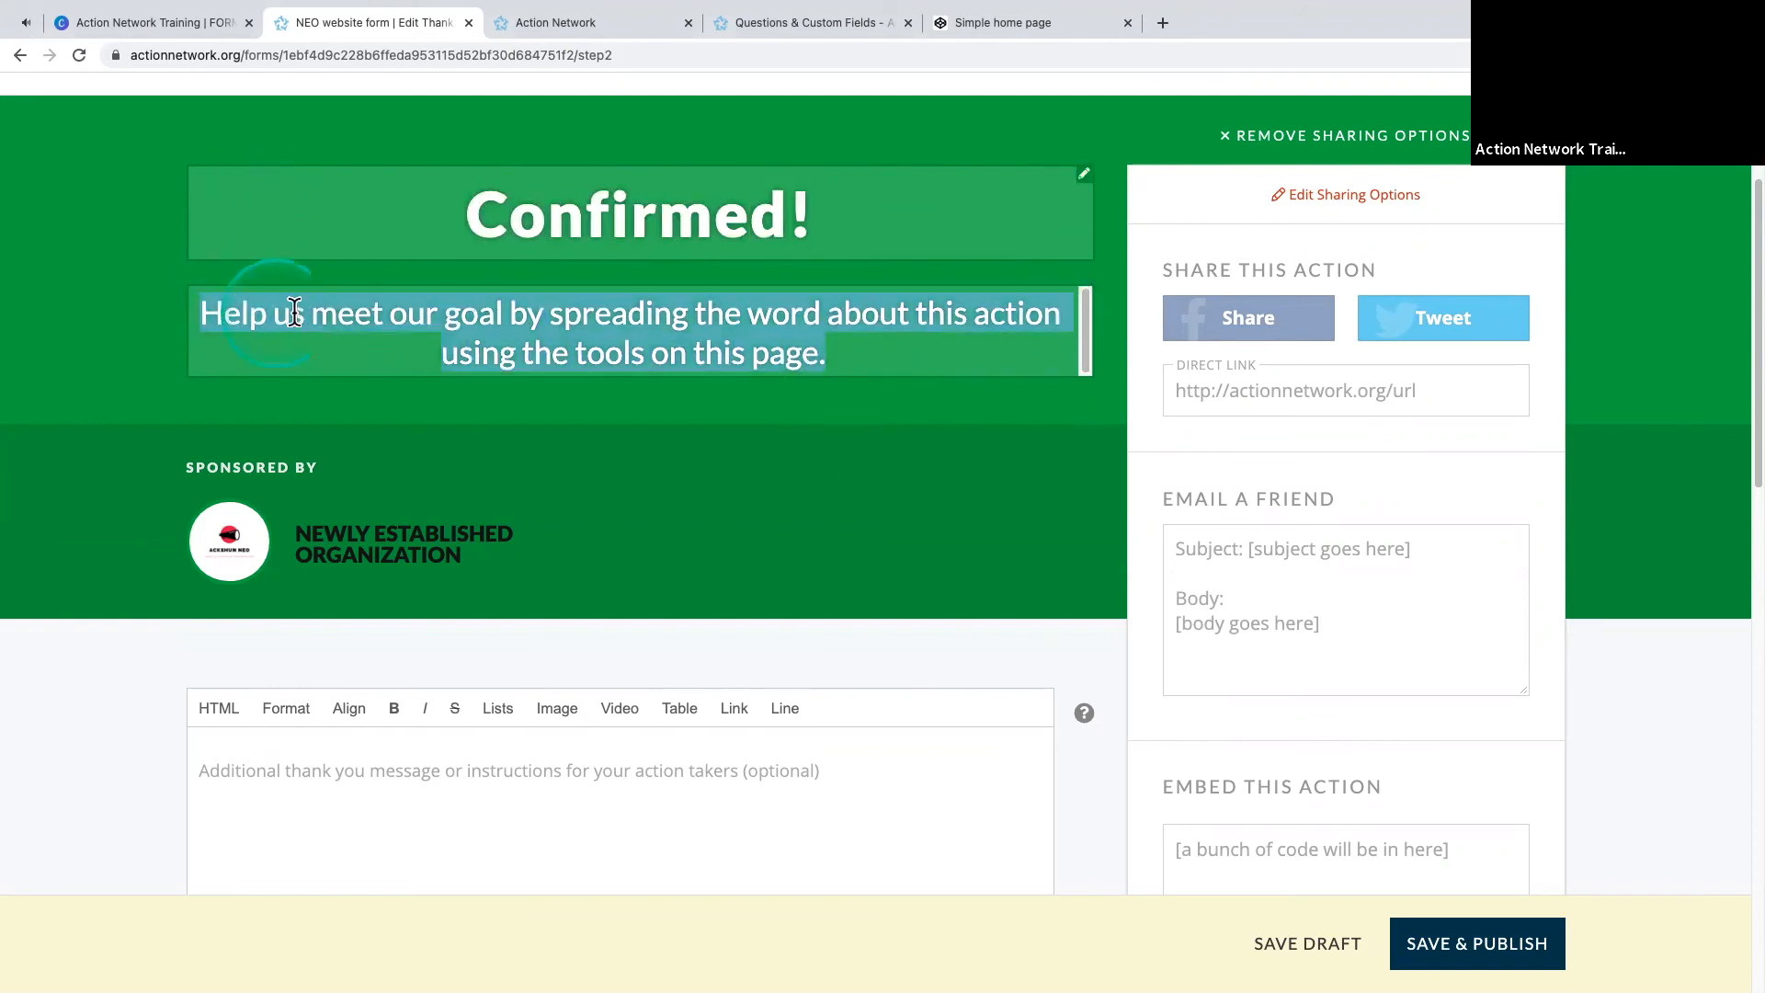
left_click(648, 338)
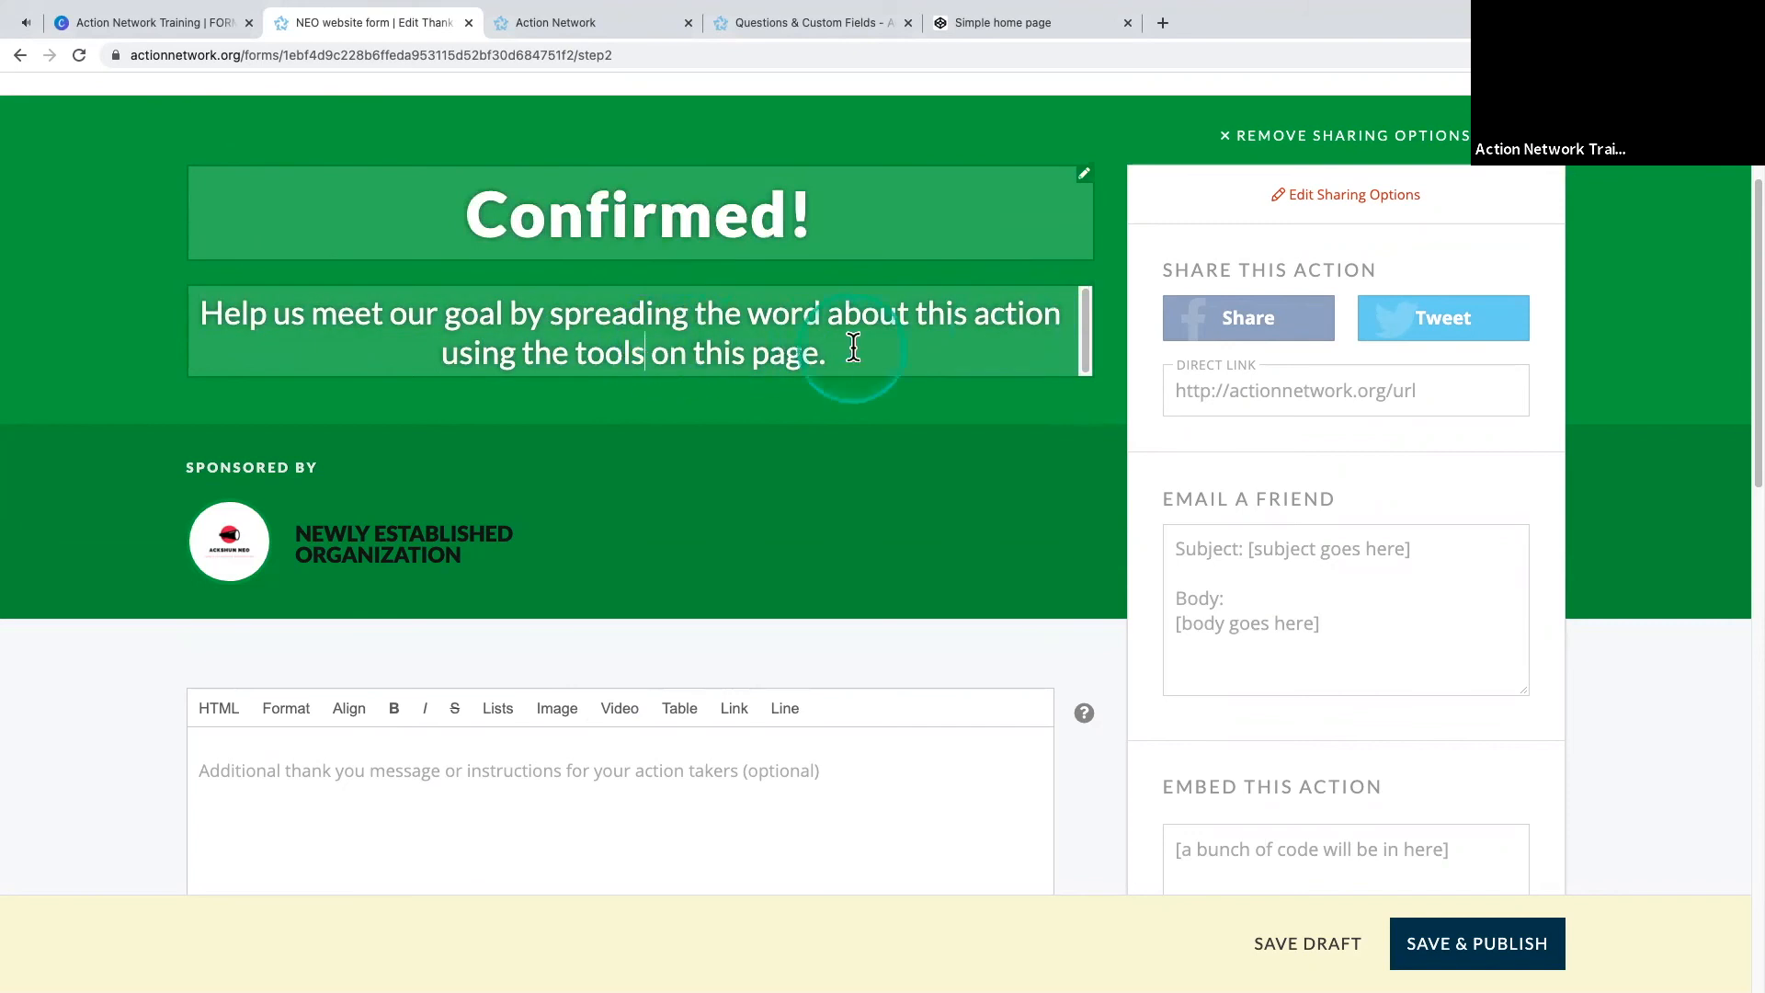
left_click_drag(874, 348, 209, 303)
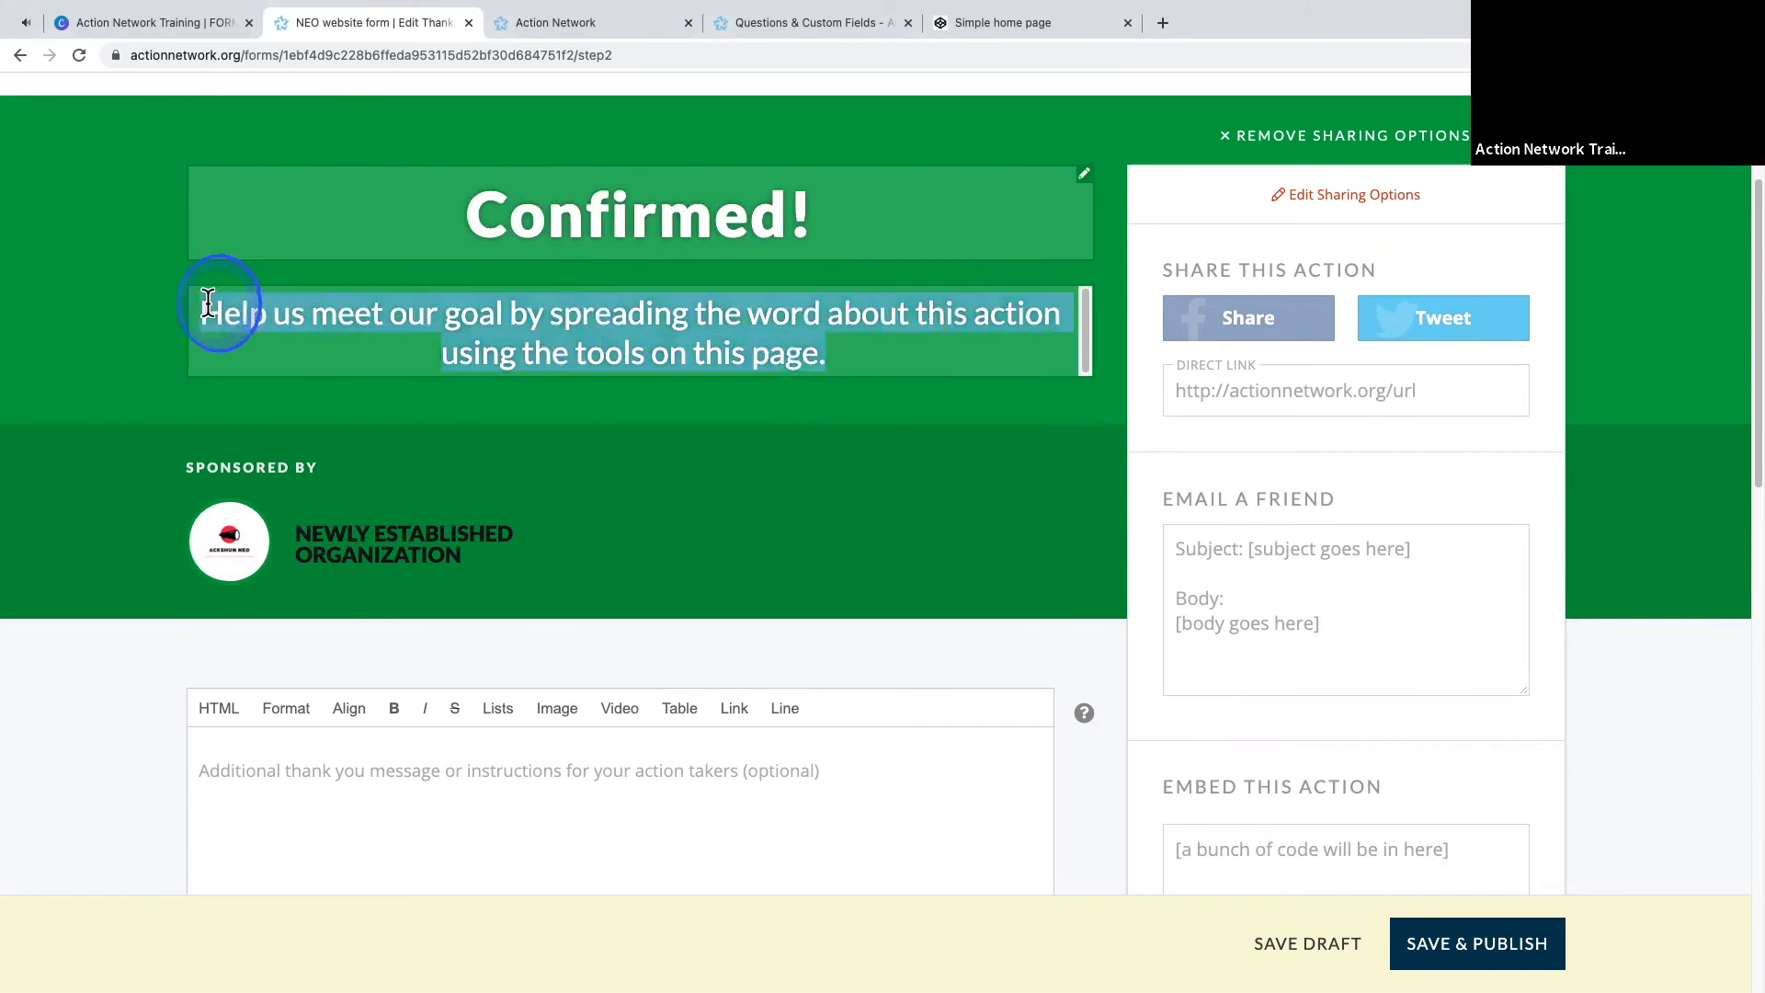
left_click(1228, 145)
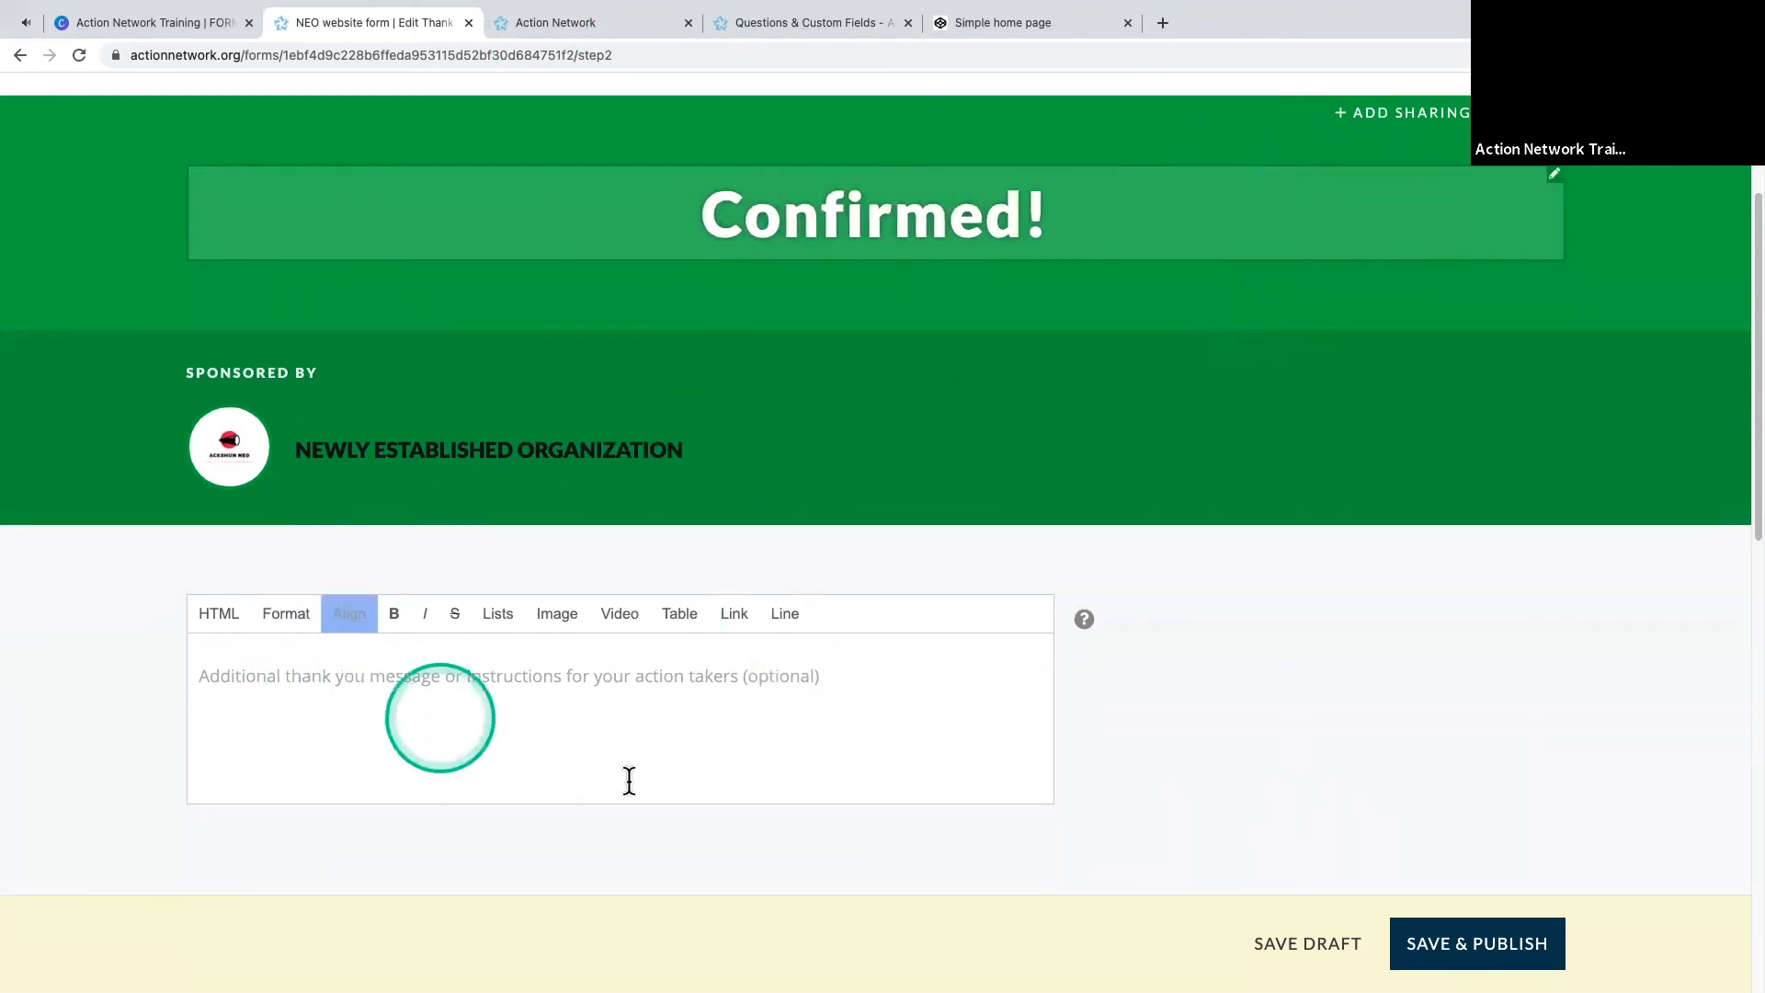
- Add the thank-you message "Add our email to your contacts and see you soon!" and publish the form
left_click(273, 678)
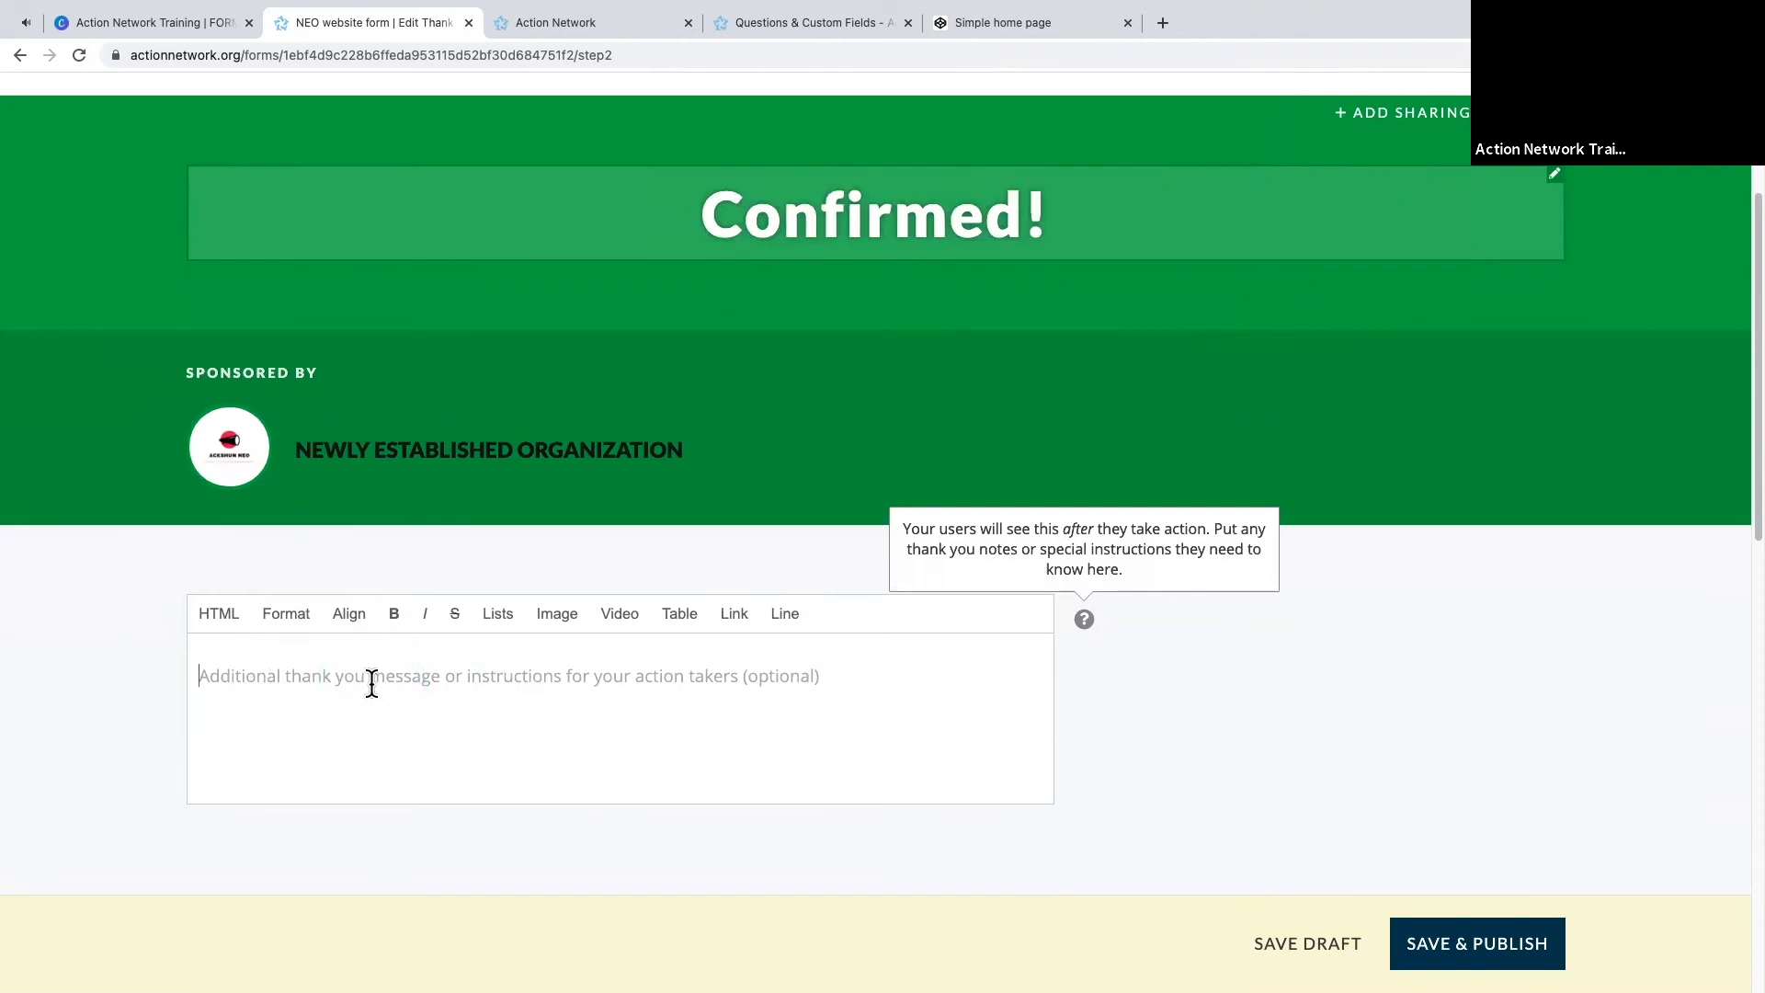
type("Add")
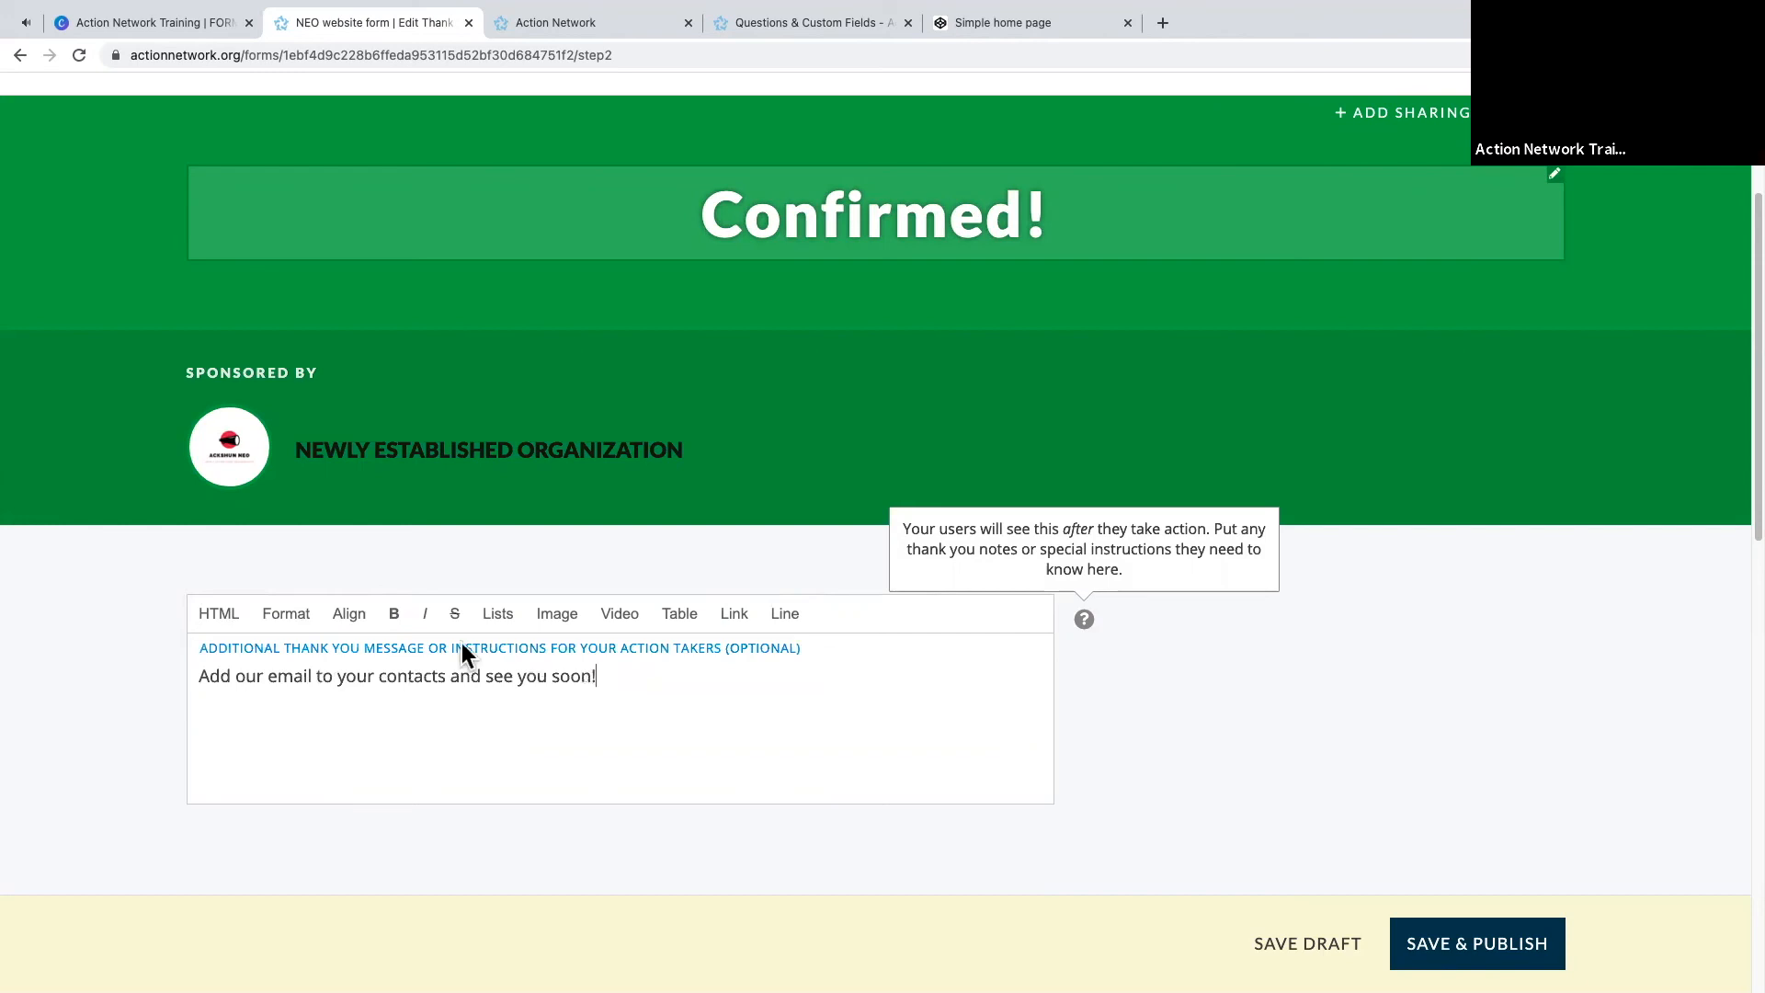
left_click(1489, 952)
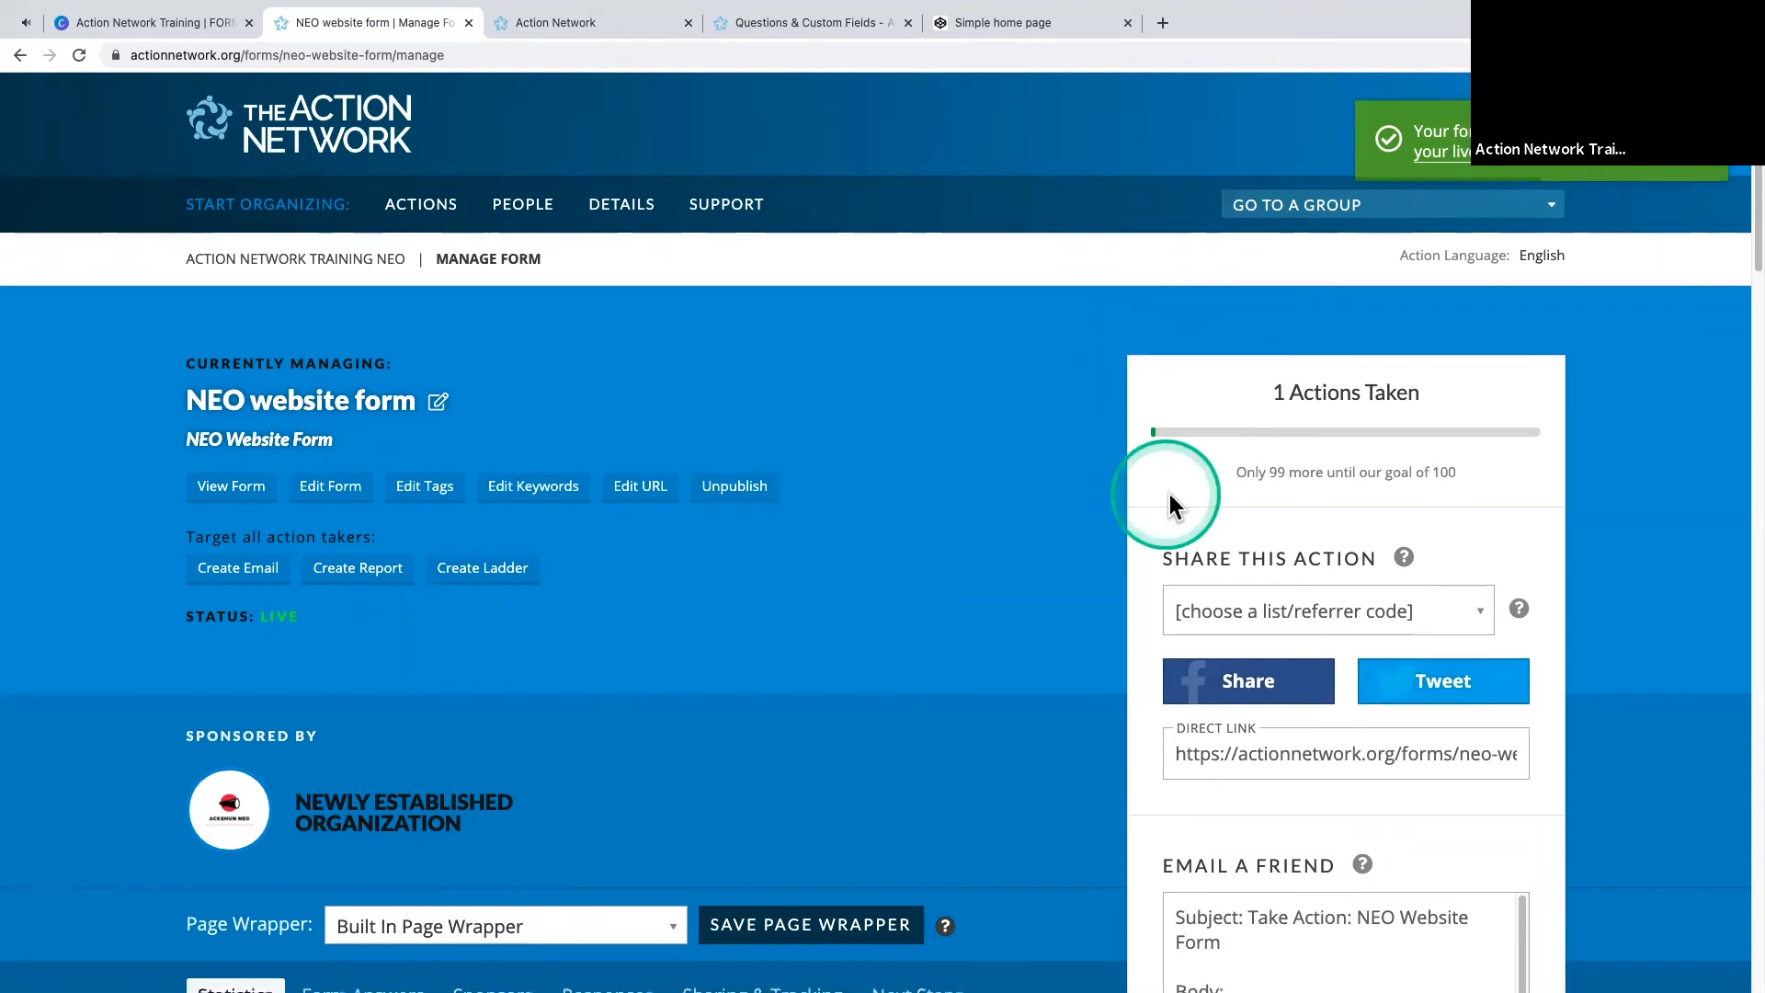
- Look over the published form's management page and open the live form to view it
scroll(1186, 496, "down", 1)
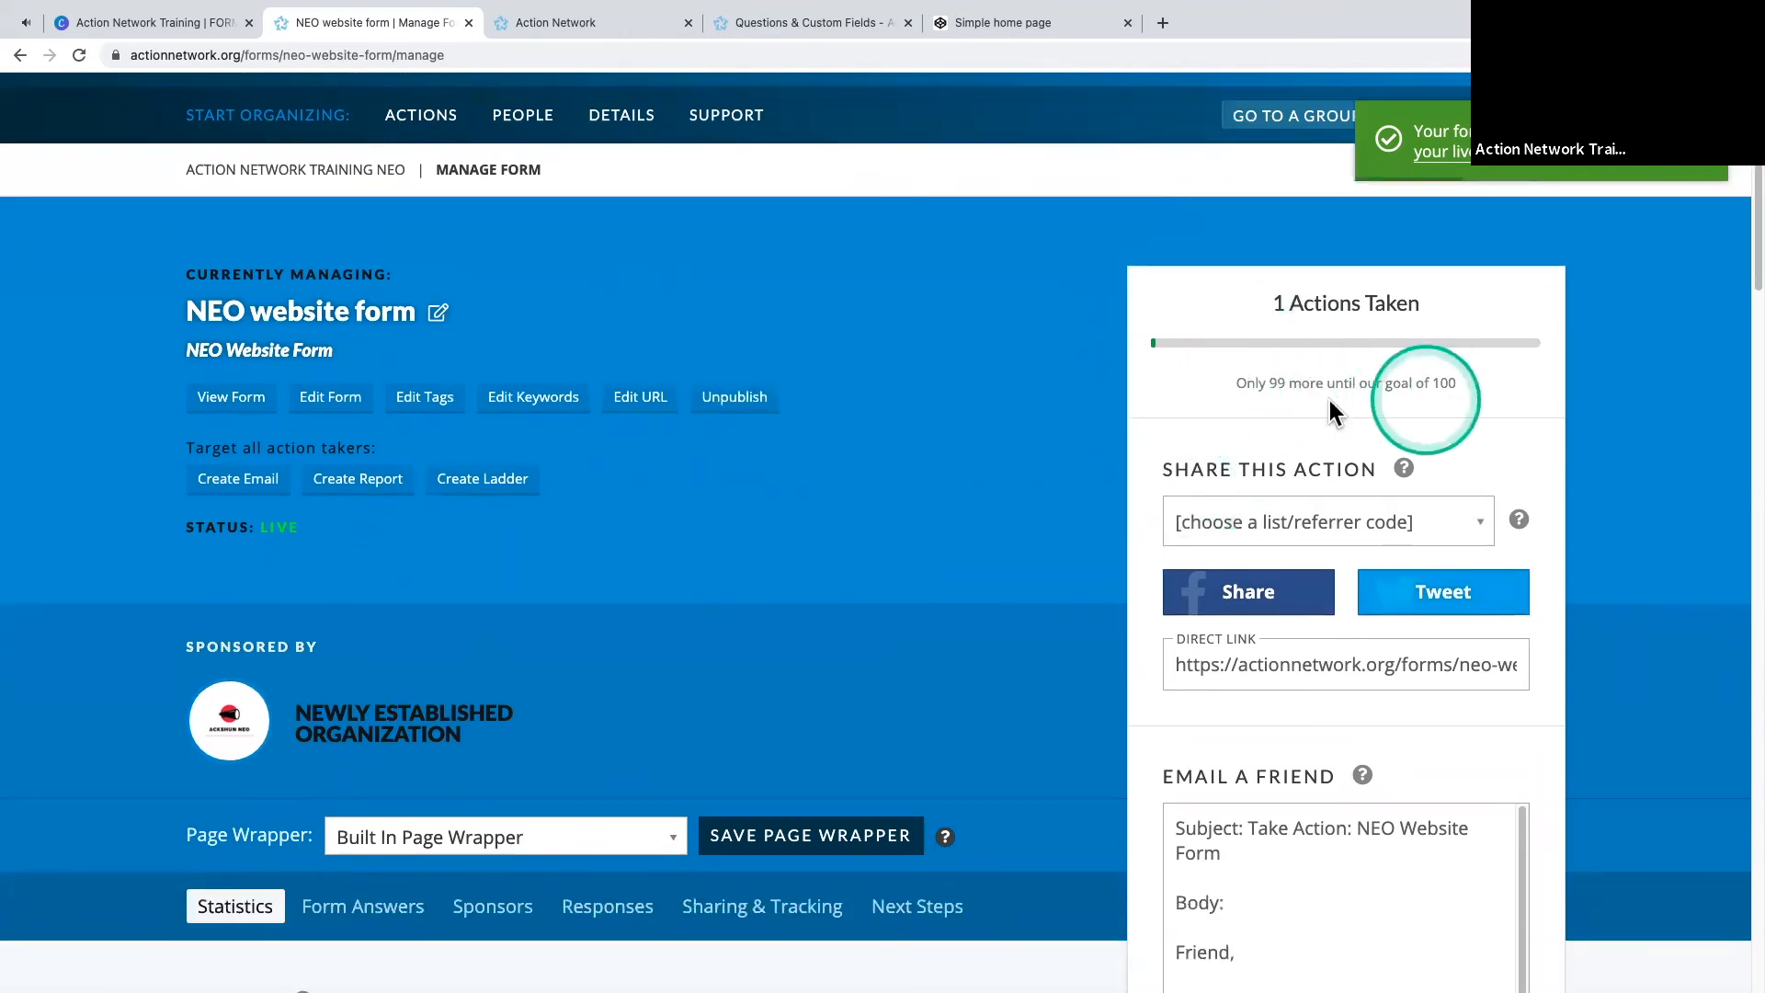
scroll(1039, 460, "down", 1)
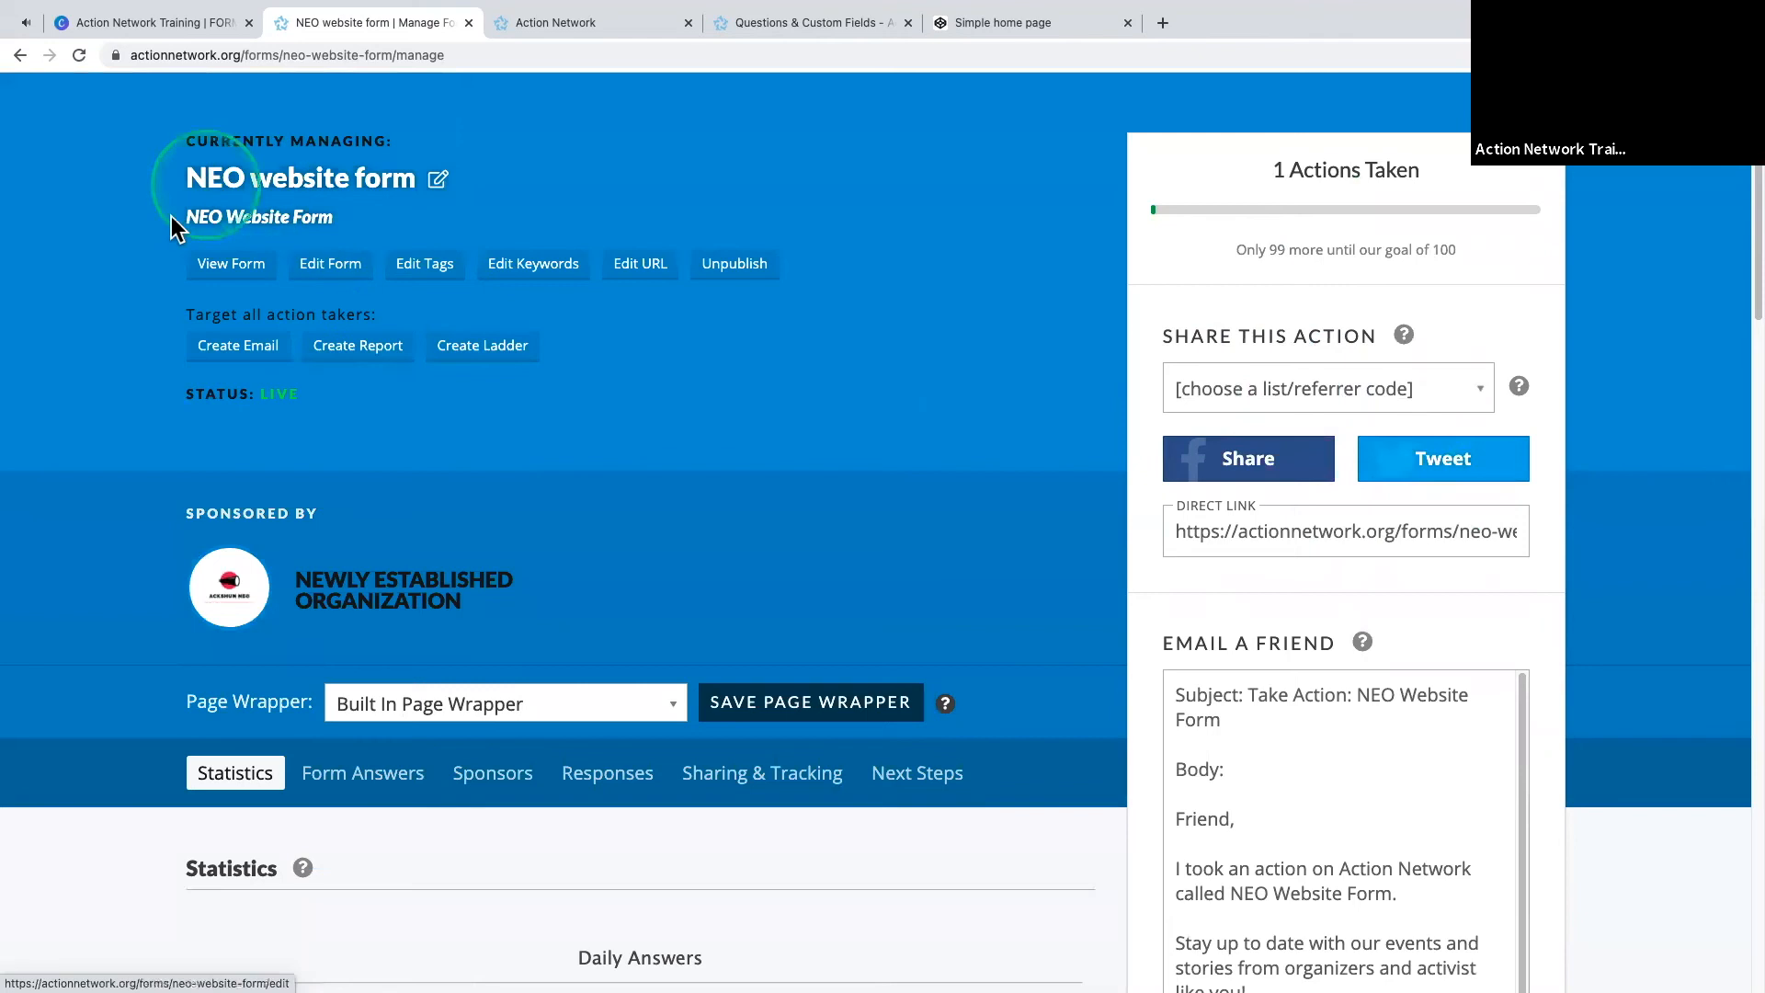
scroll(229, 414, "up", 3)
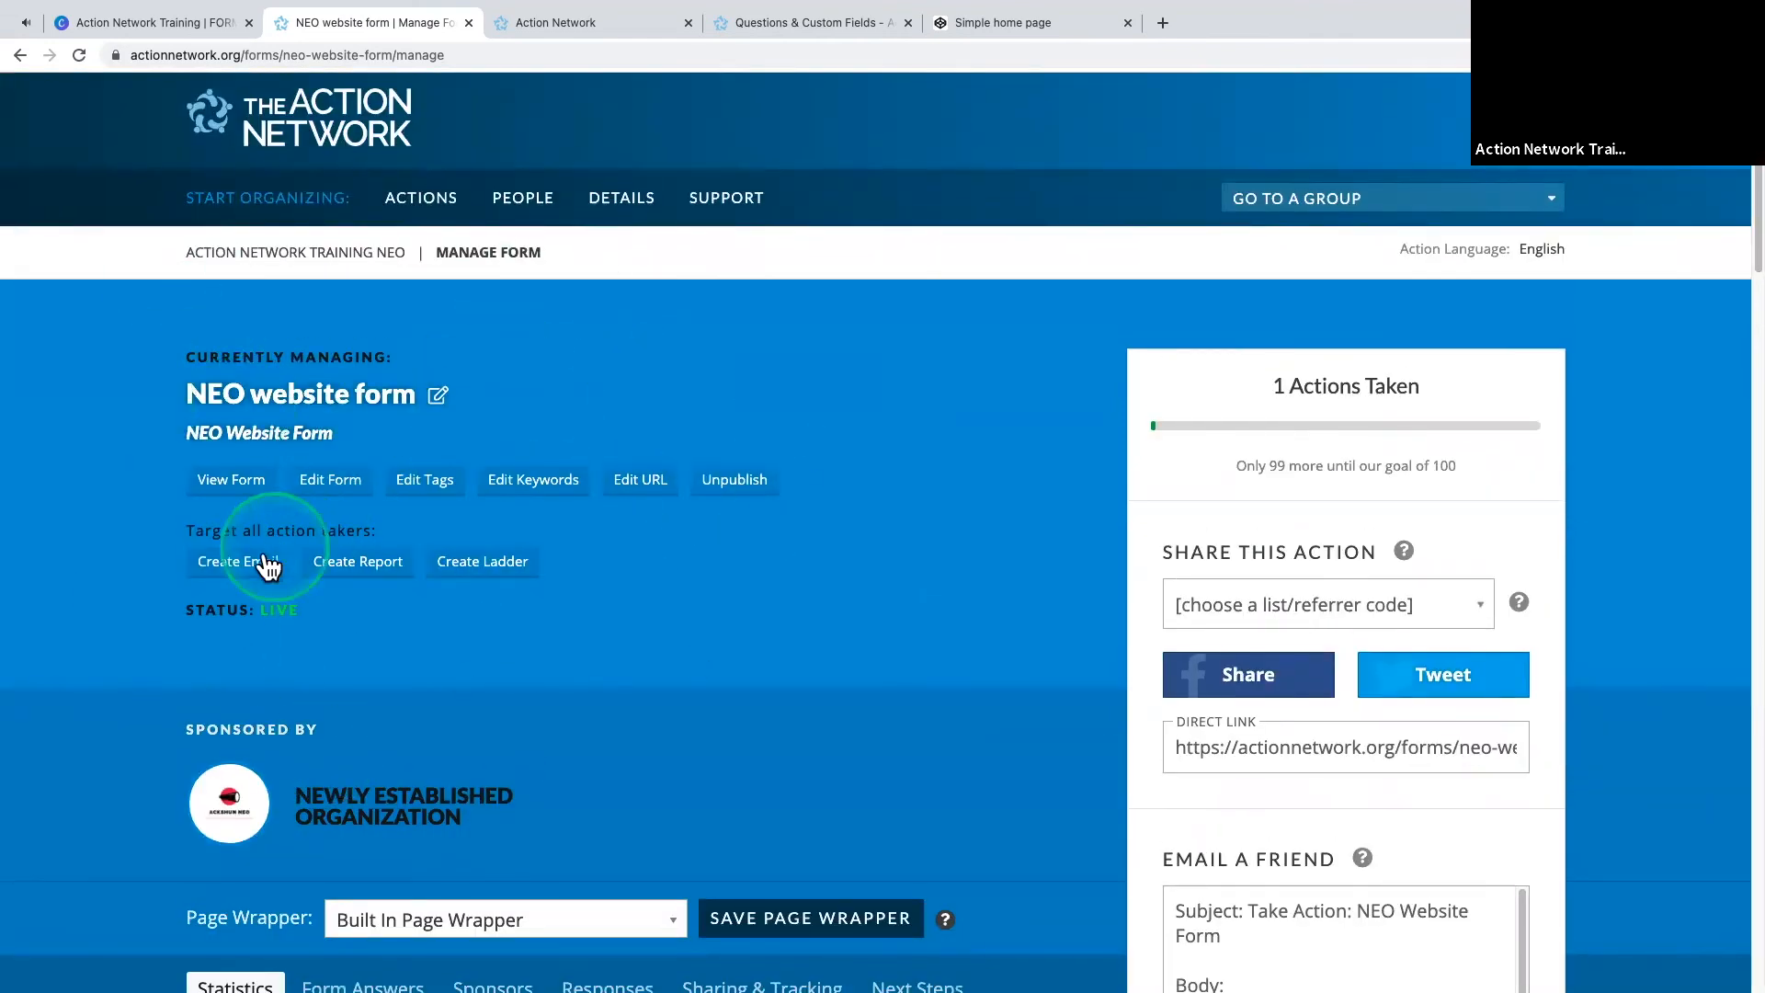
scroll(276, 566, "down", 1)
scroll(303, 570, "down", 1)
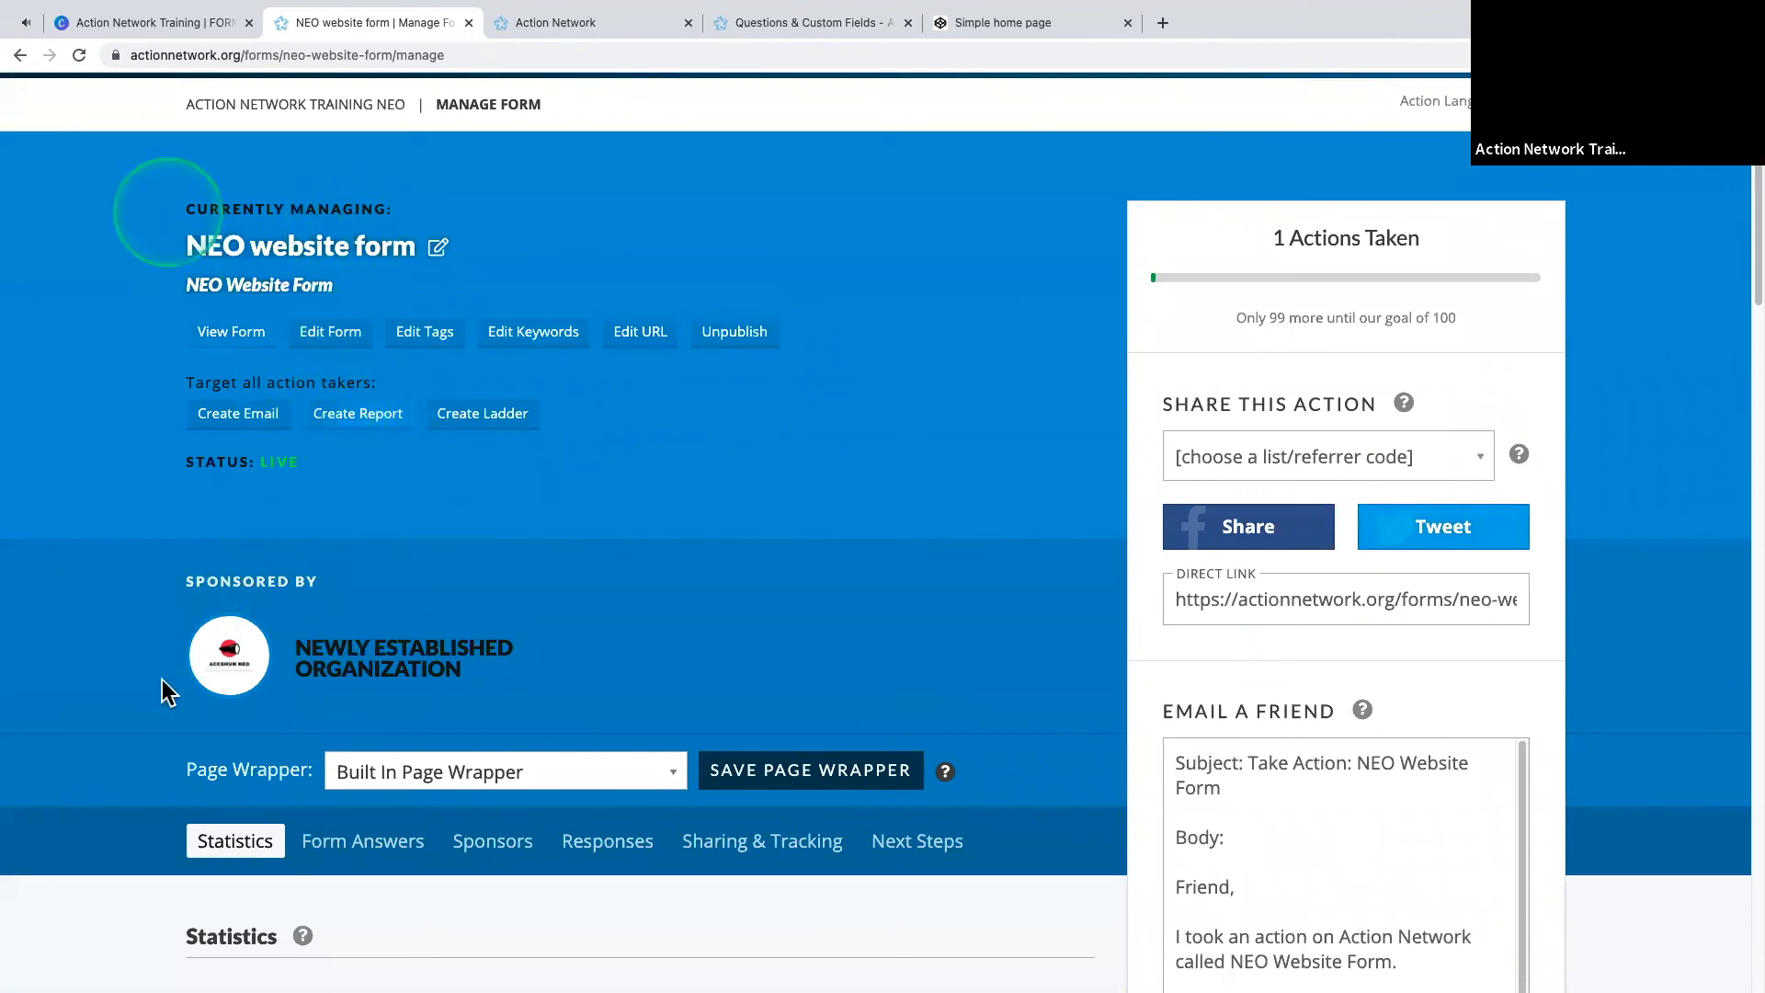
left_click(224, 338)
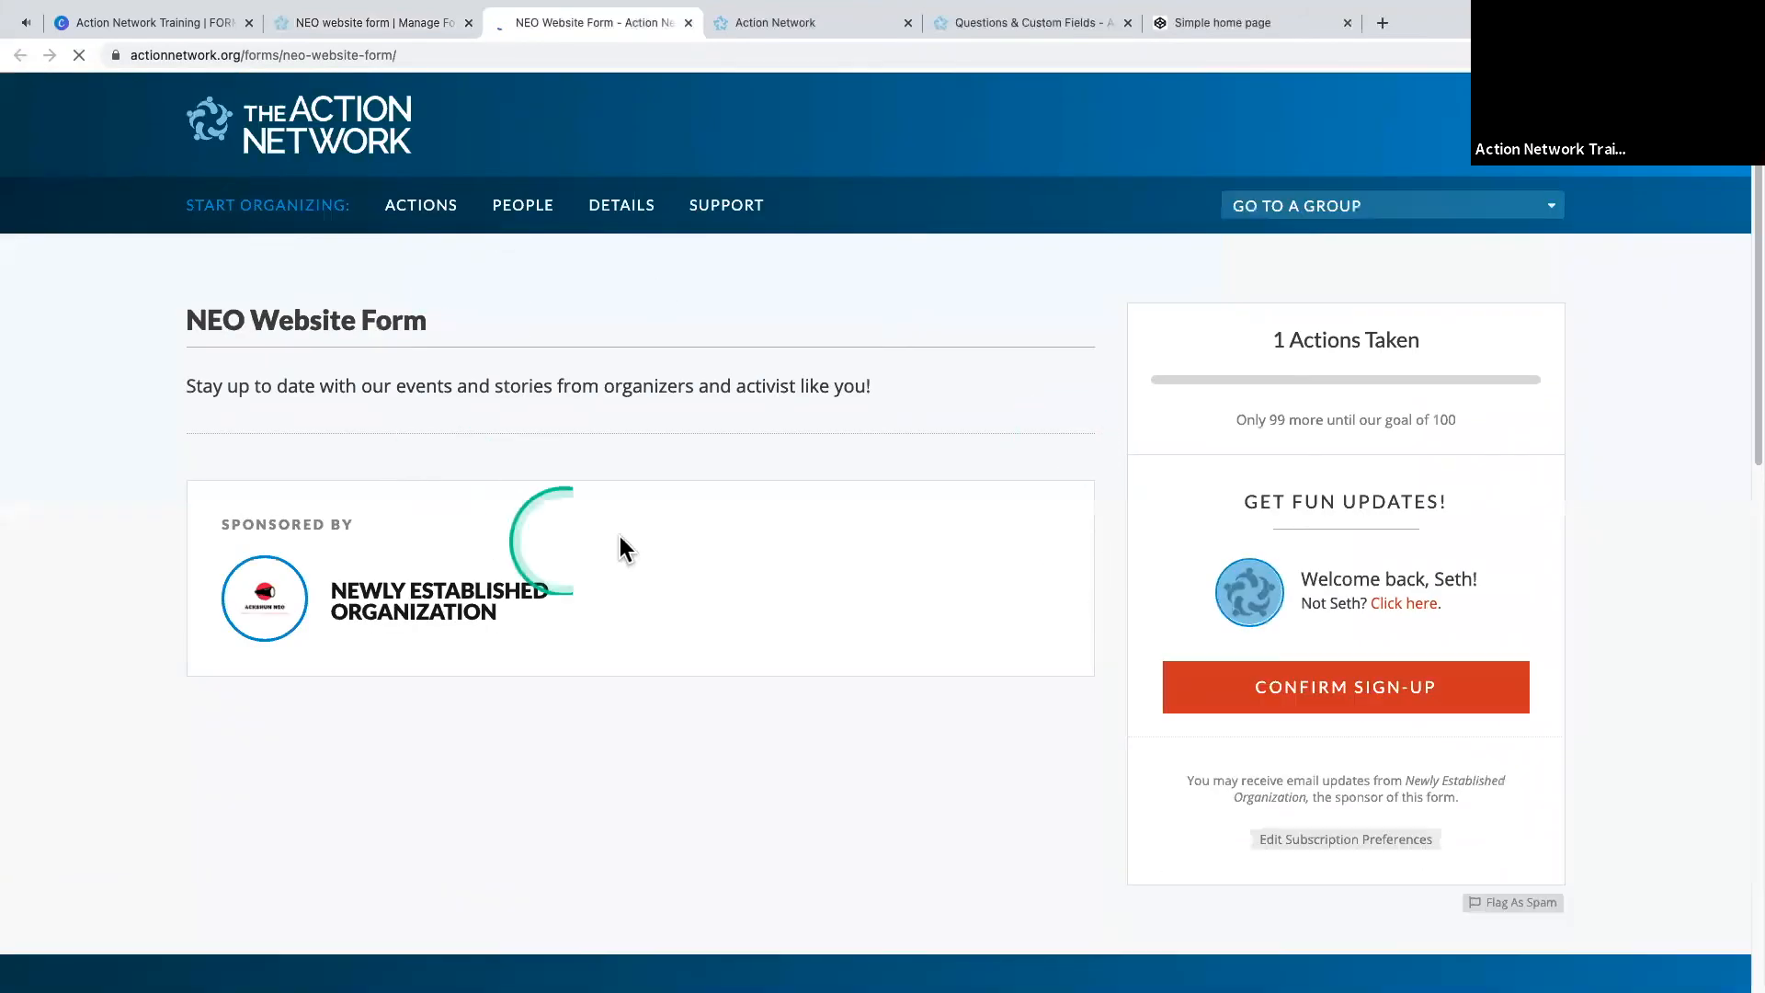
scroll(628, 543, "down", 3)
scroll(732, 476, "up", 1)
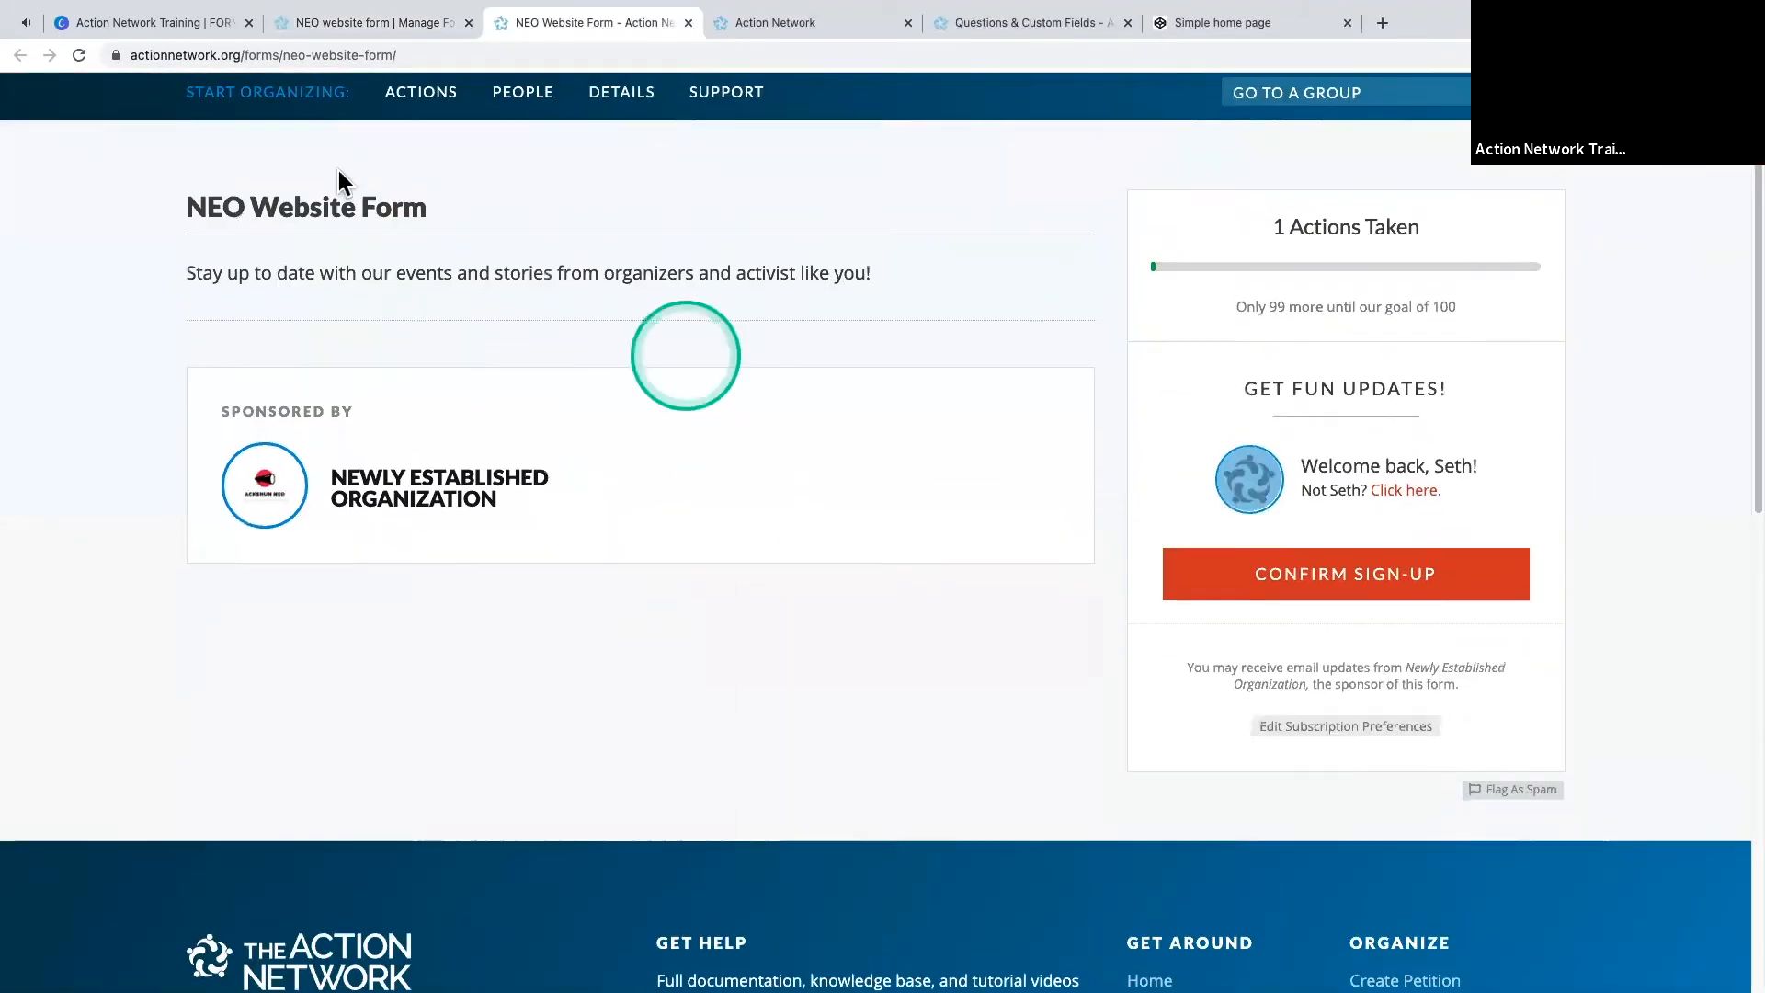
- Clear the remembered supporter on the live form and fill in the name, email and postal code from the saved autofill details
left_click(1396, 494)
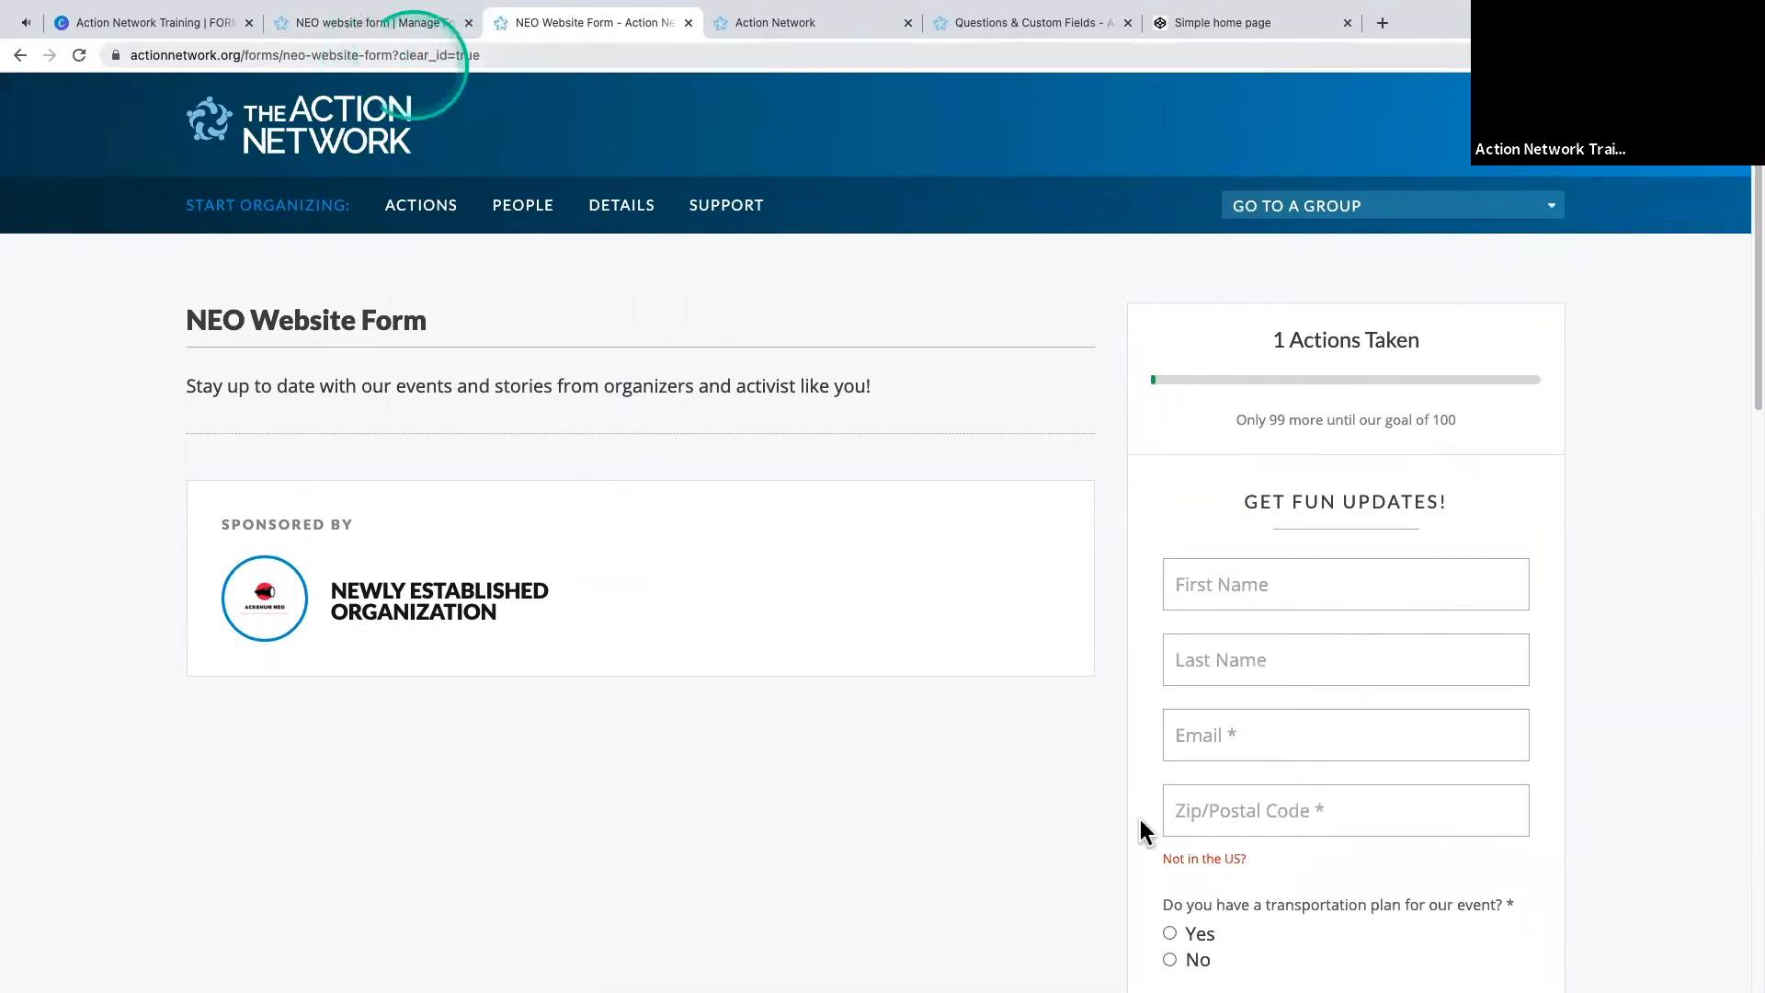
scroll(772, 634, "down", 2)
scroll(772, 640, "down", 3)
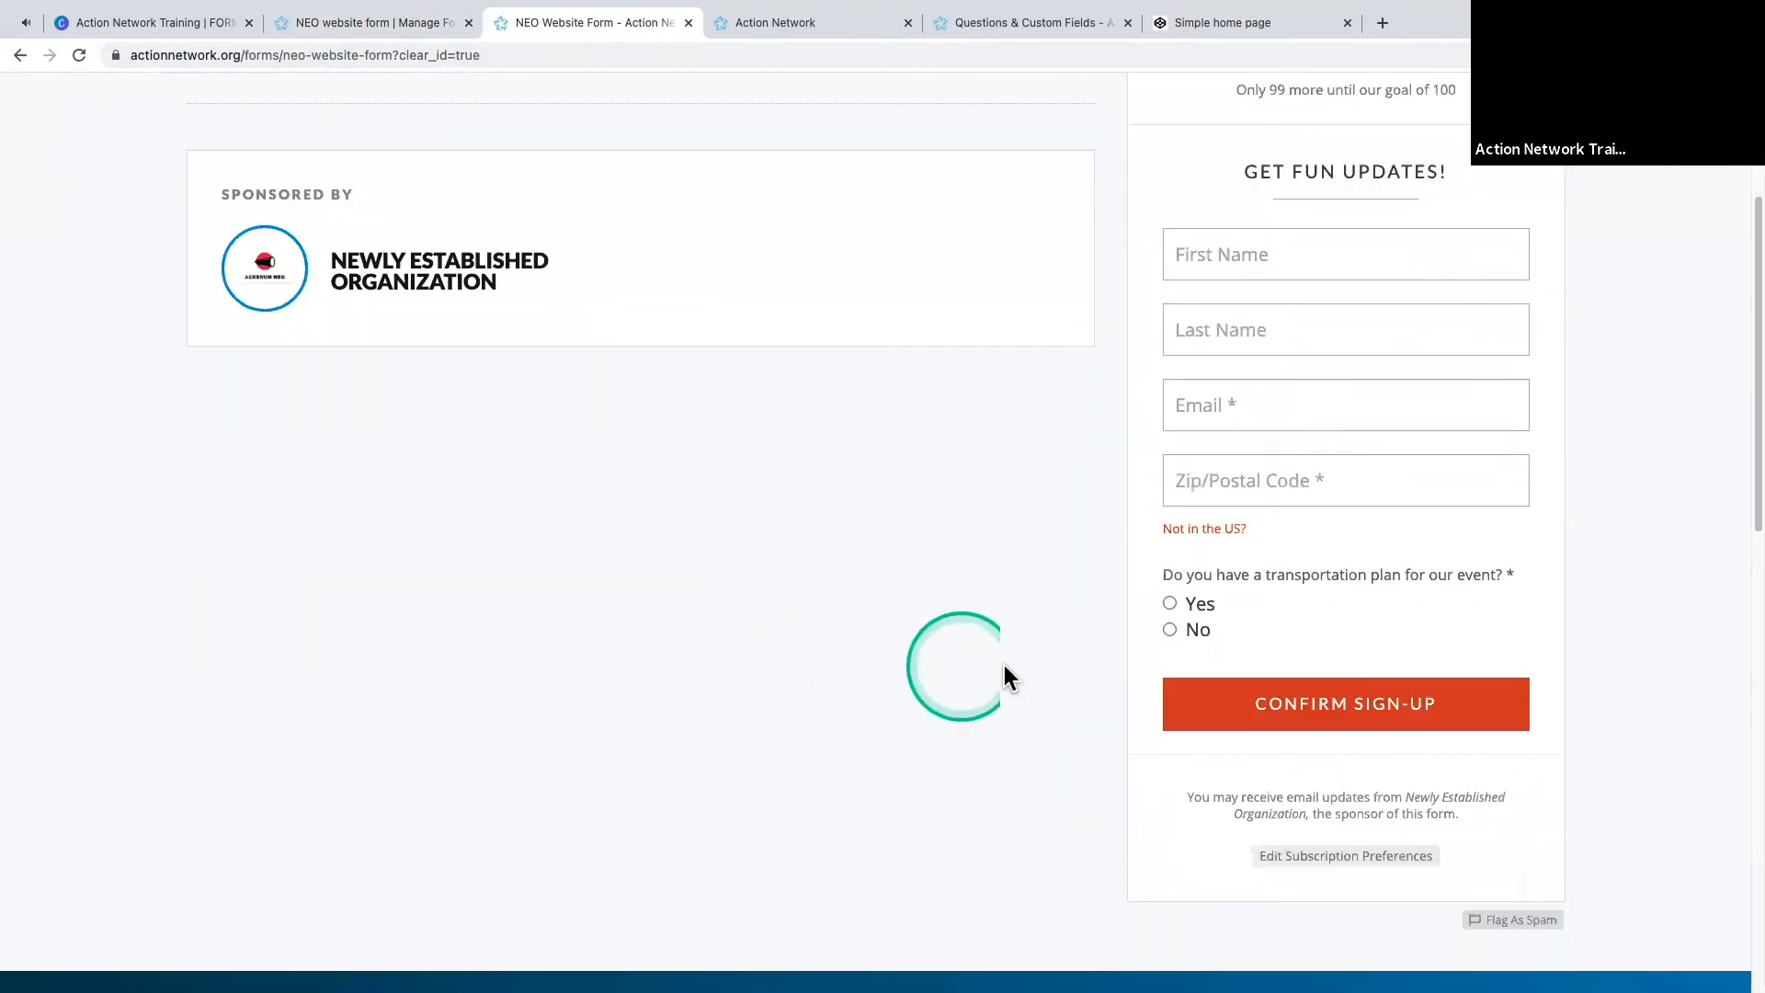
left_click(1256, 259)
left_click(1251, 317)
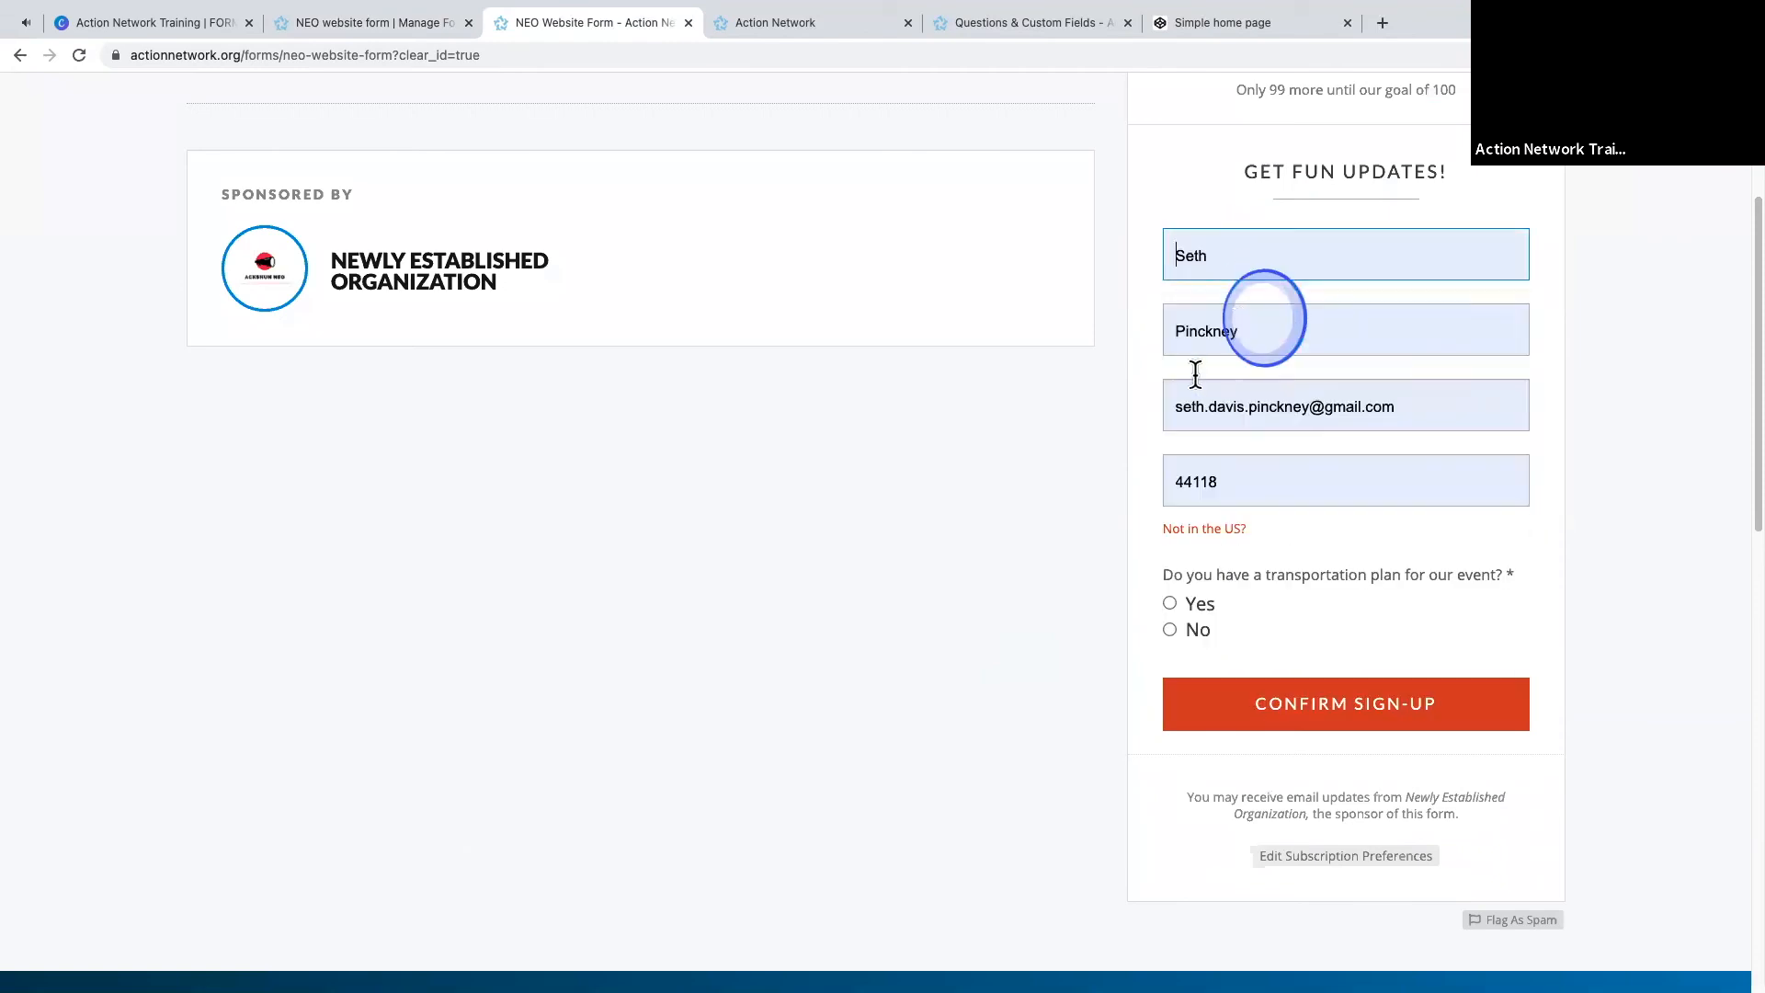
- Test the conditional transportation question by answering "Yes", then switching the answer to "No"
left_click(1169, 603)
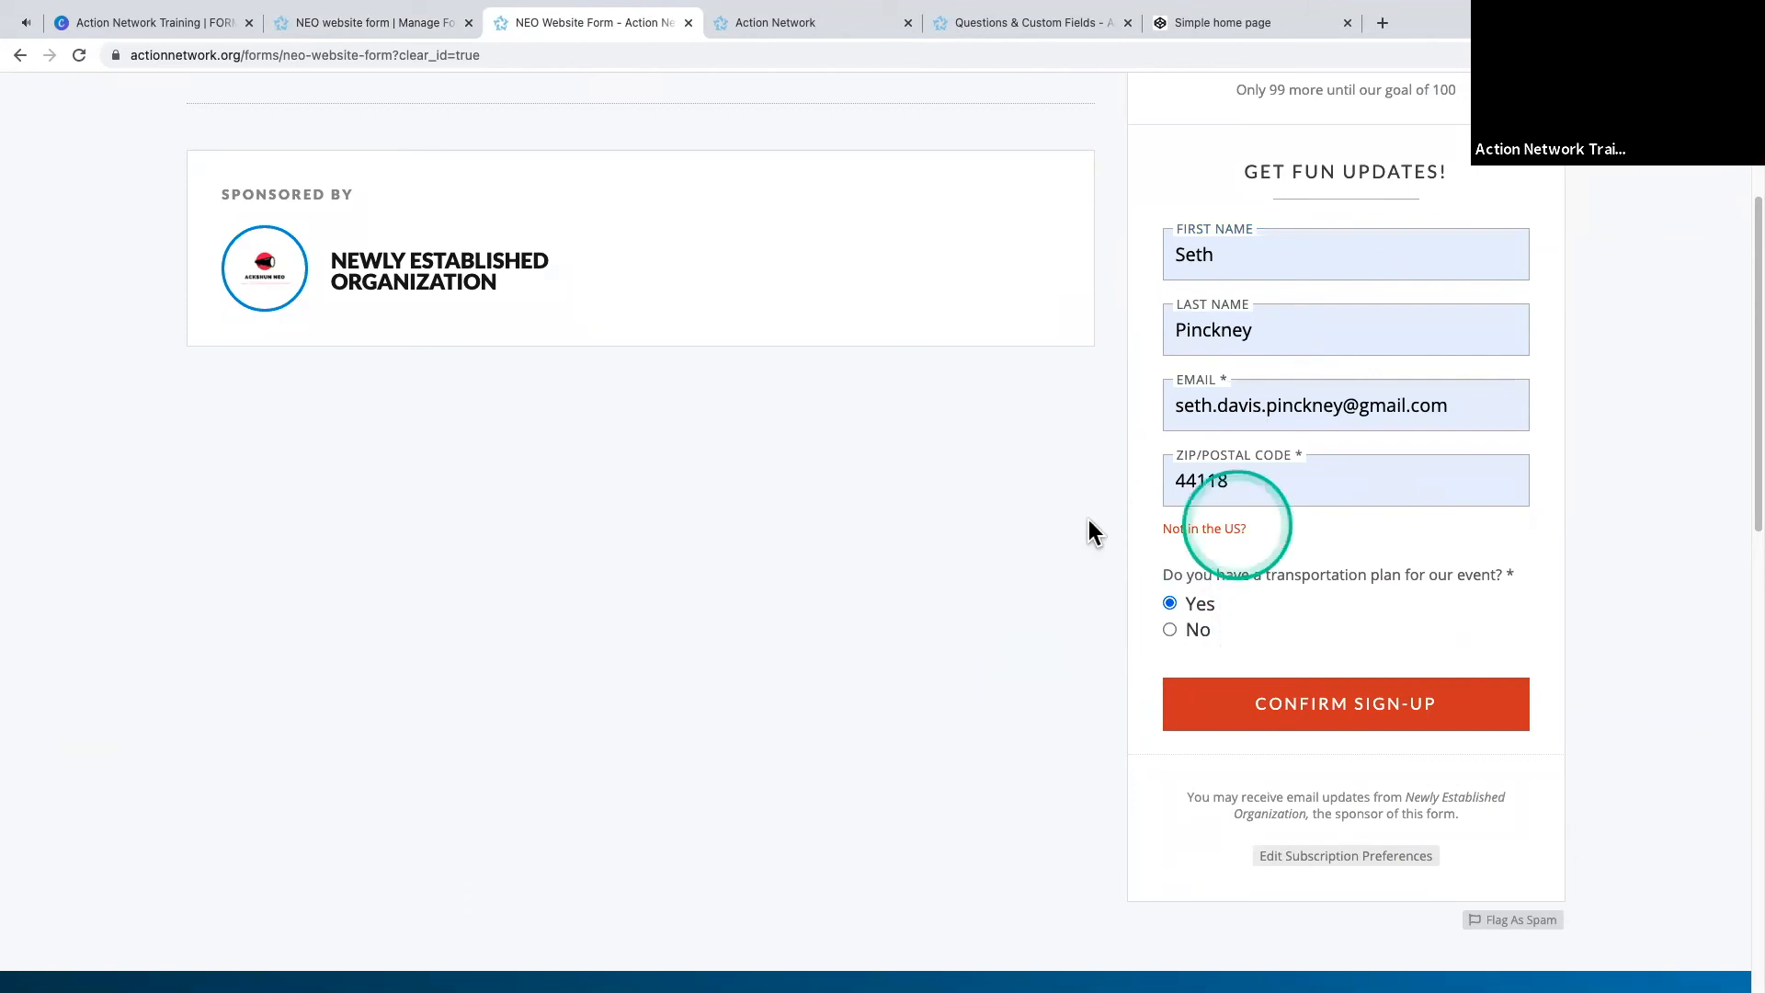
scroll(1041, 542, "up", 3)
scroll(1038, 548, "down", 9)
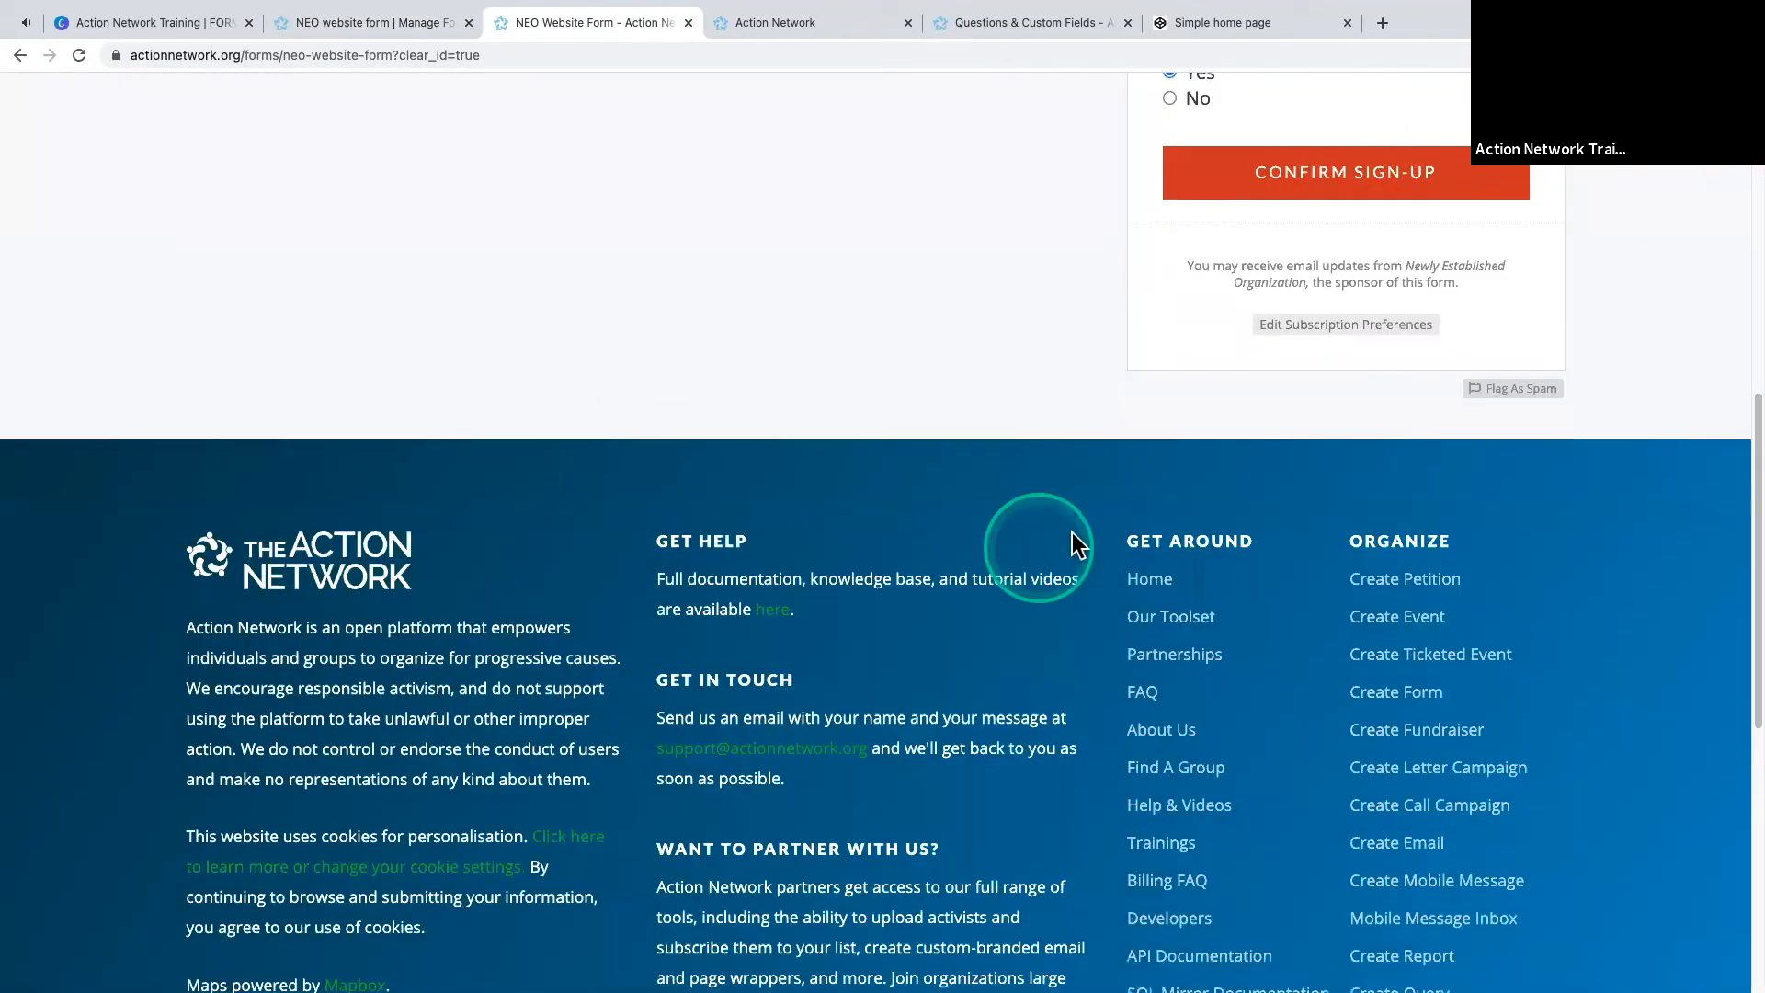
scroll(1072, 532, "up", 5)
left_click(1169, 635)
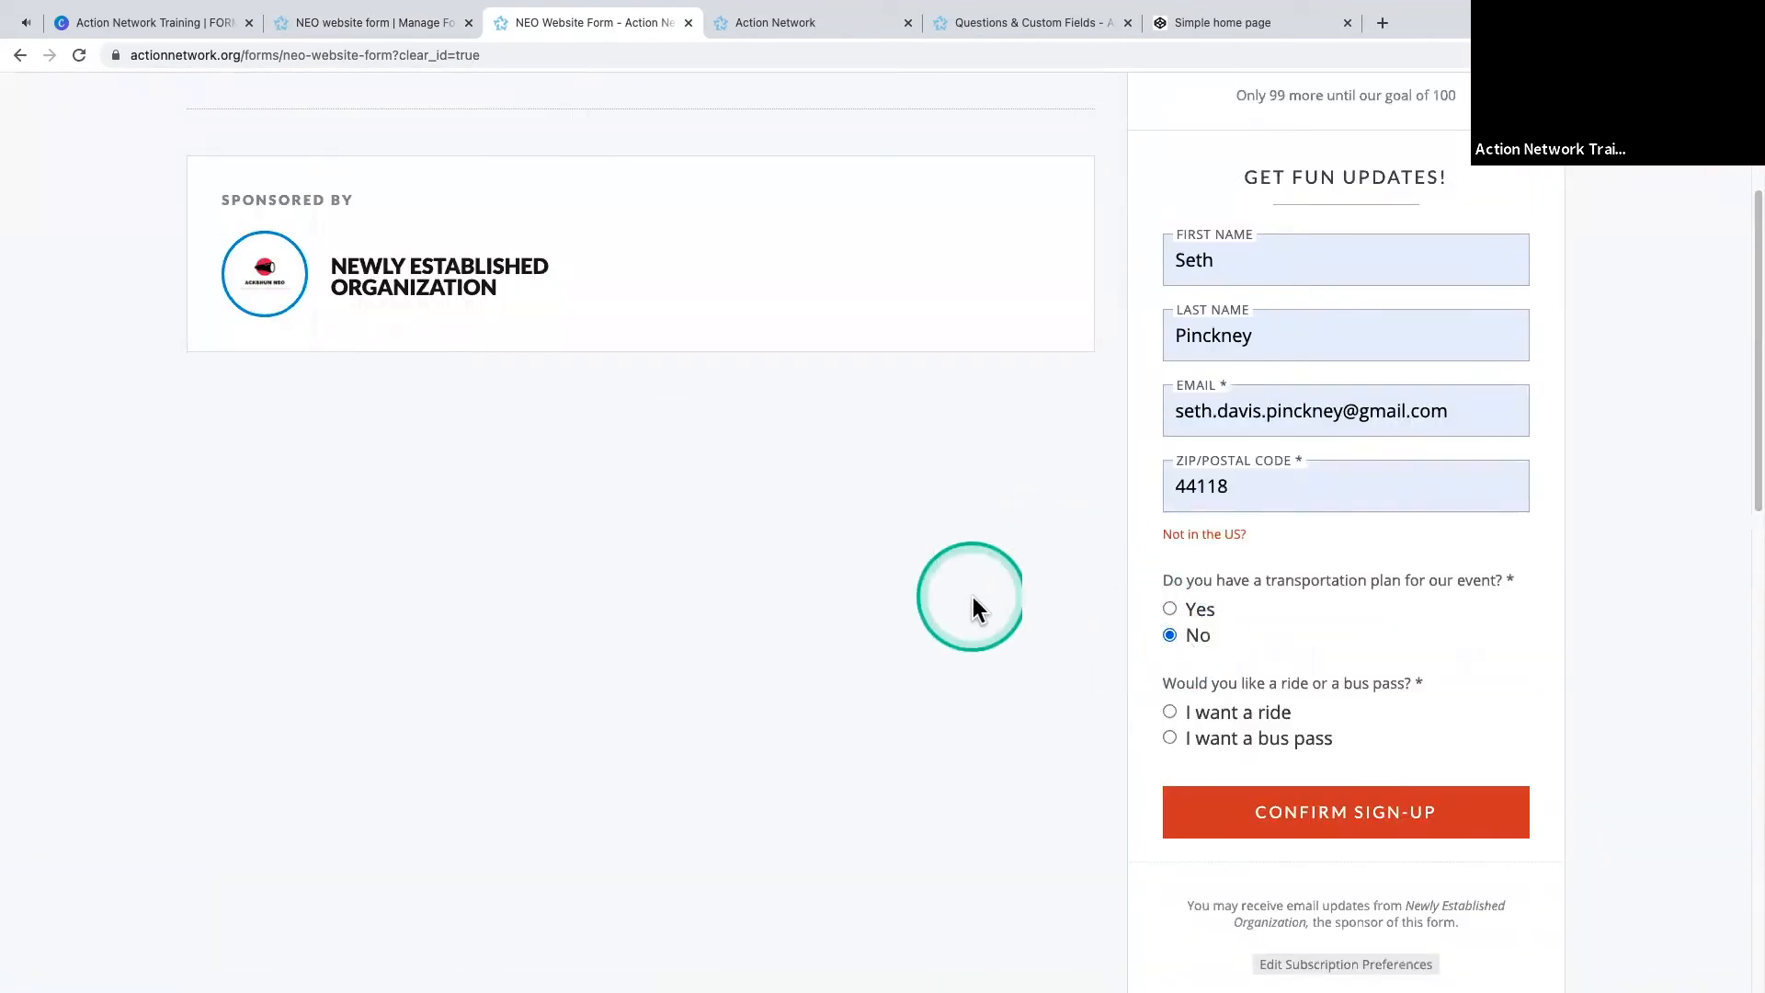
- Answer the ride question with "I want a ride", submit the sign-up, and look over the live thank-you page
scroll(973, 602, "down", 3)
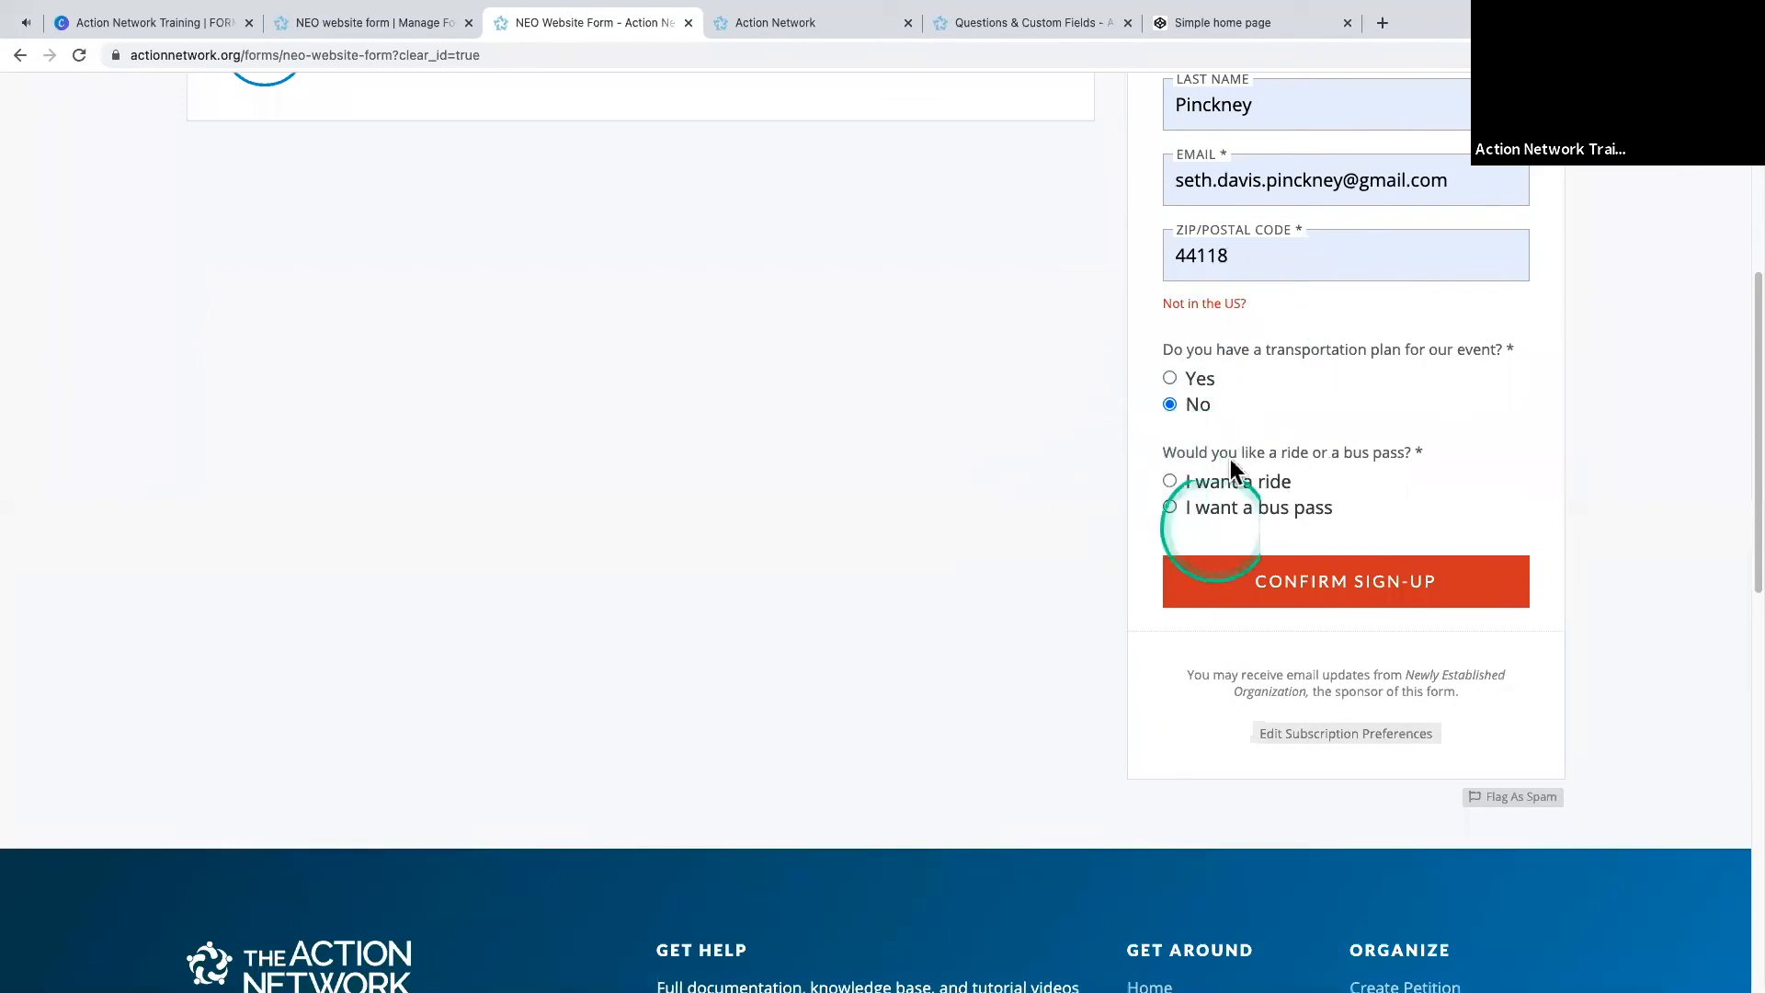
left_click(1171, 482)
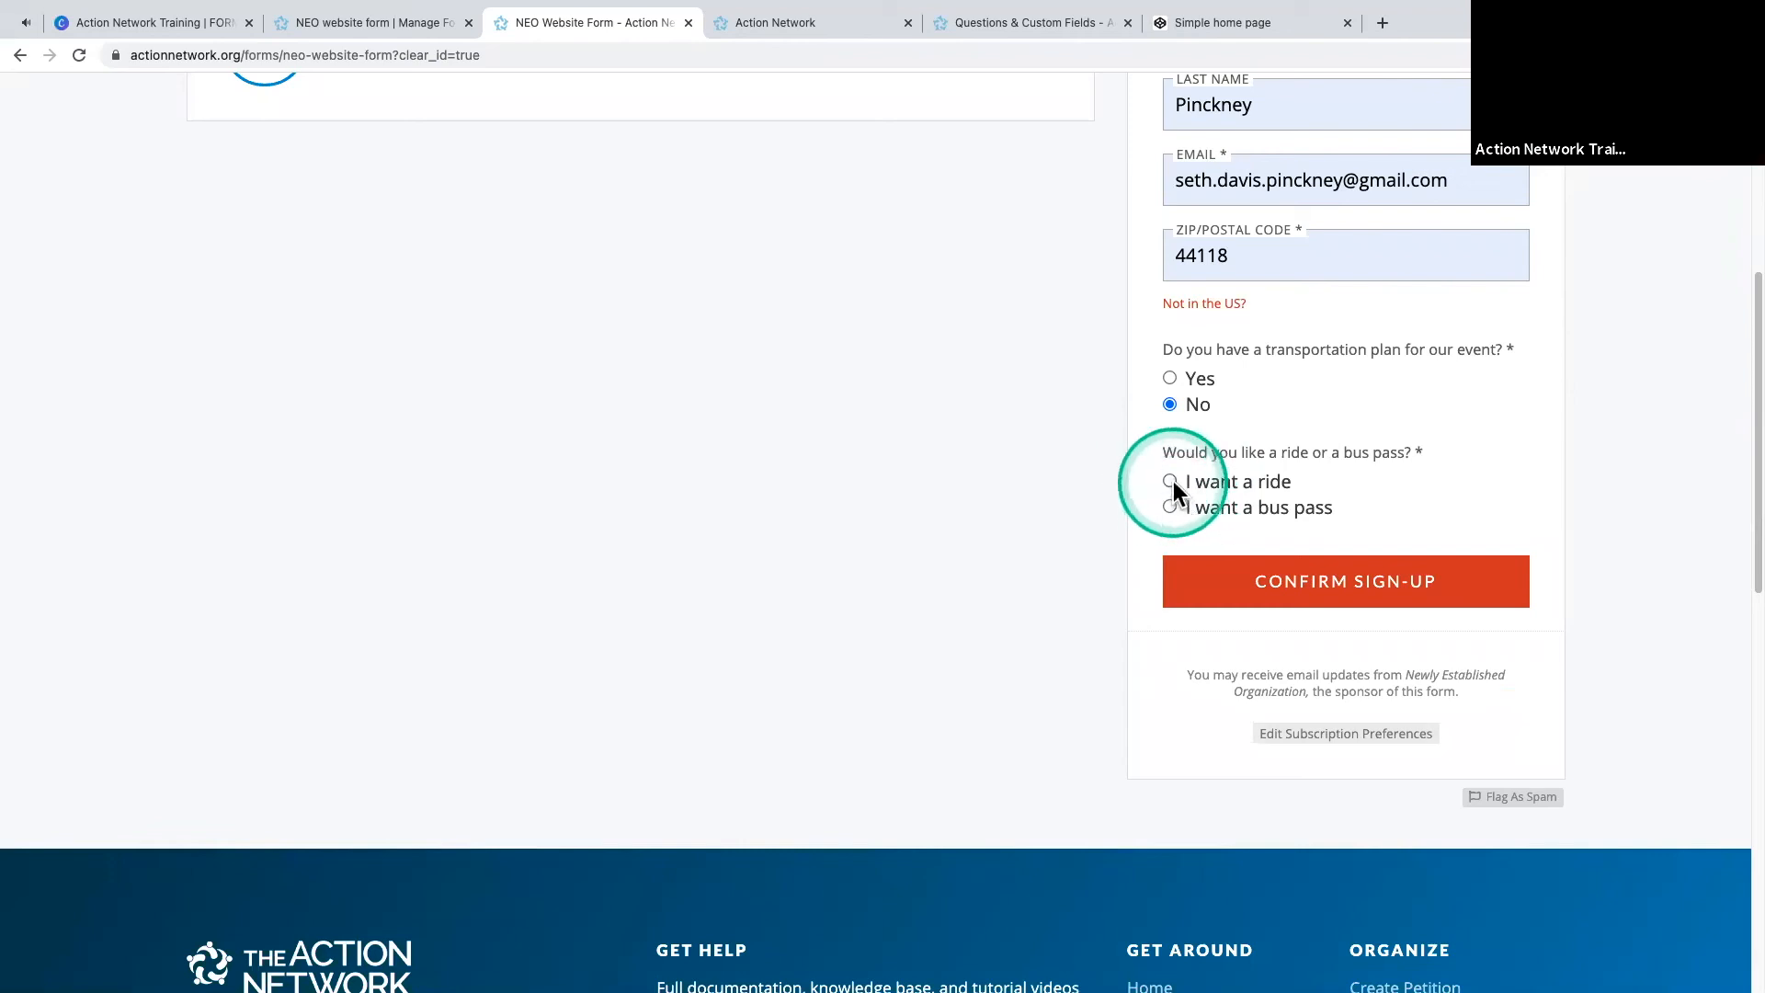
left_click(1282, 581)
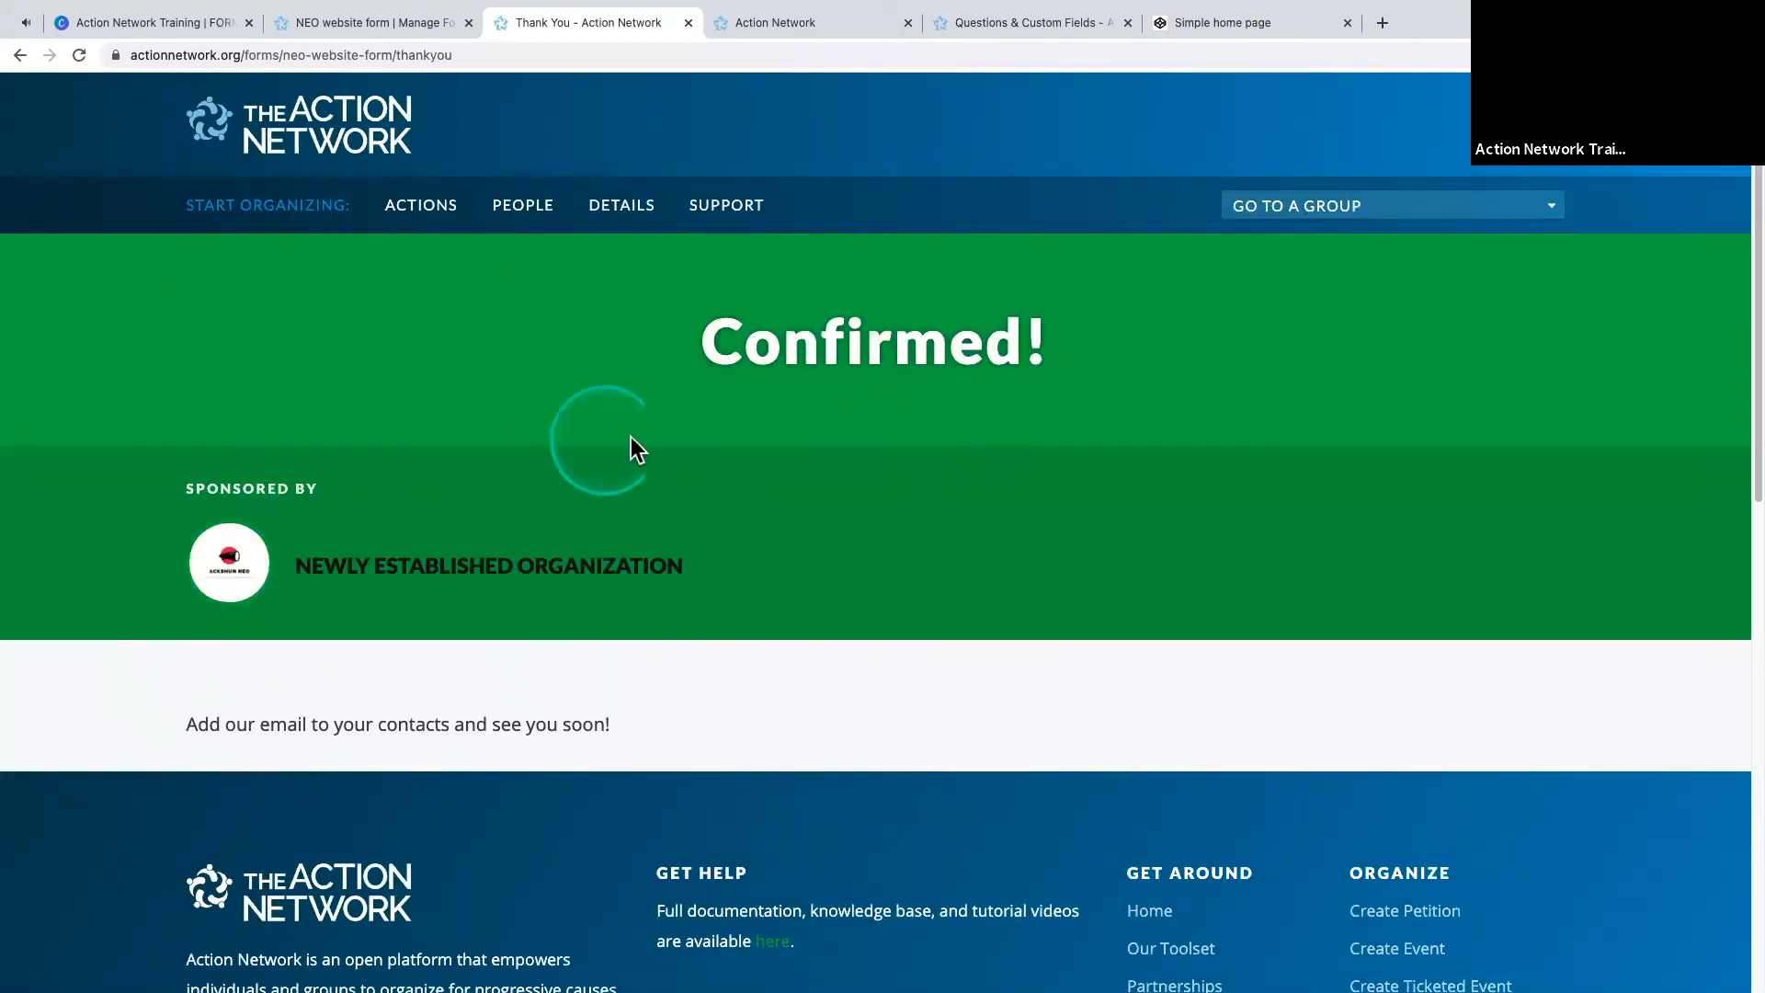
scroll(371, 560, "down", 1)
scroll(372, 559, "down", 3)
scroll(377, 566, "up", 3)
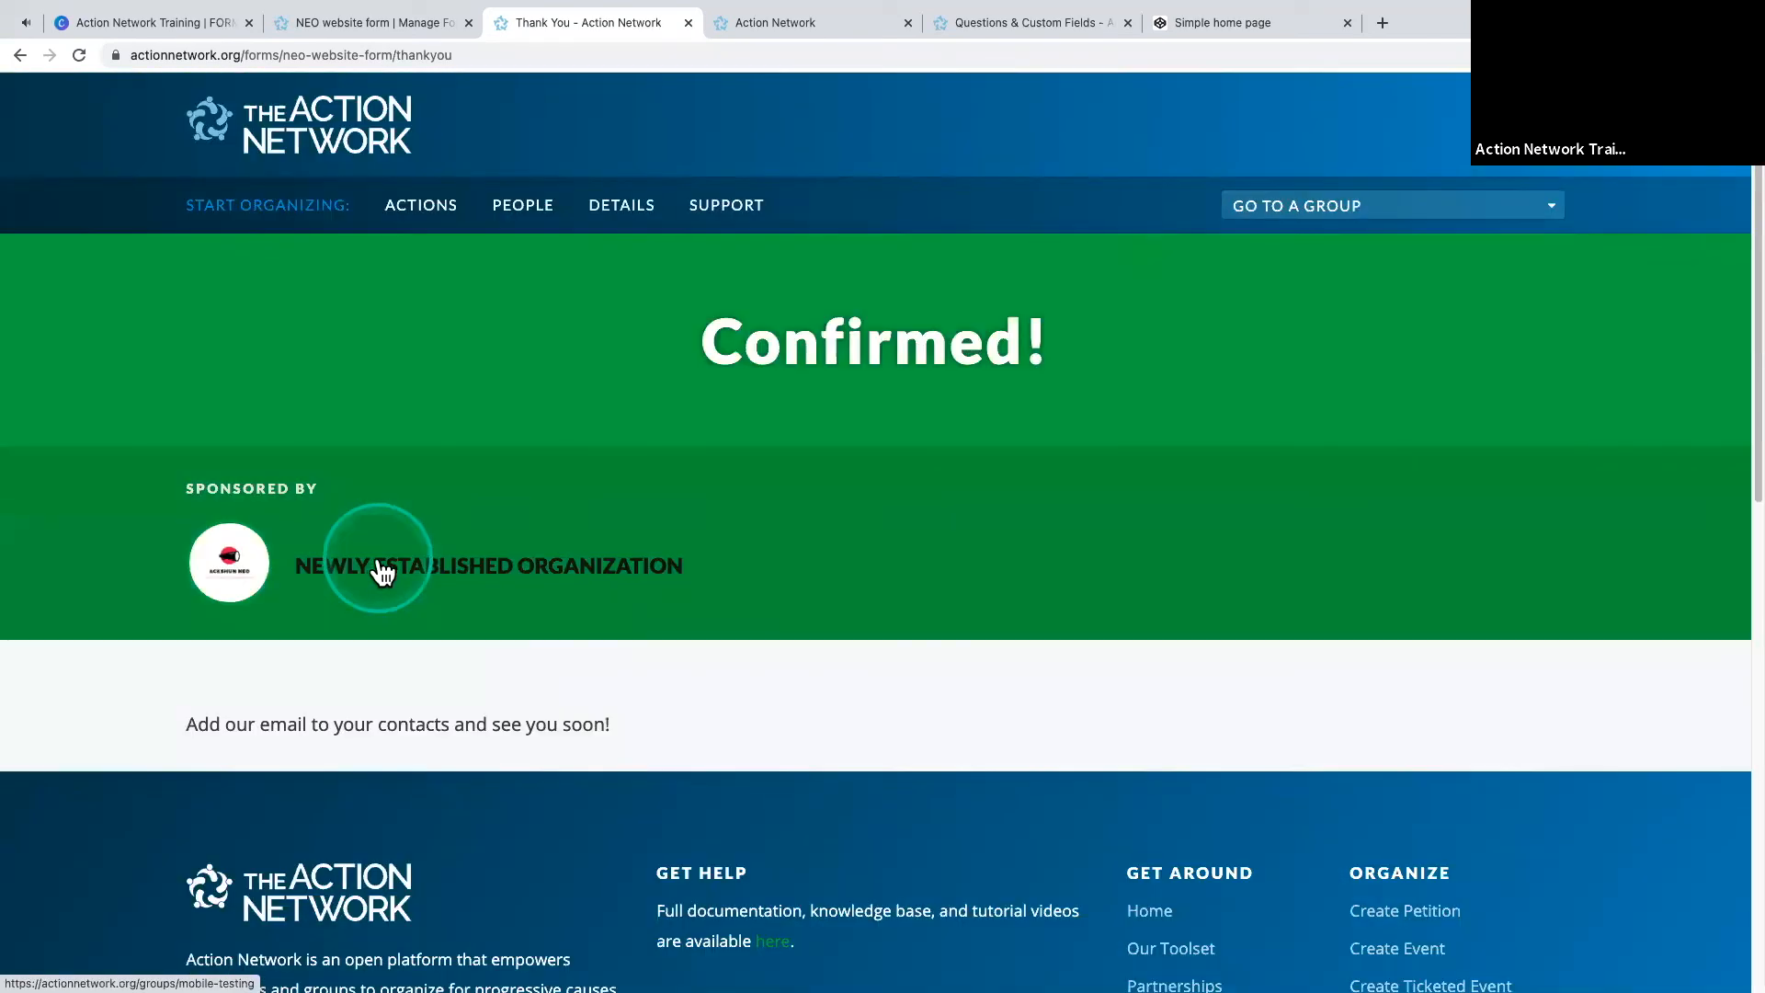
- Return to the form's management page and open the group's Page Wrappers list
left_click(332, 23)
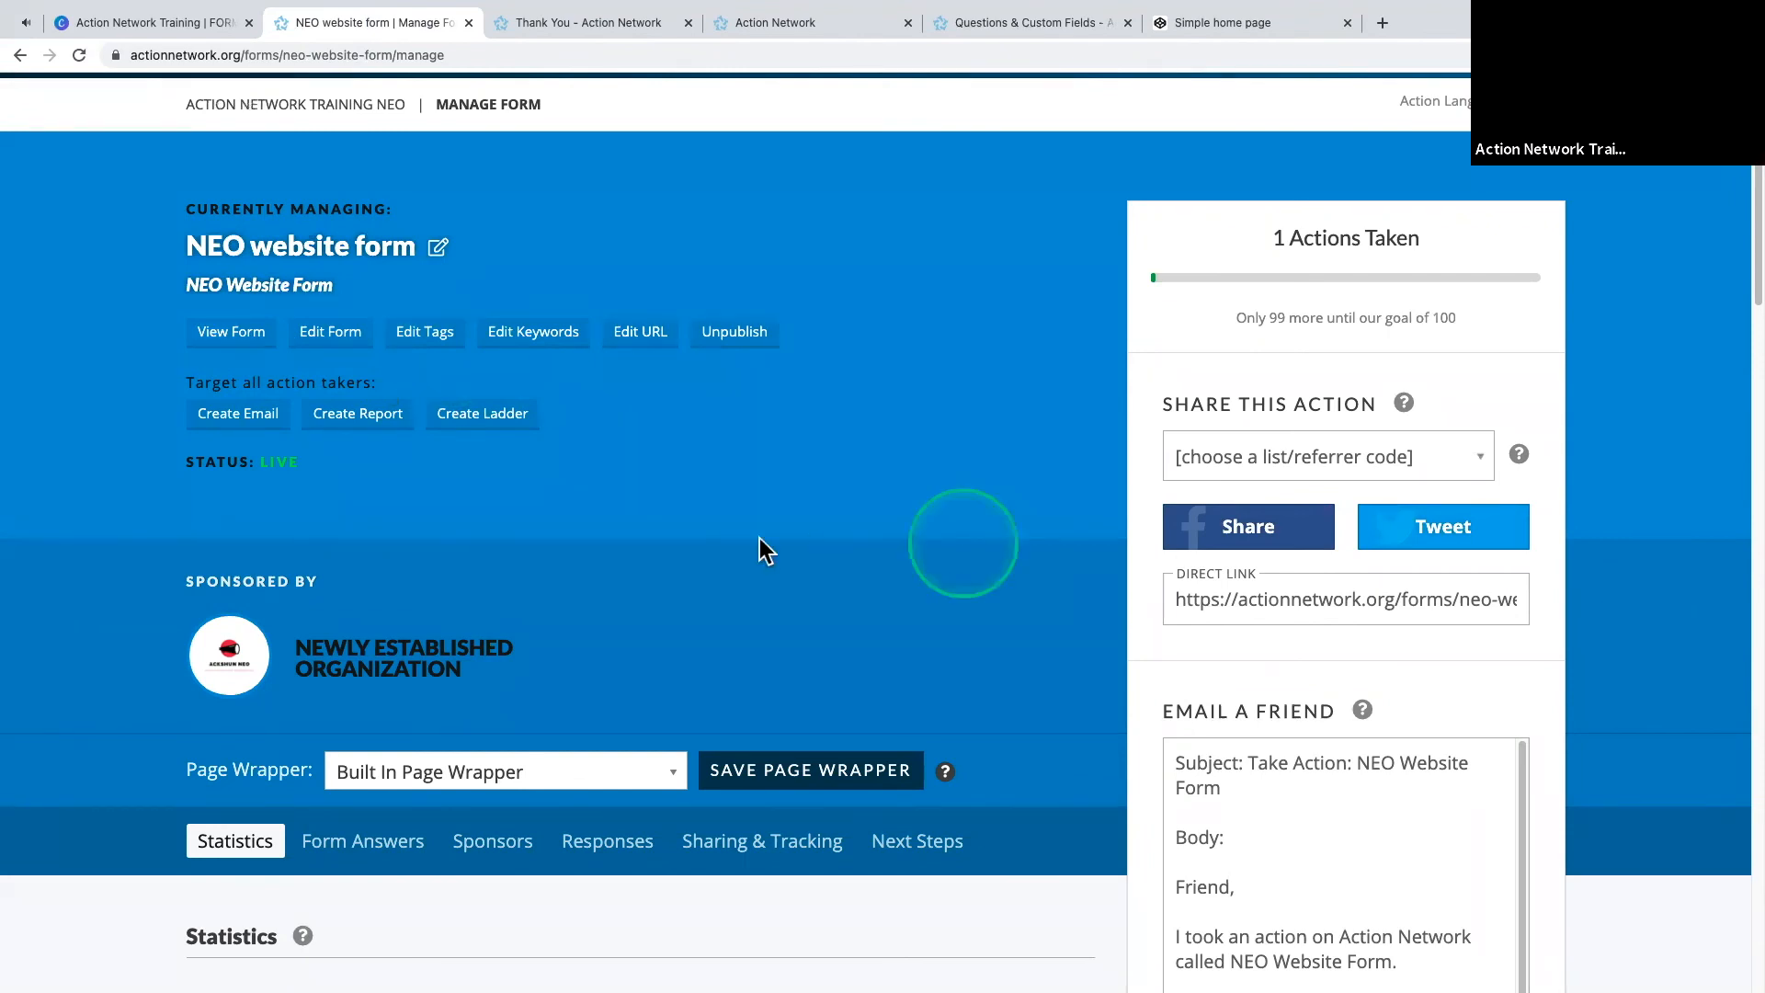
scroll(634, 565, "down", 3)
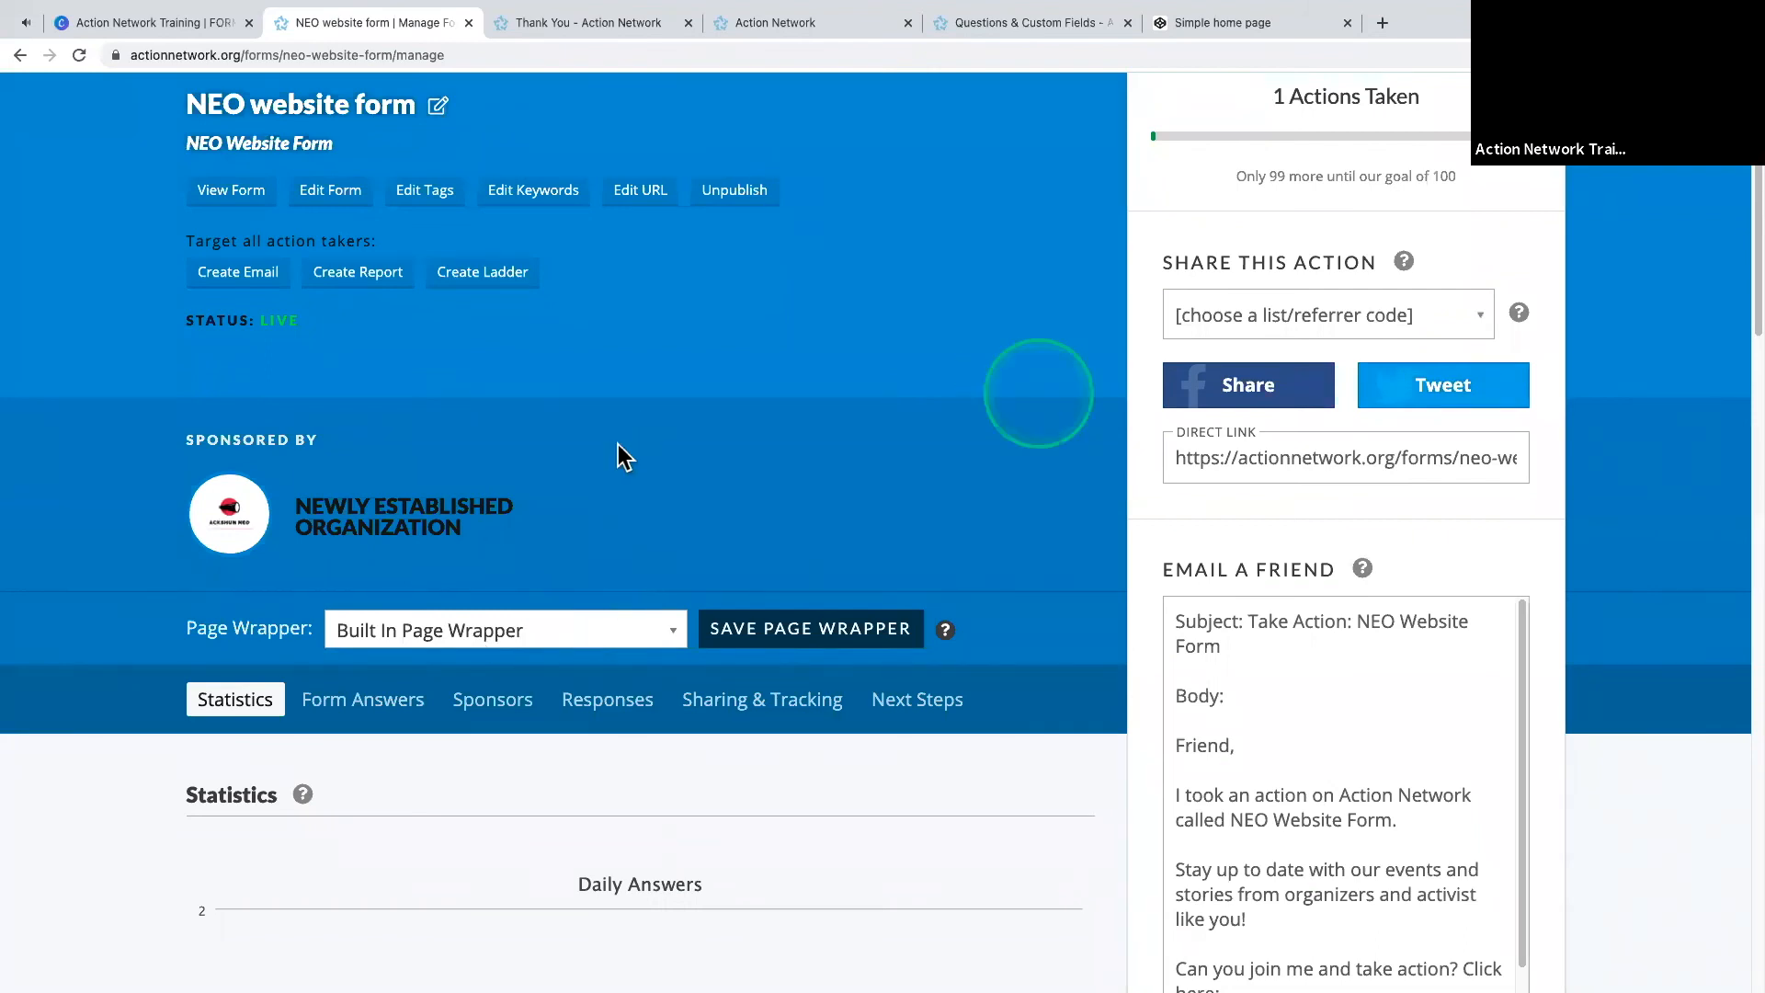
scroll(618, 454, "up", 5)
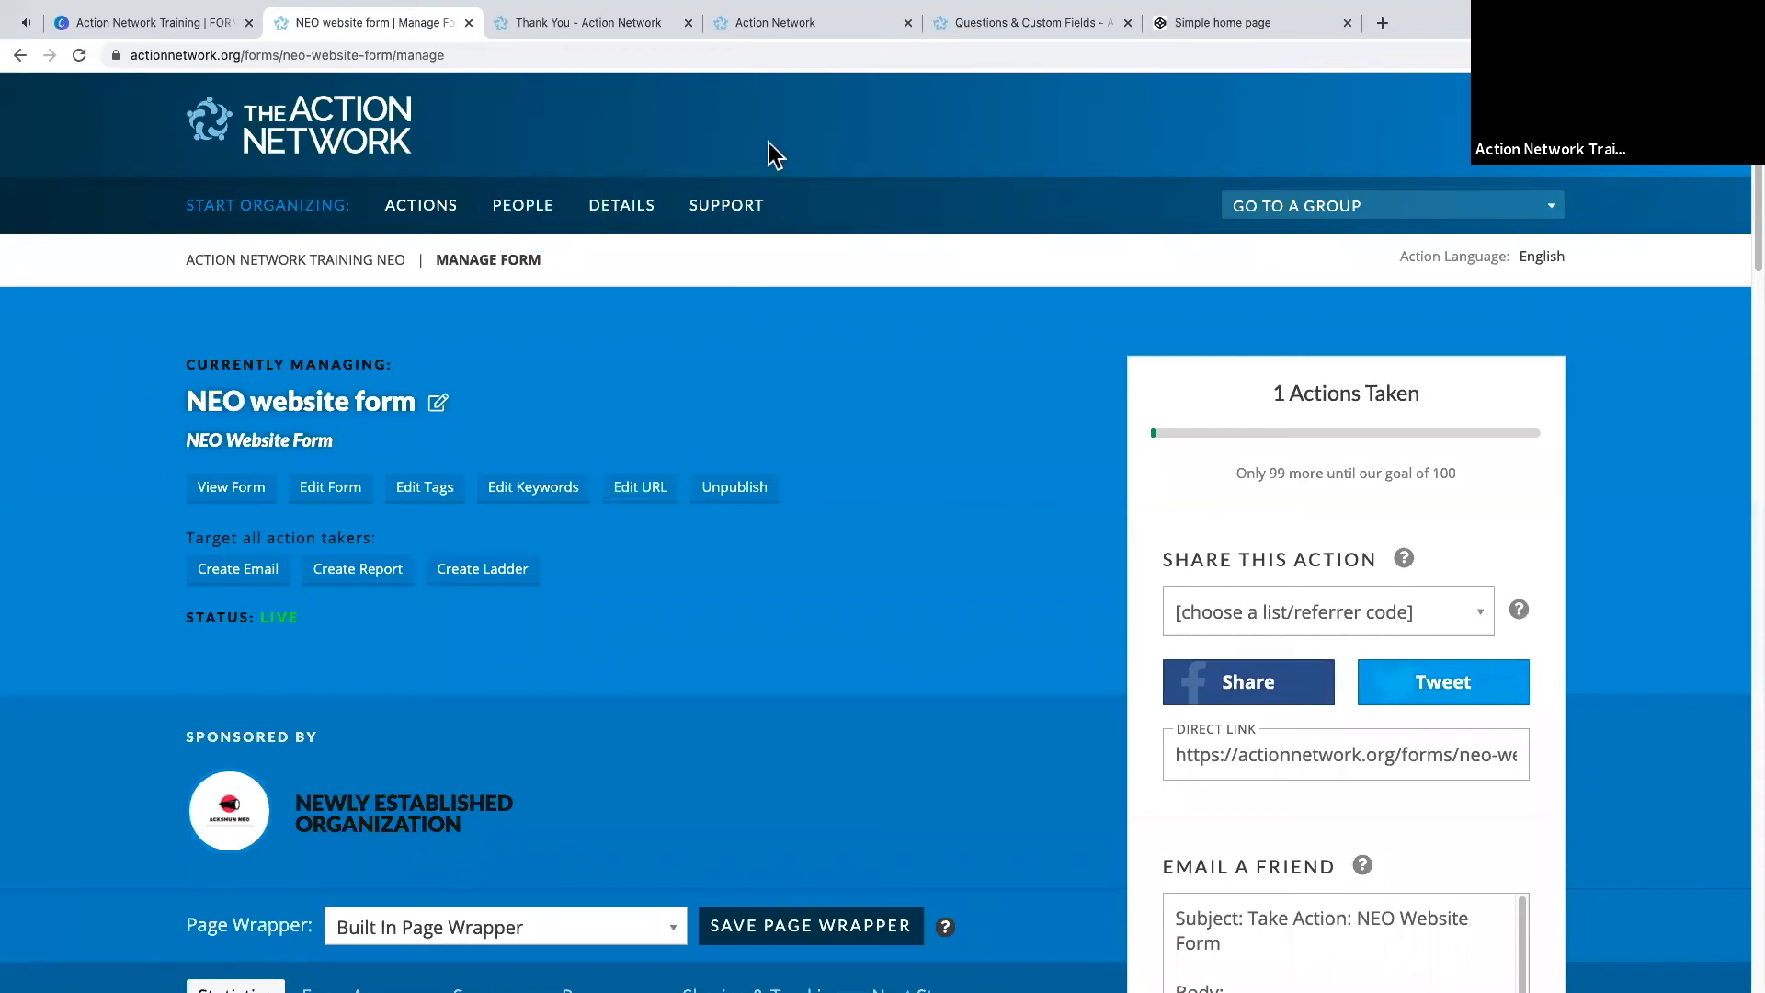
left_click(625, 204)
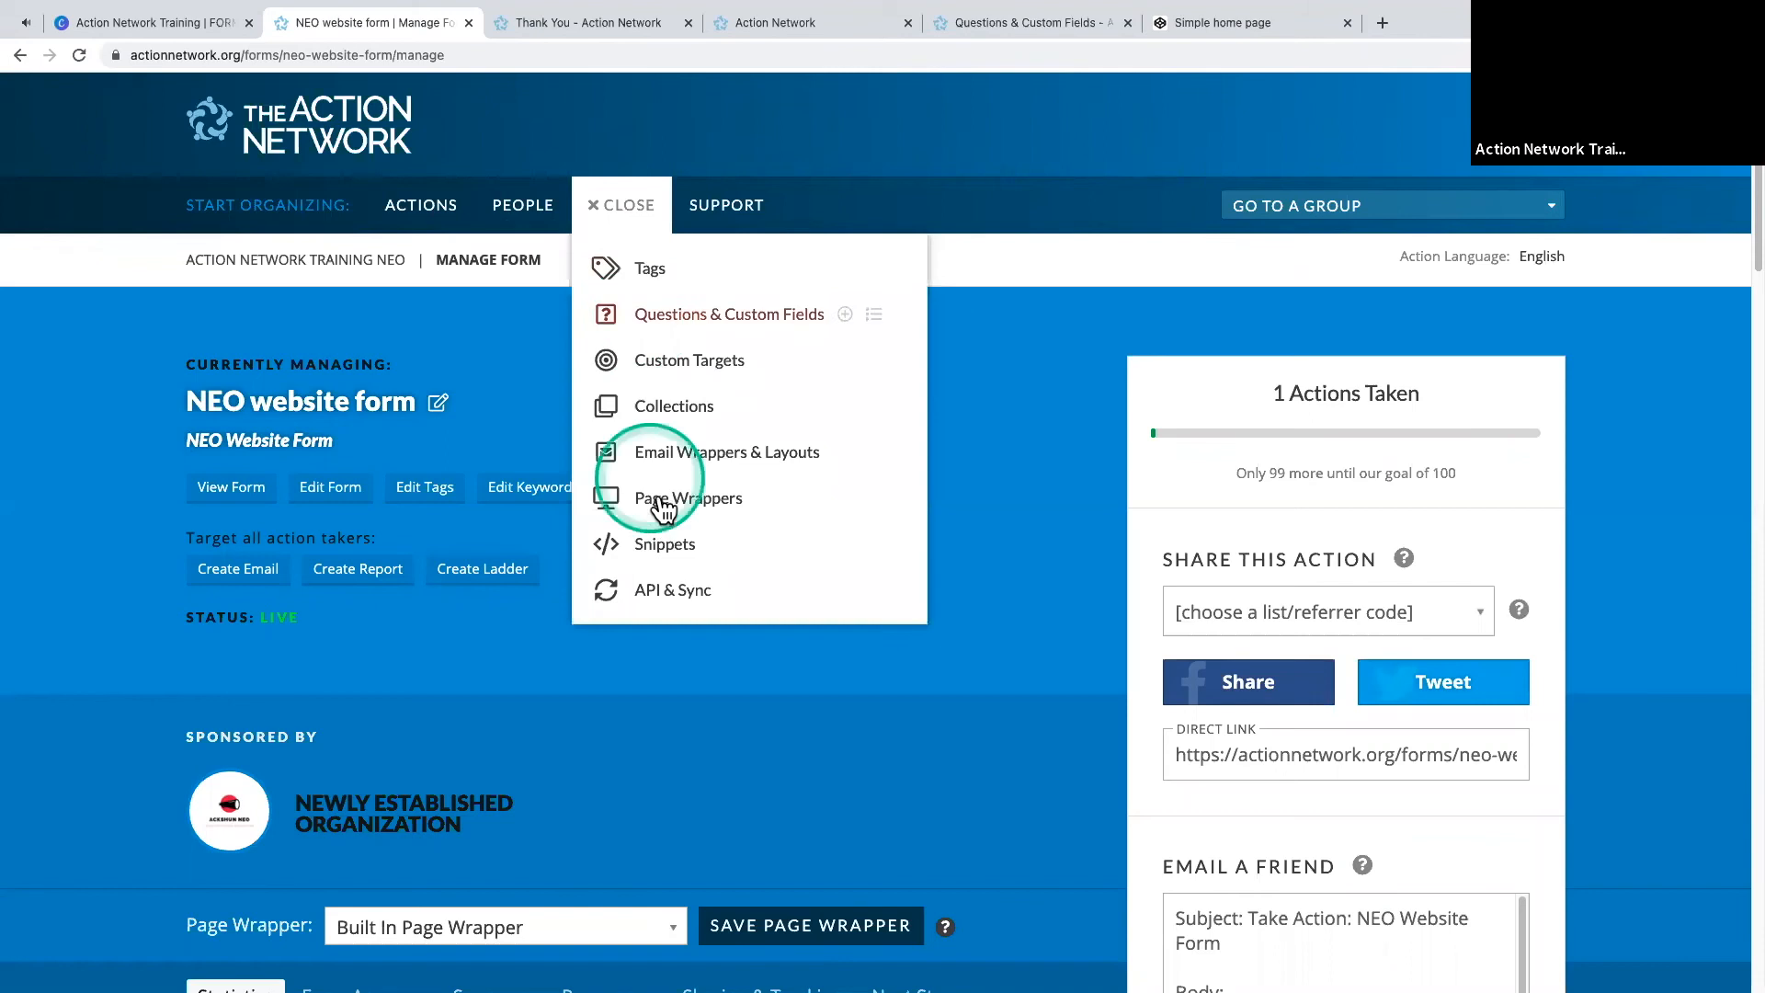
mouse_move(703, 497)
left_click(796, 498)
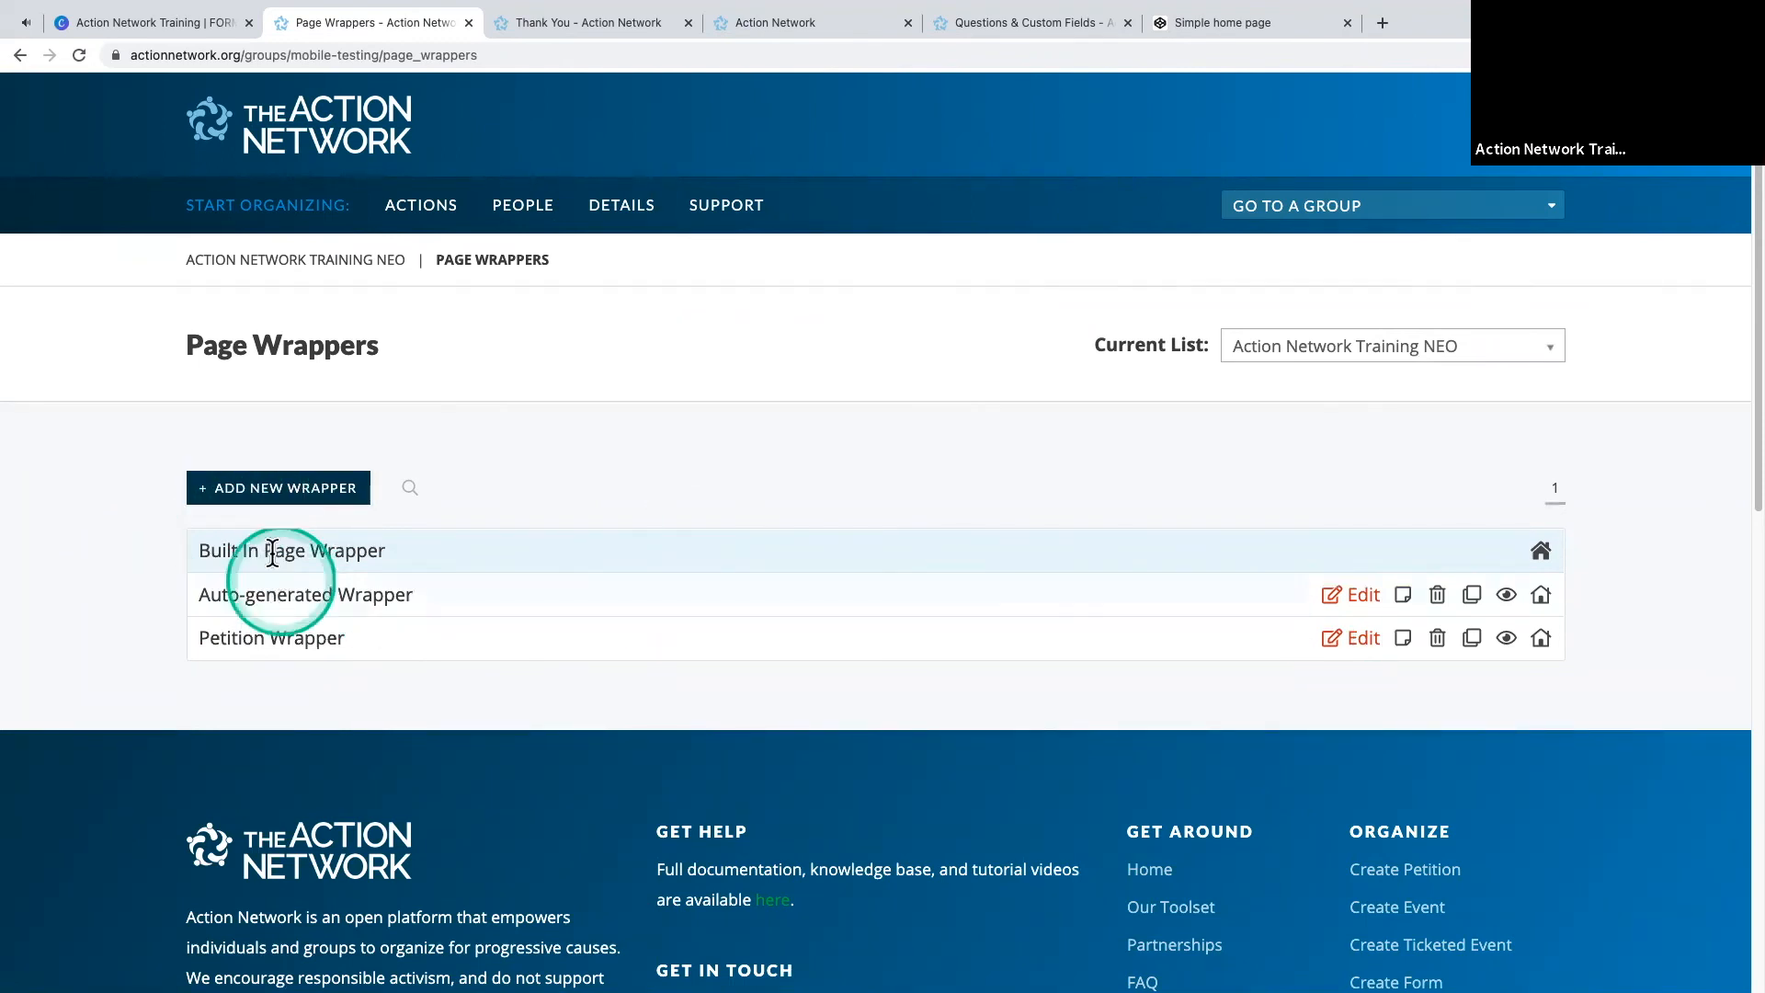
- Add a new page wrapper and open its auto-generate options
left_click(240, 500)
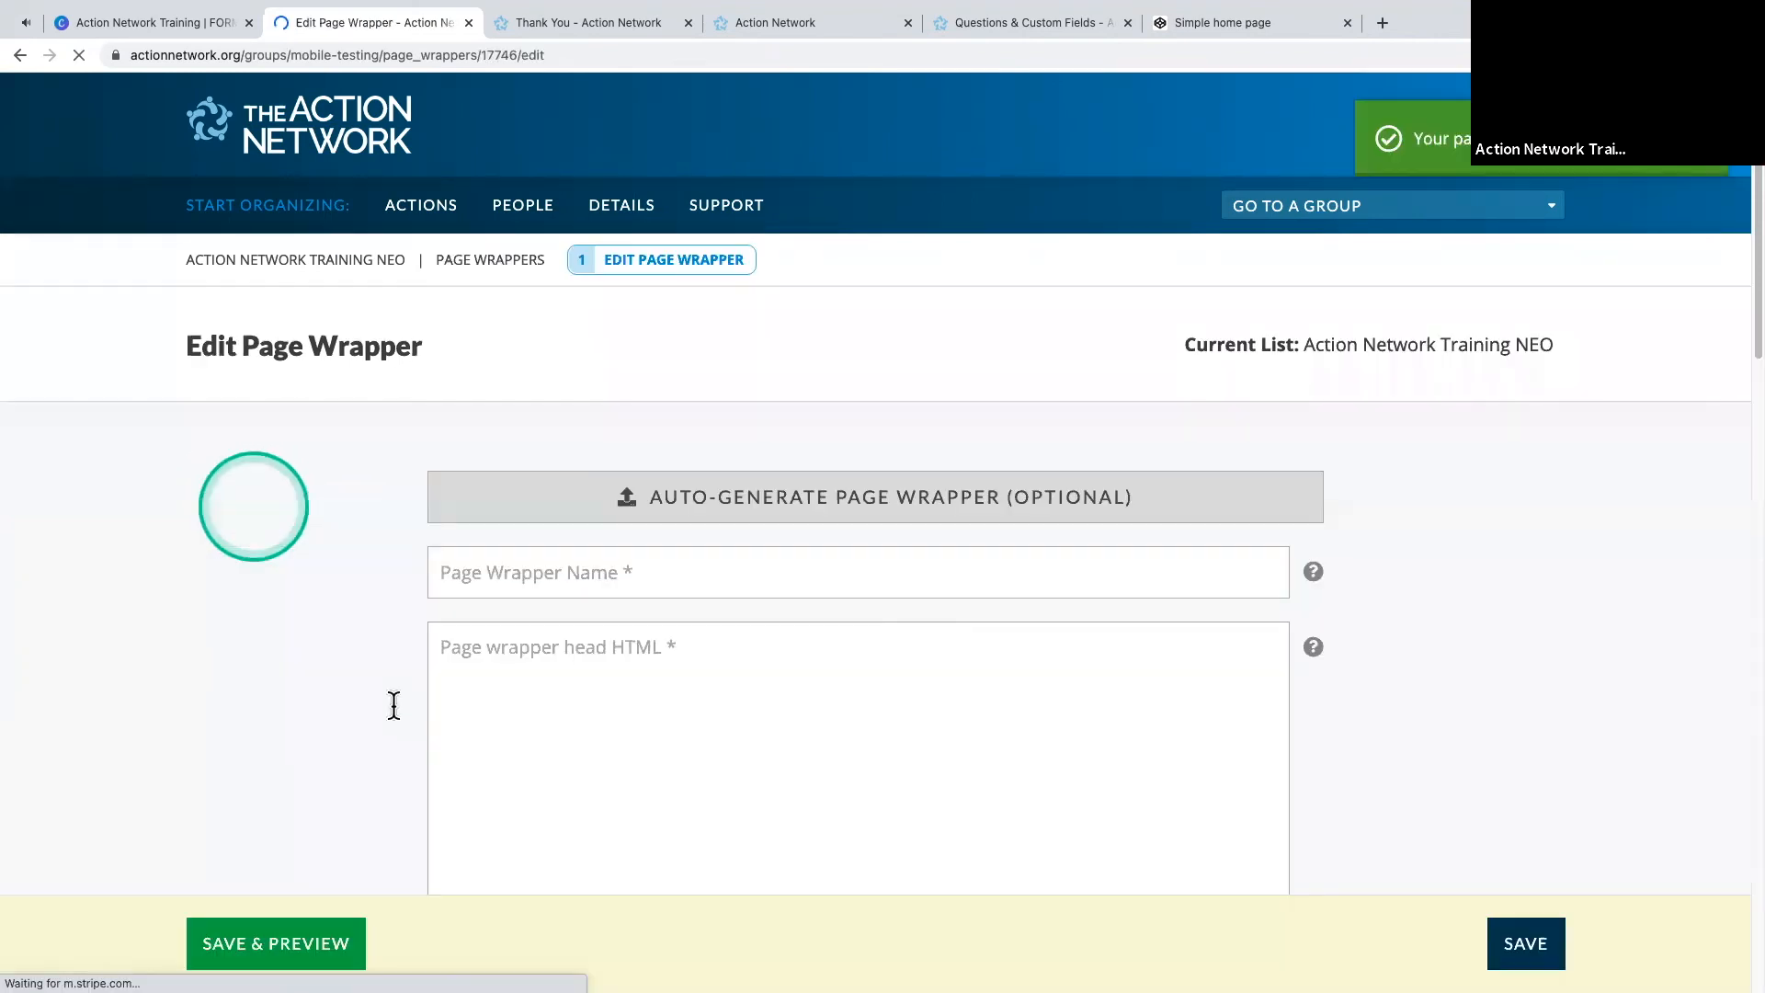
scroll(693, 361, "down", 1)
scroll(680, 435, "down", 2)
left_click(680, 433)
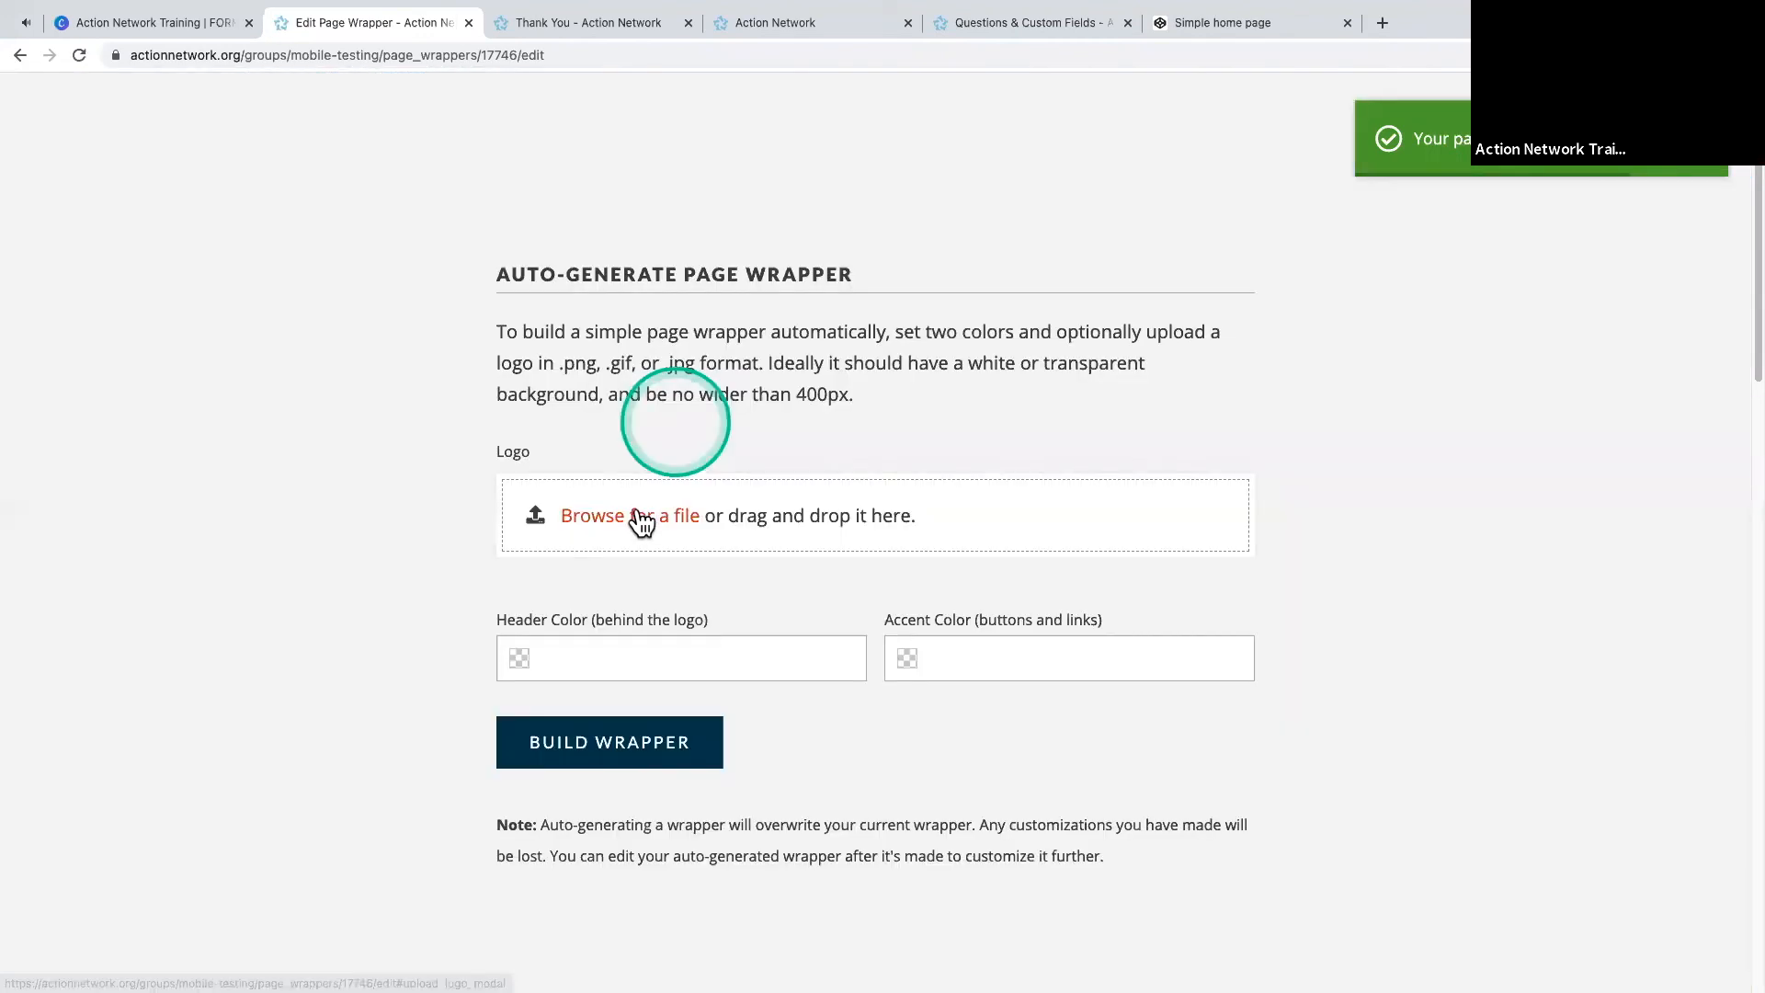
- Choose the desktop image "Ackshun neo.png" as the page wrapper's logo
left_click(639, 515)
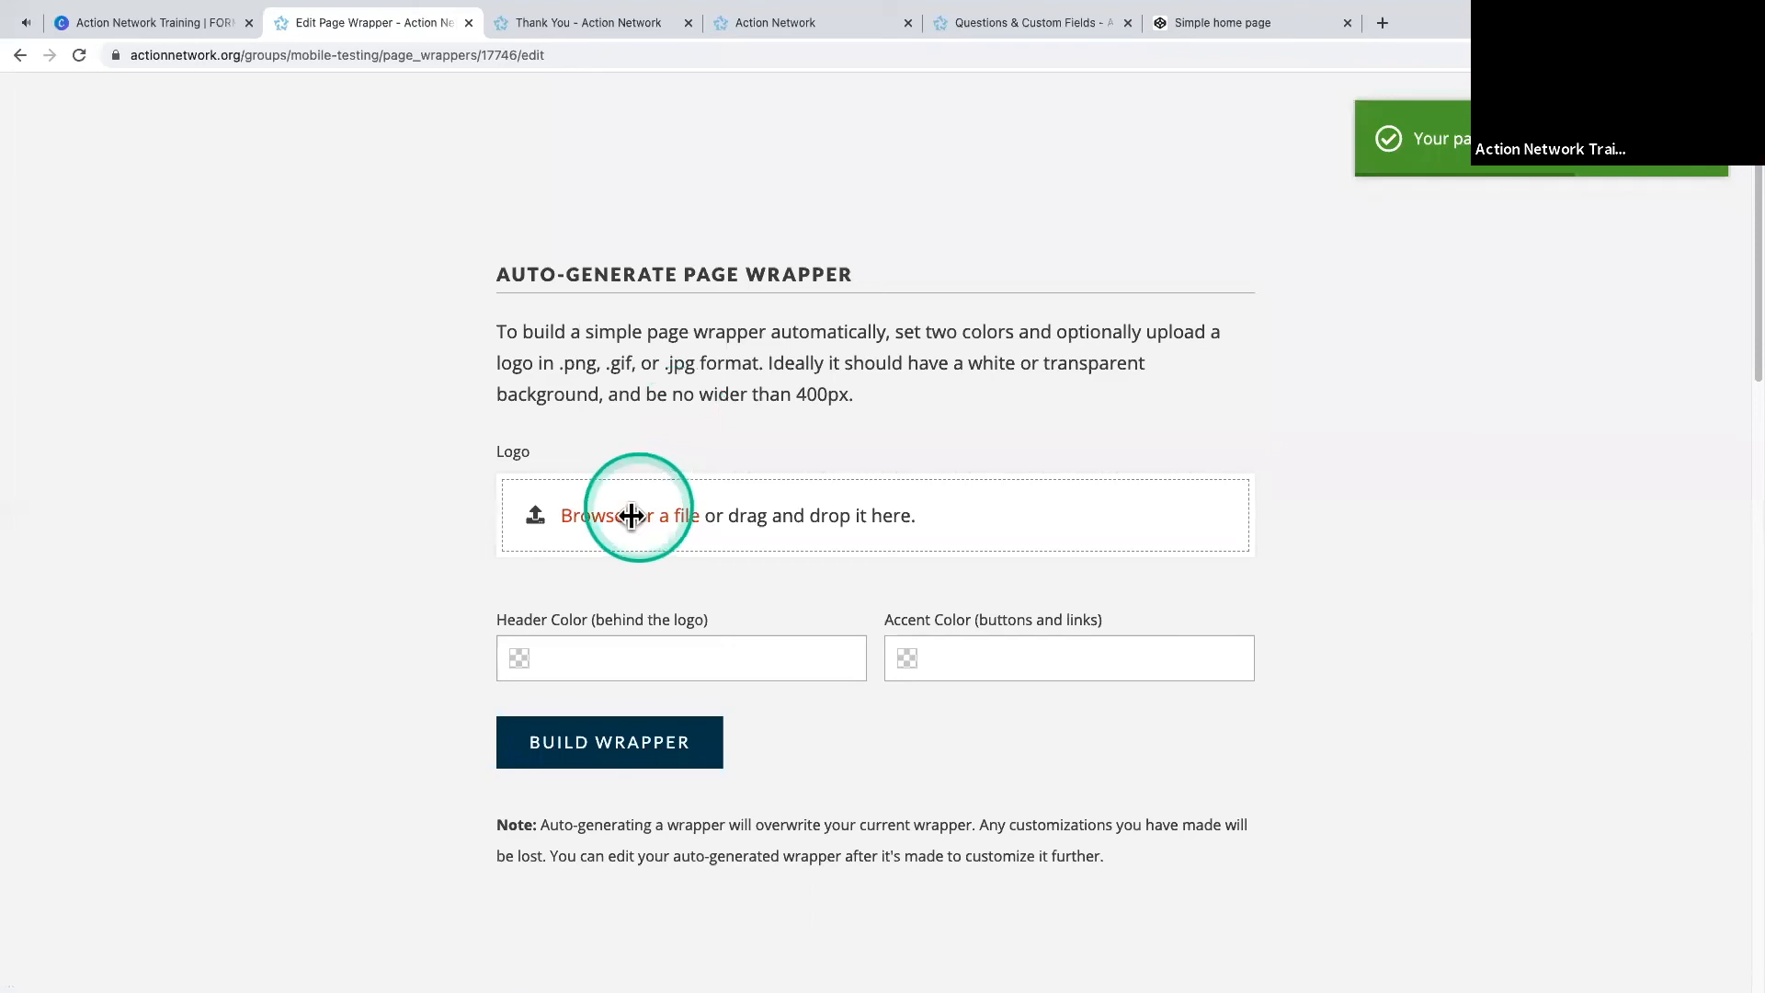
left_click(680, 393)
left_click(1030, 386)
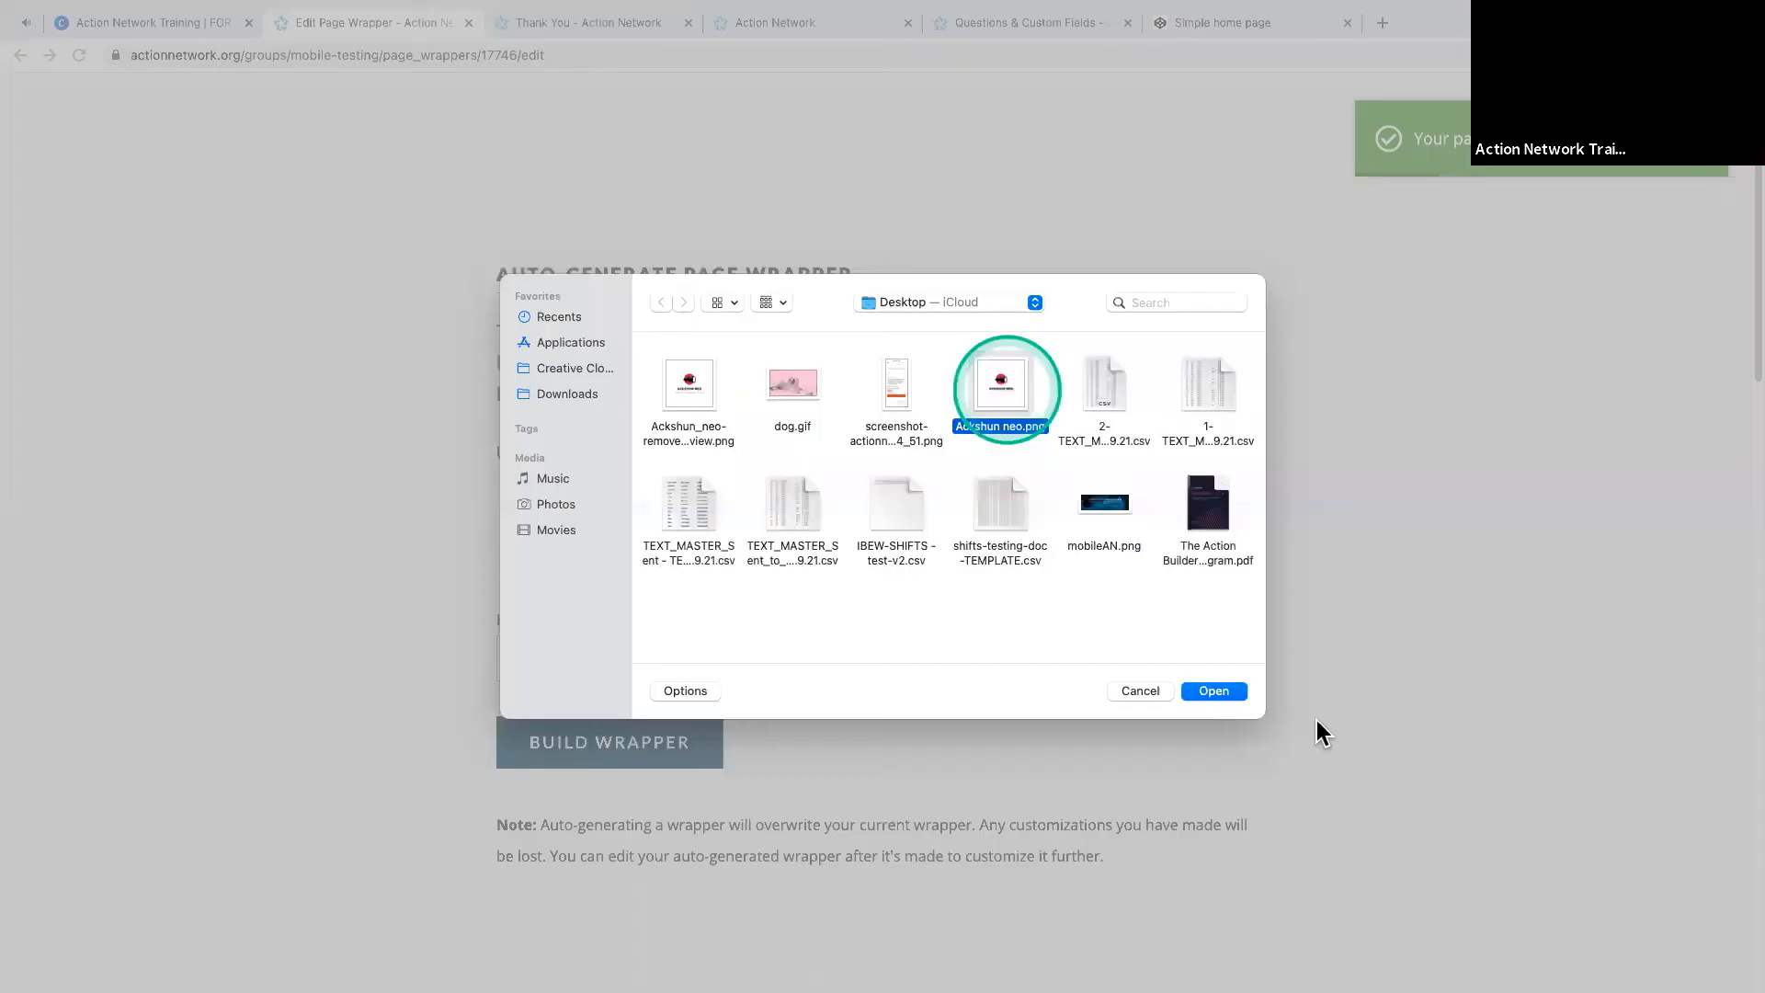
left_click(1215, 692)
left_click(224, 562)
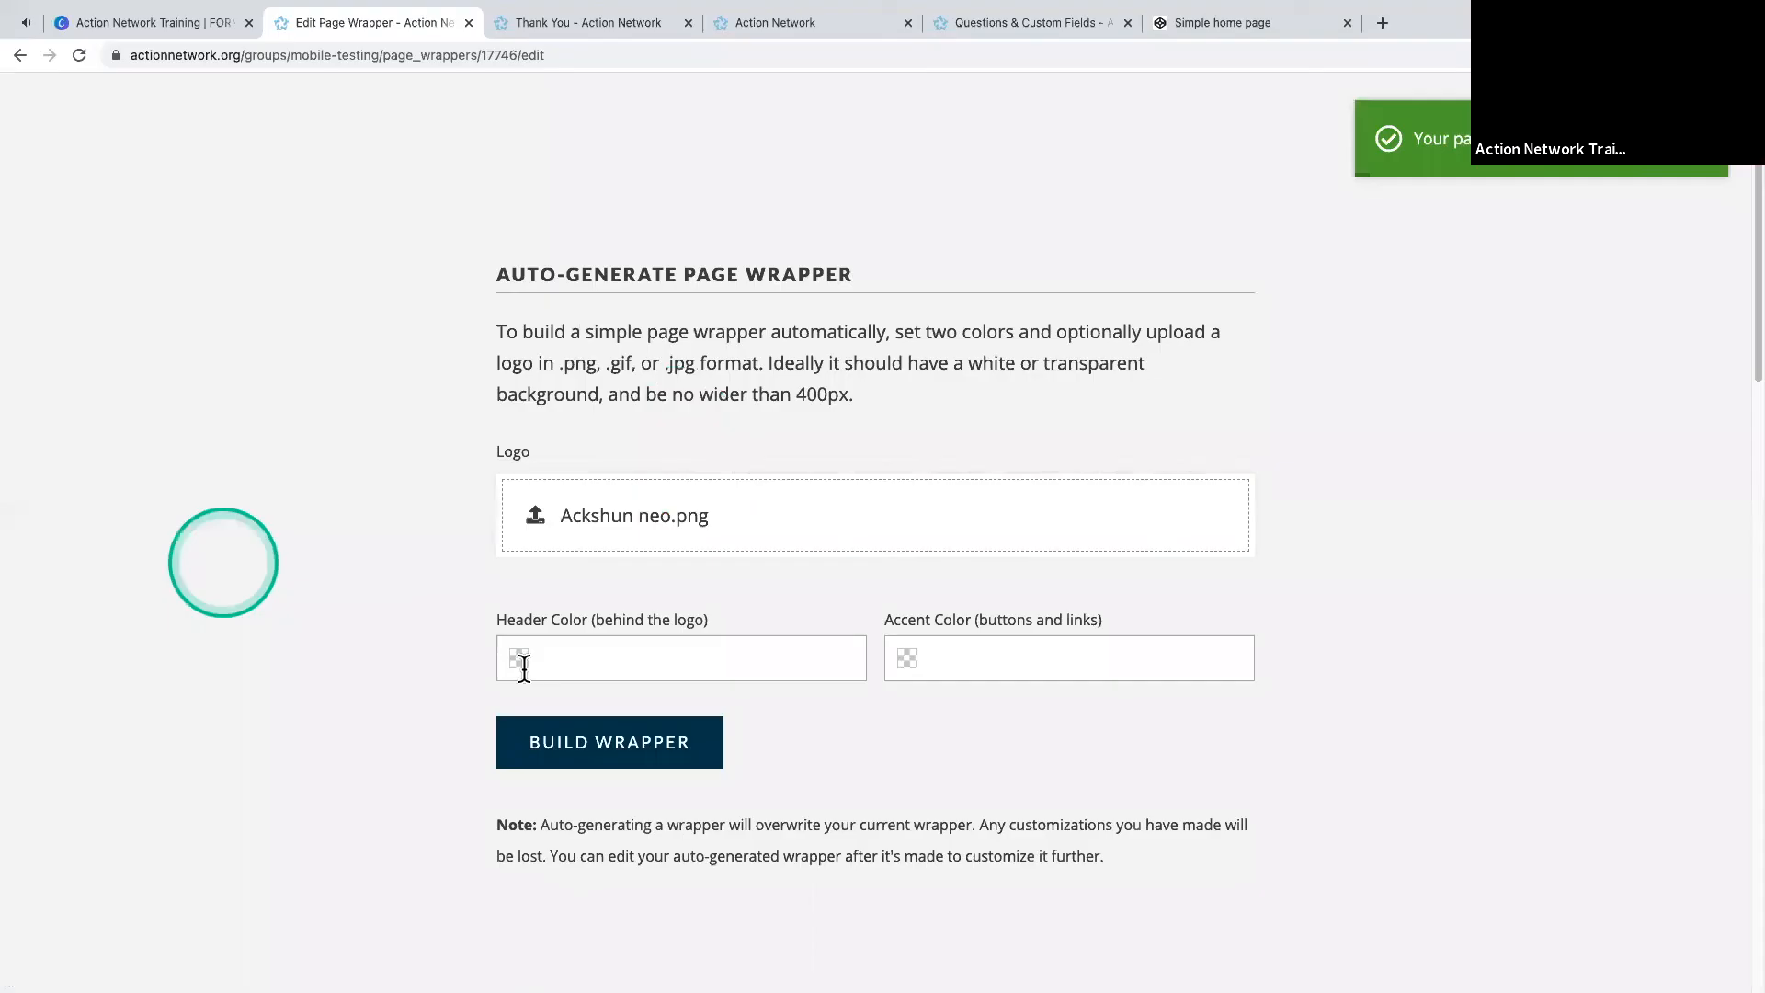
- Set the wrapper's header color behind the logo to white, #ffffff
left_click(517, 663)
left_click(516, 658)
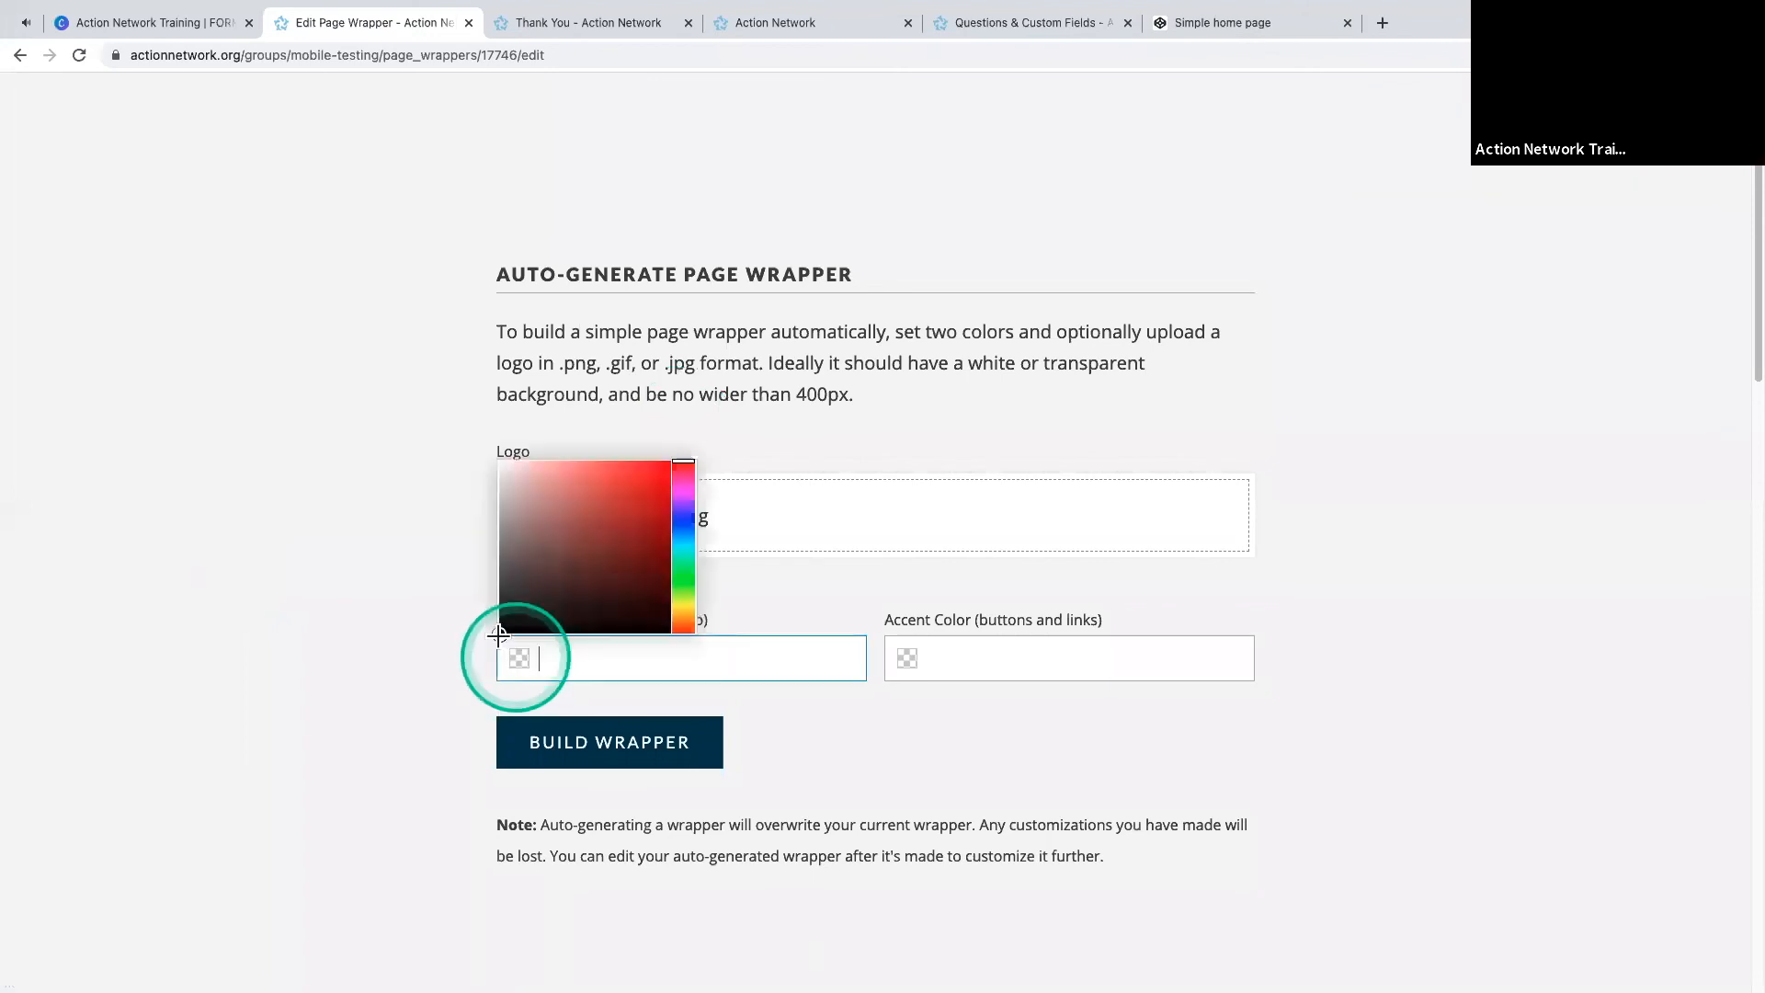
left_click(498, 635)
left_click_drag(499, 634, 463, 432)
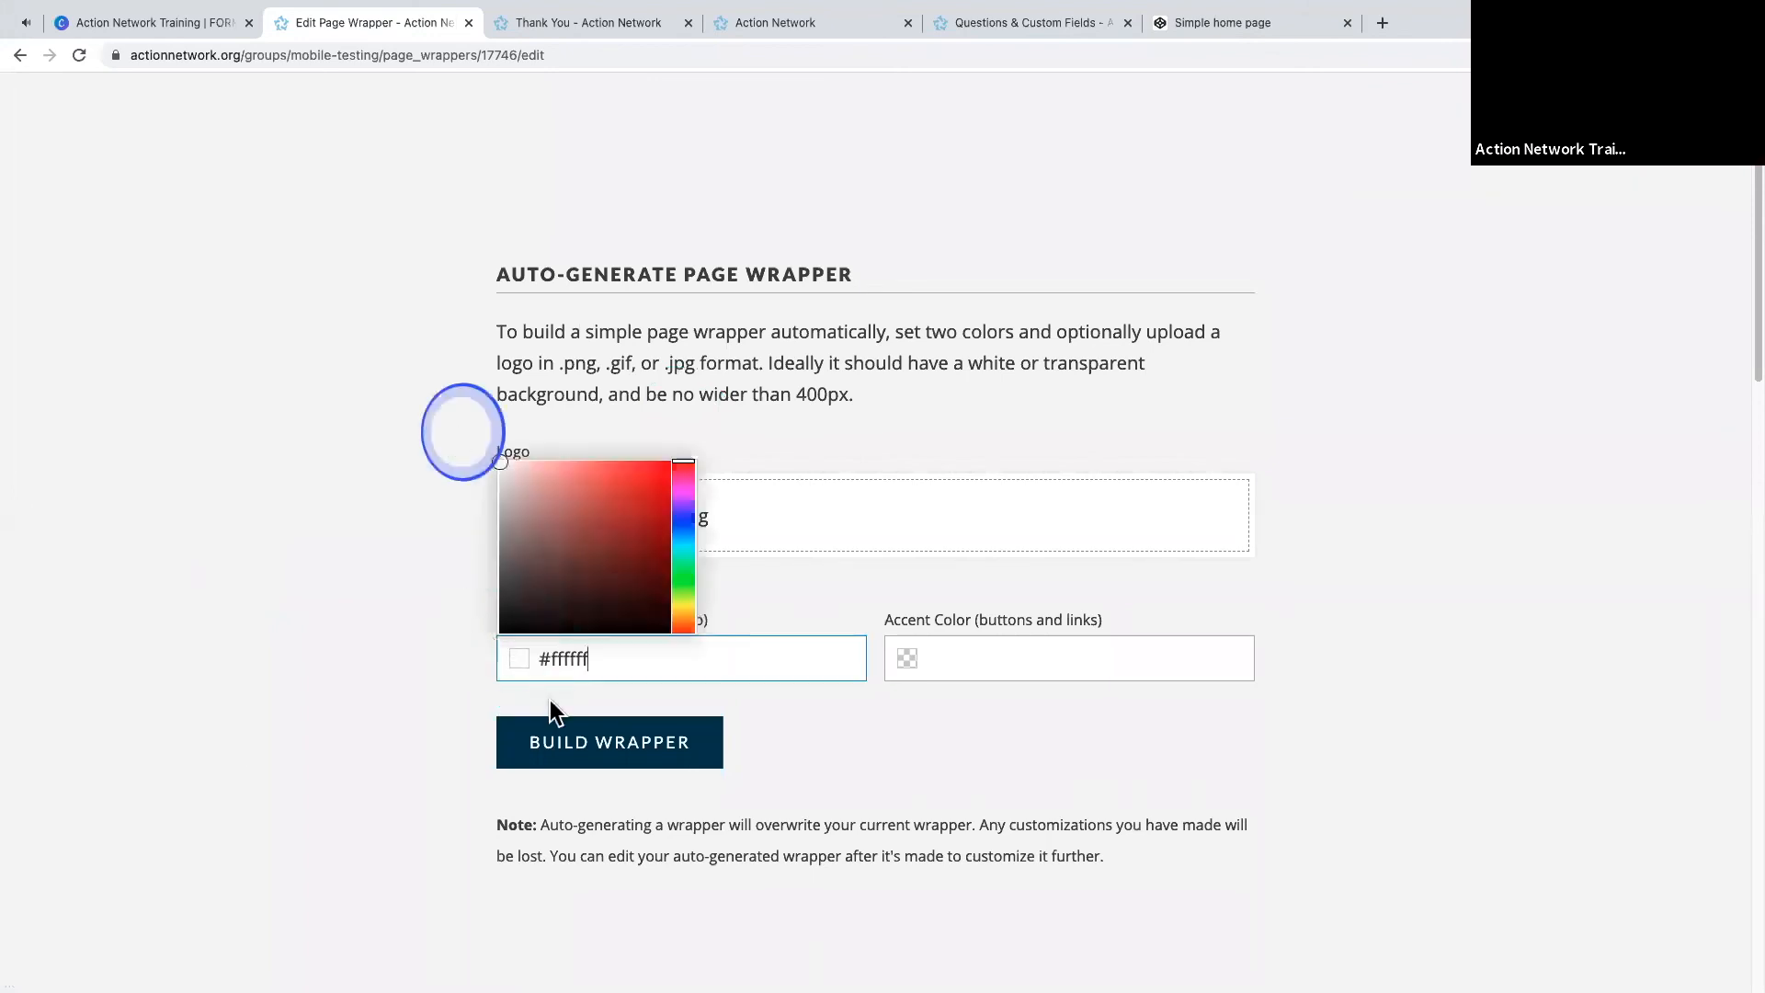
left_click(840, 668)
- Pick a dark red, #a10000, as the accent color for buttons and links
left_click(981, 656)
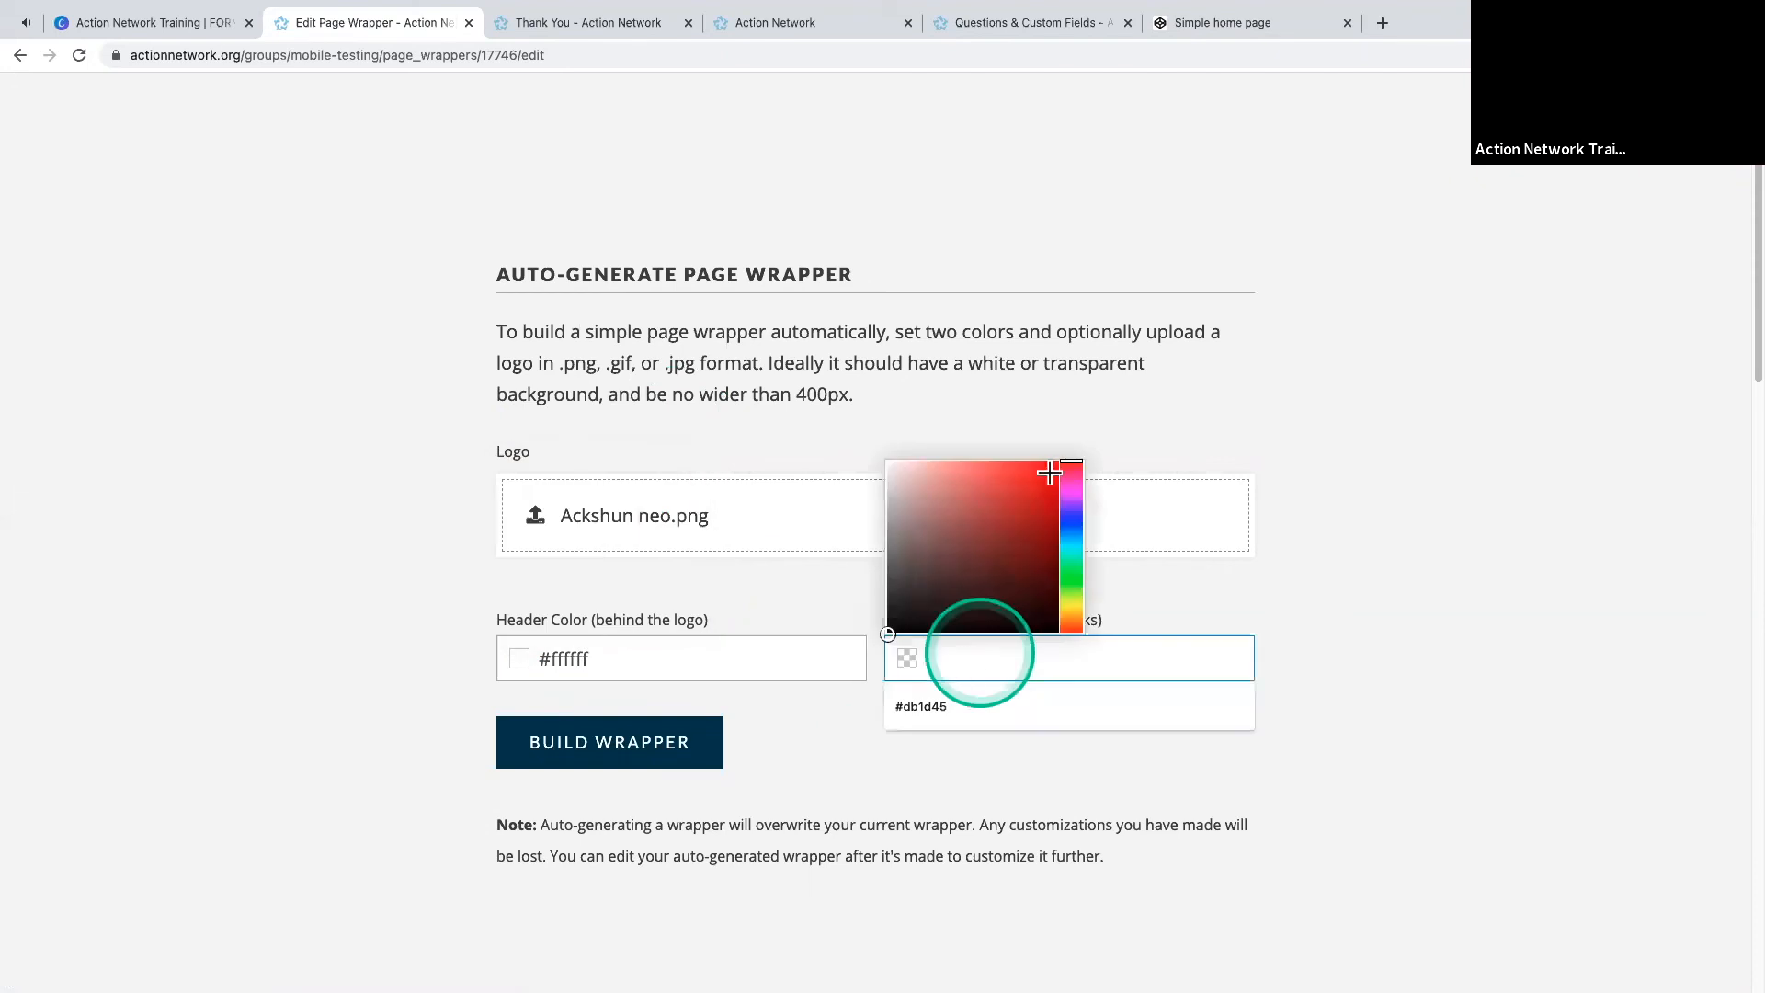
left_click(1032, 466)
left_click(933, 735)
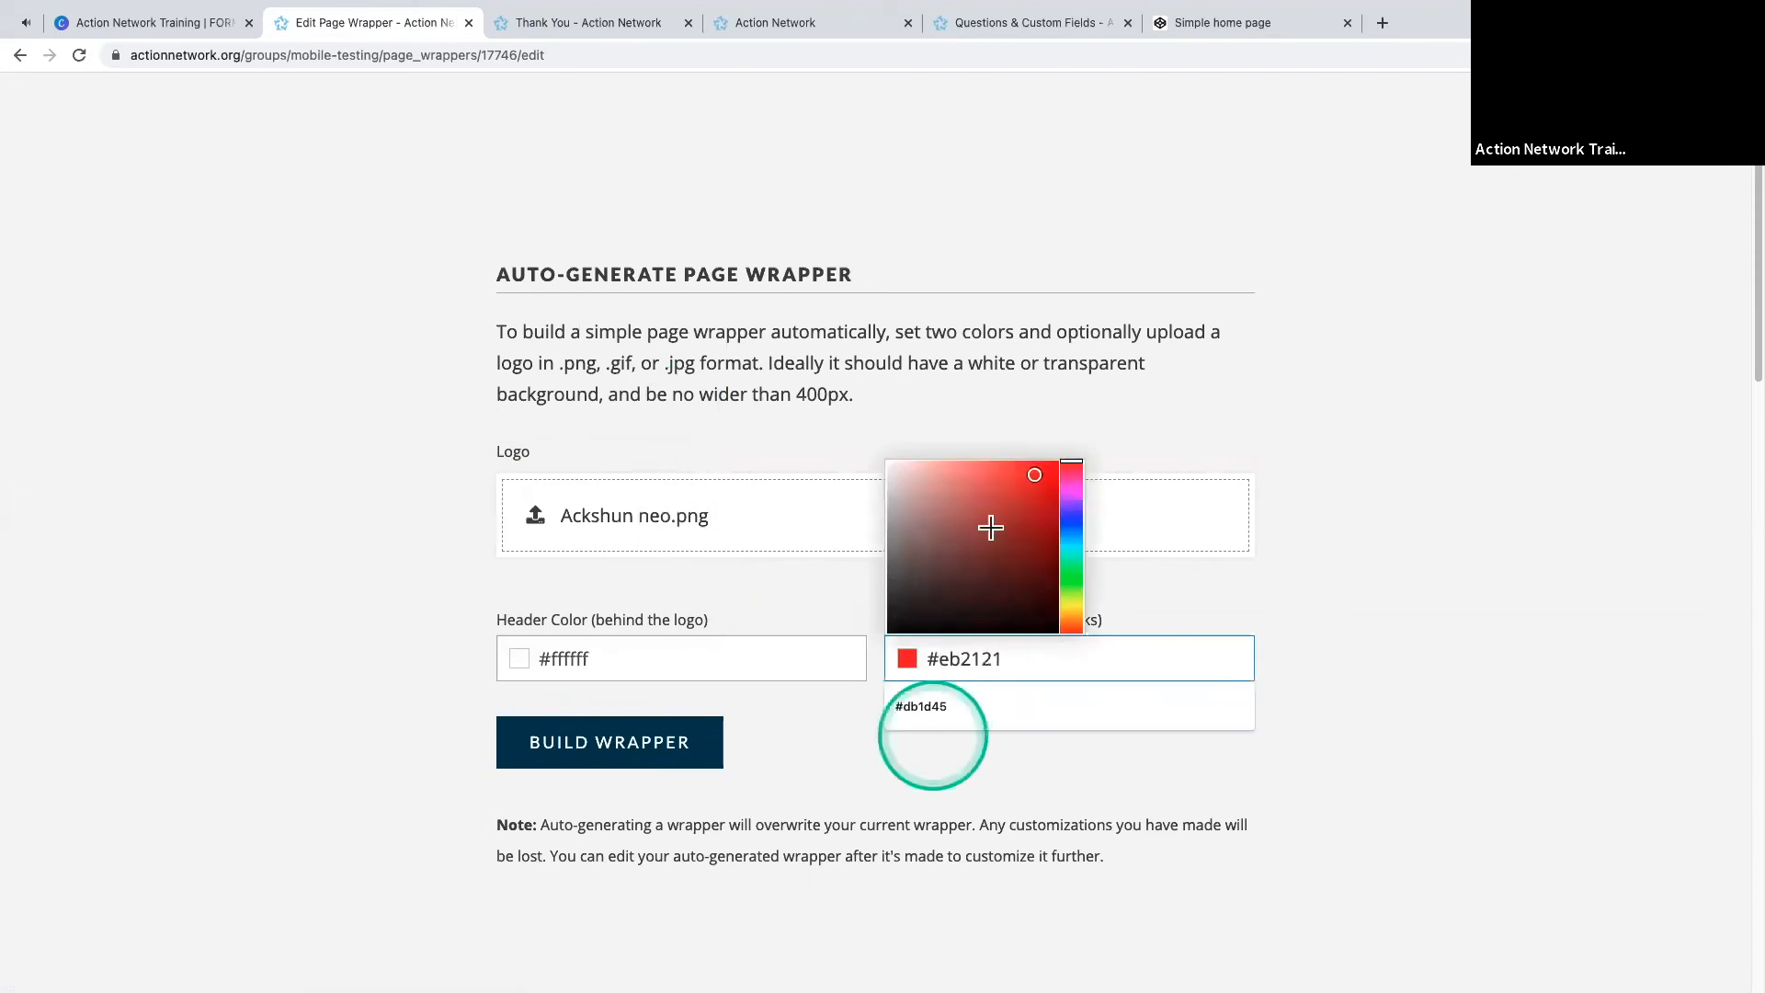
left_click(985, 485)
left_click_drag(986, 485, 982, 464)
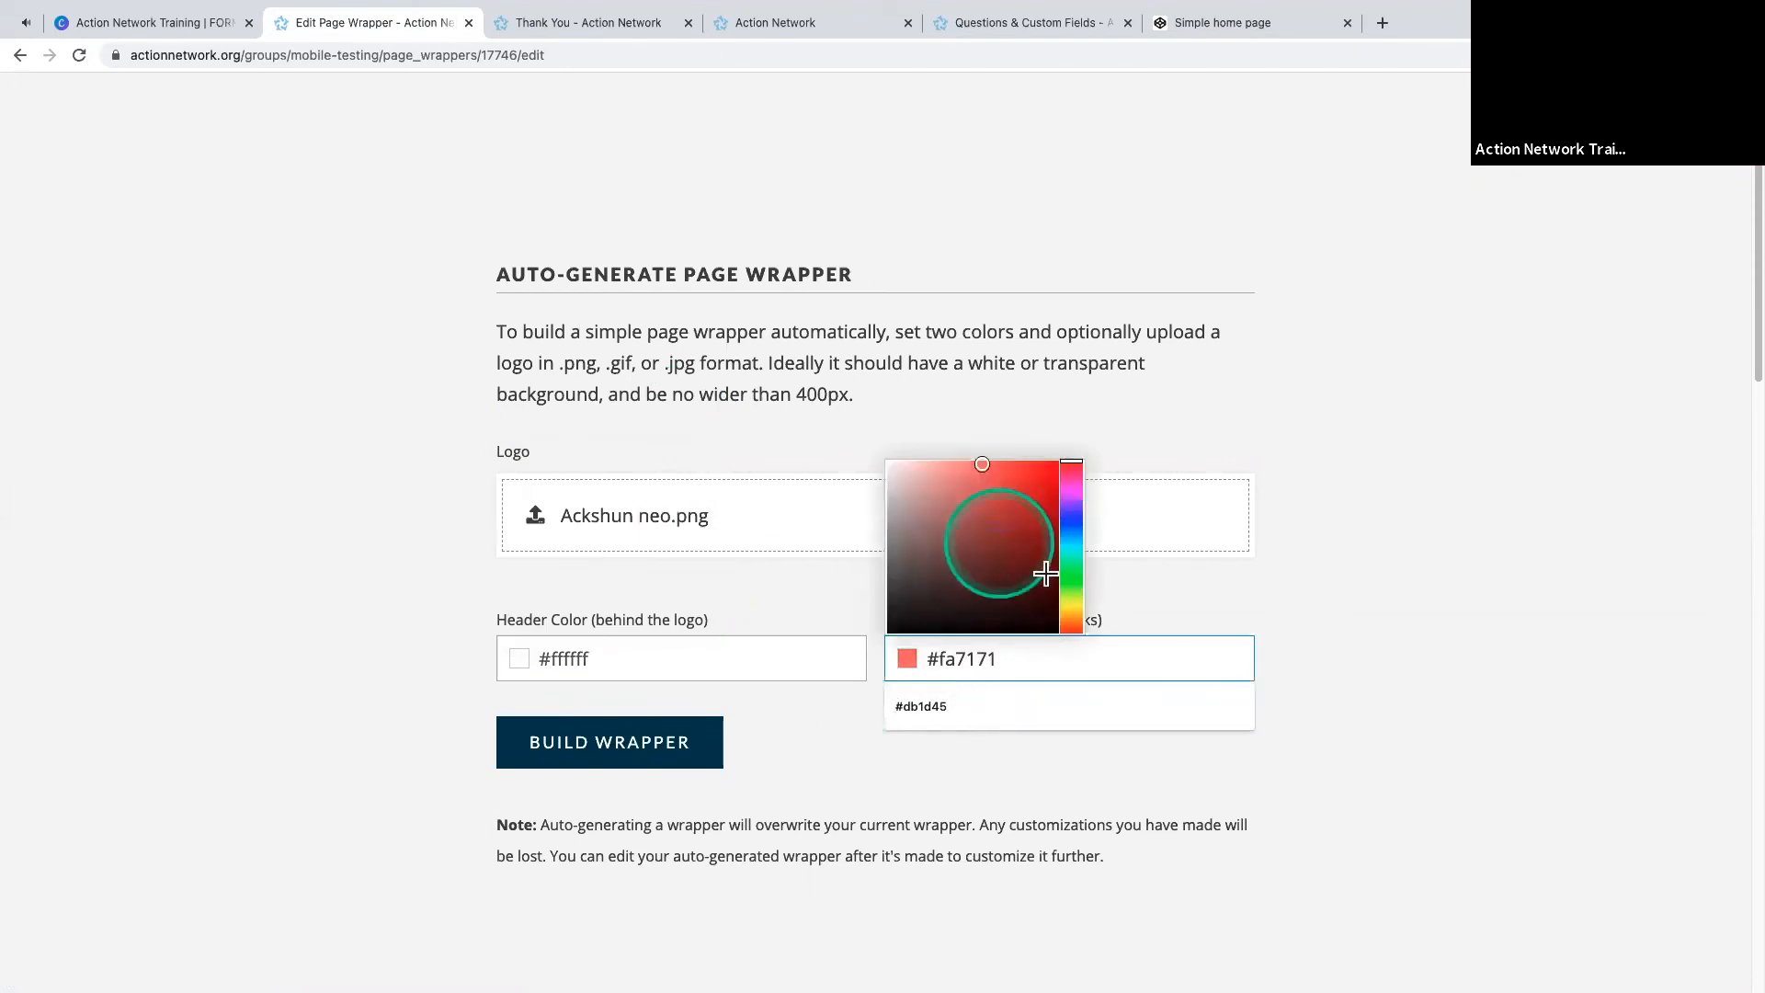
left_click(1056, 554)
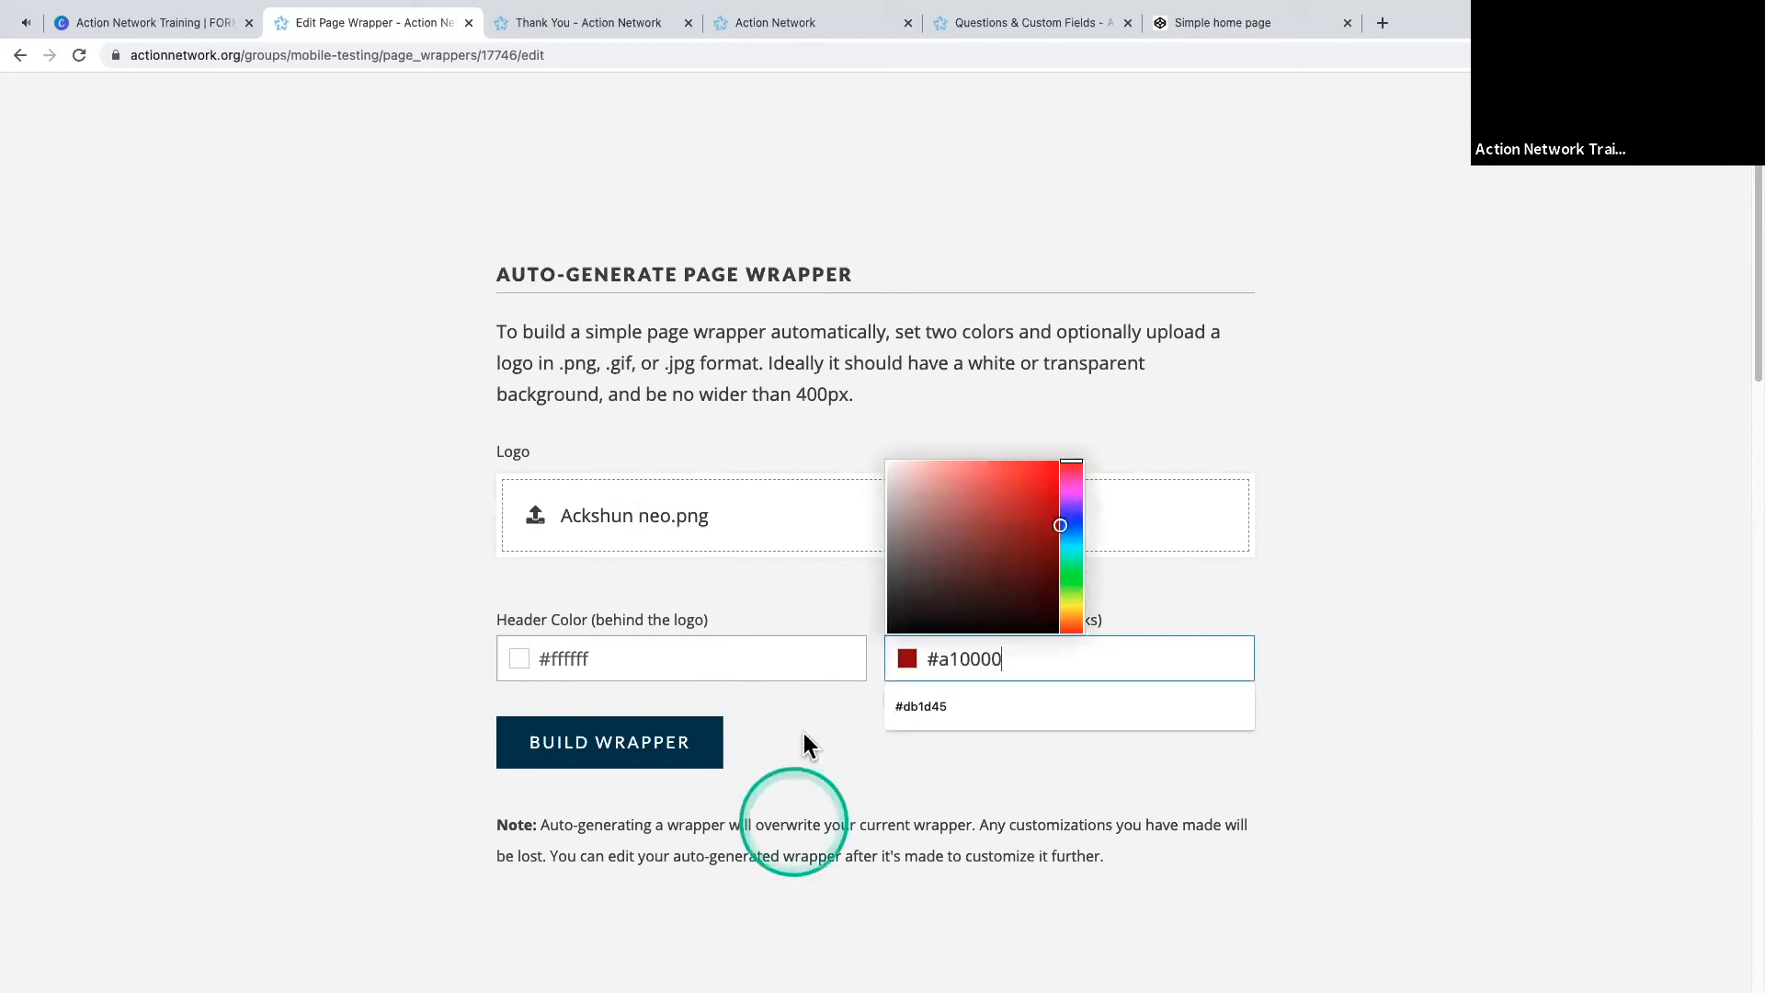
- Build the page wrapper from the logo and colors, accepting that it overwrites the current wrapper
left_click(623, 738)
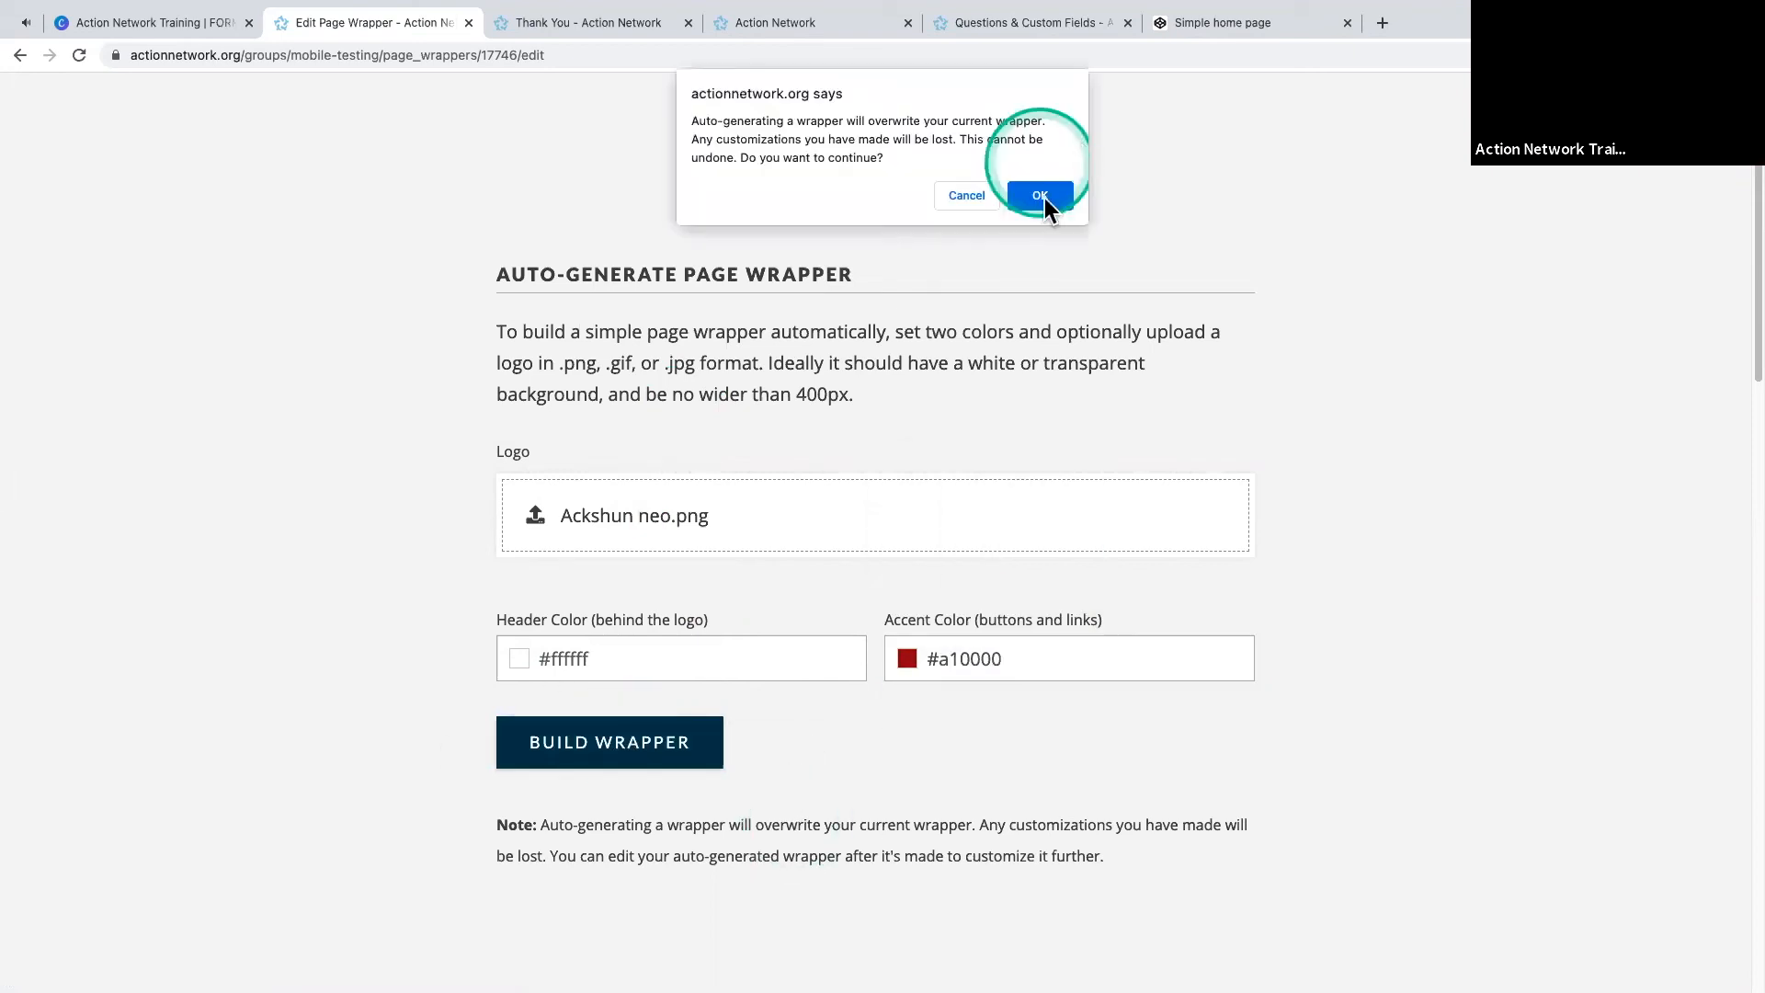
left_click(1039, 196)
left_click(307, 554)
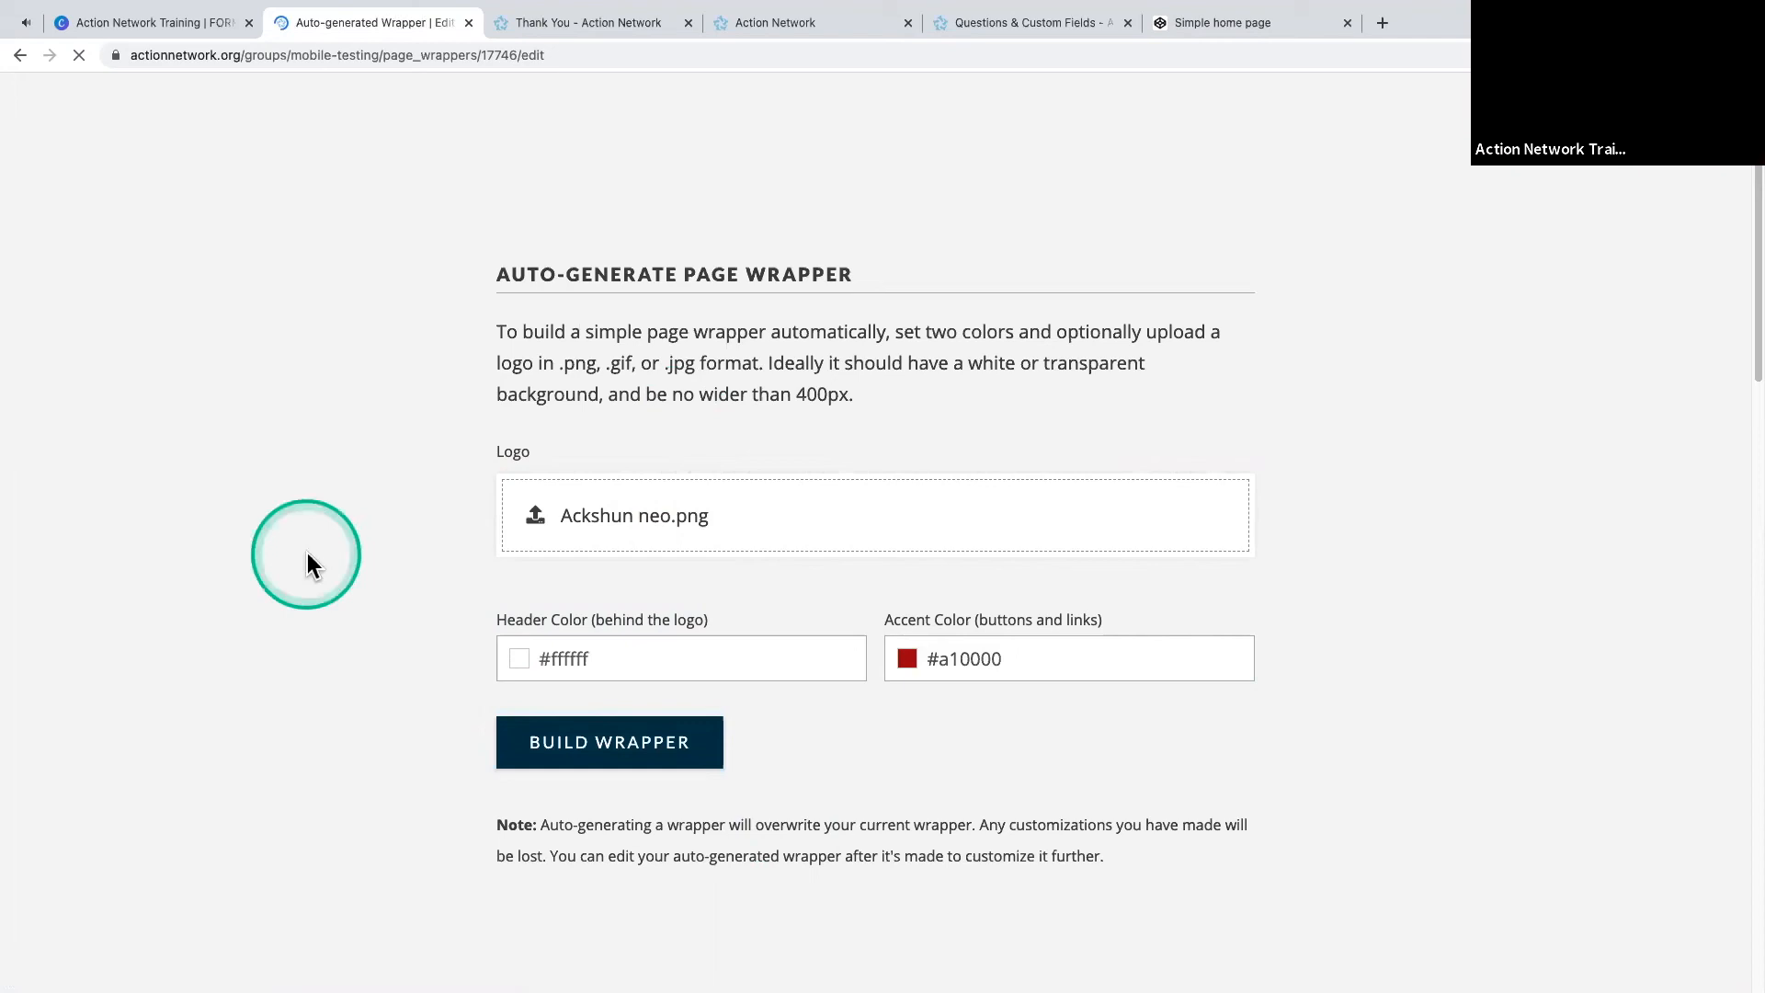
- Look over the generated head and foot HTML, and save the page wrapper
scroll(305, 643, "down", 6)
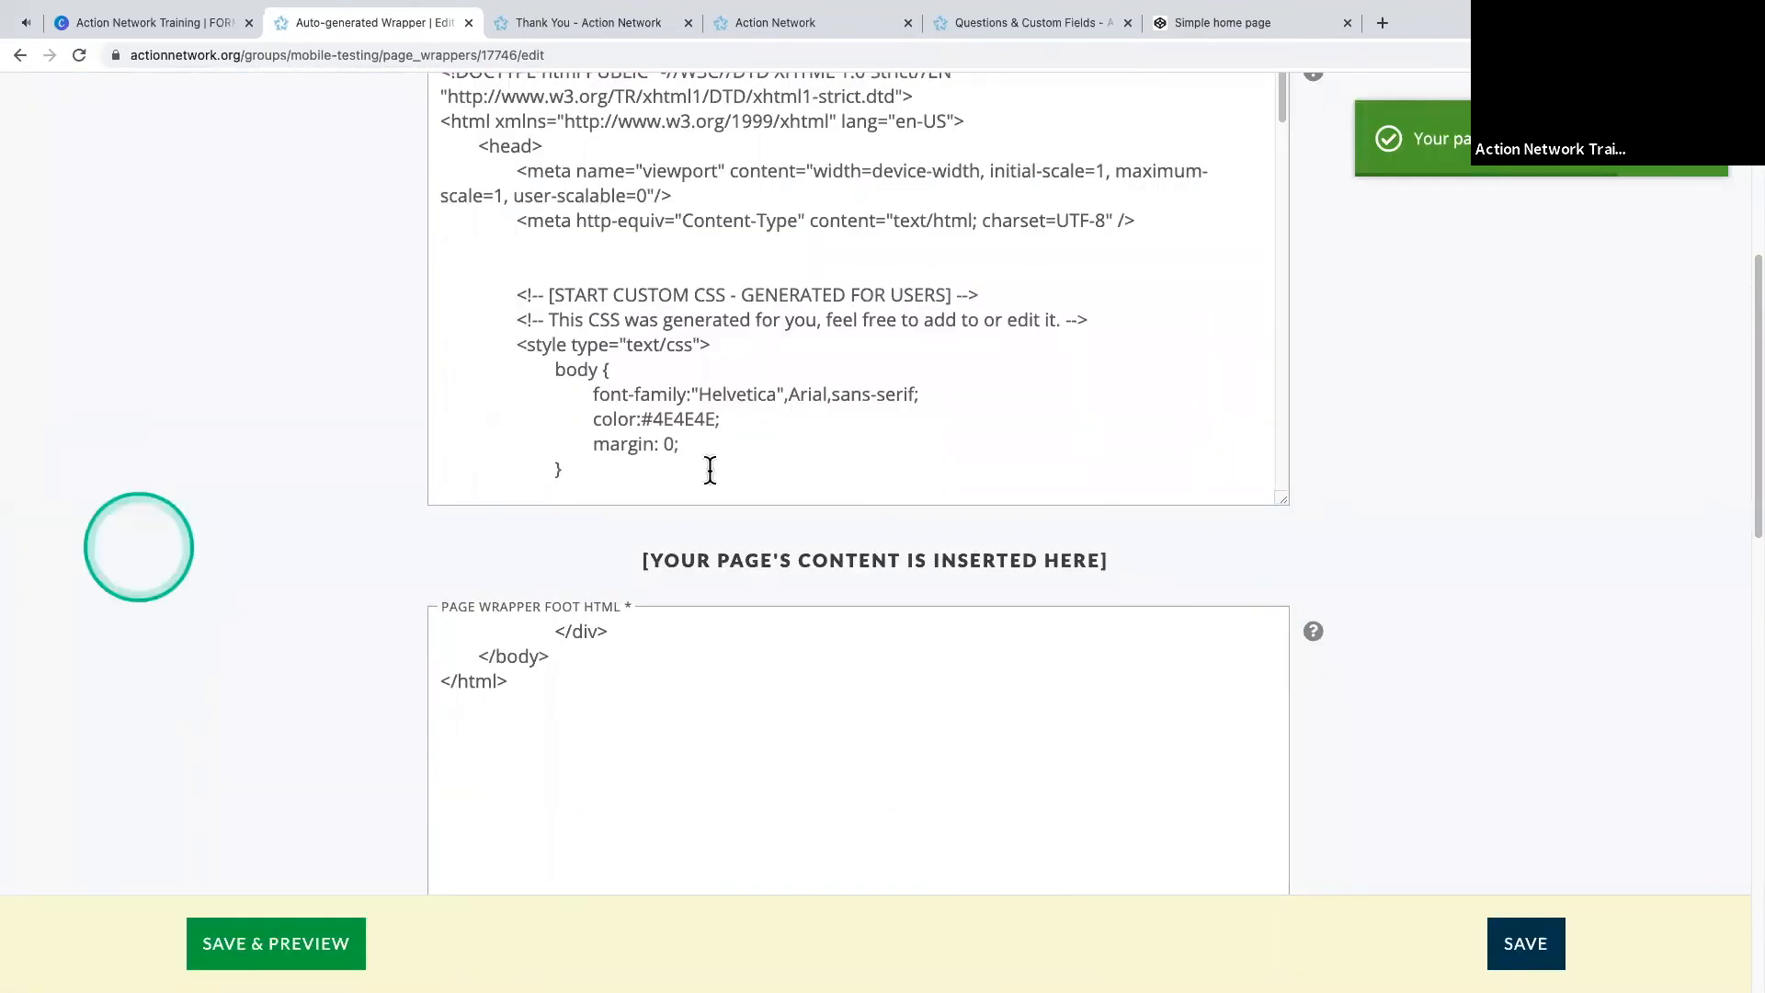
scroll(592, 476, "down", 5)
scroll(312, 423, "down", 3)
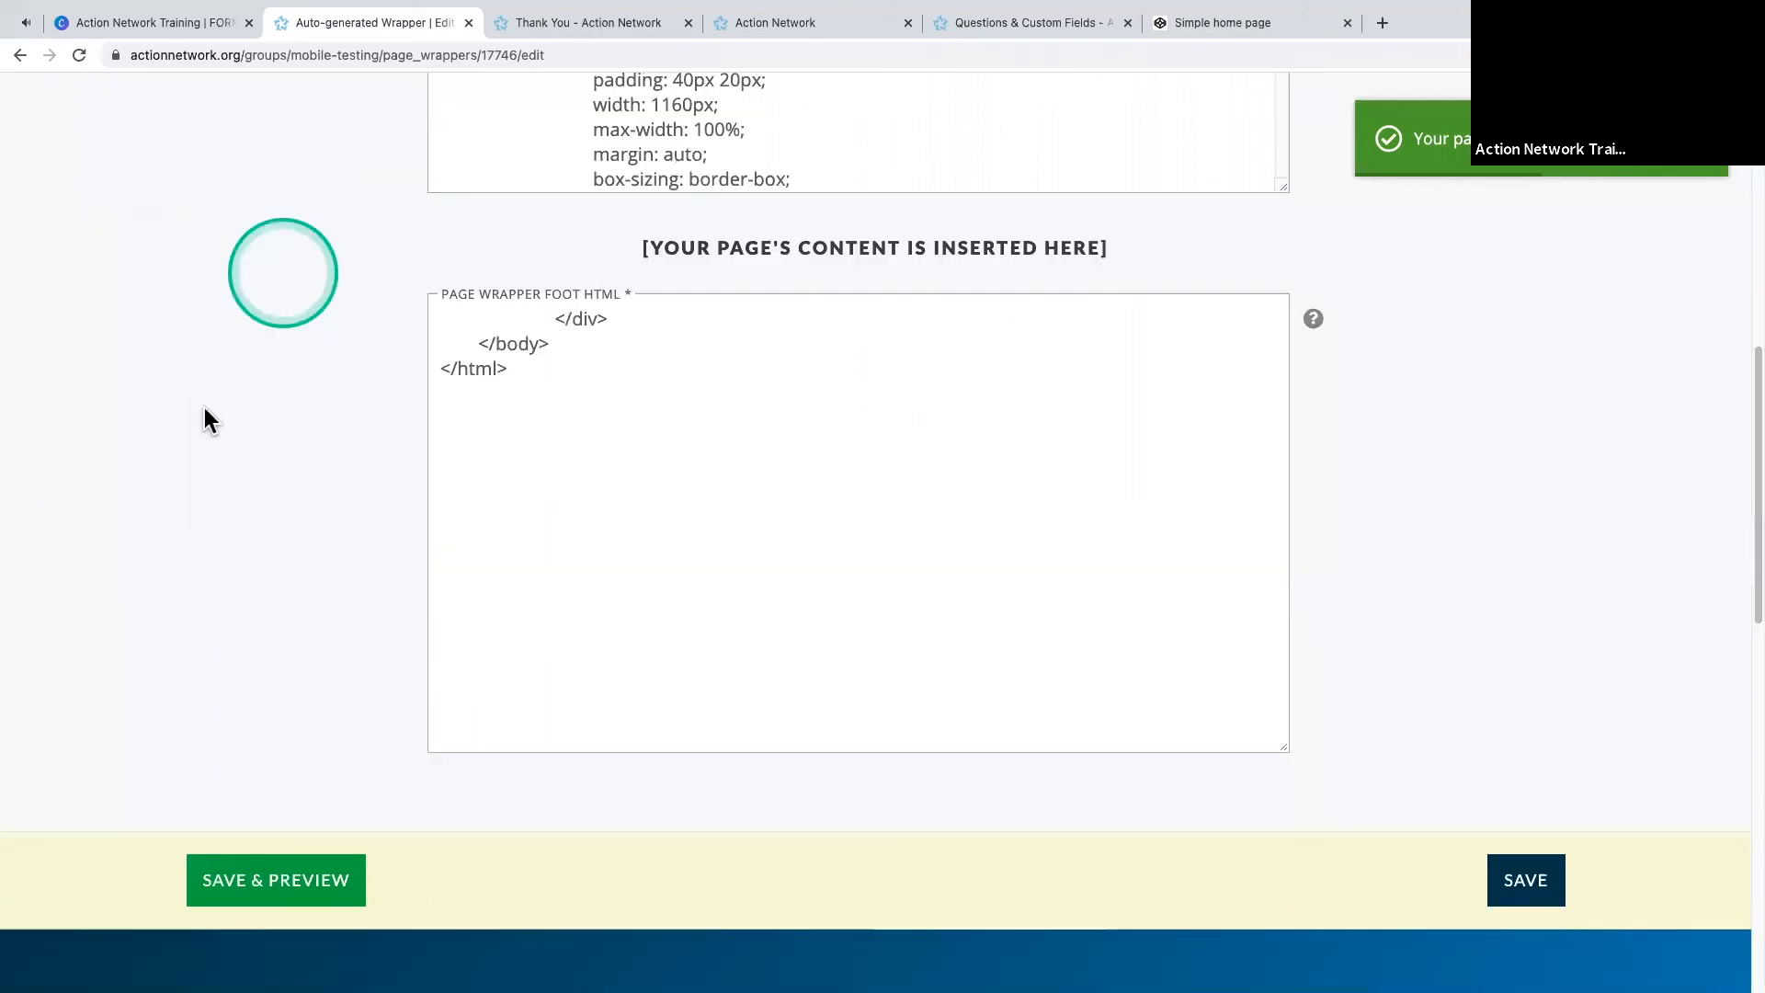
scroll(230, 440, "up", 8)
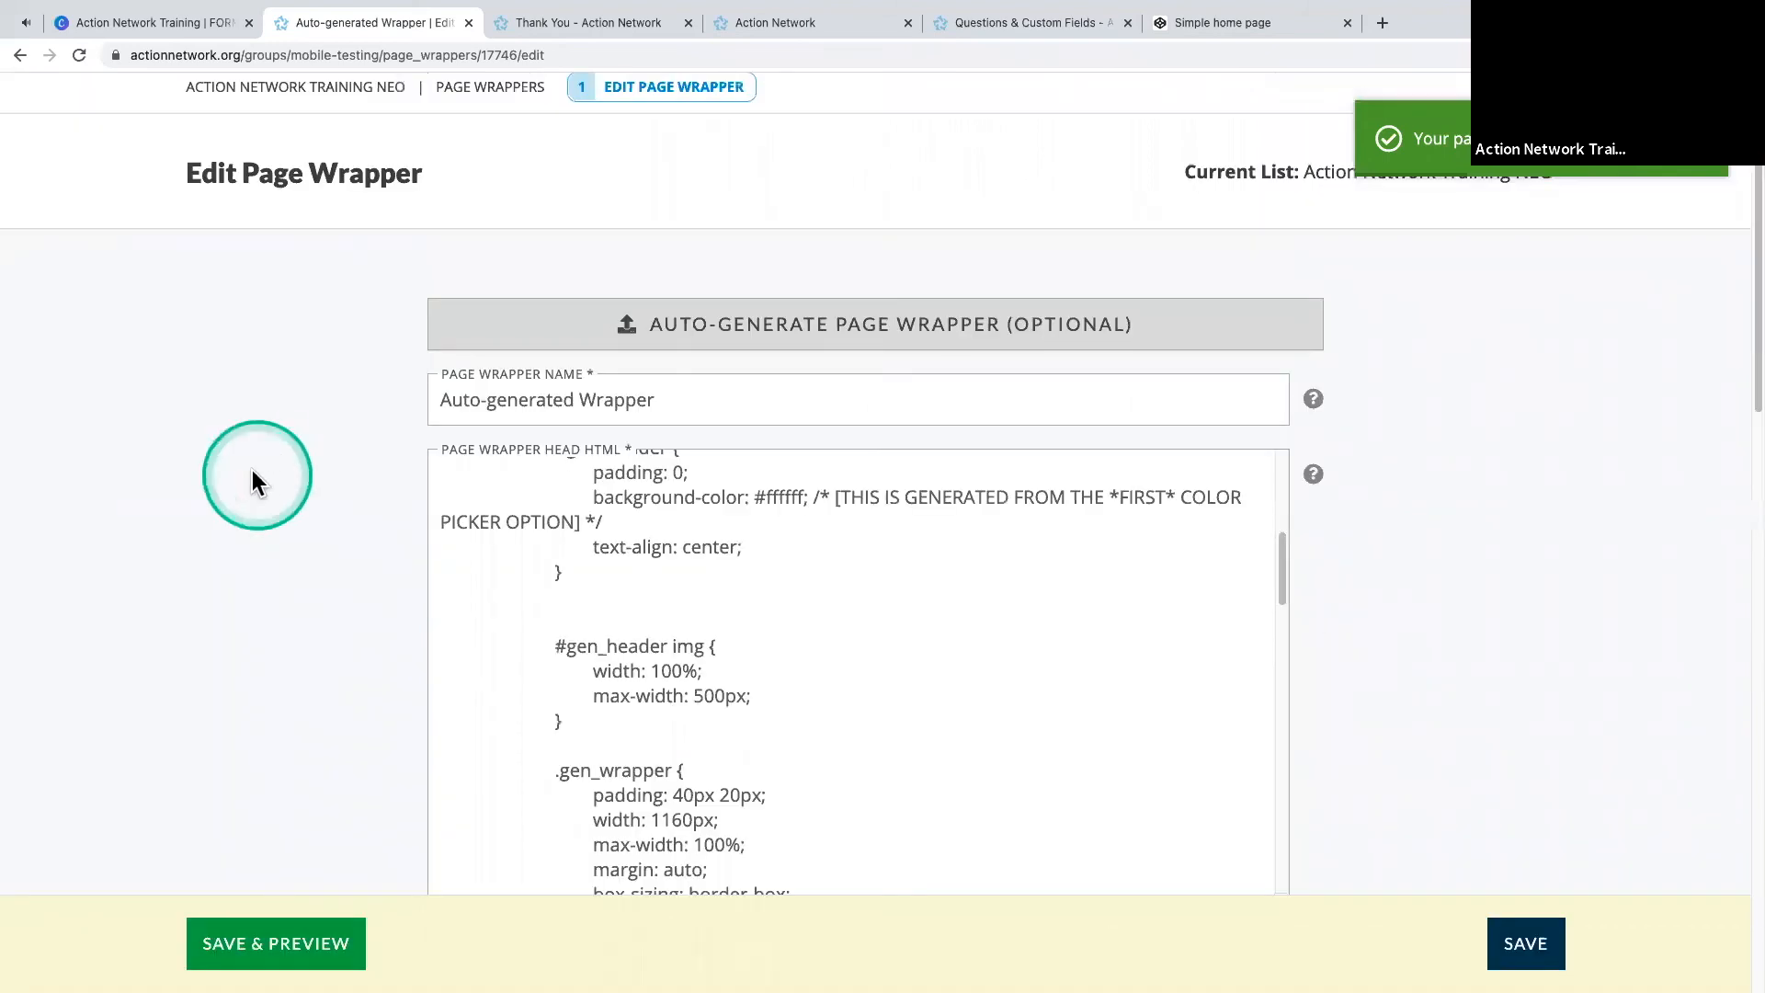
scroll(312, 552, "up", 2)
left_click(991, 548)
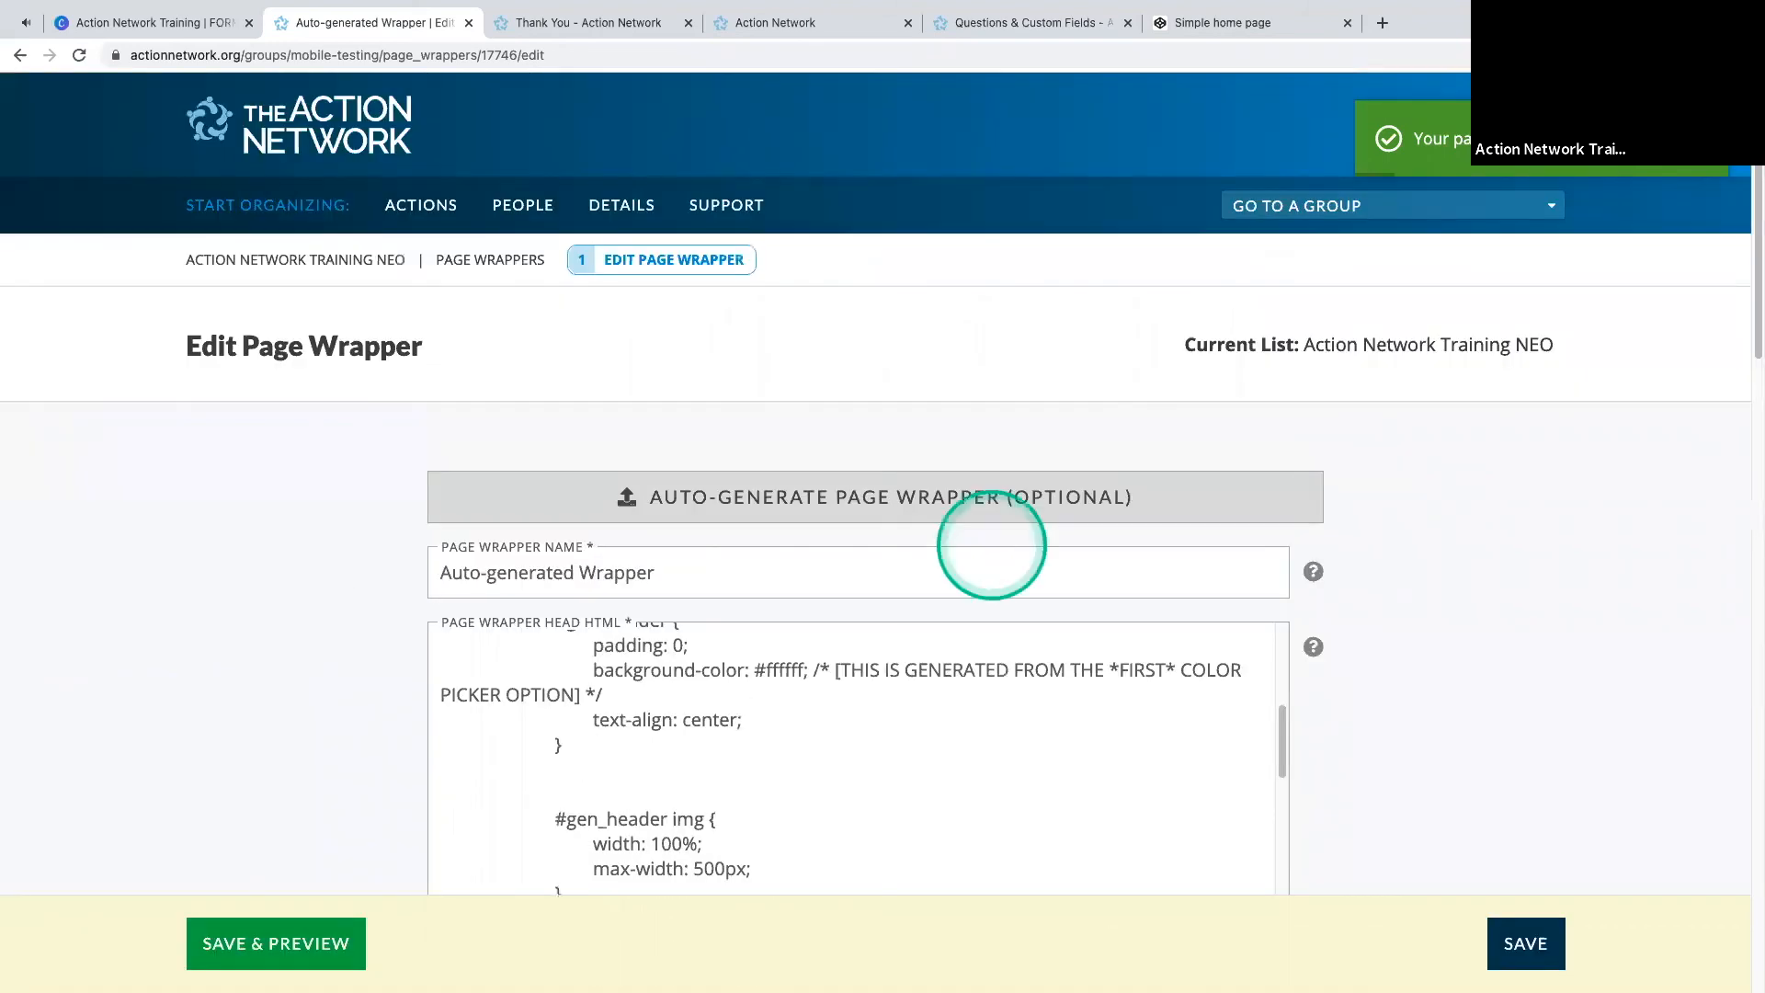
left_click(1522, 948)
left_click(412, 188)
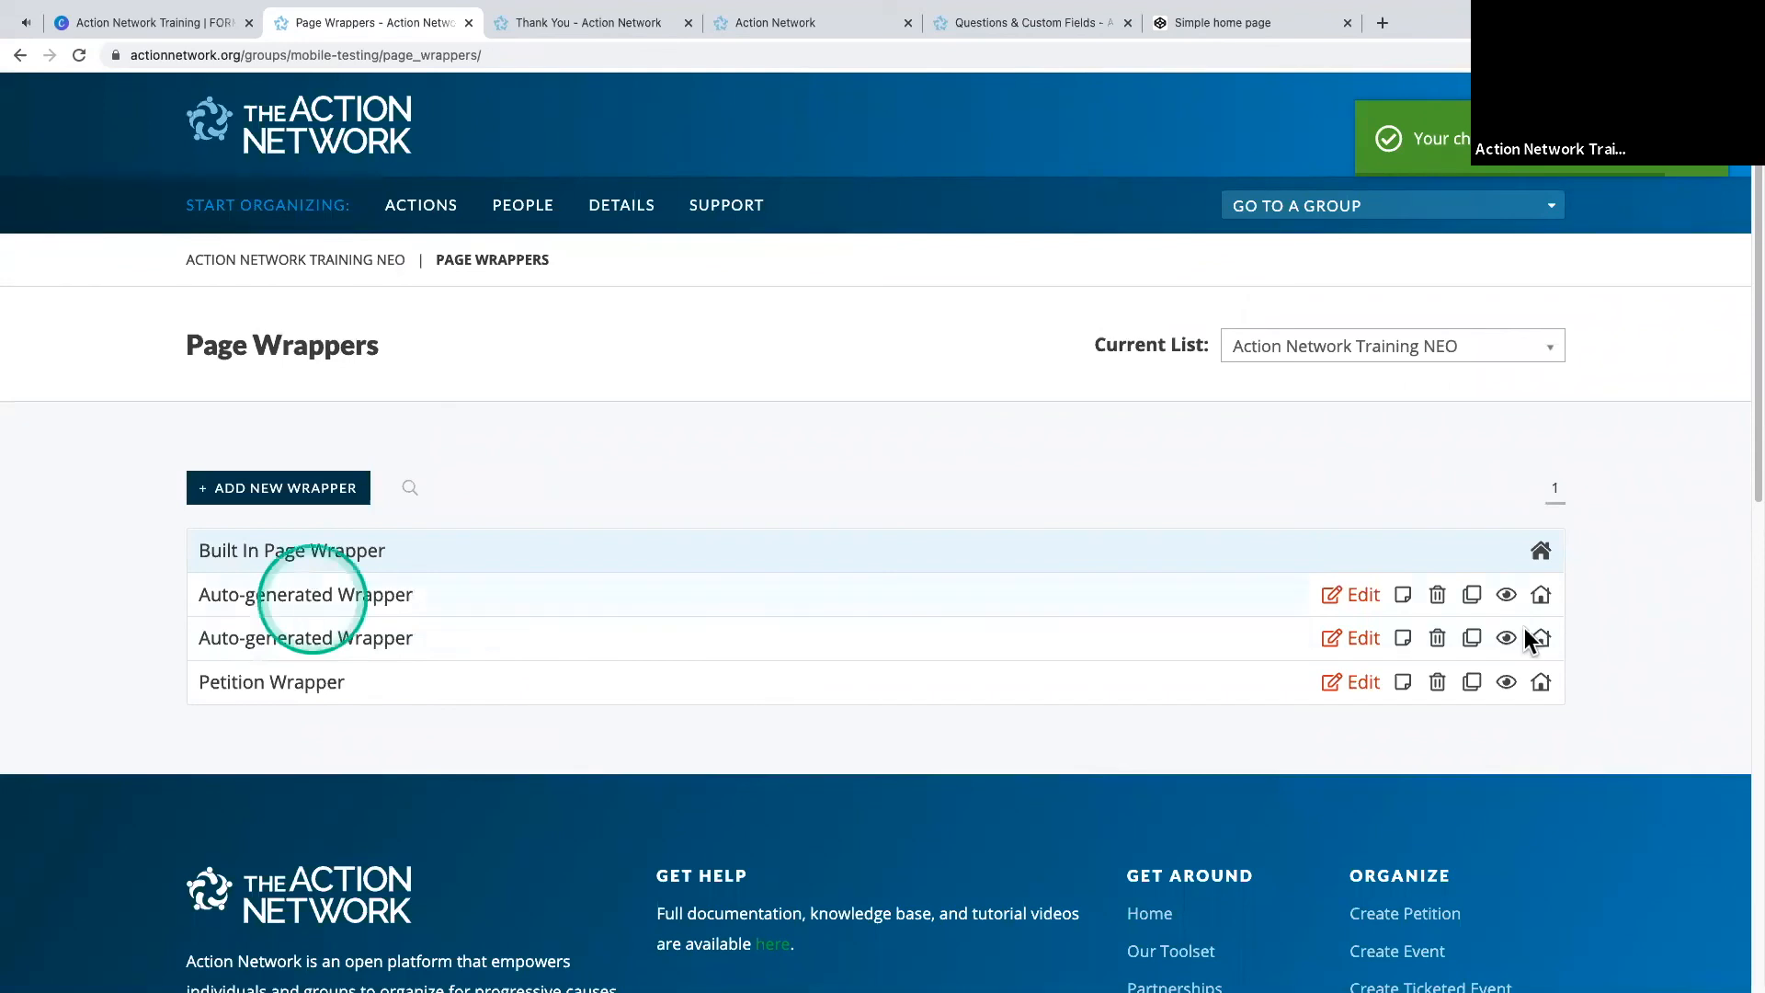
- Rename the newly generated page wrapper as "NEO - New Wrapper" and save it
left_click(1355, 643)
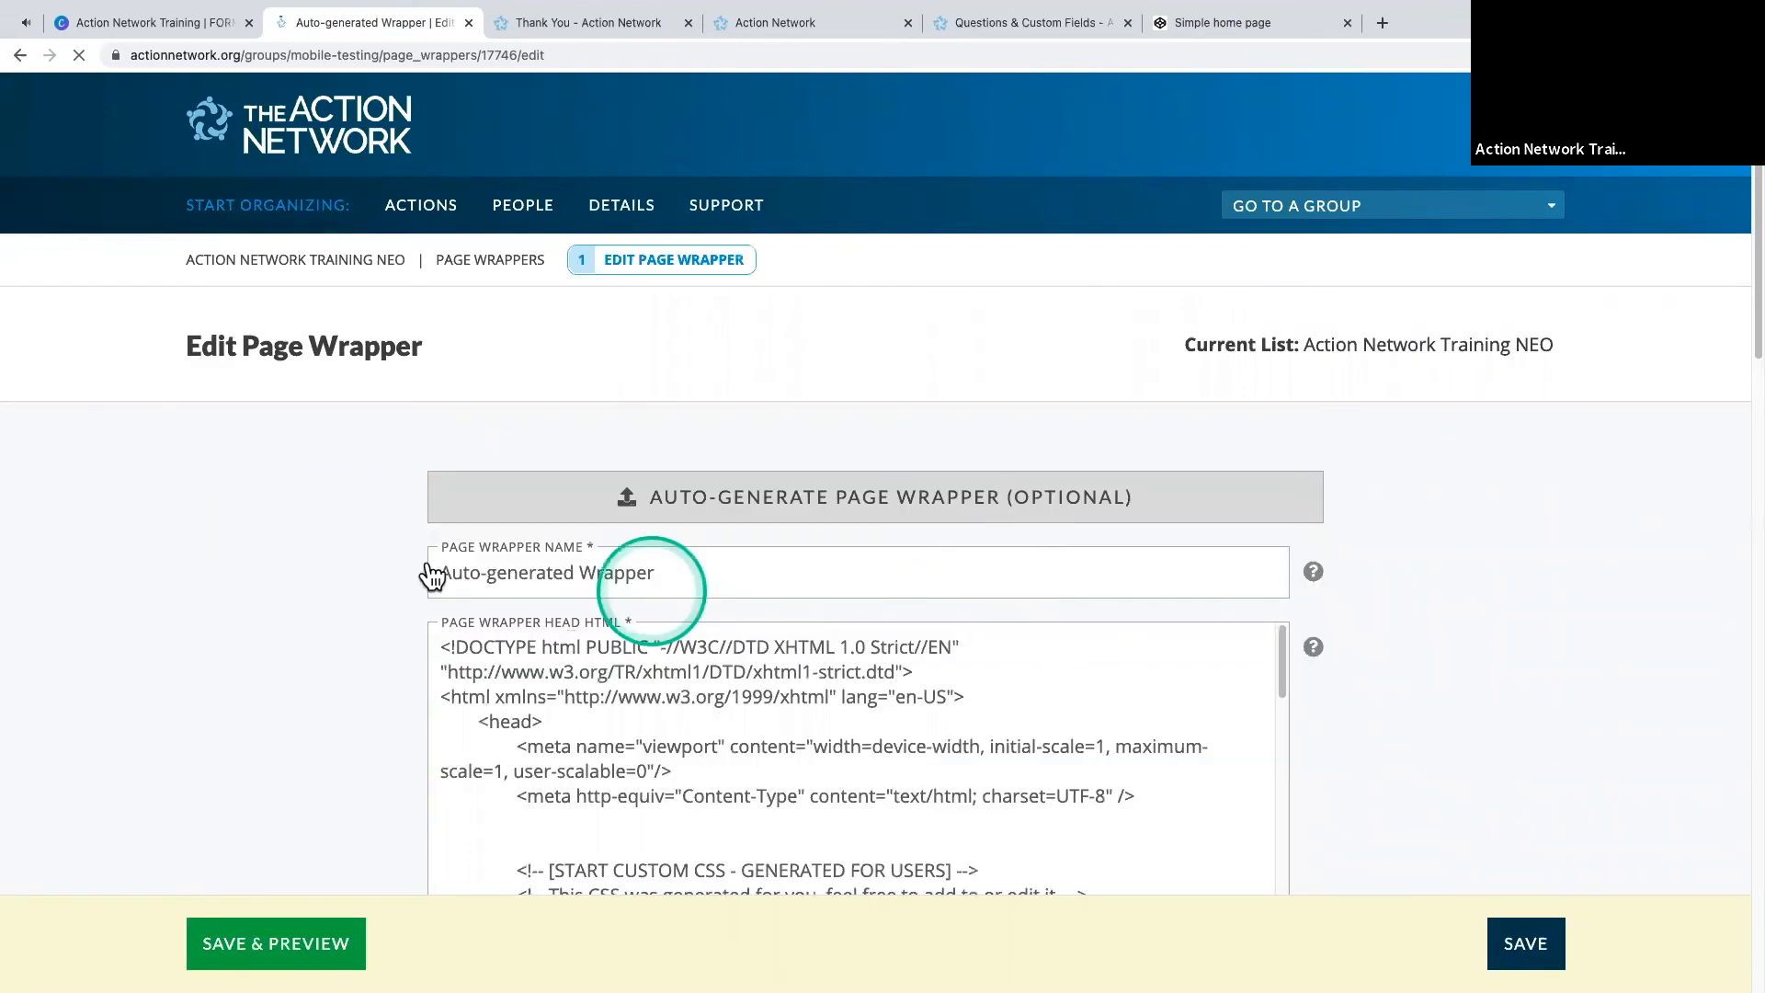
left_click_drag(432, 574, 587, 581)
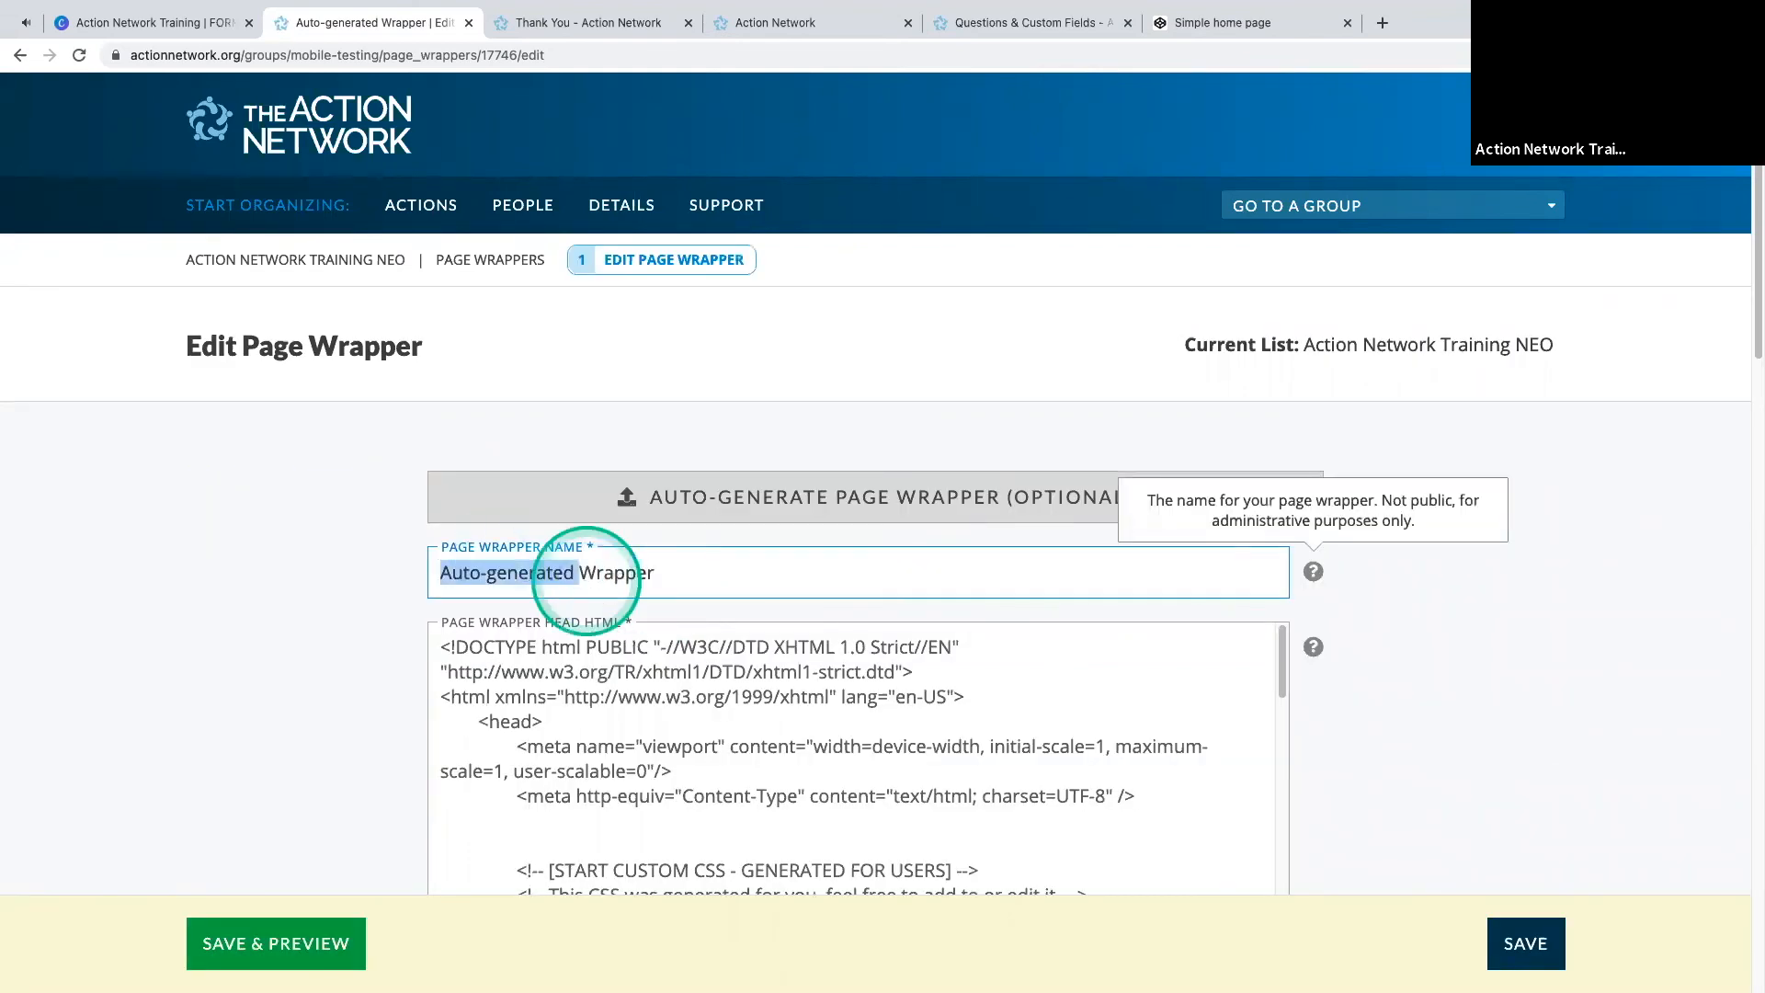
type("HN")
key("BackSpace")
key("BackSpace")
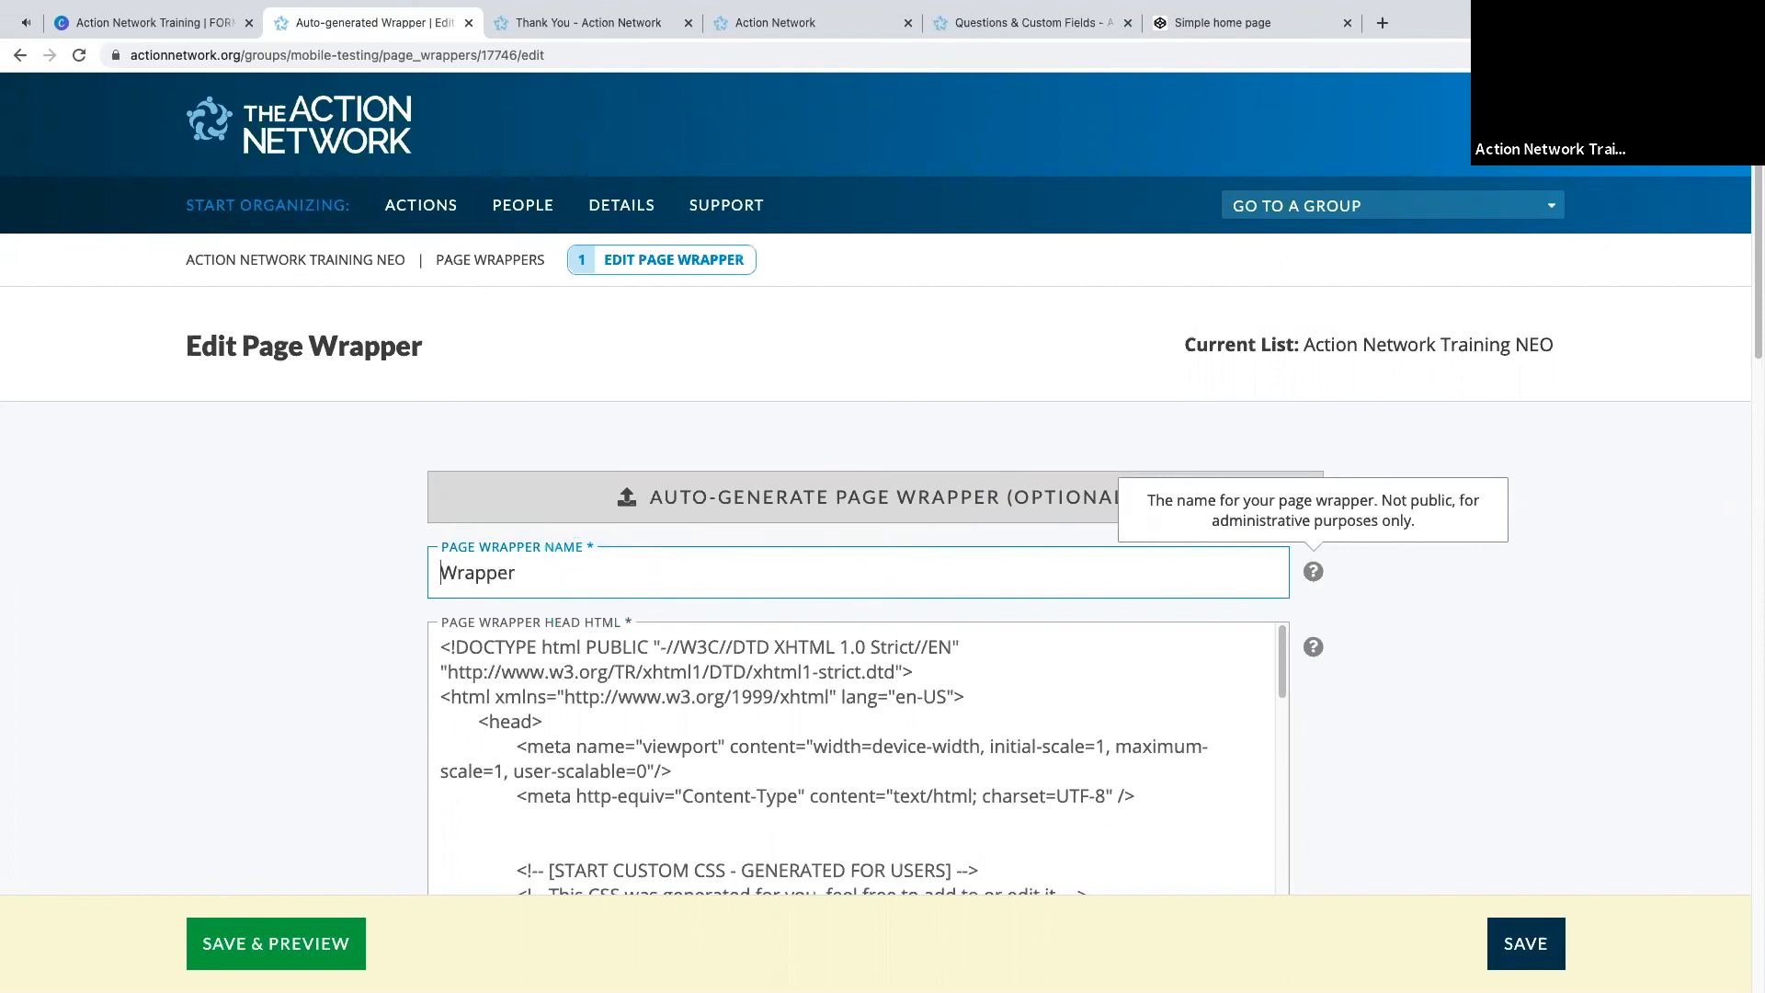
type("NEO - New")
left_click(1530, 947)
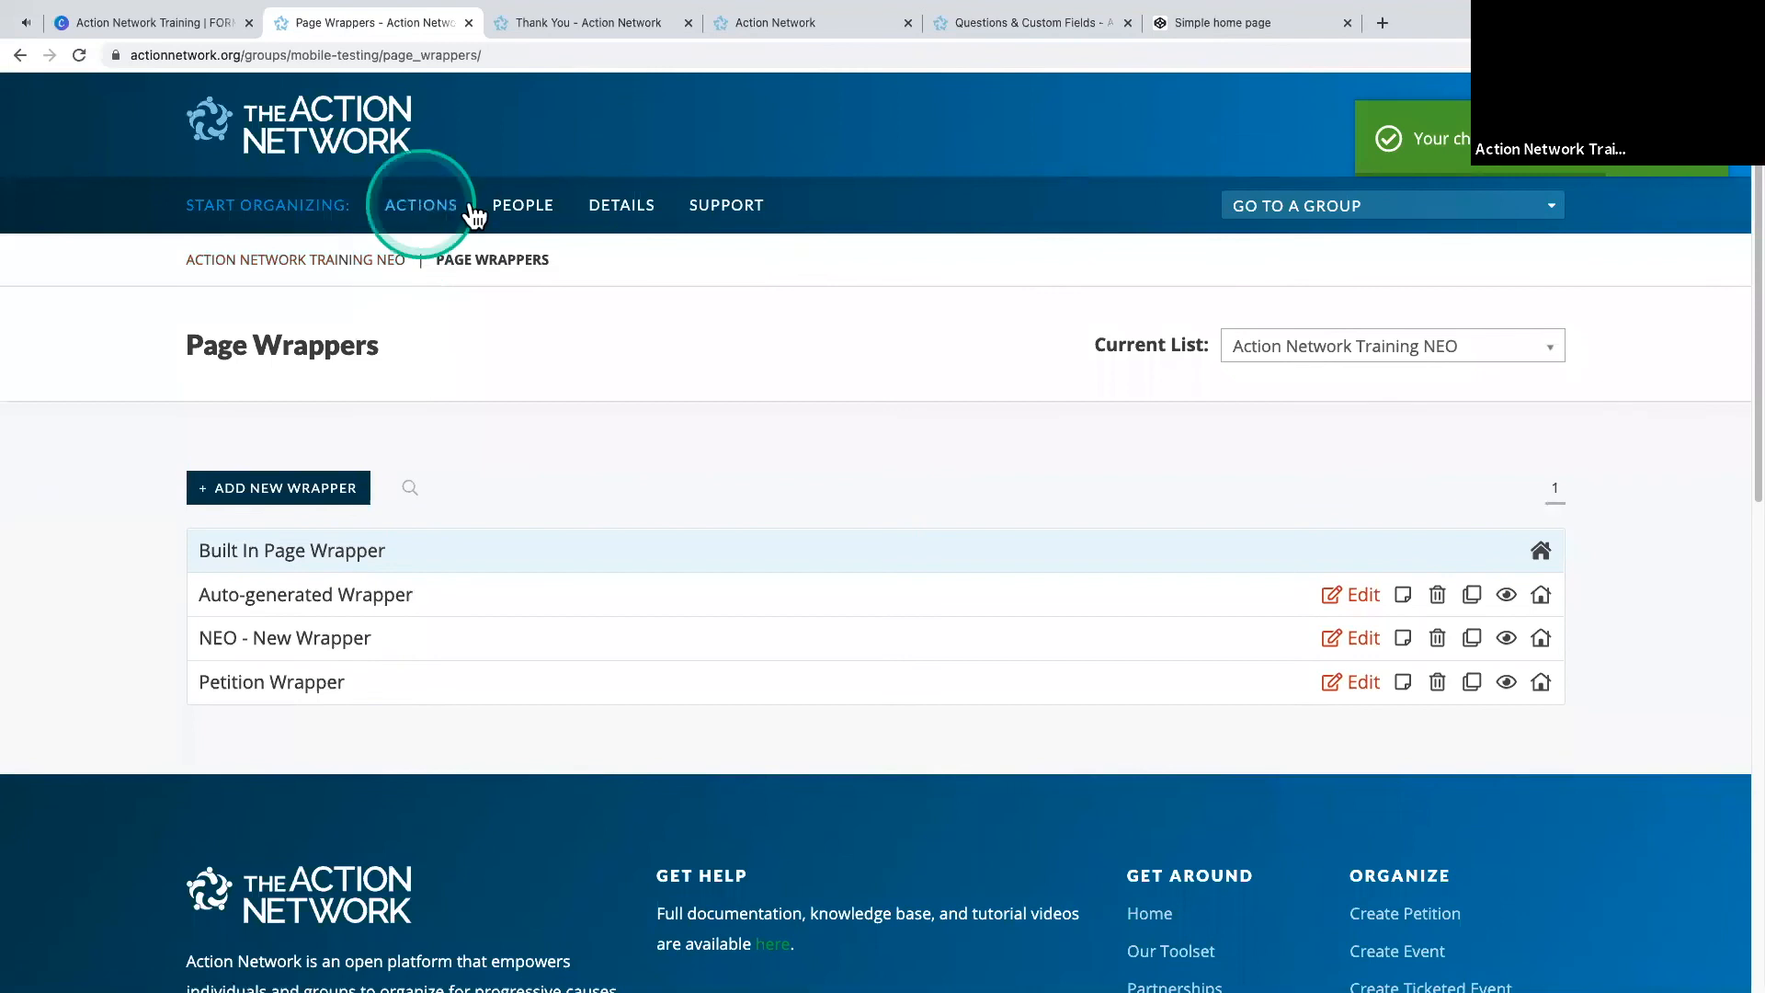
- List the group's forms and open the management page of the "NEO website form"
left_click(442, 211)
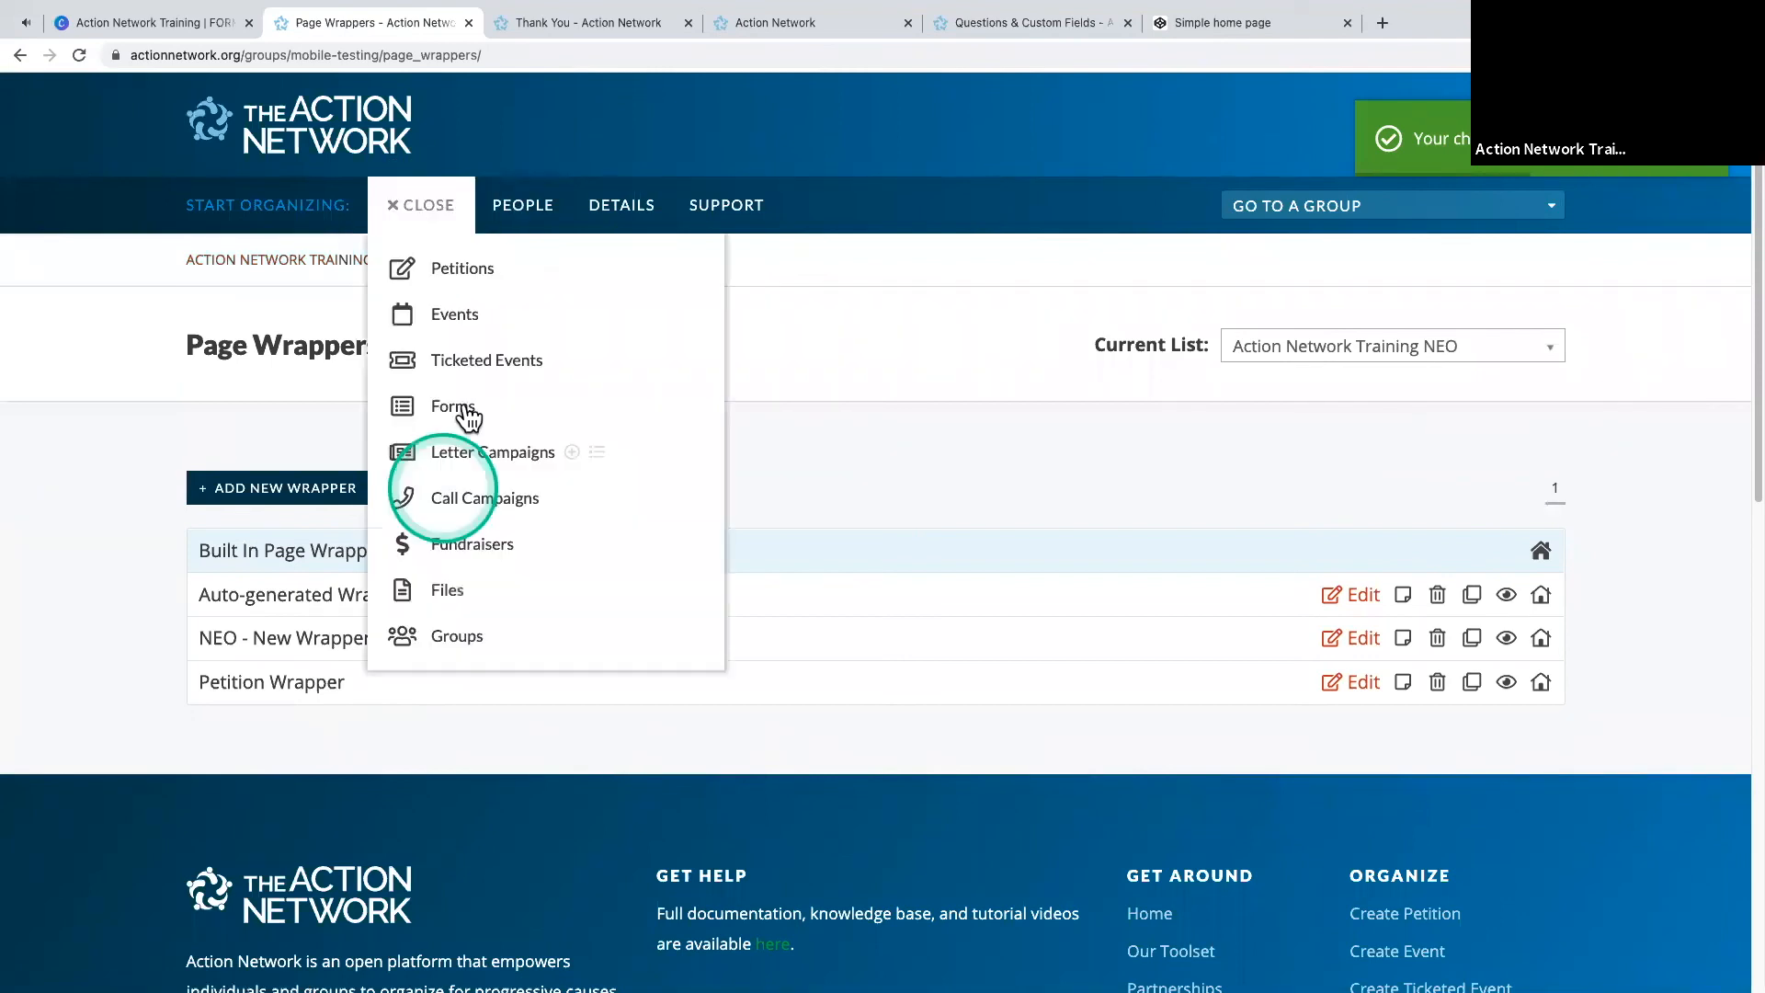
left_click(409, 641)
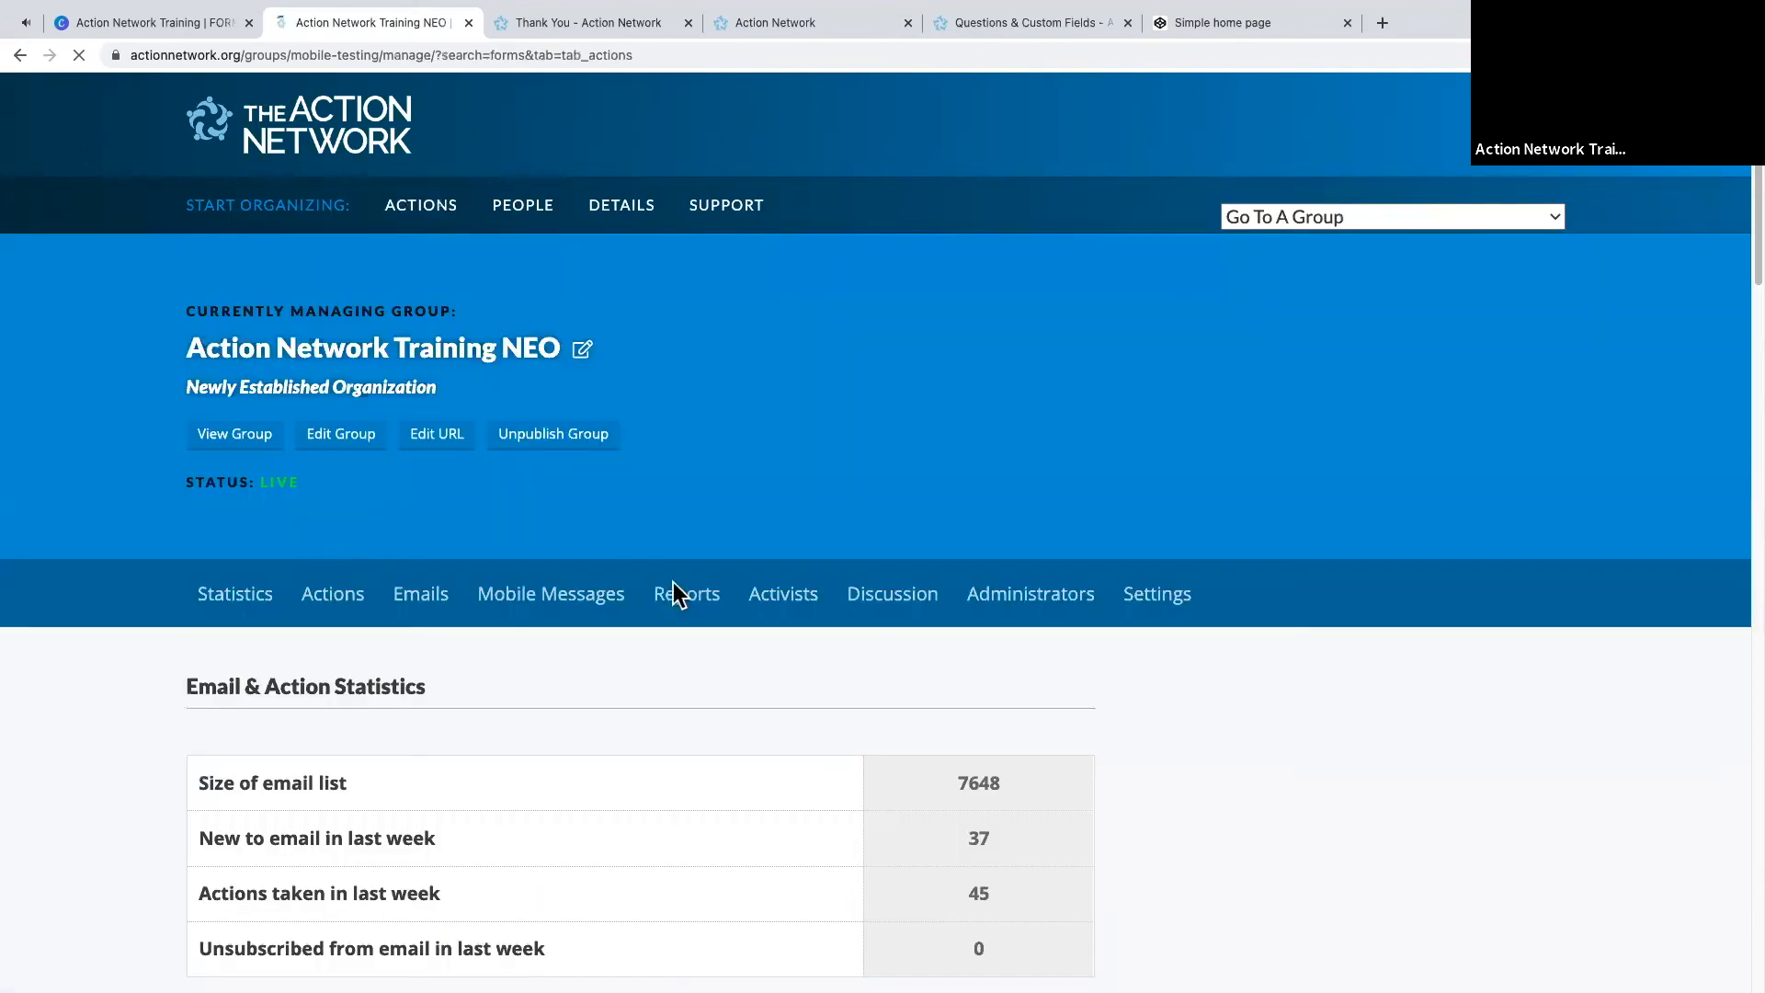
left_click(663, 568)
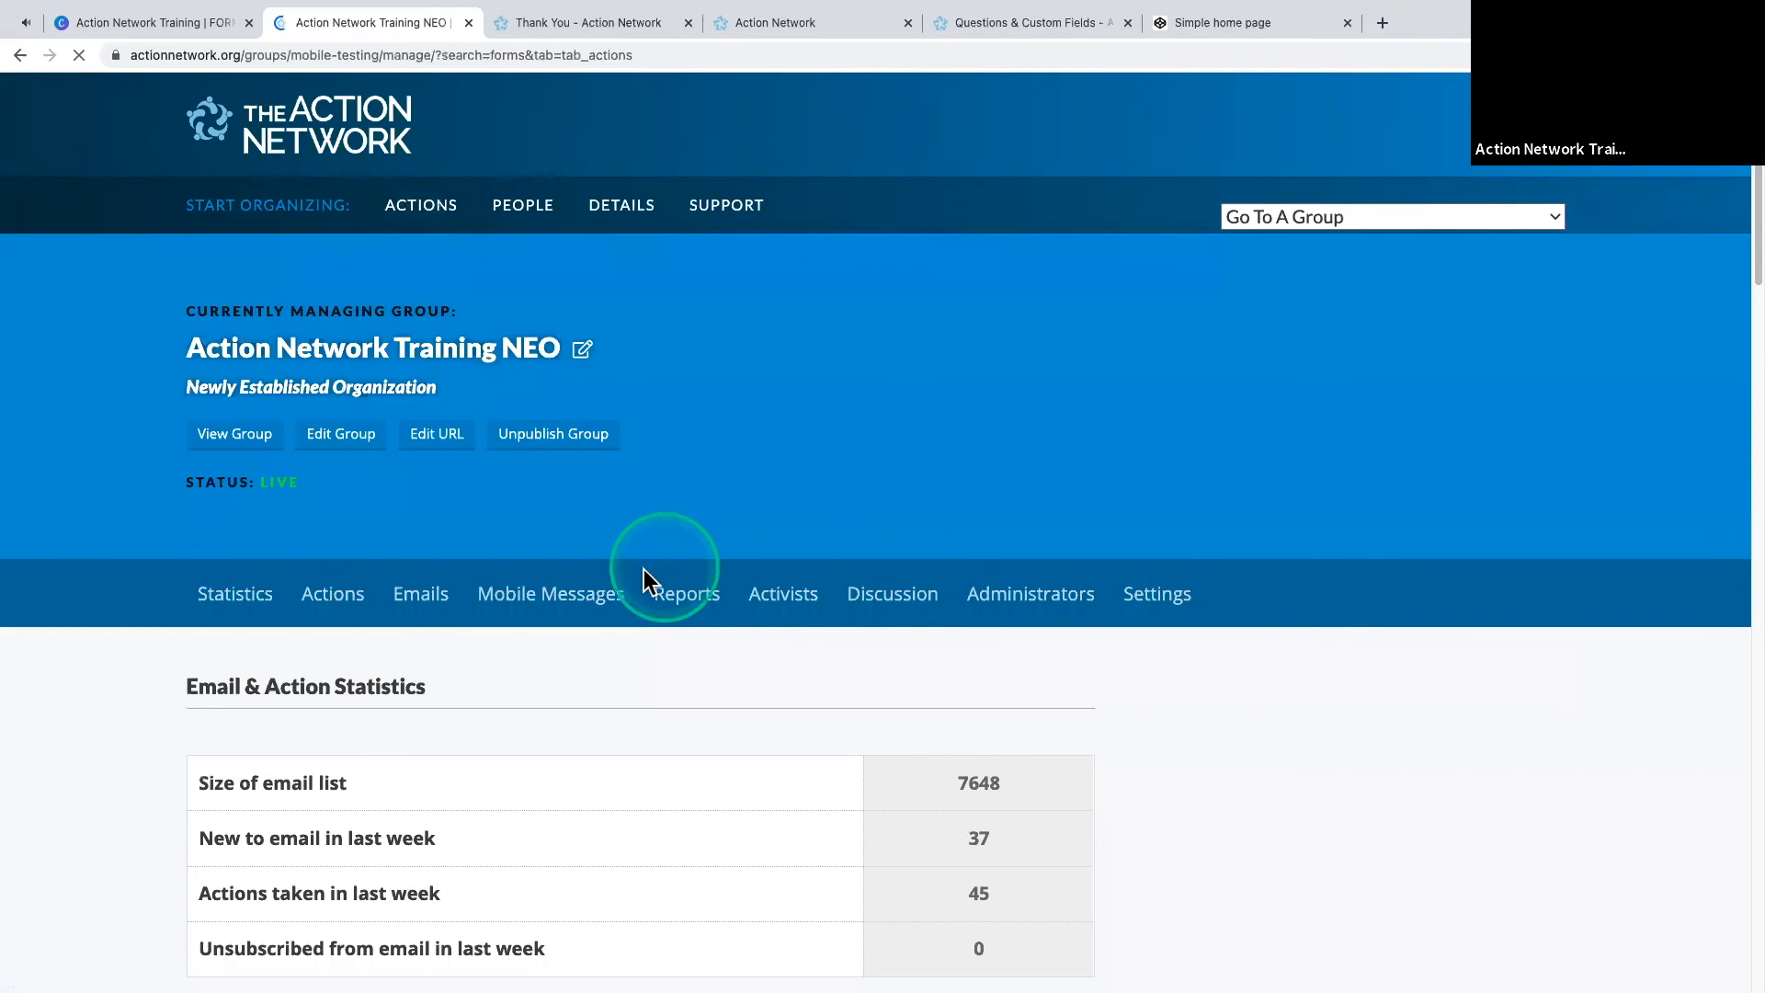
scroll(623, 575, "down", 1)
scroll(616, 566, "down", 2)
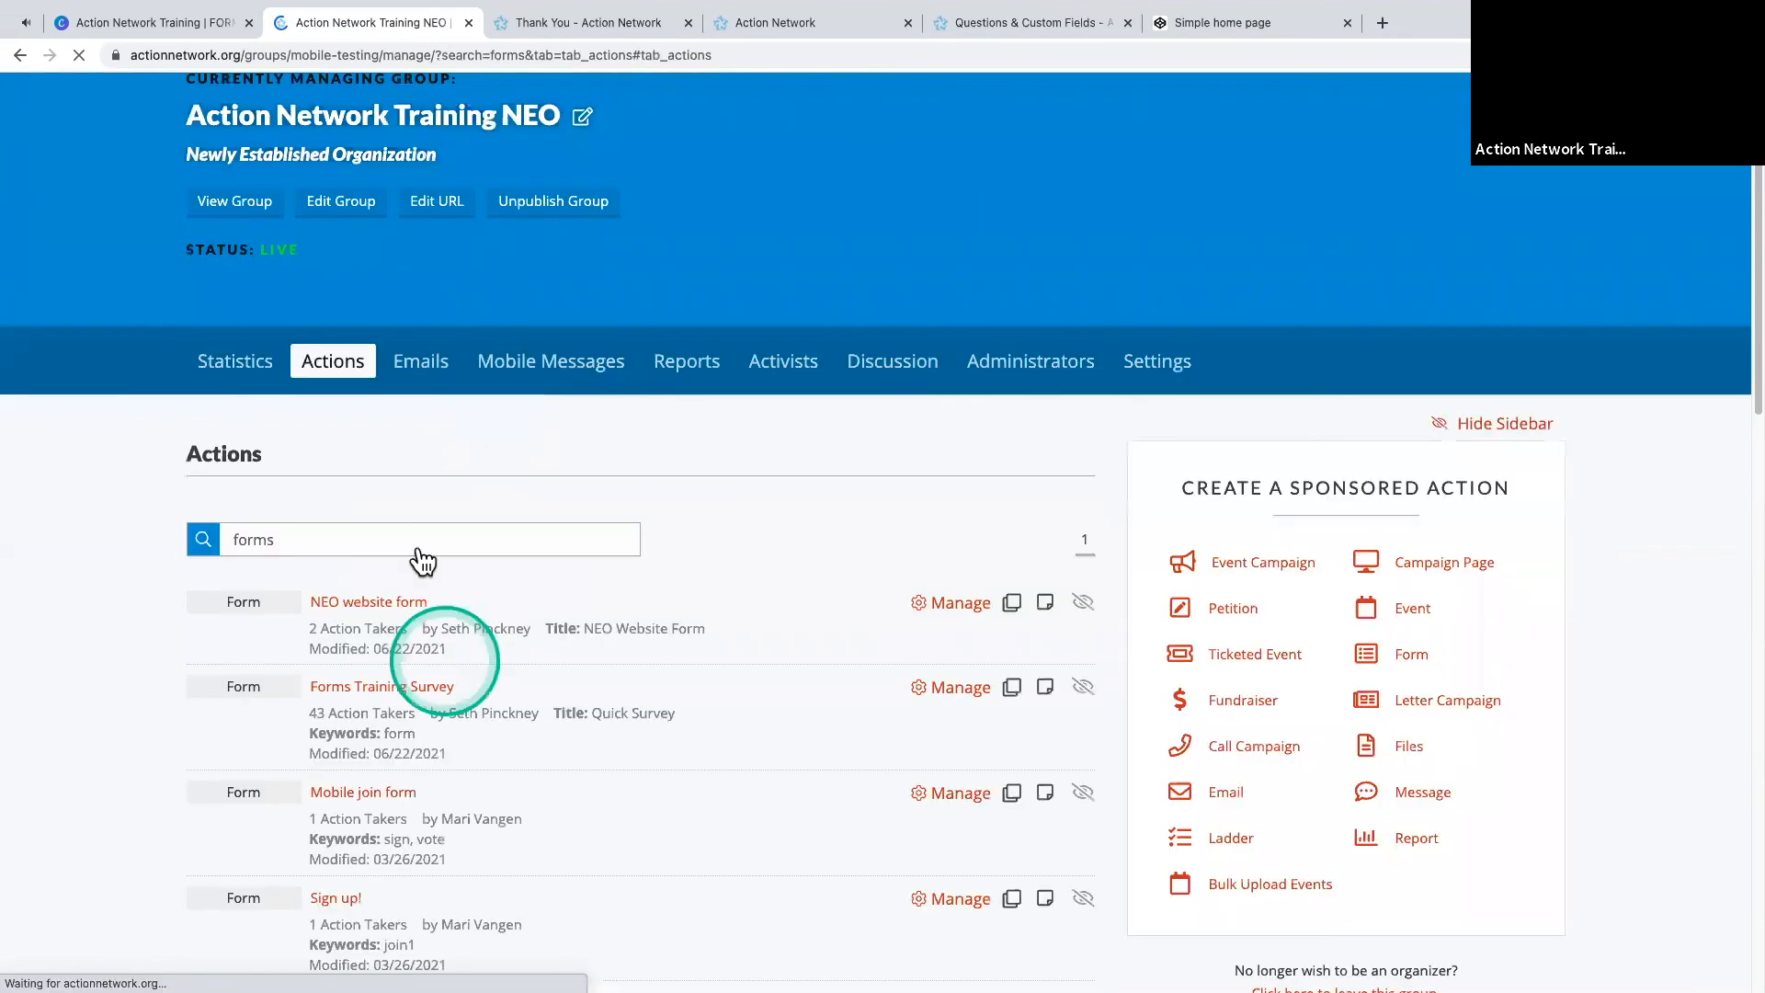
scroll(410, 550, "down", 2)
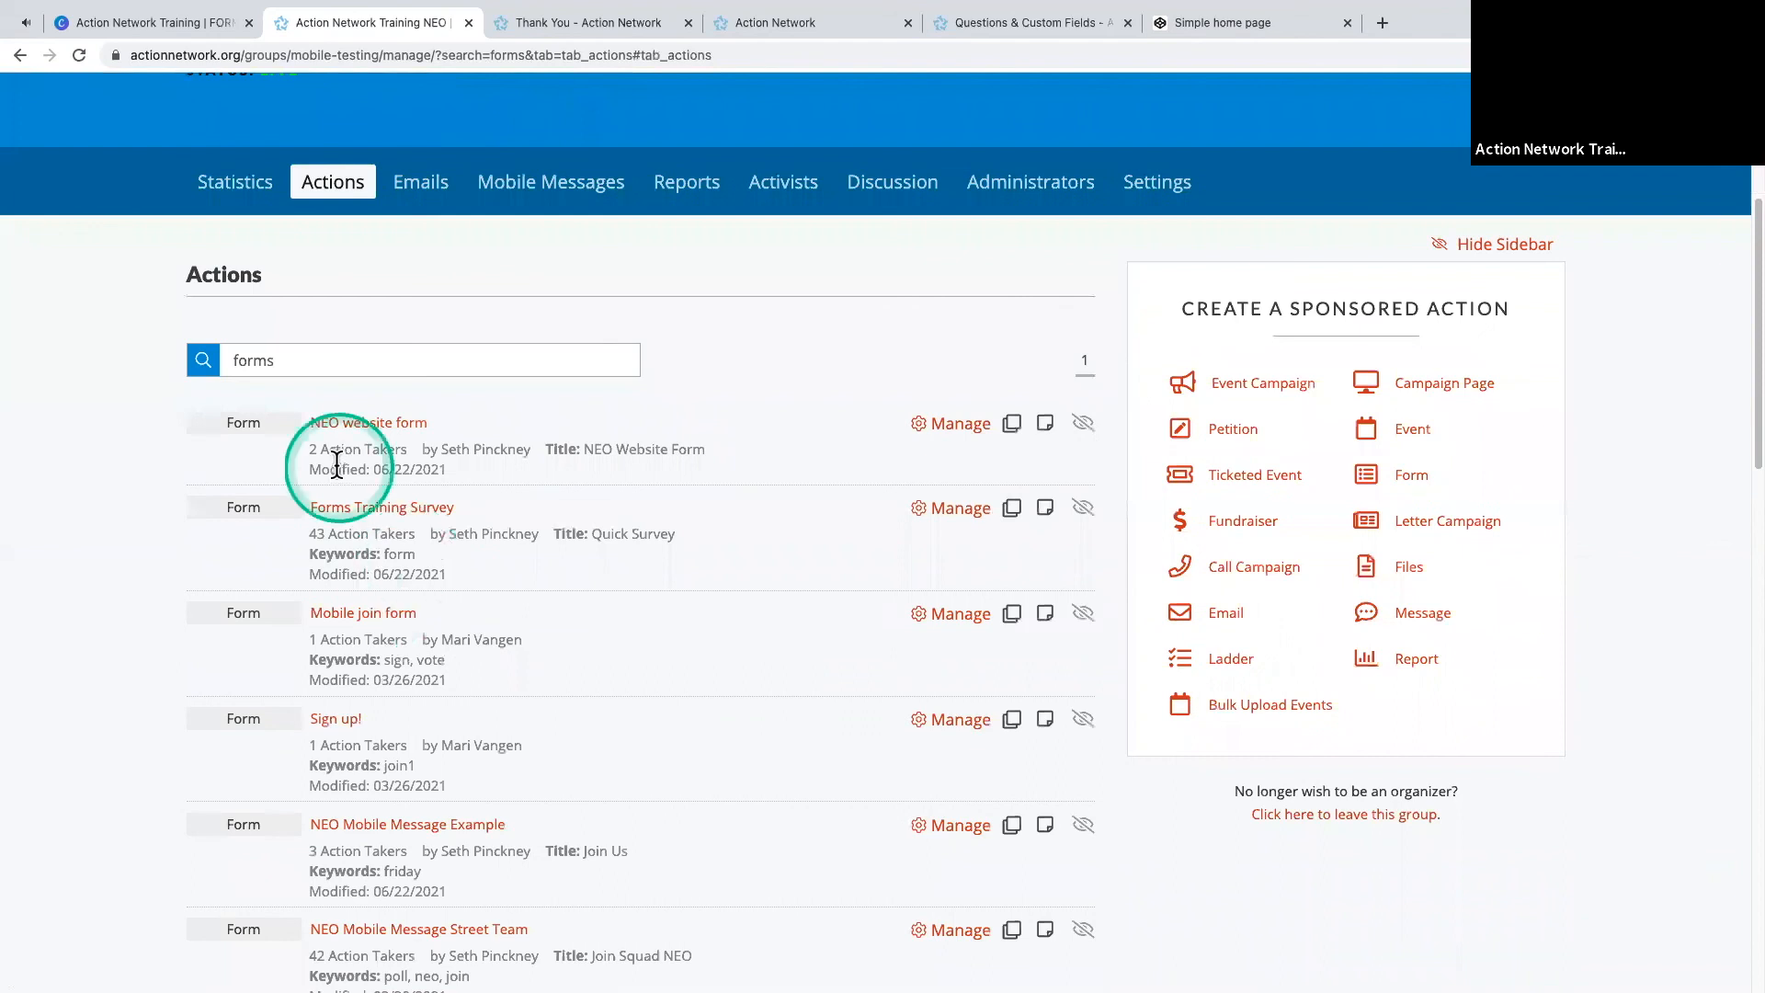
left_click(964, 430)
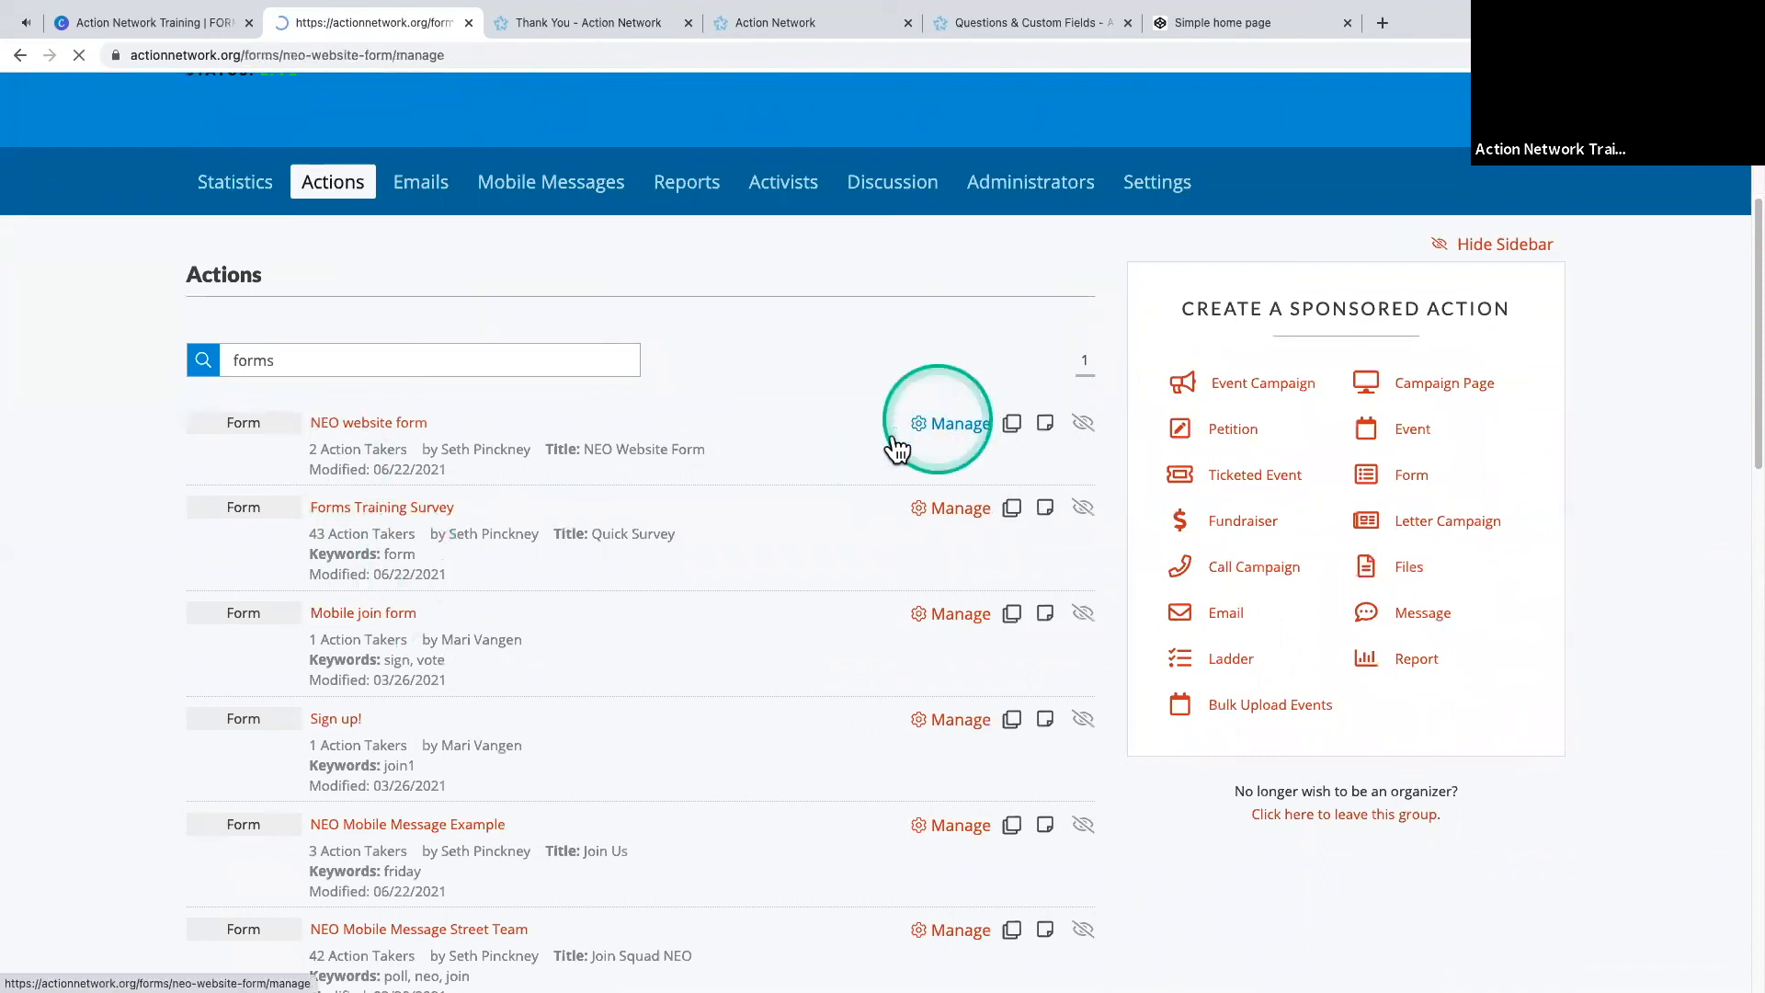
- Assign "NEO - New Wrapper" as the form's page wrapper and save the choice
scroll(507, 533, "down", 1)
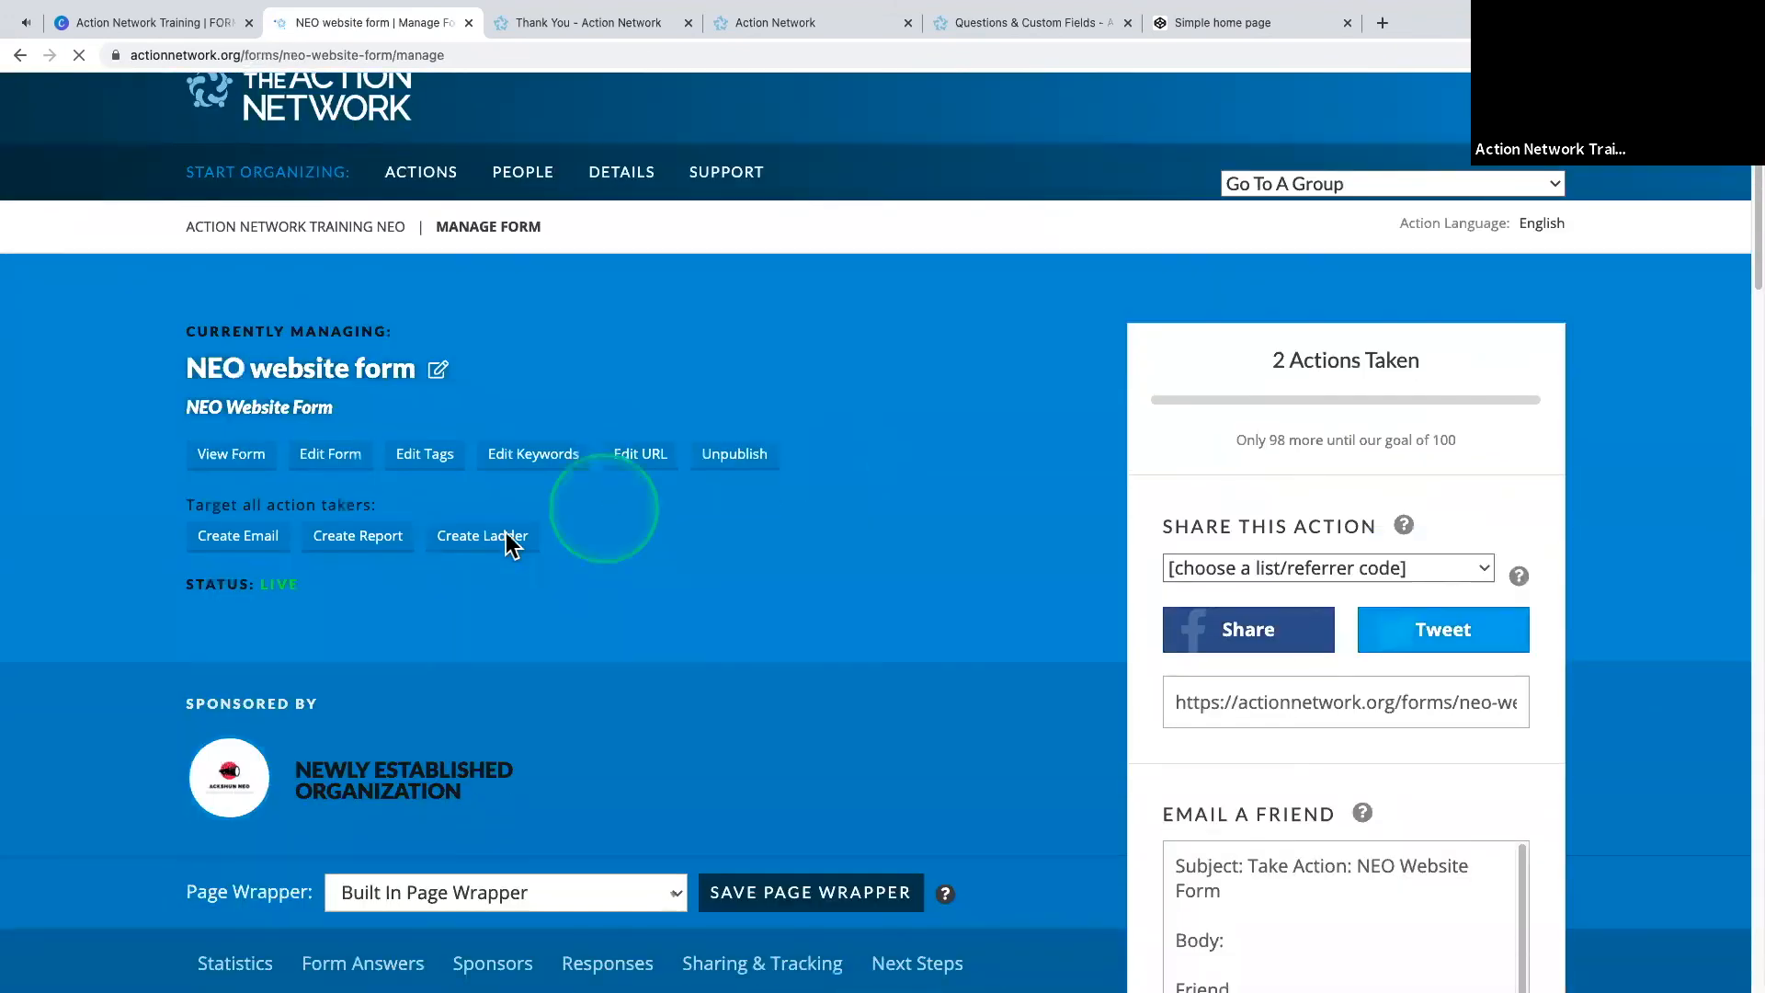
scroll(354, 478, "down", 5)
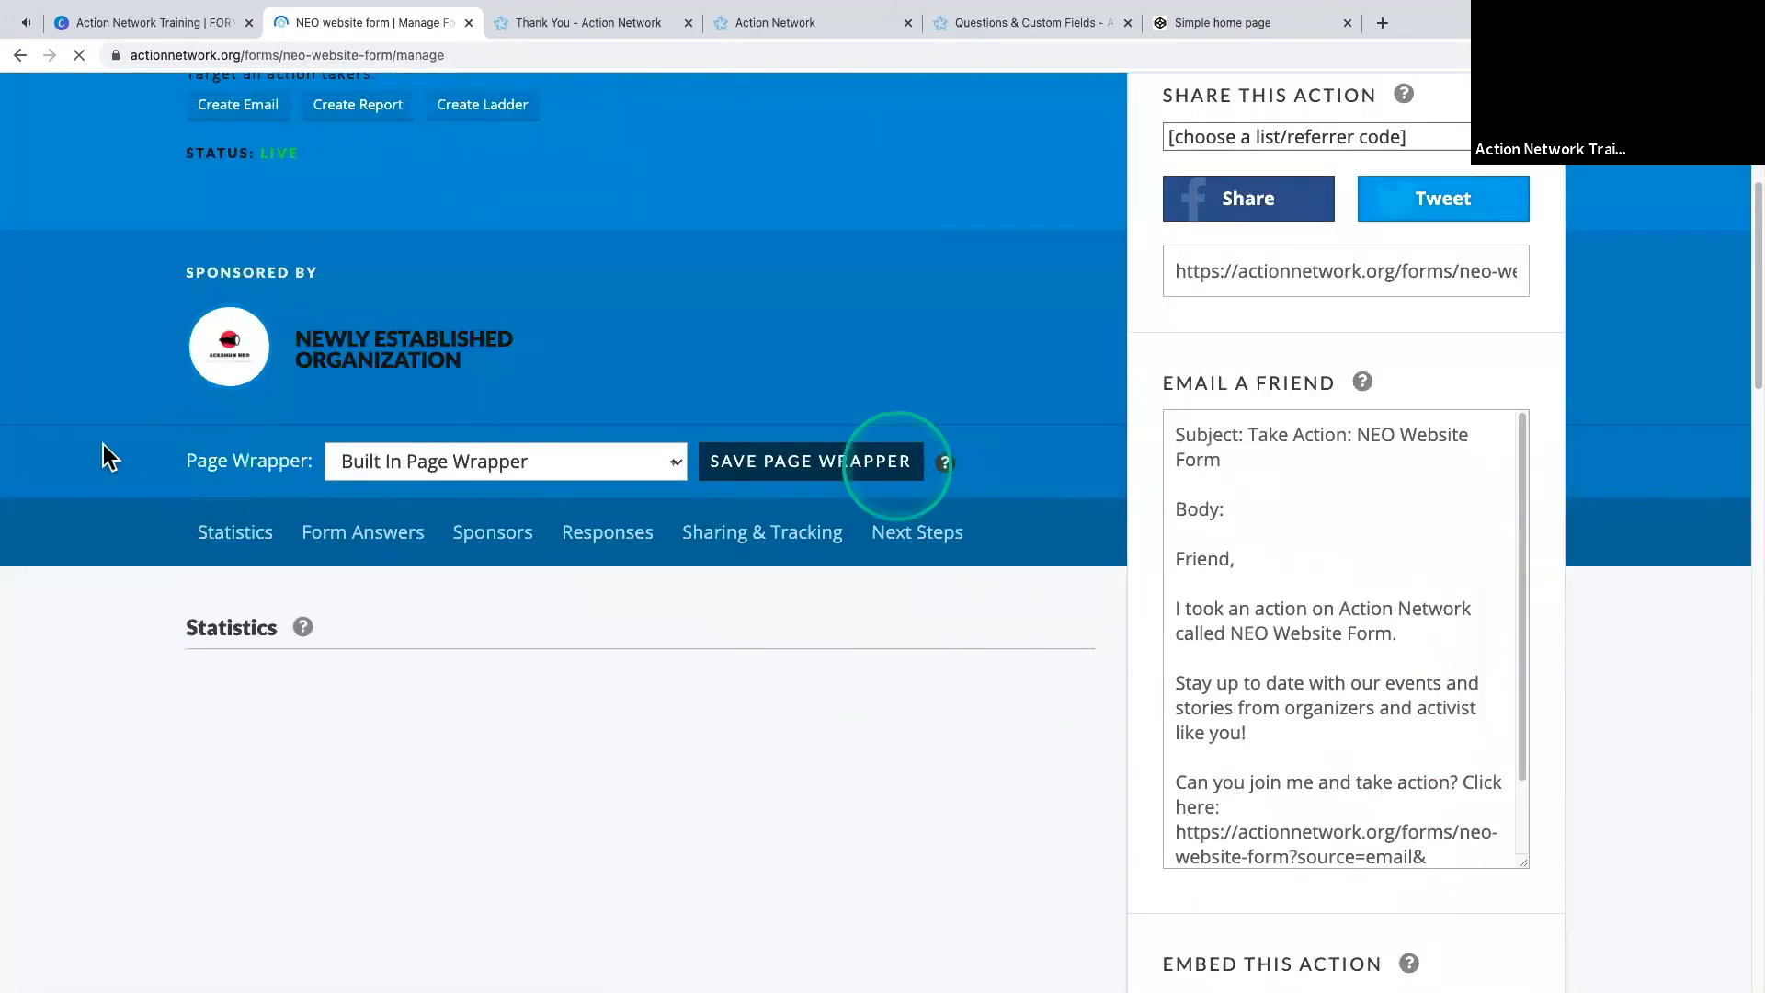
left_click(656, 470)
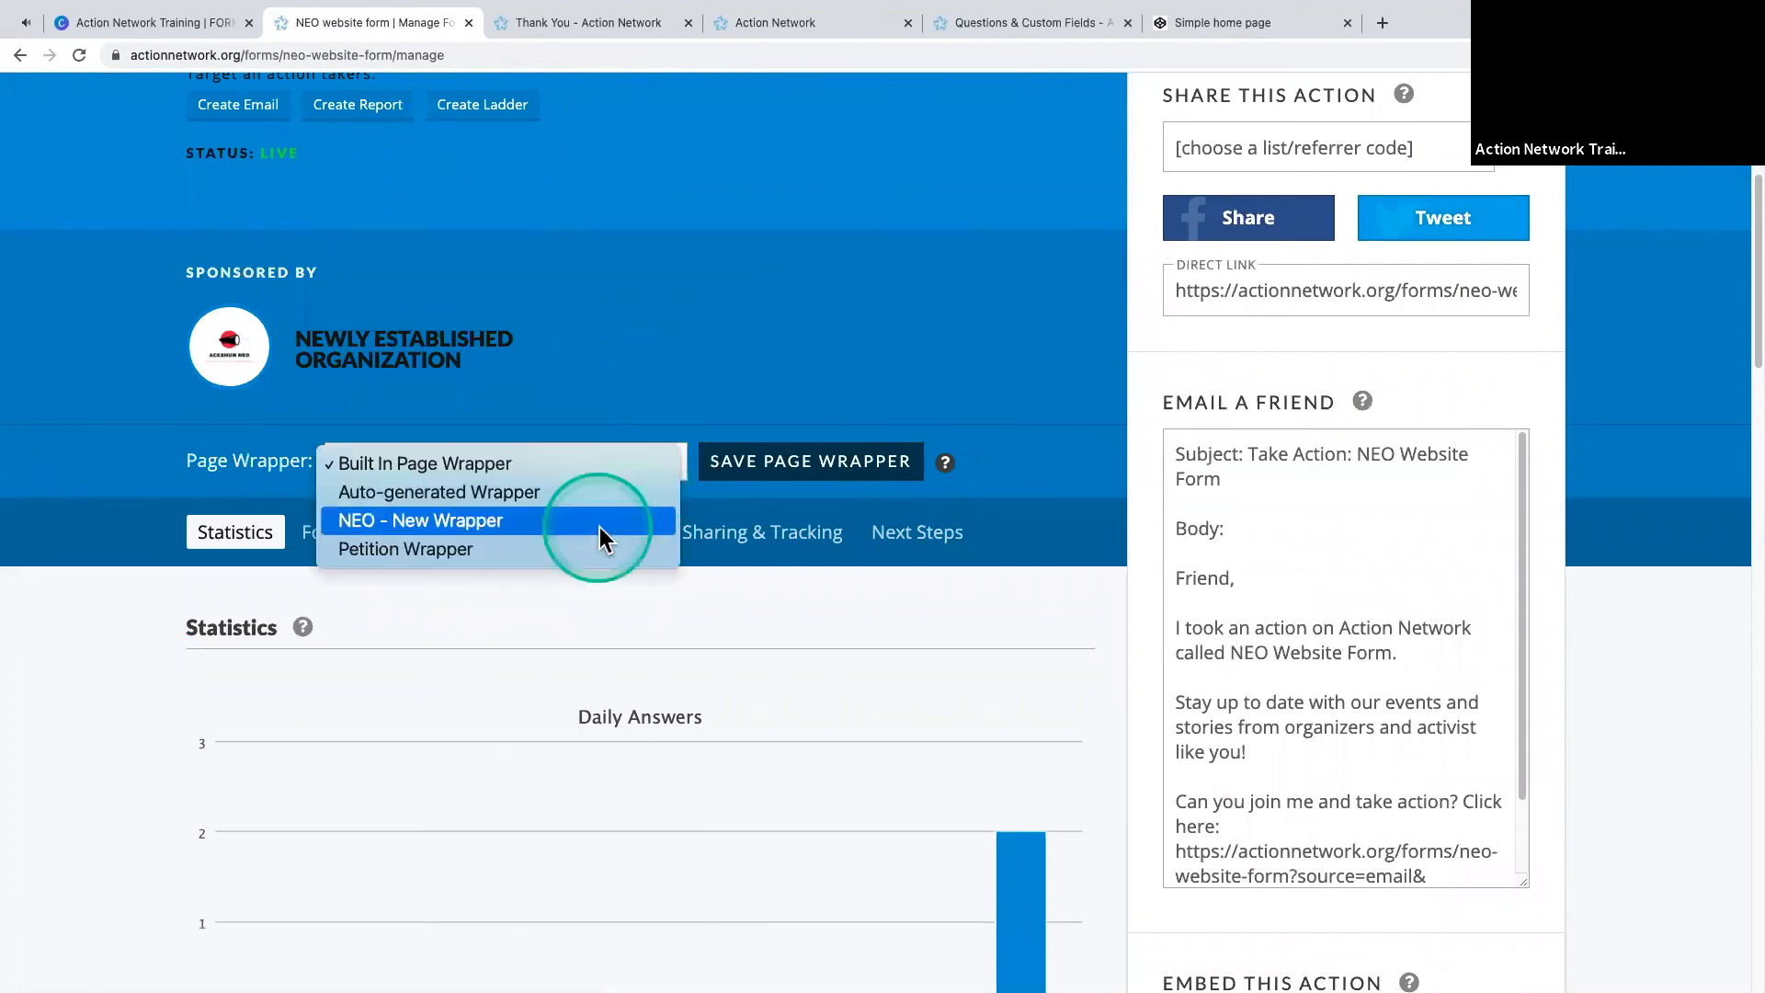
left_click(599, 526)
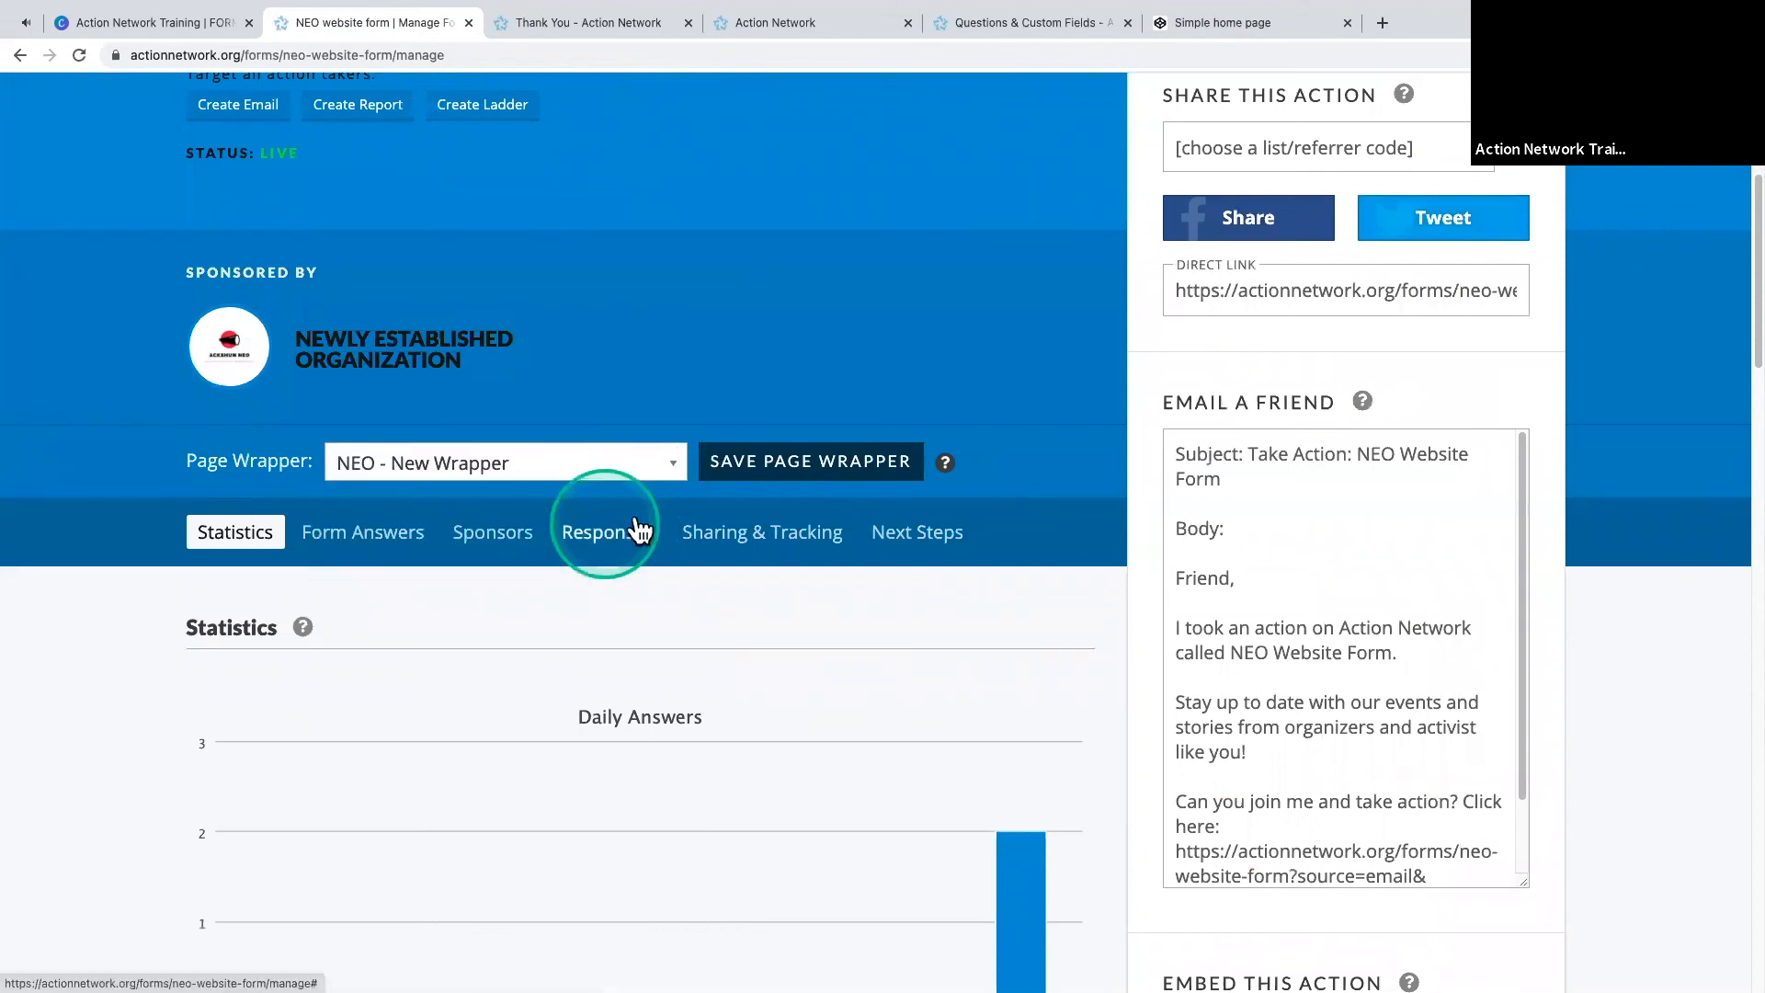
left_click(774, 469)
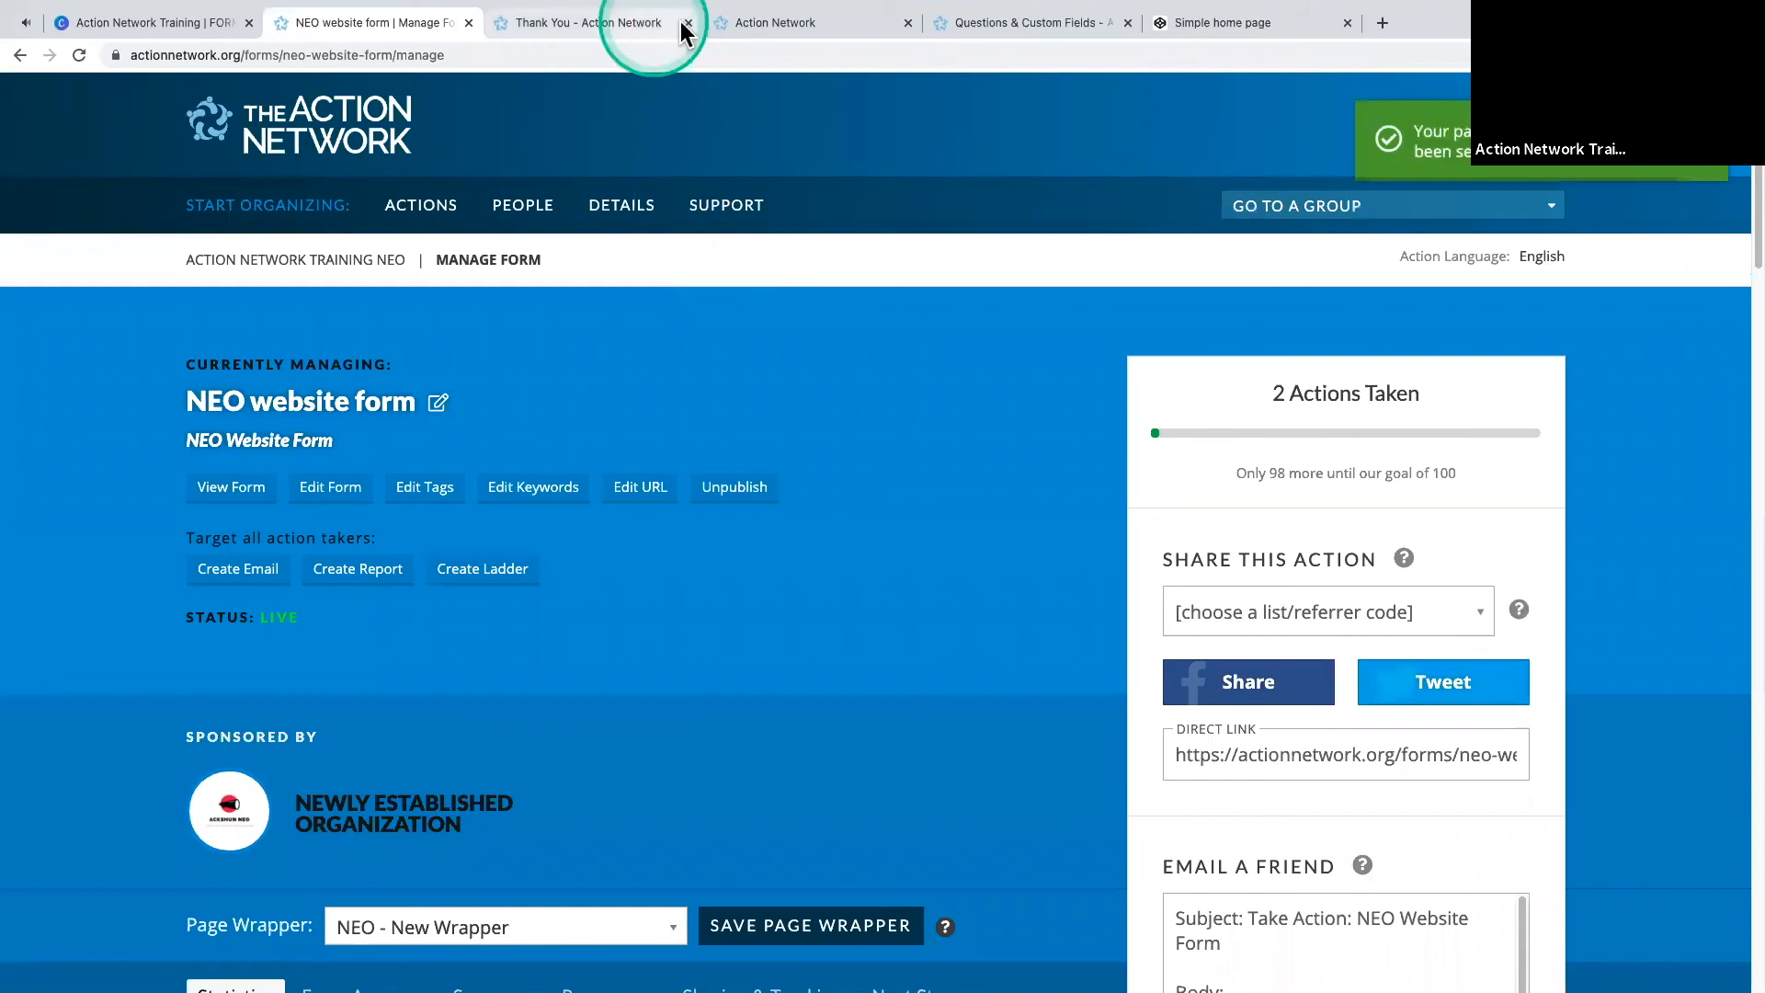
- Open the live NEO Website Form and dismiss the recognized visitor to get the blank sign-up fields
left_click(245, 493)
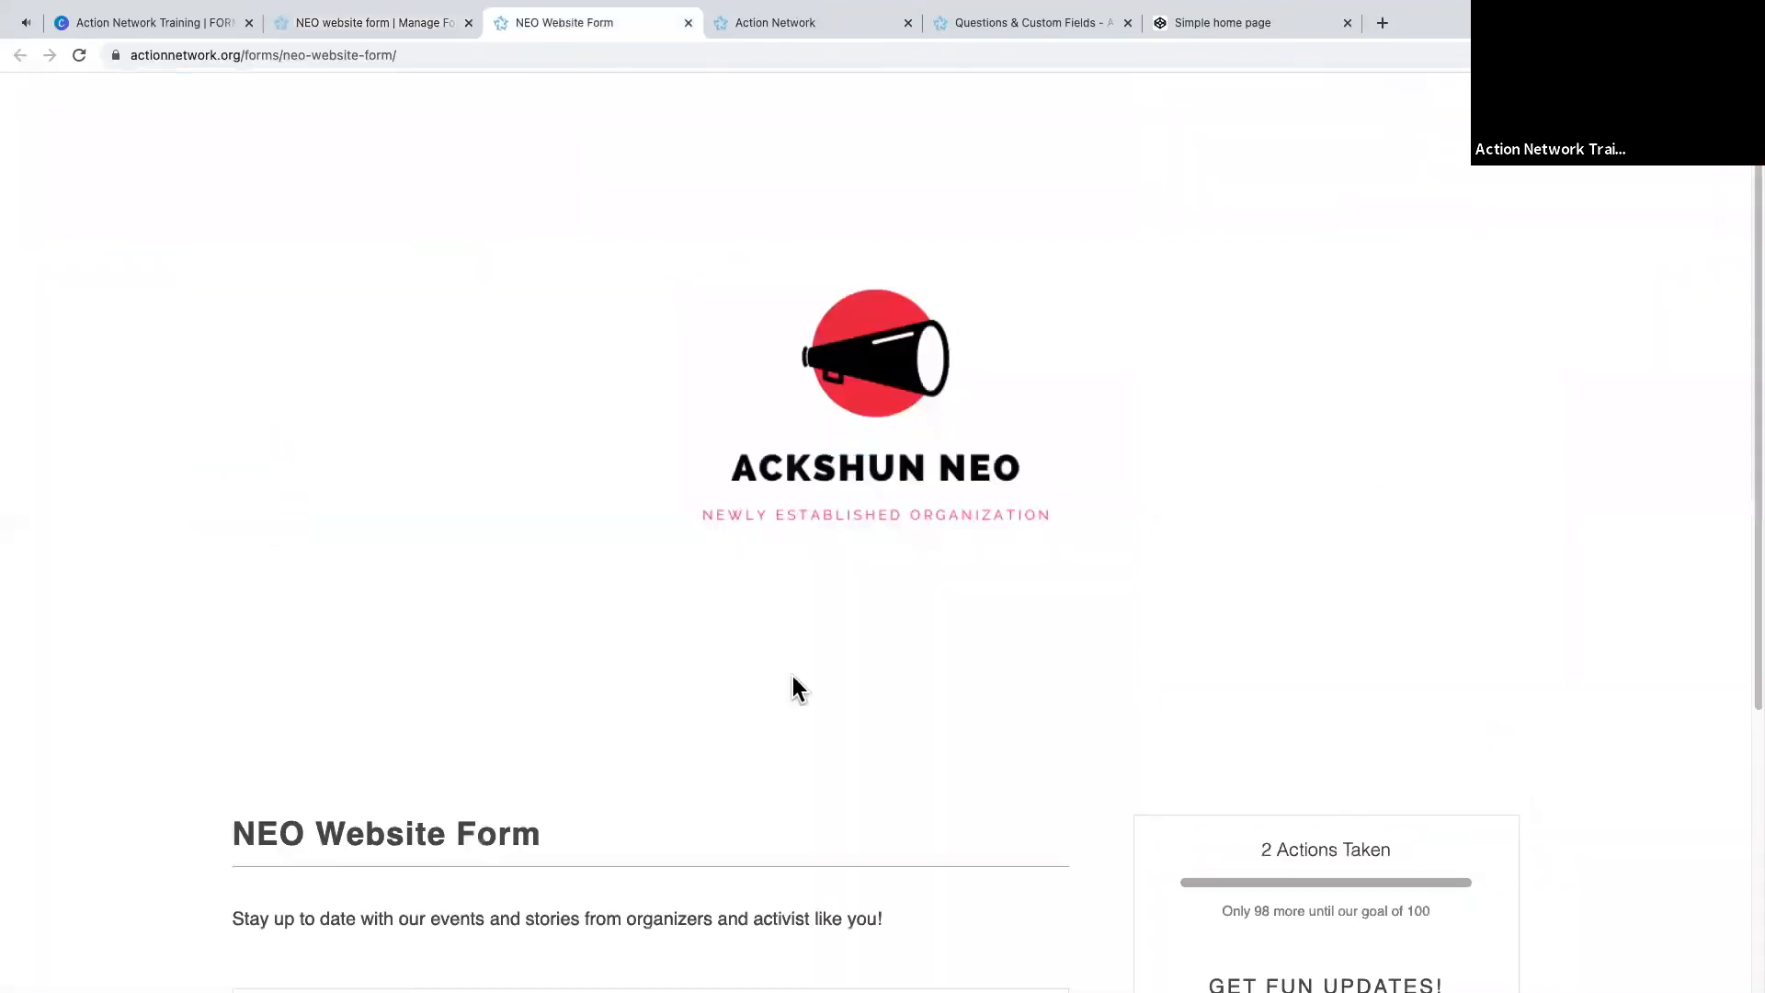
scroll(485, 547, "down", 4)
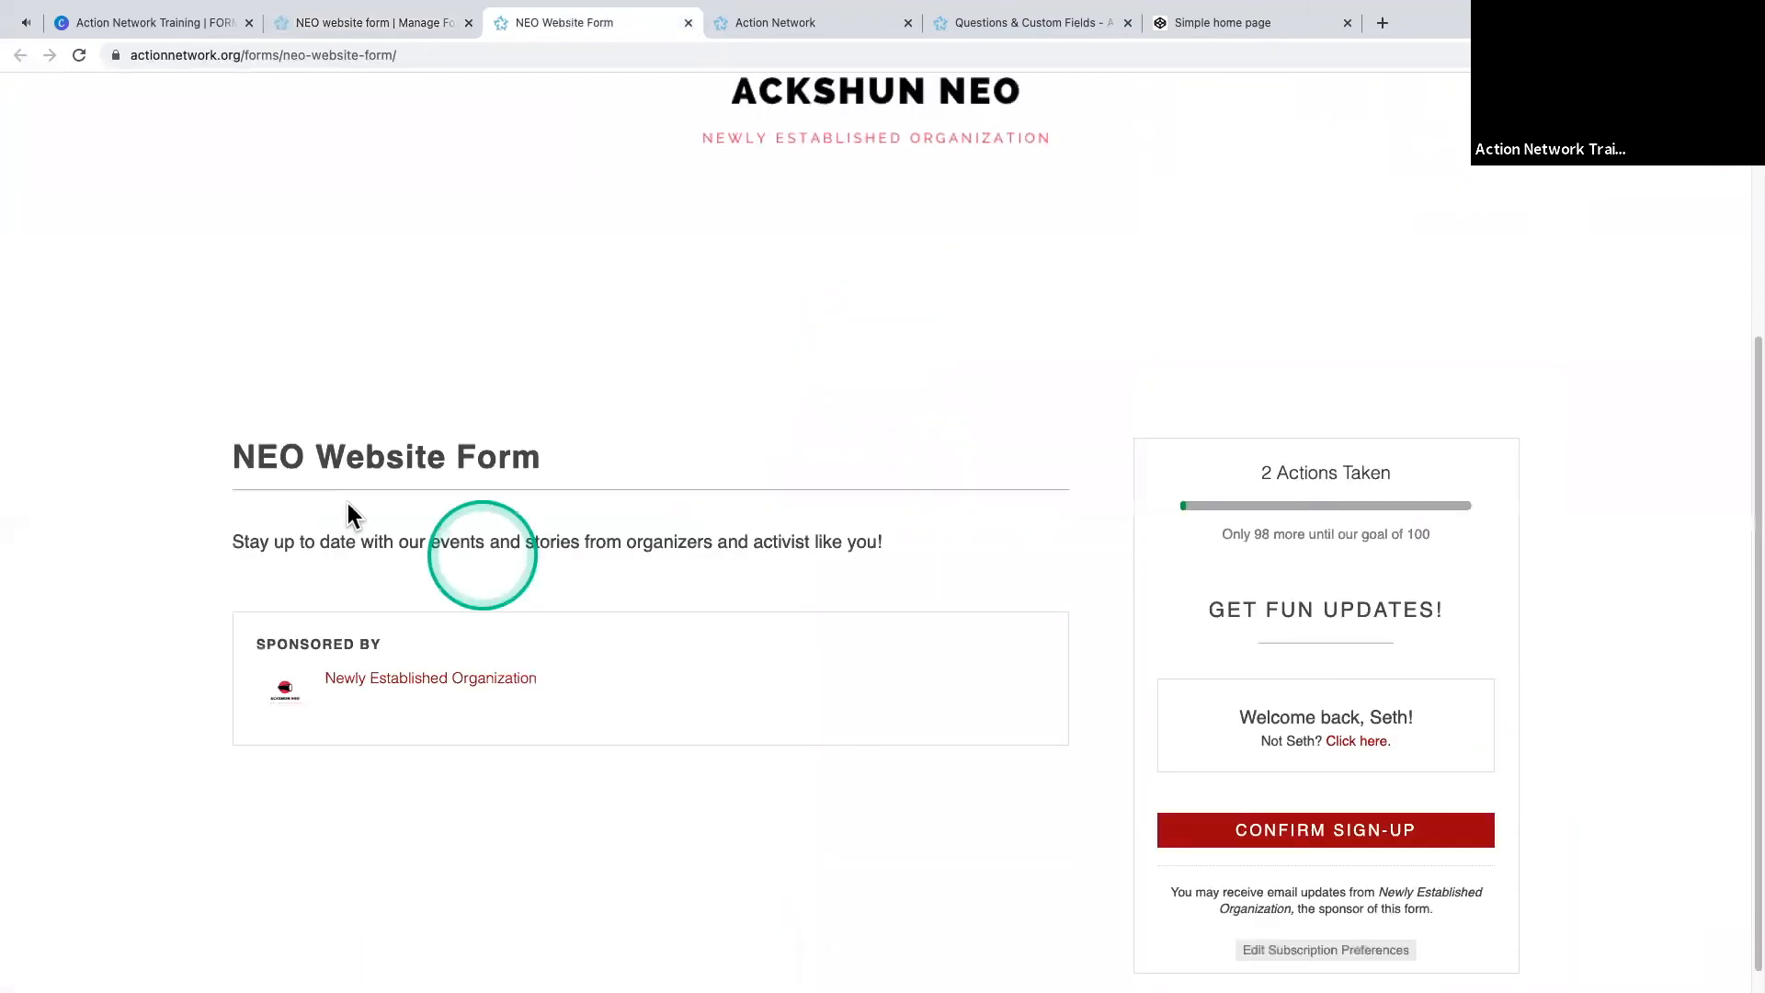
left_click(1378, 639)
left_click(1374, 742)
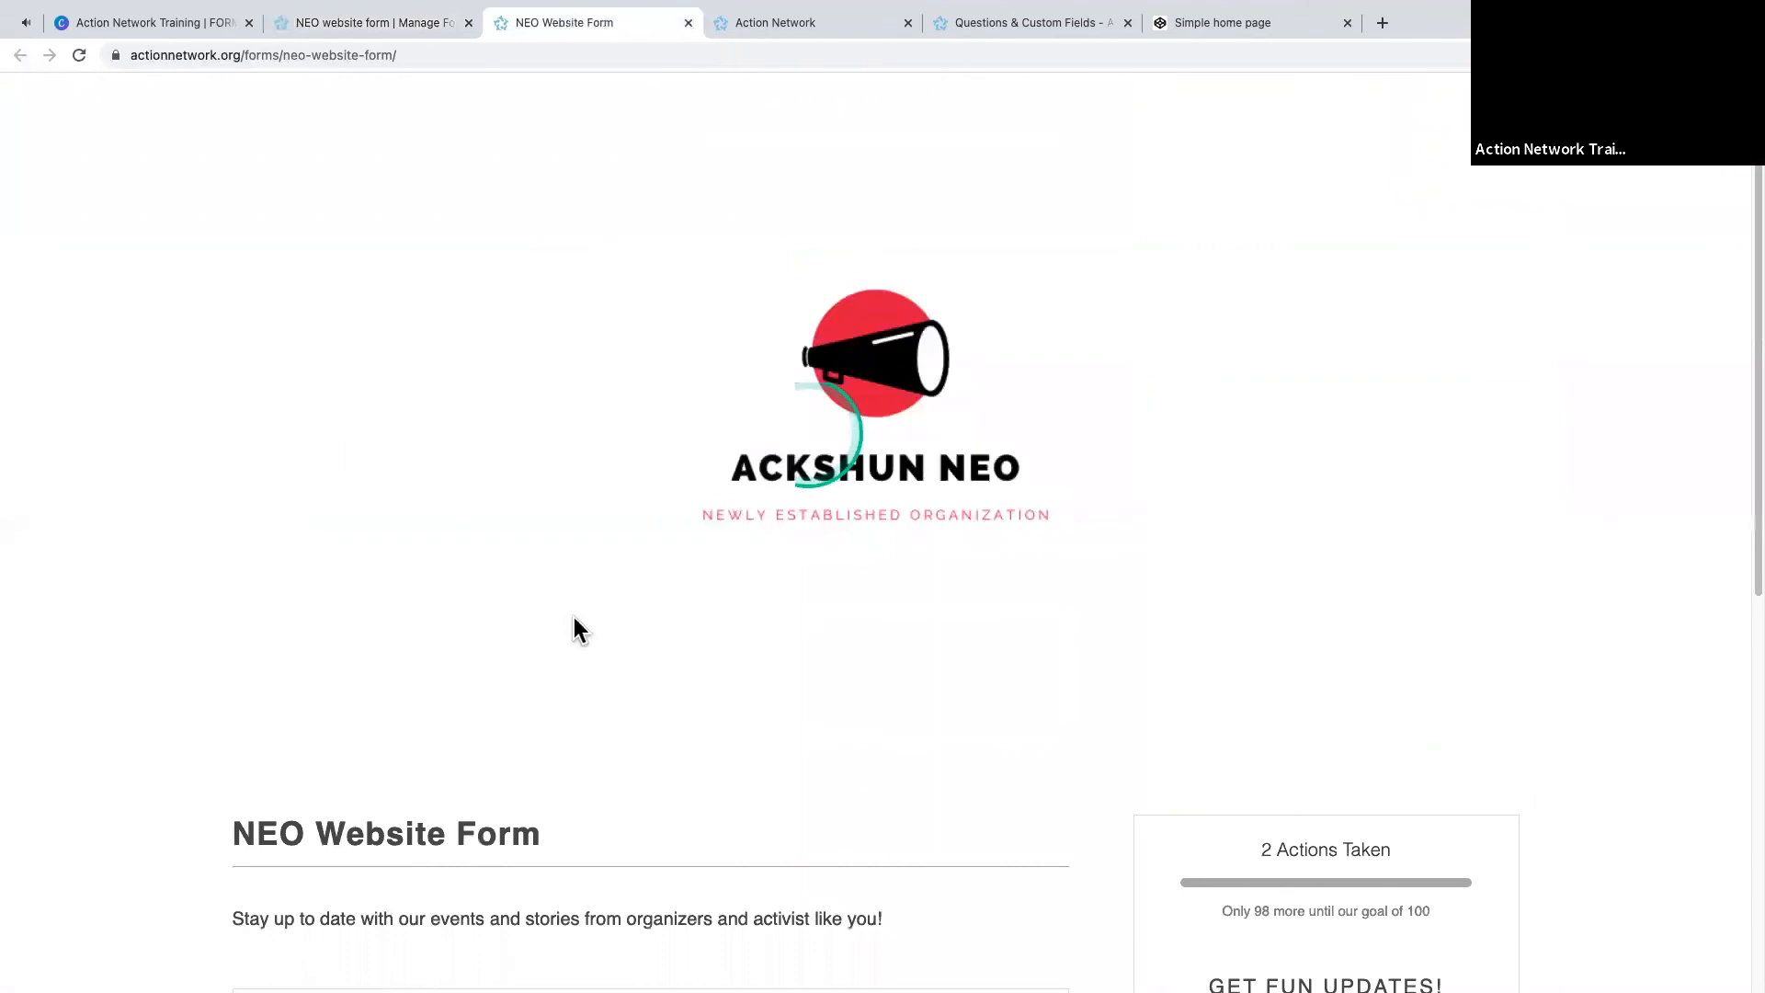
- Examine the branded form page, from the header logo down to the sign-up fields and accent-colored button
scroll(1562, 356, "down", 7)
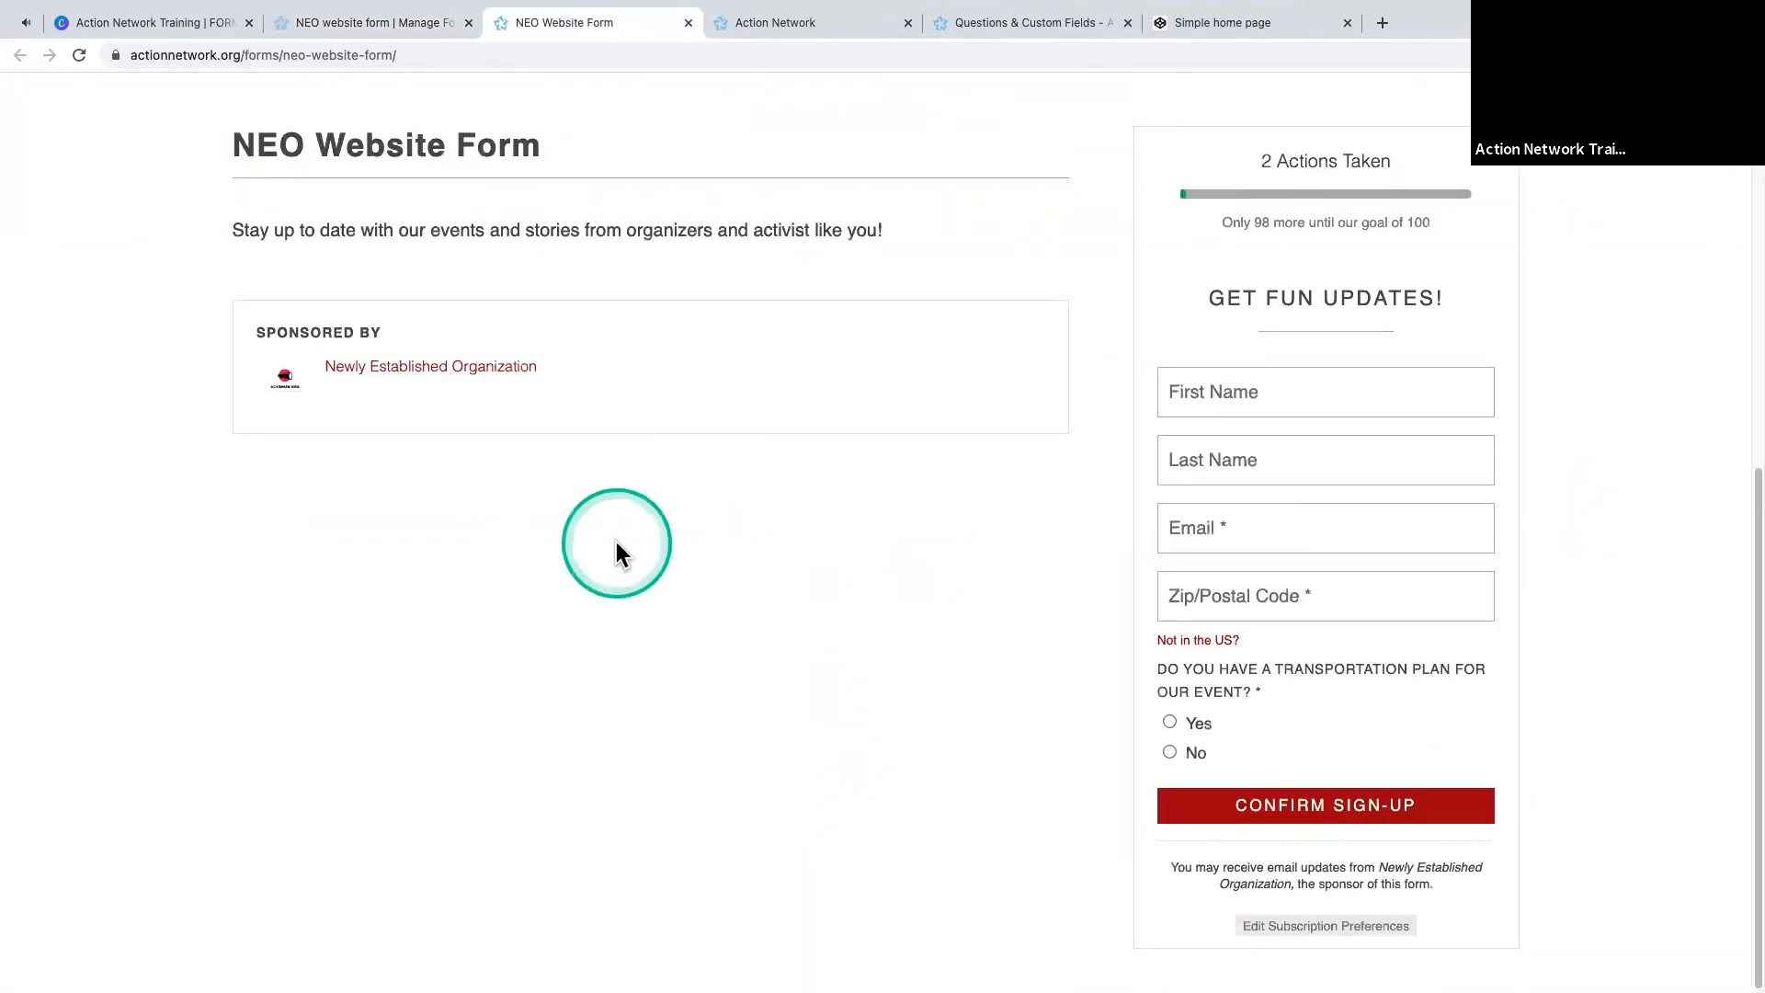
scroll(336, 700, "up", 7)
scroll(447, 659, "down", 4)
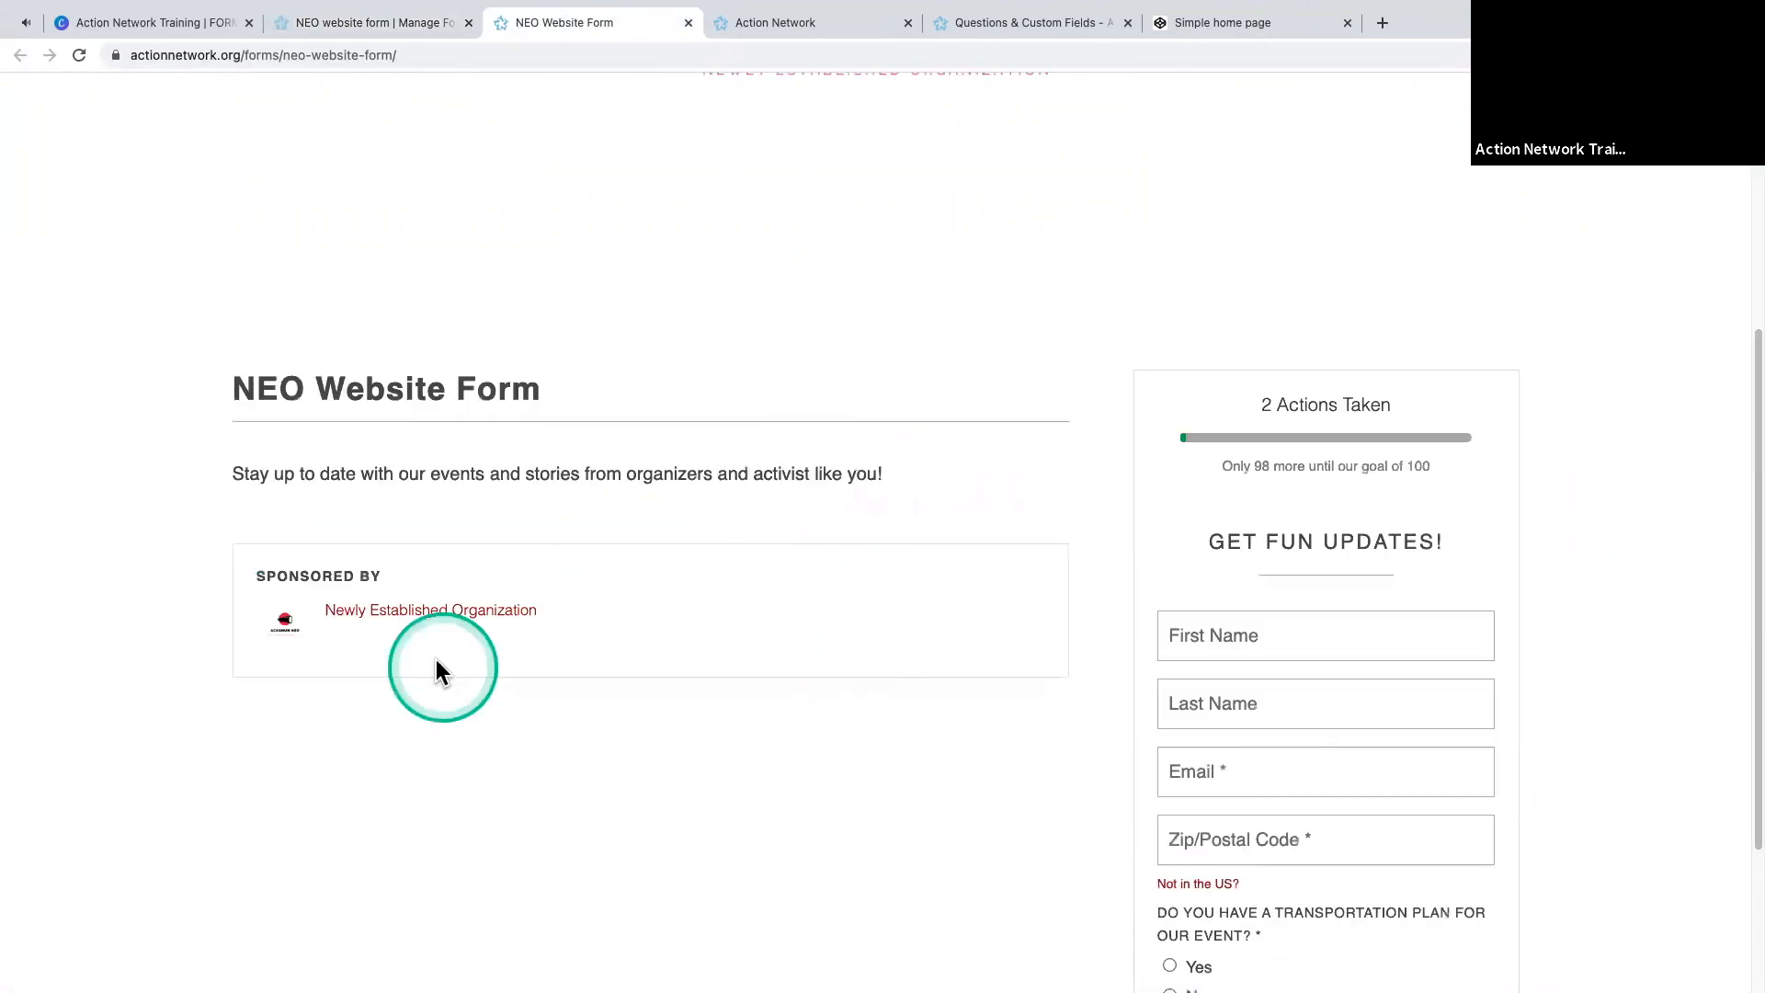
scroll(480, 118, "up", 5)
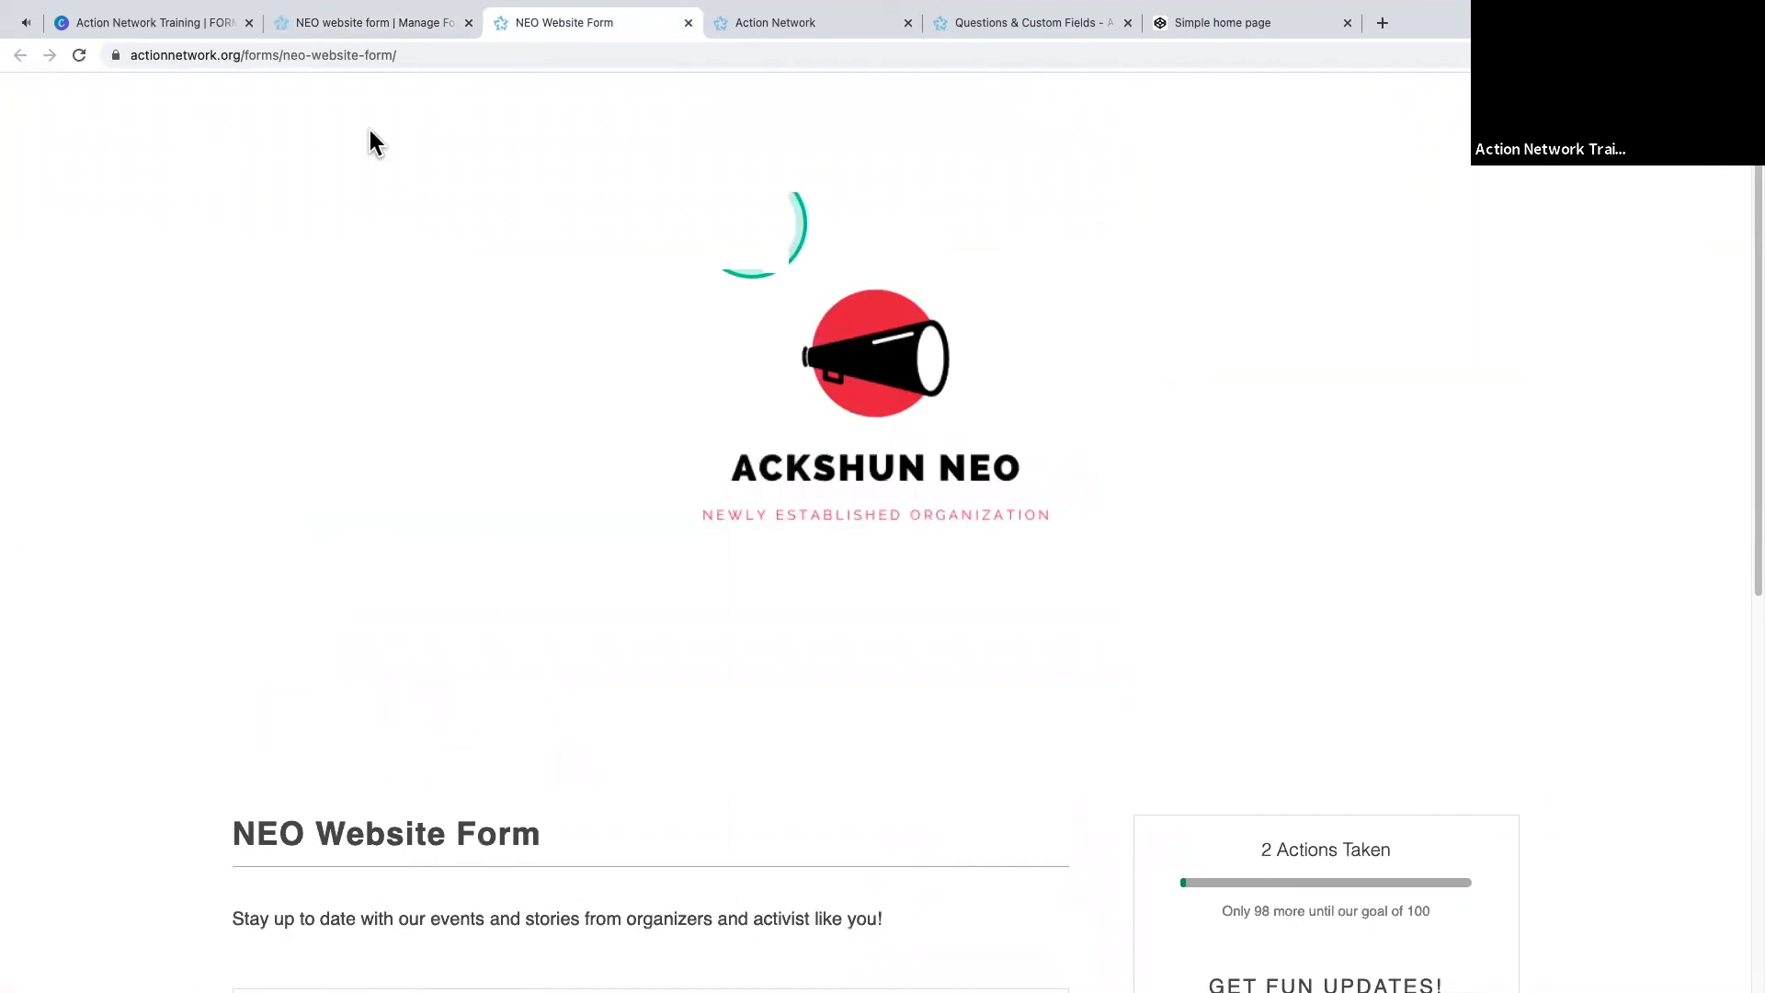
left_click(308, 597)
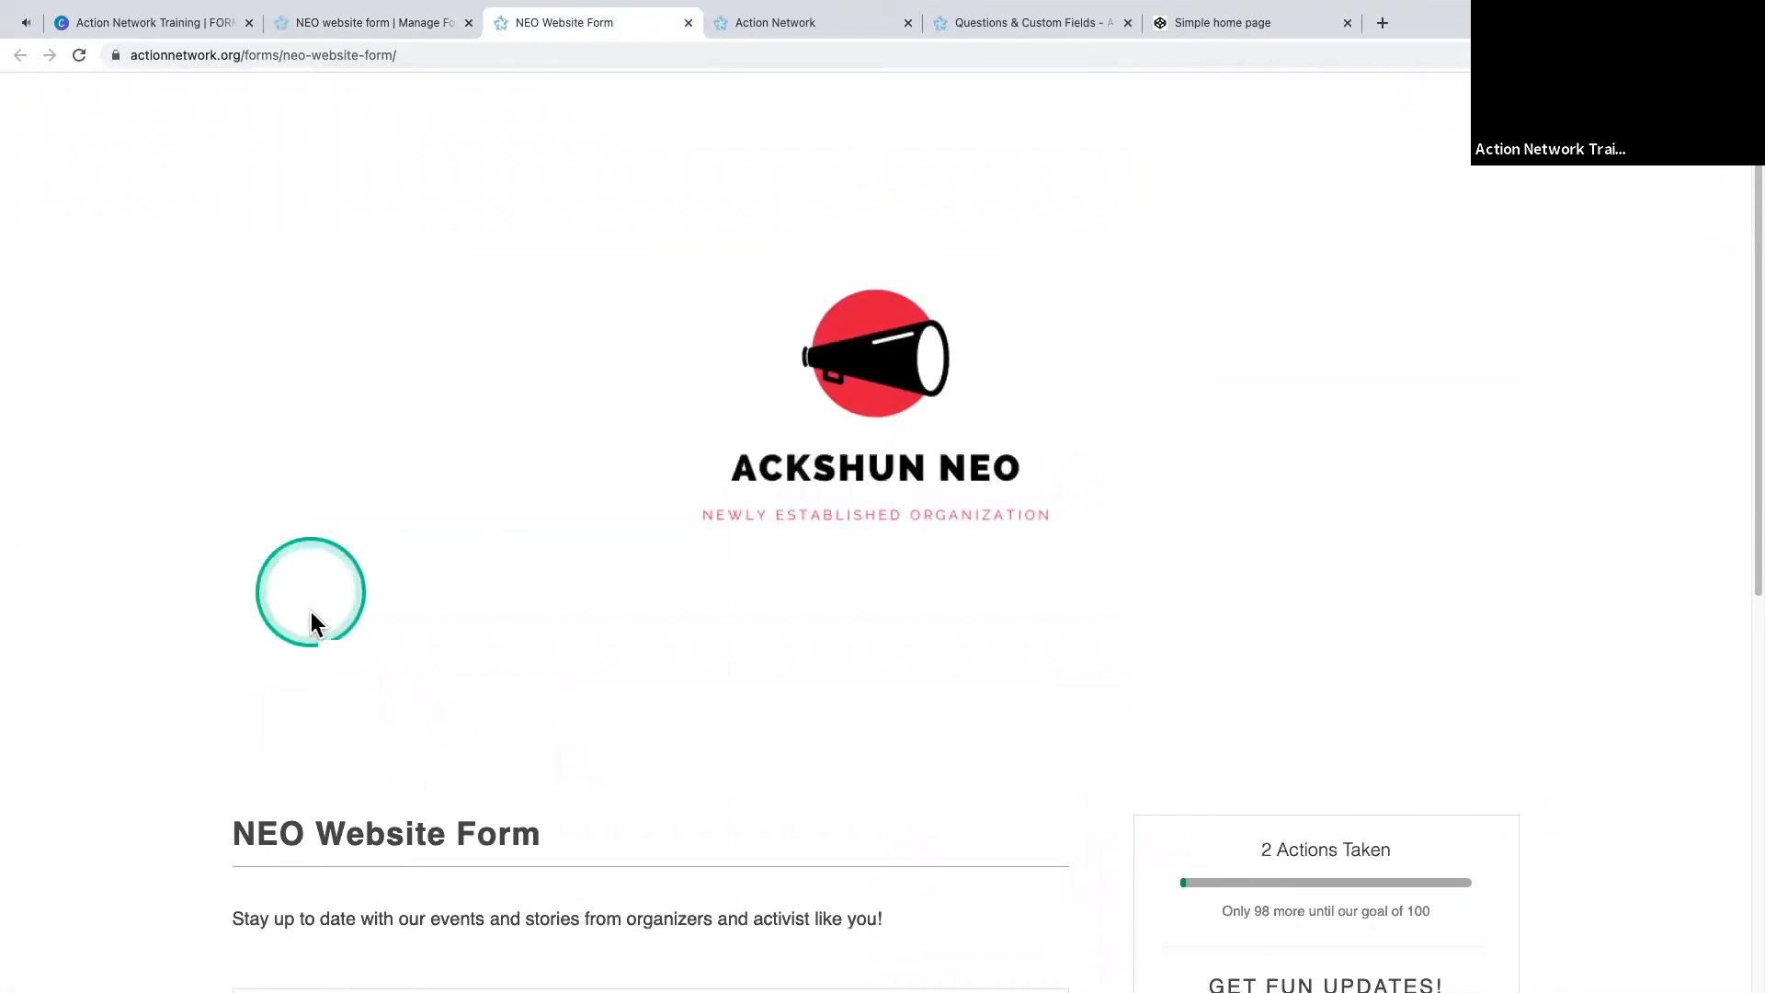
- Review the live form page's title, description, sponsor box, transportation question and sign-up button below the header logo
left_click(792, 492)
scroll(792, 492, "down", 4)
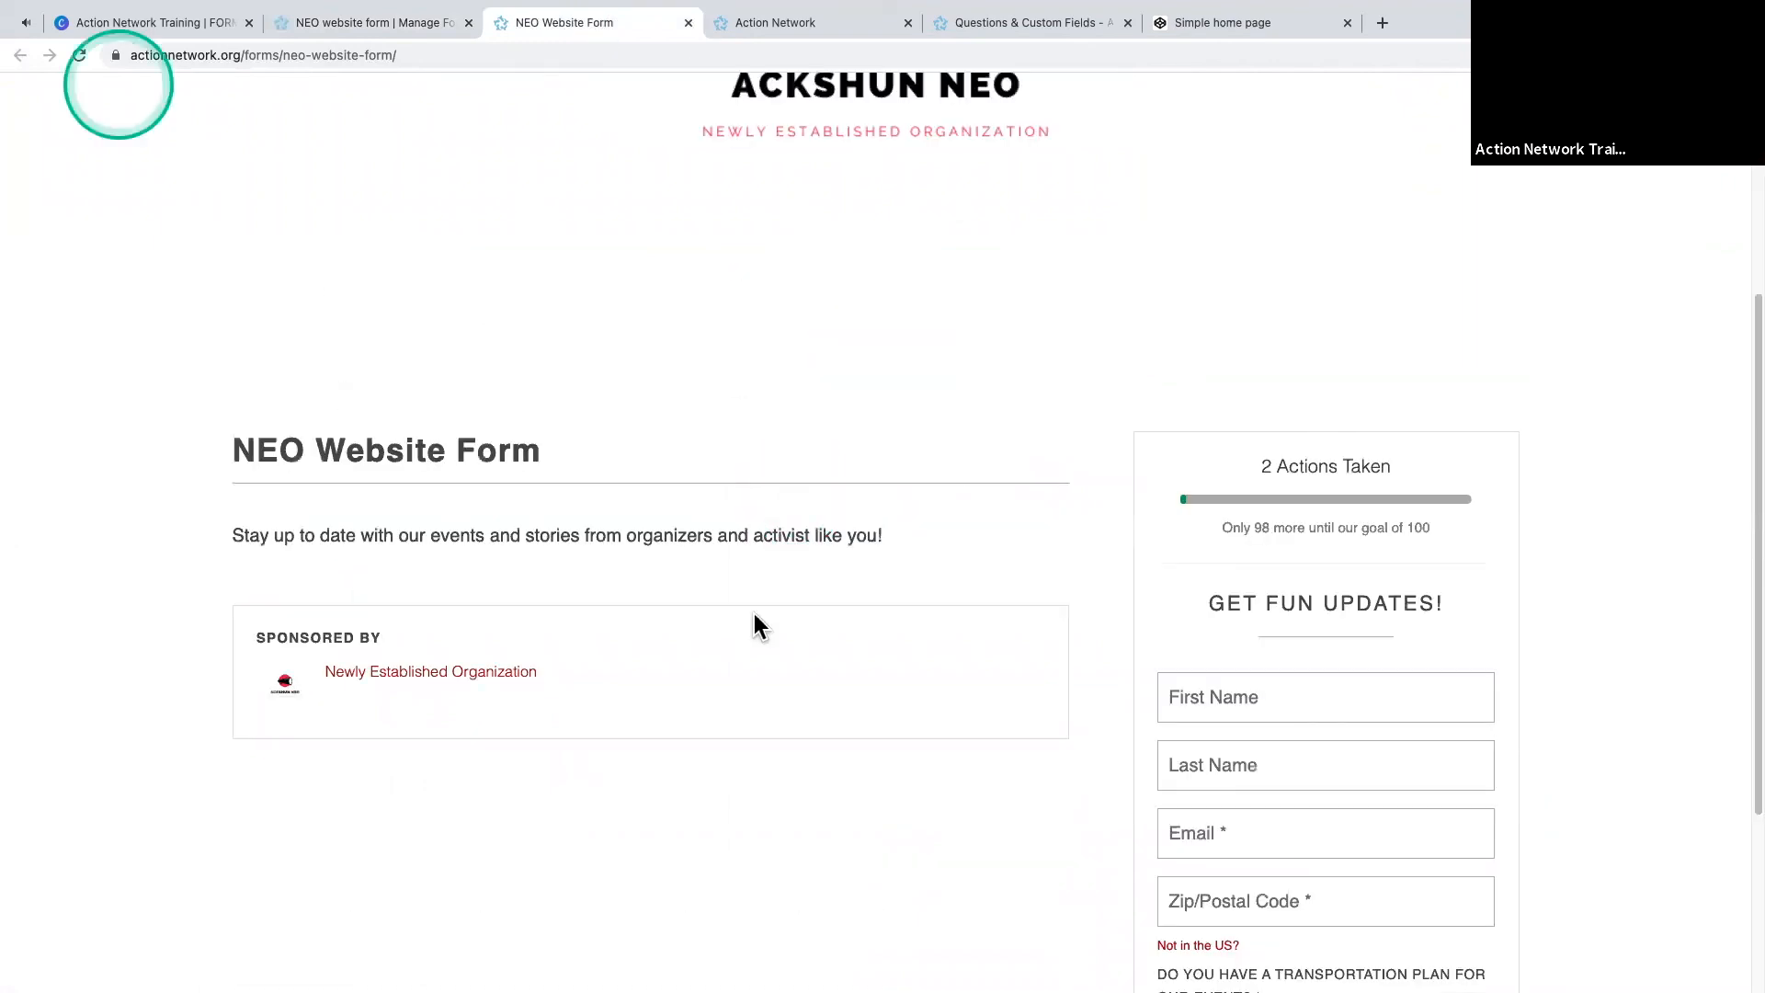
left_click(446, 371)
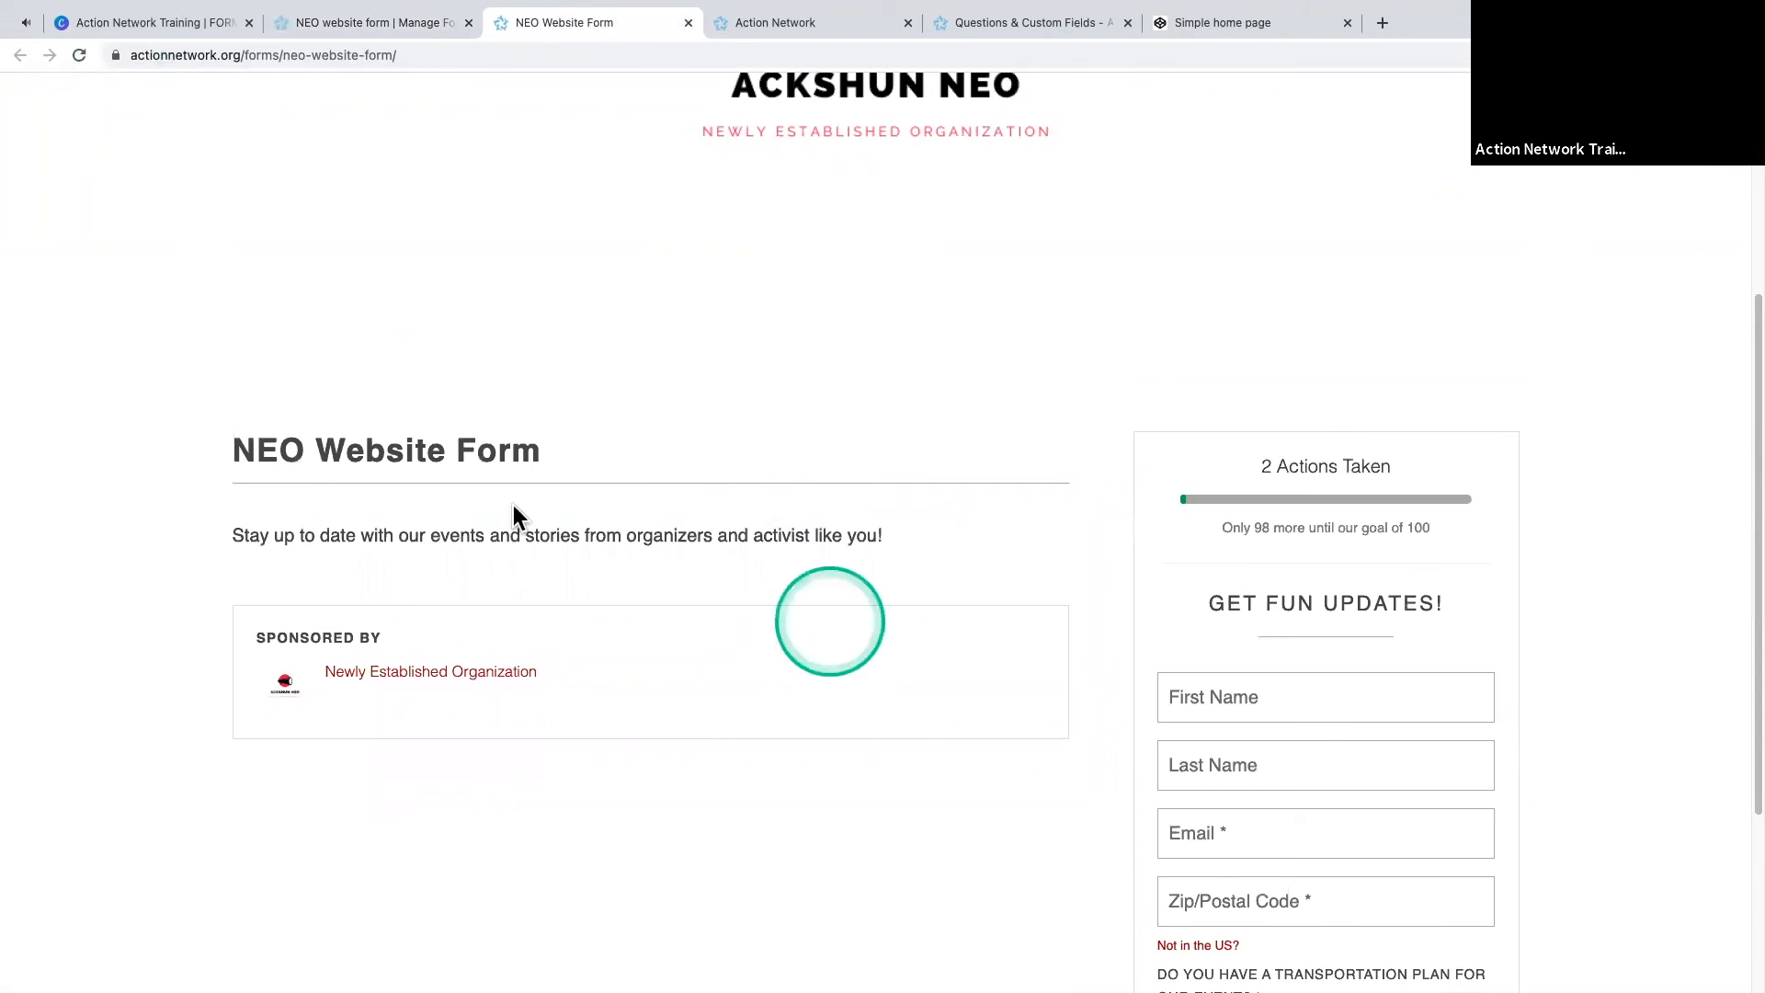
scroll(606, 586, "down", 3)
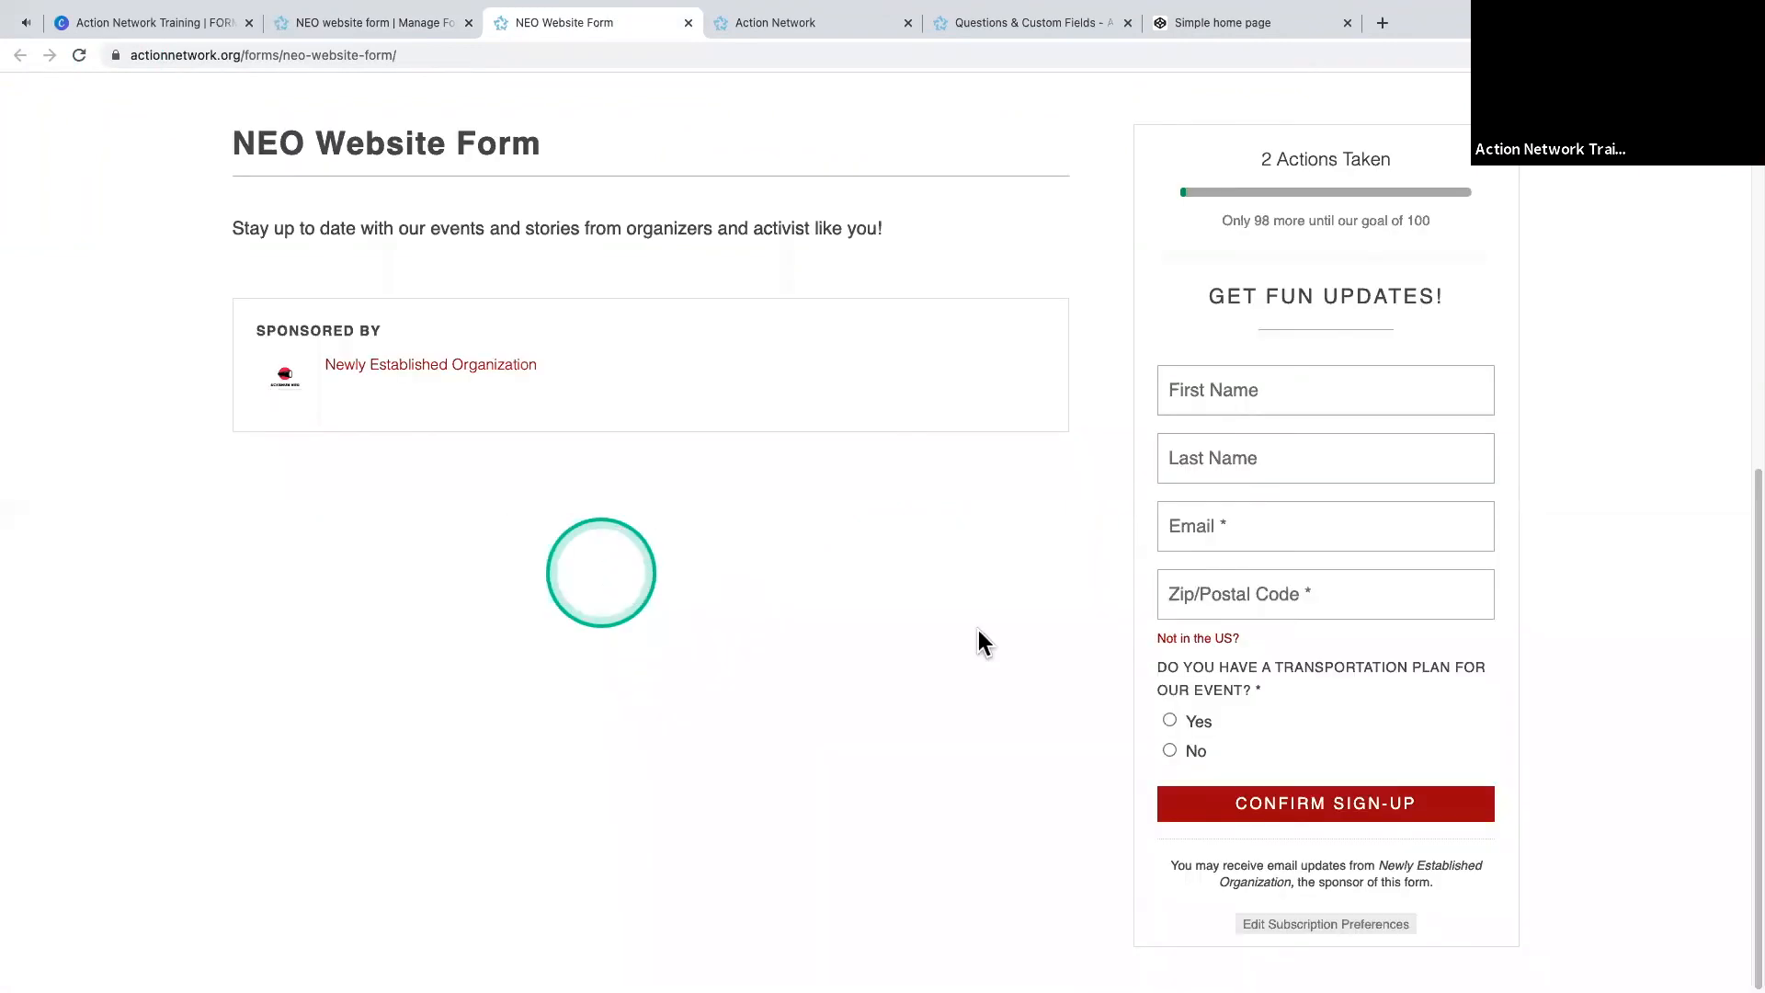
scroll(1205, 623, "up", 4)
scroll(1311, 564, "down", 2)
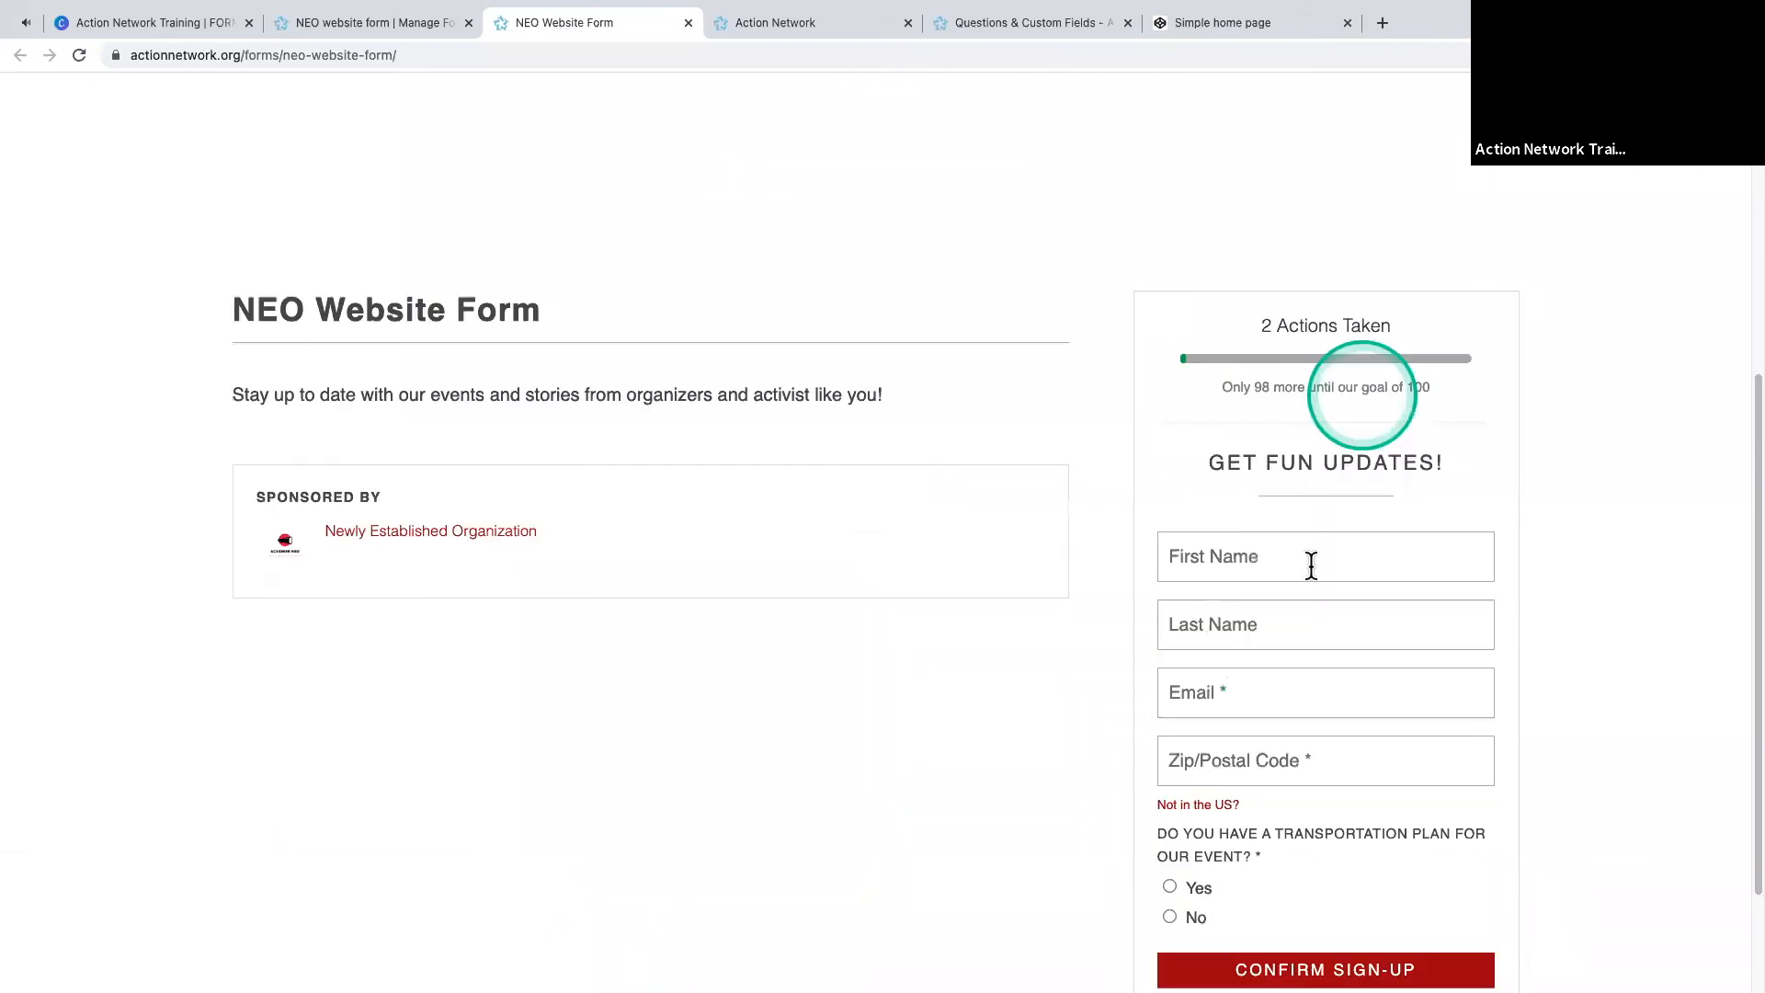
scroll(1175, 621, "down", 2)
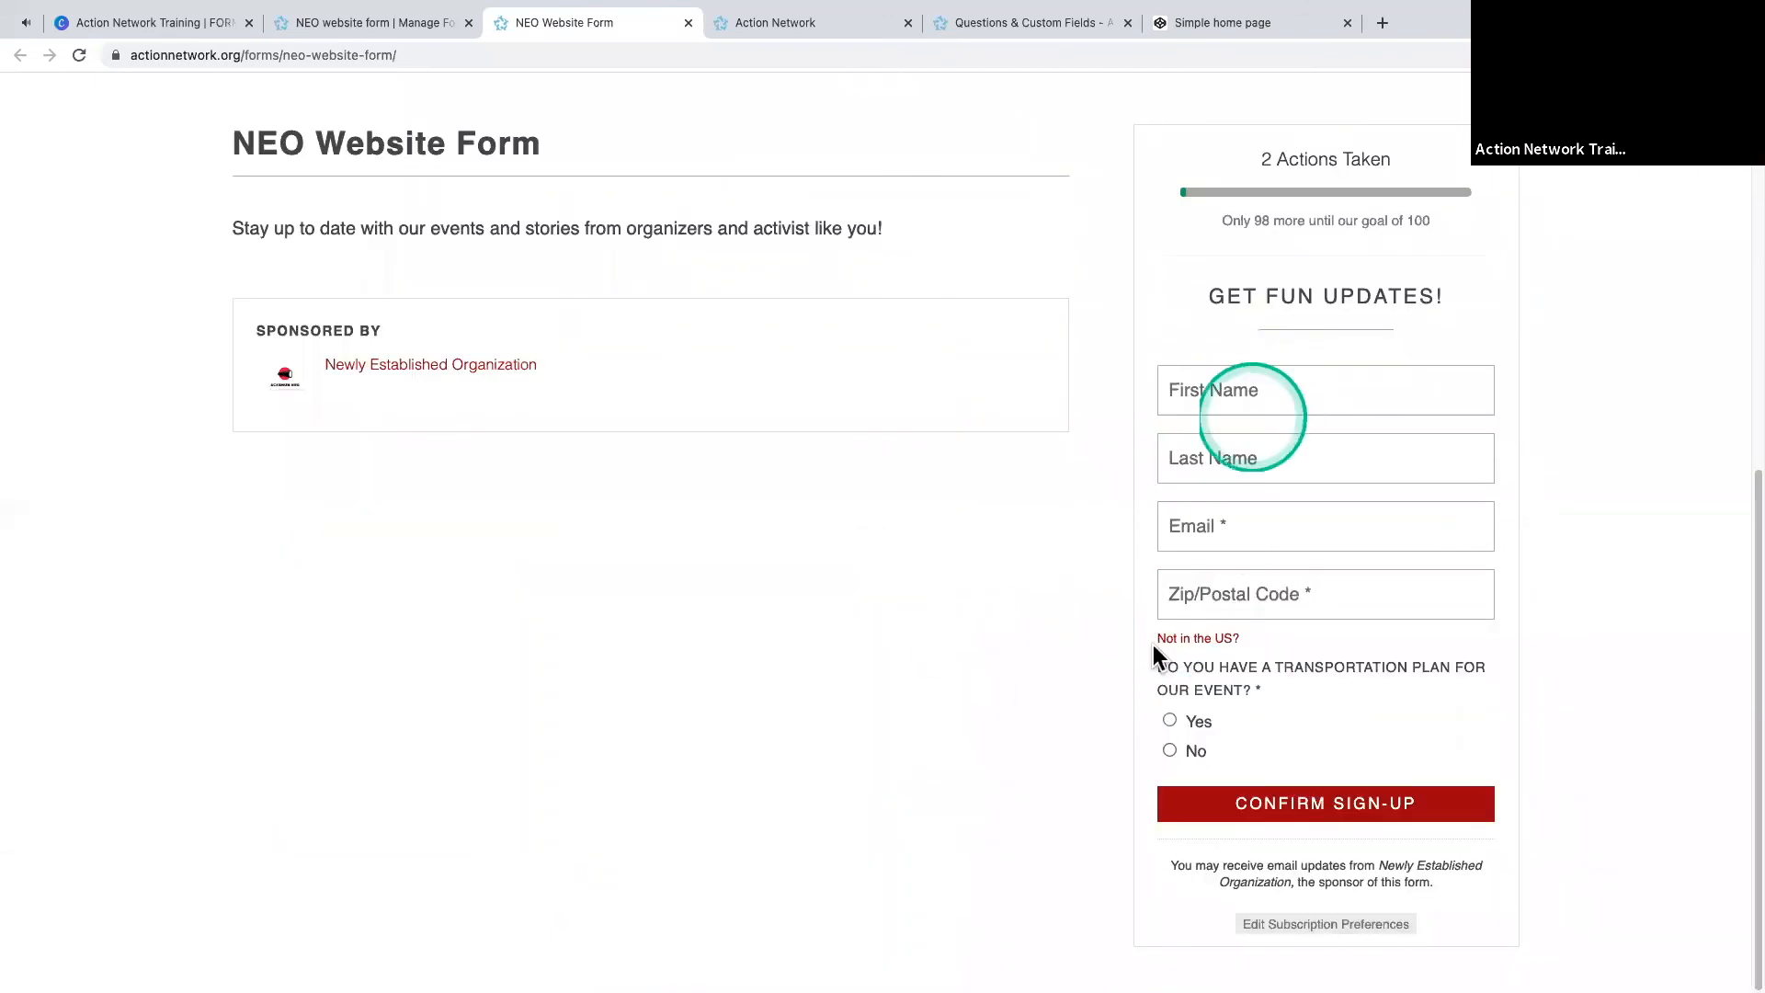
scroll(827, 551, "up", 8)
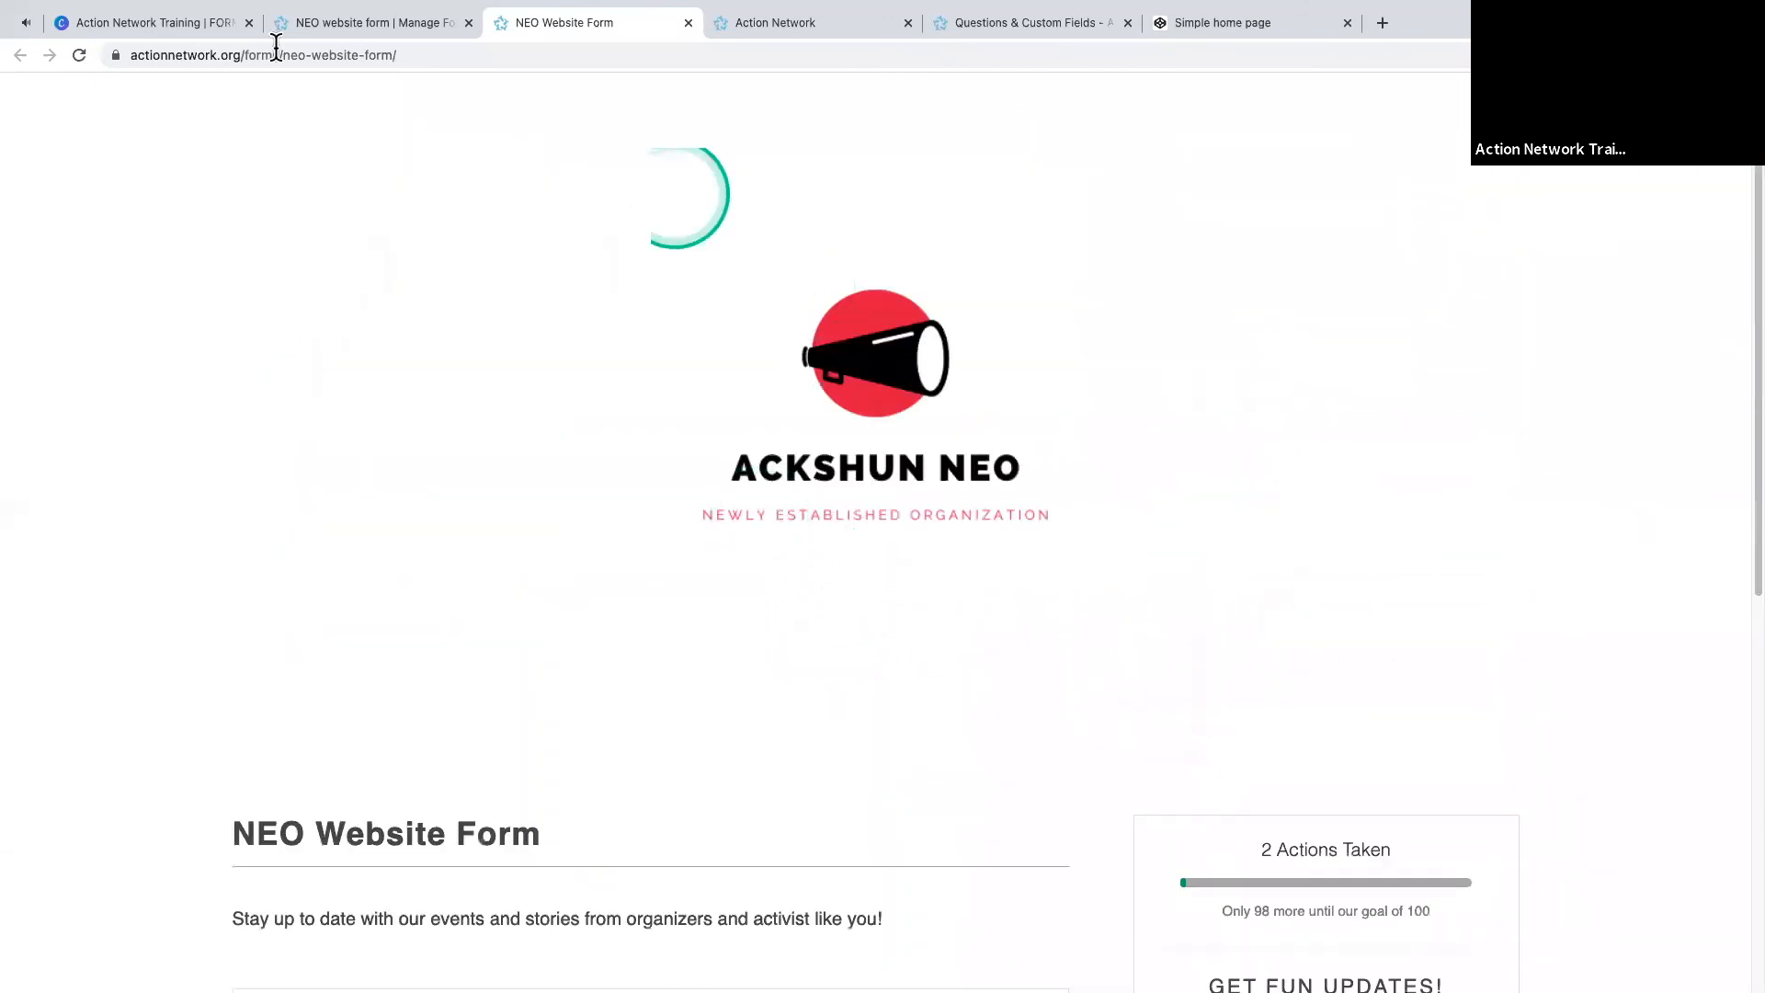
- Copy the full embed code from the NEO website form's management page
left_click(364, 24)
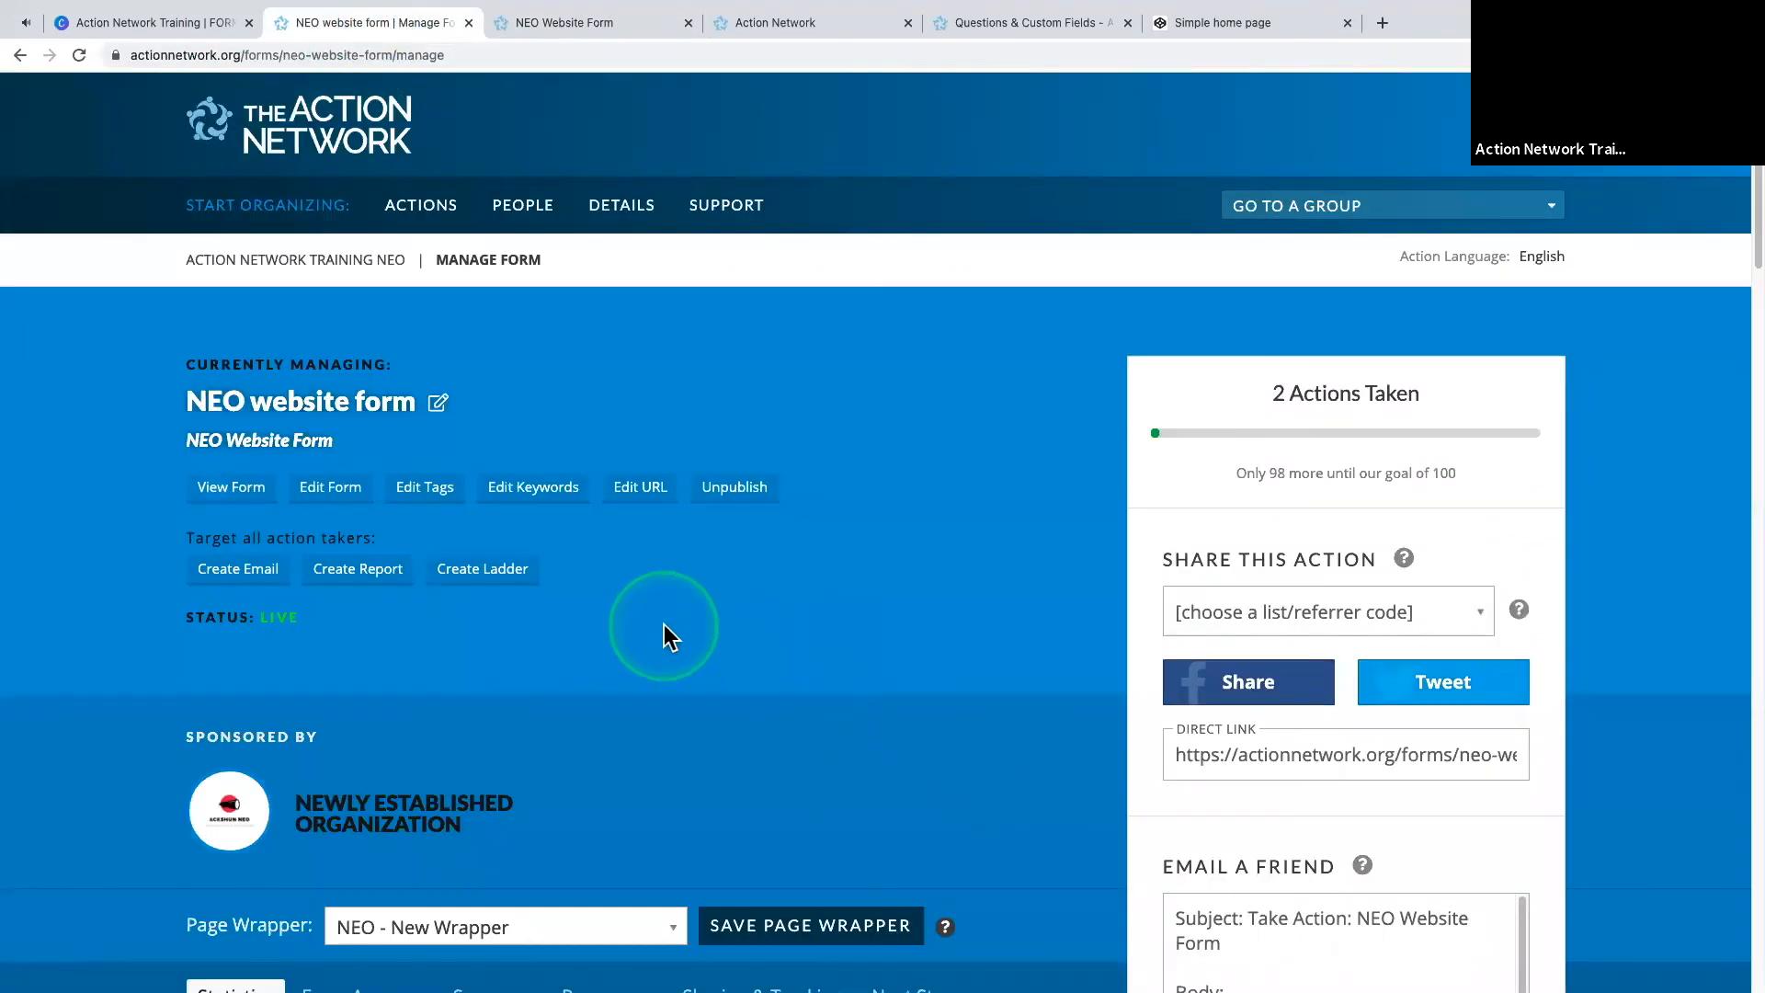
scroll(636, 687, "down", 12)
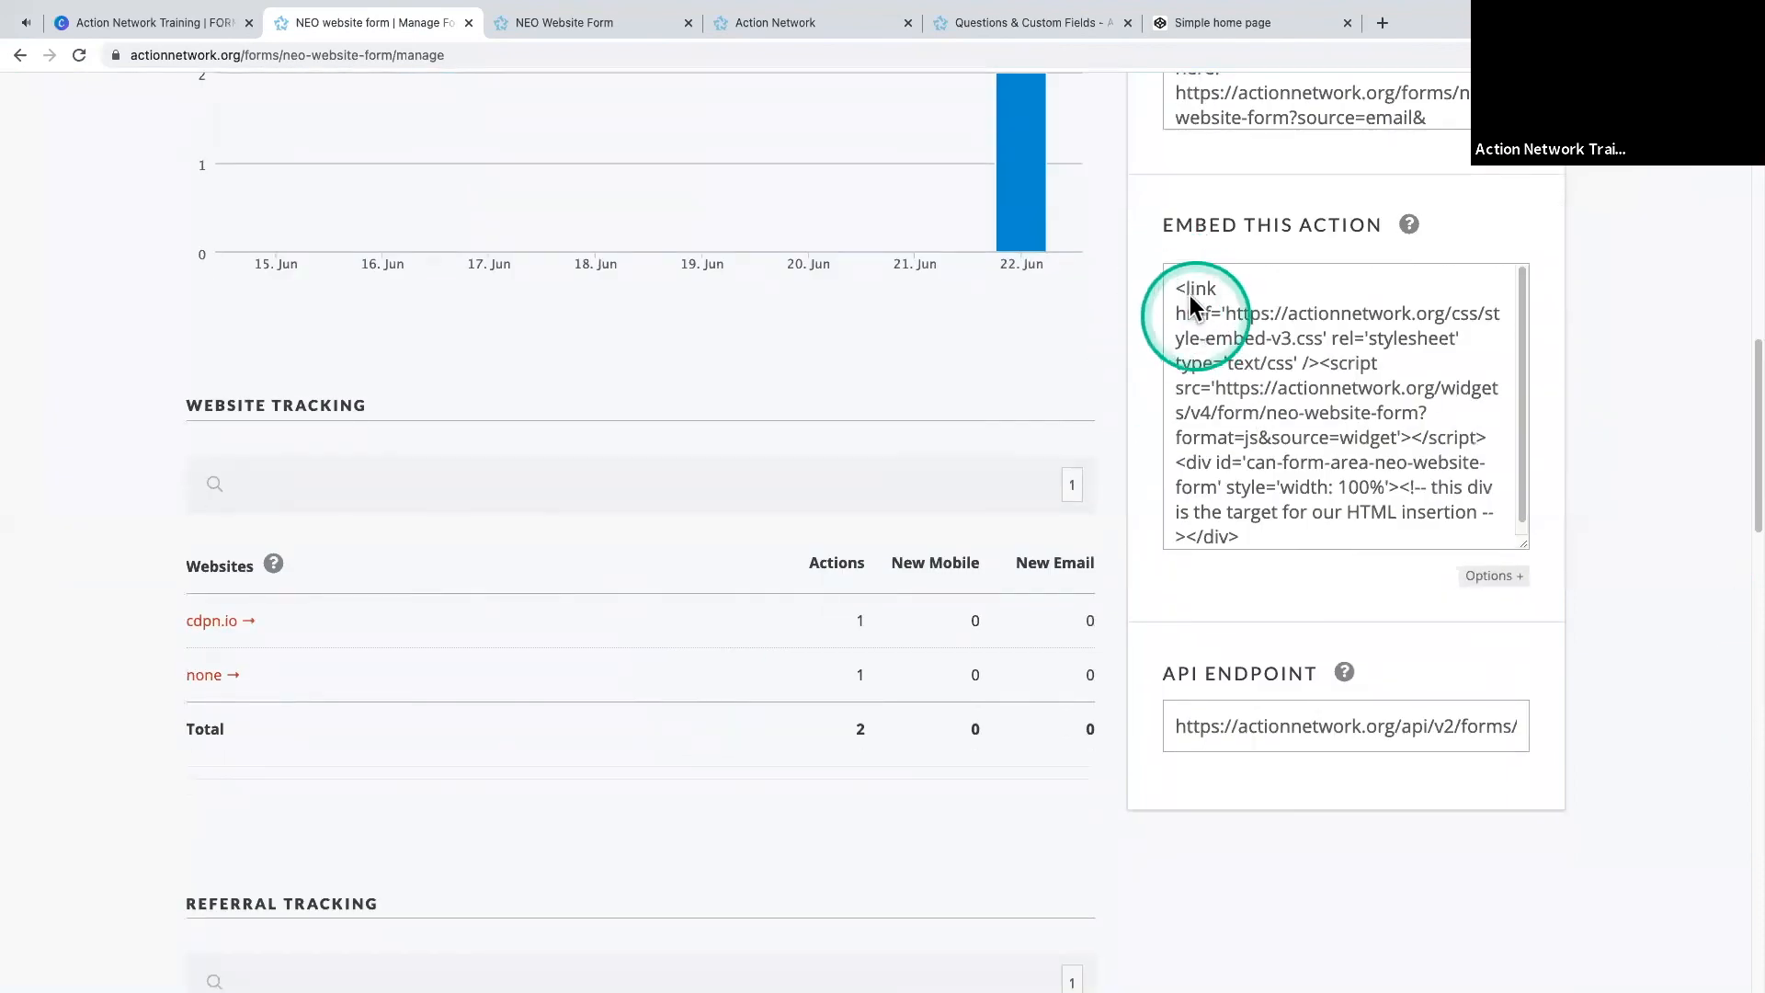
scroll(1054, 648, "up", 4)
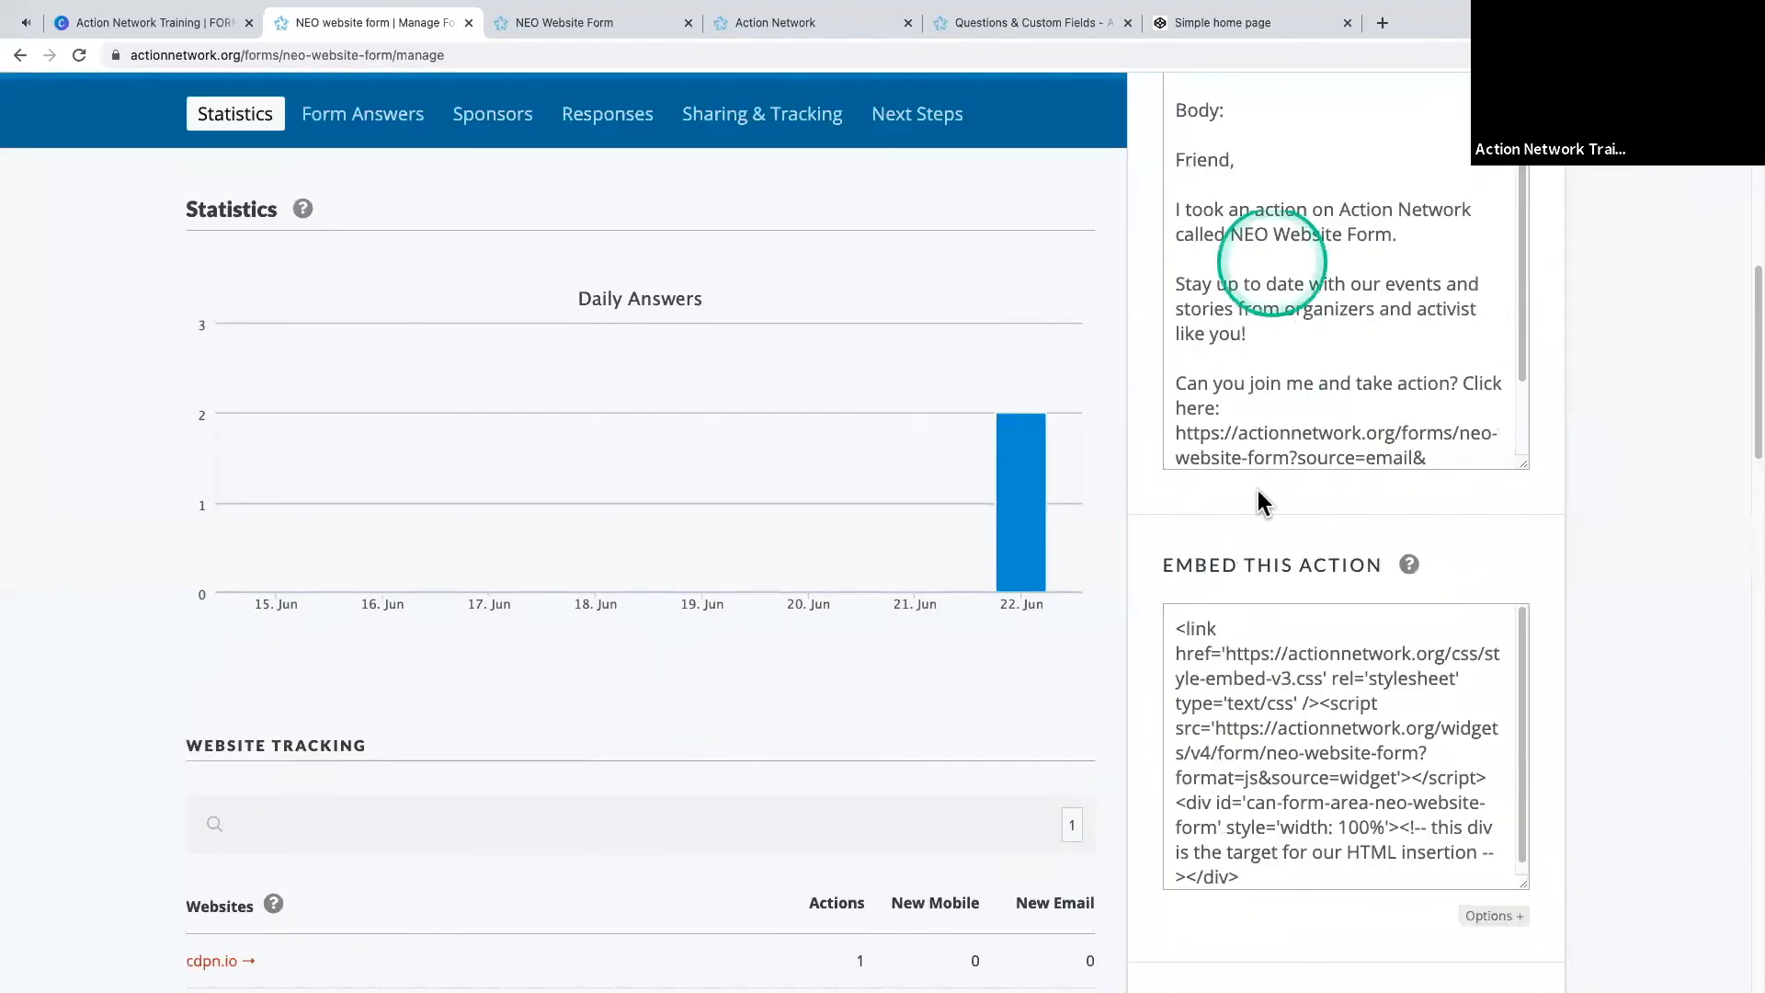
left_click_drag(1220, 657, 1268, 913)
key("ctrl+c")
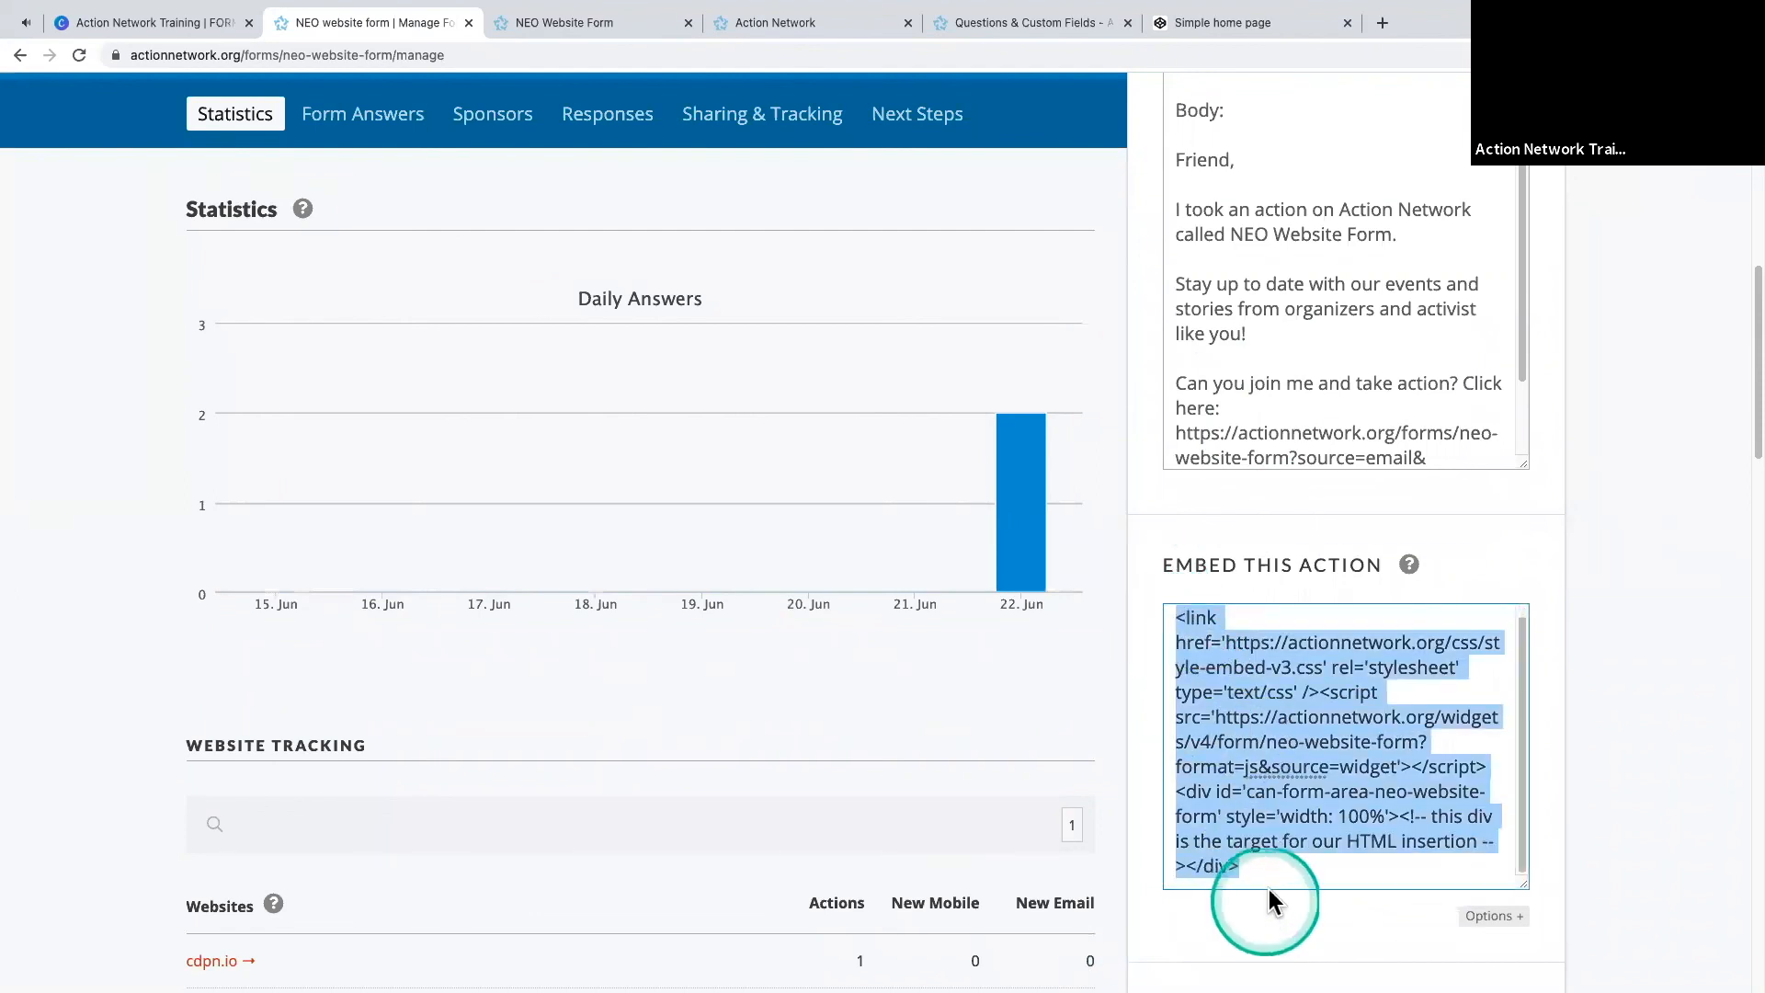
- Switch to the "Simple home page" pen on CodePen and delete the "Embed Form Here" heading from its HTML
left_click(1284, 29)
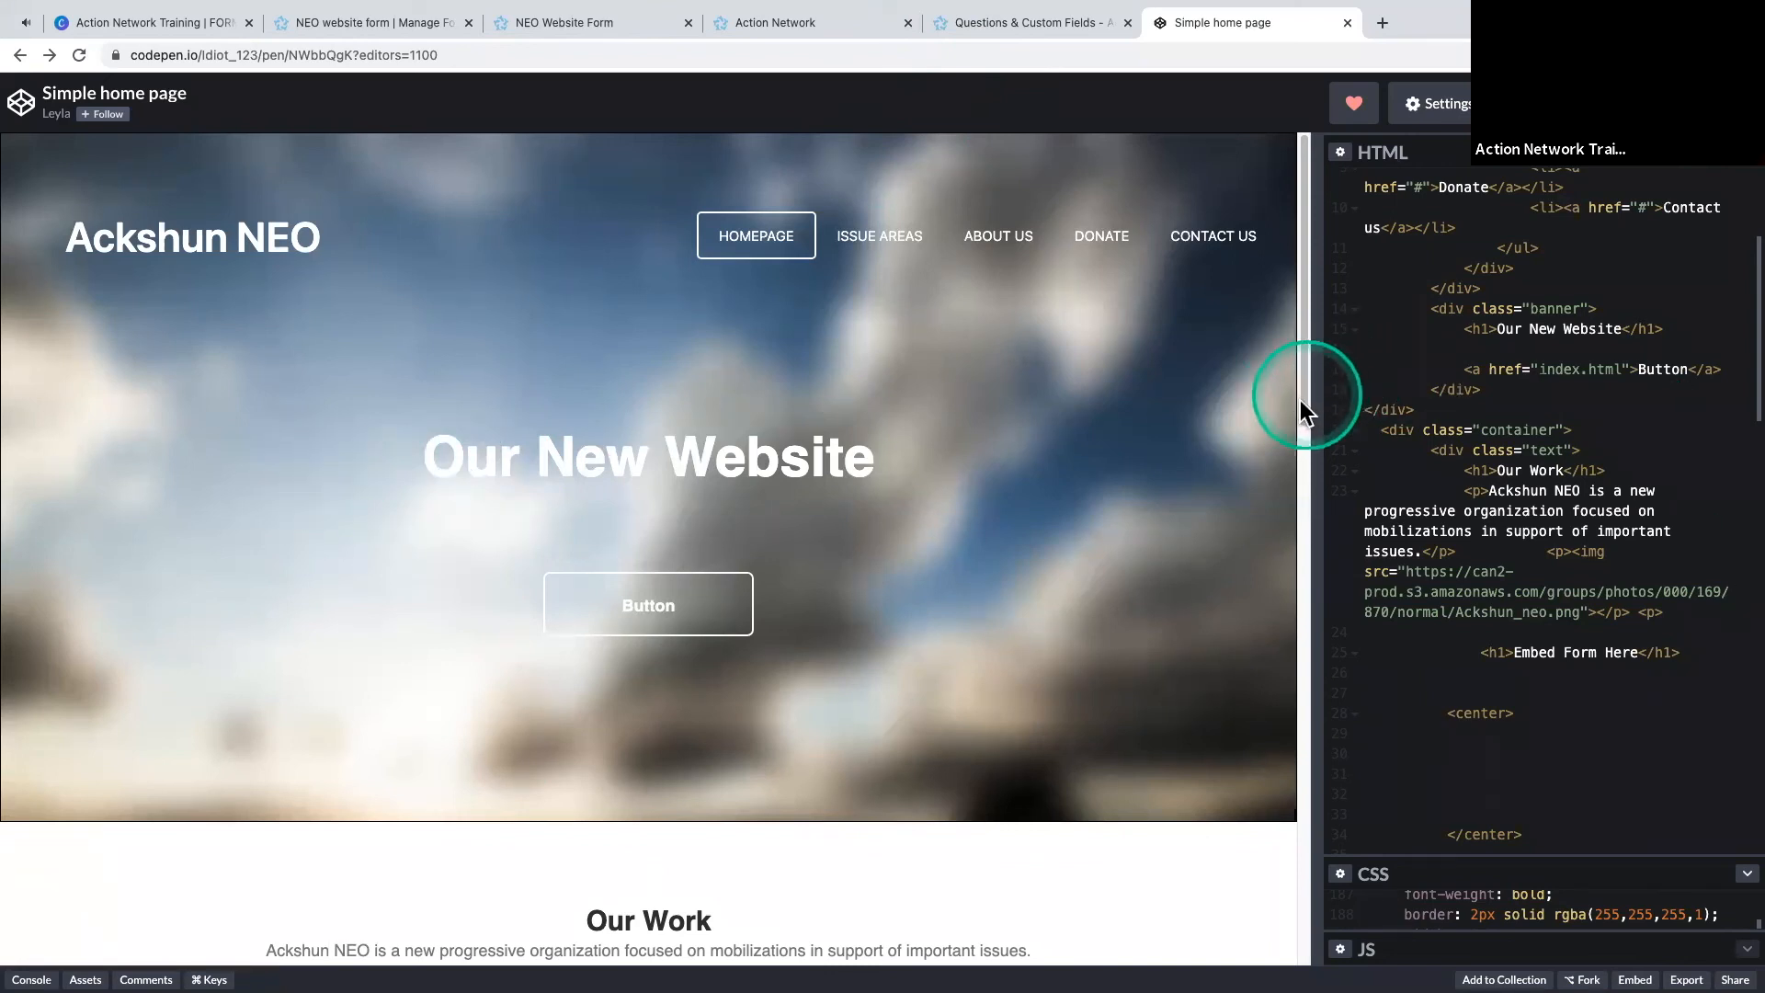
scroll(546, 571, "down", 9)
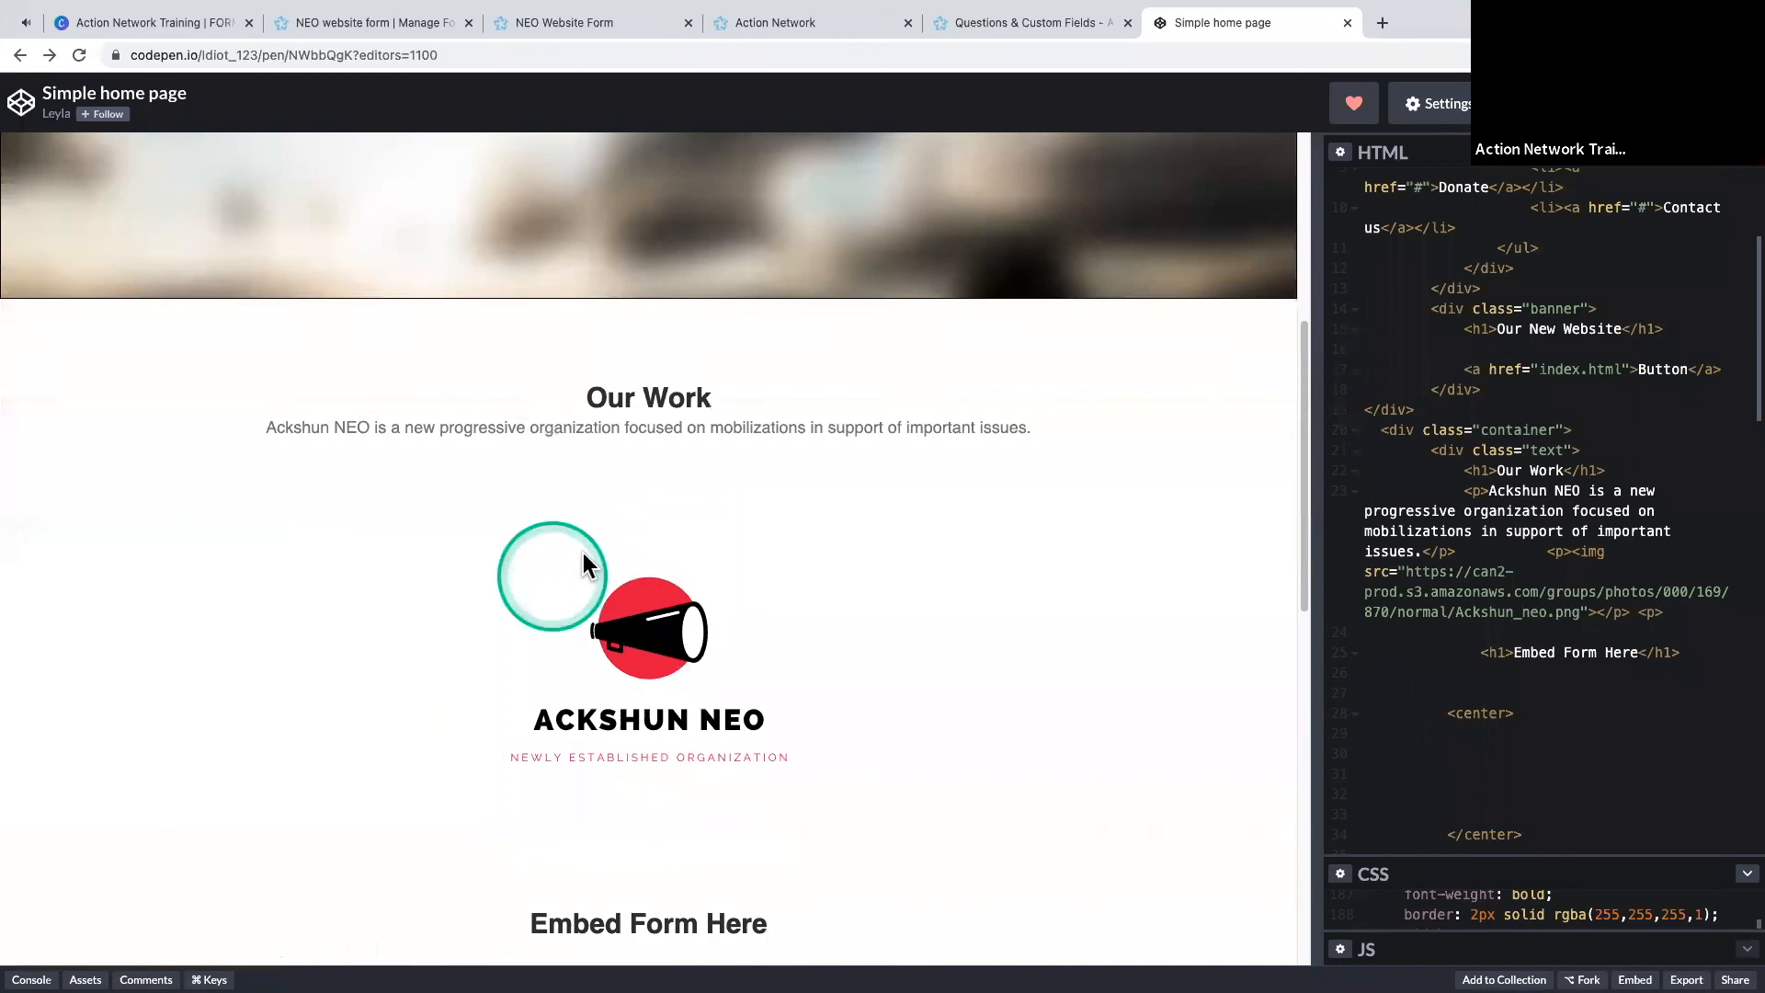
scroll(678, 706, "up", 1)
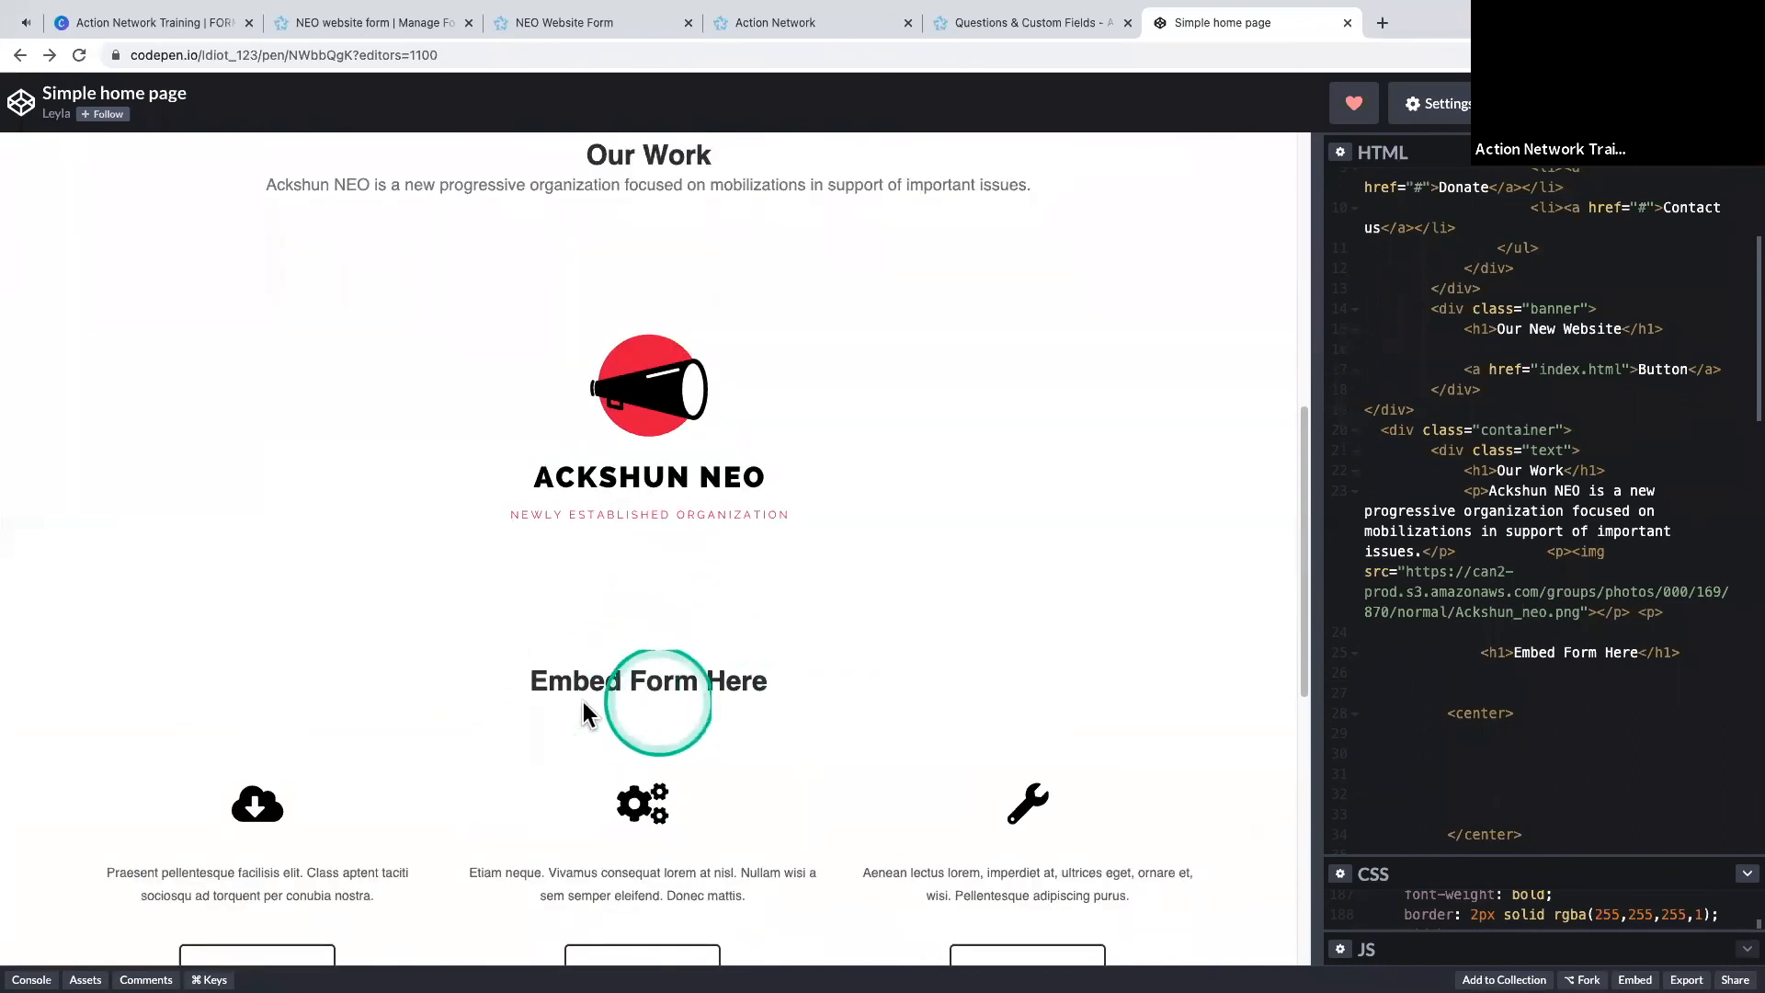
left_click(1617, 386)
scroll(1645, 515, "down", 3)
left_click(1673, 532)
left_click_drag(1693, 533, 1467, 533)
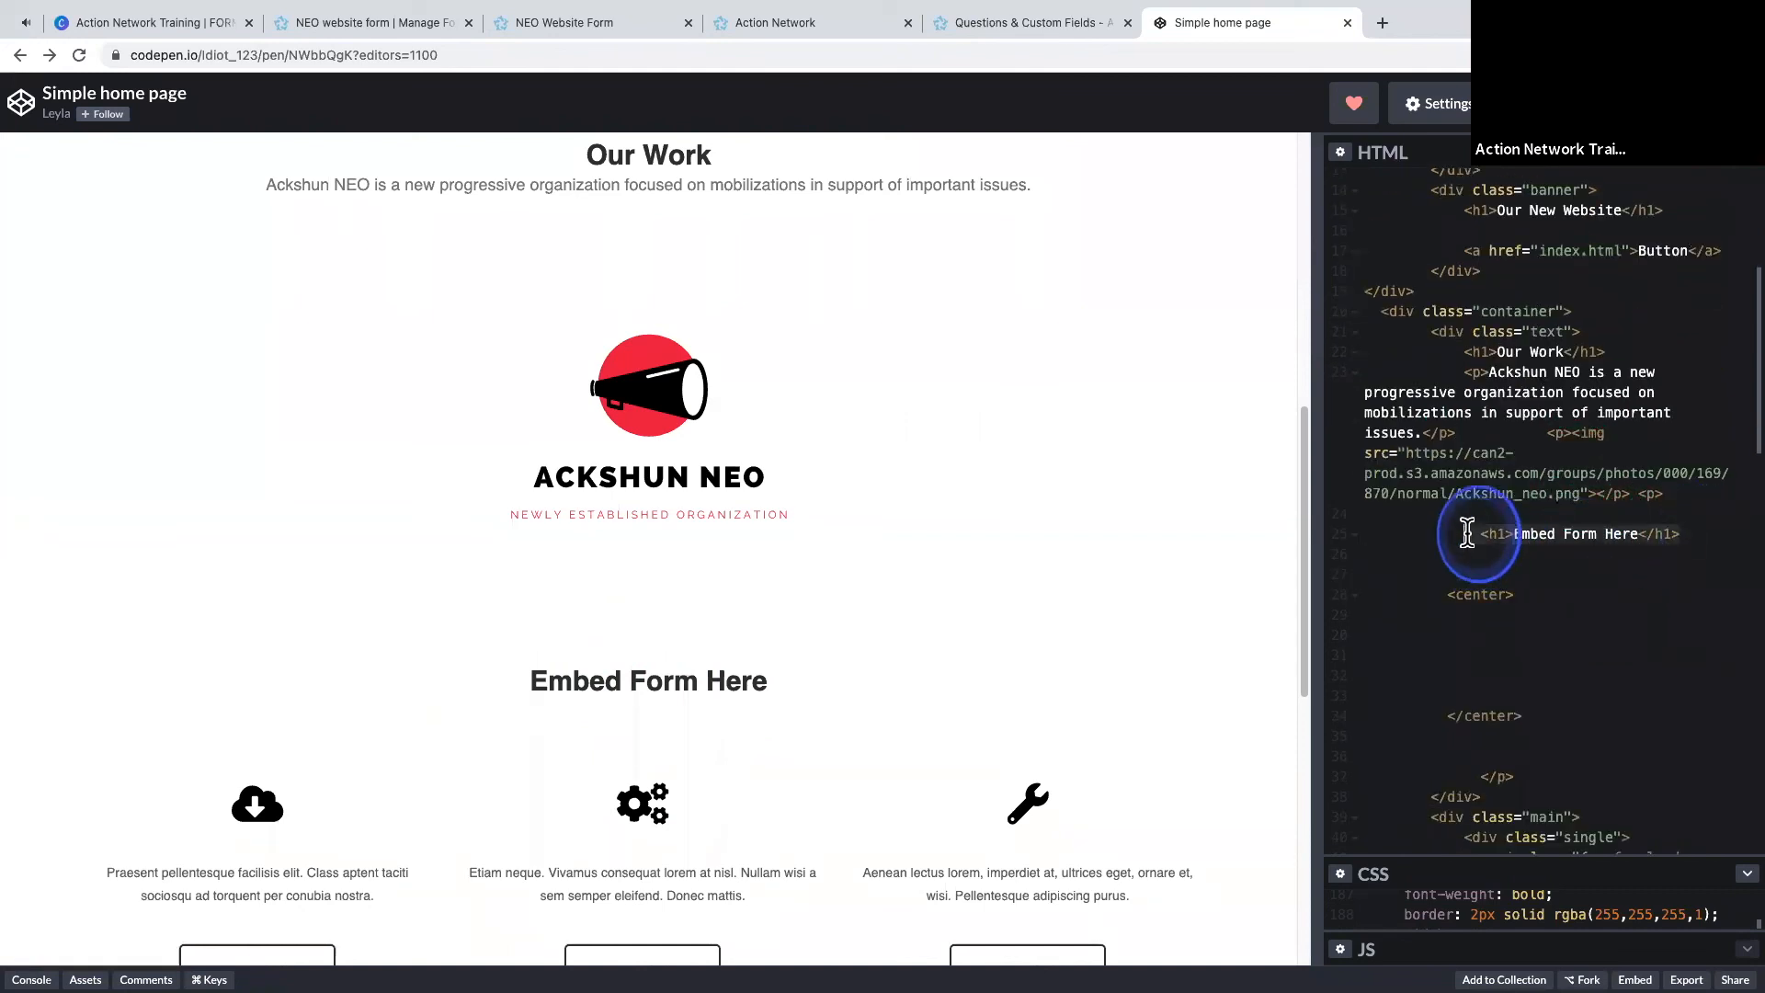
key("BackSpace")
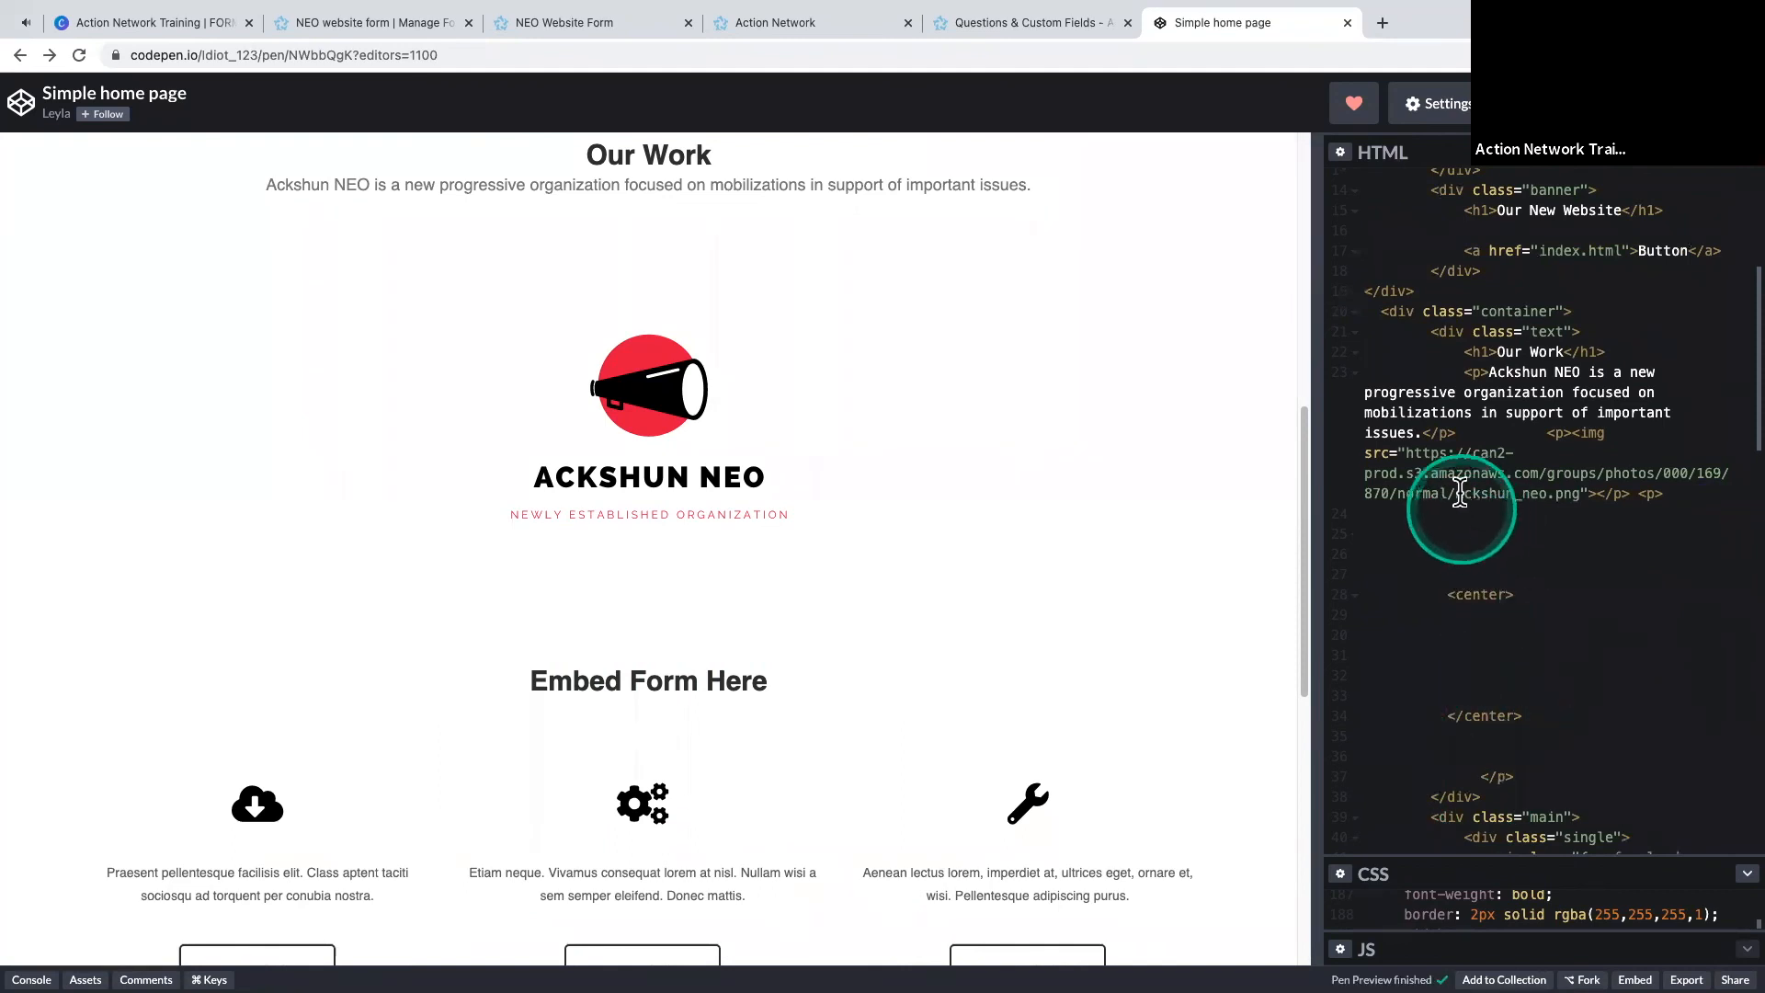
- Paste the copied embed code inside the HTML's center element and dismiss the recognized visitor in the previewed form
key("ctrl+v")
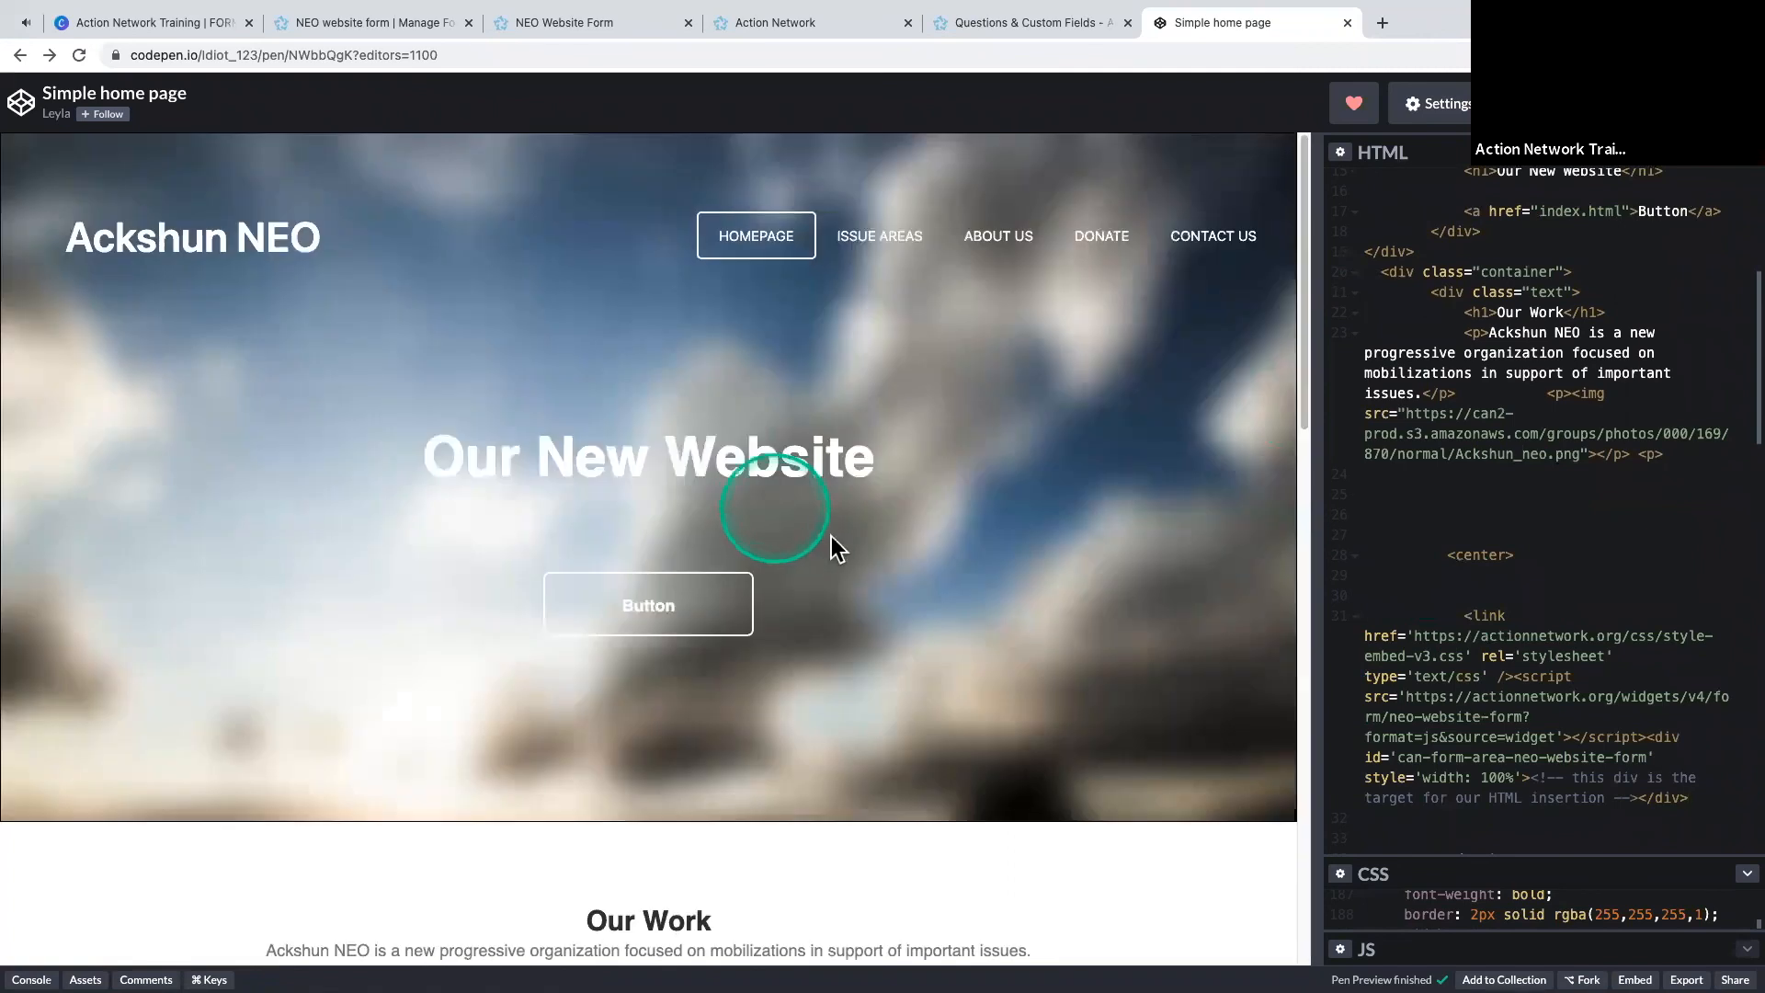
scroll(842, 515, "down", 10)
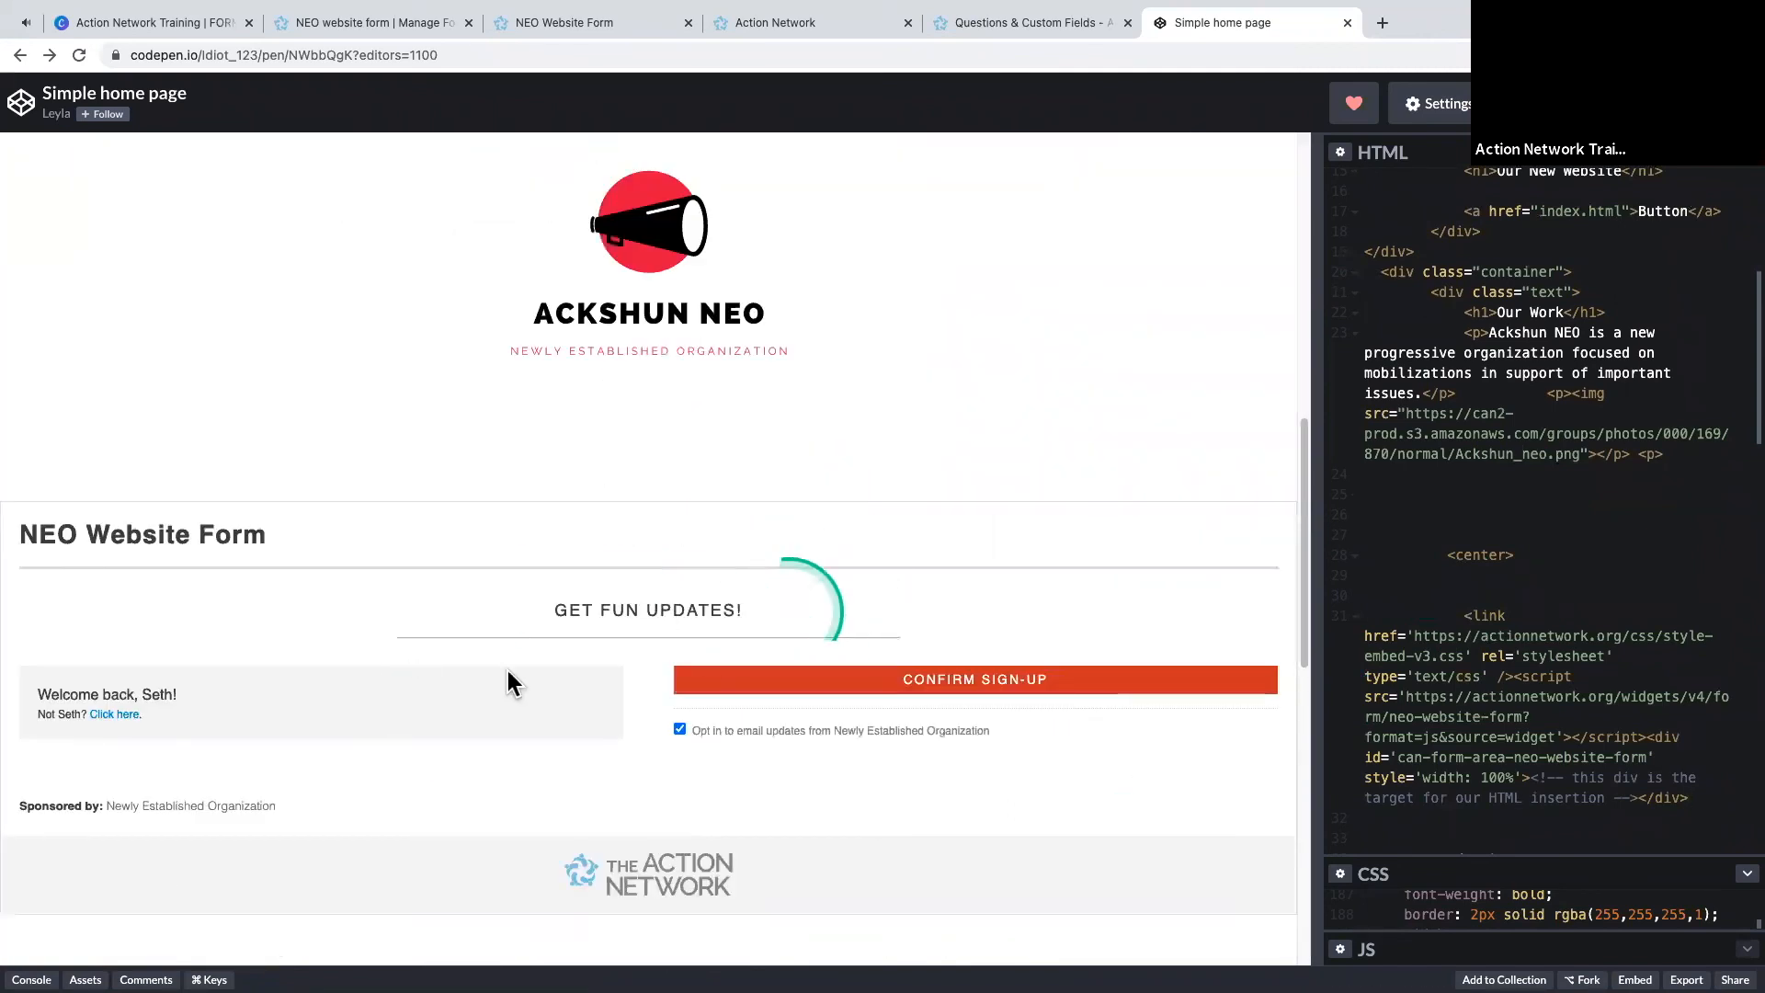
left_click(115, 714)
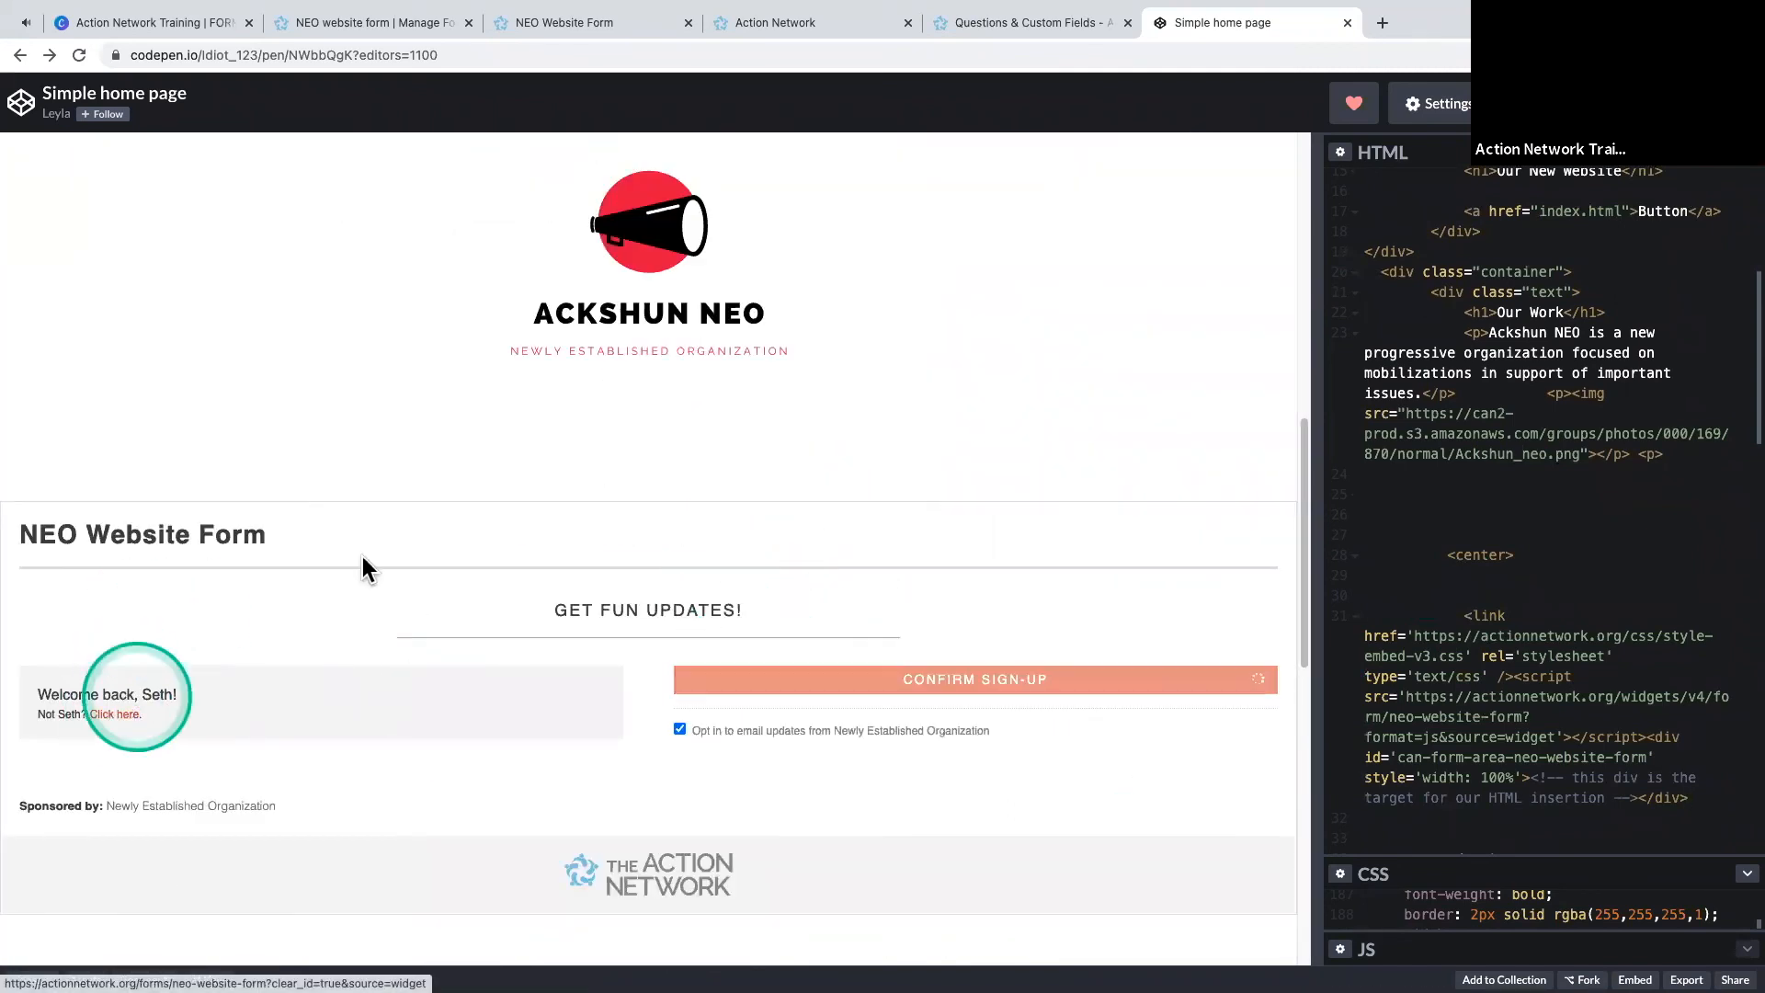
left_click(377, 544)
scroll(476, 497, "down", 3)
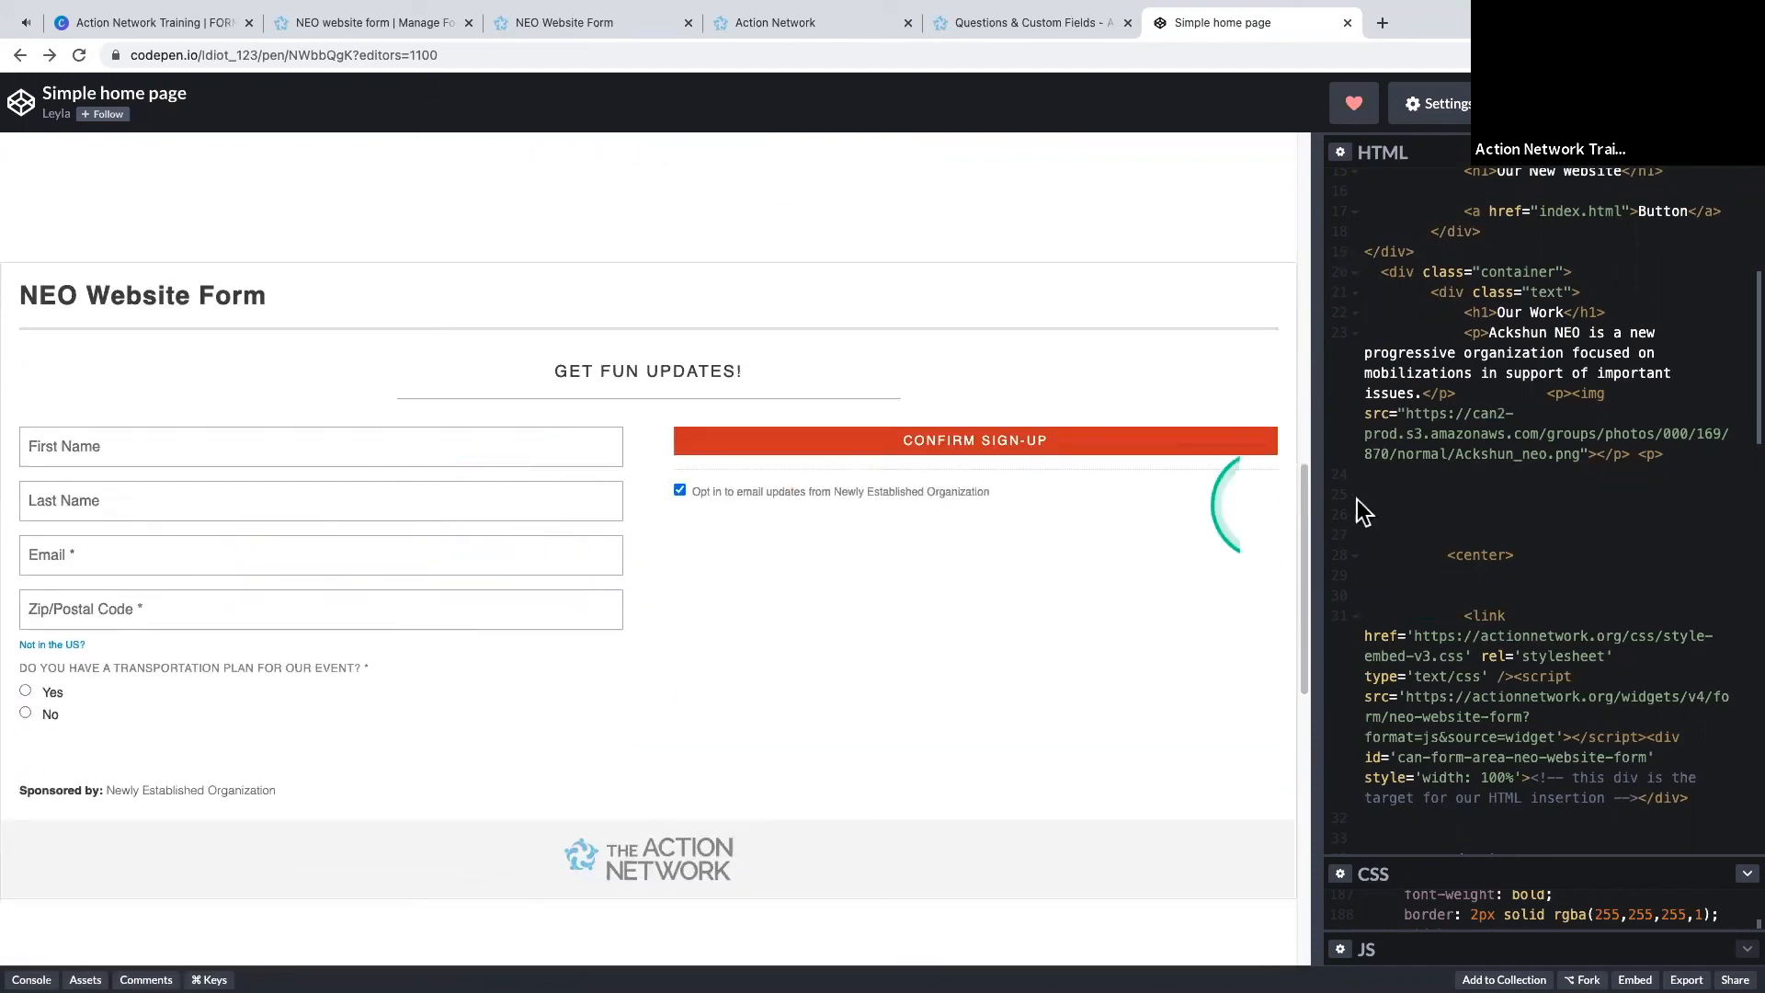
- Widen the code editor and set the width in the embedded form's div style to 60%
left_click_drag(1337, 503, 1027, 588)
scroll(1309, 622, "down", 5)
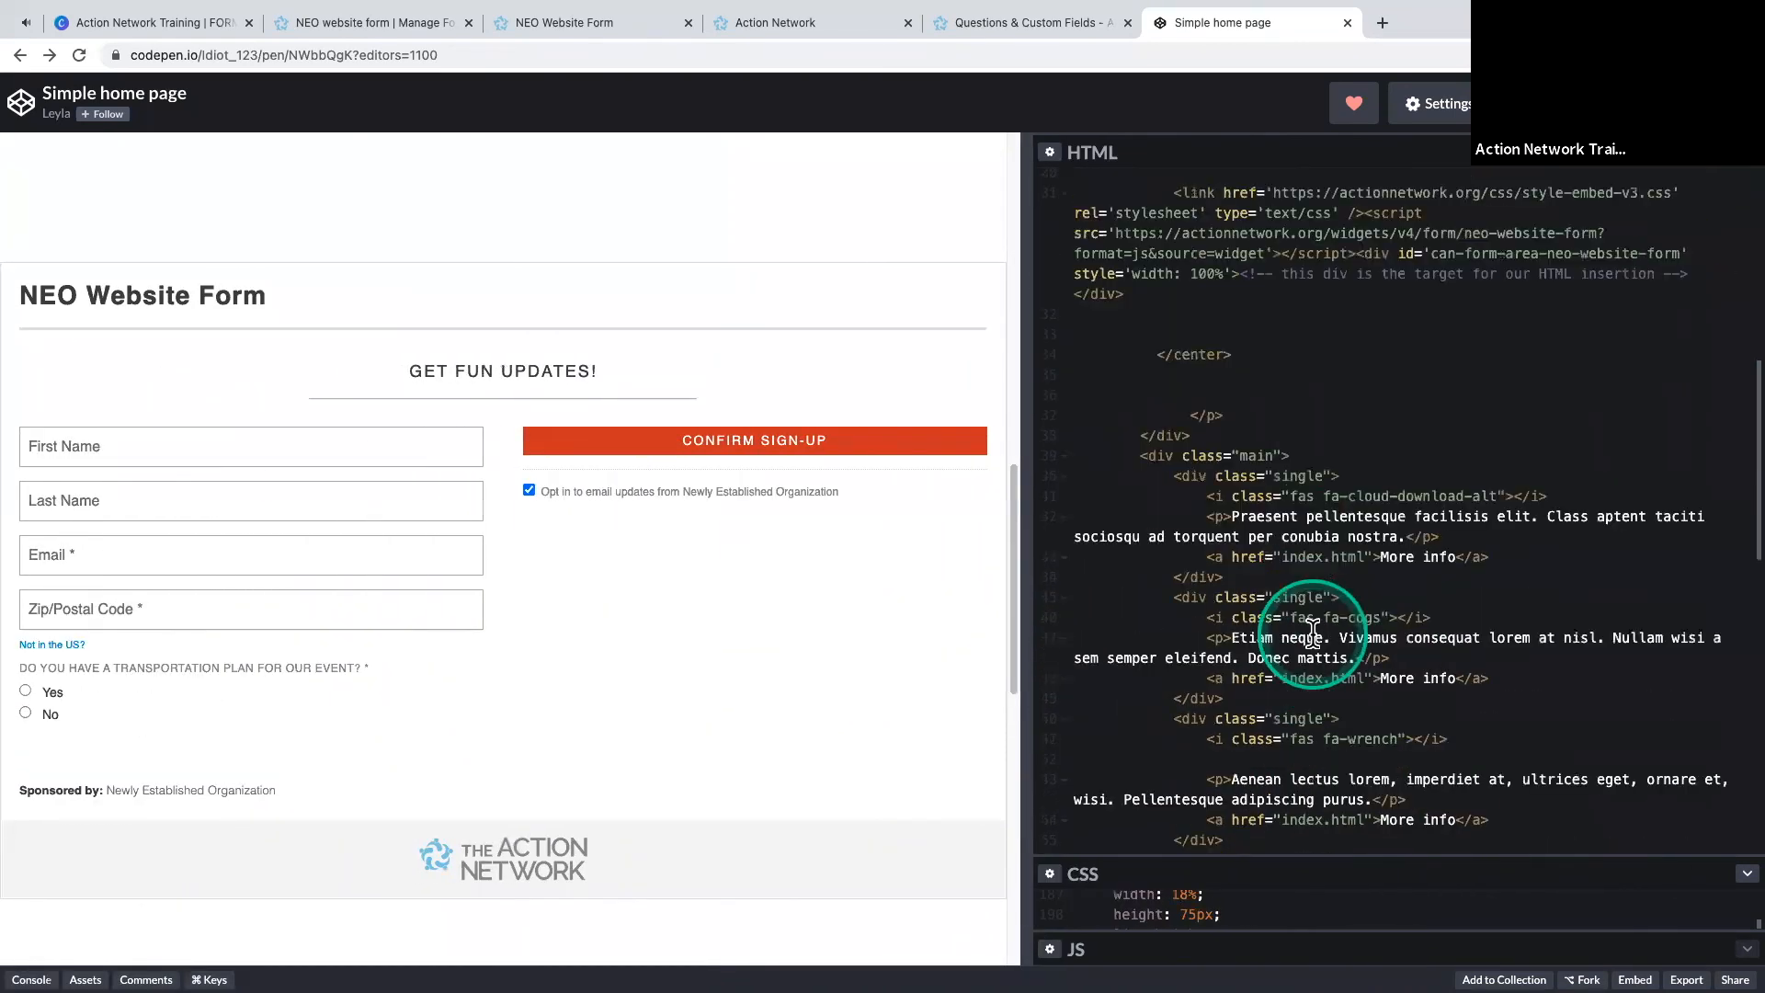
scroll(1303, 518, "up", 8)
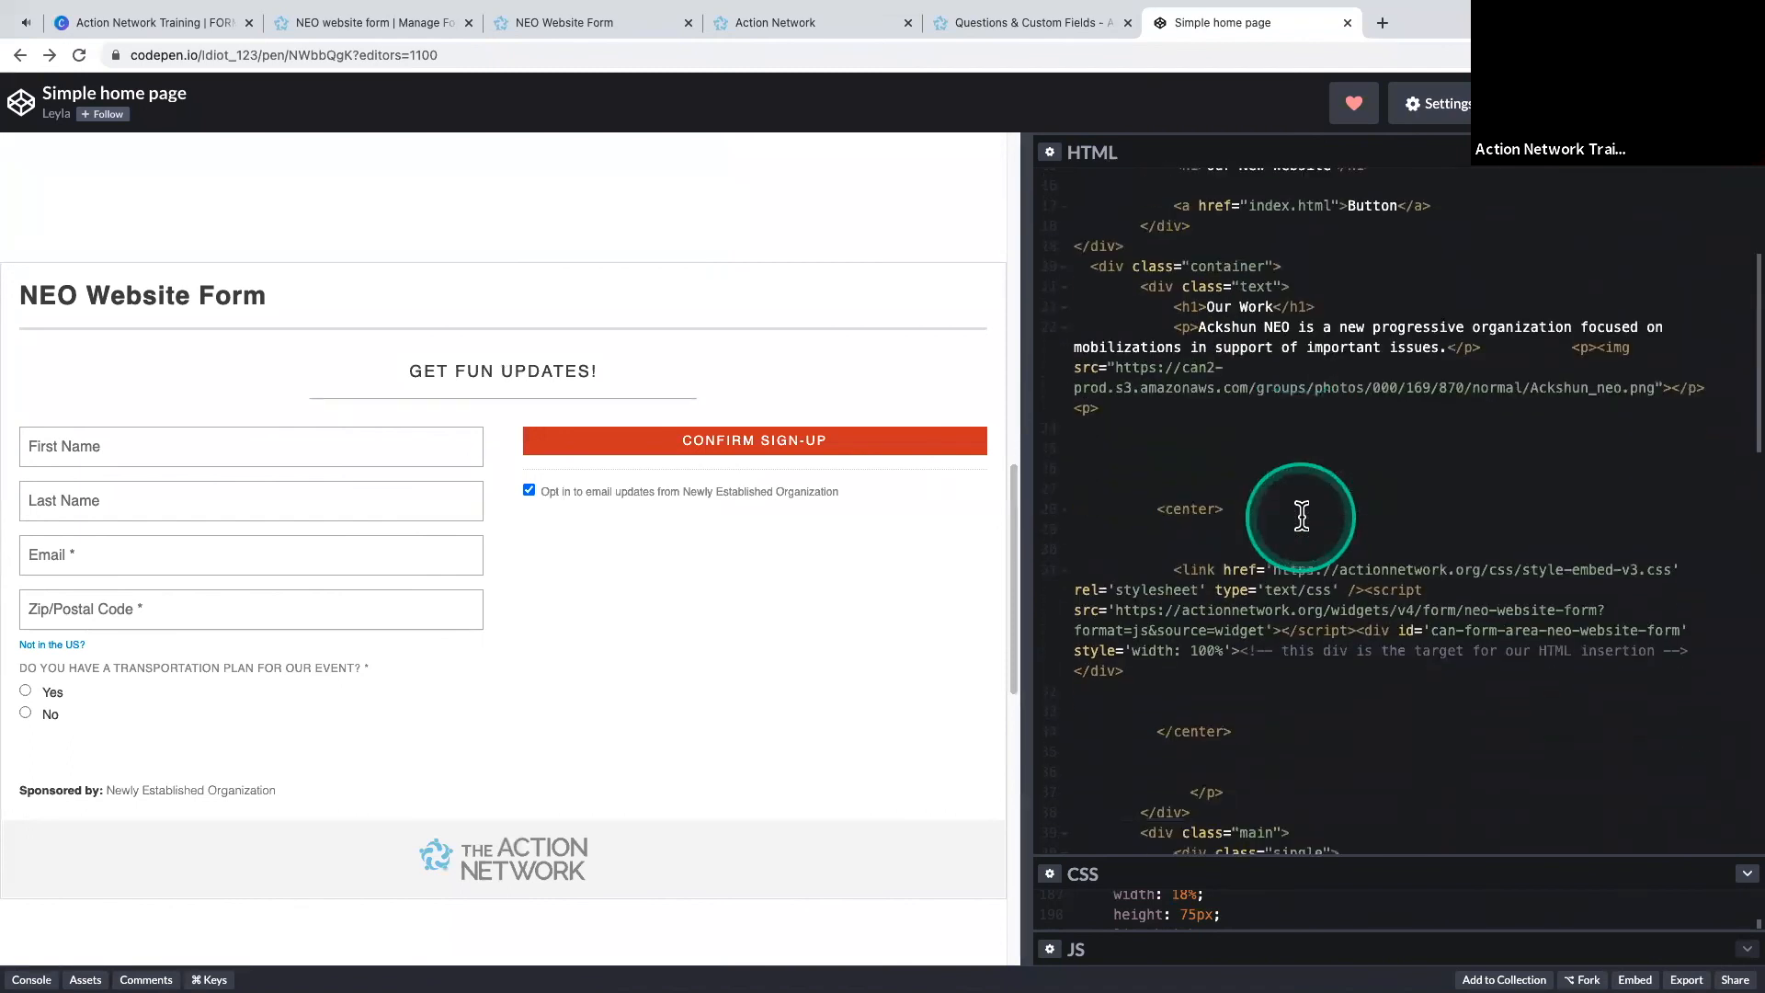
scroll(1270, 589, "down", 1)
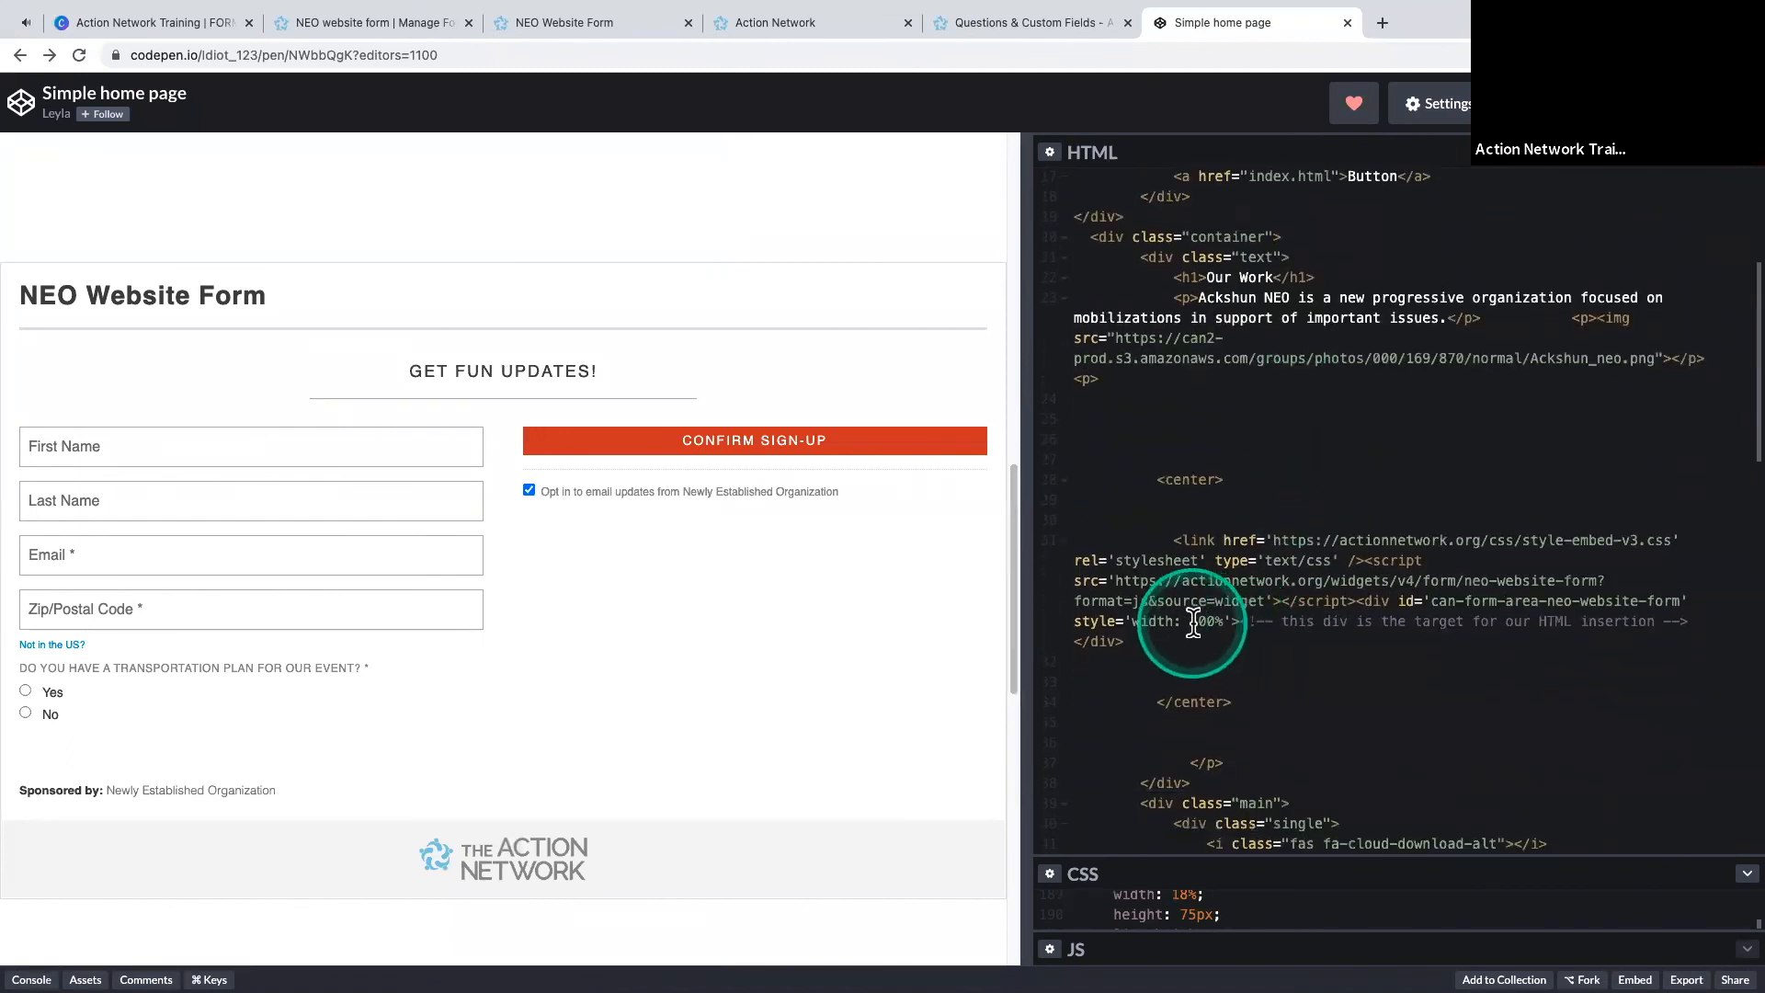
left_click(1310, 630)
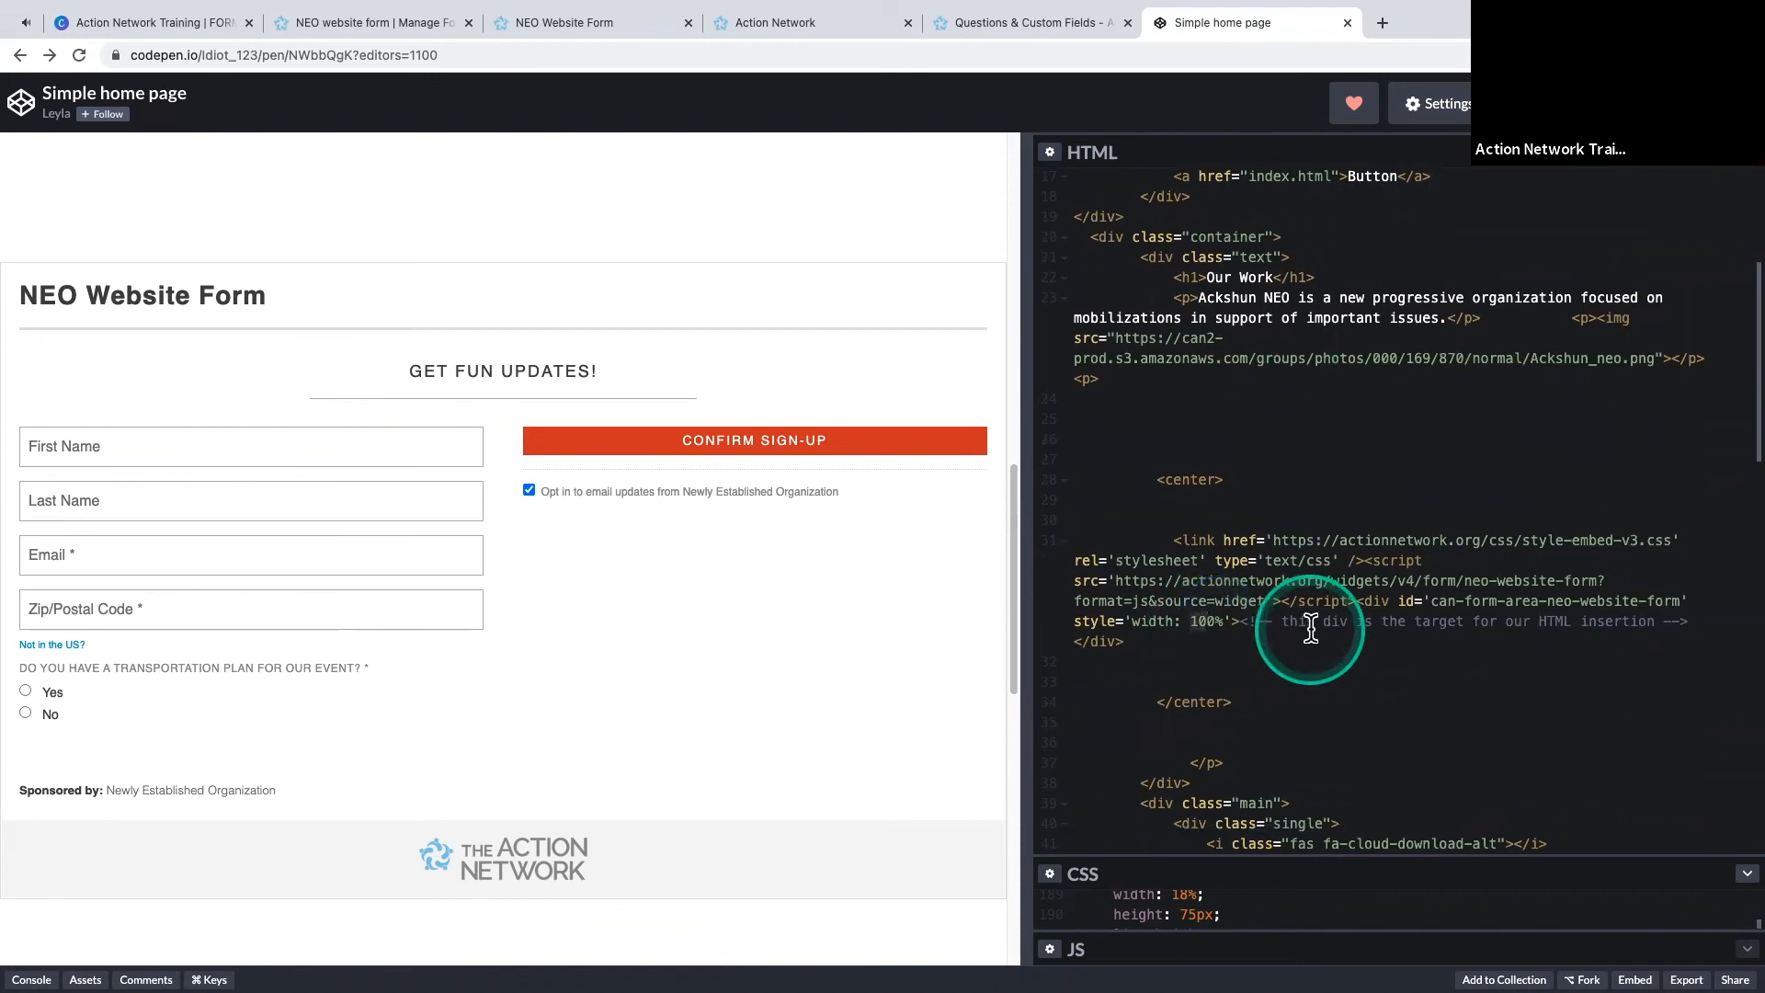
type("6")
left_click(870, 606)
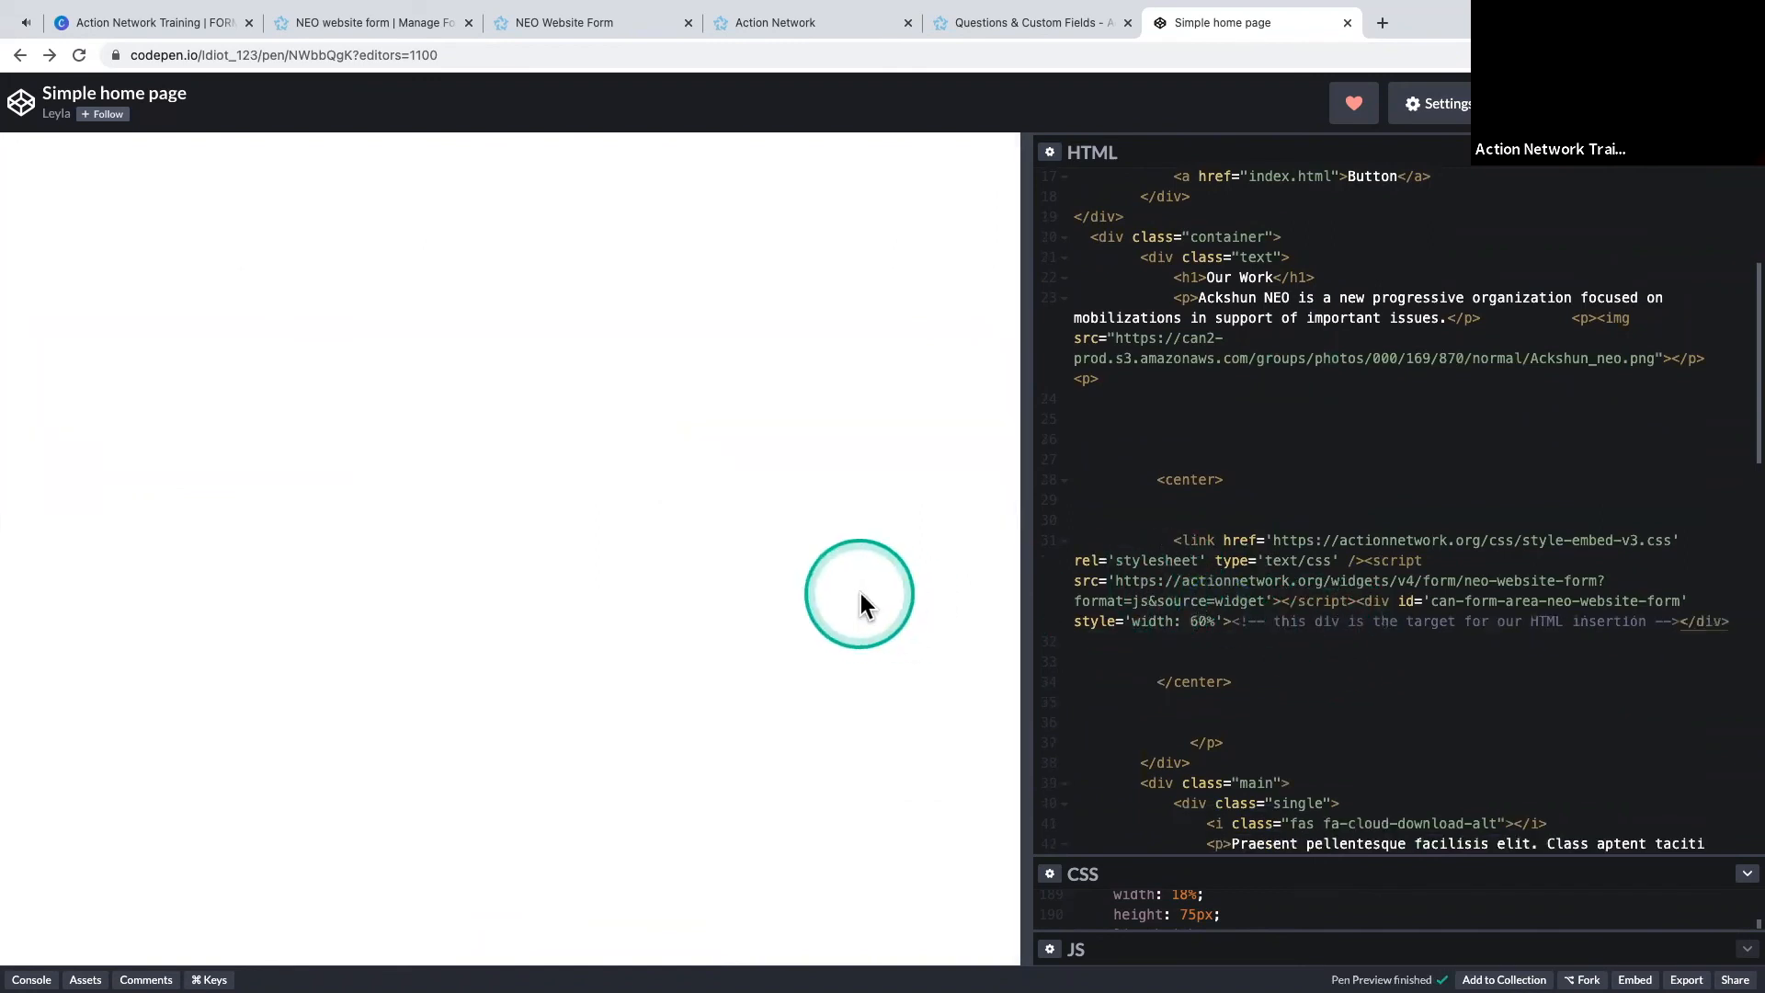
- Locate the resized form in the page preview and dismiss the recognized visitor to get the blank sign-up fields
scroll(659, 577, "down", 3)
scroll(673, 580, "down", 10)
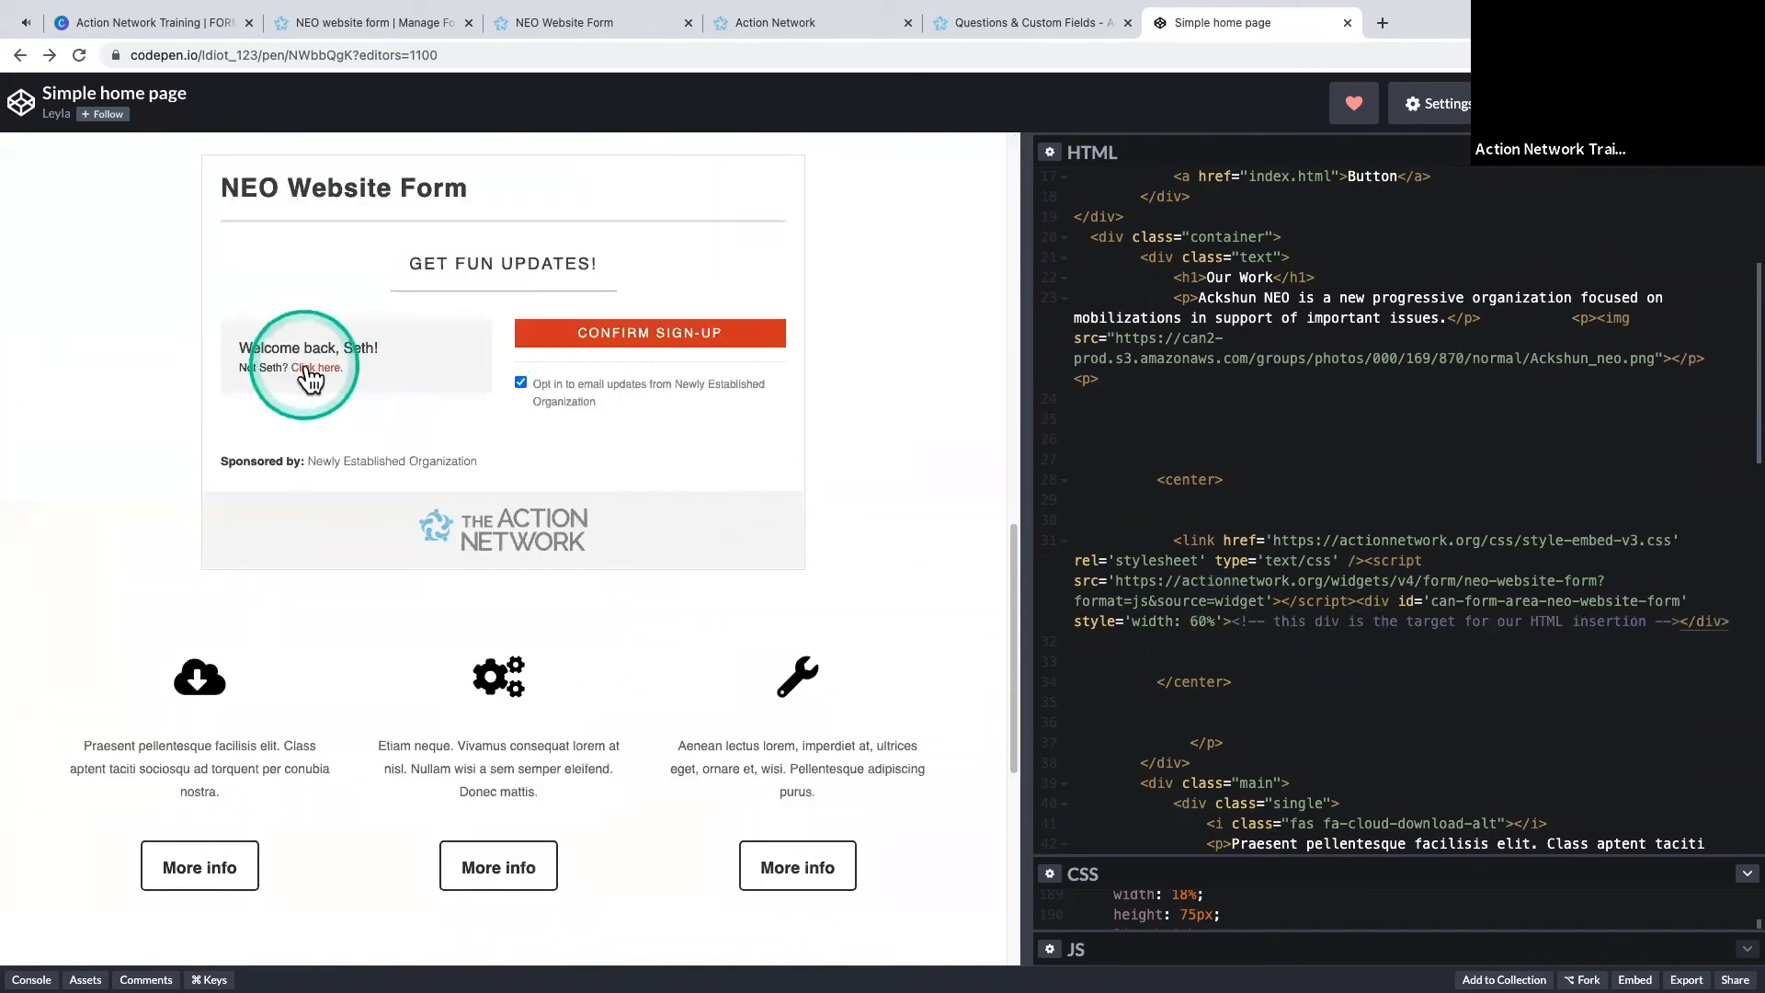
left_click(316, 369)
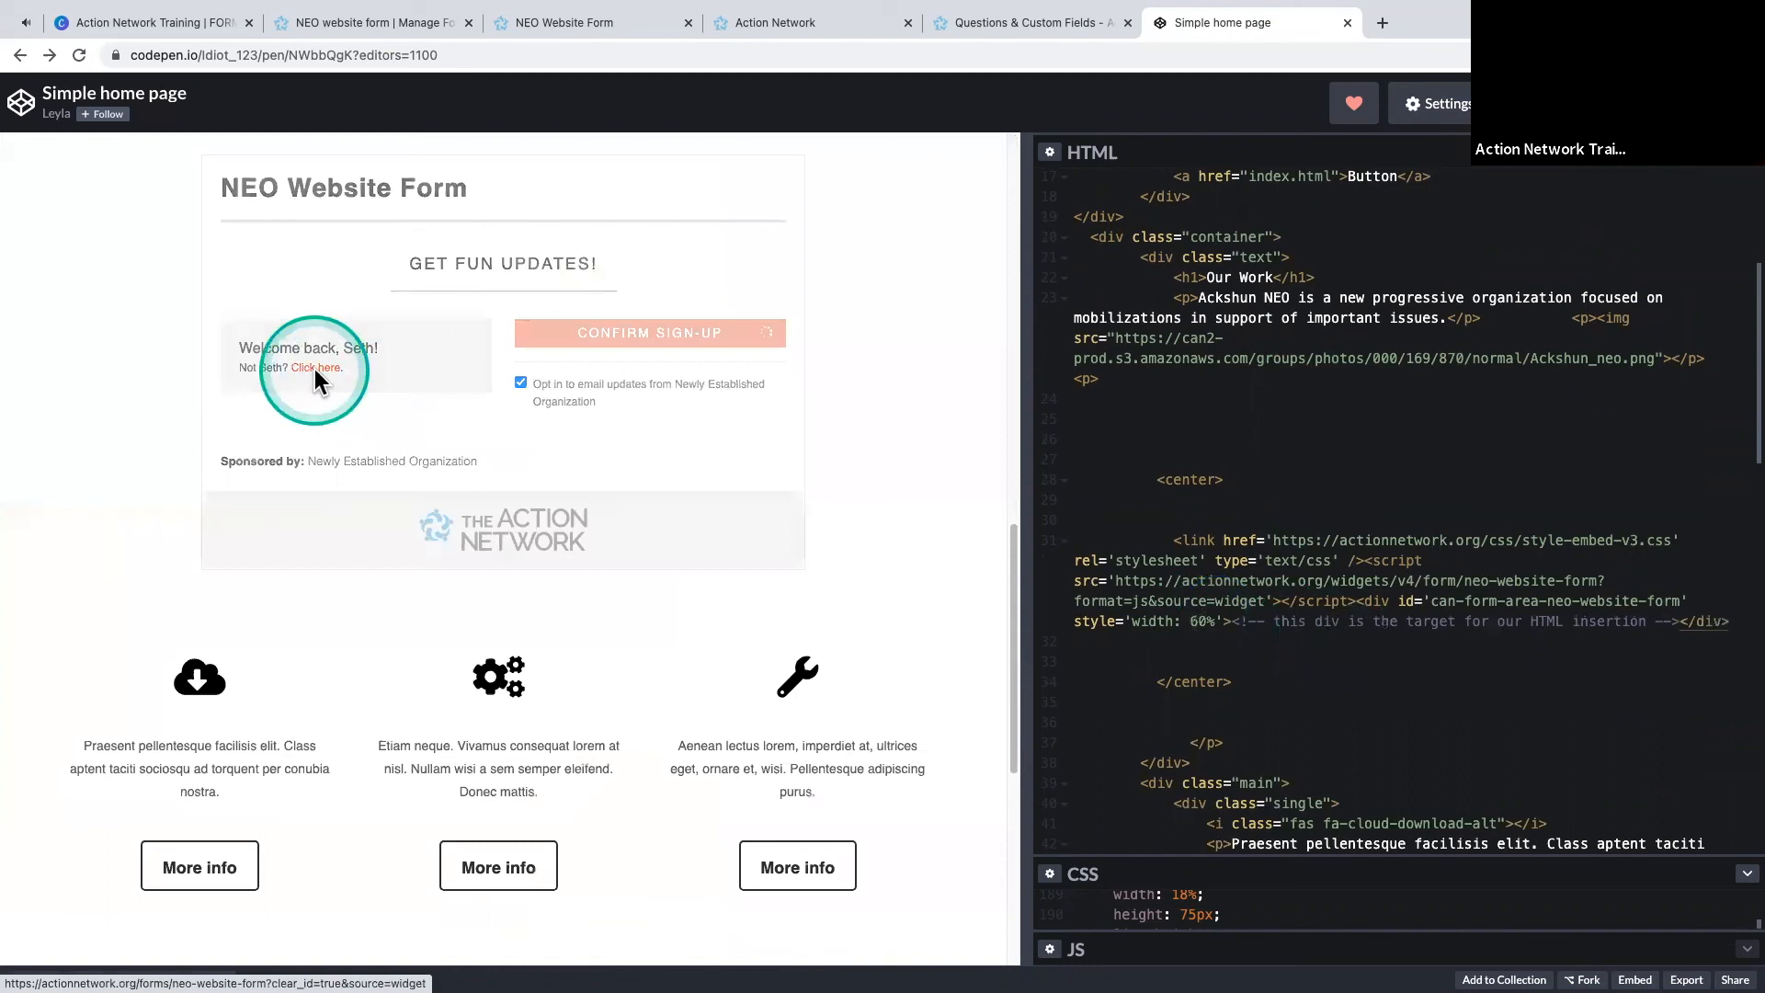
left_click(738, 397)
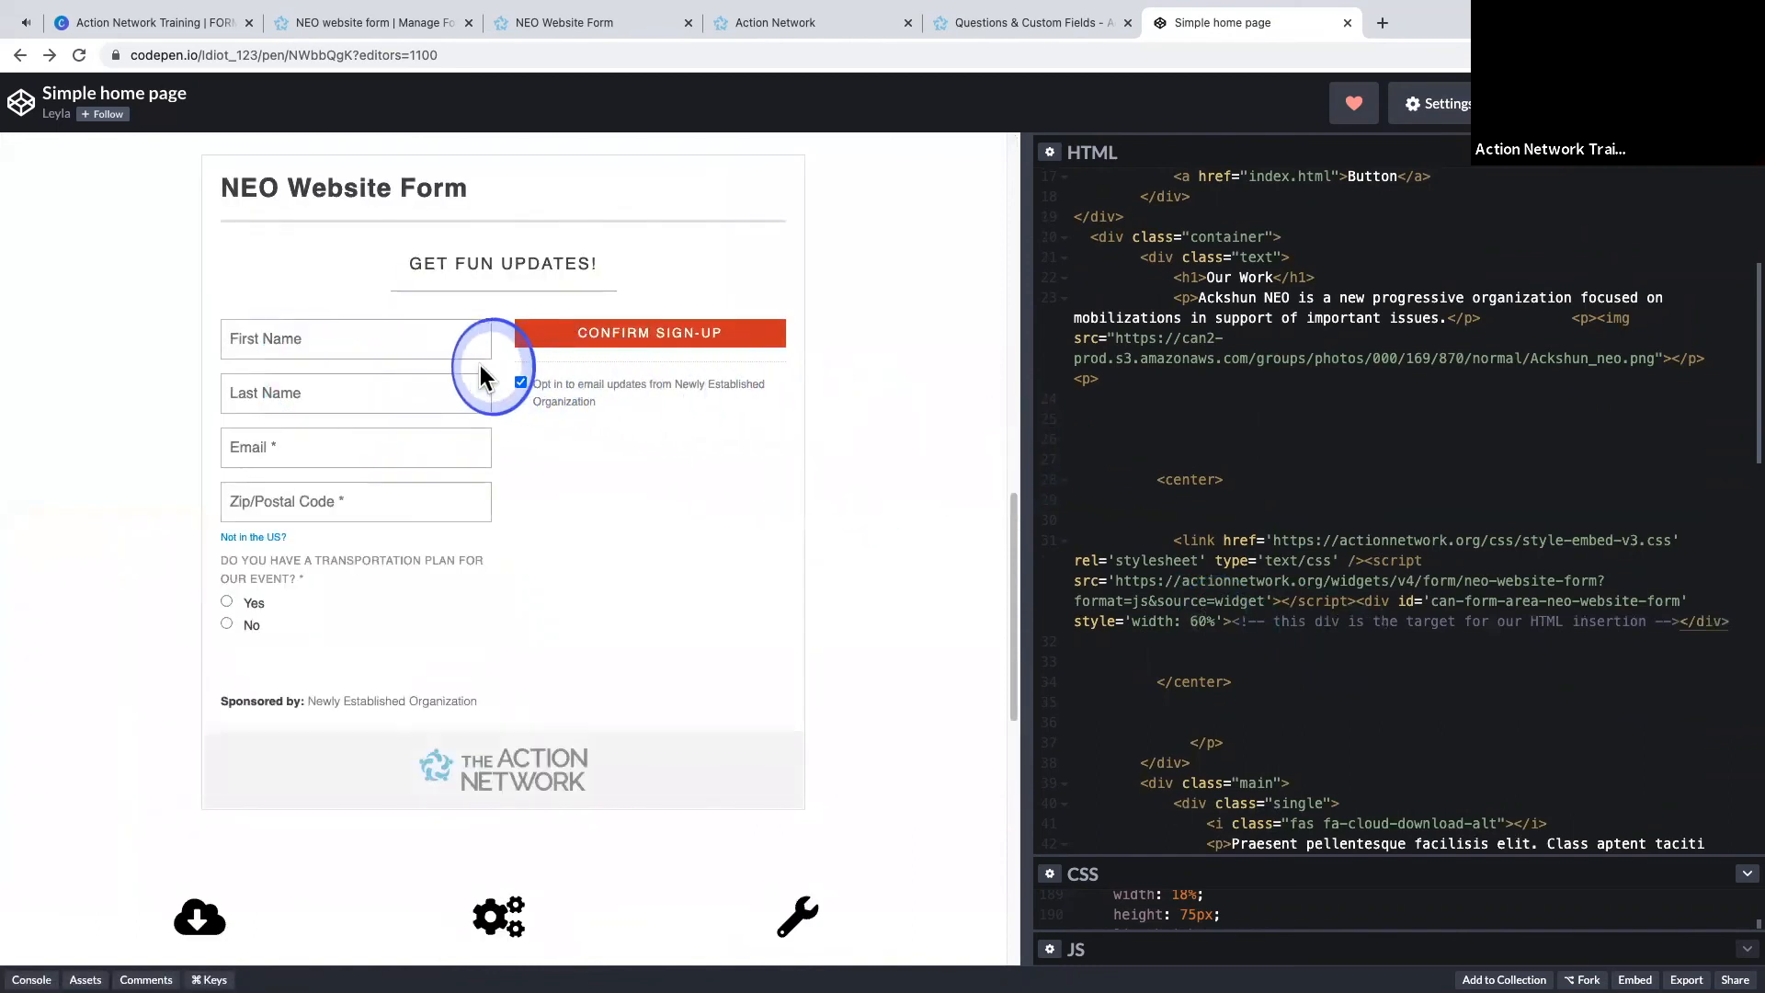
- Narrow the page preview to about phone width and examine how the embedded form and surrounding content adapt
left_click_drag(1029, 432, 785, 430)
left_click_drag(641, 427, 634, 421)
scroll(452, 448, "up", 5)
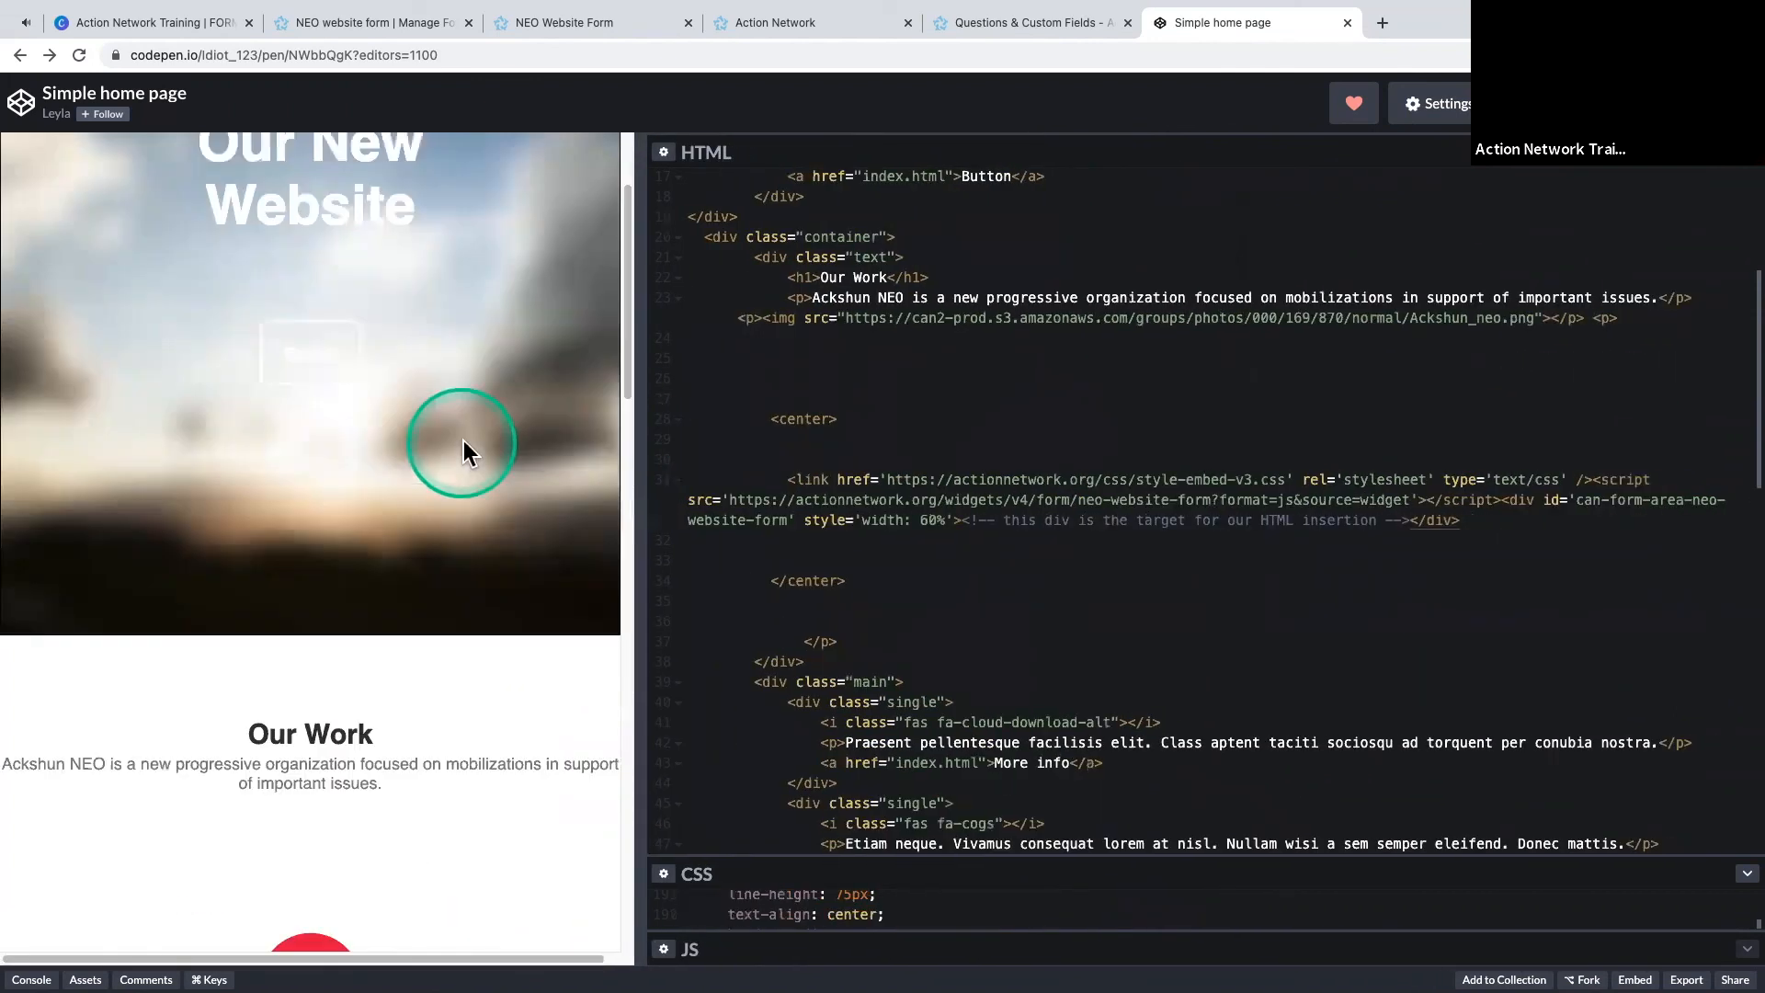
scroll(441, 471, "down", 5)
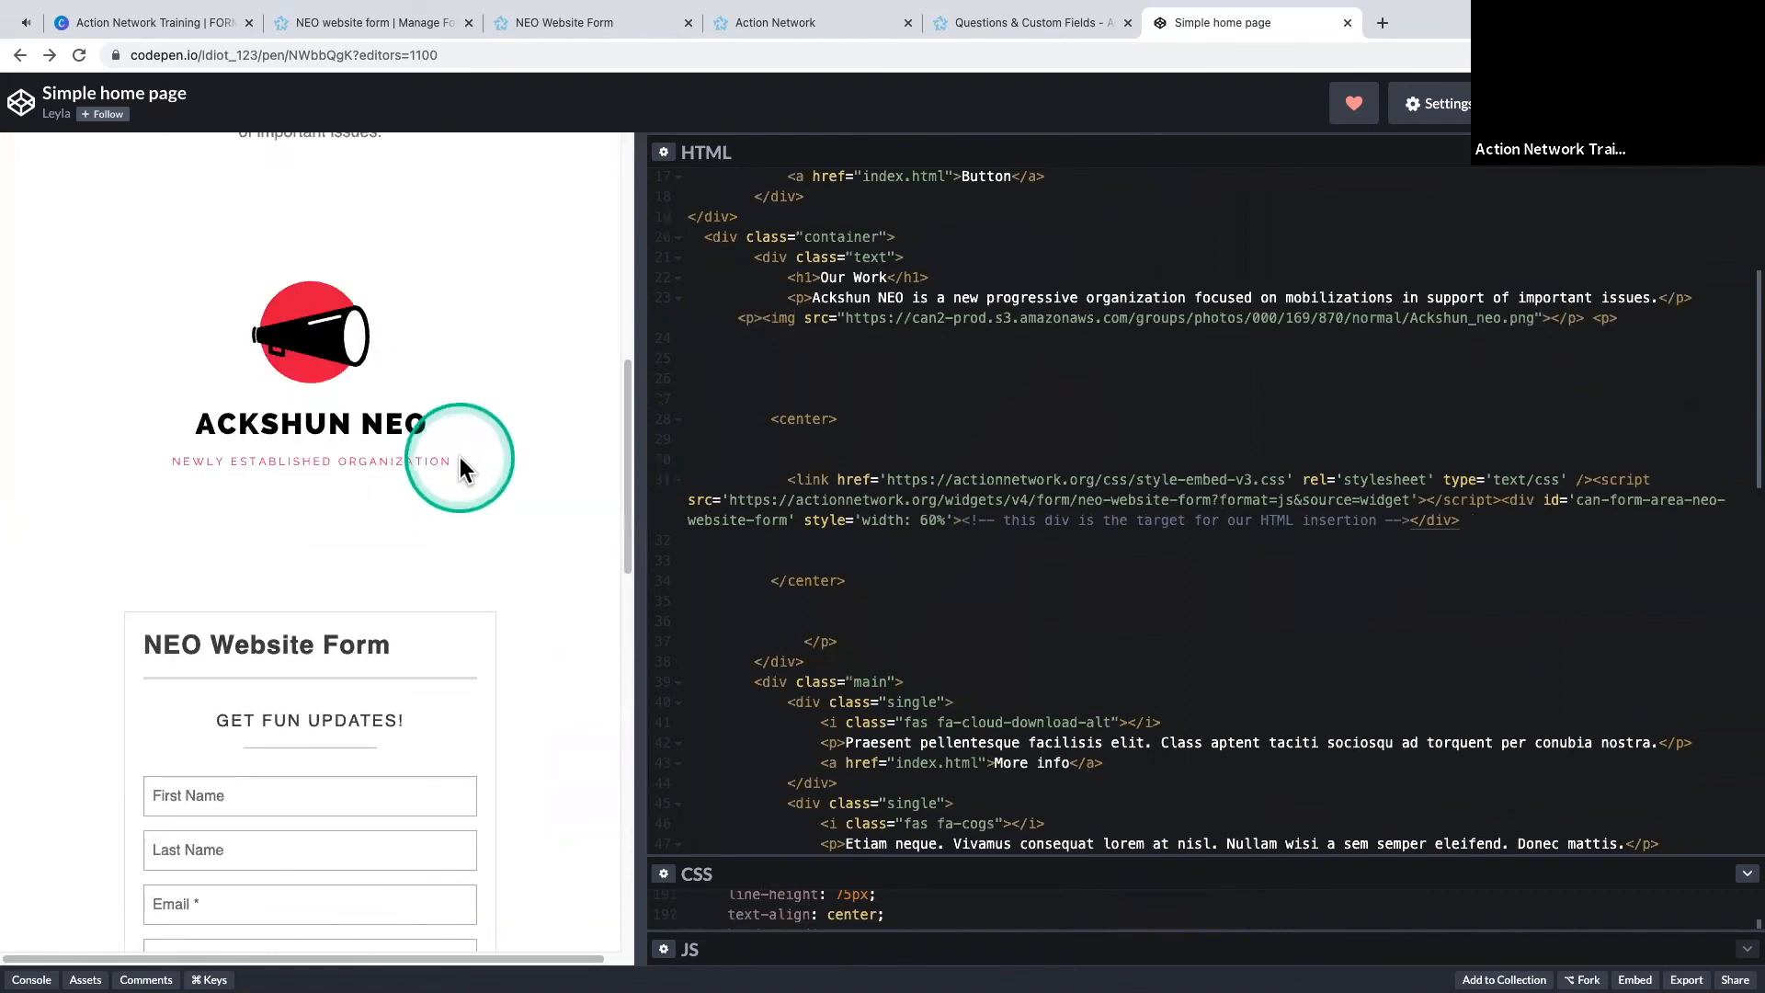
scroll(471, 451, "down", 3)
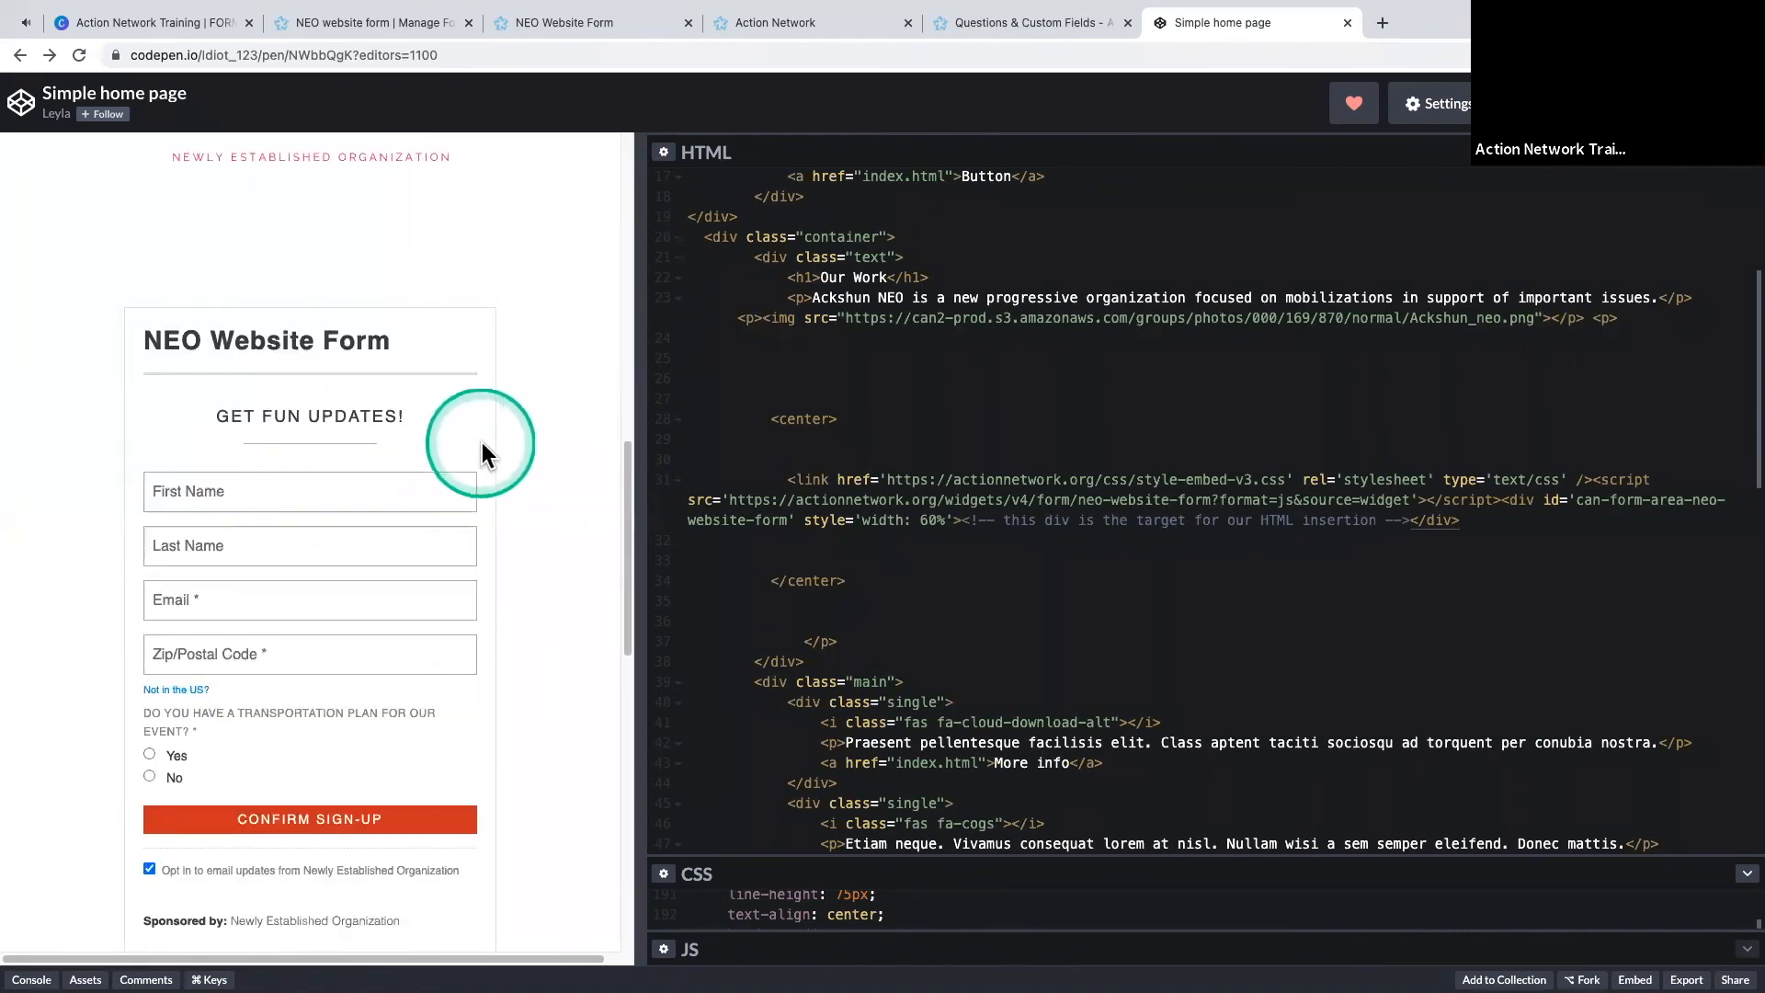
scroll(467, 450, "down", 2)
scroll(464, 465, "down", 4)
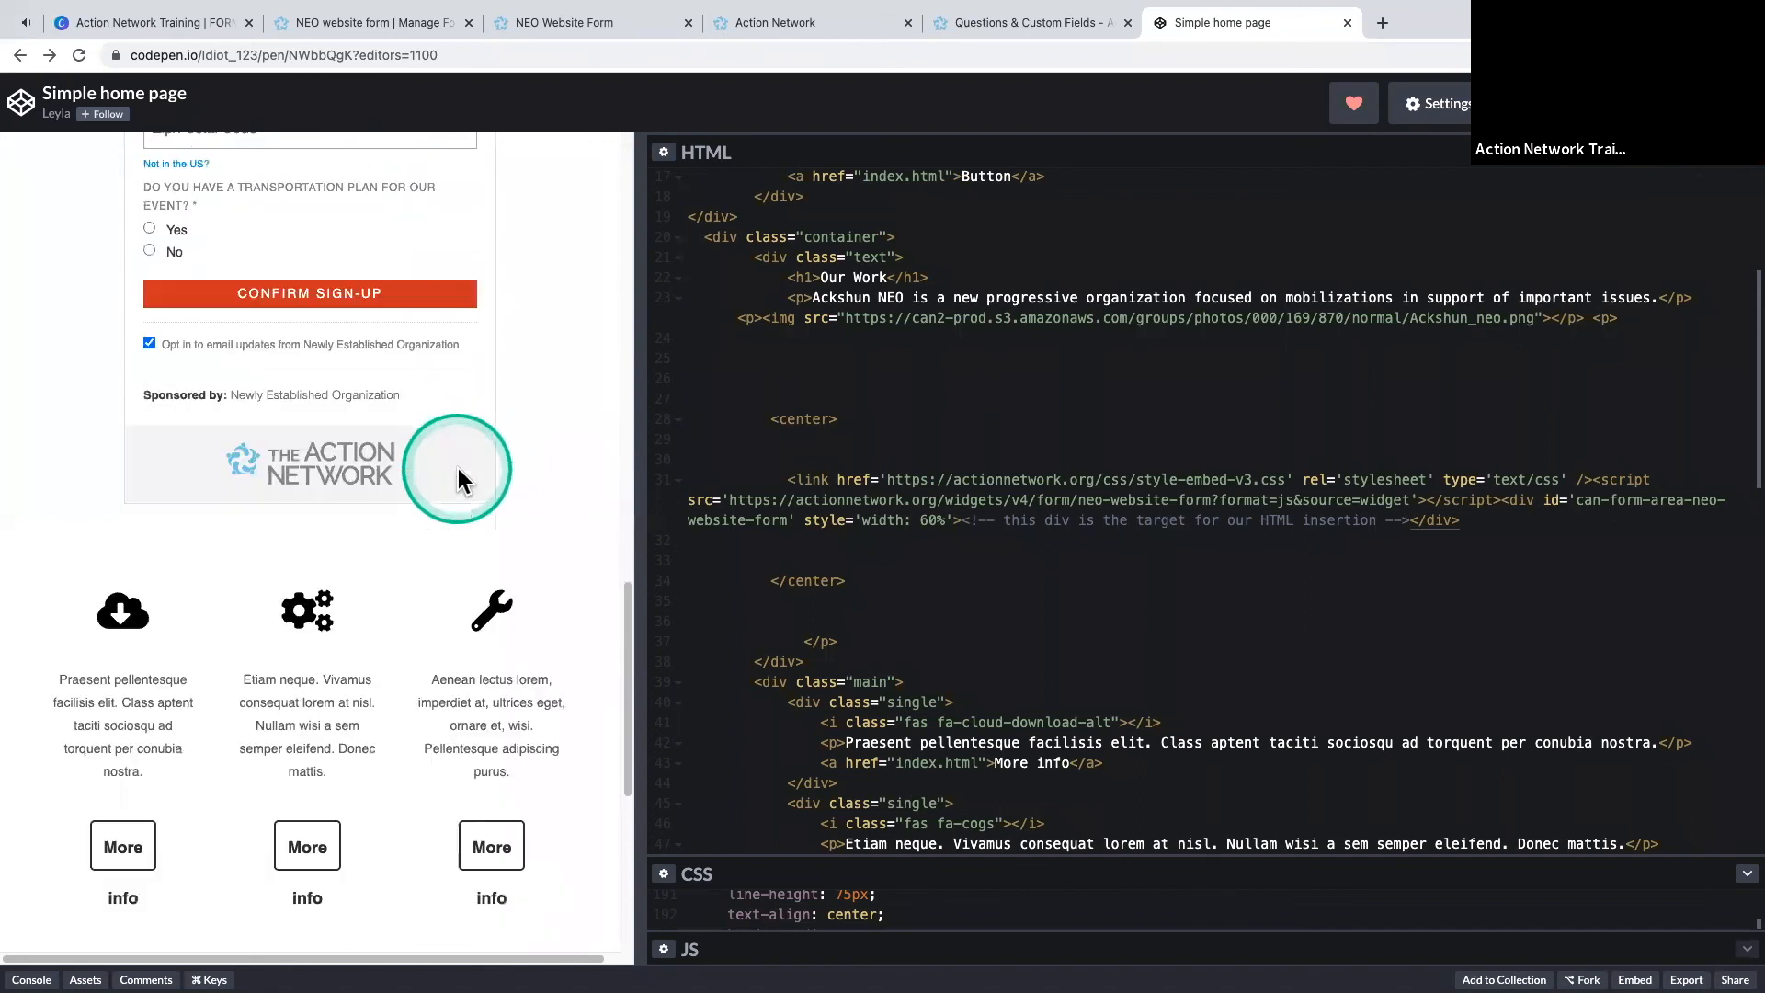
scroll(459, 473, "up", 1)
scroll(460, 478, "up", 3)
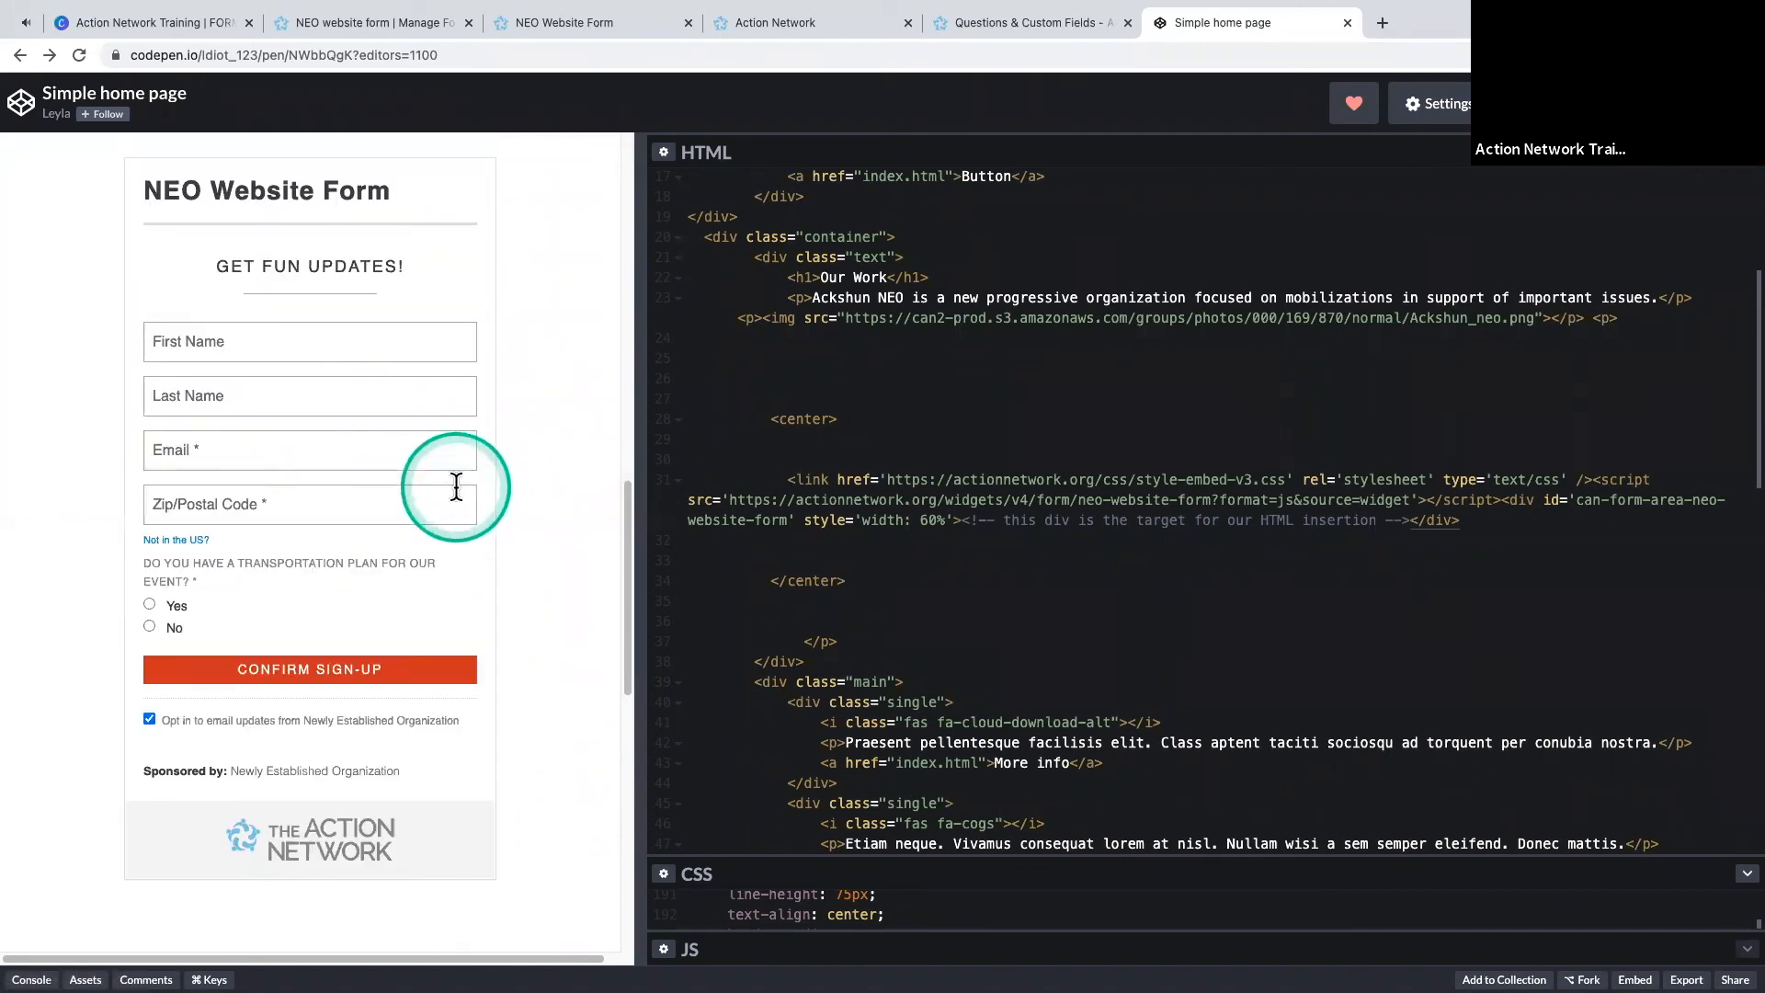
scroll(459, 478, "up", 3)
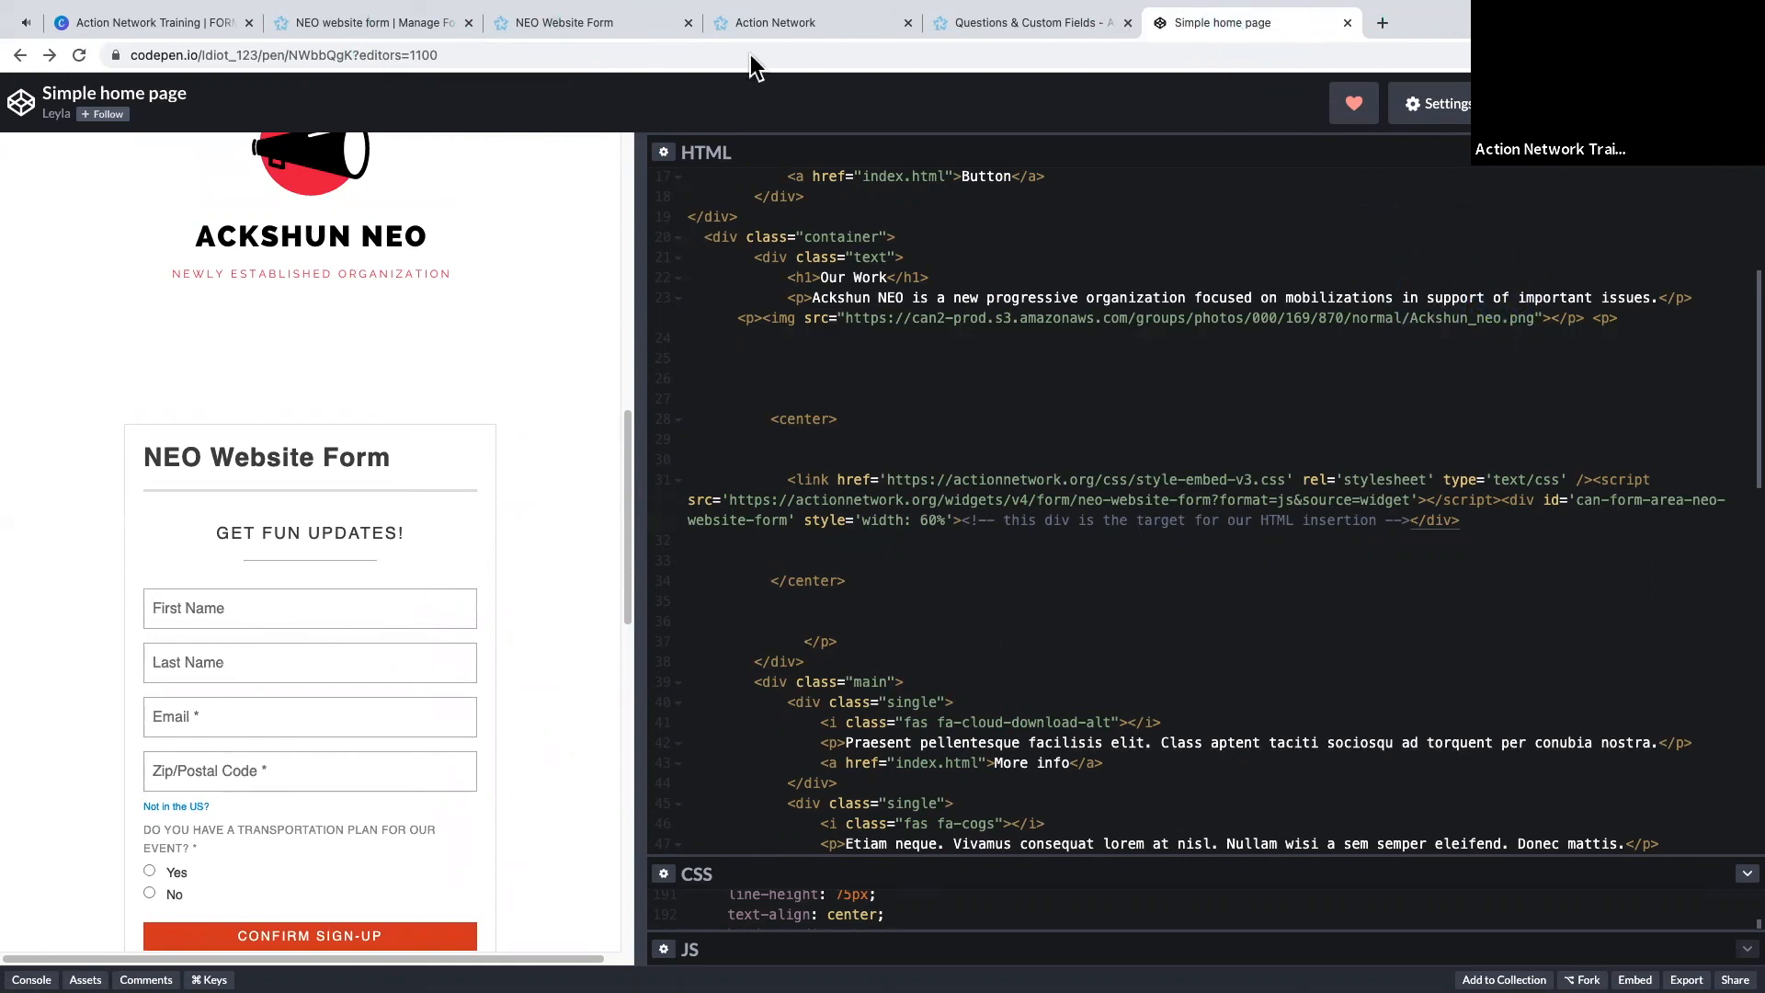
- Go back to the Action Network form, switching between its live page and its management page
left_click(625, 25)
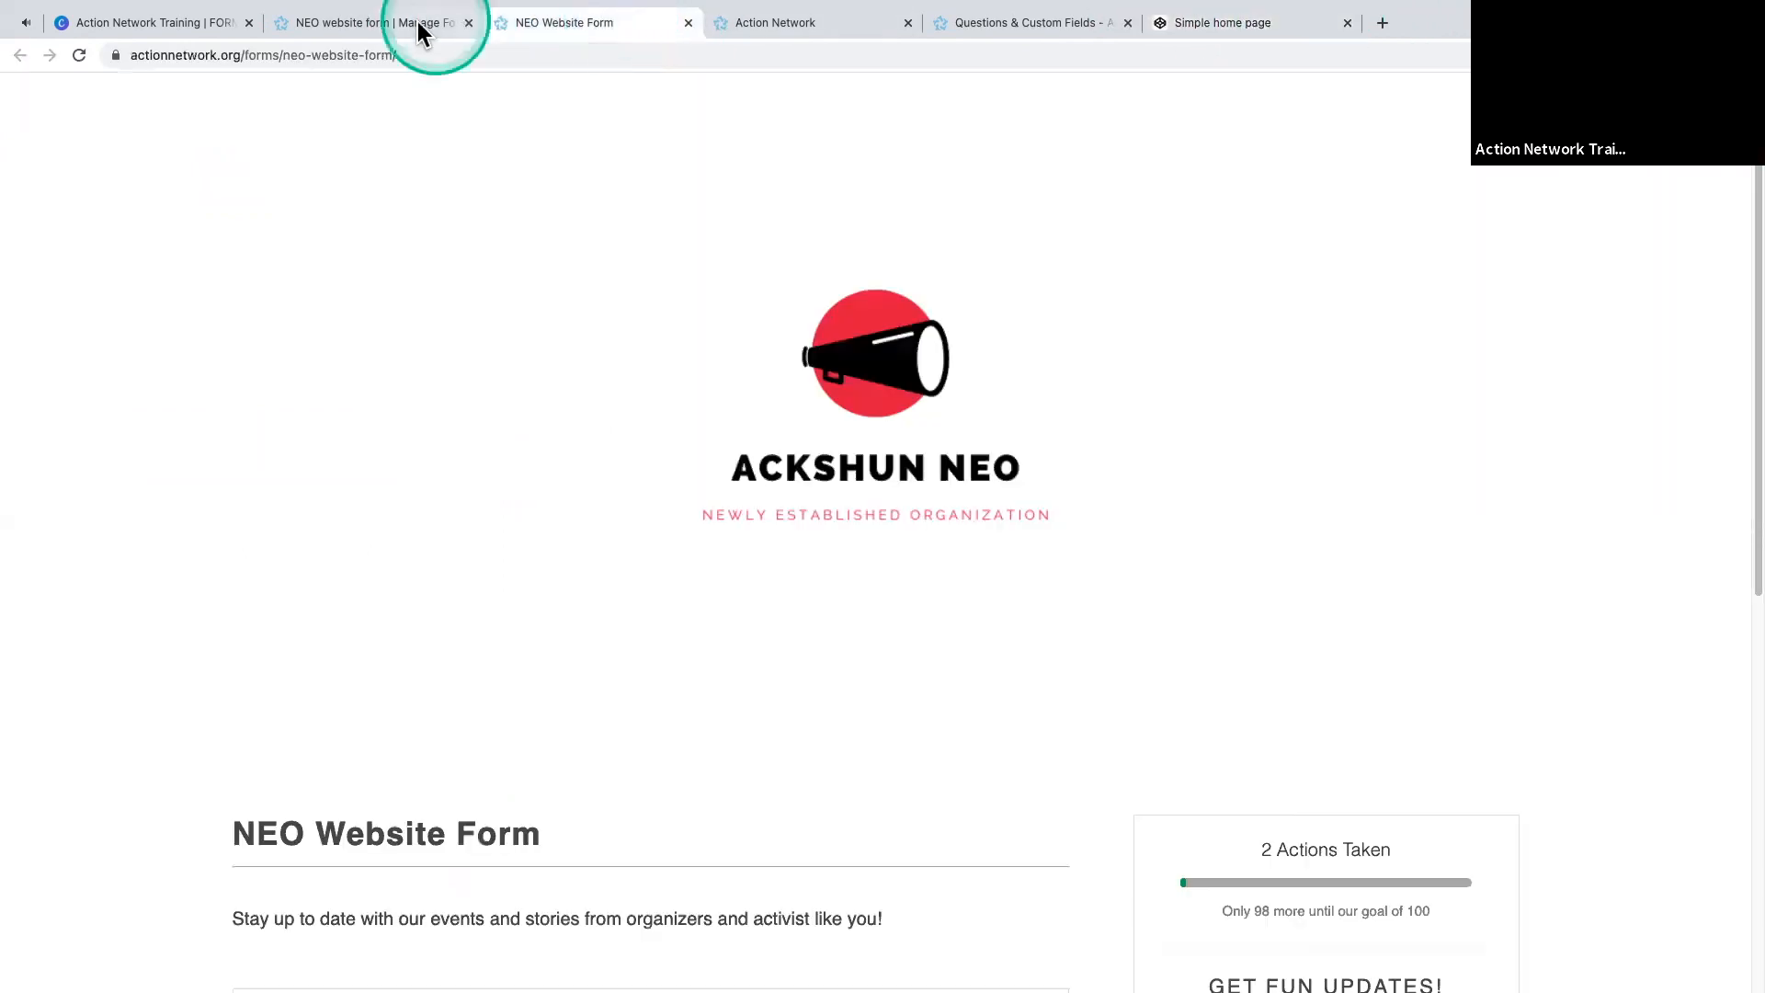
left_click(422, 28)
left_click(591, 25)
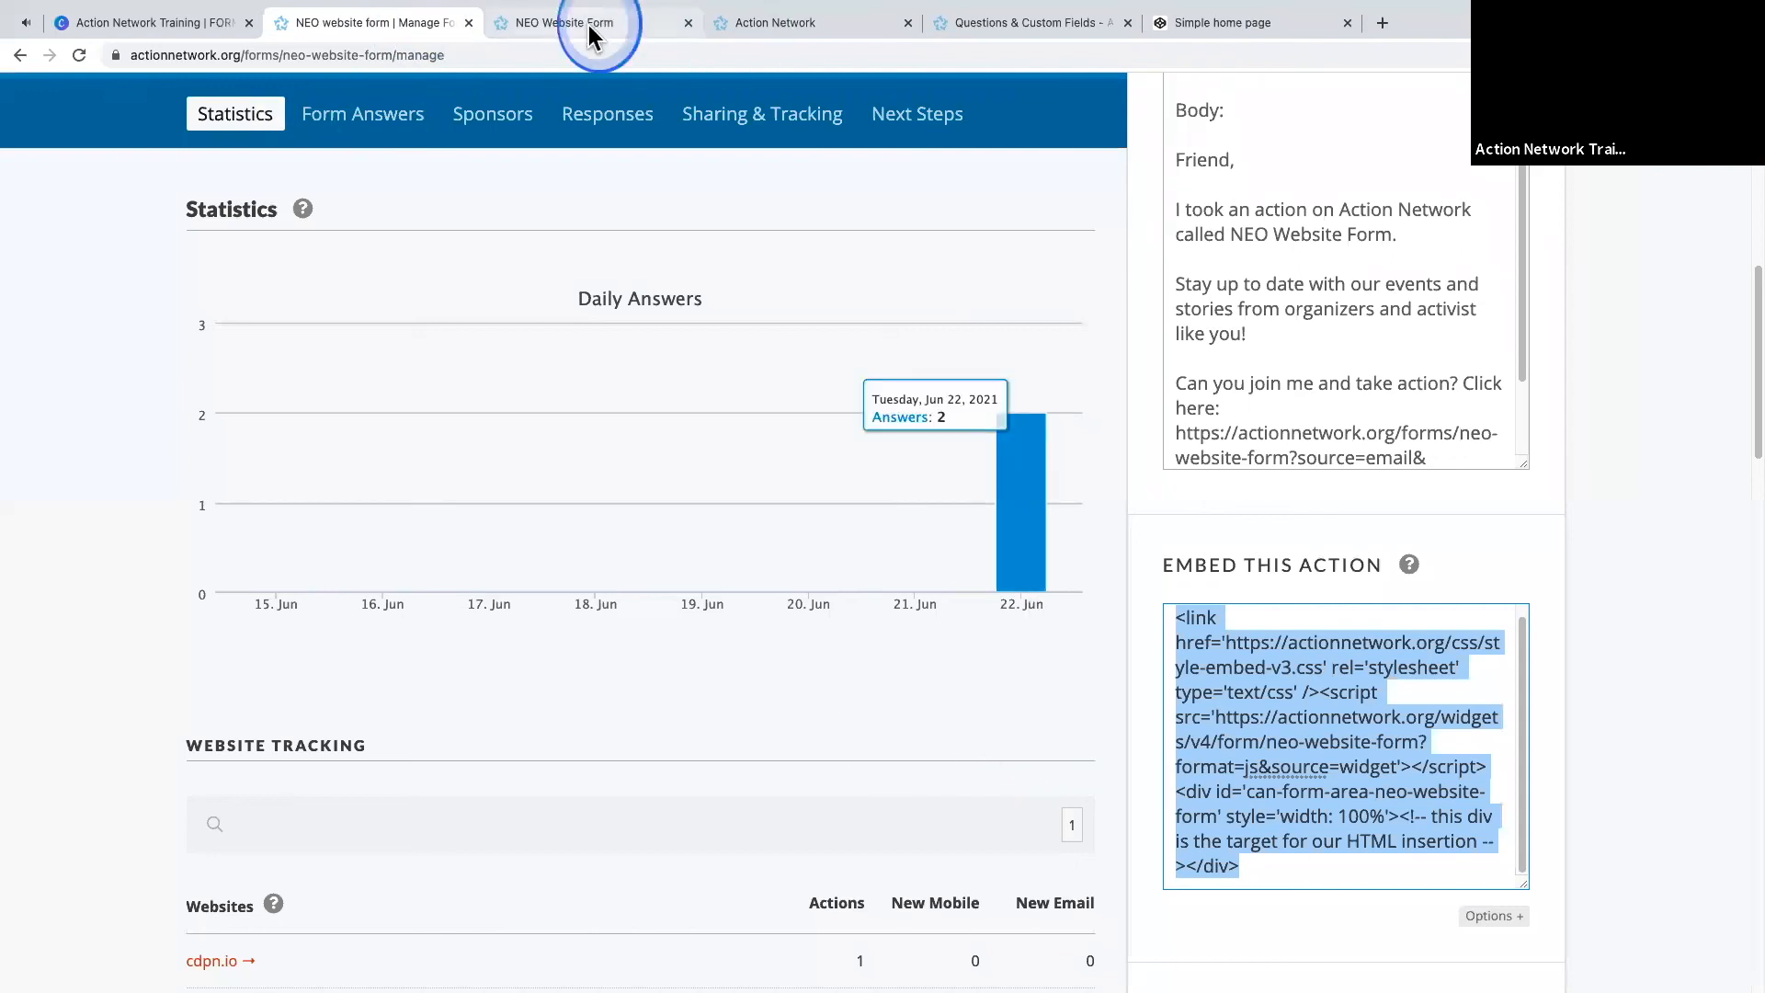
- Compare the live NEO Website Form page with the version embedded in the sample website, down to the site's footer
scroll(505, 575, "down", 8)
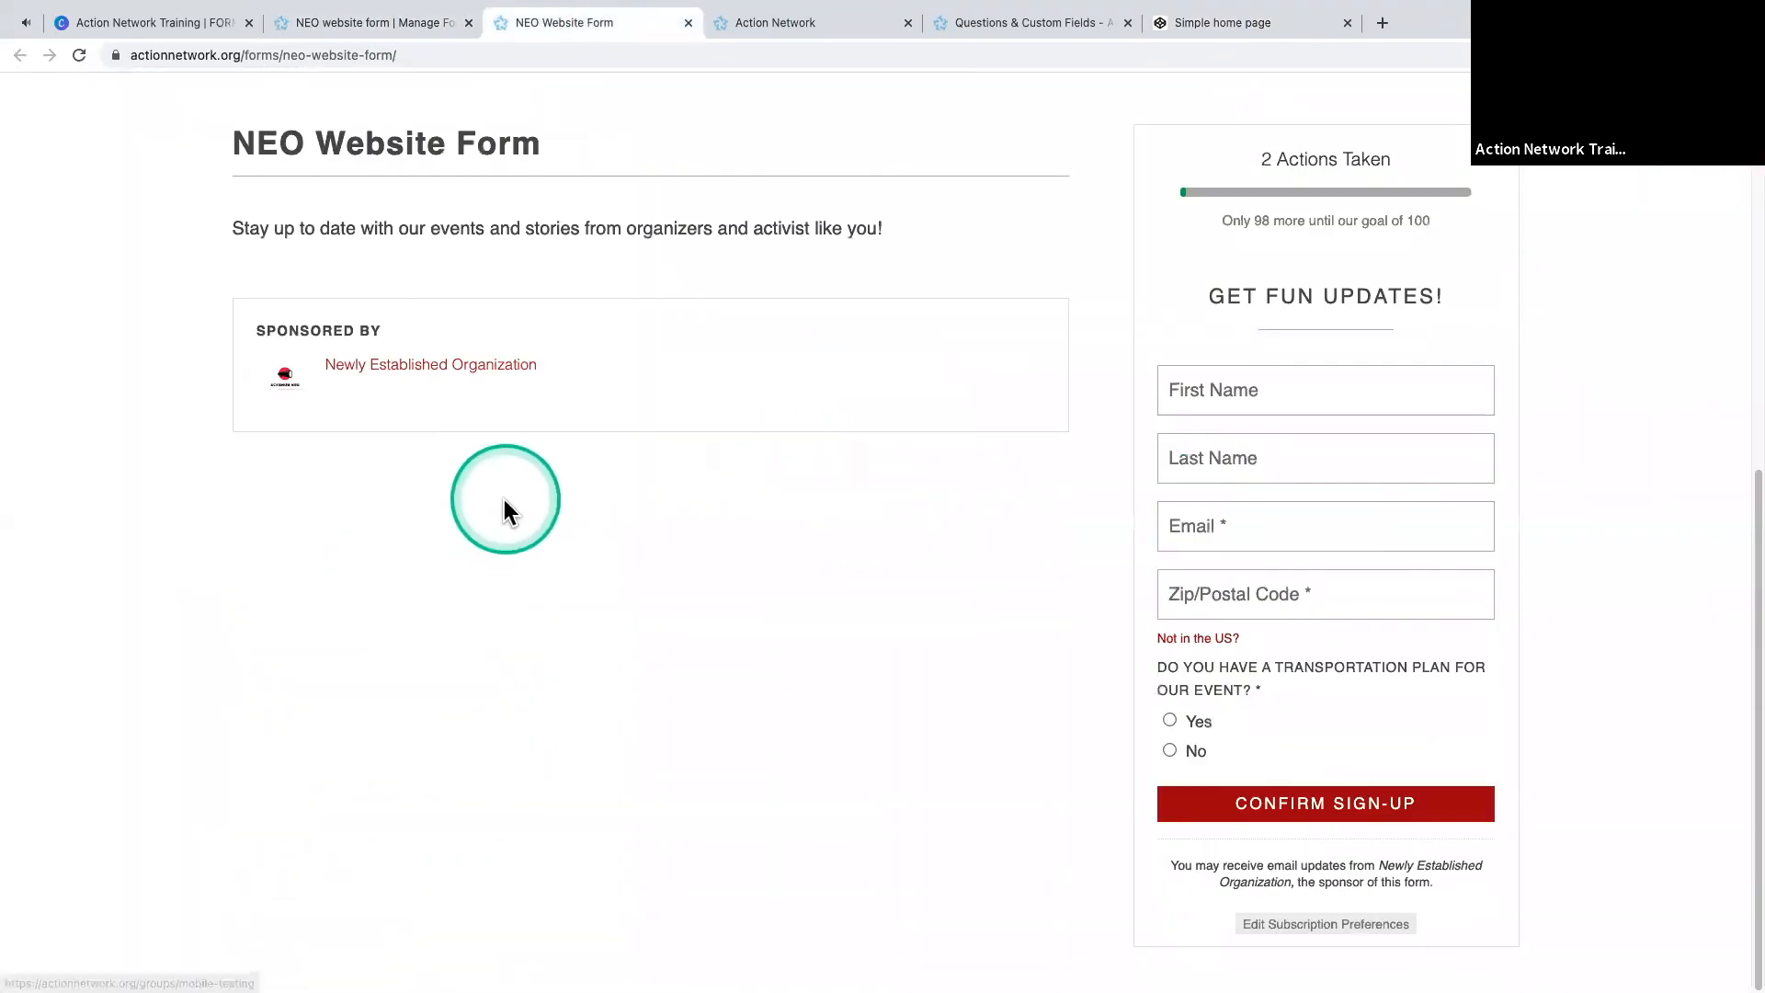
scroll(539, 460, "up", 5)
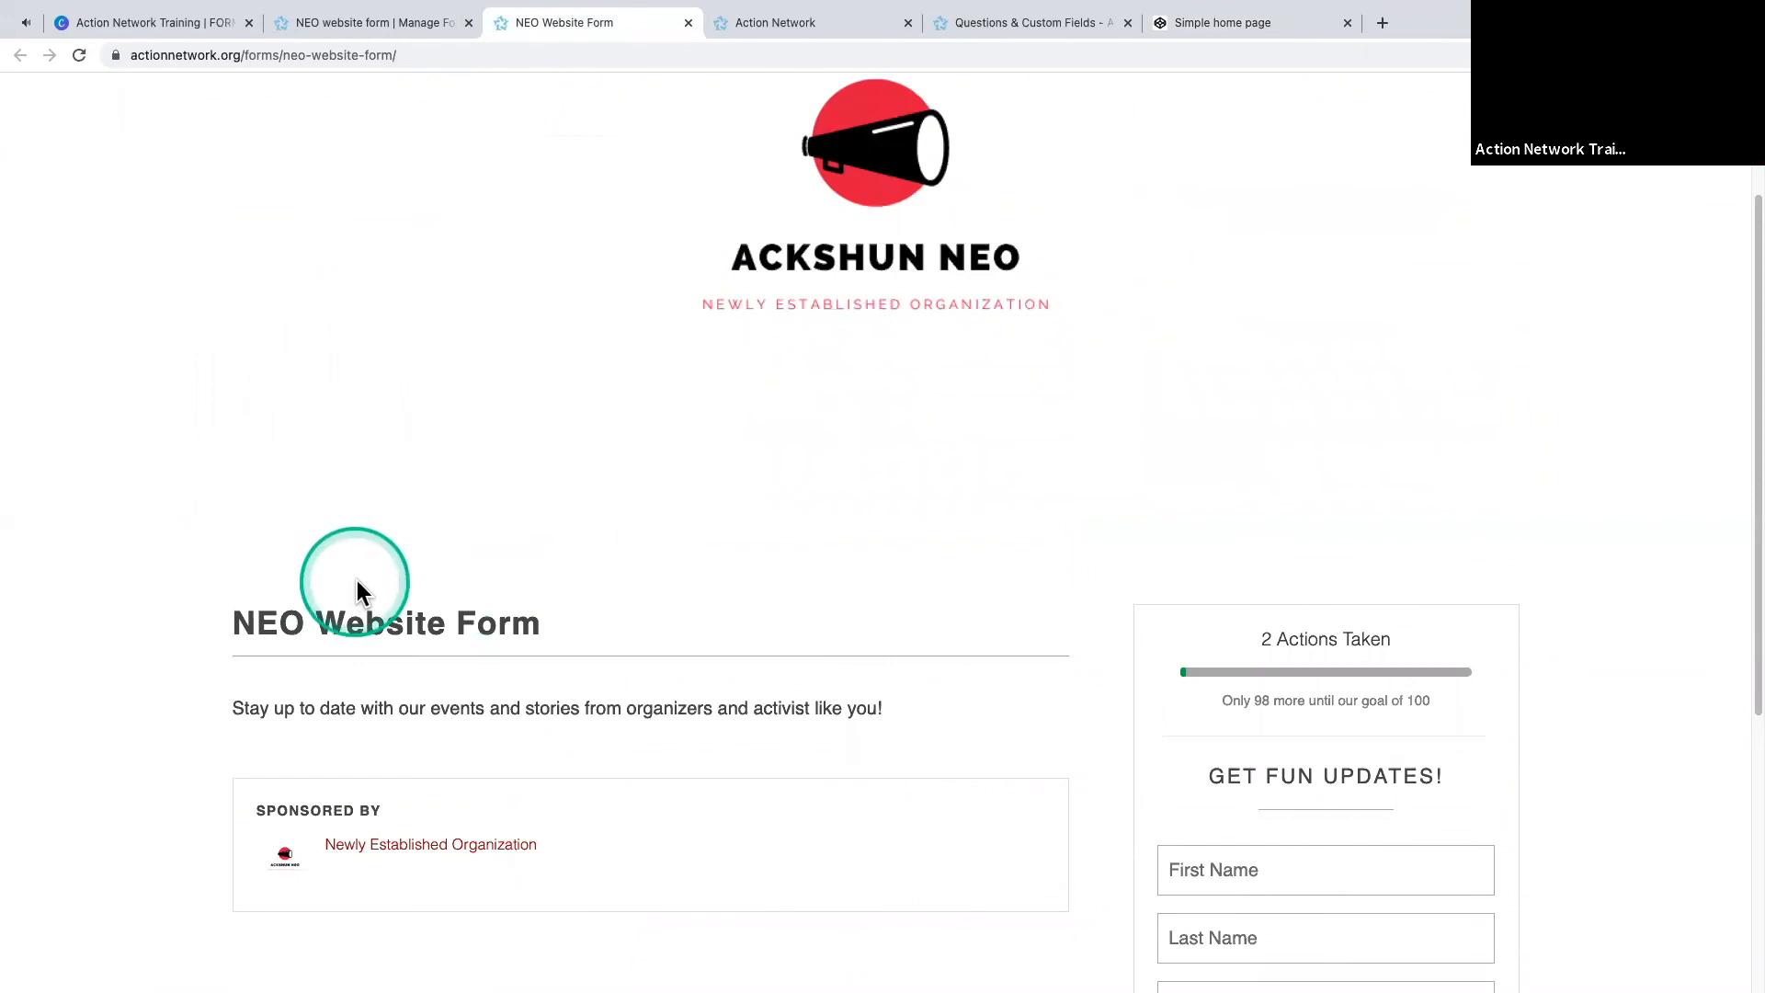
left_click(1260, 22)
left_click_drag(631, 492, 1075, 511)
scroll(436, 576, "up", 10)
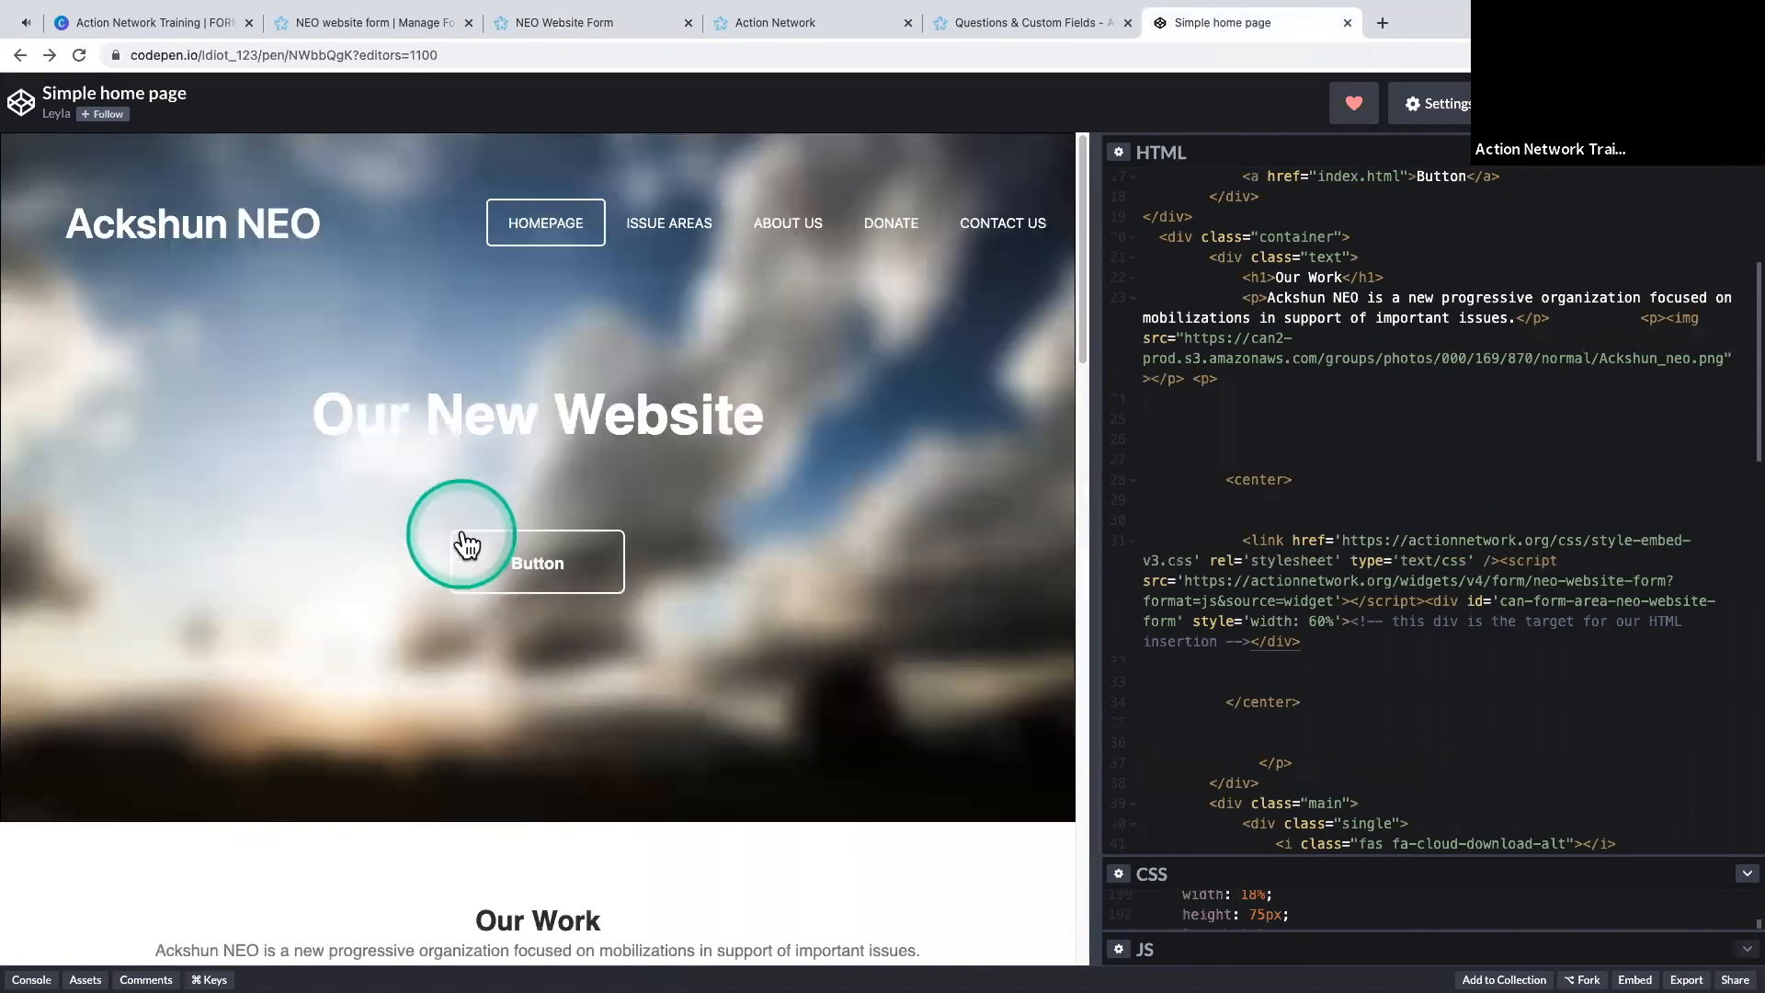
scroll(456, 538, "down", 10)
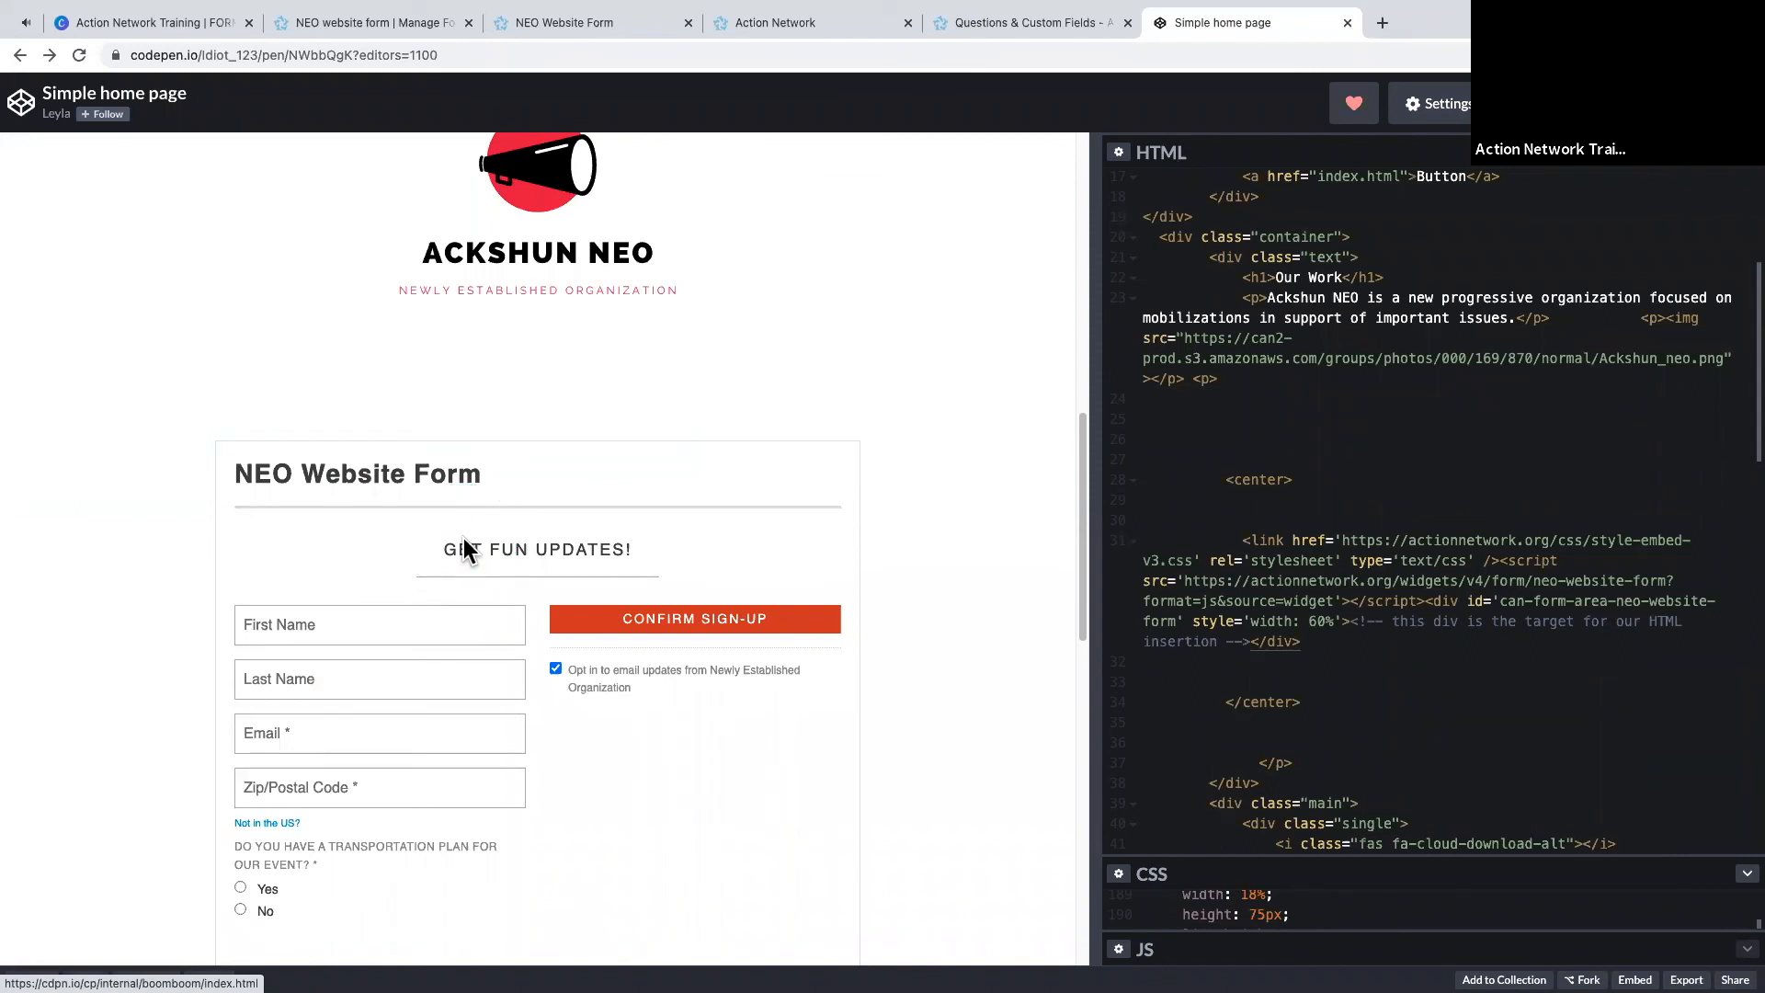
left_click(568, 20)
left_click(1193, 35)
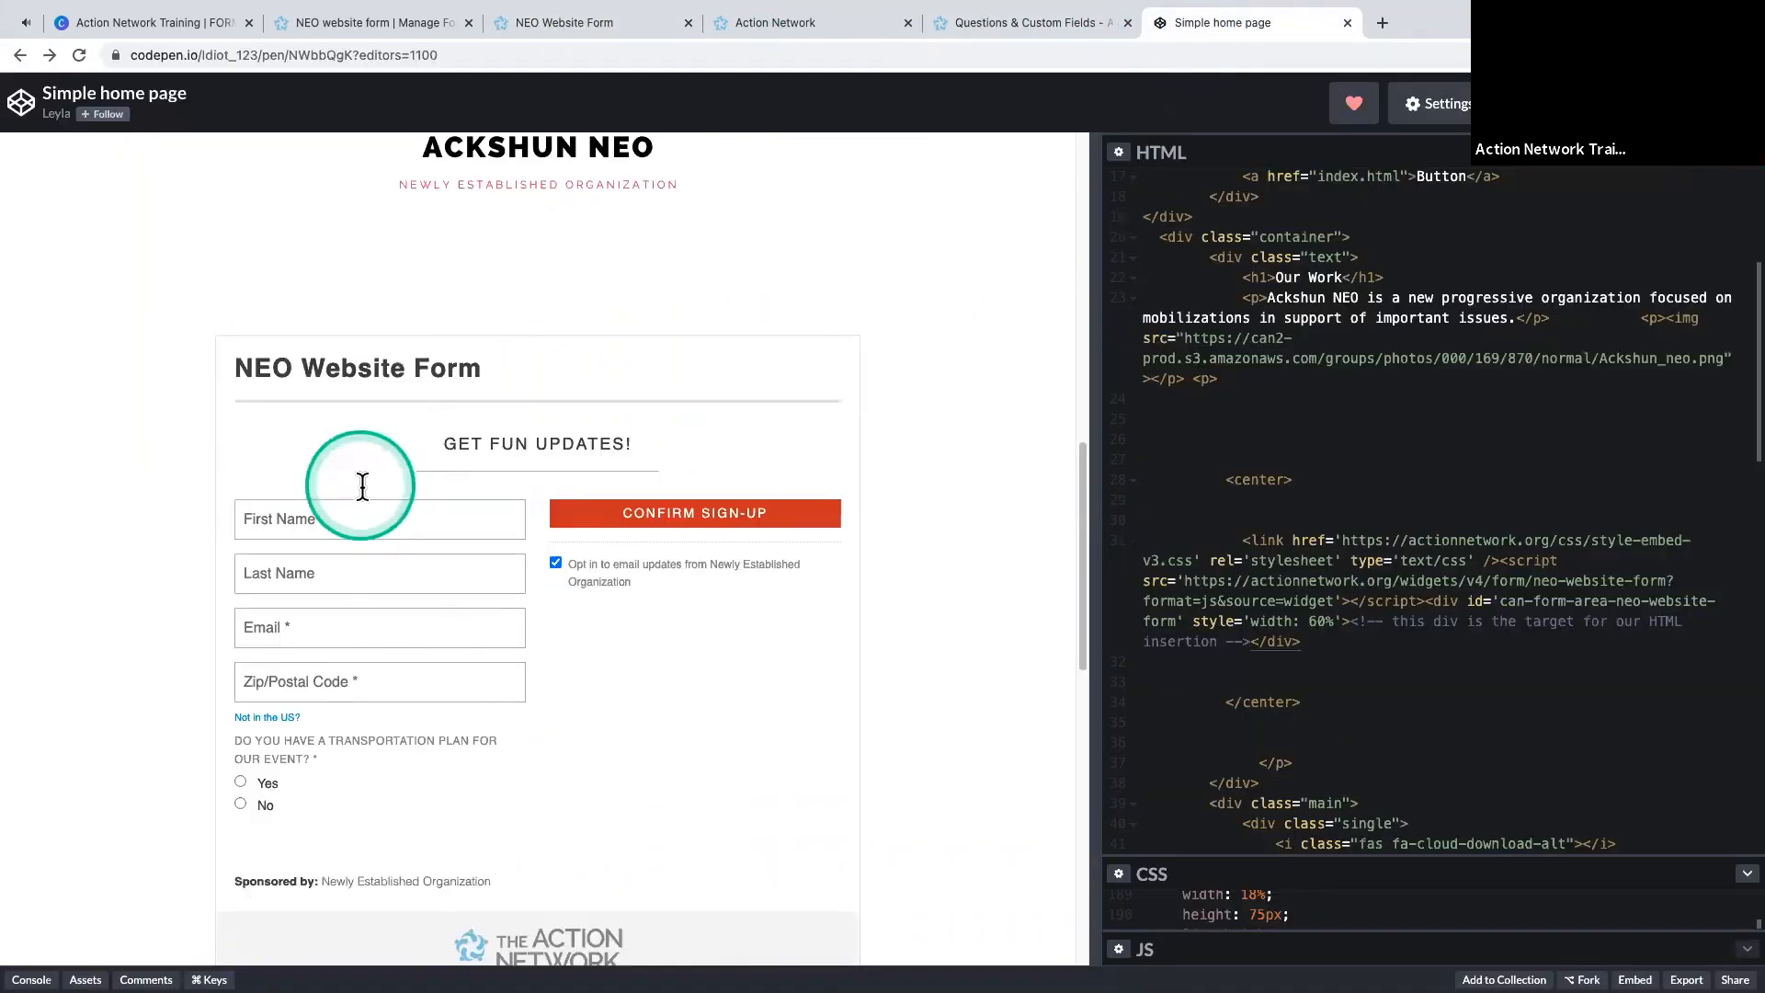
scroll(362, 485, "down", 2)
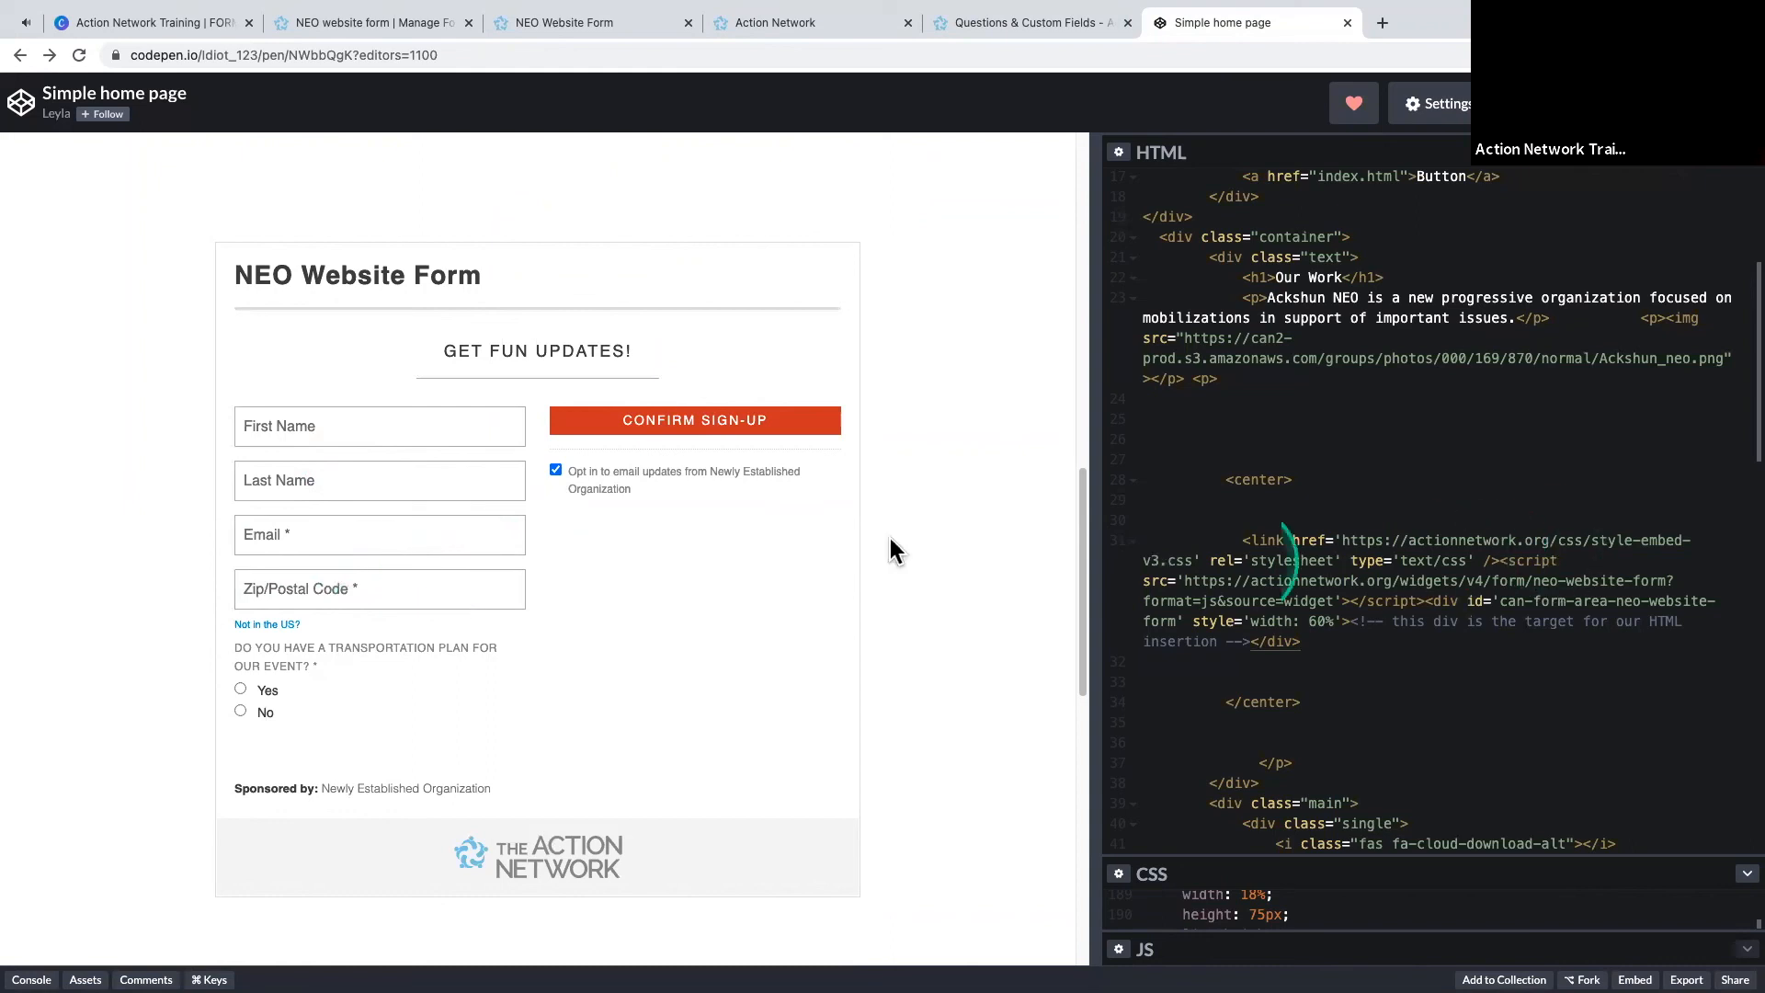
scroll(476, 547, "down", 10)
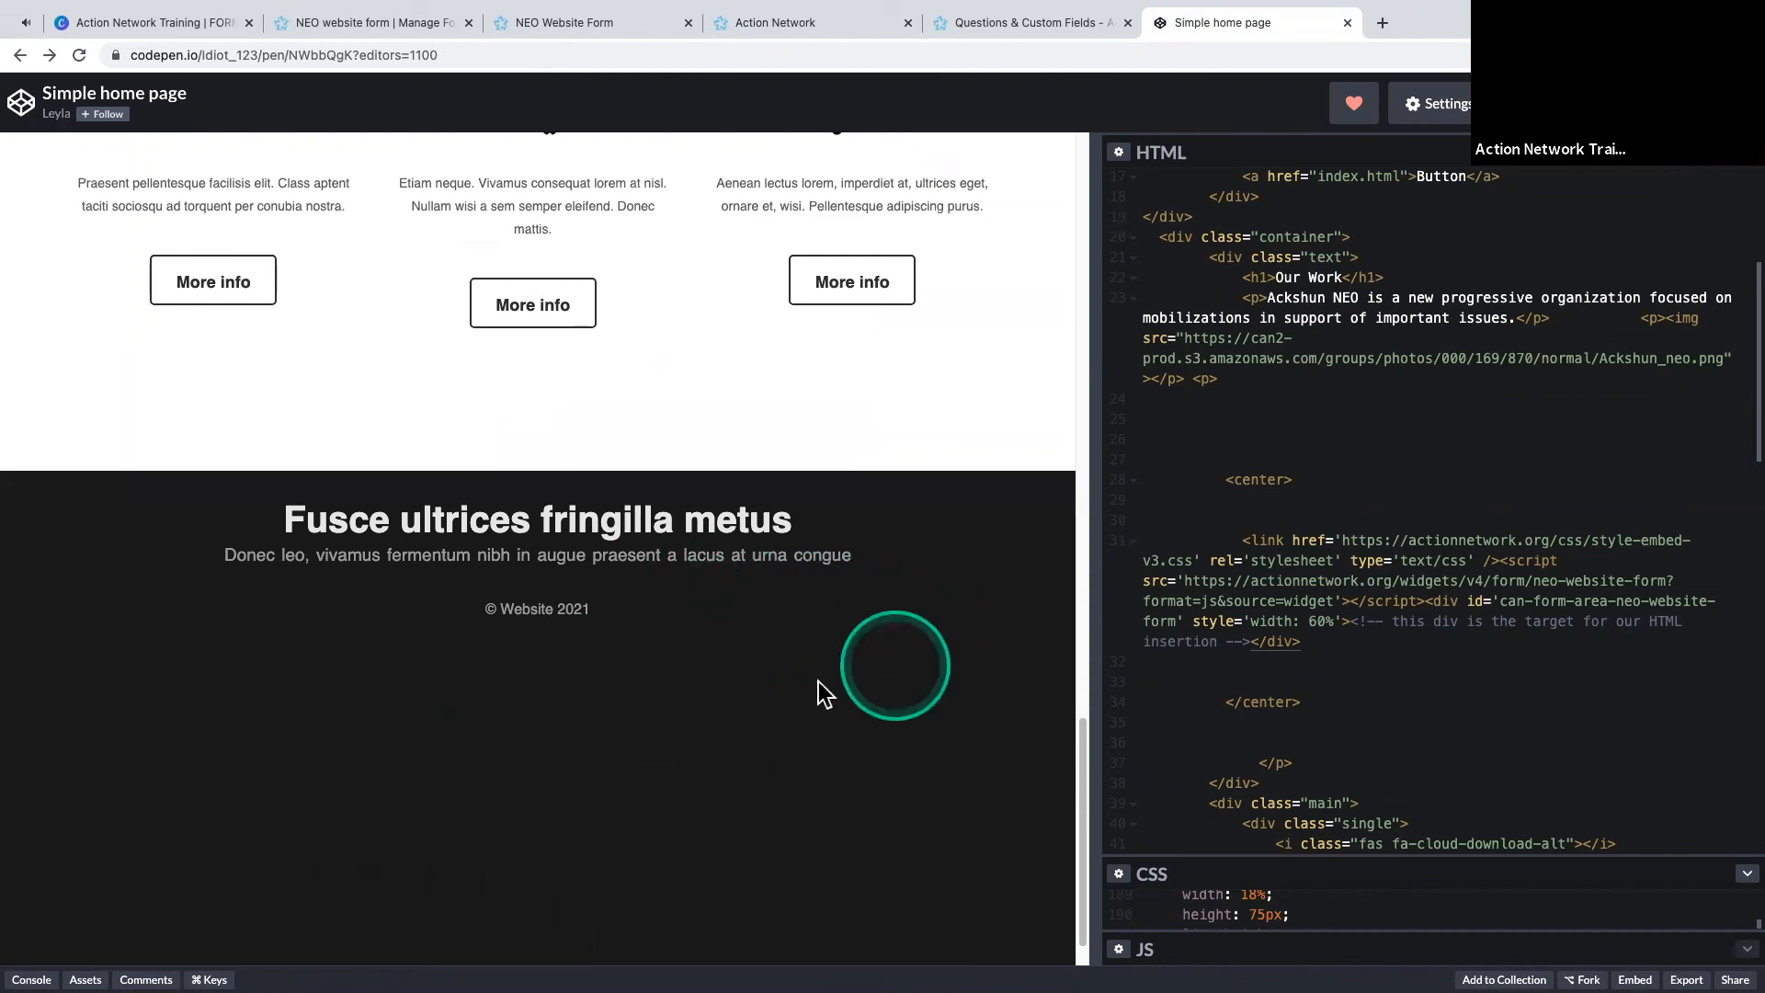
- Return to the NEO website form's management page and highlight its web address
left_click(408, 20)
scroll(662, 441, "up", 6)
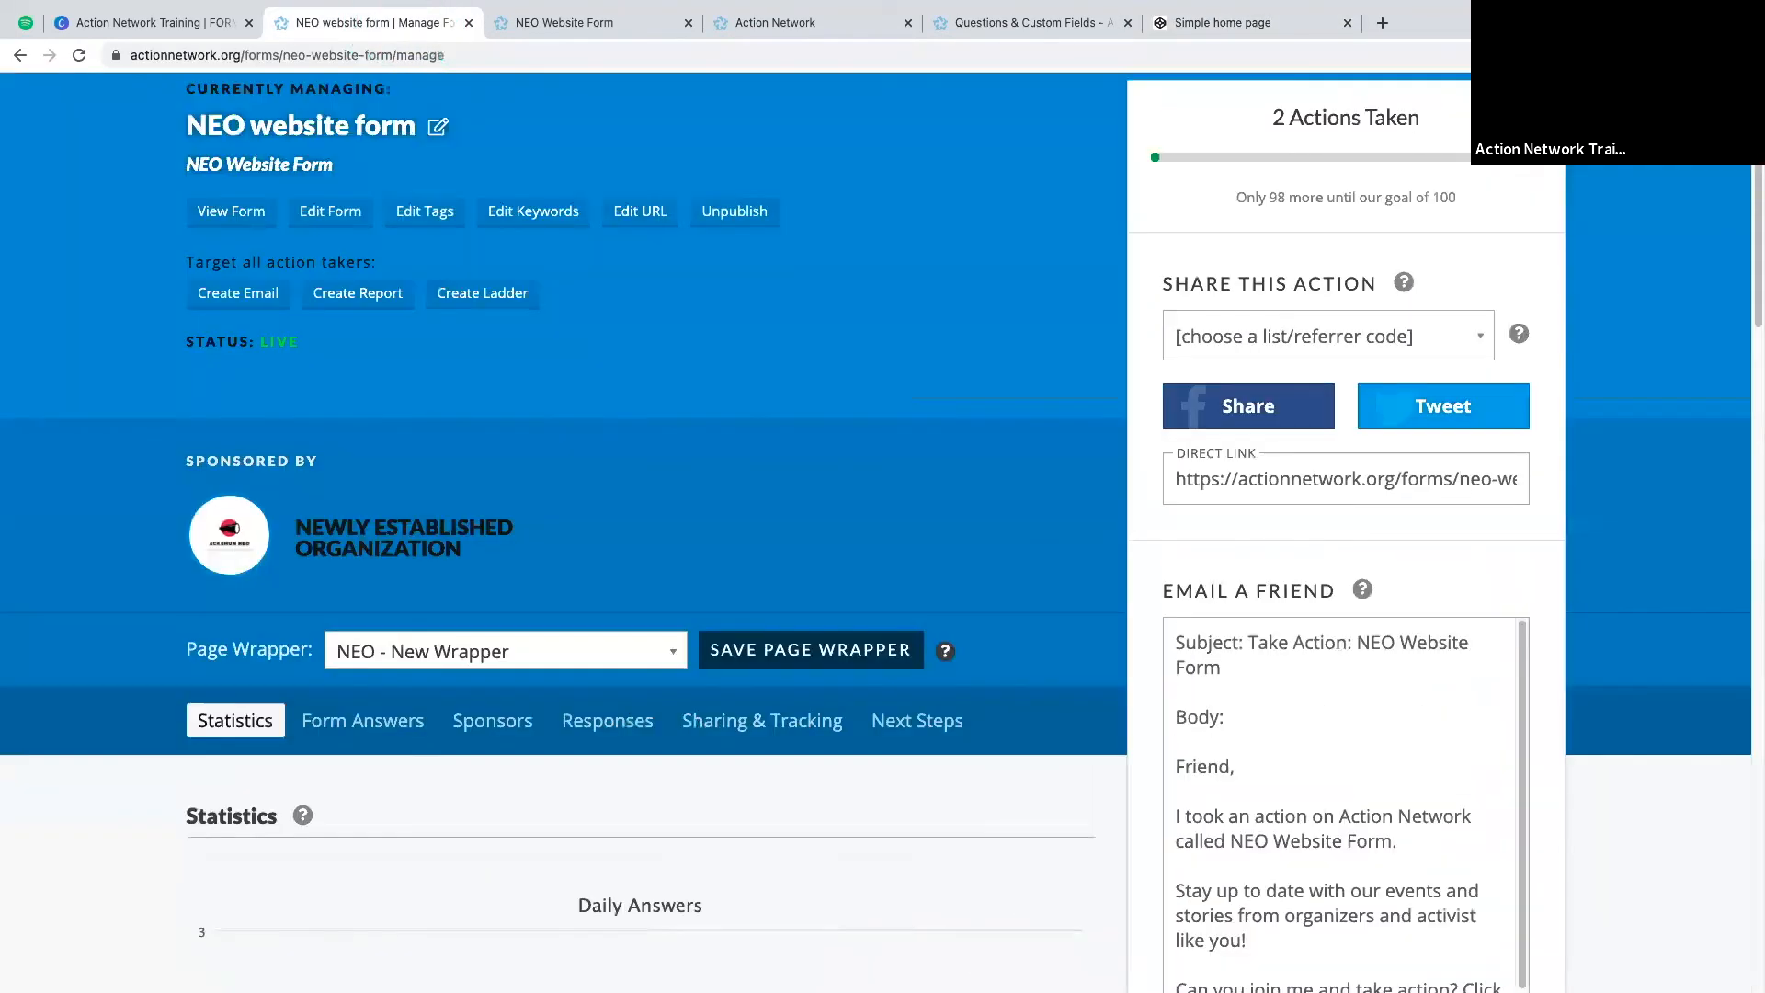
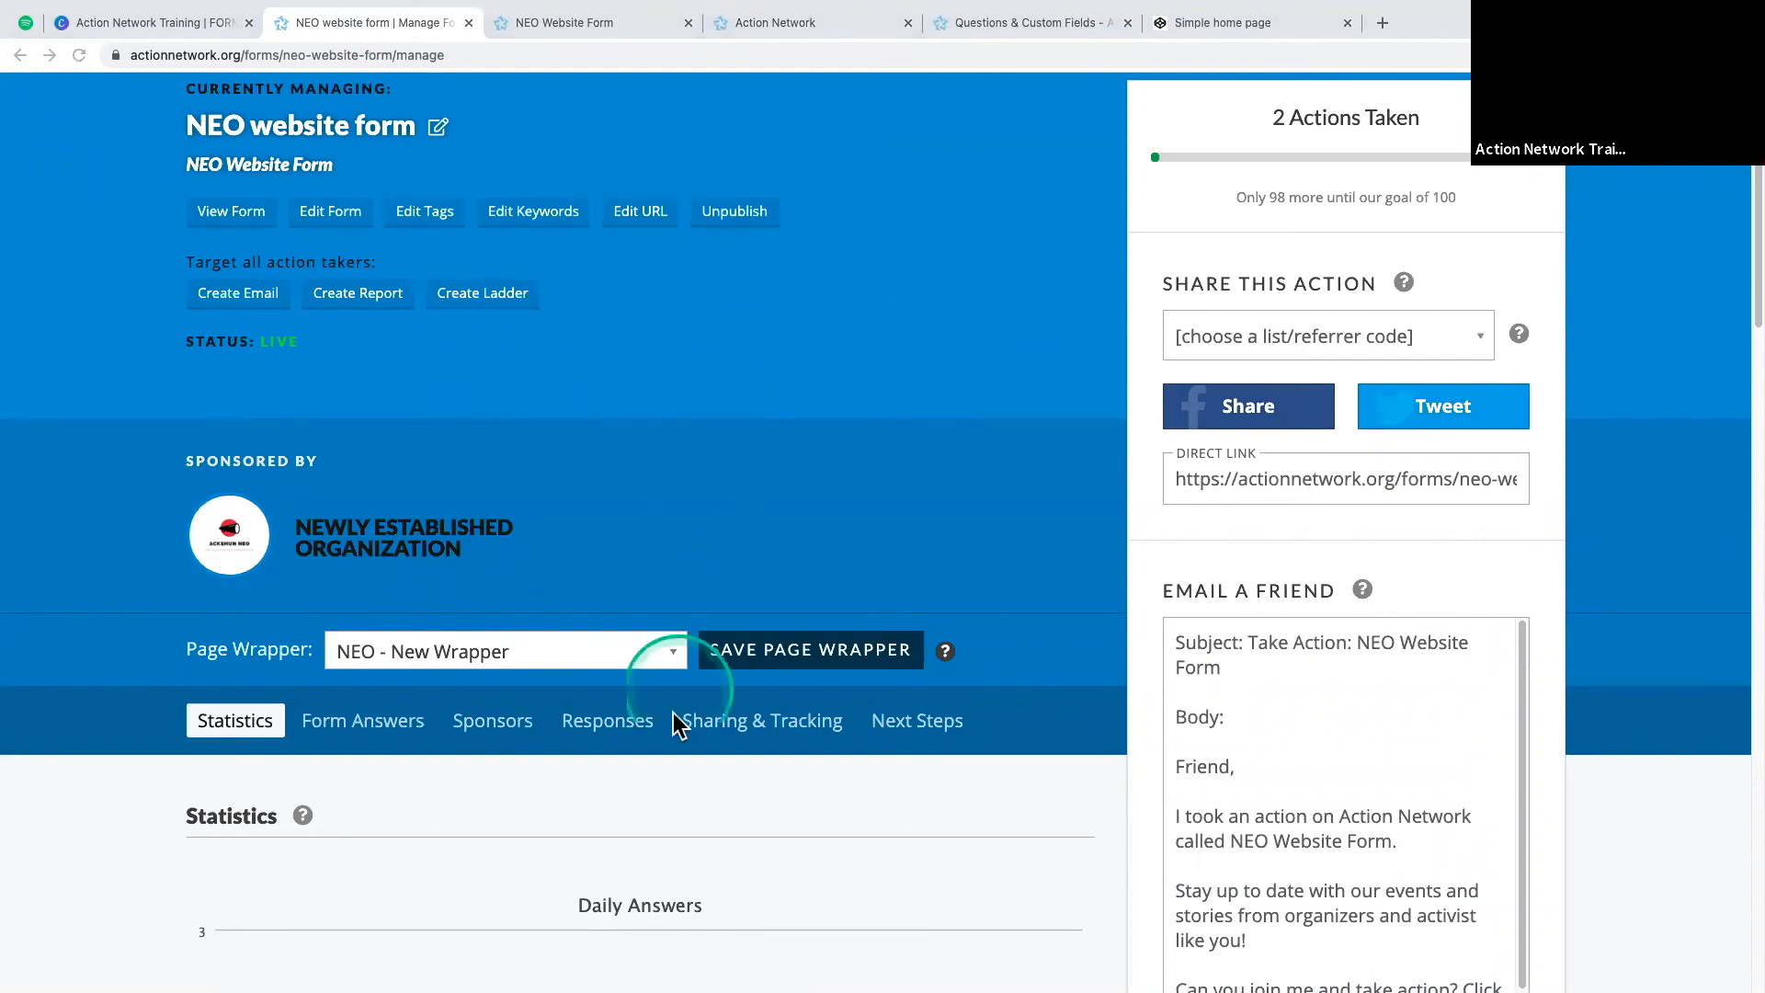
scroll(582, 91, "up", 2)
scroll(582, 92, "up", 2)
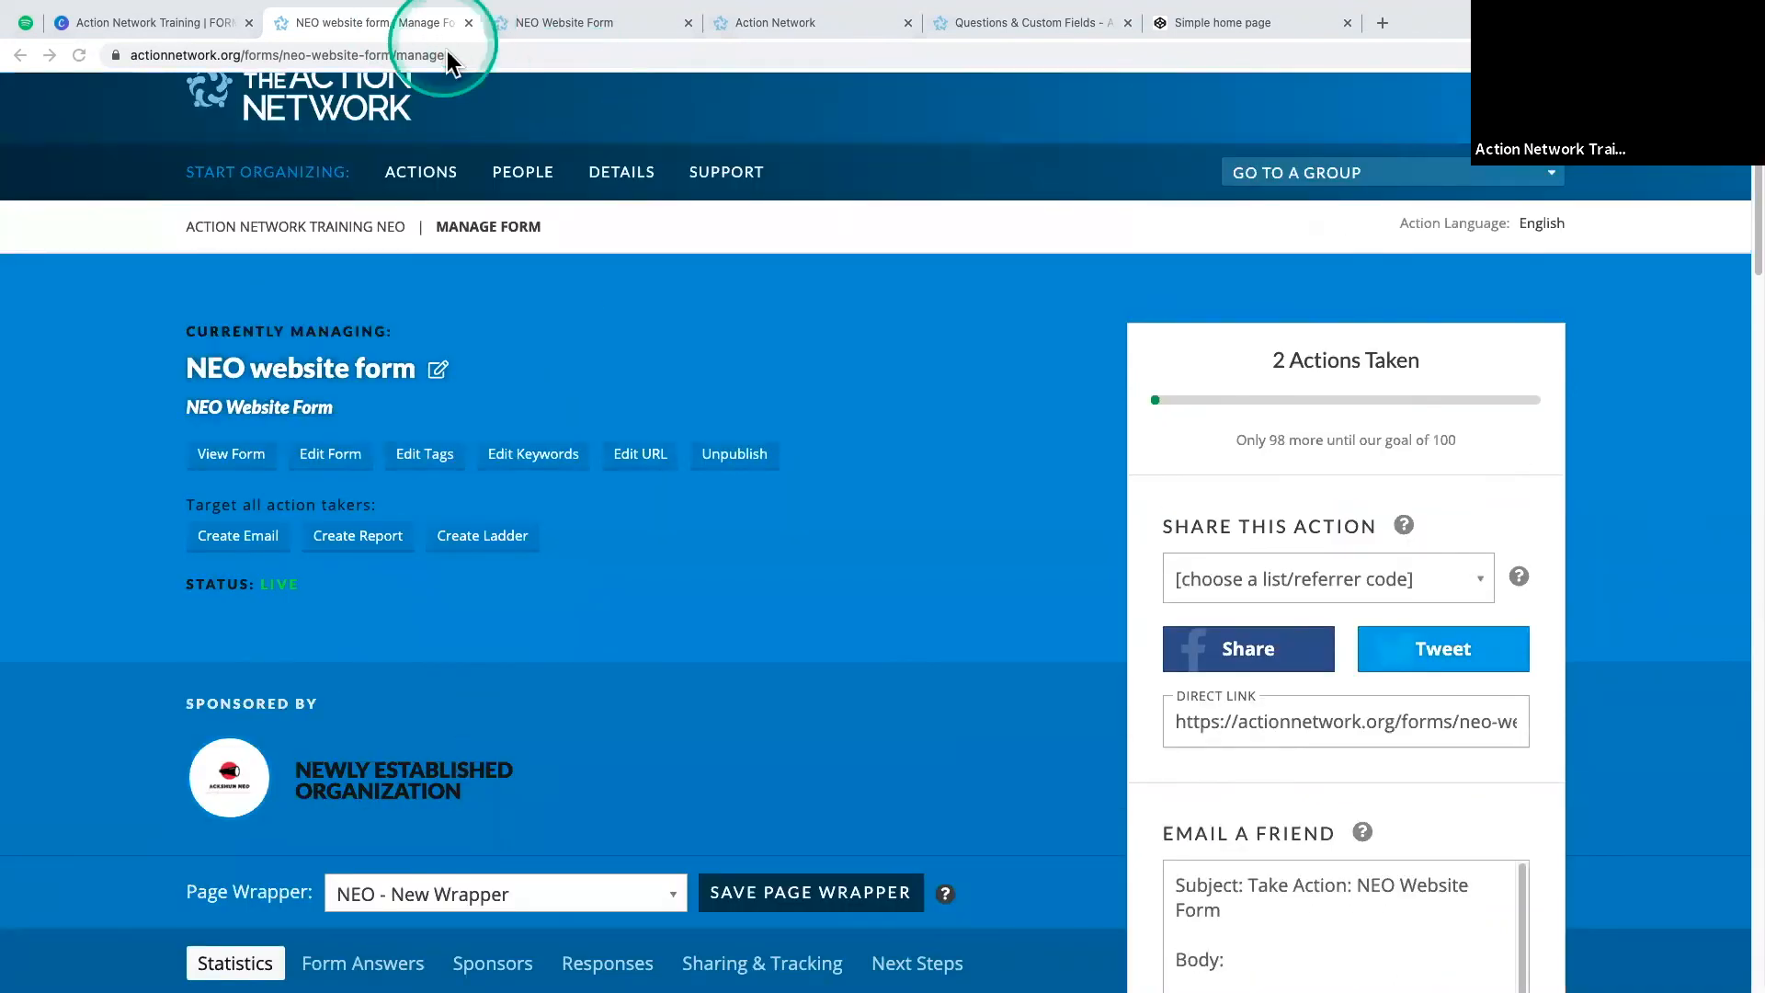
left_click(458, 57)
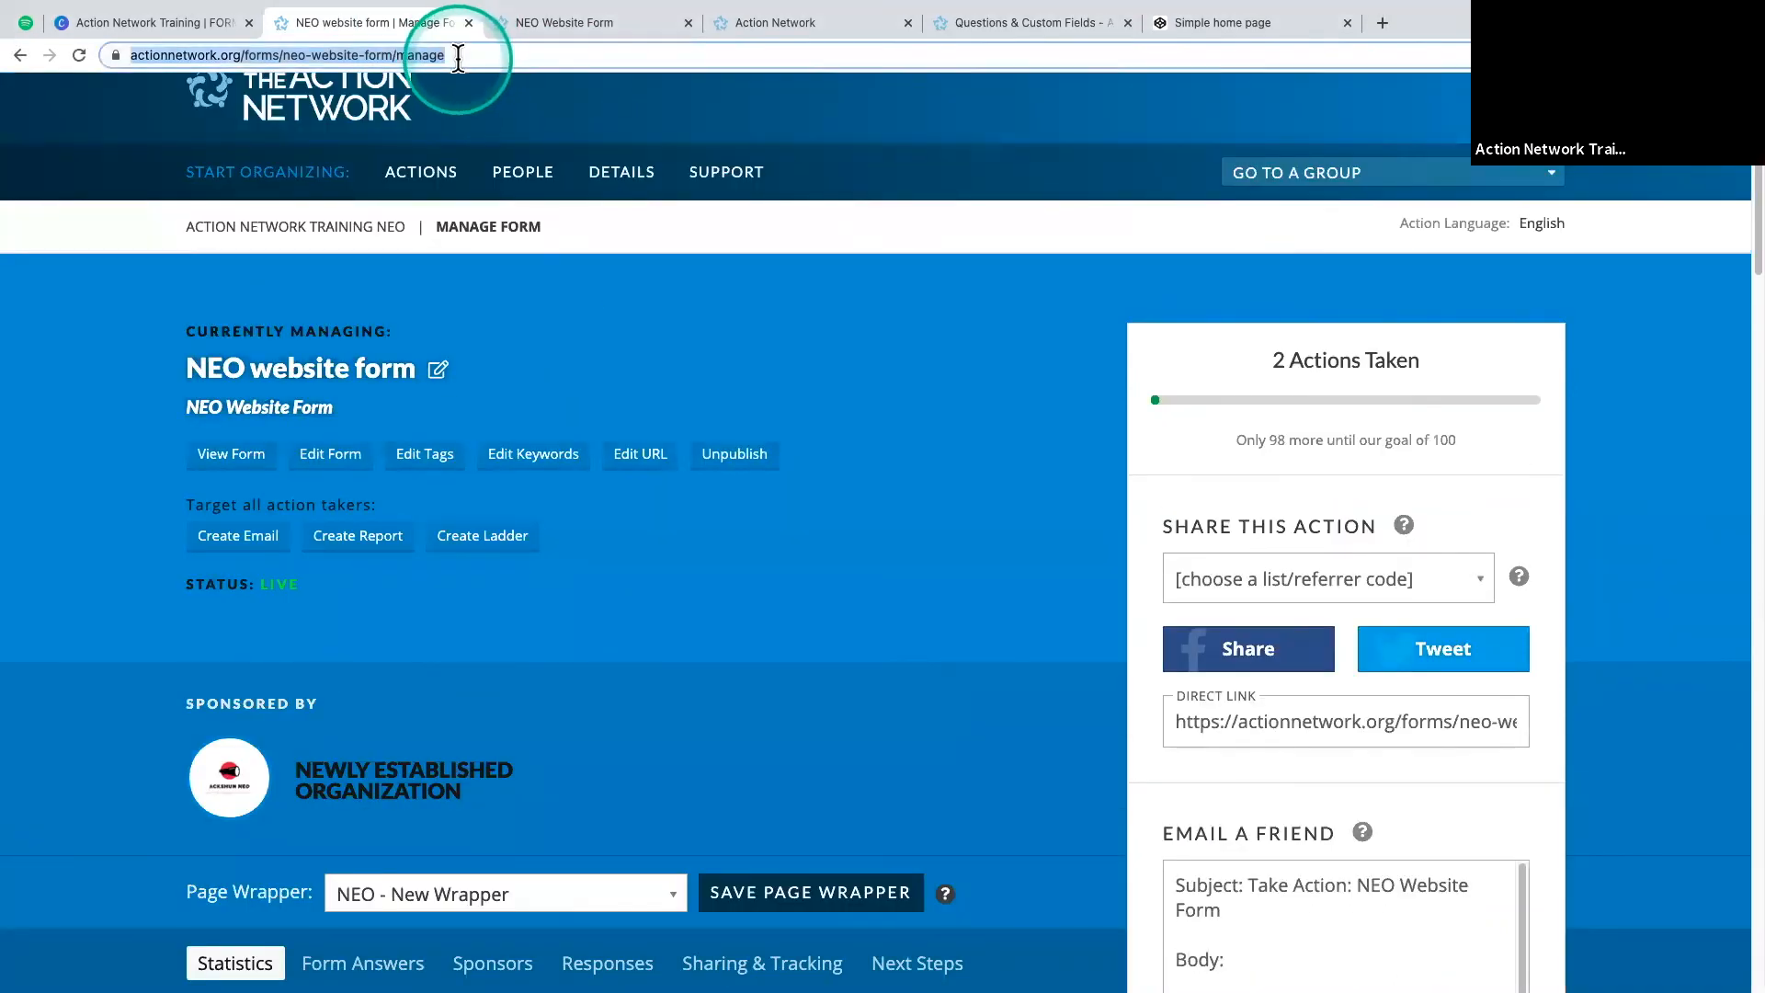
- Load the live NEO Website Form with "?source=june-outreach-virtual-rally" appended to its web address
left_click(557, 24)
left_click(509, 59)
left_click(509, 59)
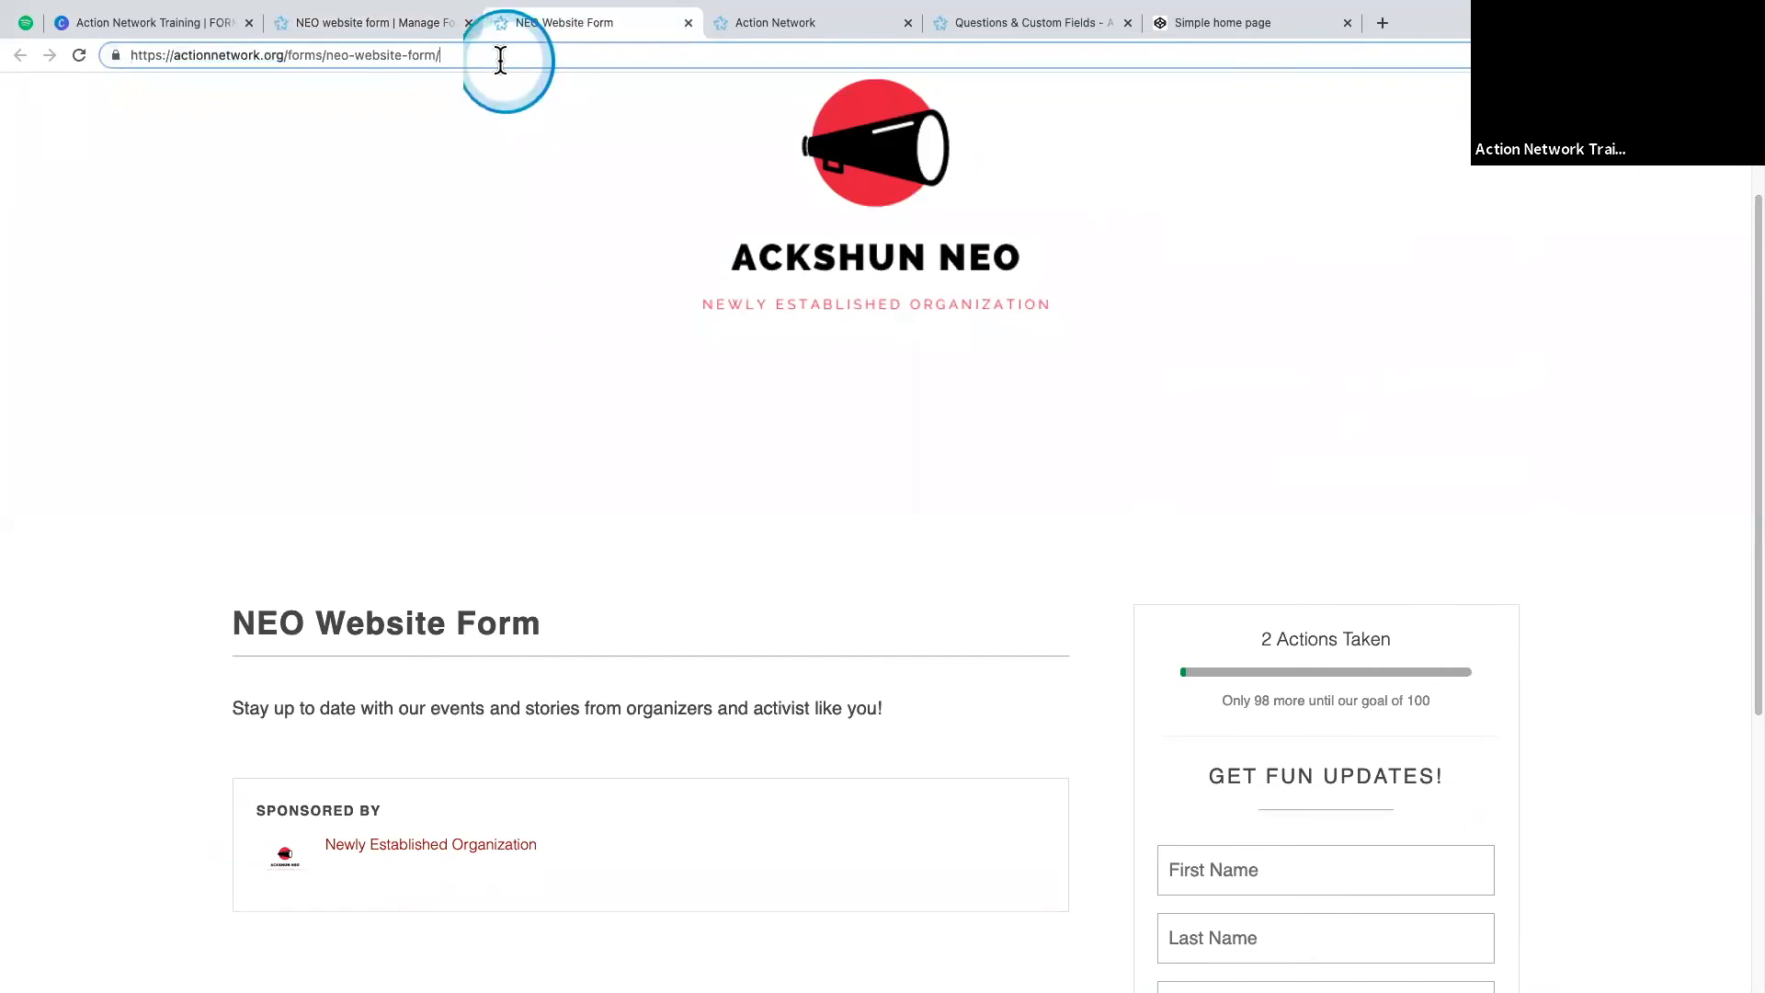
type("?source=june-outreach-virtual-rally")
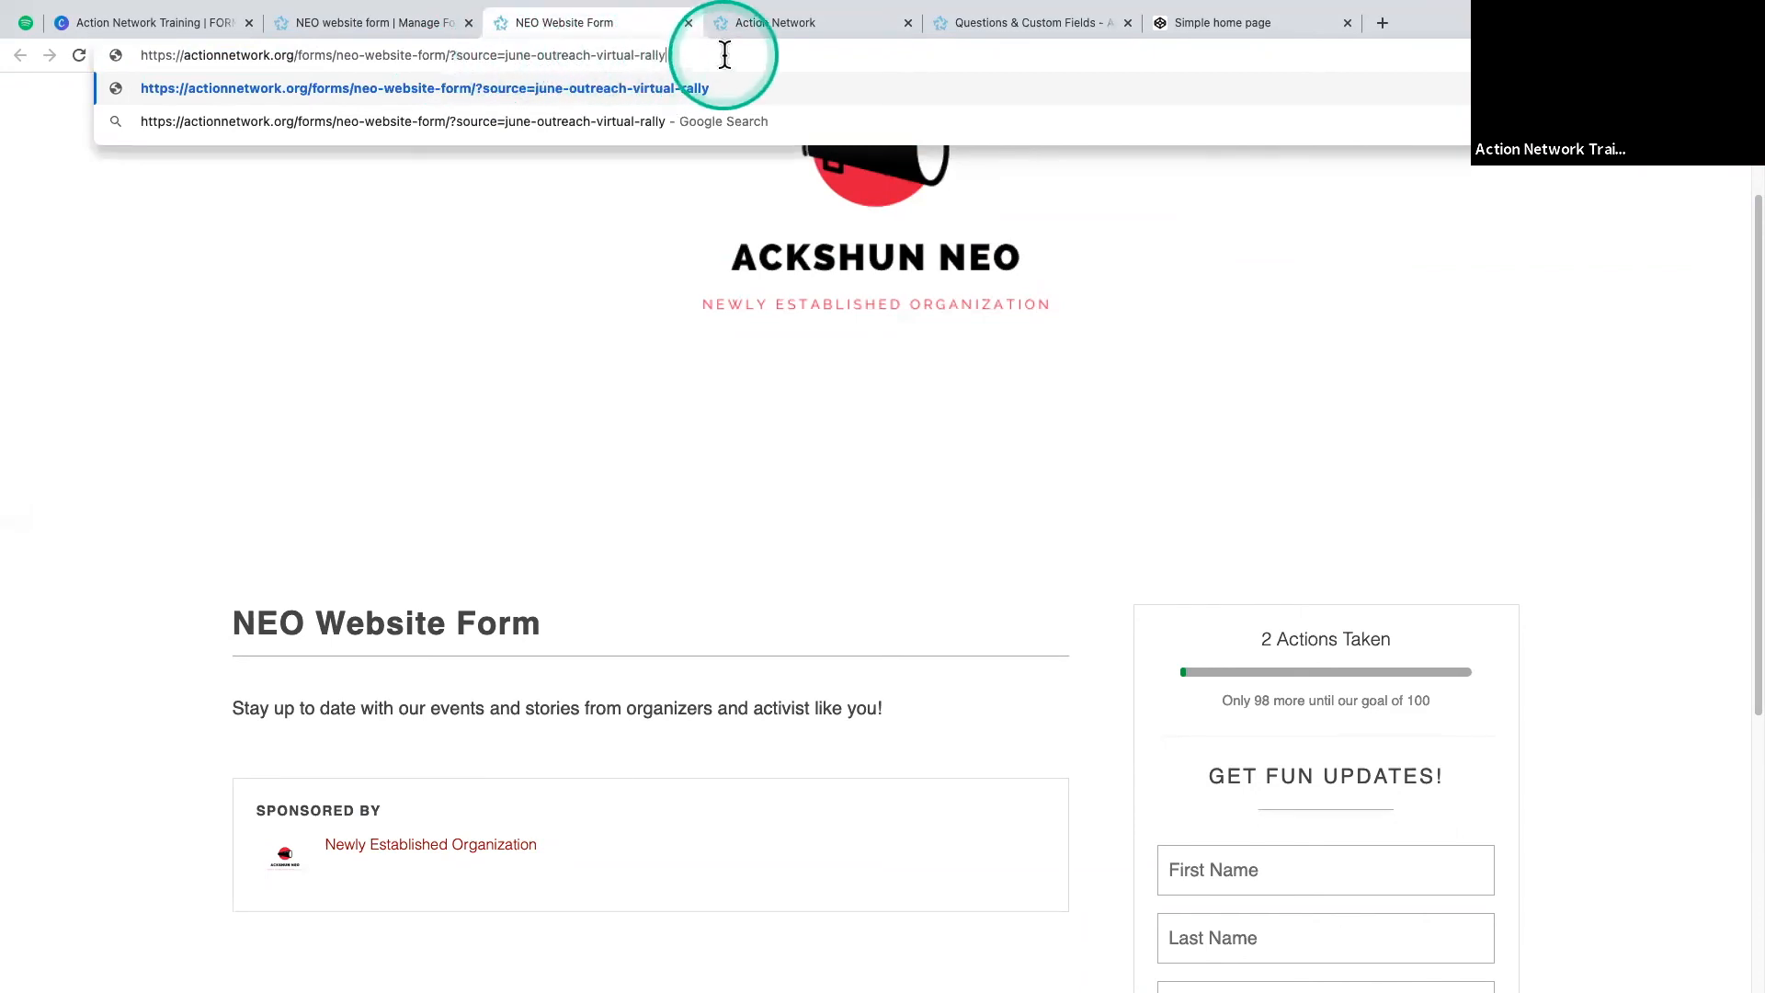
key("Return")
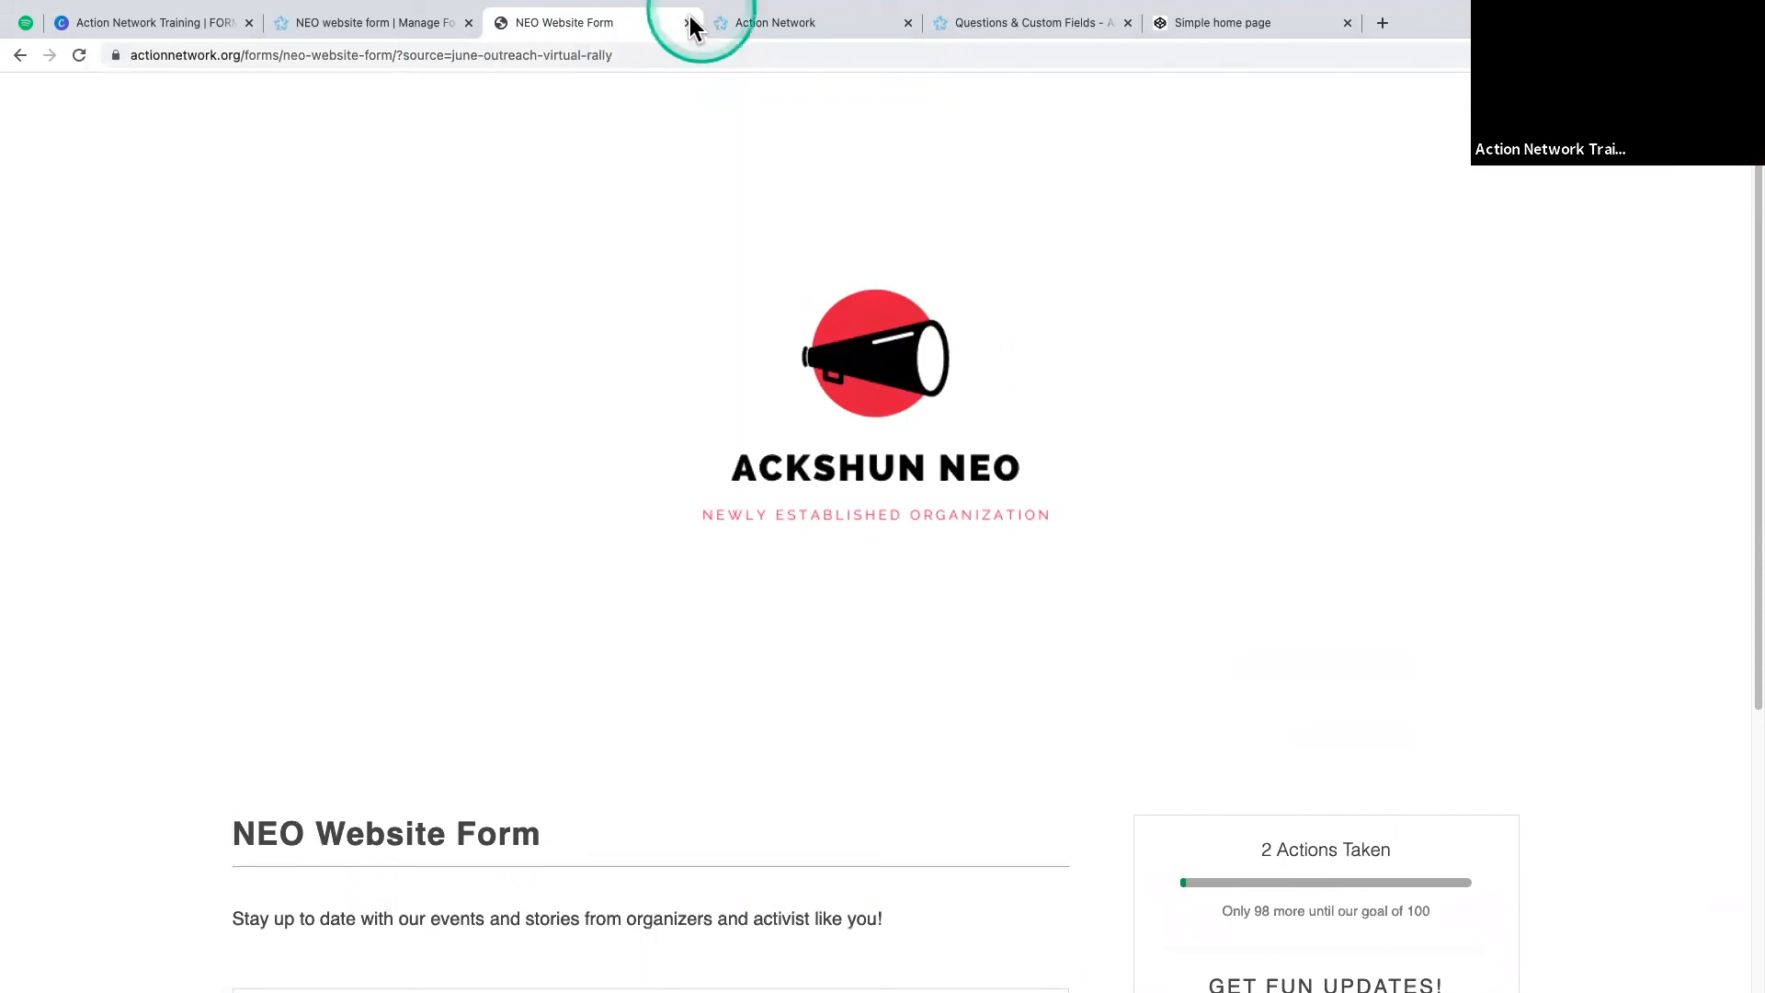
- Highlight the source code portion of the live form's web address to examine how it is built
left_click(647, 57)
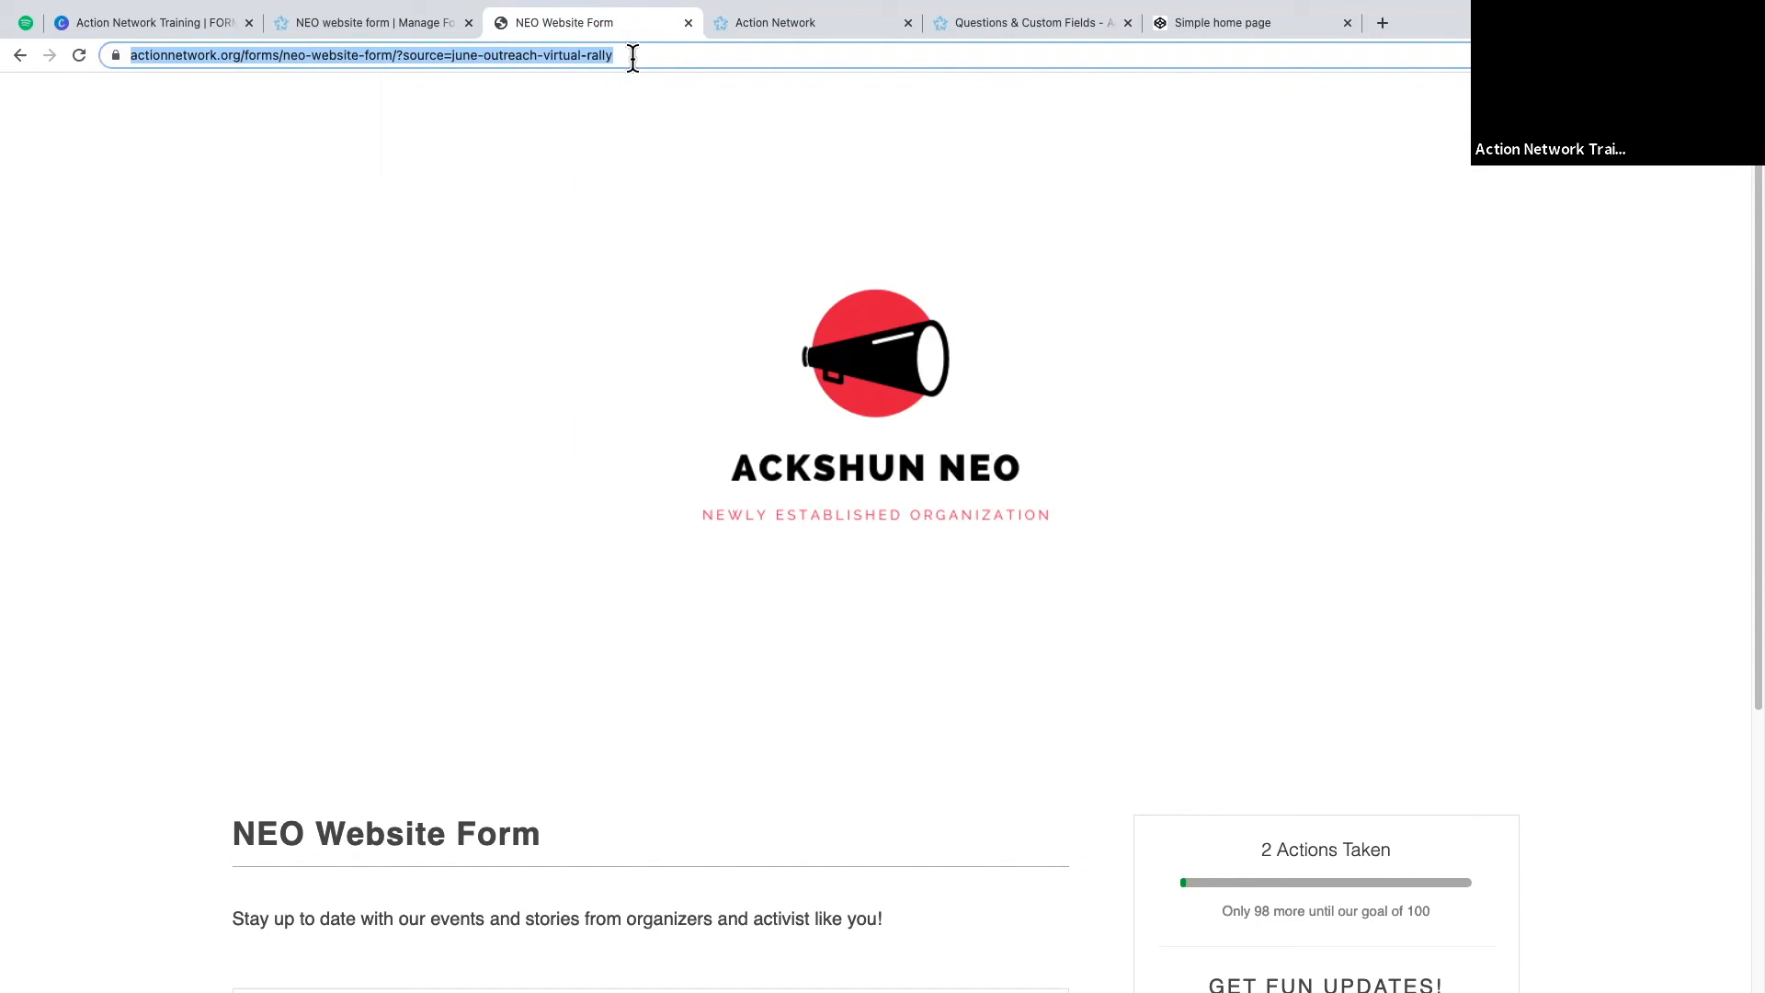
left_click(399, 56)
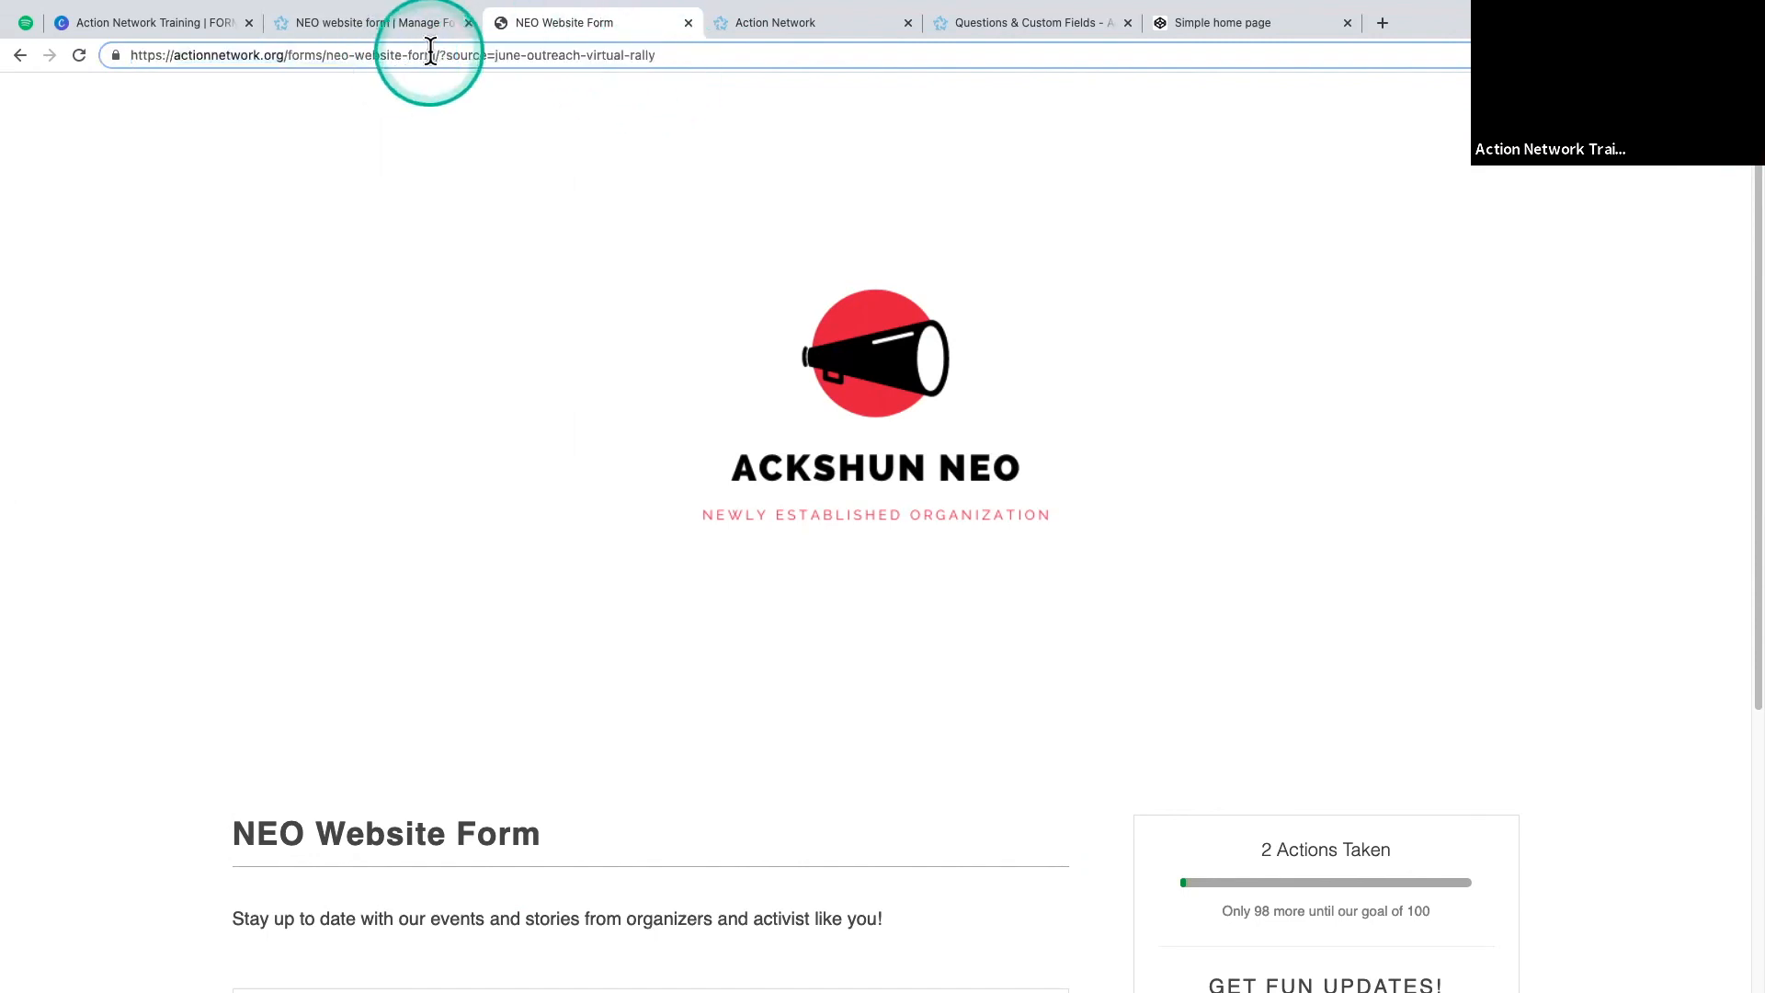
left_click_drag(439, 55, 664, 57)
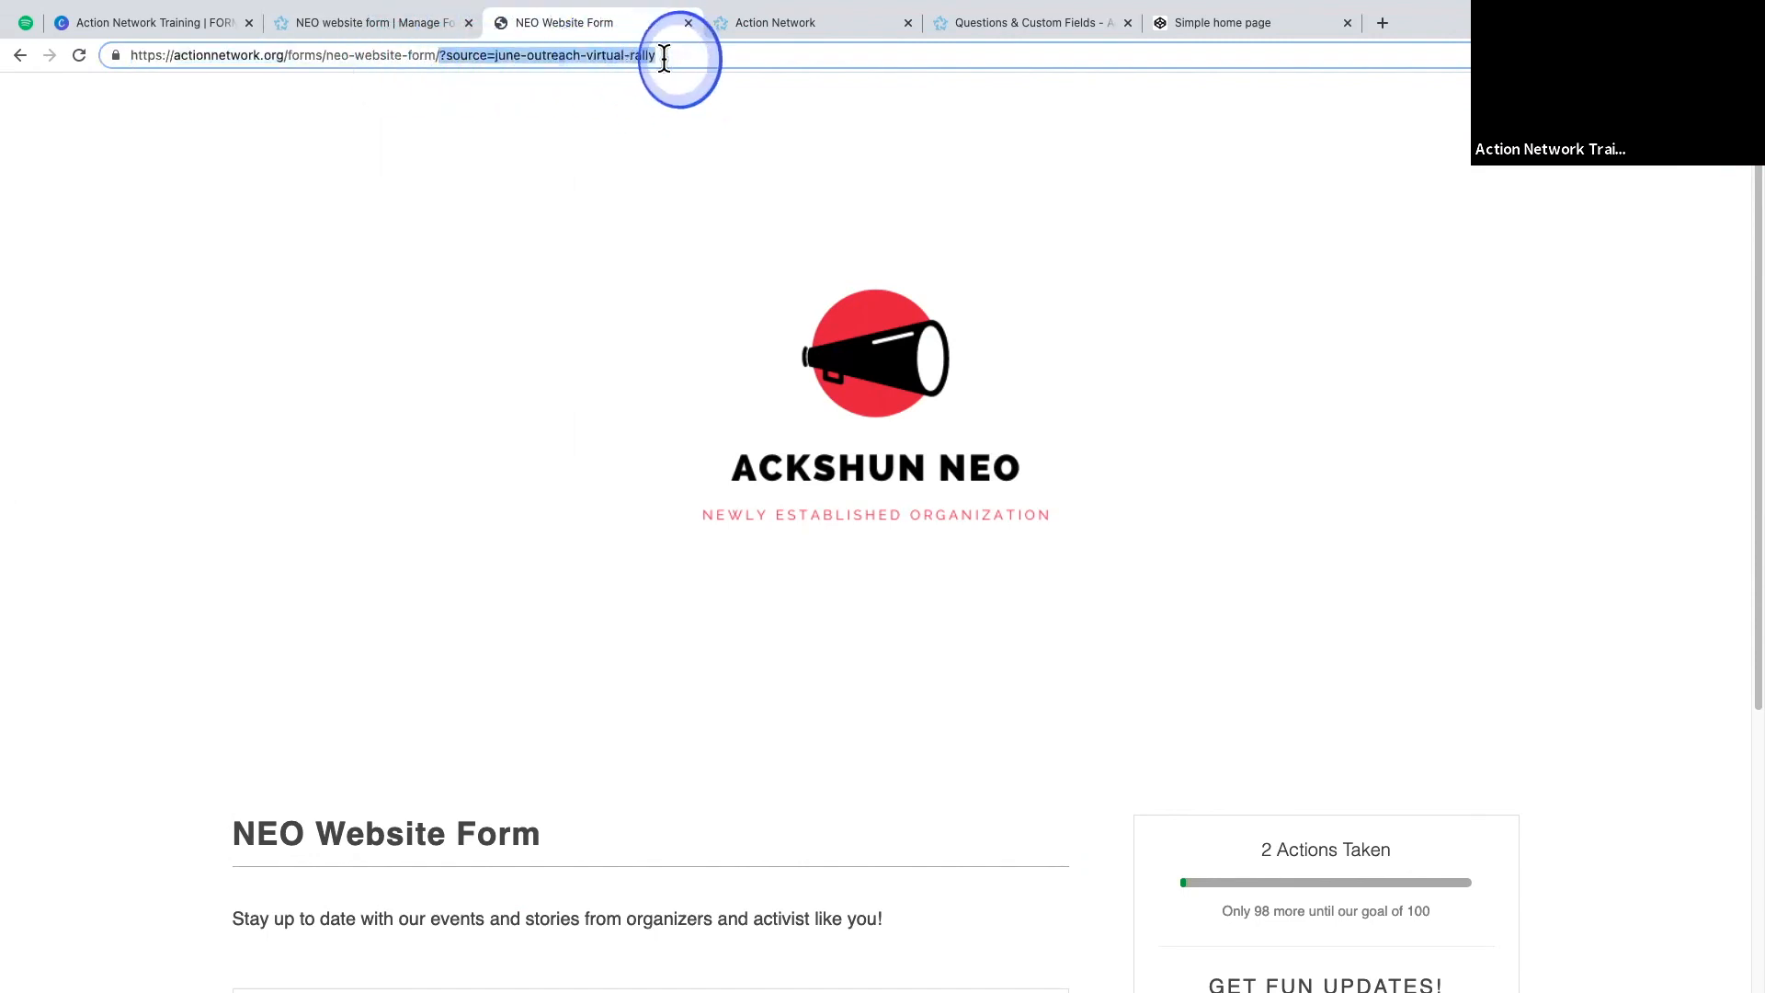
left_click(493, 59)
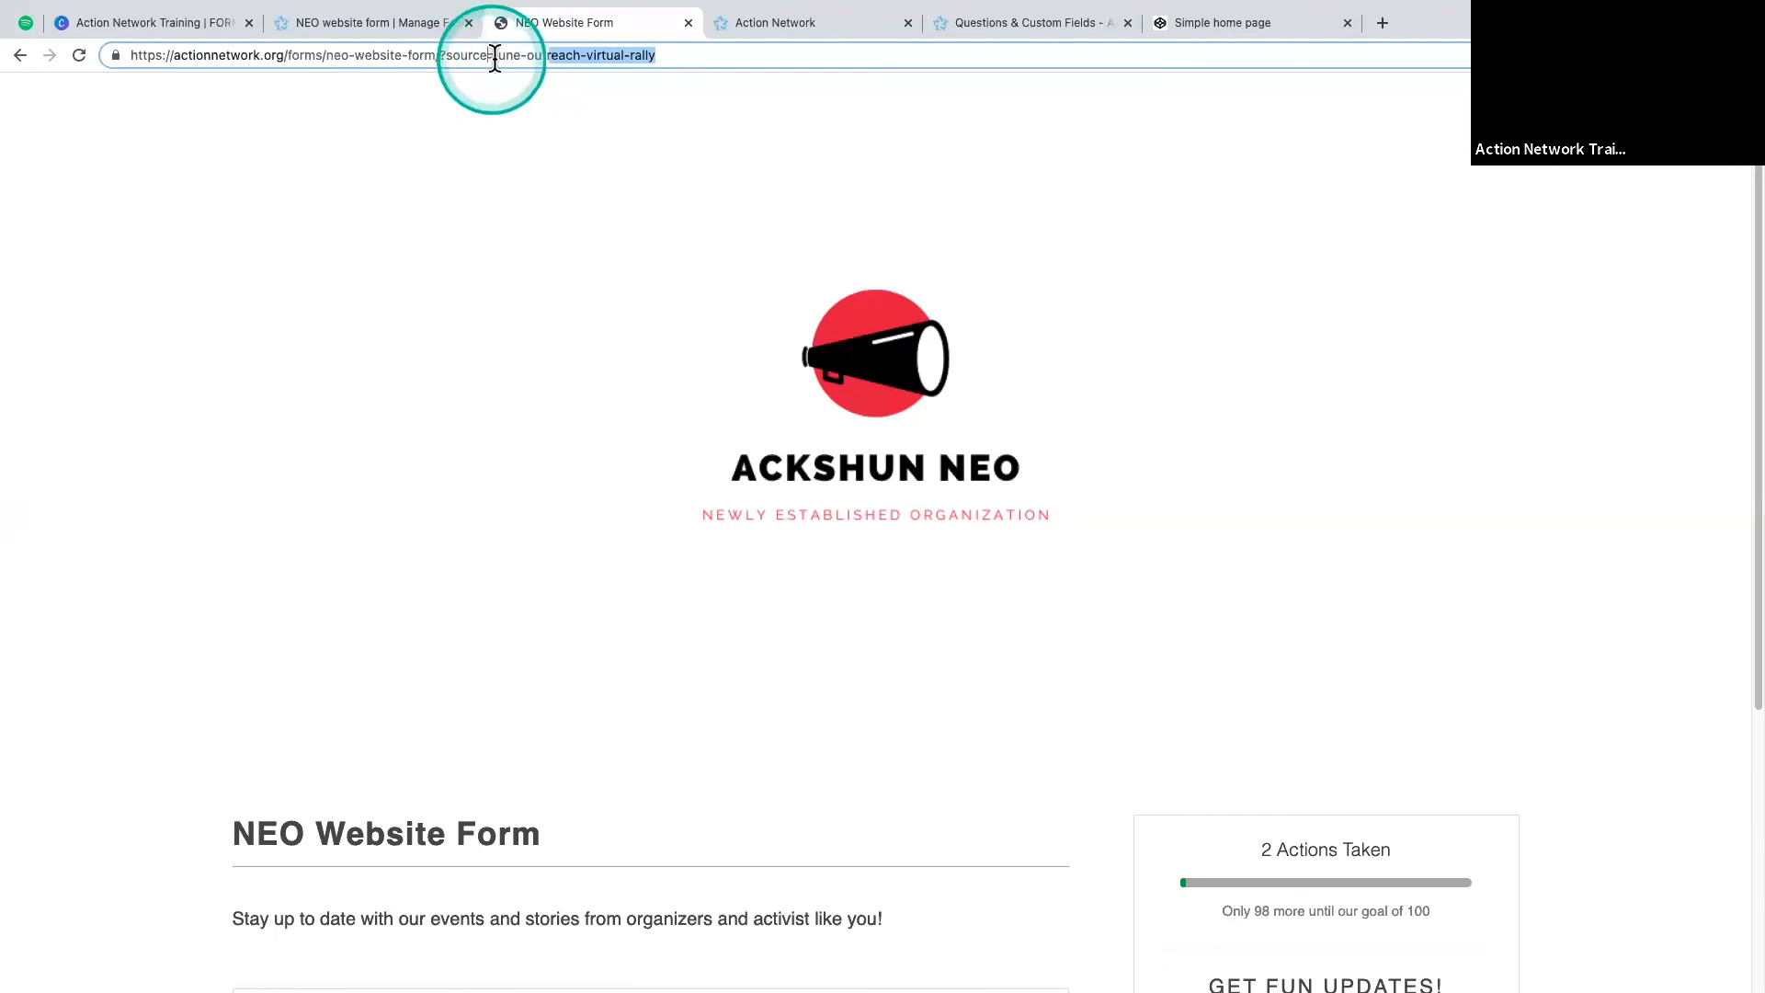
mouse_move(495, 56)
left_mouse_down()
mouse_move(674, 57)
mouse_move(490, 59)
left_mouse_up()
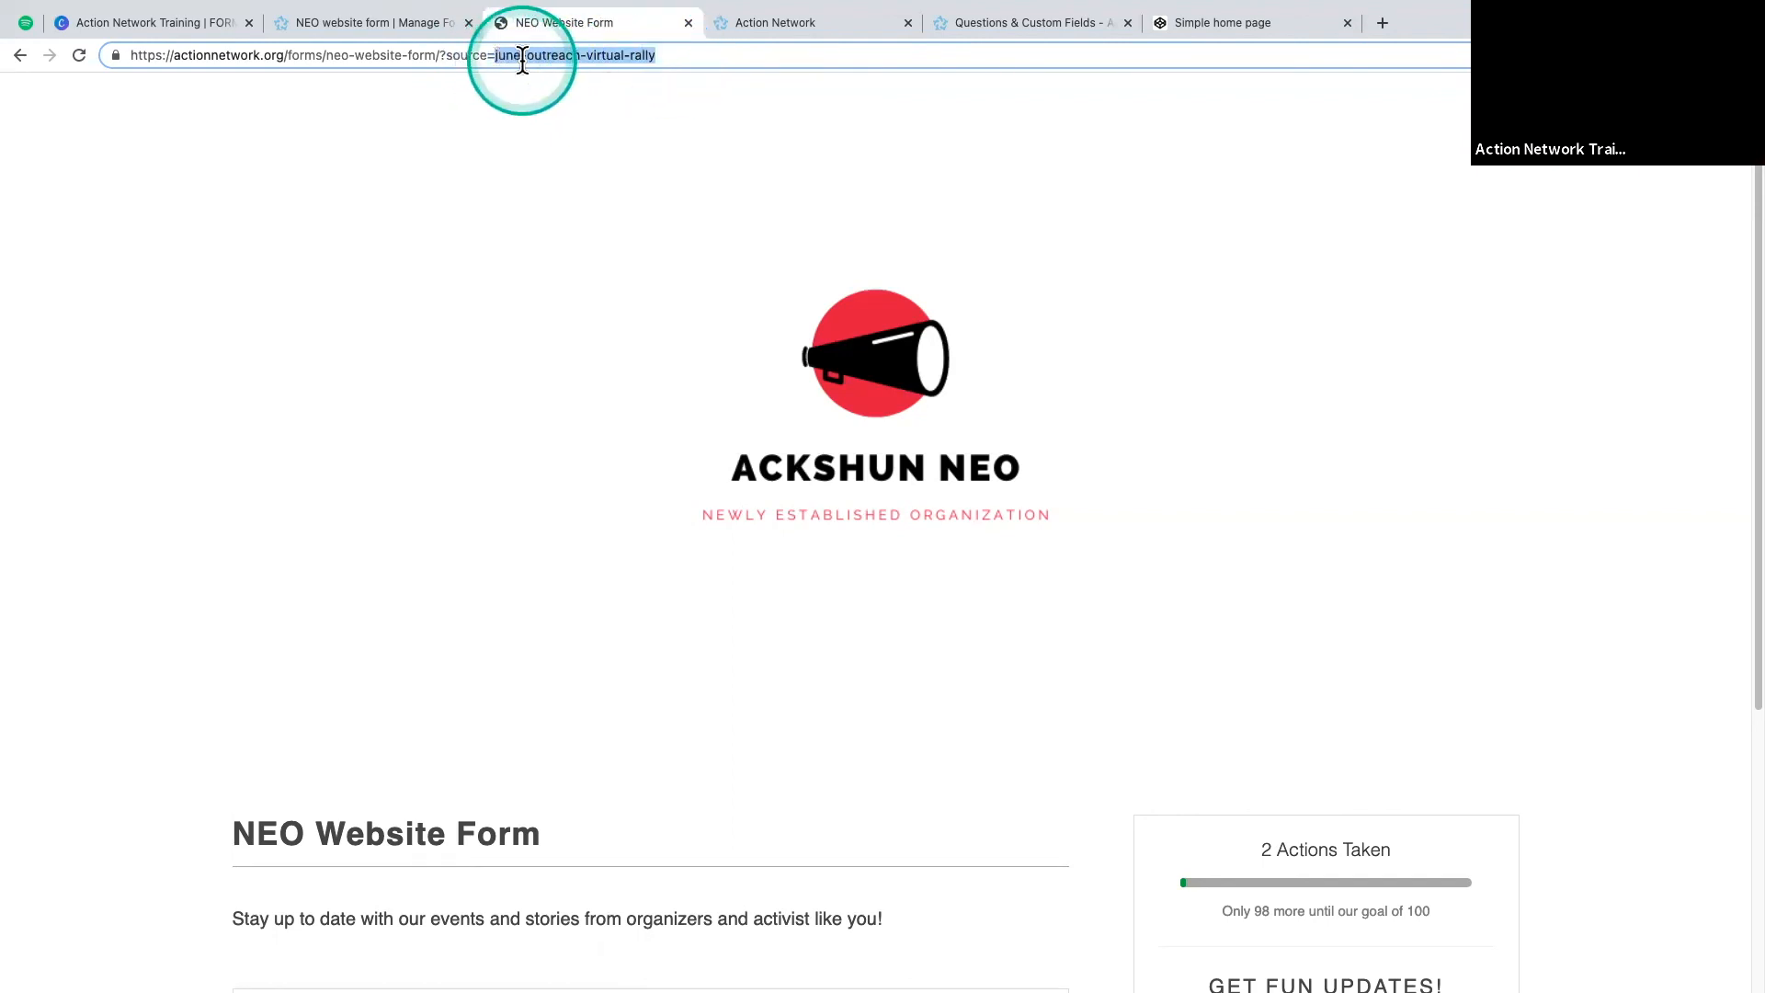
left_click(525, 59)
left_click_drag(669, 63, 378, 59)
left_click(378, 60)
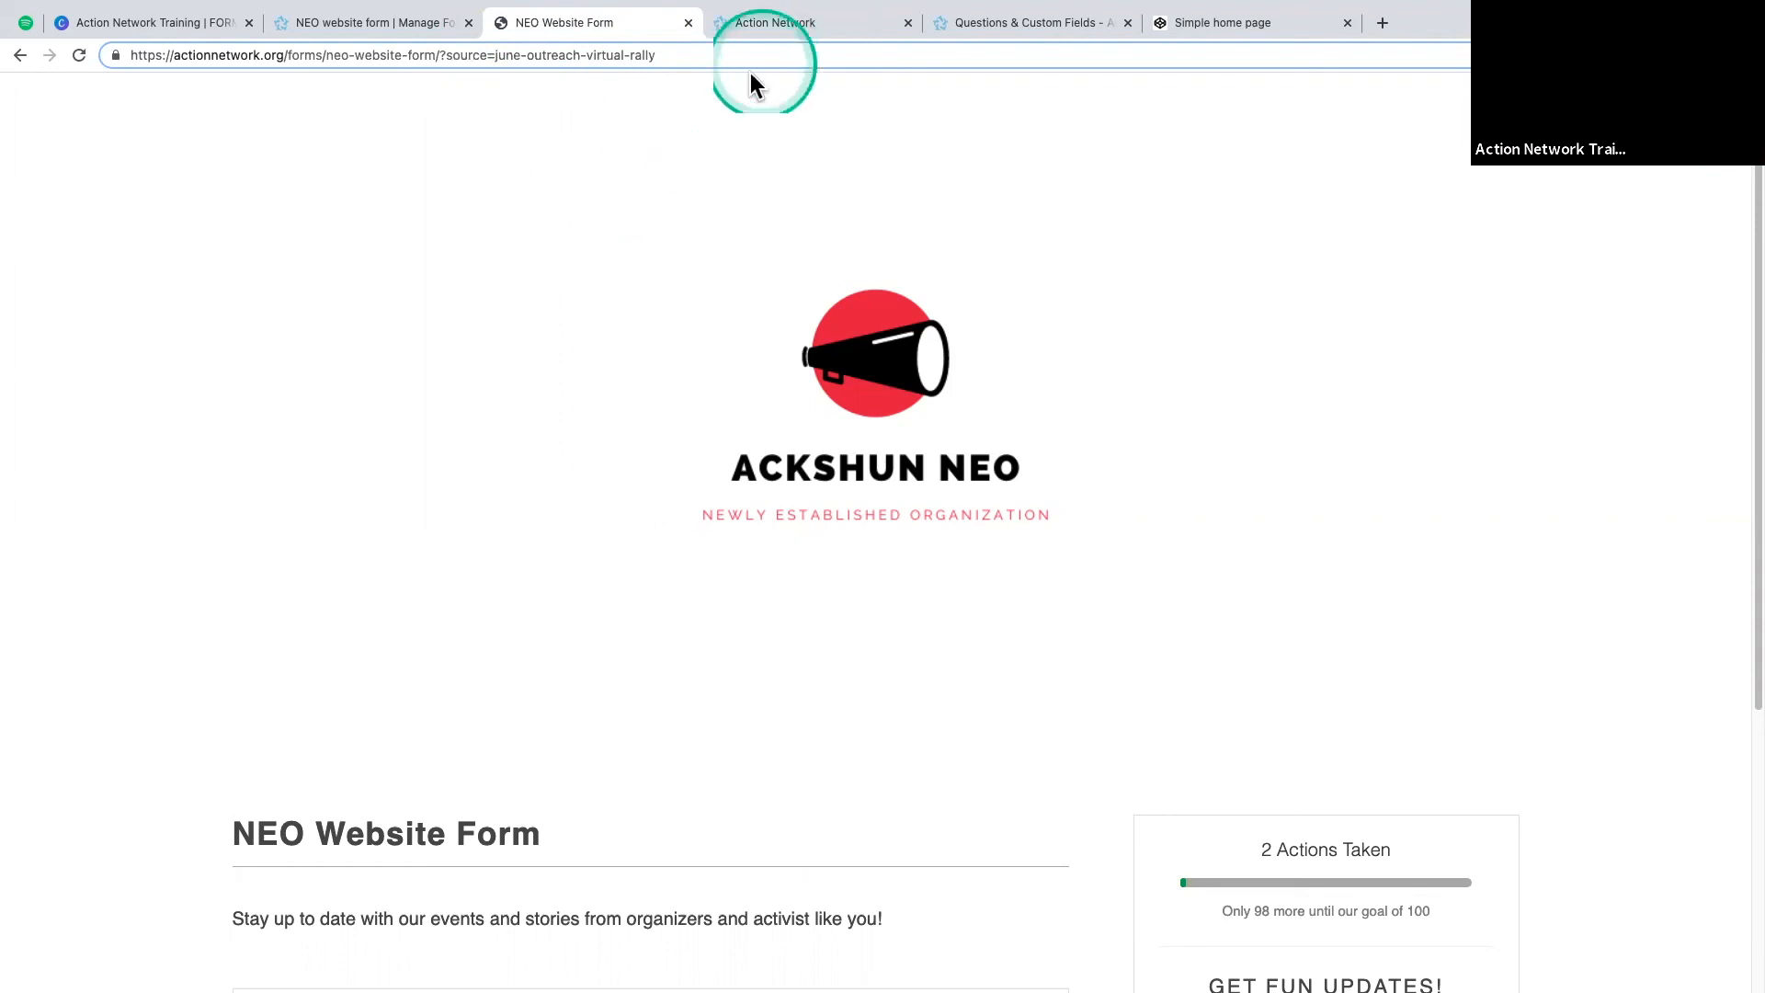
- Examine the list/referrer code choices for sharing the form on its management page, keeping [choose a list/referrer code]
left_click(377, 83)
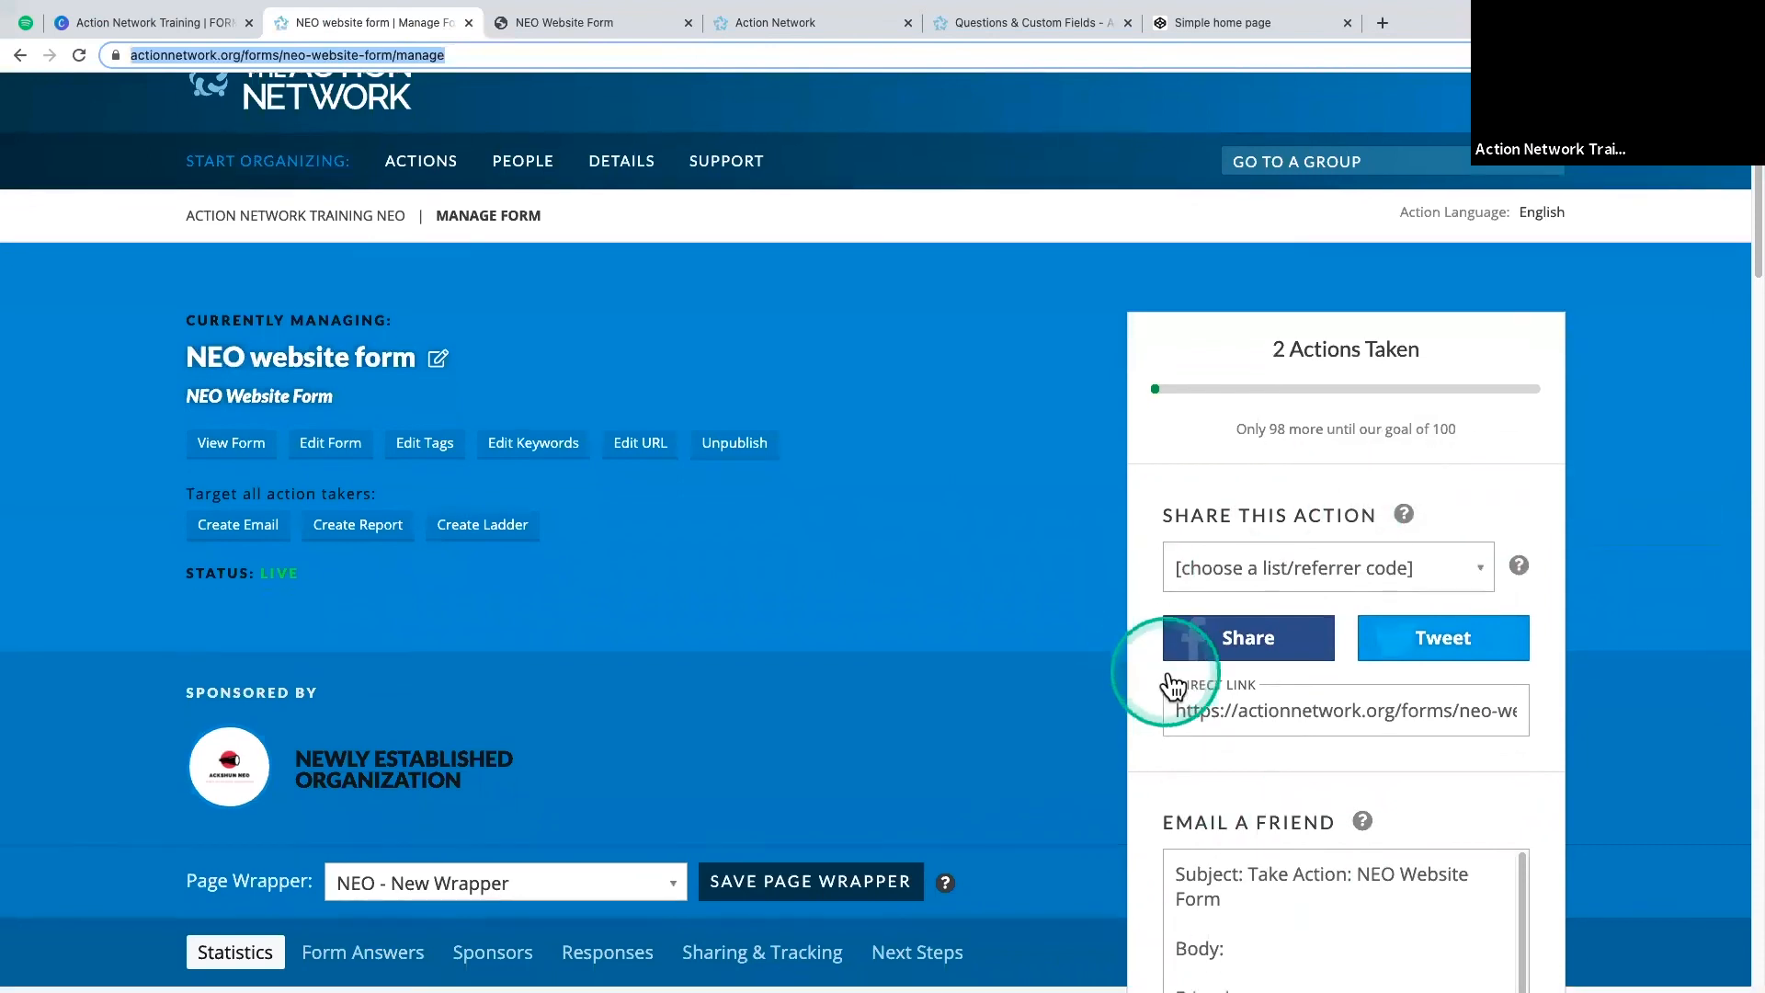
scroll(1222, 552, "down", 3)
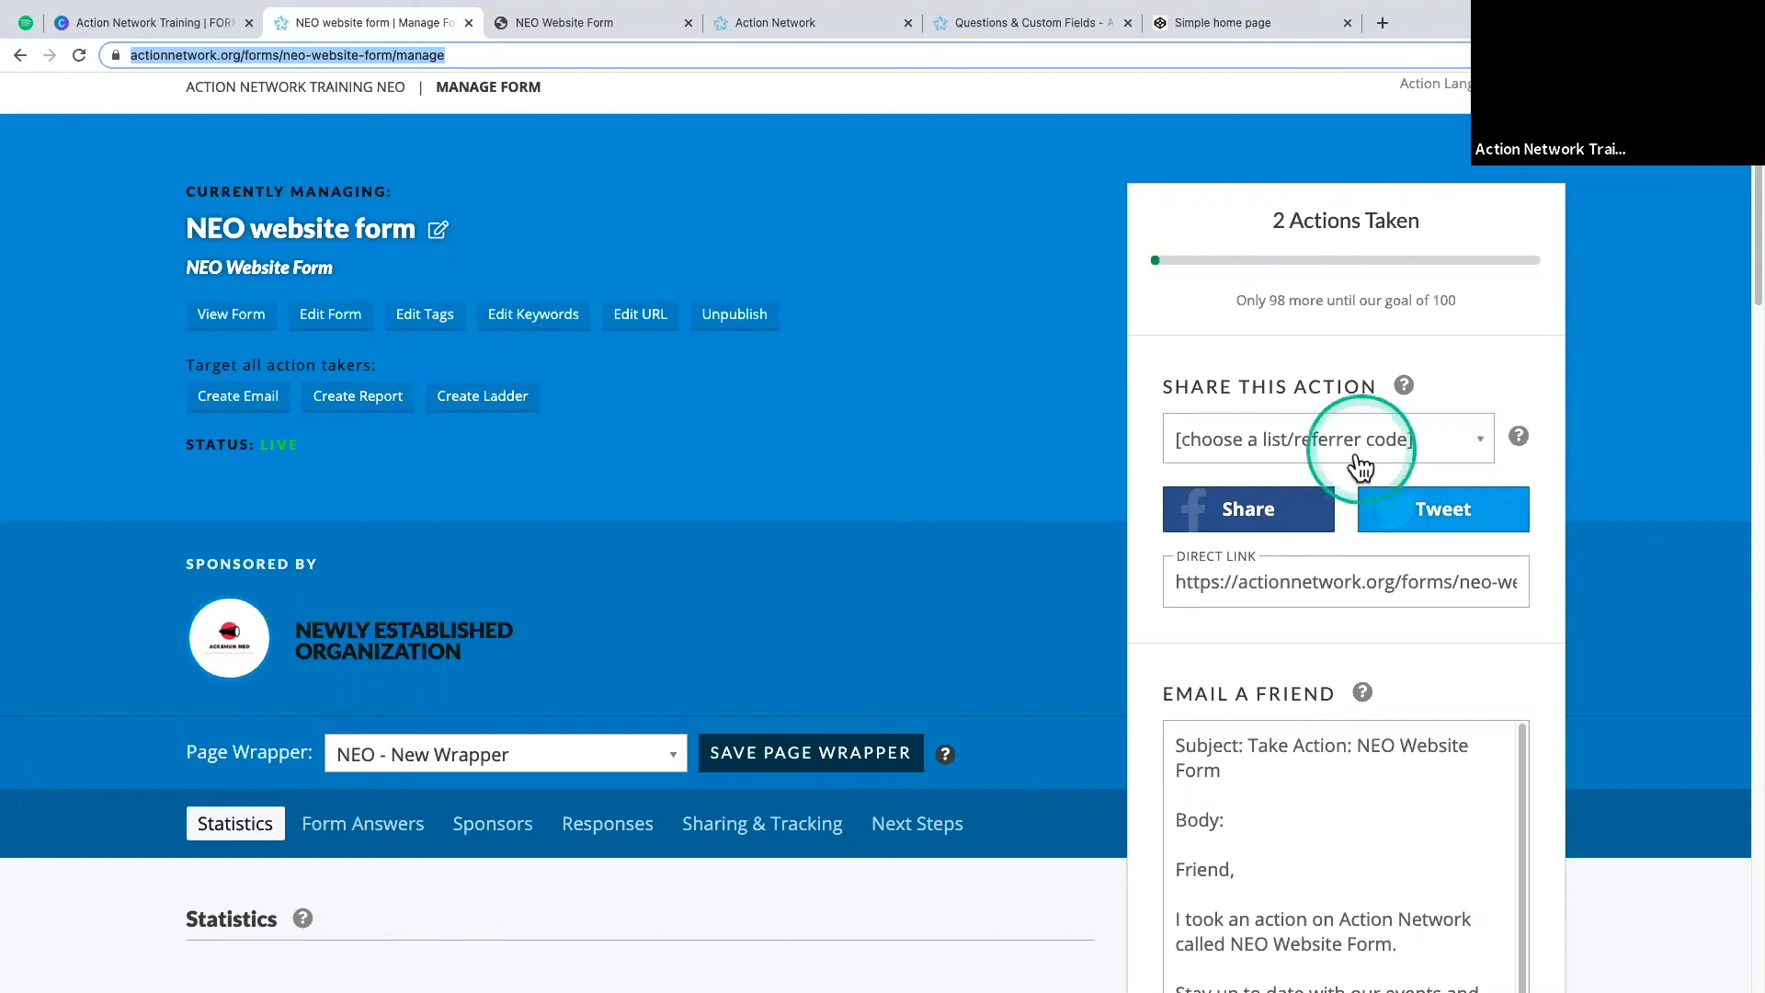
left_click(1420, 446)
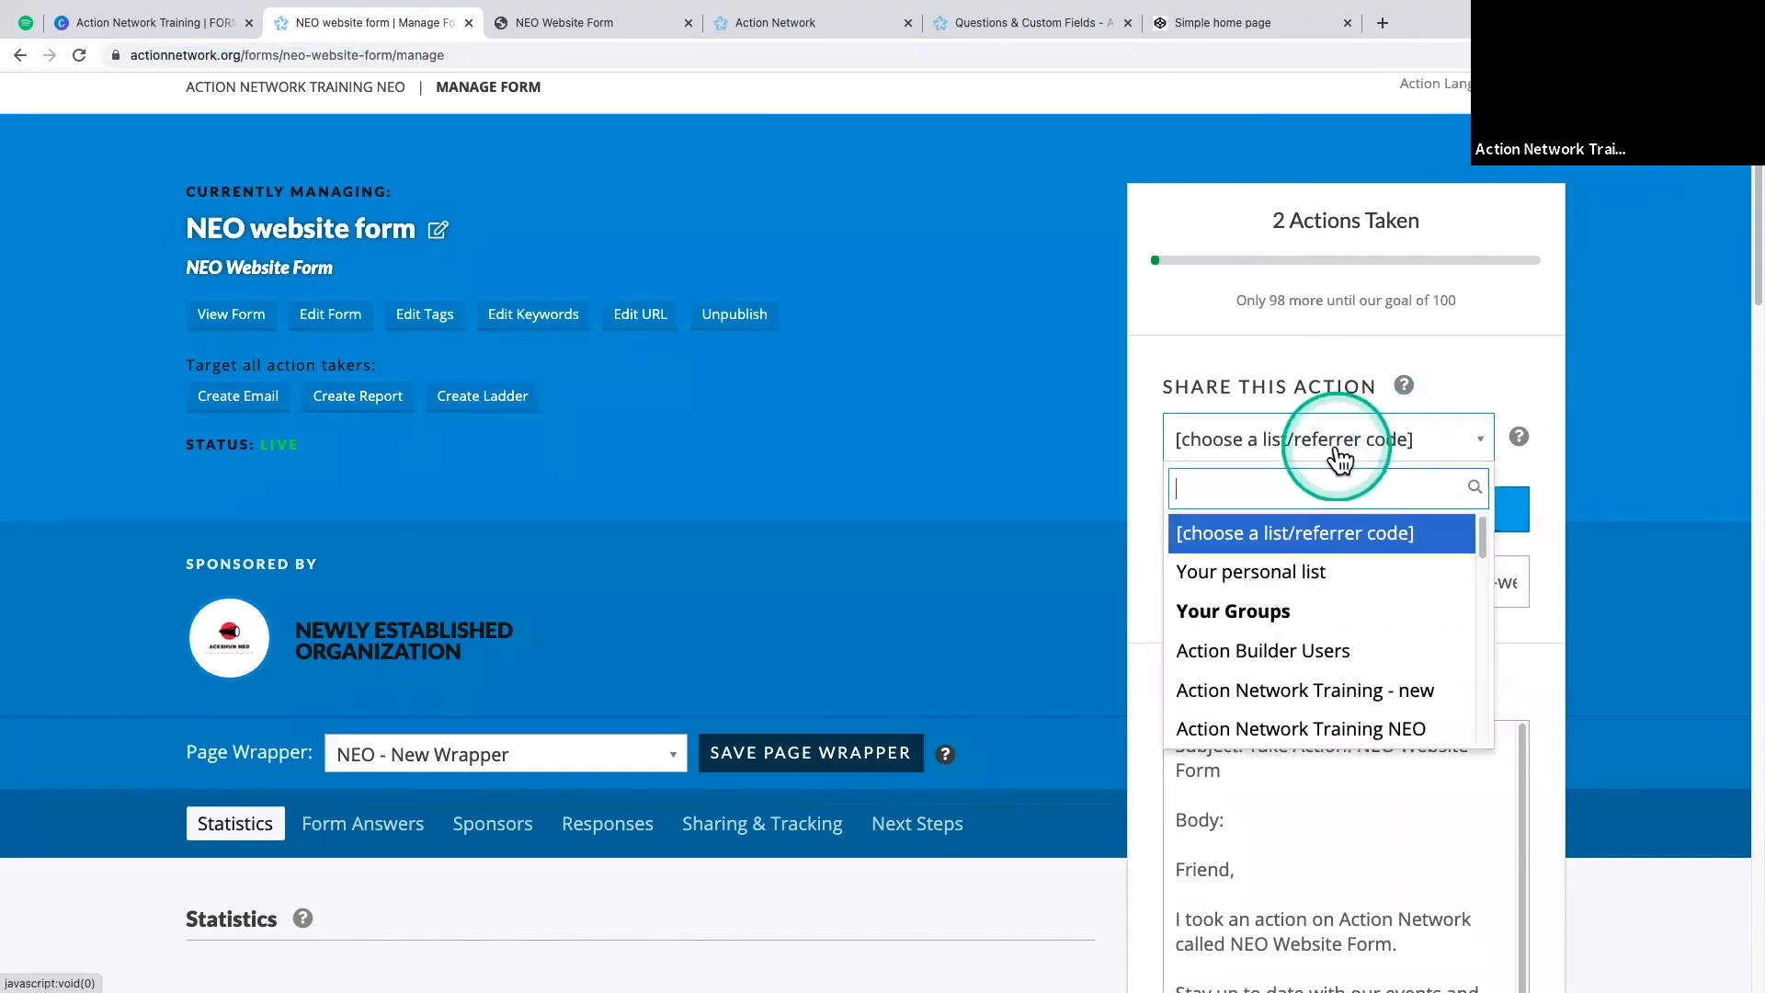
left_click(1487, 445)
left_click(1475, 443)
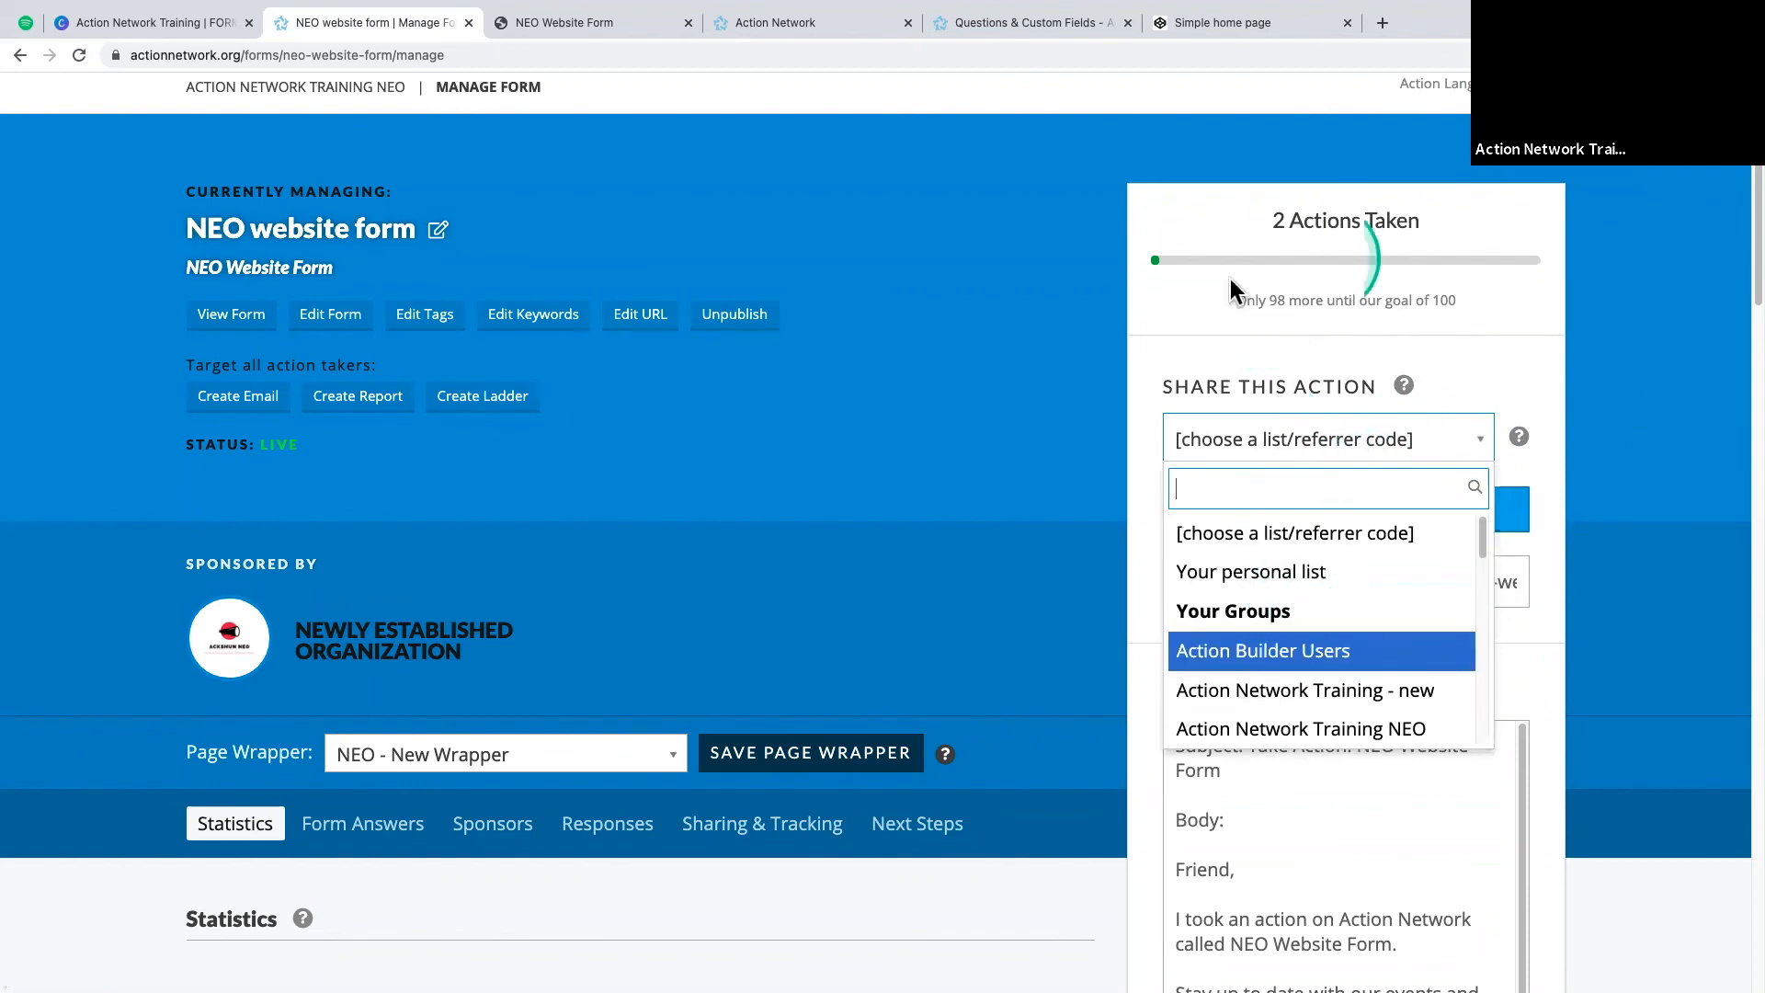
left_click(1085, 460)
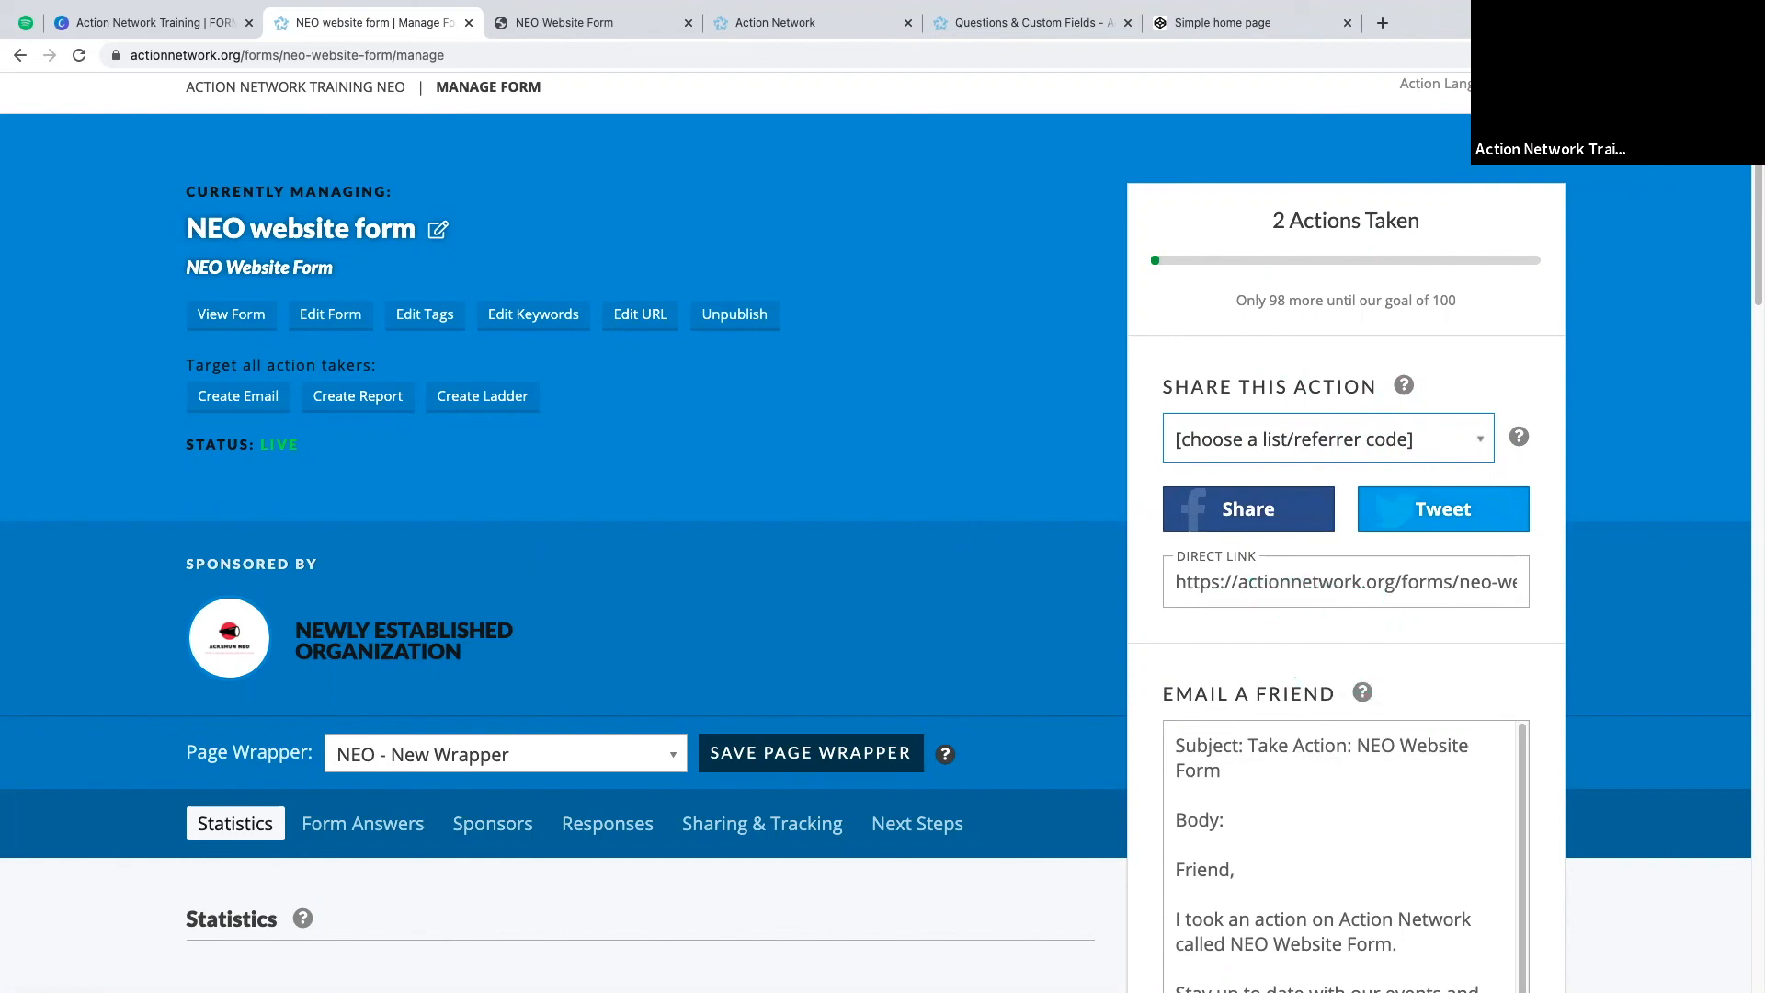
left_click(1371, 446)
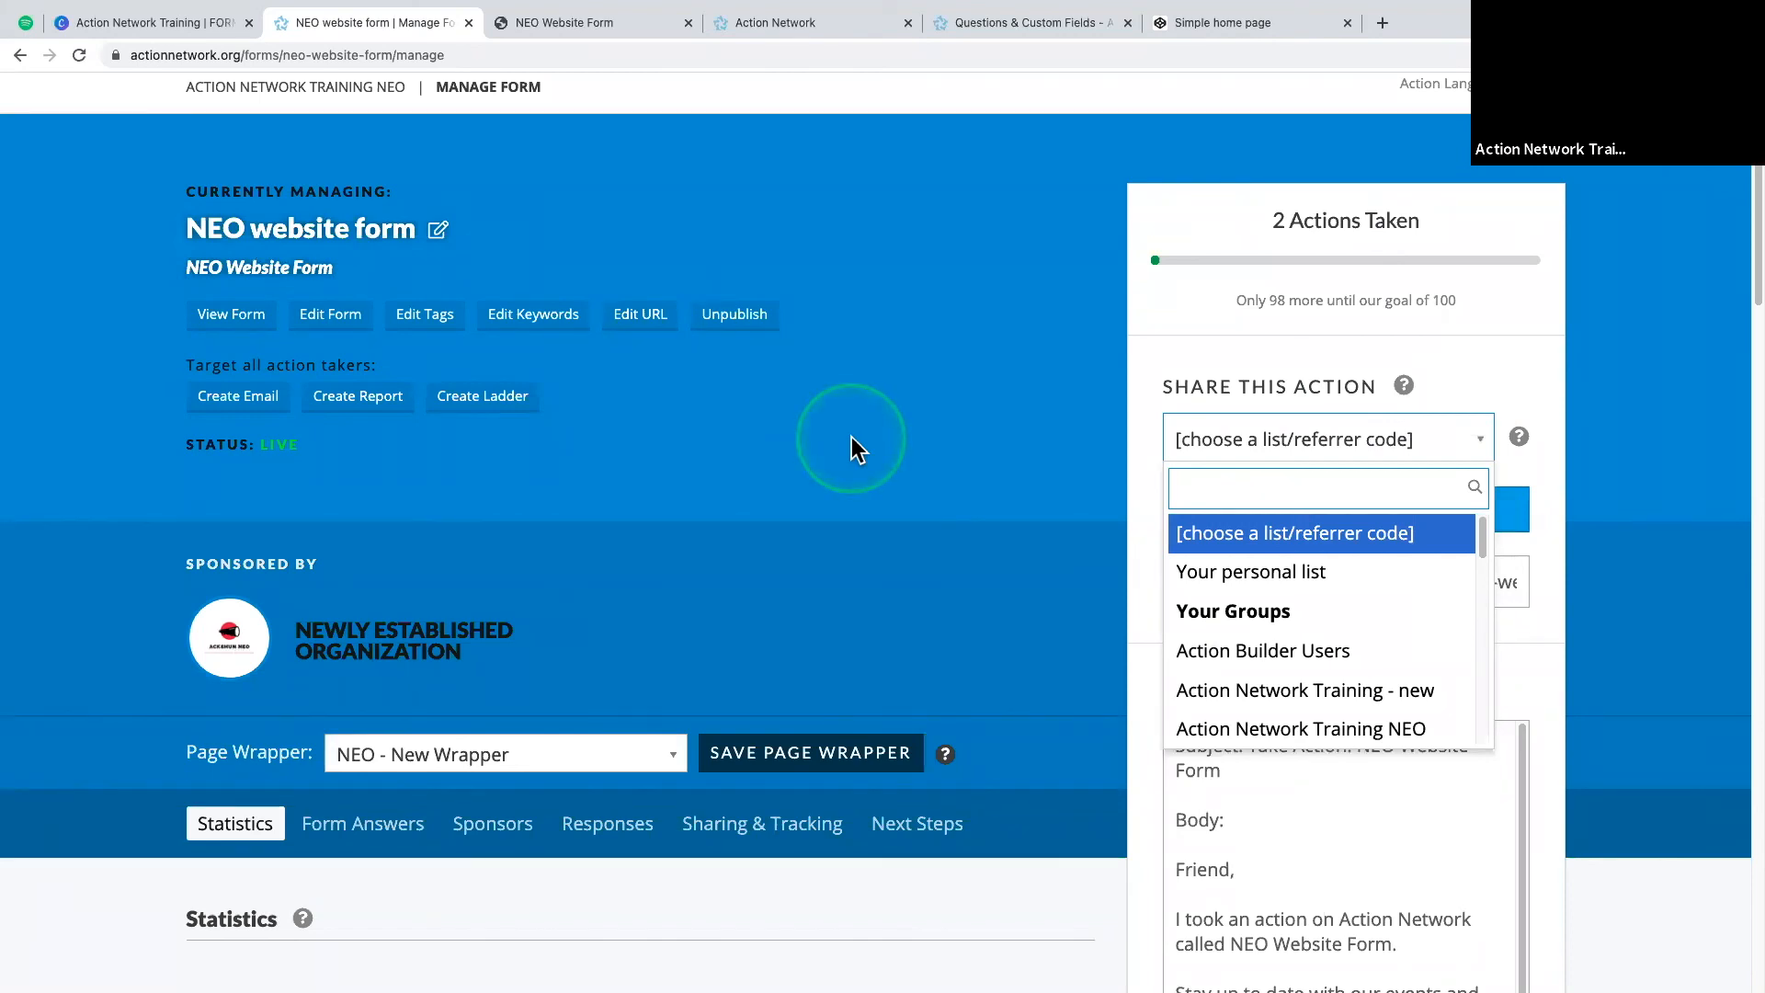
left_click(799, 442)
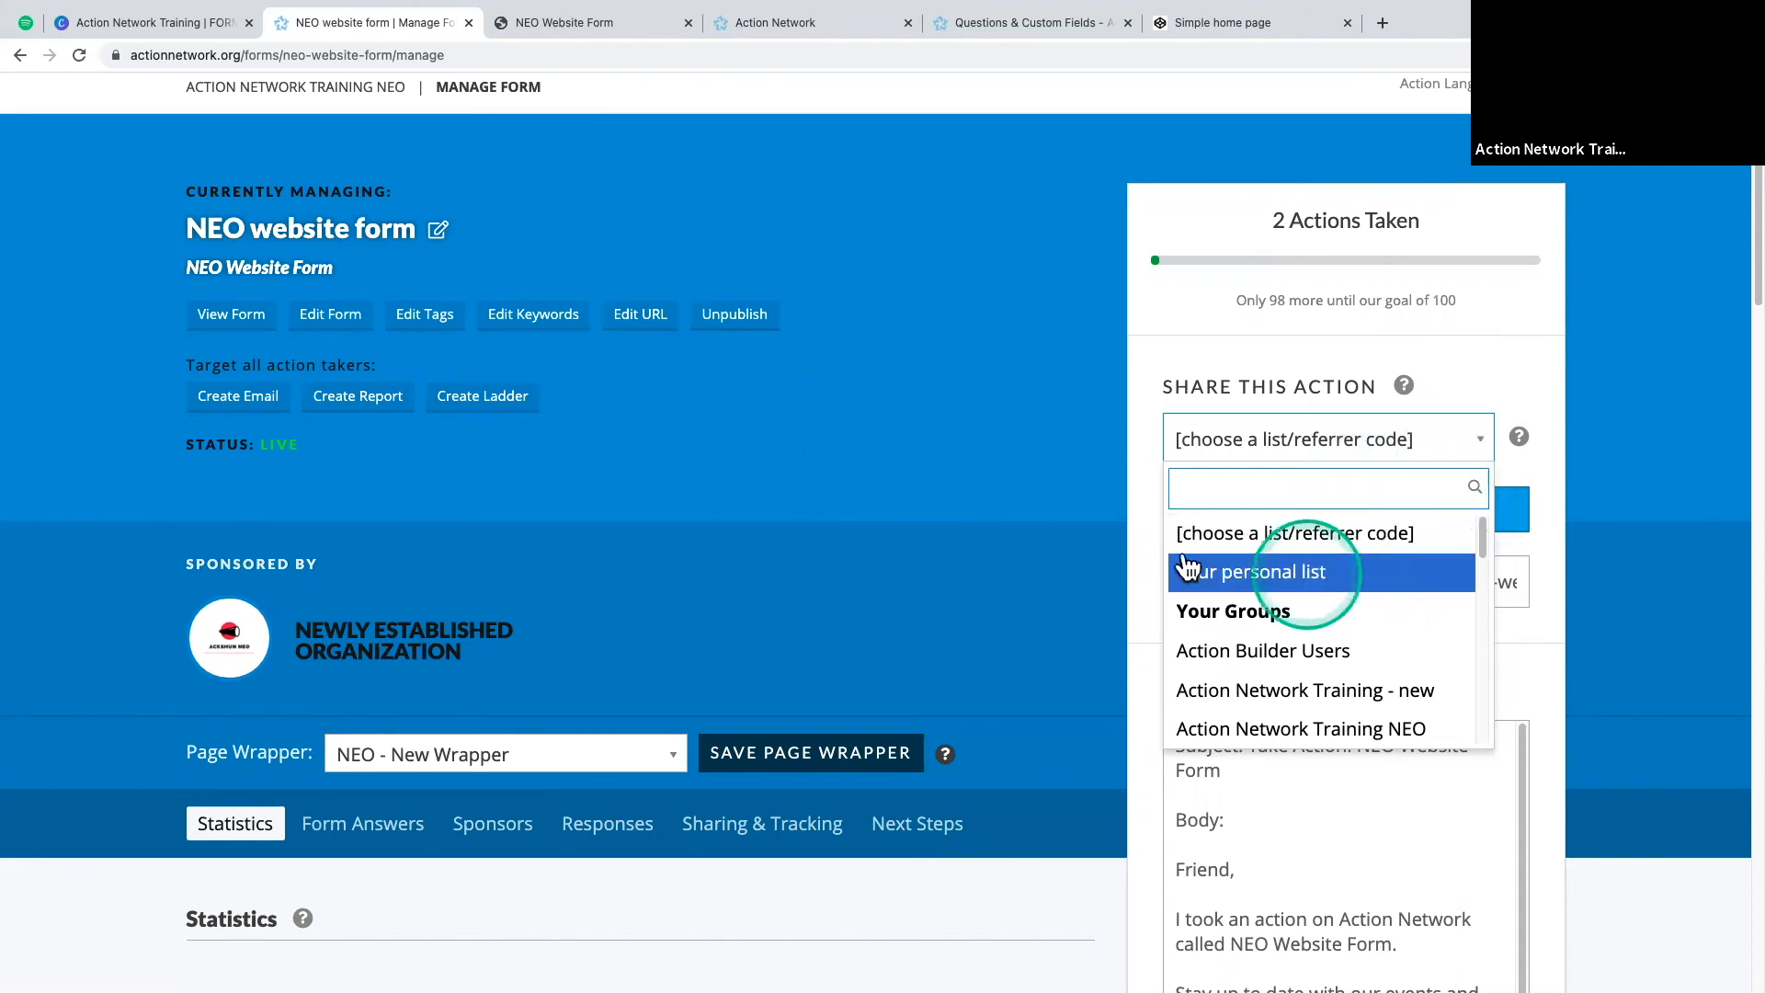
left_click(1633, 443)
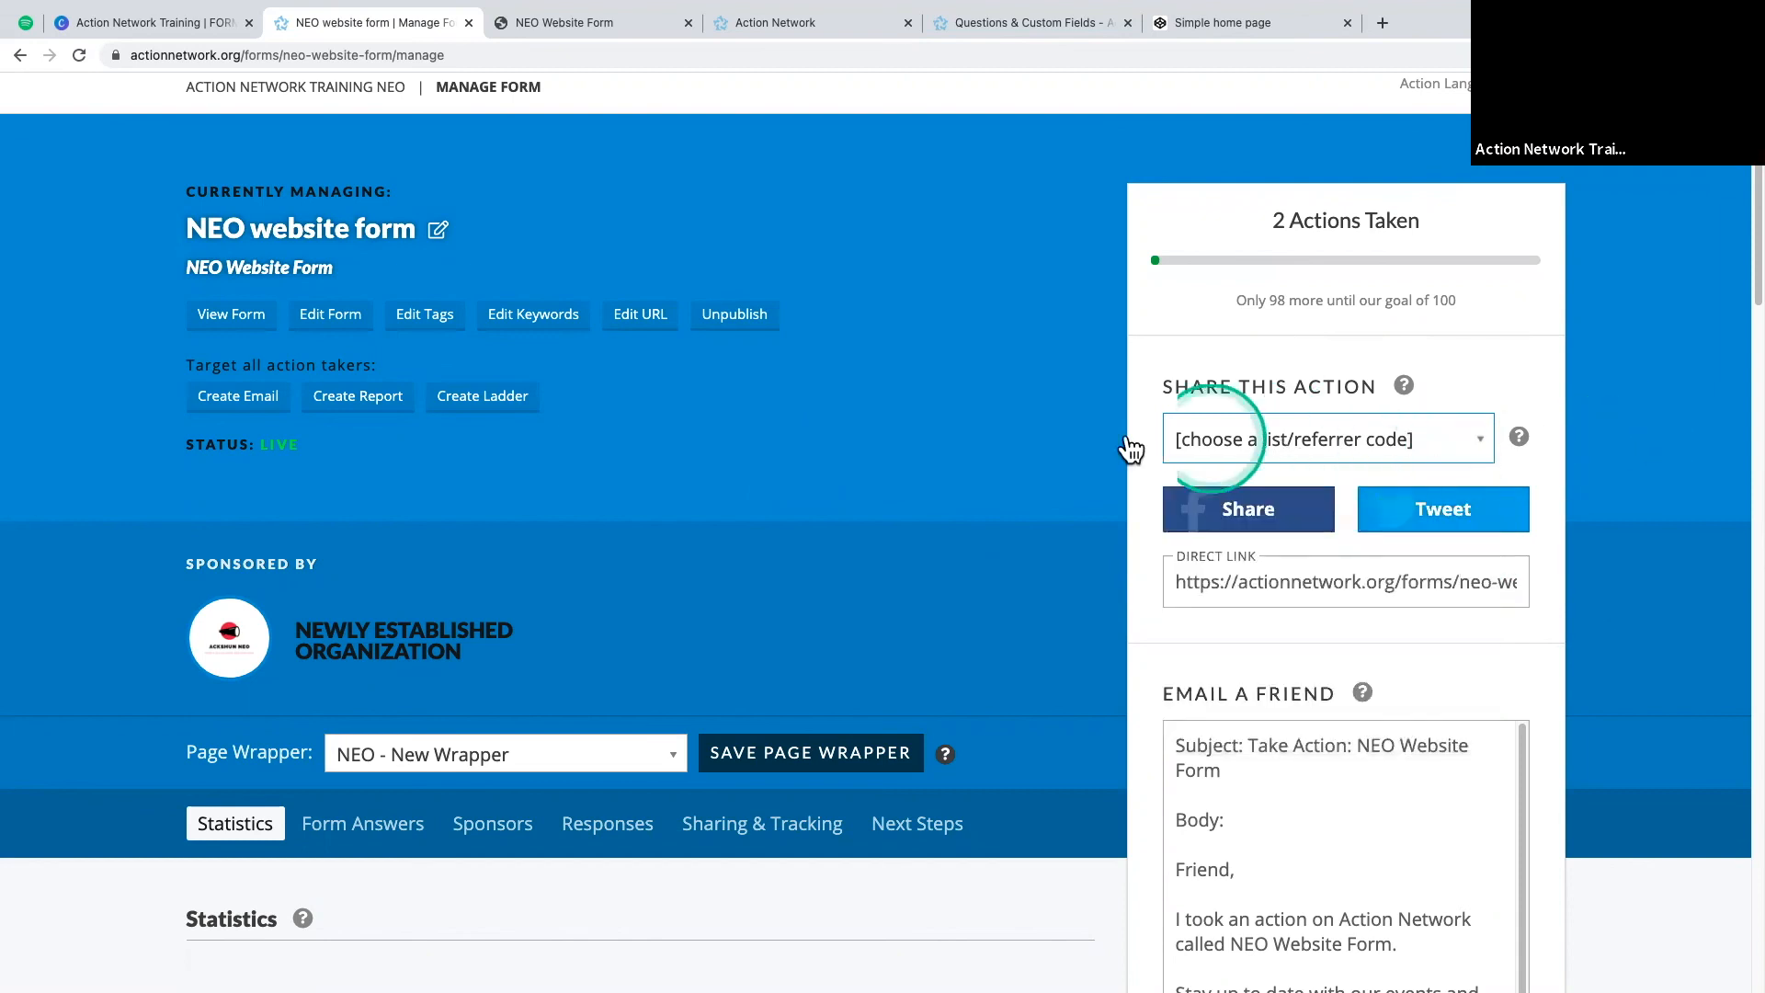
left_click(1481, 439)
mouse_move(1523, 441)
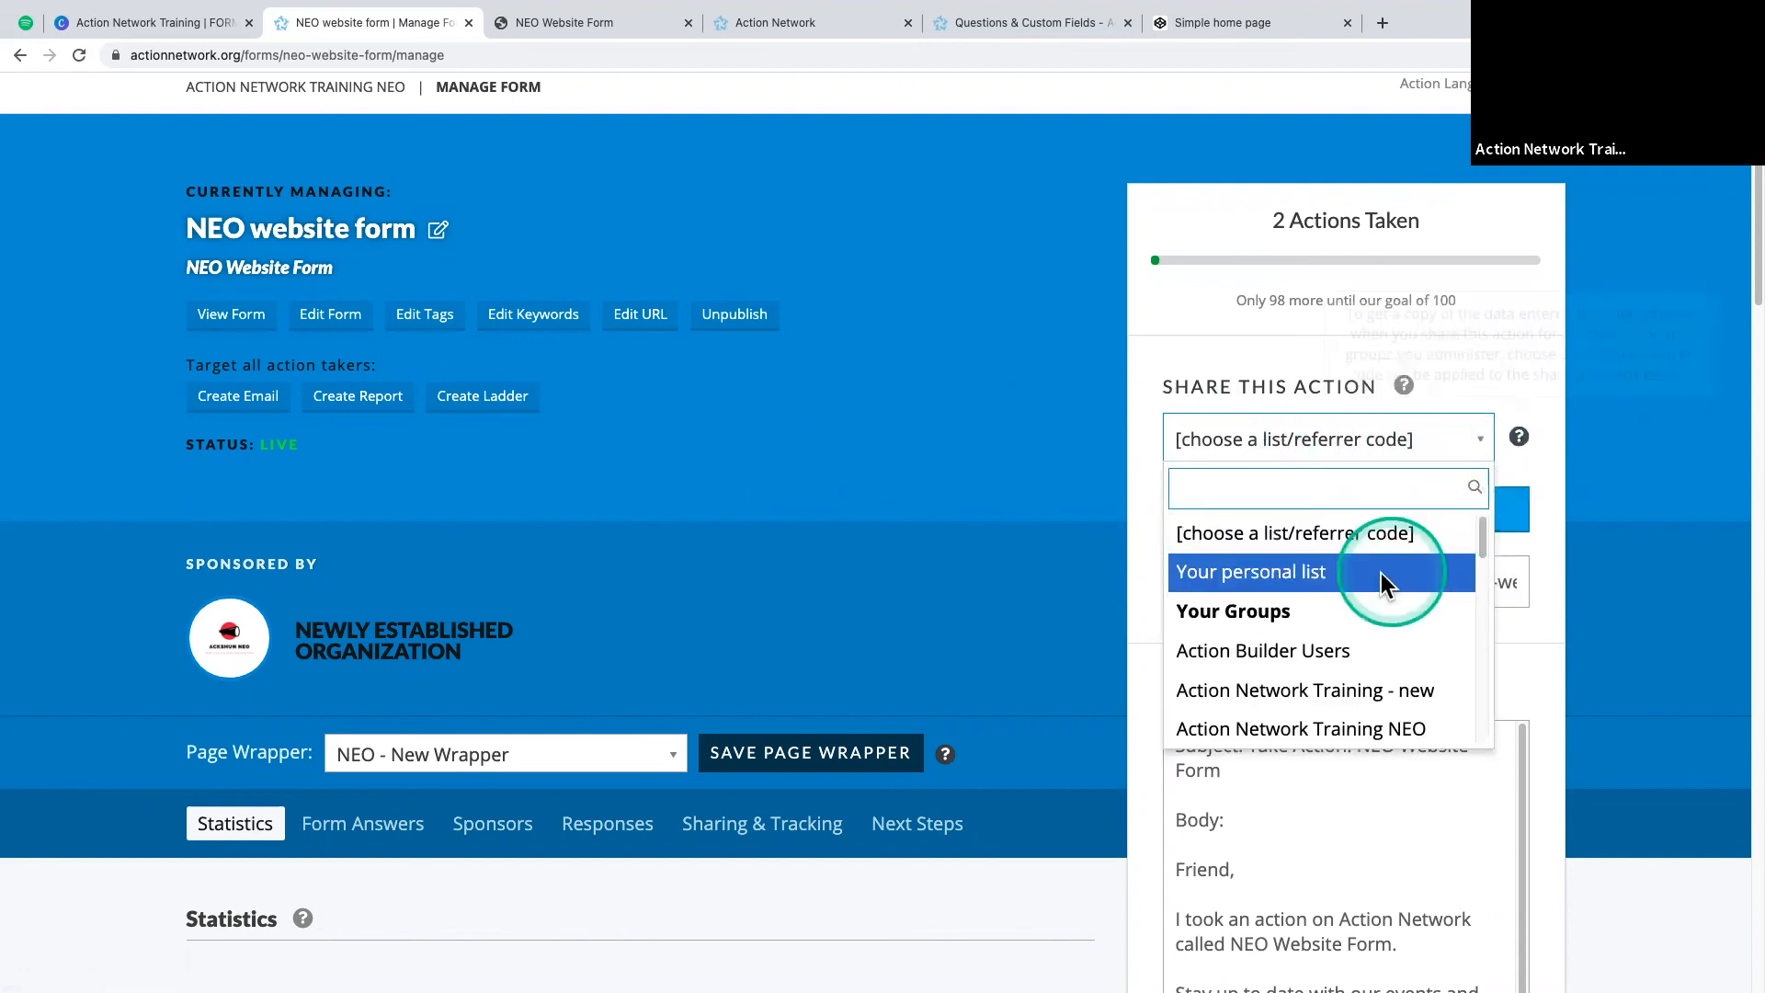
left_click(1278, 535)
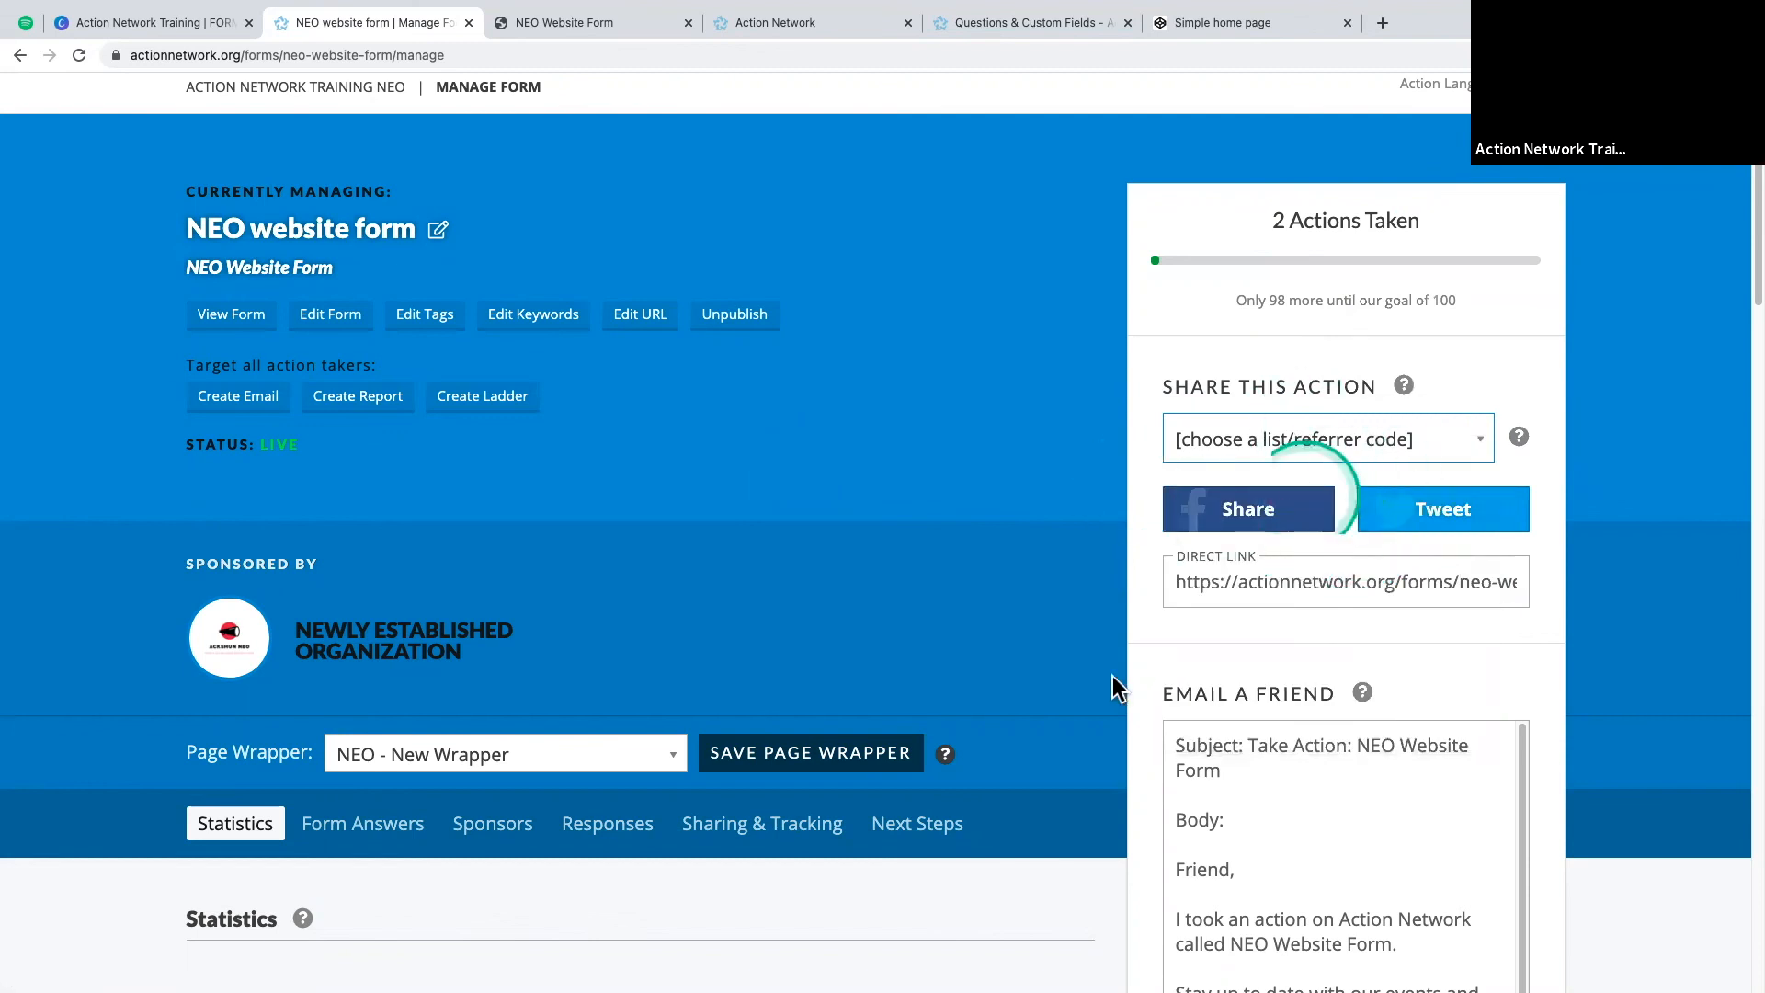
- Inspect the full direct sharing link through its source=direct_link ending and select the whole link
left_click(1204, 600)
left_click_drag(1204, 600, 1635, 610)
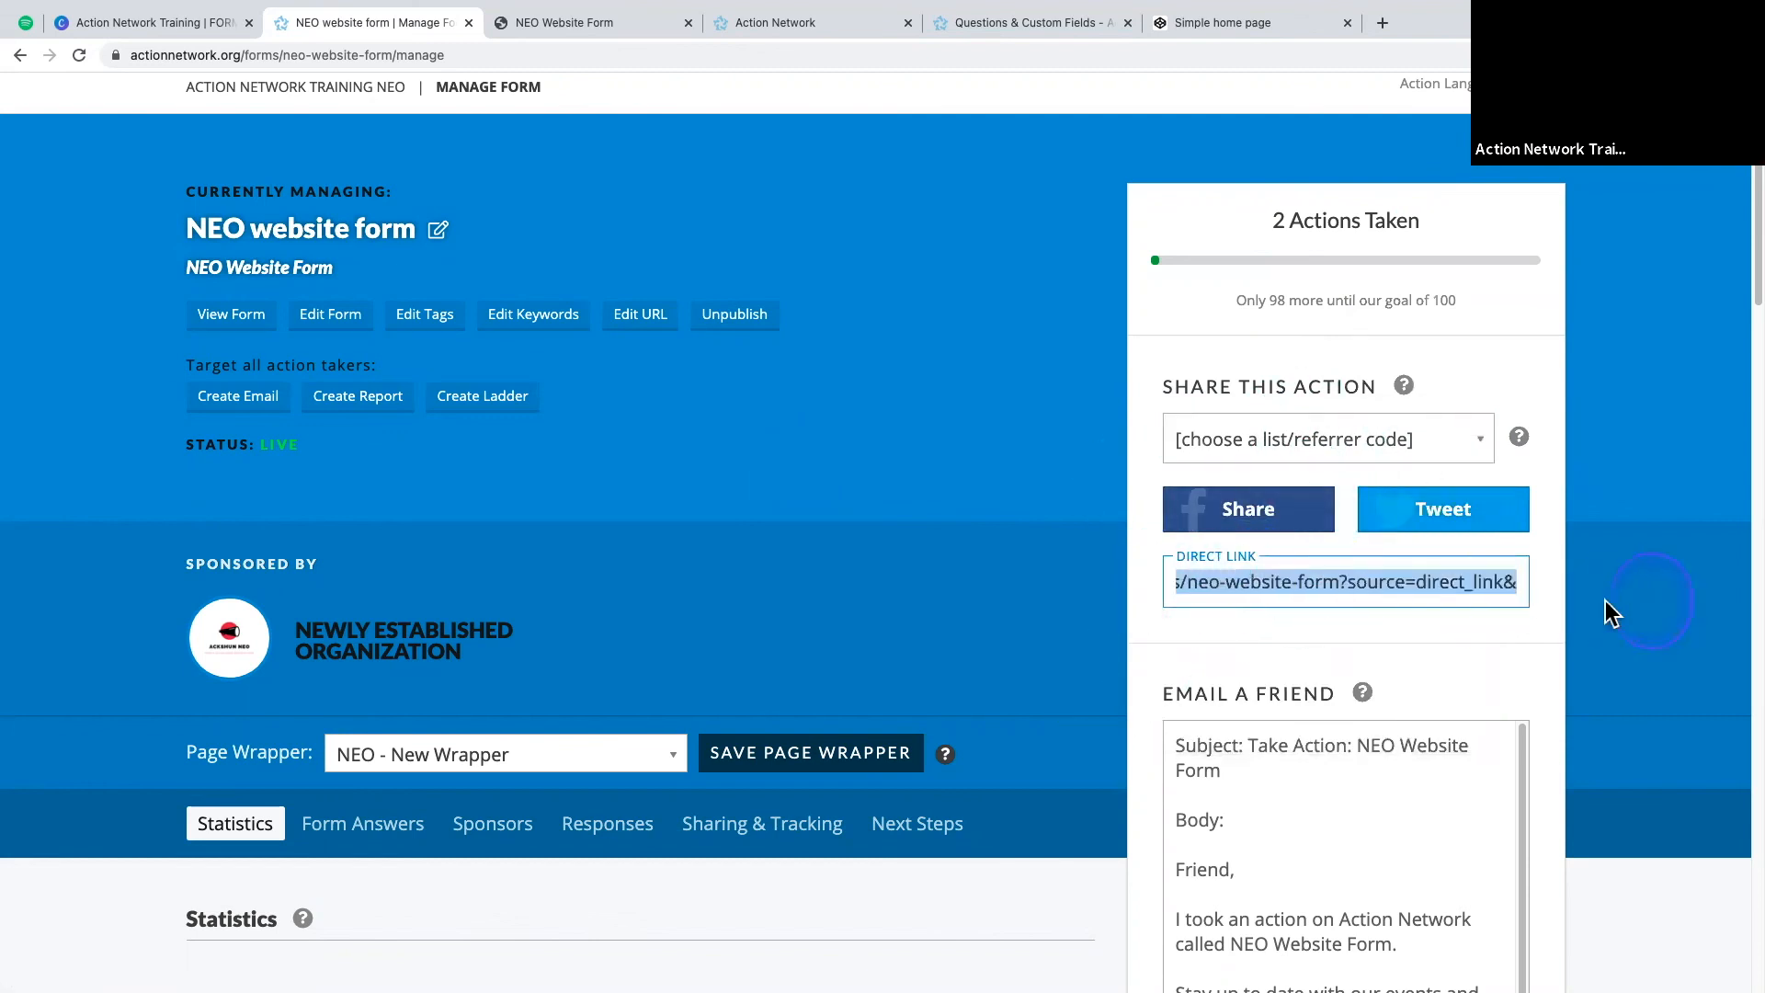
left_click(1510, 595)
key("super+a")
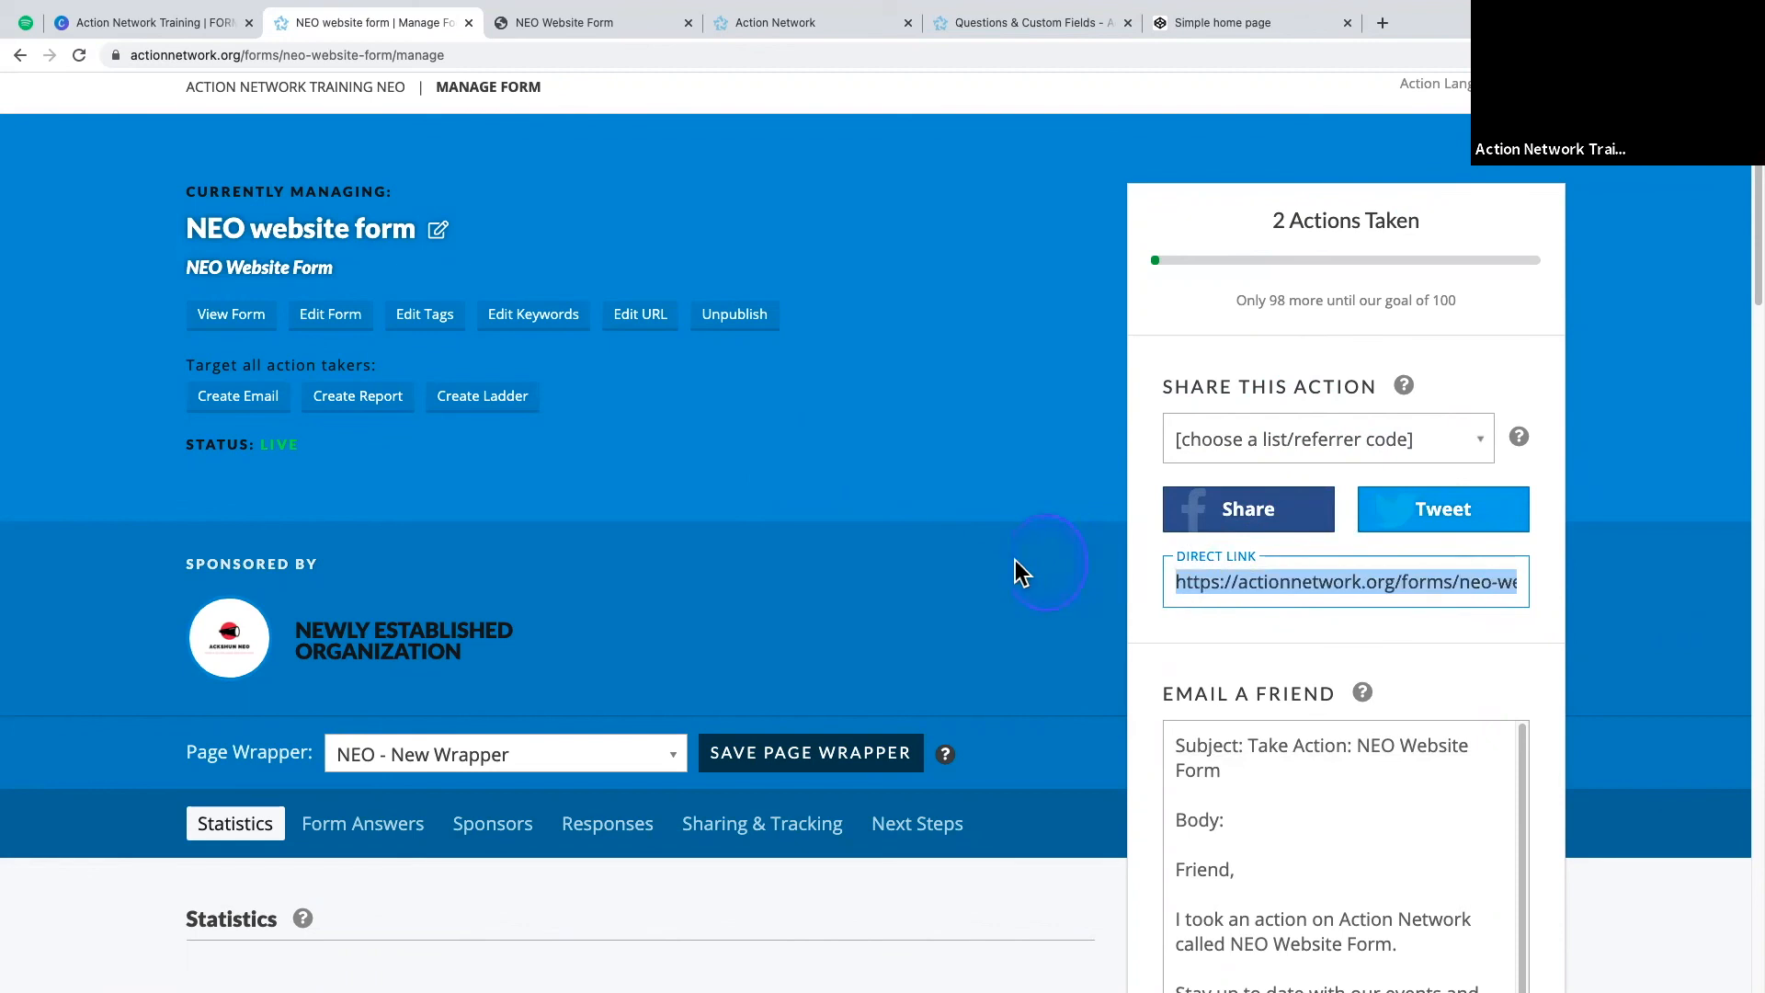
- Open the keyword settings of the NEO website form
scroll(993, 597, "down", 3)
scroll(886, 571, "up", 5)
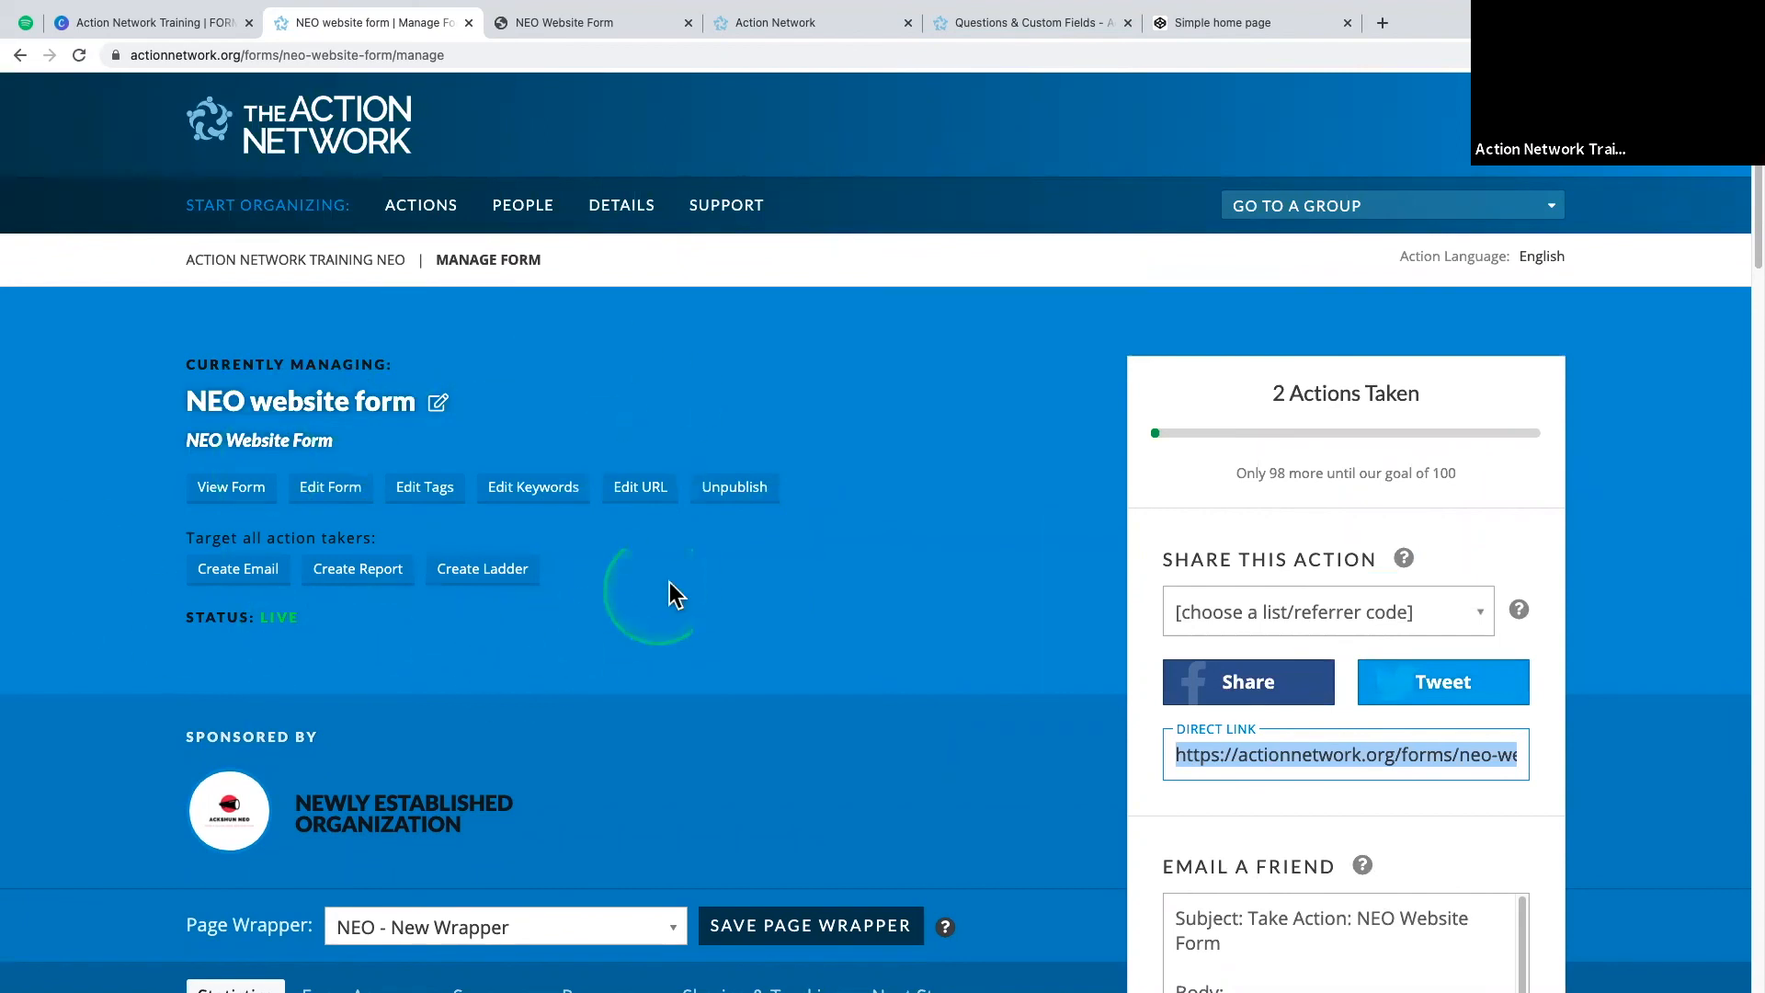
scroll(591, 591, "down", 1)
scroll(591, 590, "down", 3)
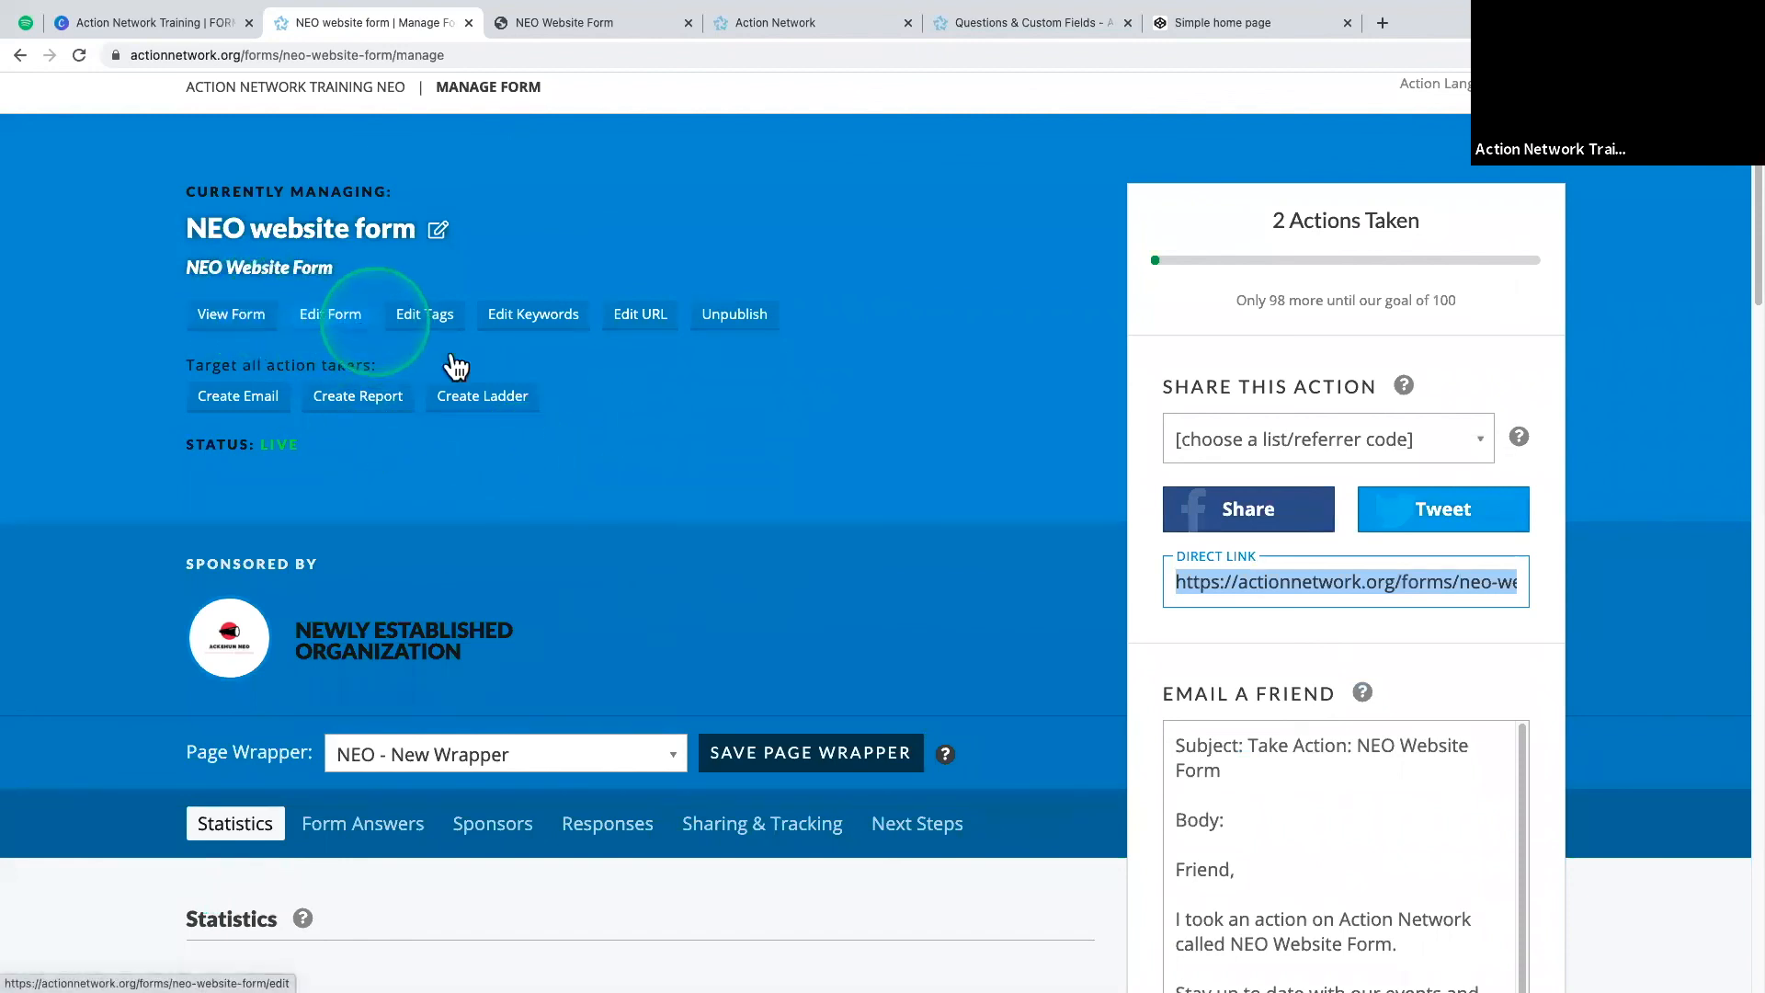
left_click(538, 330)
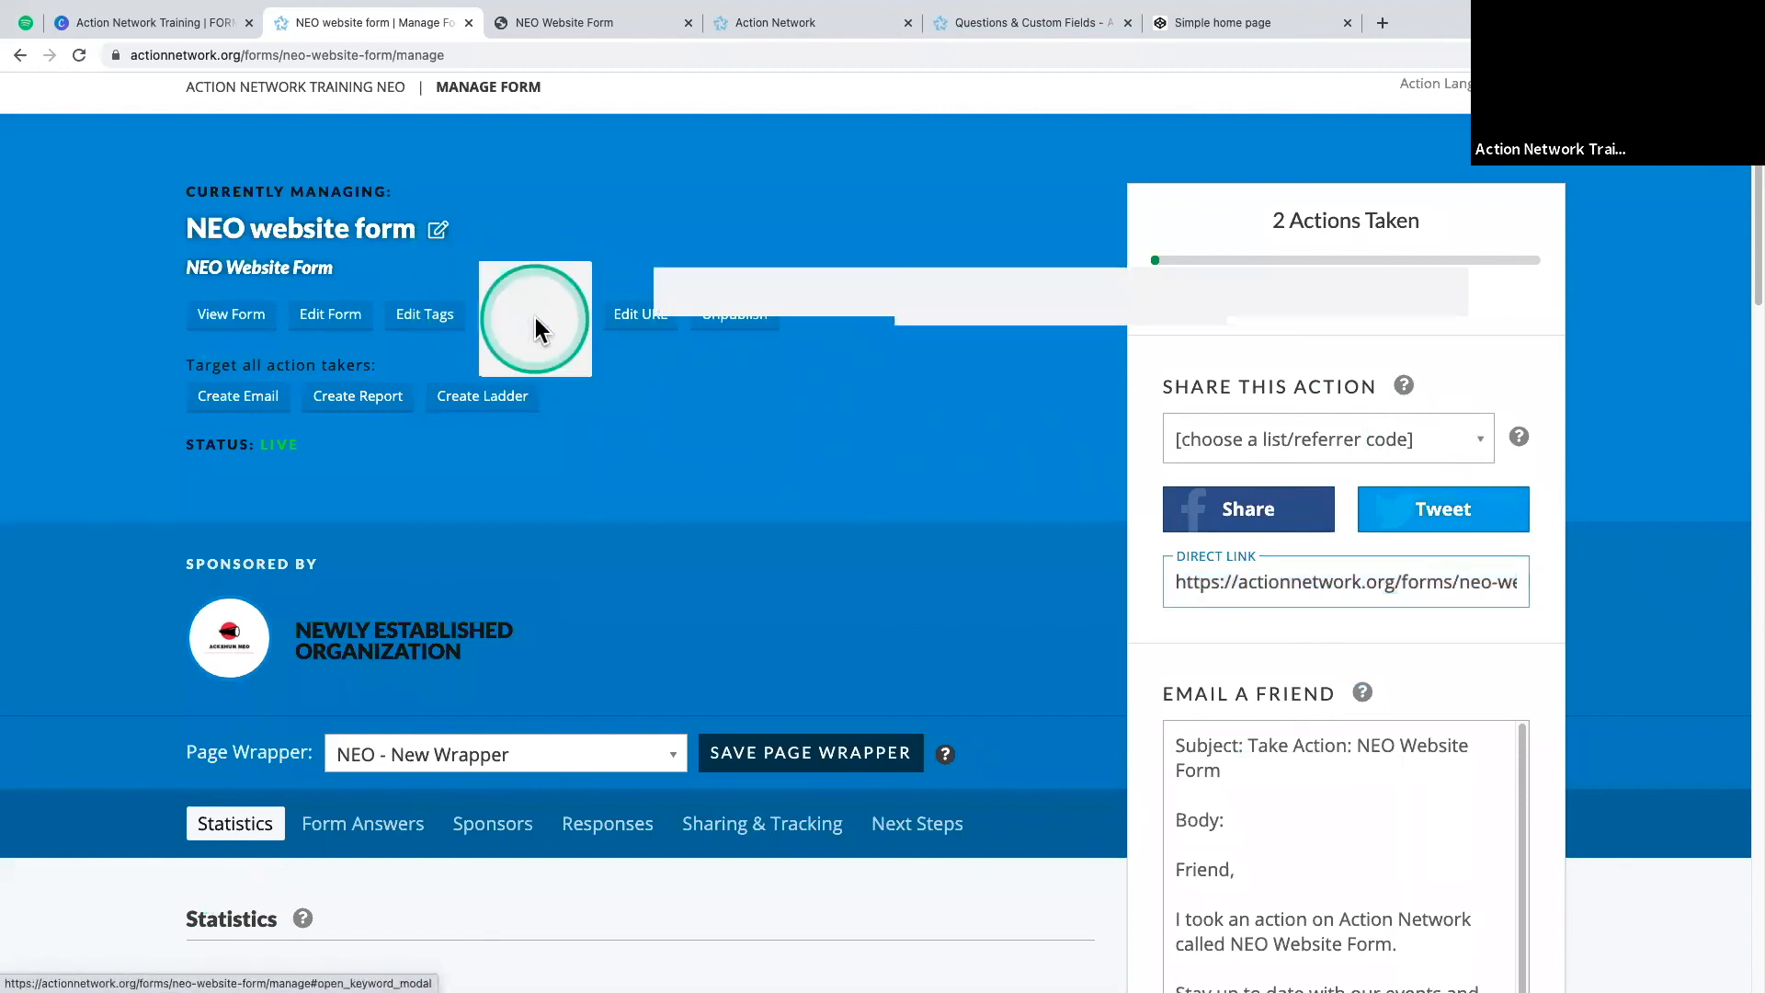
- Try to add the keyword NEO to the NEO website form
left_click(598, 506)
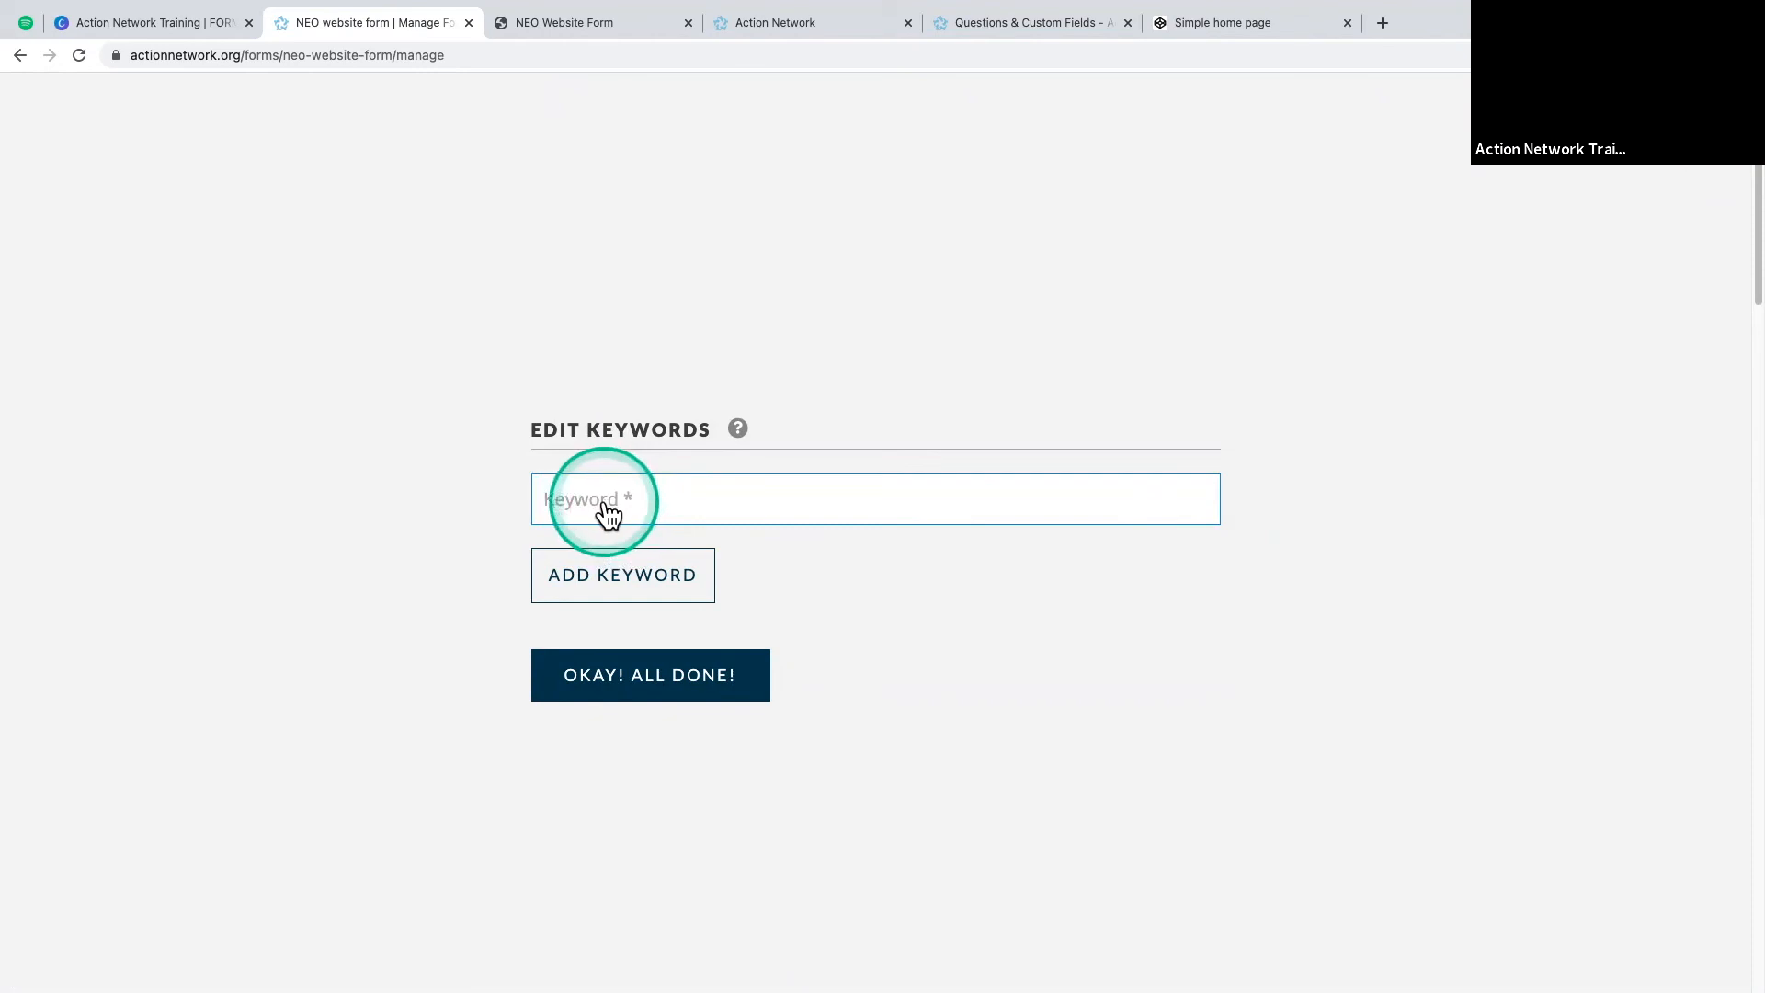
type("NEO")
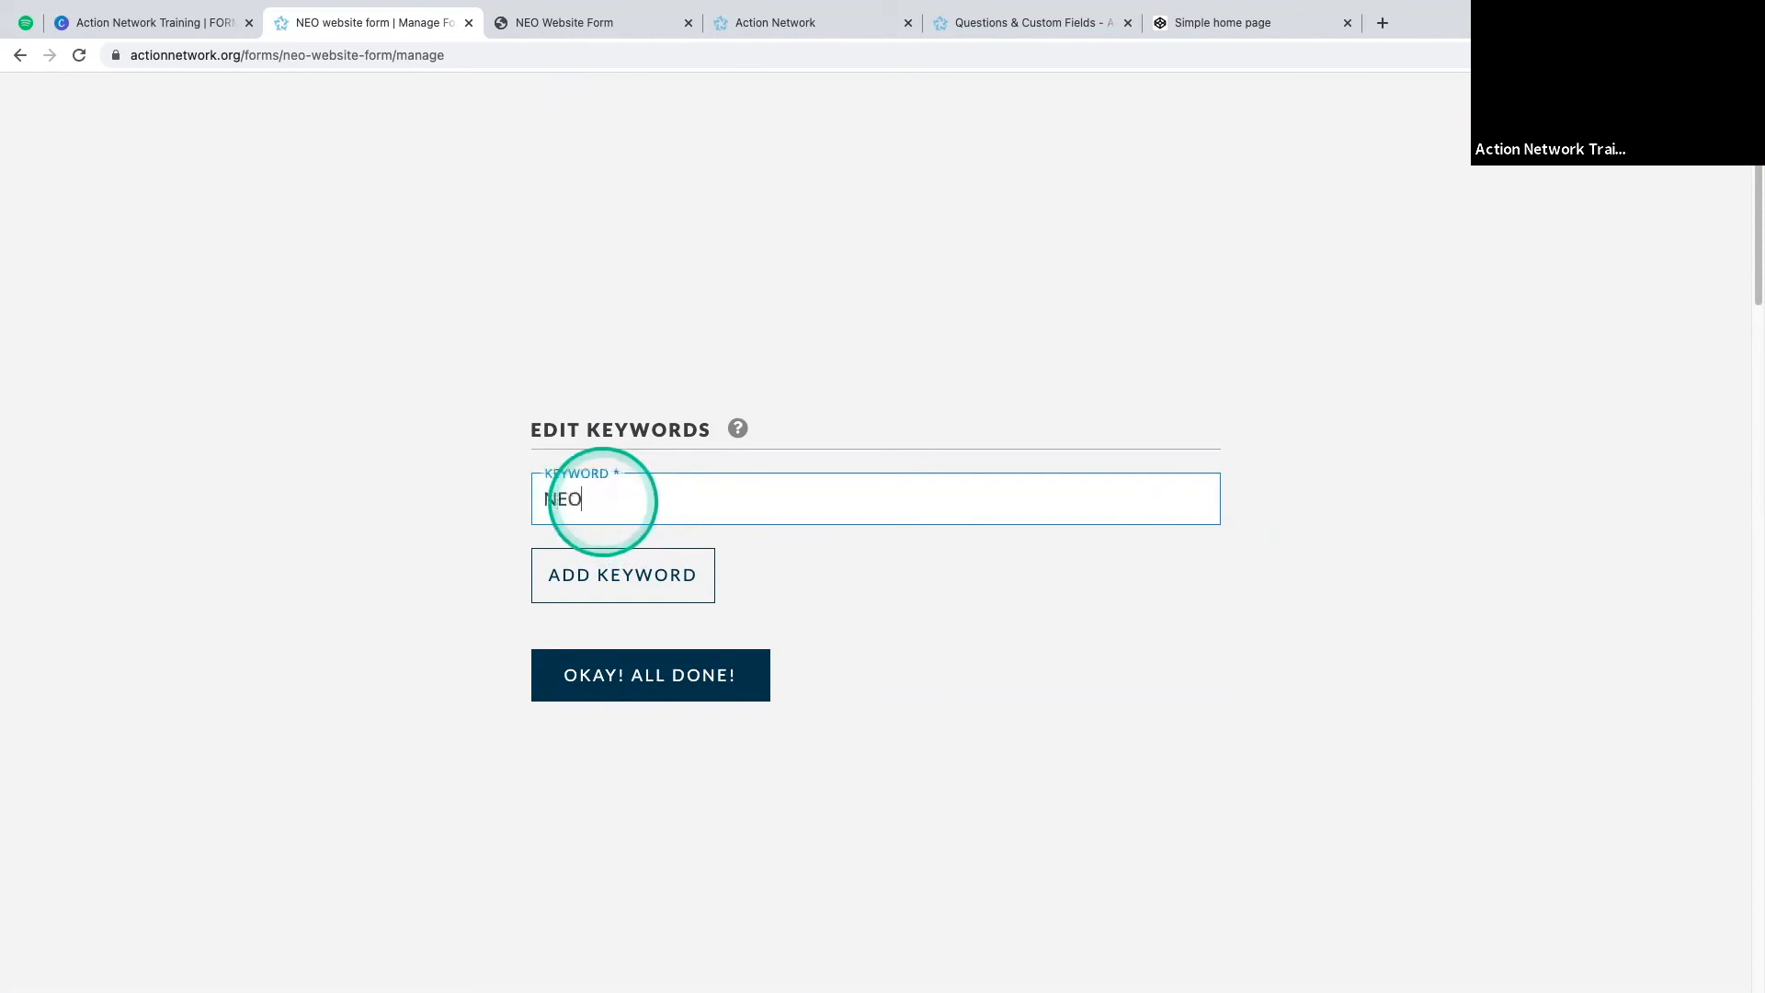
left_click(688, 581)
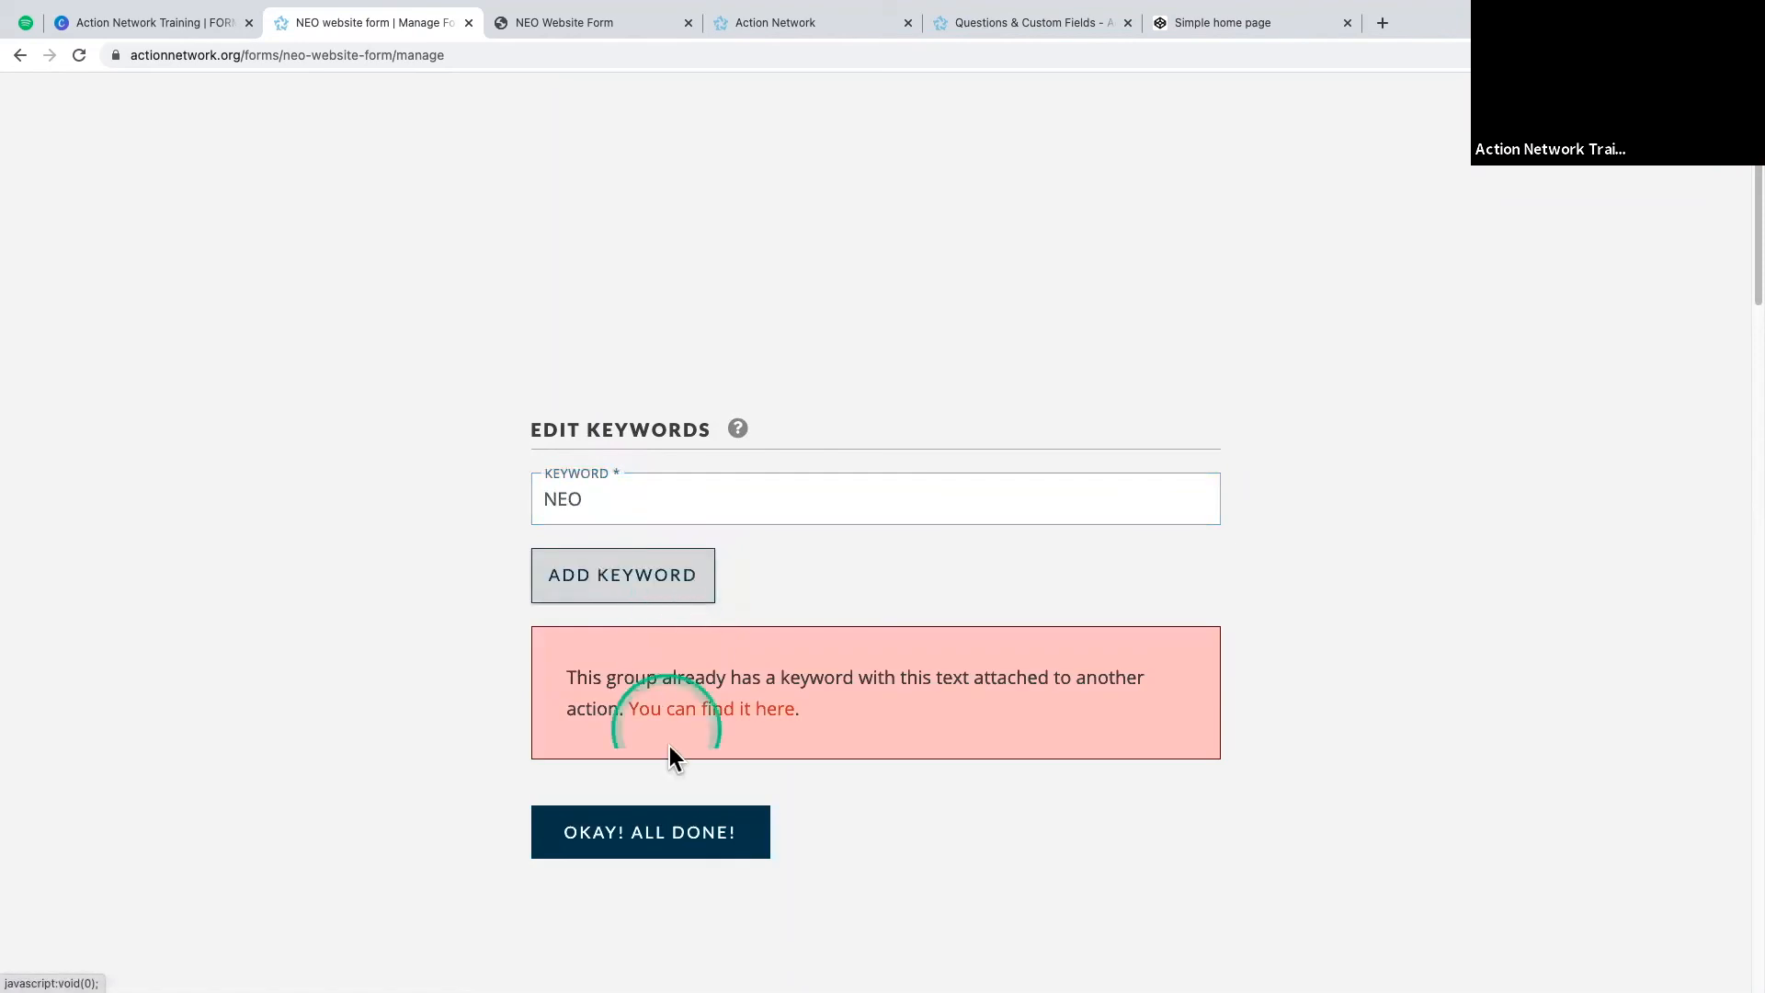
- Change the keyword text to NEO2, add it to the form, and finish editing the keywords
left_click(612, 510)
type("2")
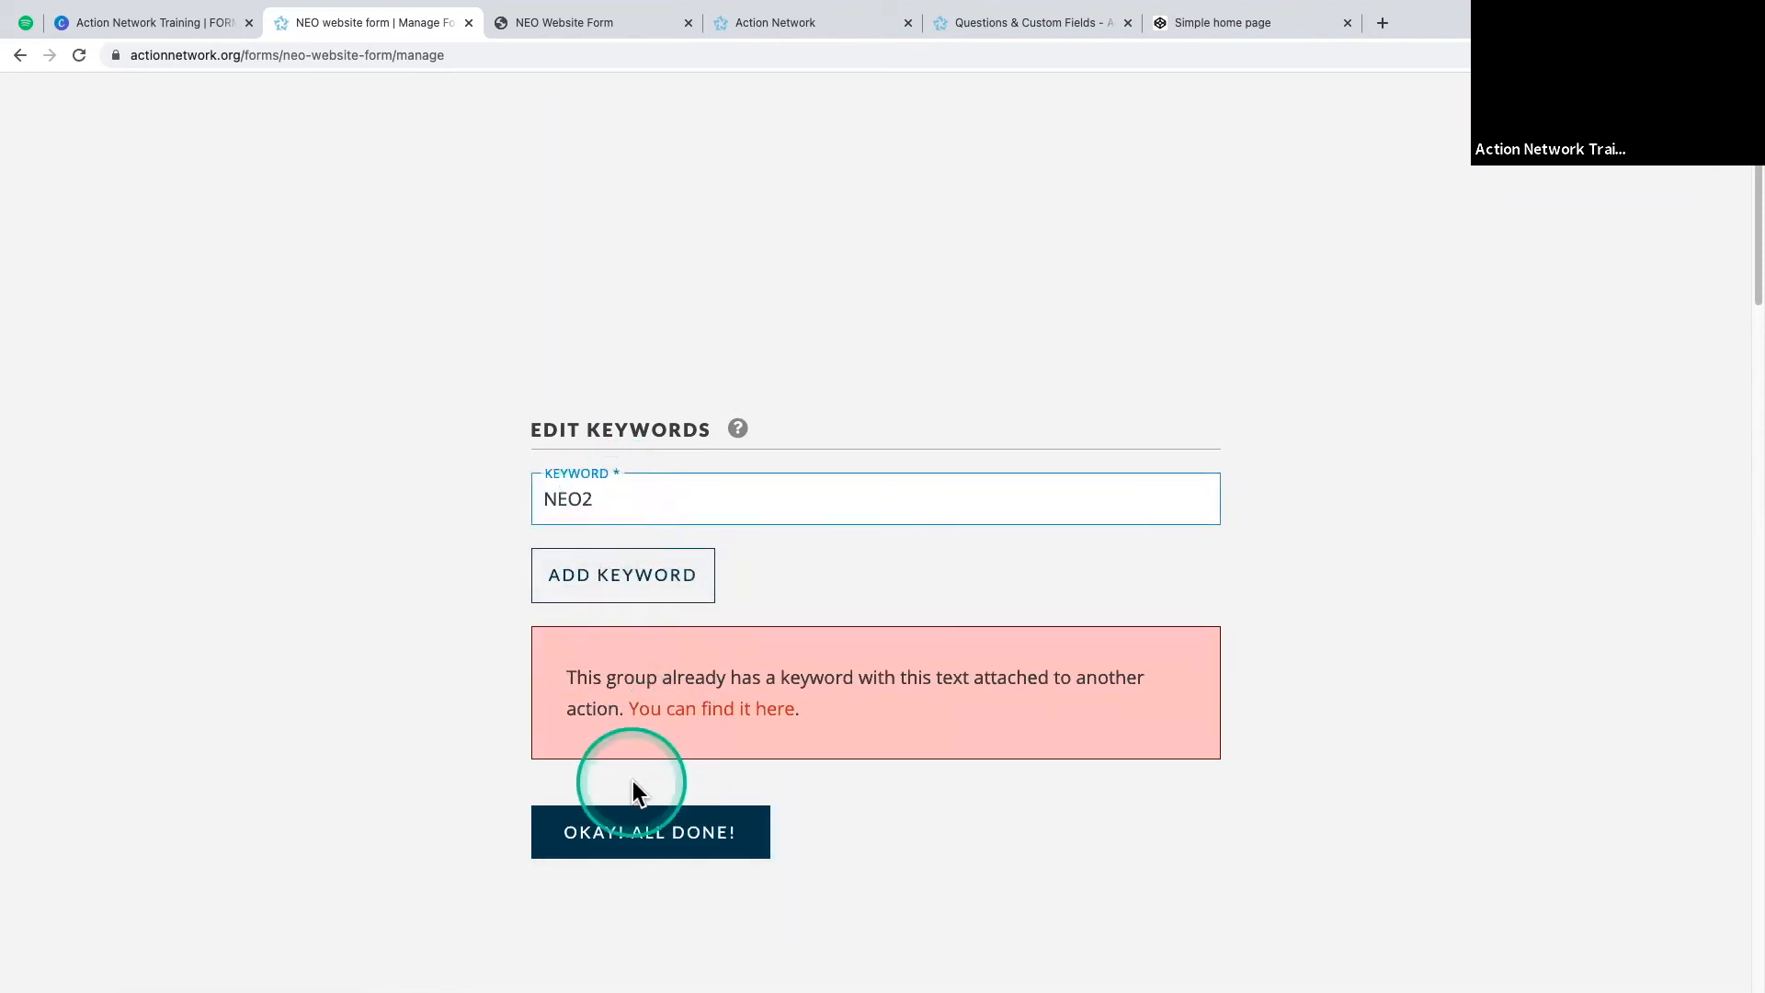
left_click(660, 582)
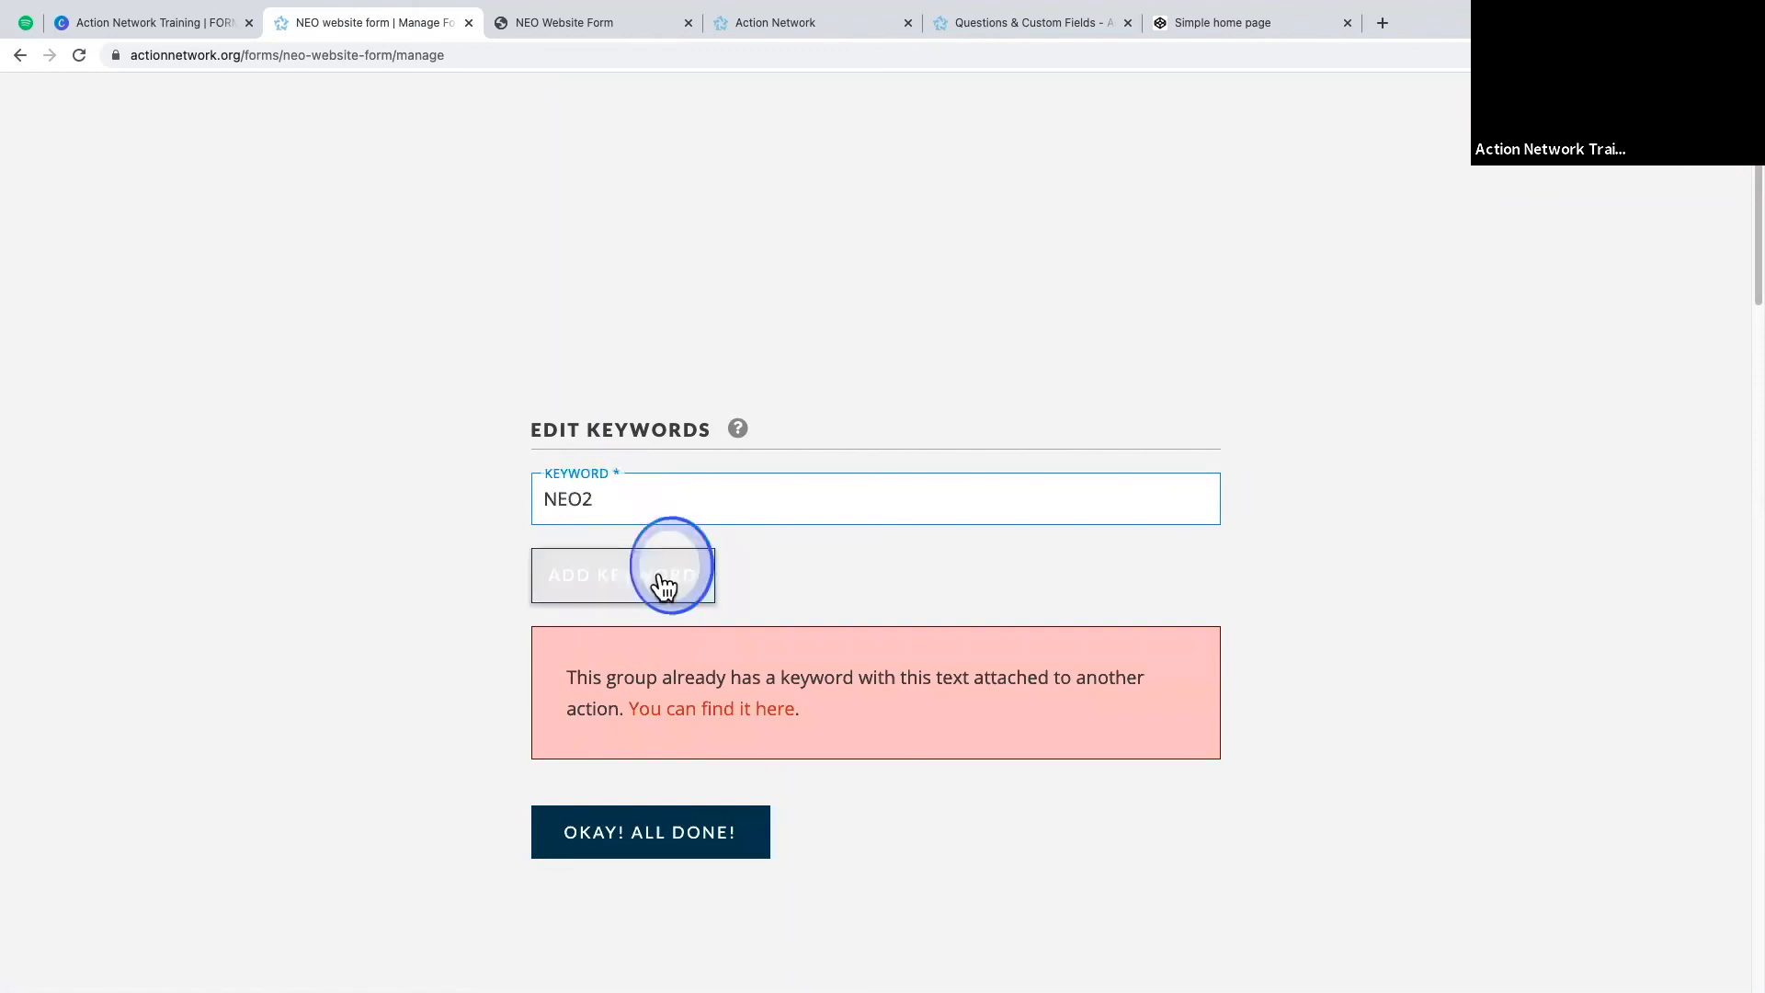
left_click(635, 850)
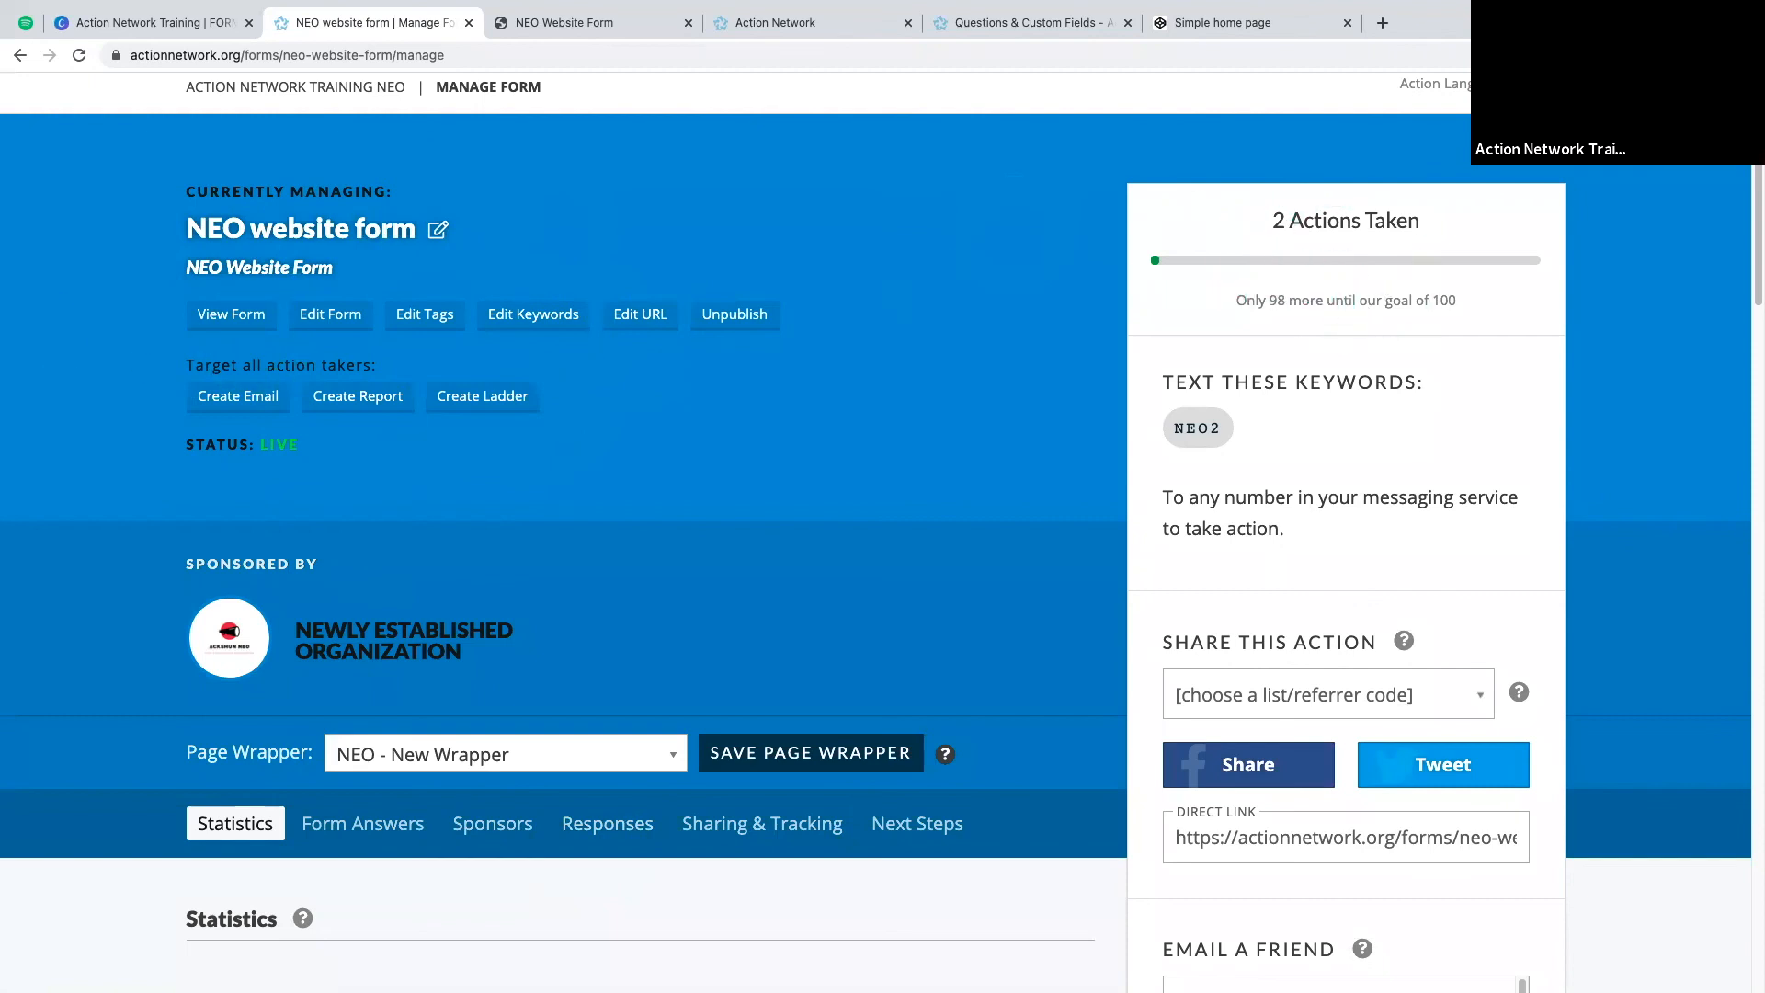
- Switch to the Action Network Training presentation in Canva and dismiss the request to rate the presentation experience
left_click(184, 21)
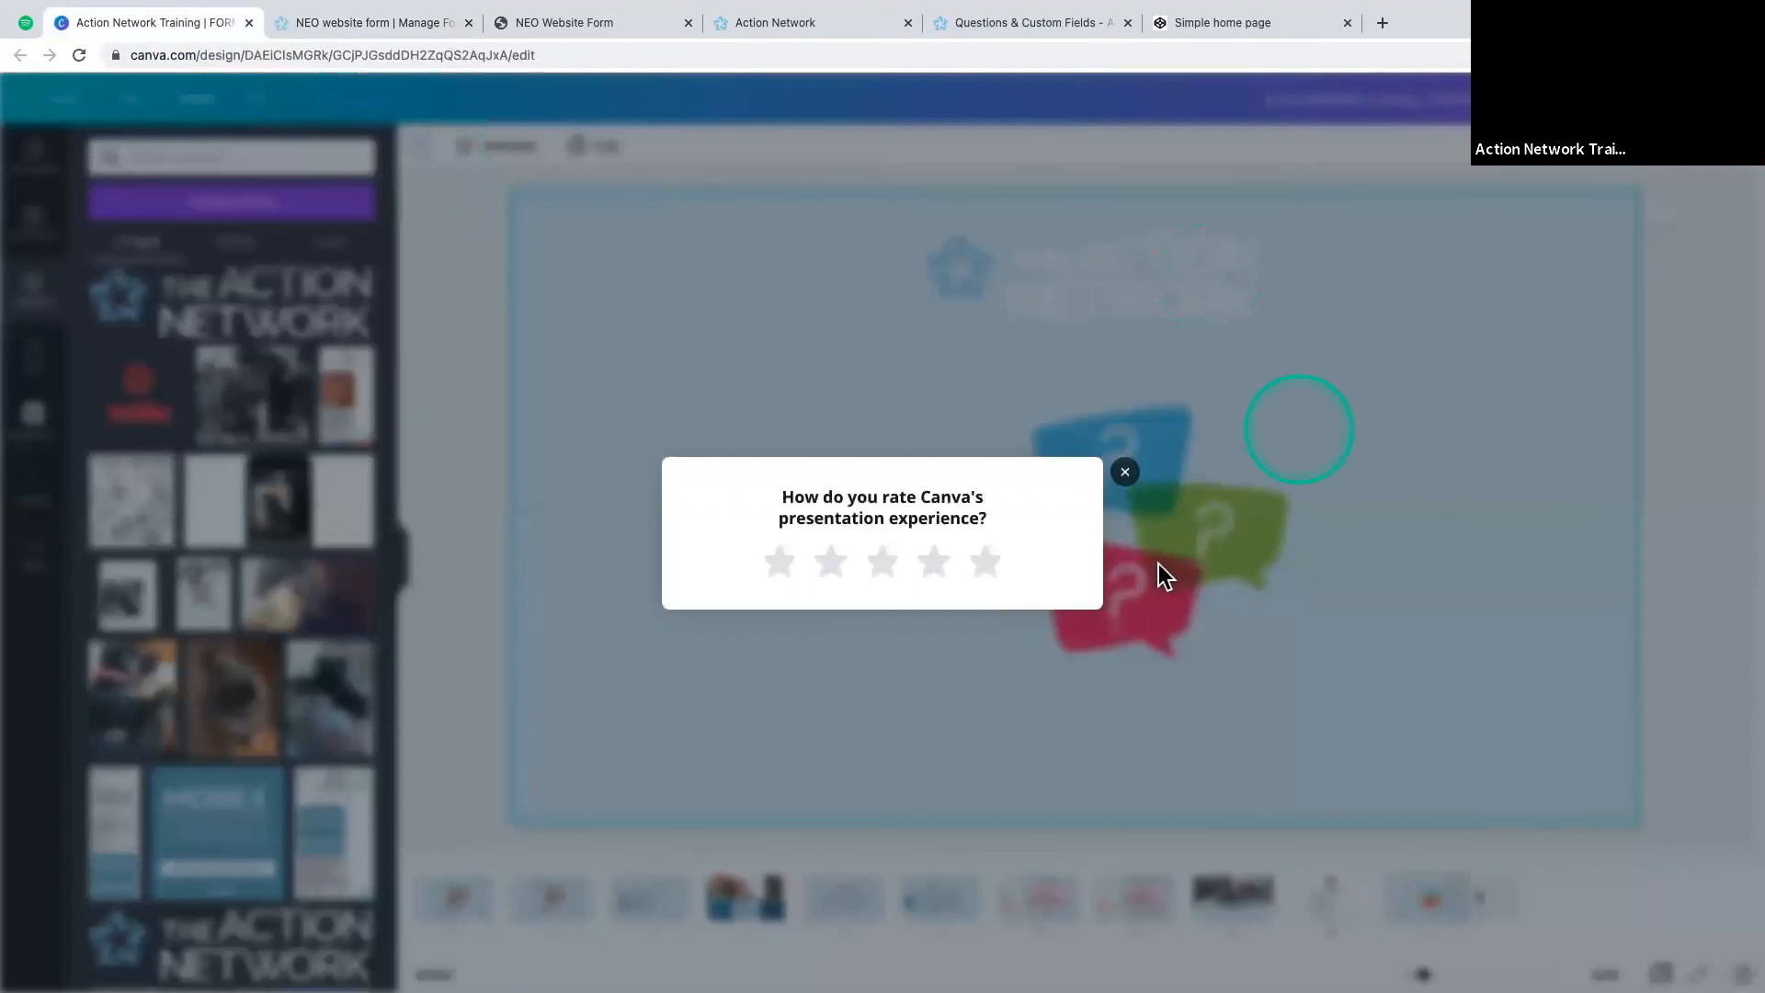
left_click(1576, 262)
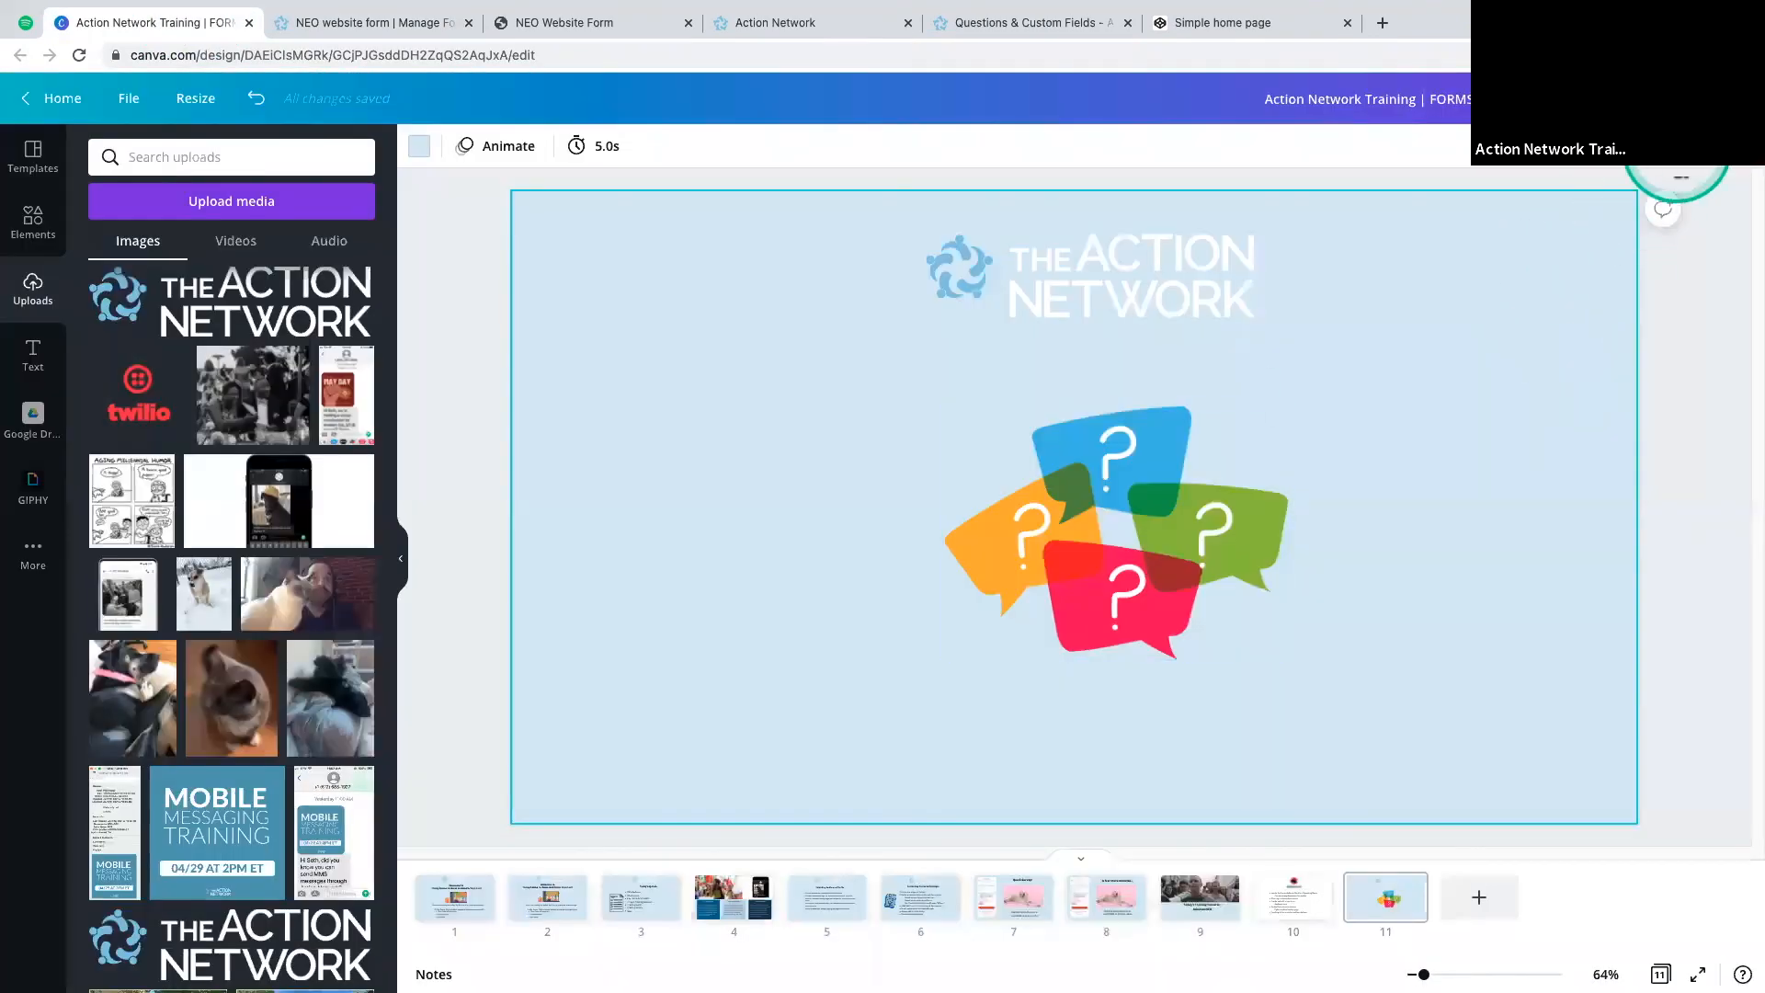